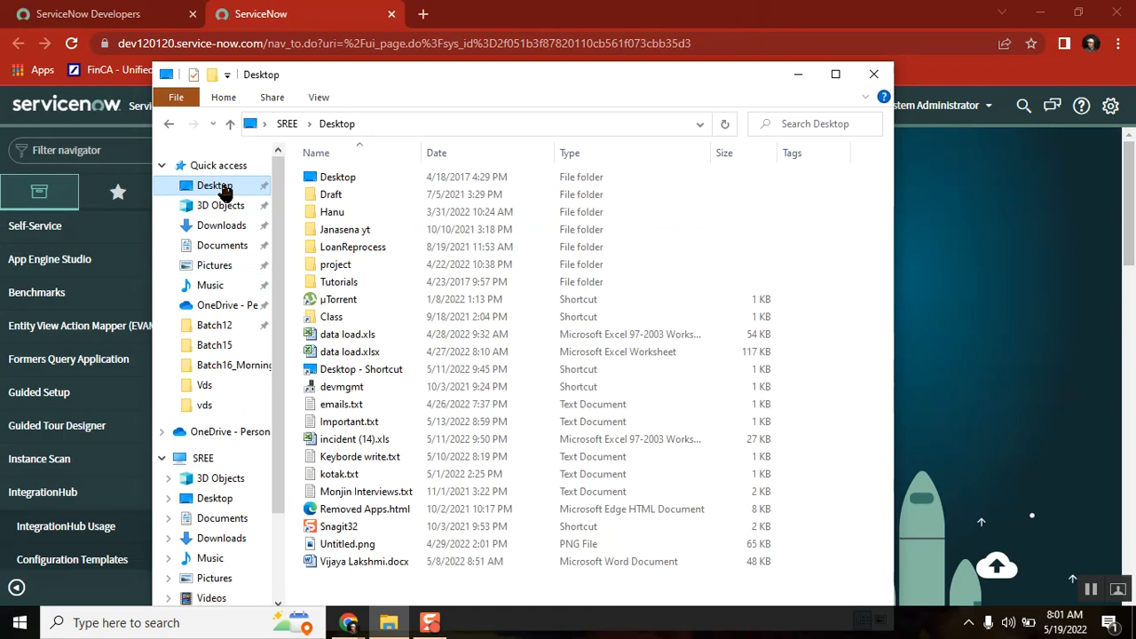
# - Duplicate the Class11_FormLayout_FormDesign_DefaultValue_DependentValue text file in the Class > Batch16_Morning folder and widen the name column to fit
pyautogui.doubleClick(331, 318)
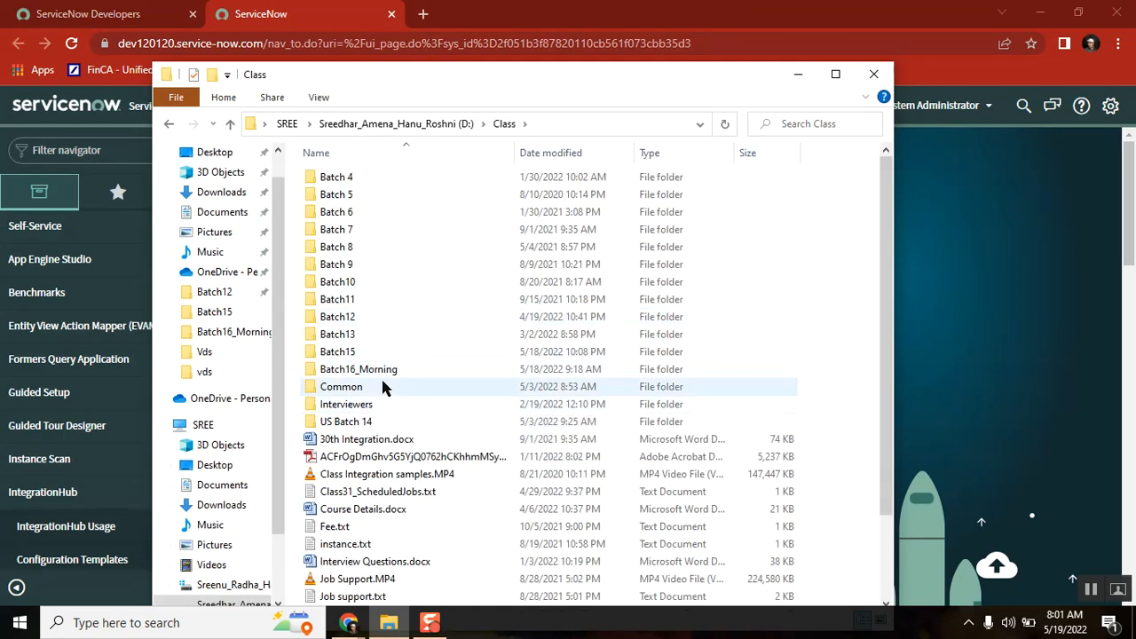
pyautogui.doubleClick(382, 369)
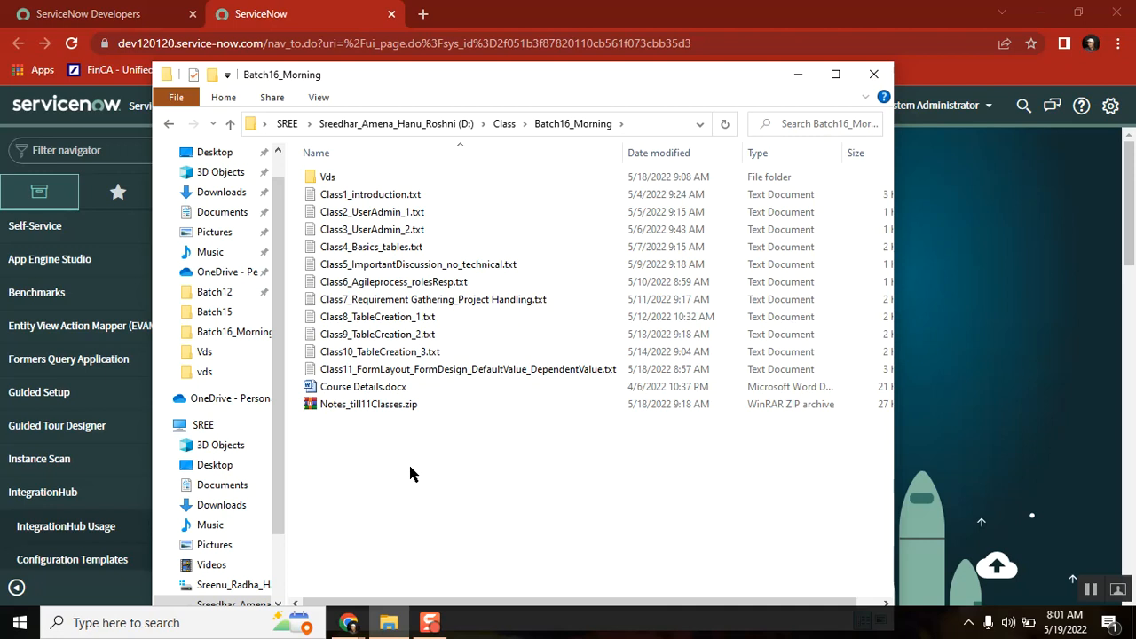
pyautogui.click(380, 372)
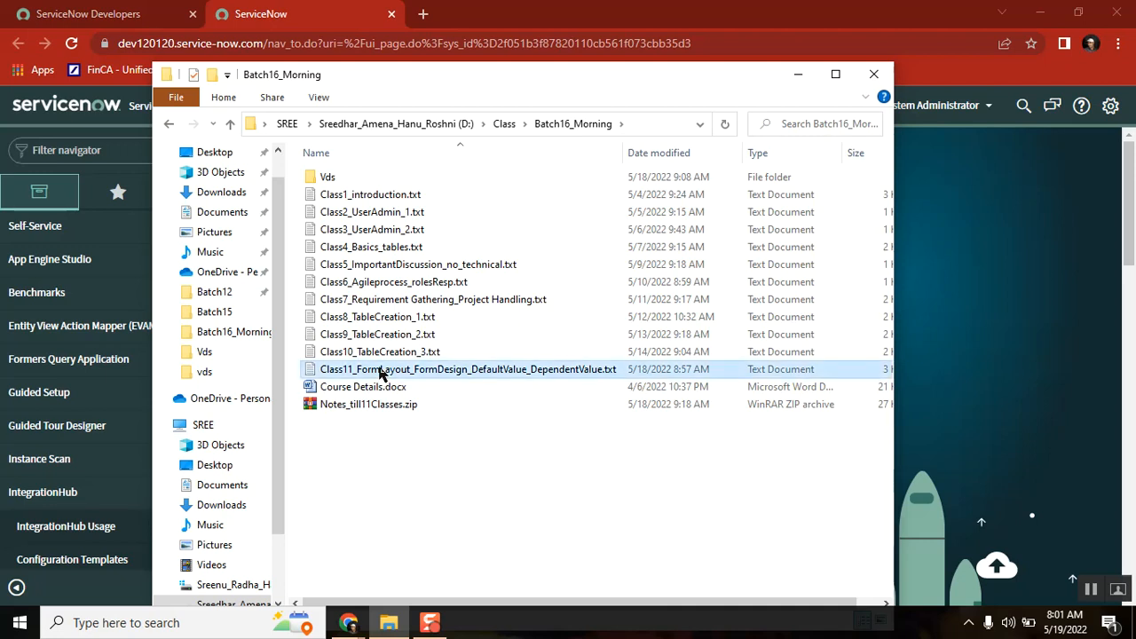
pyautogui.click(425, 484)
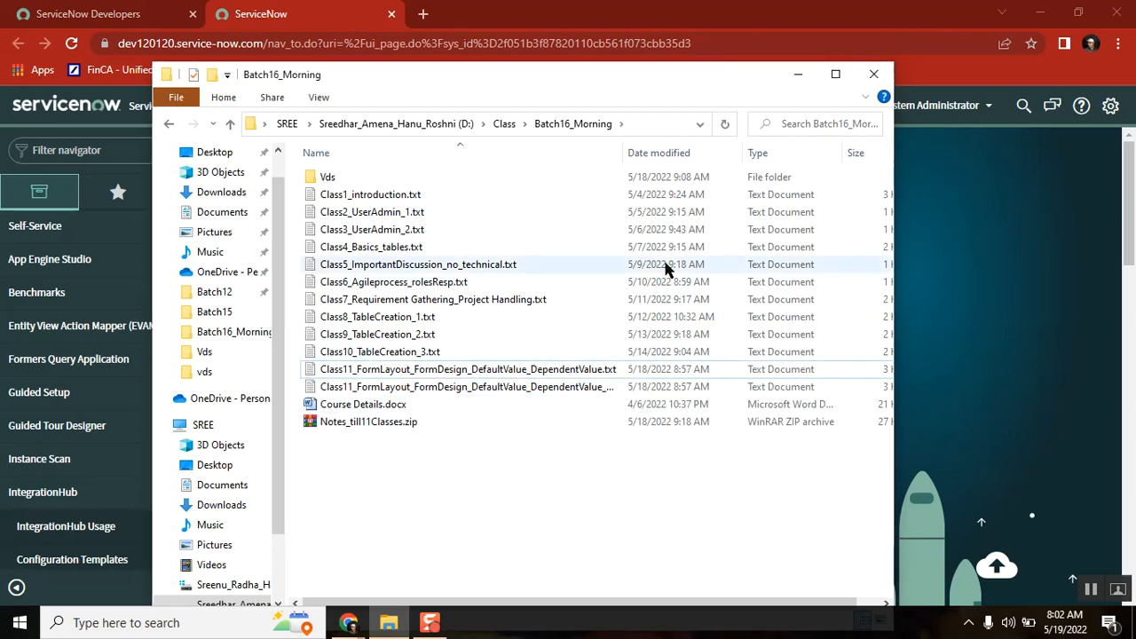
pyautogui.doubleClick(623, 149)
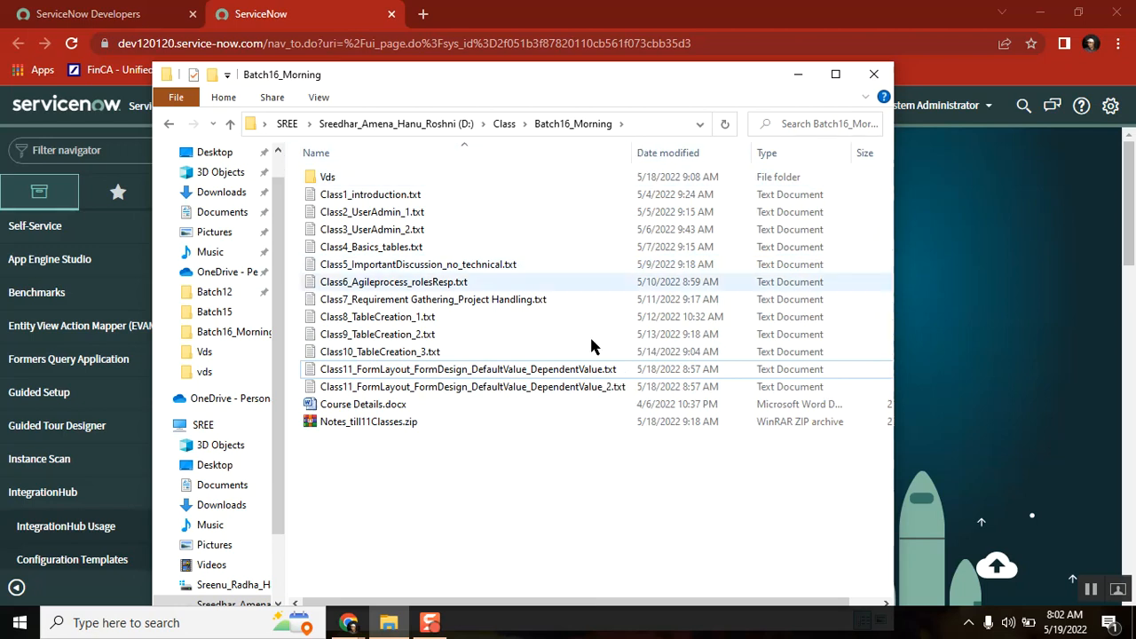
# - Rename the duplicated Class11 notes file as Class12_.txt
pyautogui.click(472, 392)
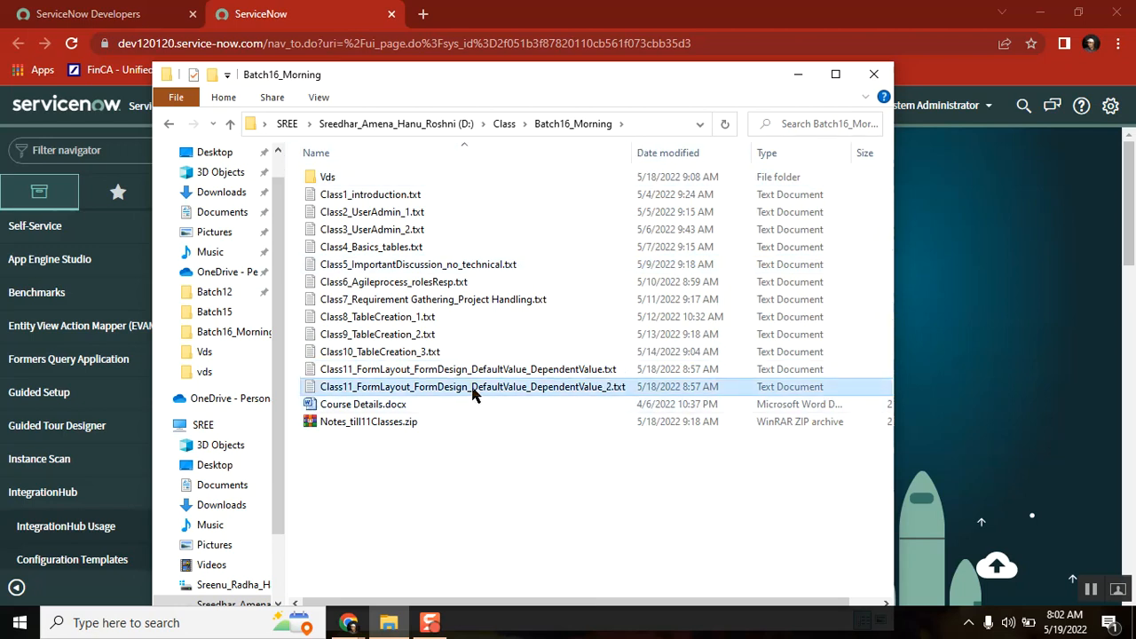
pyautogui.doubleClick(472, 392)
pyautogui.rightClick(473, 391)
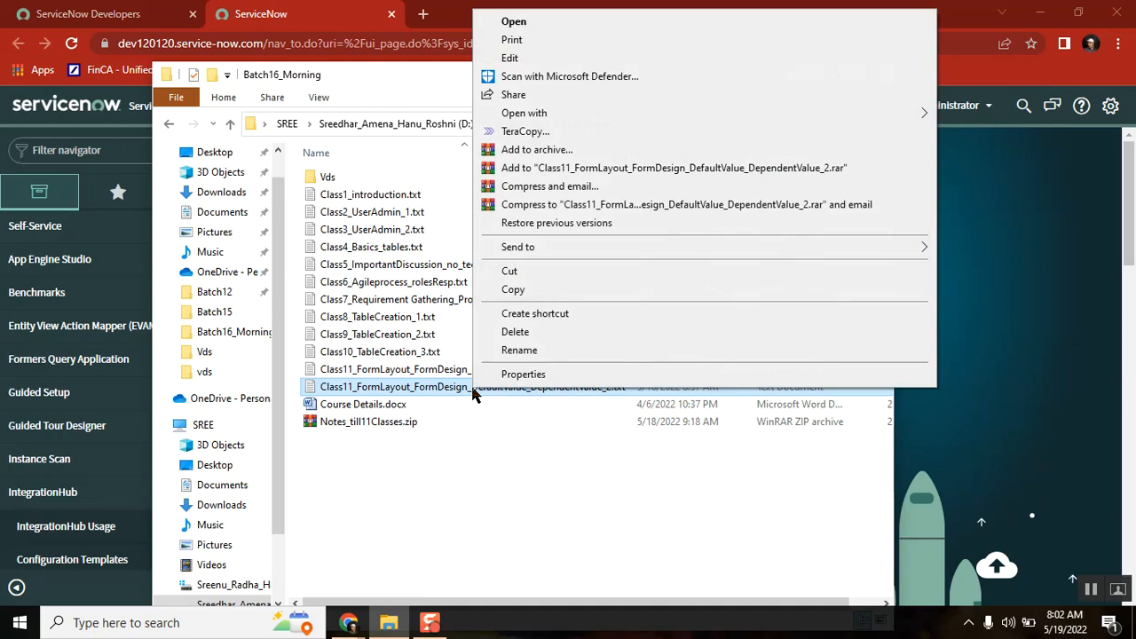
pyautogui.click(522, 352)
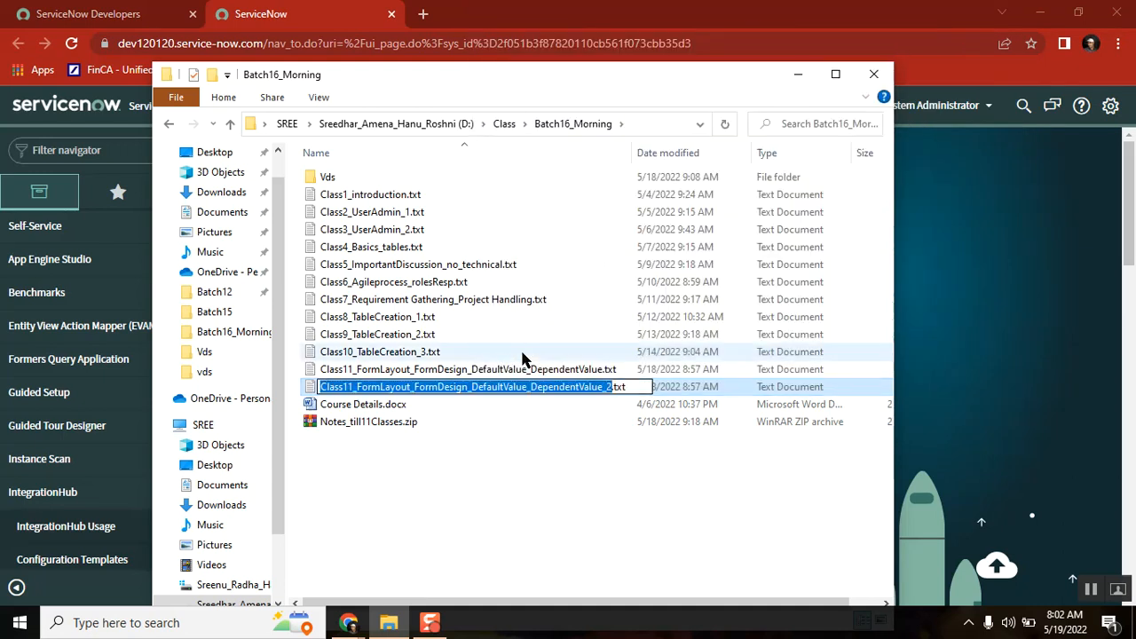
pyautogui.press('Right')
pyautogui.press('BackSpace')
pyautogui.press('BackSpace')
pyautogui.press('BackSpace')
pyautogui.press('BackSpace')
pyautogui.press('BackSpace')
pyautogui.press('BackSpace')
pyautogui.press('BackSpace')
pyautogui.press('BackSpace')
pyautogui.press('BackSpace')
pyautogui.press('BackSpace')
pyautogui.press('BackSpace')
pyautogui.press('BackSpace')
pyautogui.press('BackSpace')
pyautogui.press('BackSpace')
pyautogui.press('BackSpace')
pyautogui.press('BackSpace')
pyautogui.press('BackSpace')
pyautogui.press('BackSpace')
pyautogui.press('BackSpace')
pyautogui.press('BackSpace')
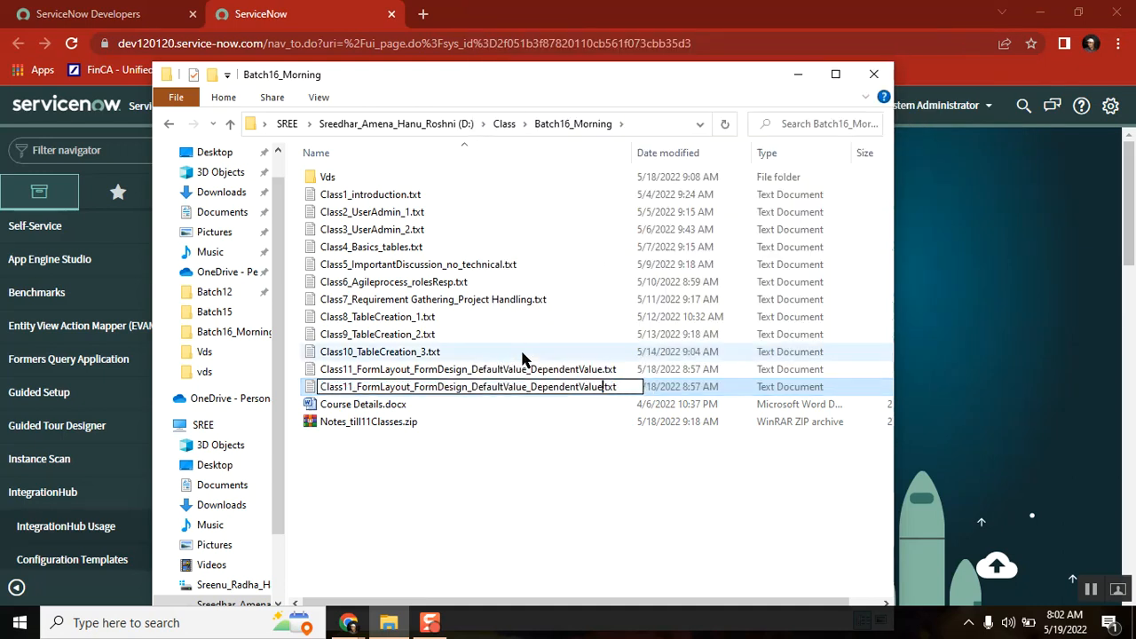
pyautogui.press('BackSpace')
pyautogui.press('BackSpace')
pyautogui.press('BackSpace')
pyautogui.press('BackSpace')
pyautogui.press('BackSpace')
pyautogui.press('BackSpace')
pyautogui.press('BackSpace')
pyautogui.press('BackSpace')
pyautogui.press('BackSpace')
pyautogui.press('BackSpace')
pyautogui.press('BackSpace')
pyautogui.press('BackSpace')
pyautogui.press('BackSpace')
pyautogui.press('BackSpace')
pyautogui.press('BackSpace')
pyautogui.press('BackSpace')
pyautogui.press('BackSpace')
pyautogui.press('BackSpace')
pyautogui.press('BackSpace')
pyautogui.press('BackSpace')
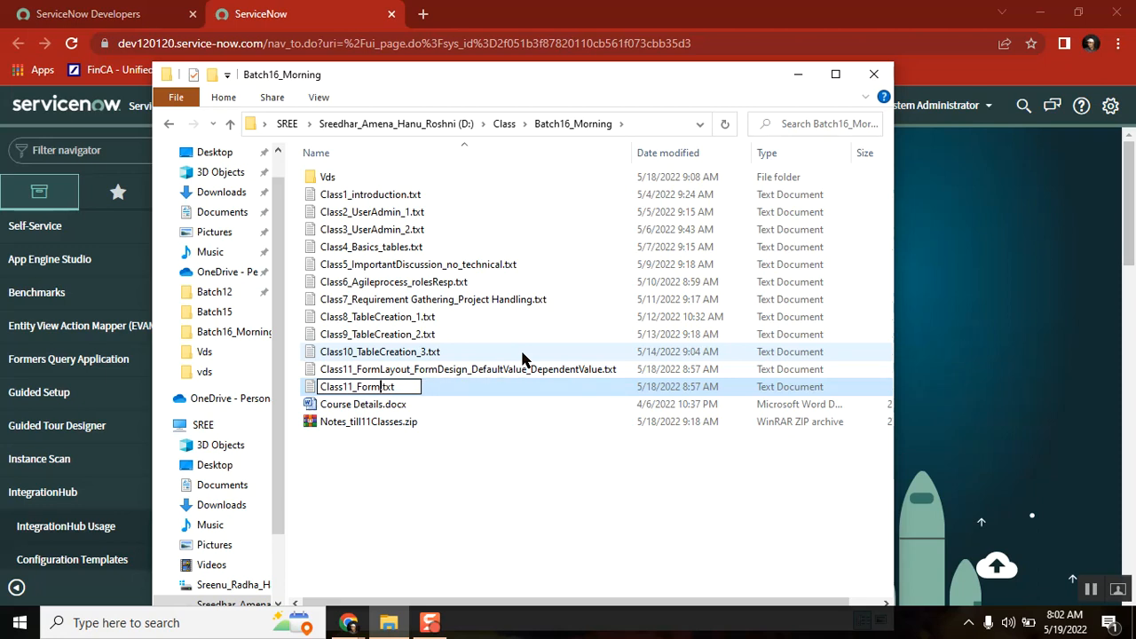
pyautogui.press('BackSpace')
pyautogui.press('BackSpace')
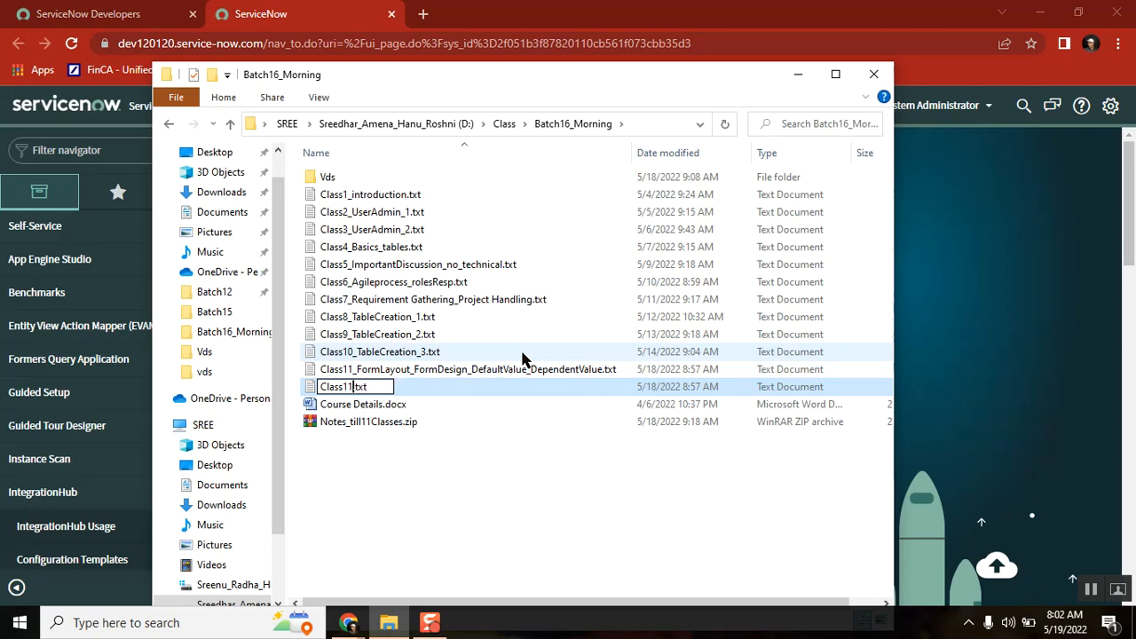
pyautogui.write('2_')
pyautogui.click(437, 542)
# - Open Class12_.txt, examine the opening notes from the xyz purpose through Req#1 Career guidelines, and close the file
pyautogui.doubleClick(356, 397)
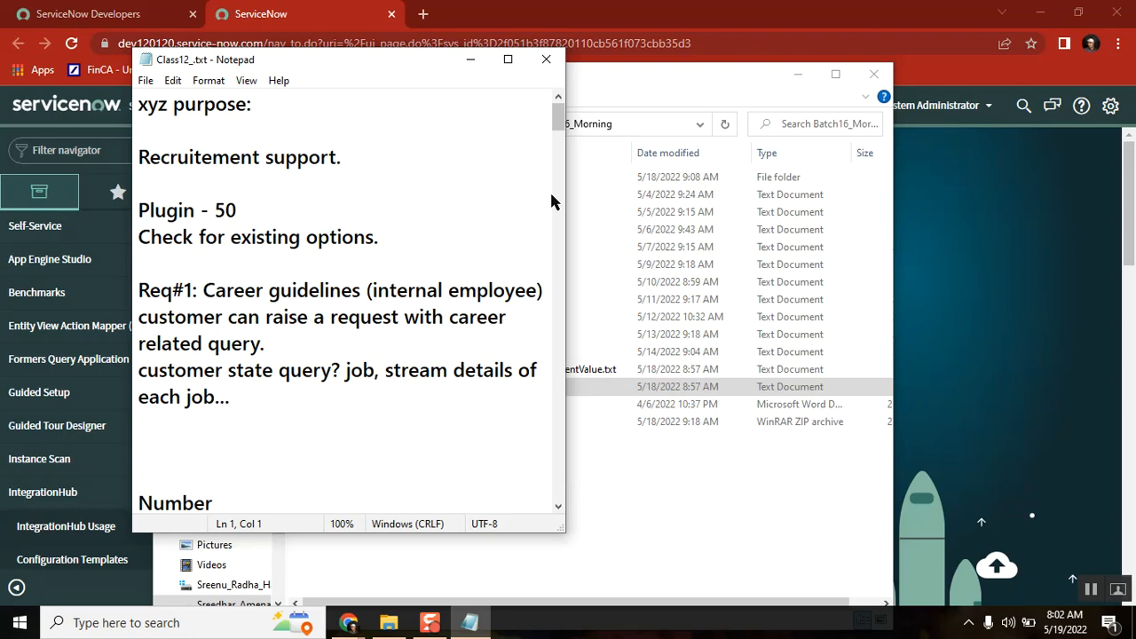
pyautogui.click(507, 59)
pyautogui.click(396, 148)
pyautogui.press('Up')
pyautogui.press('Up')
pyautogui.press('Up')
pyautogui.press('Up')
pyautogui.press('Down')
pyautogui.press('Up')
pyautogui.hotkey('shift', 'Down')
pyautogui.hotkey('shift', 'Down')
pyautogui.hotkey('shift', 'Down')
pyautogui.hotkey('shift', 'Down')
pyautogui.hotkey('shift', 'Down')
pyautogui.hotkey('shift', 'Down')
pyautogui.hotkey('shift', 'Down')
pyautogui.hotkey('shift', 'Down')
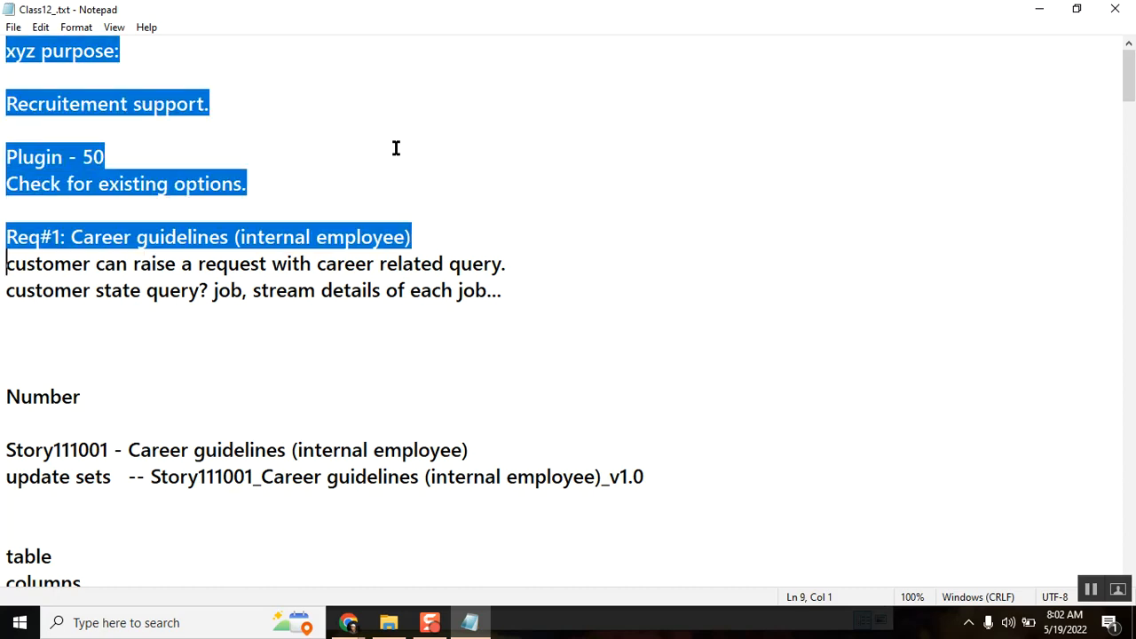
pyautogui.hotkey('shift', 'Down')
pyautogui.hotkey('shift', 'Down')
pyautogui.hotkey('shift', 'Down')
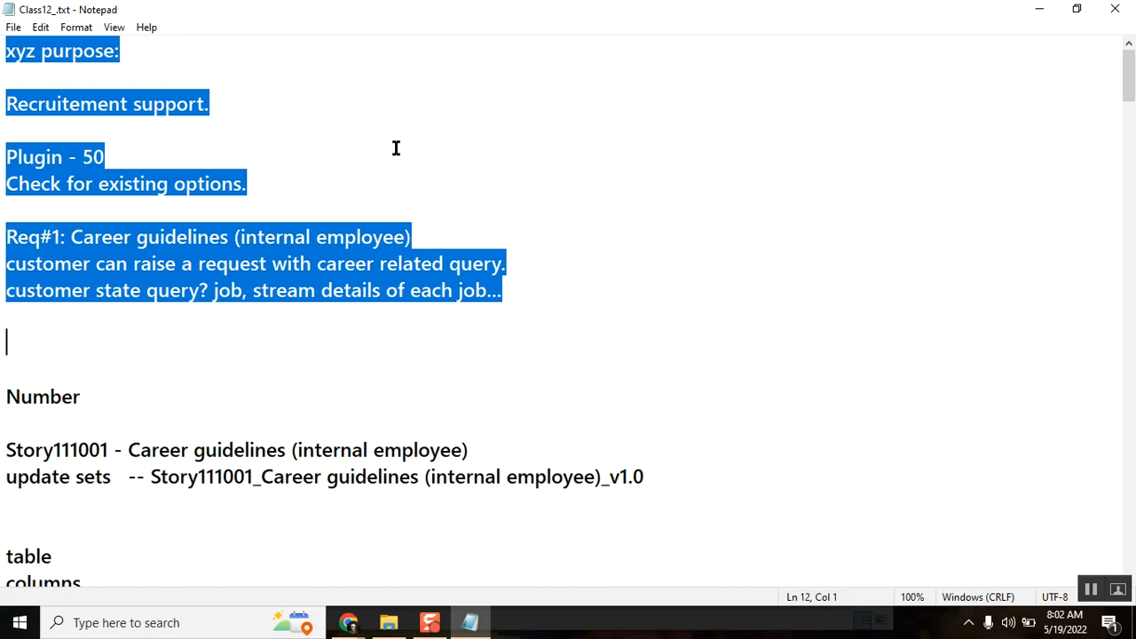
pyautogui.hotkey('shift', 'Down')
pyautogui.click(1115, 9)
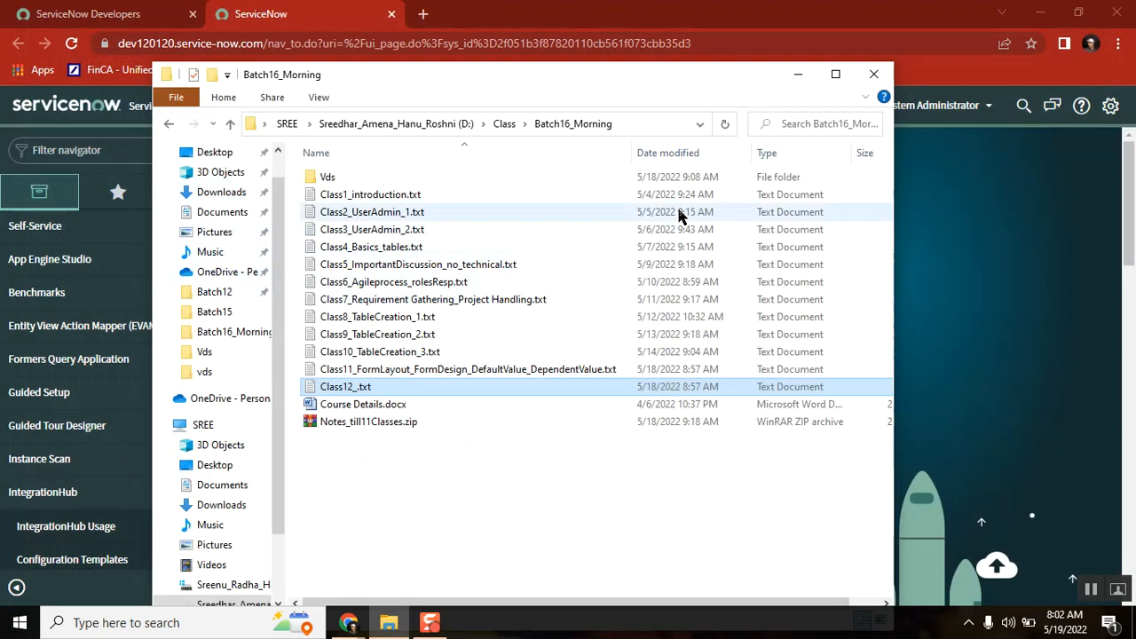
# - Reopen Class12_.txt in a maximized window and place the cursor on the blank lines below "2nd way of creating table."
pyautogui.click(449, 504)
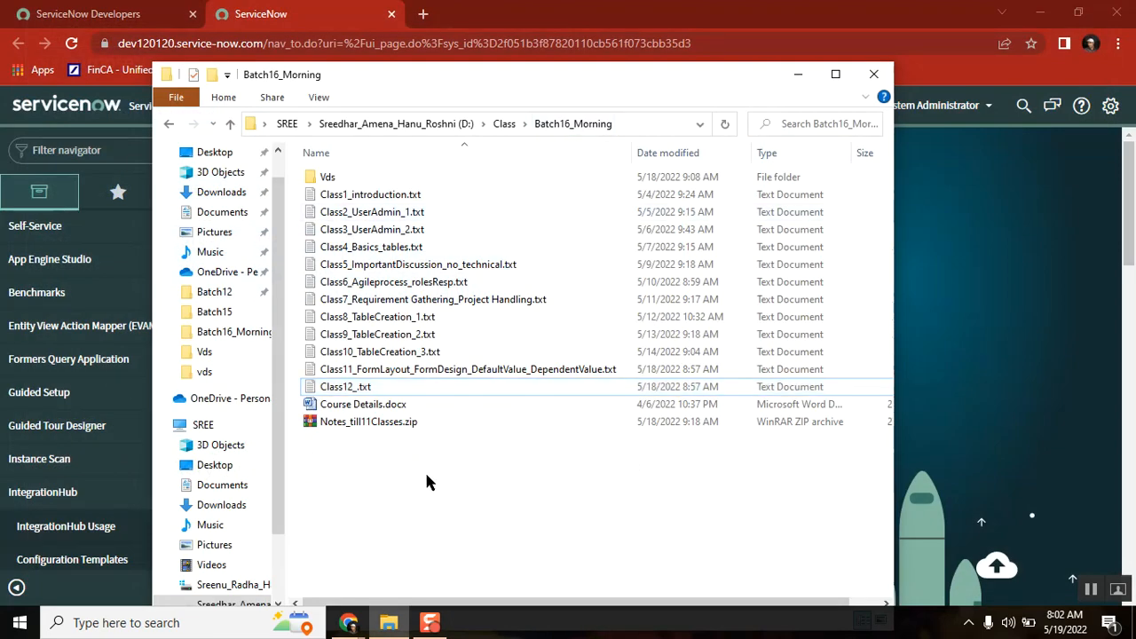
pyautogui.click(368, 386)
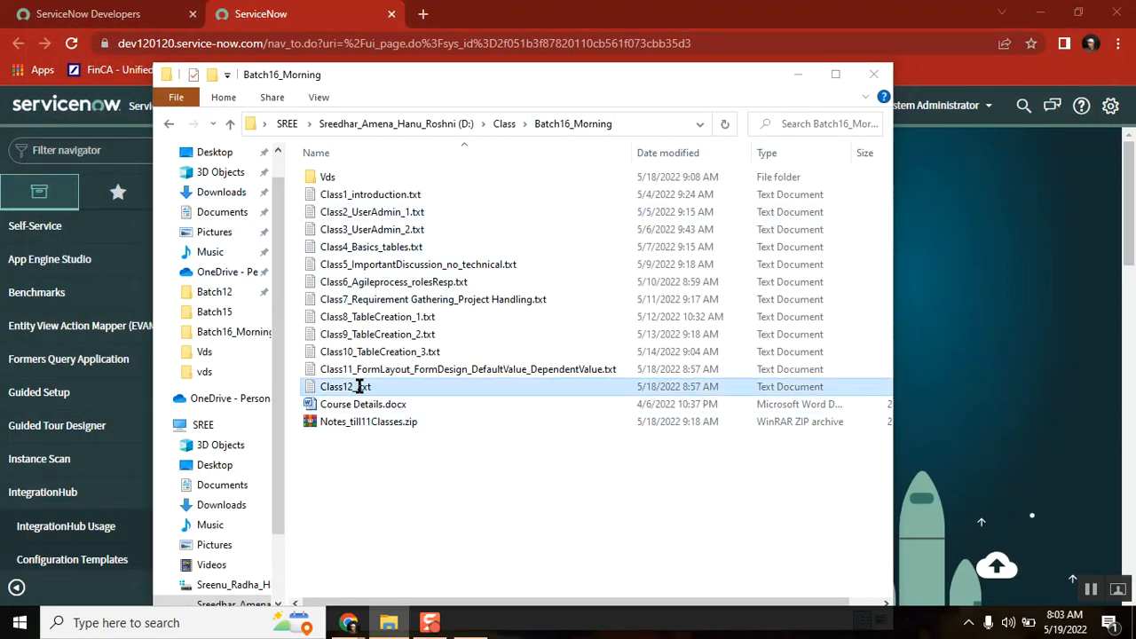
pyautogui.doubleClick(359, 386)
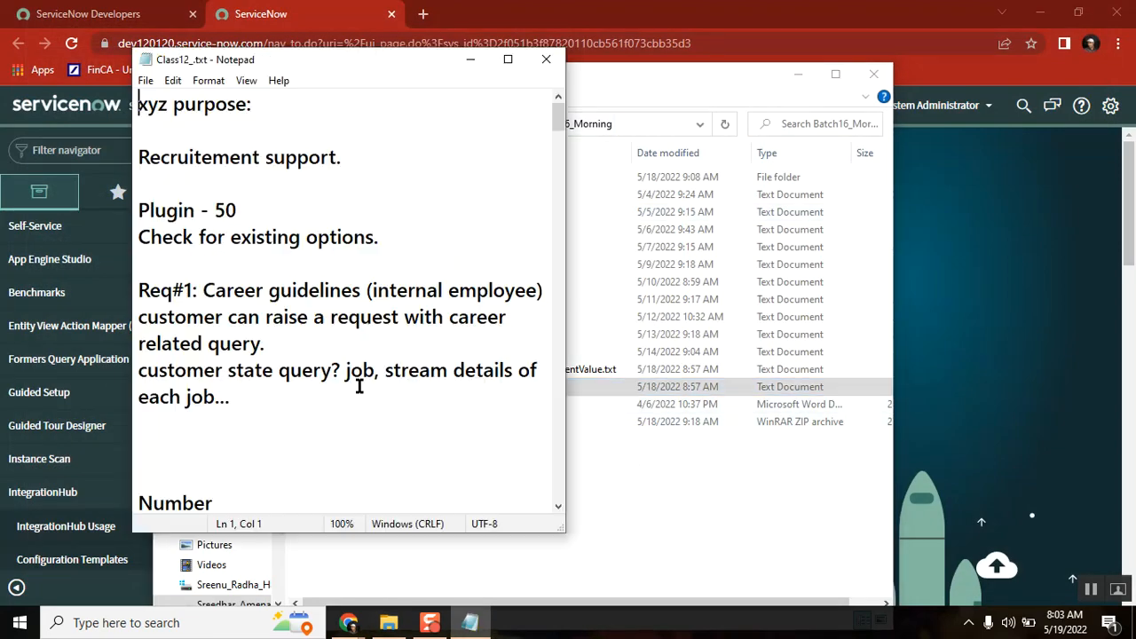
pyautogui.click(500, 67)
pyautogui.click(243, 290)
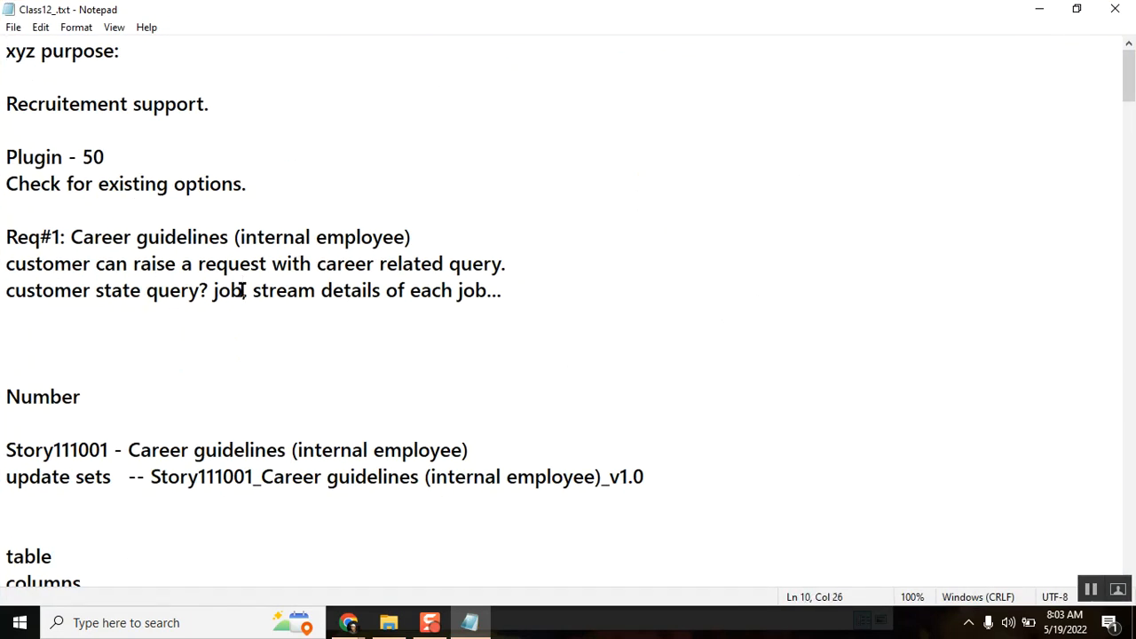
pyautogui.press('Down')
pyautogui.press('Down')
pyautogui.press('Down')
pyautogui.press('Down')
pyautogui.press('Down')
pyautogui.press('Down')
pyautogui.press('Down')
pyautogui.press('Down')
pyautogui.press('Down')
pyautogui.press('Down')
pyautogui.press('Down')
pyautogui.press('Down')
pyautogui.press('Down')
pyautogui.press('Down')
pyautogui.press('Down')
pyautogui.press('Down')
pyautogui.press('Down')
pyautogui.press('Down')
pyautogui.press('Down')
pyautogui.press('Down')
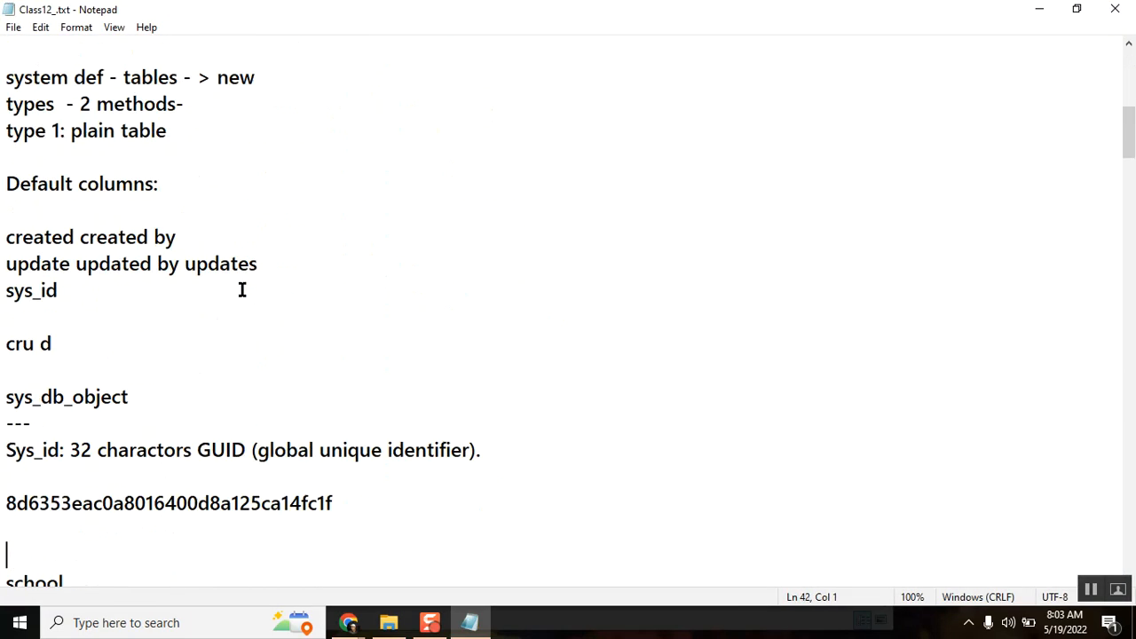
pyautogui.press('Down')
pyautogui.press('Down')
pyautogui.press('Down')
pyautogui.press('Down')
pyautogui.press('Down')
pyautogui.press('Down')
pyautogui.press('Down')
pyautogui.press('Down')
pyautogui.press('Down')
pyautogui.press('Down')
pyautogui.press('Down')
pyautogui.press('Down')
pyautogui.press('Down')
pyautogui.press('Down')
pyautogui.press('Down')
pyautogui.press('Down')
pyautogui.press('Down')
pyautogui.press('Down')
pyautogui.press('Down')
pyautogui.press('Down')
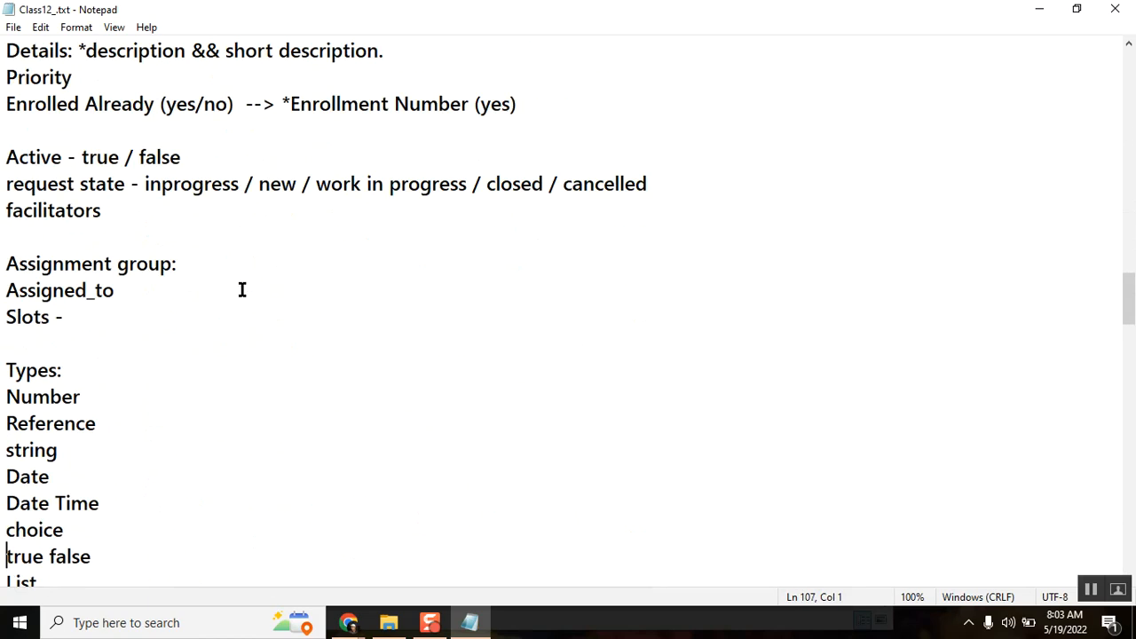
pyautogui.press('Down')
pyautogui.press('Down')
pyautogui.press('Down')
pyautogui.press('Down')
pyautogui.press('Down')
pyautogui.press('Down')
pyautogui.press('Down')
pyautogui.press('Down')
pyautogui.press('Down')
pyautogui.press('Down')
pyautogui.press('Down')
pyautogui.press('Down')
pyautogui.press('Down')
pyautogui.press('Down')
pyautogui.press('Down')
pyautogui.press('Down')
pyautogui.press('Down')
pyautogui.press('Down')
pyautogui.press('Down')
pyautogui.press('Down')
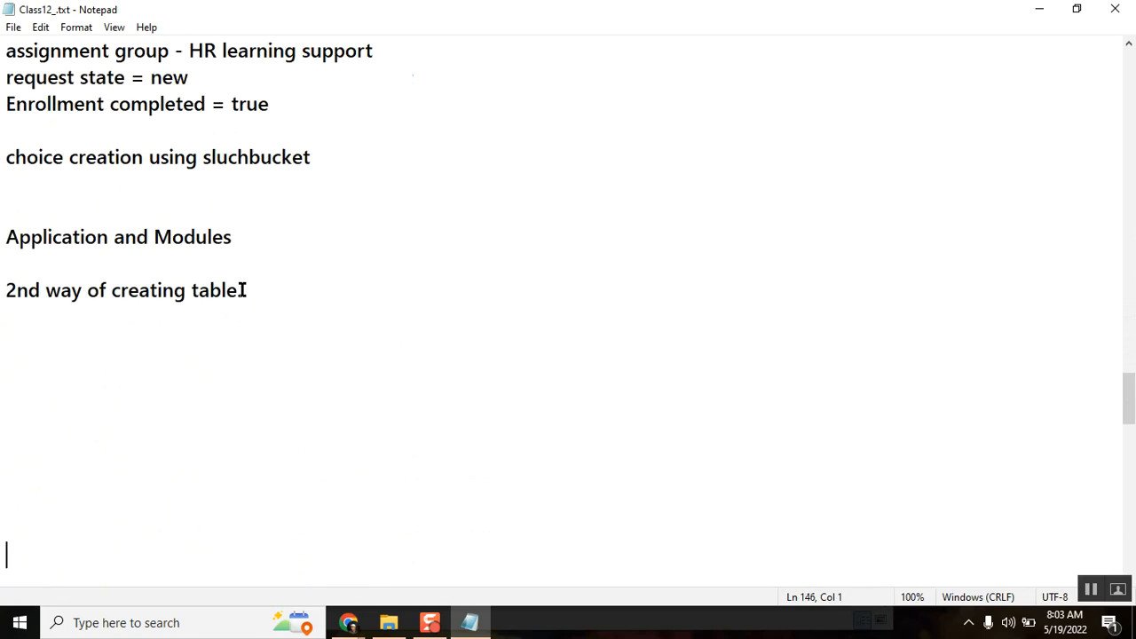
pyautogui.press('Up')
pyautogui.press('Up')
pyautogui.press('Up')
pyautogui.press('Up')
pyautogui.press('Up')
pyautogui.press('Up')
pyautogui.press('Up')
pyautogui.press('Up')
pyautogui.press('Up')
pyautogui.press('Up')
pyautogui.press('Up')
pyautogui.press('Up')
pyautogui.press('Up')
pyautogui.press('Up')
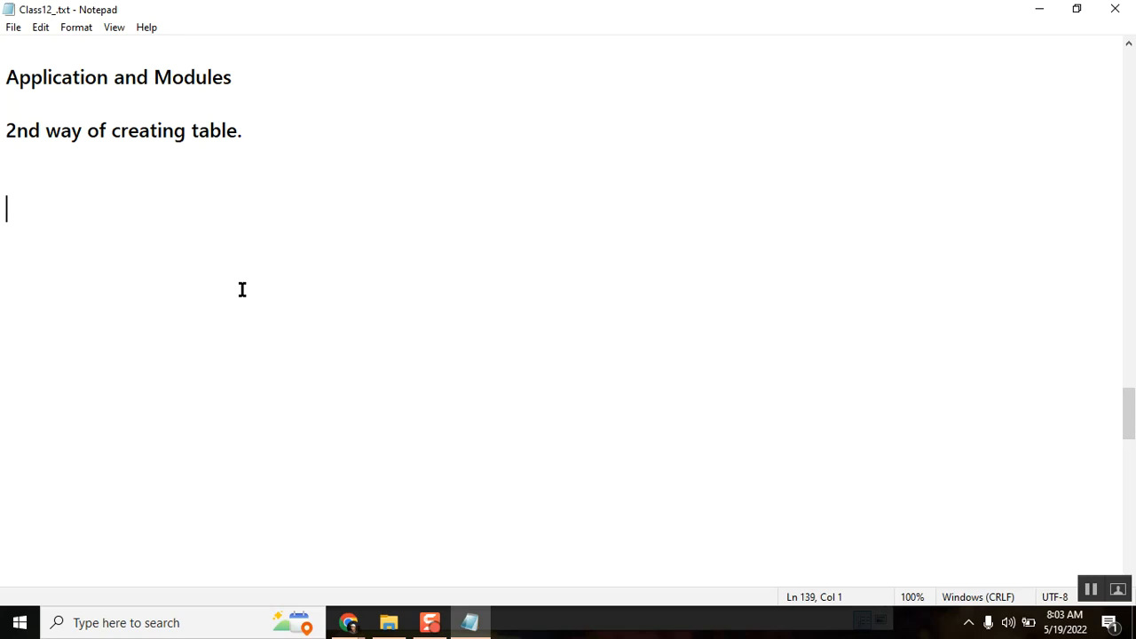
# - Examine the notes from "2nd way of creating table." back up to the default and client view lines
pyautogui.press('Down')
pyautogui.press('Up')
pyautogui.press('Up')
pyautogui.press('Up')
pyautogui.press('Up')
pyautogui.press('Up')
pyautogui.press('Up')
pyautogui.press('Up')
pyautogui.press('Up')
pyautogui.press('Up')
pyautogui.press('Up')
pyautogui.press('Up')
pyautogui.press('Up')
pyautogui.press('Up')
pyautogui.press('Up')
pyautogui.press('Down')
pyautogui.press('Down')
pyautogui.press('Down')
pyautogui.press('Down')
pyautogui.press('Up')
pyautogui.press('Up')
pyautogui.press('Up')
pyautogui.press('Up')
pyautogui.press('Up')
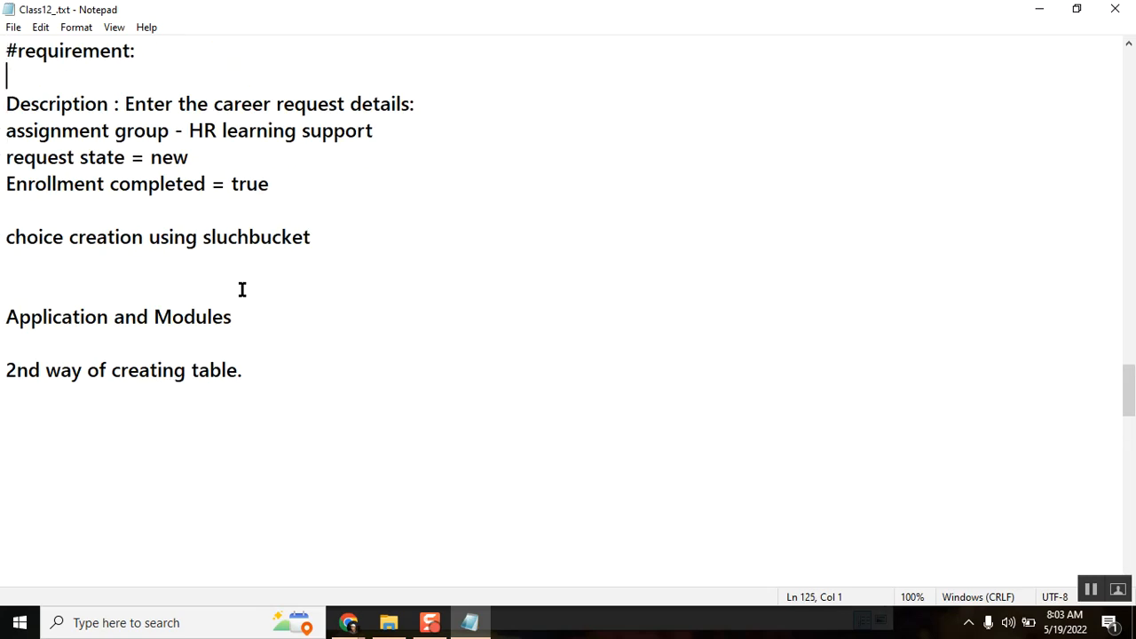
pyautogui.press('Up')
pyautogui.press('Up')
pyautogui.press('Up')
pyautogui.press('Up')
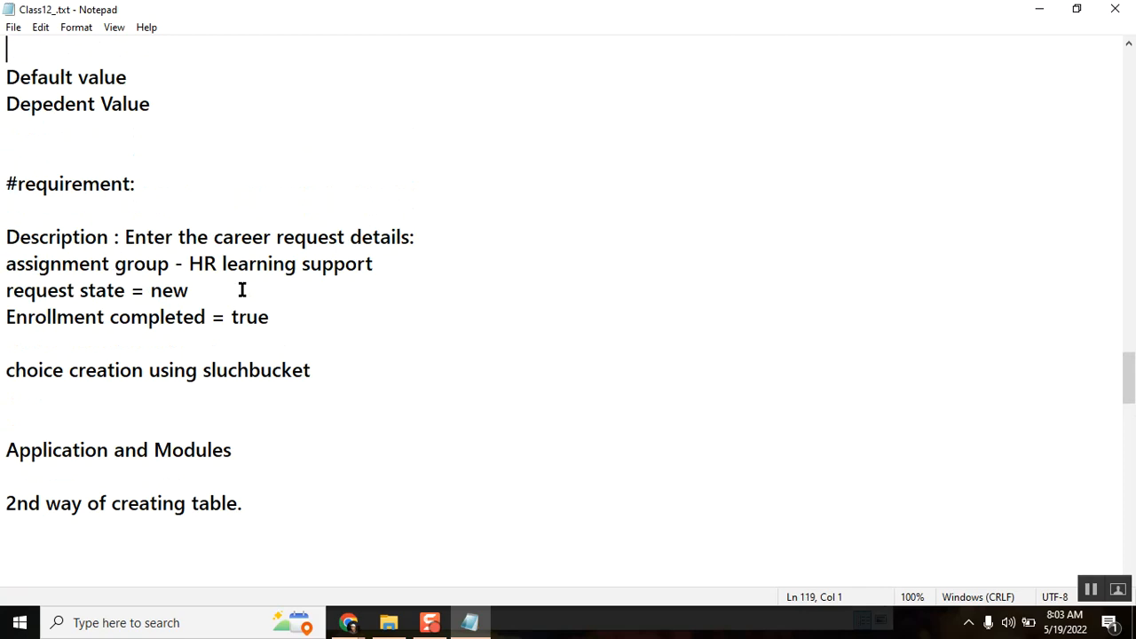
pyautogui.press('Up')
pyautogui.press('Up')
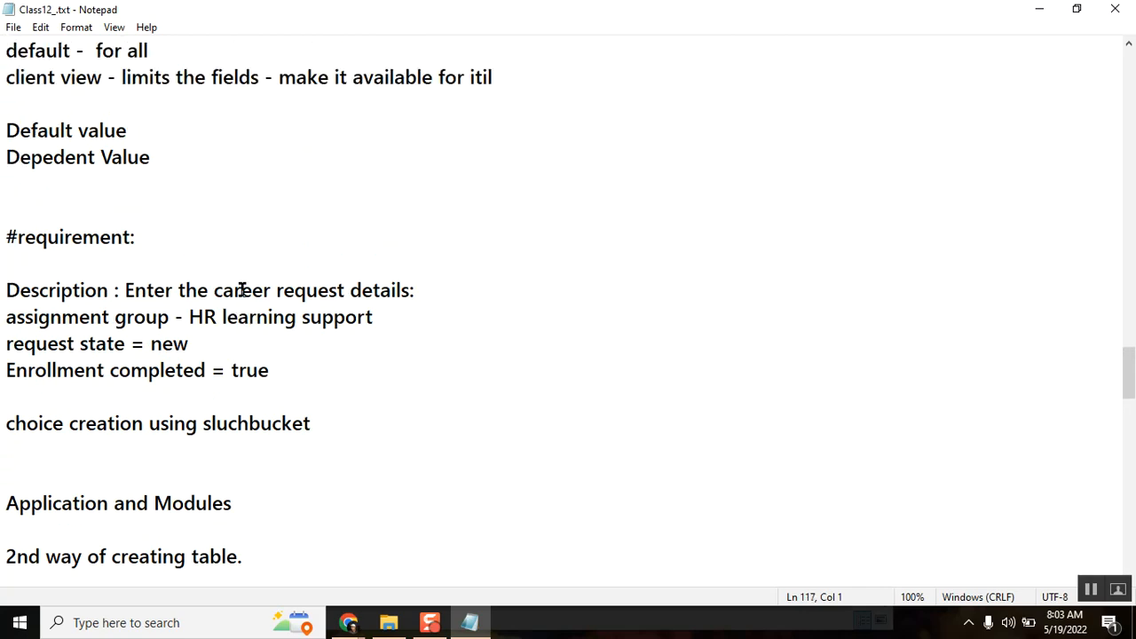
# - Review the #requirement entries by highlighting key words in the description, assignment group, request state and enrollment lines
pyautogui.doubleClick(246, 294)
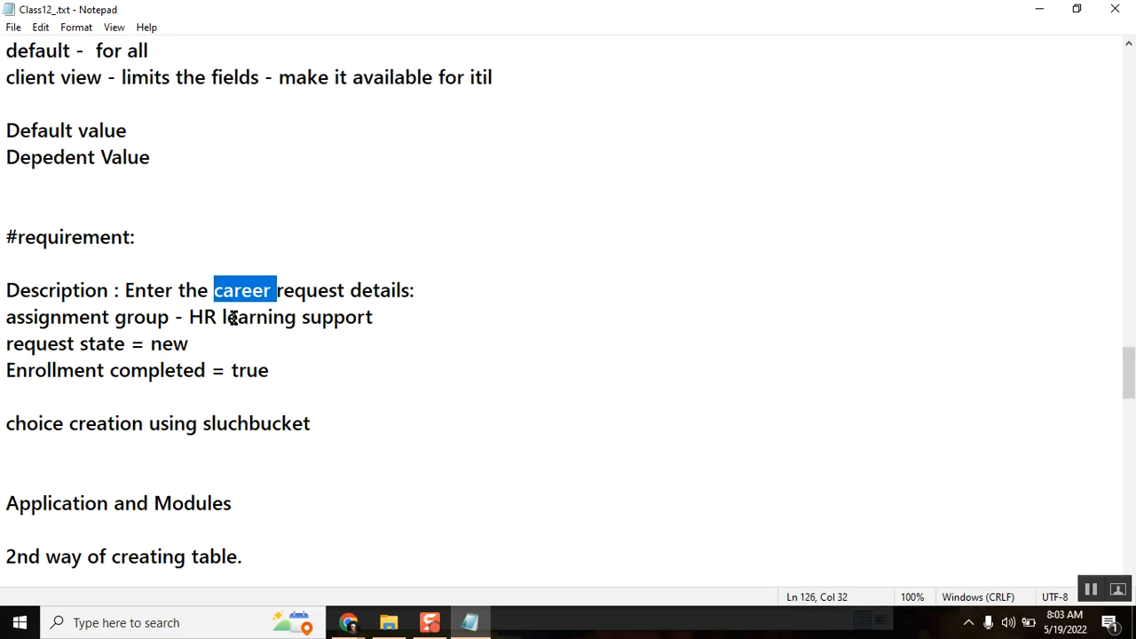
pyautogui.doubleClick(233, 317)
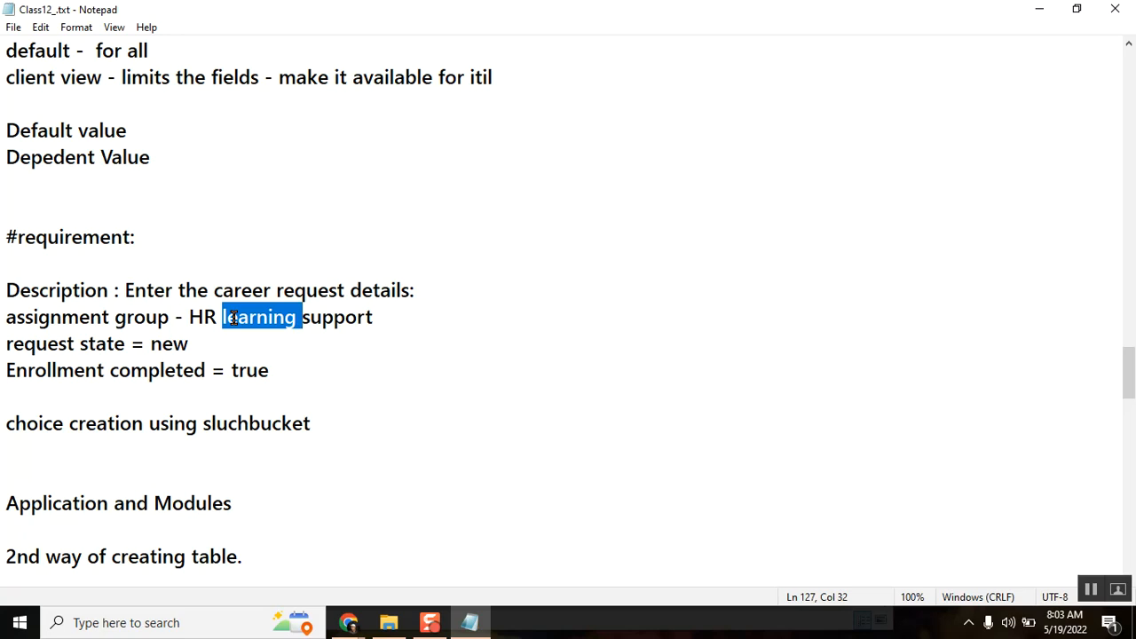
pyautogui.click(292, 373)
pyautogui.click(73, 290)
pyautogui.doubleClick(72, 291)
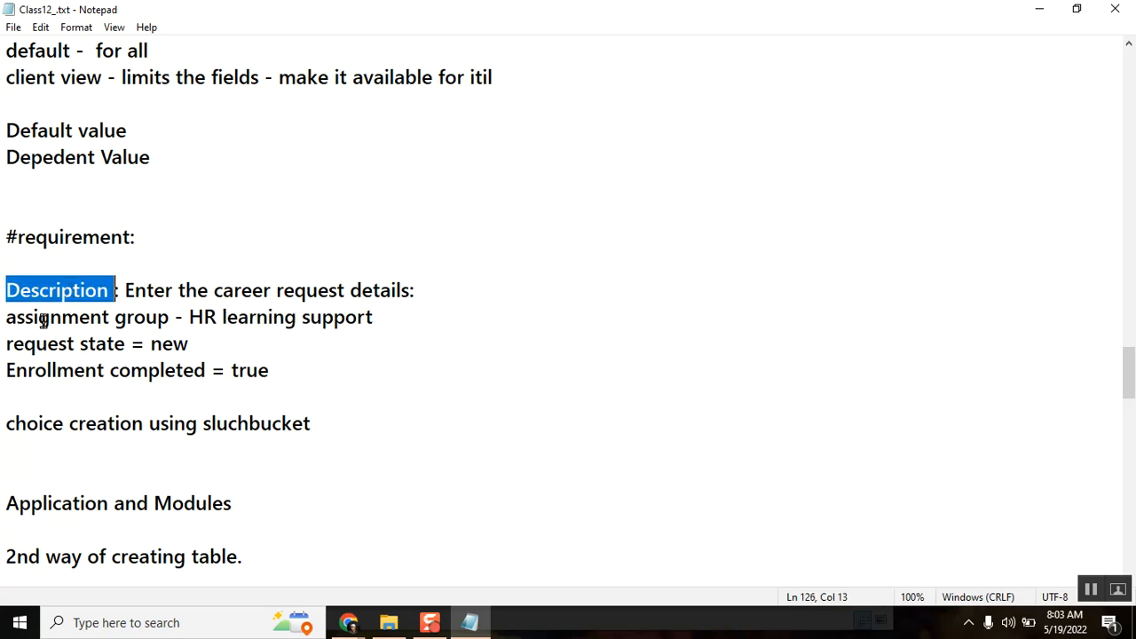
pyautogui.doubleClick(43, 320)
pyautogui.doubleClick(29, 347)
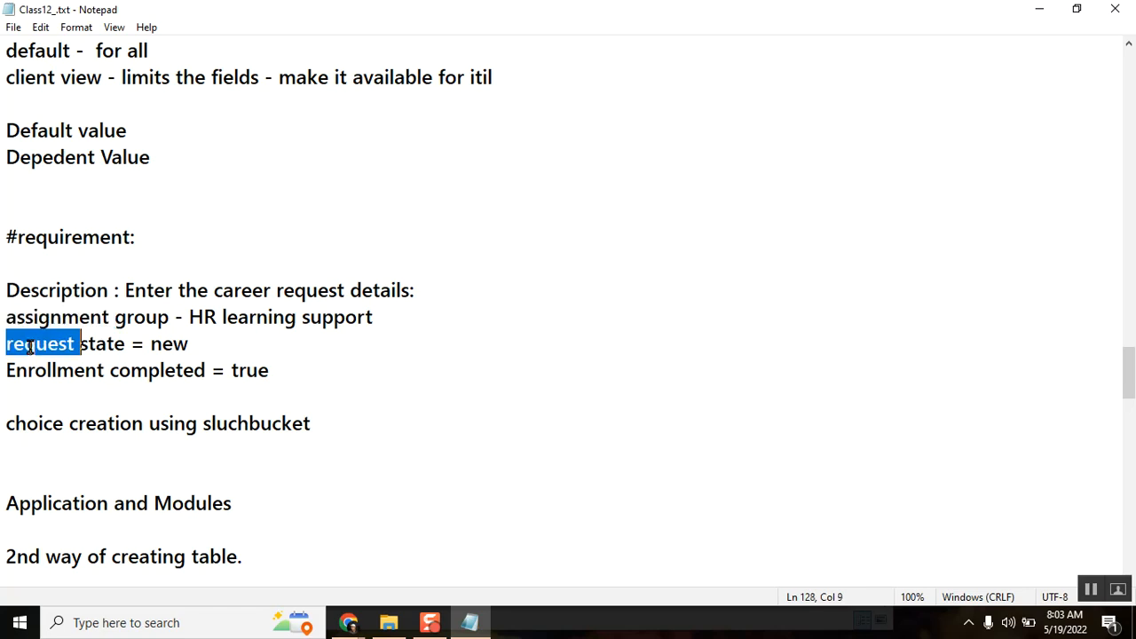
pyautogui.doubleClick(107, 370)
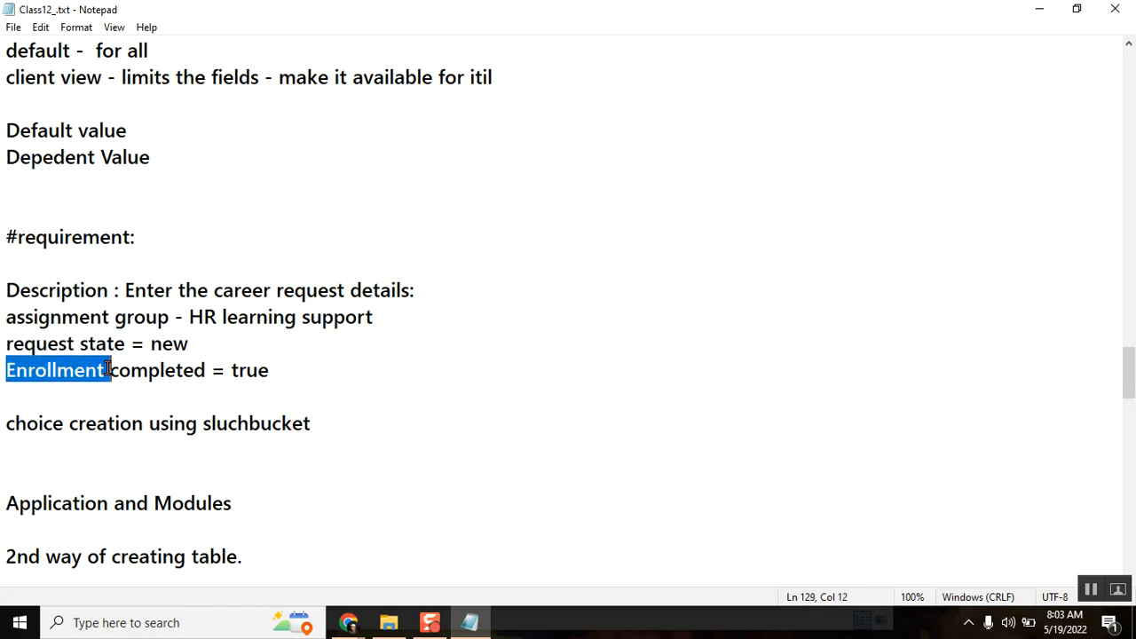
# - Append "/false" to the "Enrollment completed = true" line and add the line "list (sys_id,)" below it
pyautogui.click(275, 370)
pyautogui.write('/false')
pyautogui.press('Return')
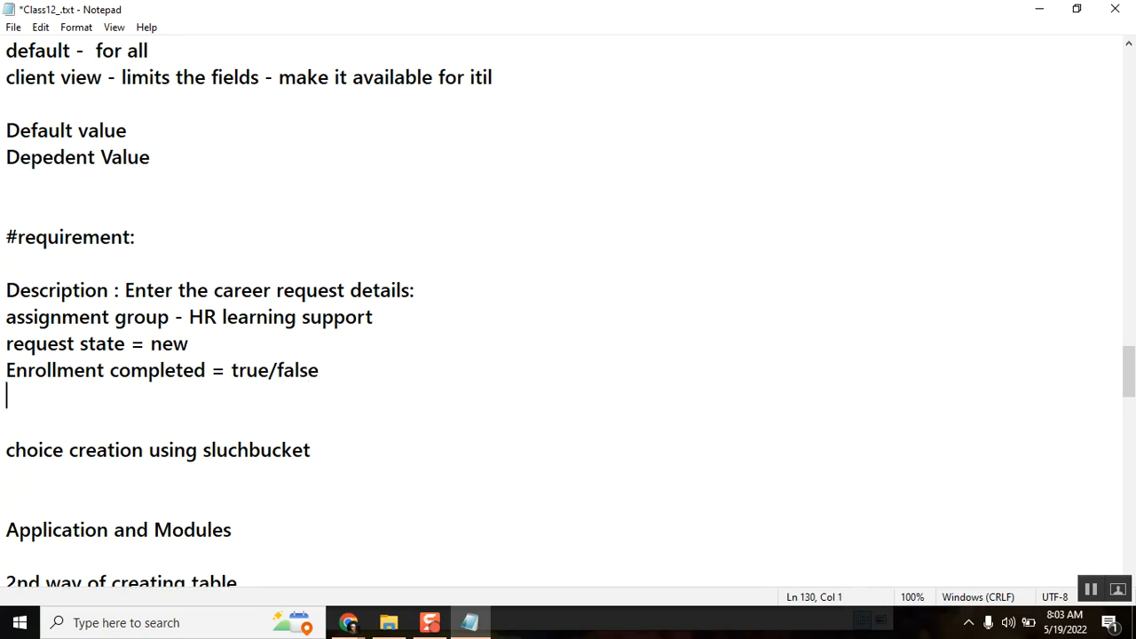
pyautogui.write('list (sys_')
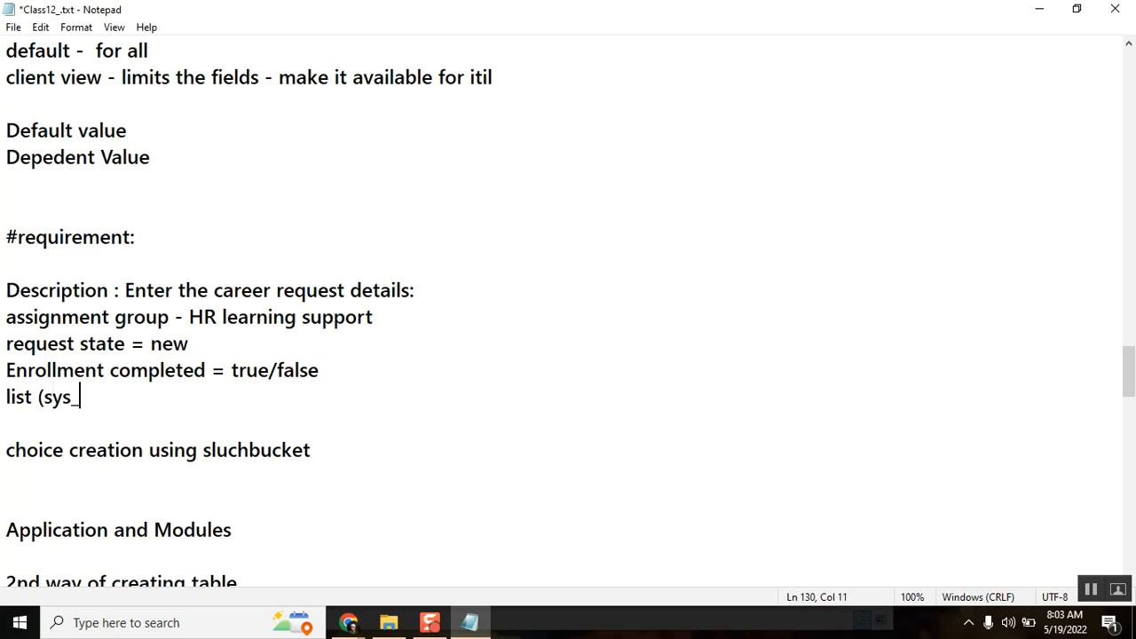
pyautogui.write('id,)')
# - Examine the earlier notes from Depedent Value back through the field types to the list view heading
pyautogui.click(208, 158)
pyautogui.press('Up')
pyautogui.press('Up')
pyautogui.press('Up')
pyautogui.press('Up')
pyautogui.press('Up')
pyautogui.press('Up')
pyautogui.press('Up')
pyautogui.press('Up')
pyautogui.press('Up')
pyautogui.press('Up')
pyautogui.press('Up')
pyautogui.press('Up')
pyautogui.press('Up')
pyautogui.press('Up')
pyautogui.press('Up')
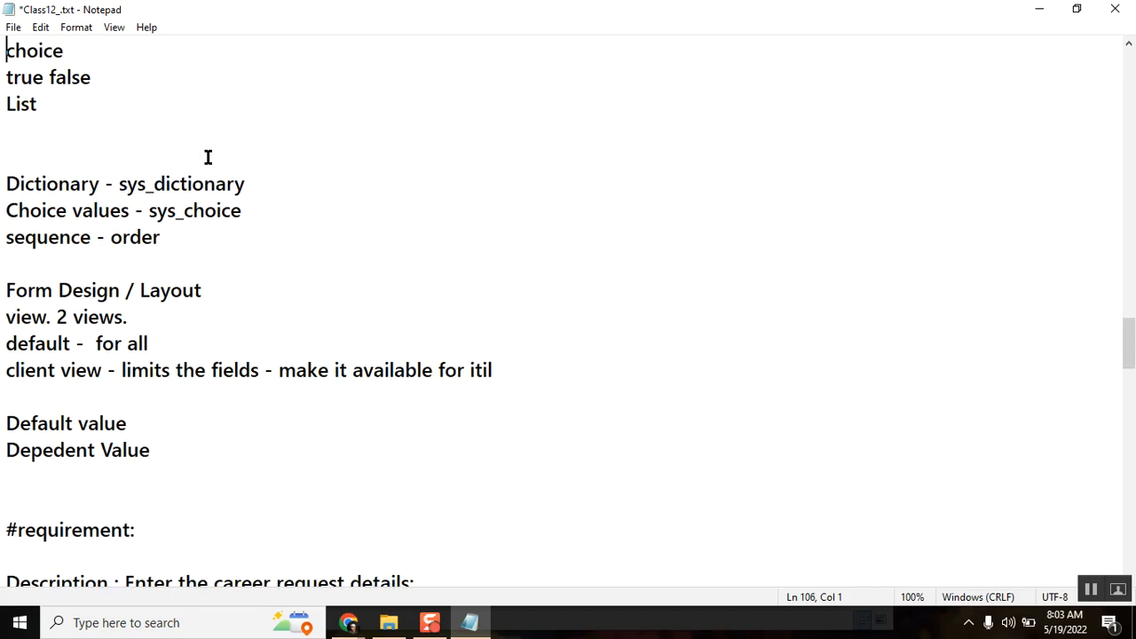
pyautogui.press('Up')
pyautogui.press('Up')
pyautogui.press('Up')
pyautogui.press('Up')
pyautogui.press('Up')
pyautogui.press('Up')
pyautogui.press('Up')
pyautogui.press('Up')
pyautogui.press('Up')
pyautogui.press('Up')
pyautogui.press('Up')
pyautogui.press('Up')
pyautogui.press('Up')
pyautogui.press('Up')
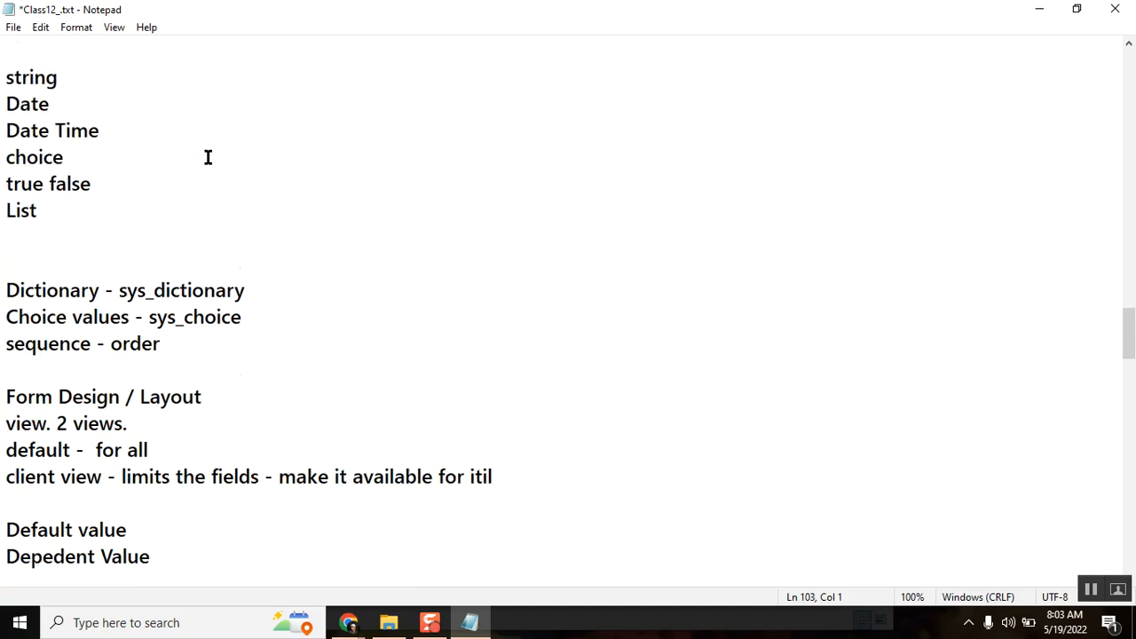
pyautogui.press('Up')
pyautogui.press('Up')
pyautogui.press('Up')
pyautogui.press('Up')
pyautogui.press('Up')
pyautogui.press('Up')
pyautogui.press('Up')
pyautogui.press('Up')
pyautogui.press('Up')
pyautogui.press('Up')
pyautogui.press('Up')
pyautogui.press('Up')
pyautogui.press('Up')
pyautogui.press('Up')
pyautogui.press('Up')
pyautogui.press('Up')
pyautogui.press('Up')
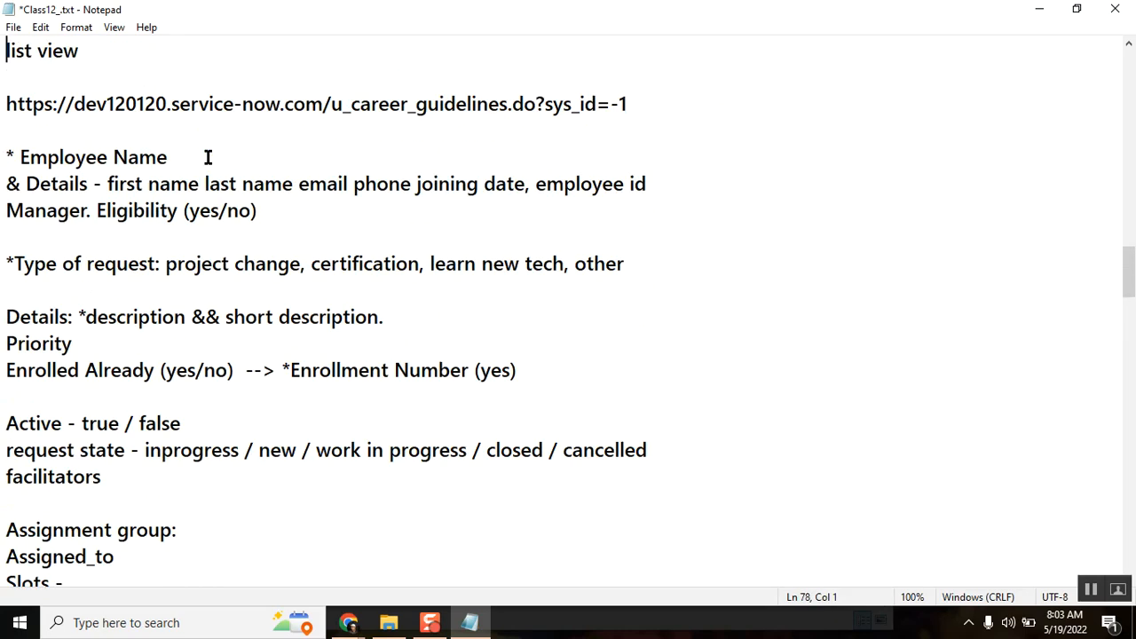
# - Review the notes from the career guidelines URL forward to the blank lines after "2nd way of creating table."
pyautogui.press('Down')
pyautogui.press('Down')
pyautogui.press('Down')
pyautogui.press('Down')
pyautogui.press('Down')
pyautogui.press('Down')
pyautogui.press('Down')
pyautogui.press('Down')
pyautogui.press('Down')
pyautogui.press('Down')
pyautogui.press('Down')
pyautogui.press('Down')
pyautogui.press('Down')
pyautogui.press('Down')
pyautogui.press('Down')
pyautogui.press('Down')
pyautogui.press('Down')
pyautogui.press('Down')
pyautogui.press('Down')
pyautogui.press('Down')
pyautogui.press('Down')
pyautogui.press('Down')
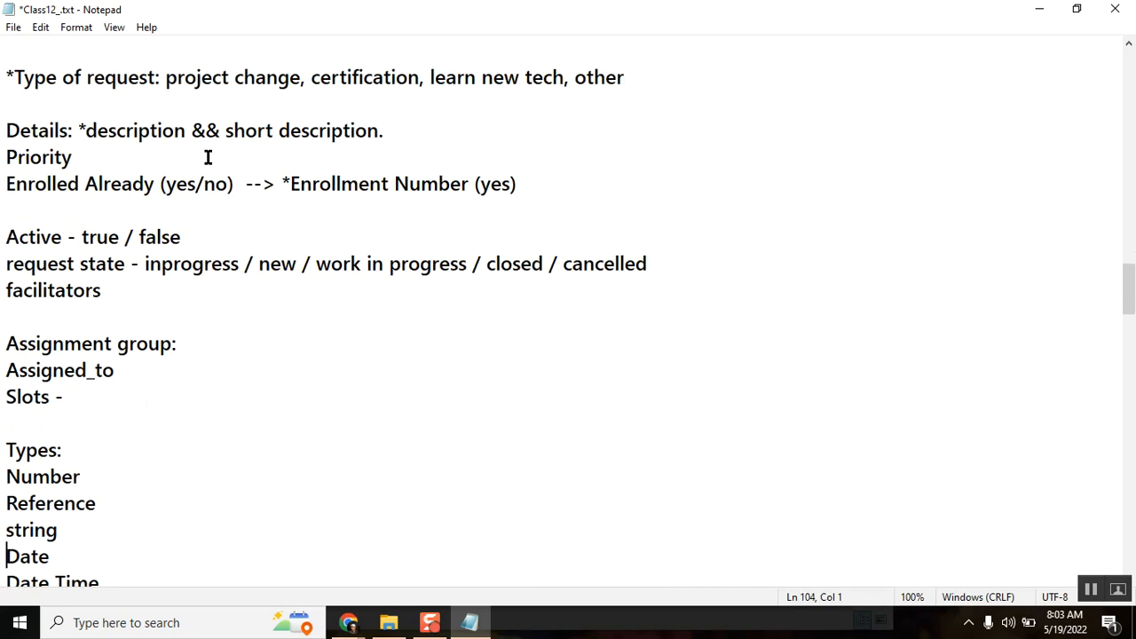
pyautogui.press('Down')
pyautogui.press('Down')
pyautogui.press('Down')
pyautogui.press('Down')
pyautogui.press('Down')
pyautogui.press('Down')
pyautogui.press('Down')
pyautogui.press('Down')
pyautogui.press('Down')
pyautogui.press('Down')
pyautogui.press('Down')
pyautogui.press('Down')
pyautogui.press('Down')
pyautogui.press('Down')
pyautogui.press('Down')
pyautogui.press('Down')
pyautogui.press('Down')
pyautogui.press('Down')
pyautogui.press('Down')
pyautogui.press('Down')
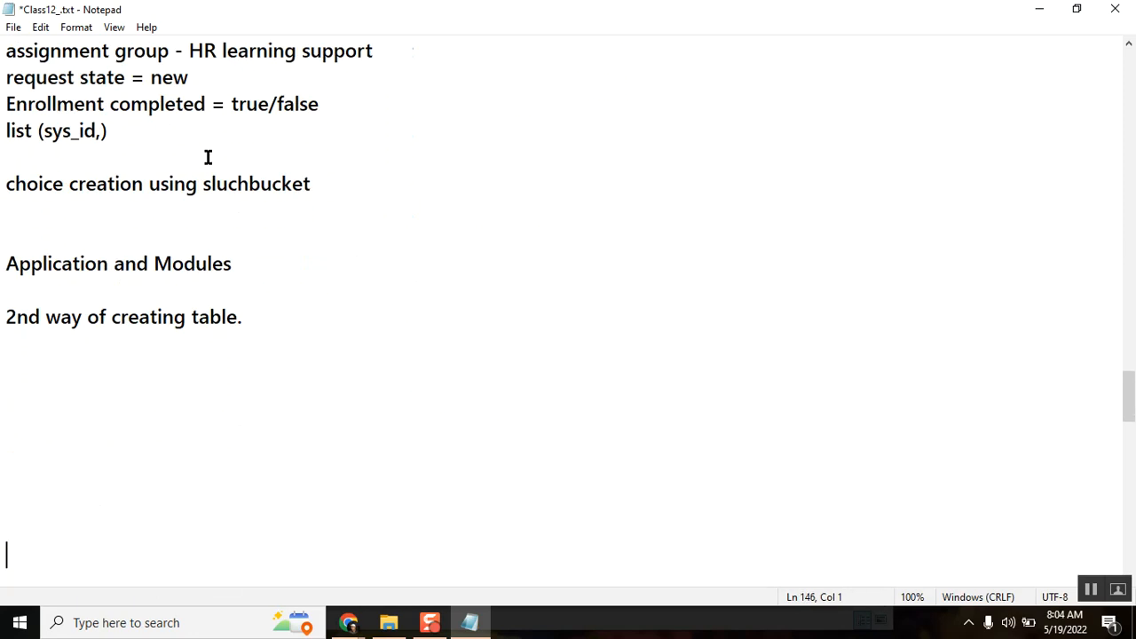
pyautogui.press('Up')
pyautogui.press('Up')
pyautogui.press('Up')
pyautogui.press('Up')
pyautogui.press('Up')
pyautogui.press('Up')
pyautogui.press('Up')
pyautogui.press('Up')
pyautogui.press('Up')
pyautogui.press('Up')
pyautogui.press('Up')
pyautogui.press('Up')
pyautogui.press('Up')
pyautogui.press('Up')
pyautogui.press('Up')
pyautogui.press('Up')
pyautogui.press('Up')
pyautogui.press('Up')
pyautogui.press('Up')
pyautogui.press('Up')
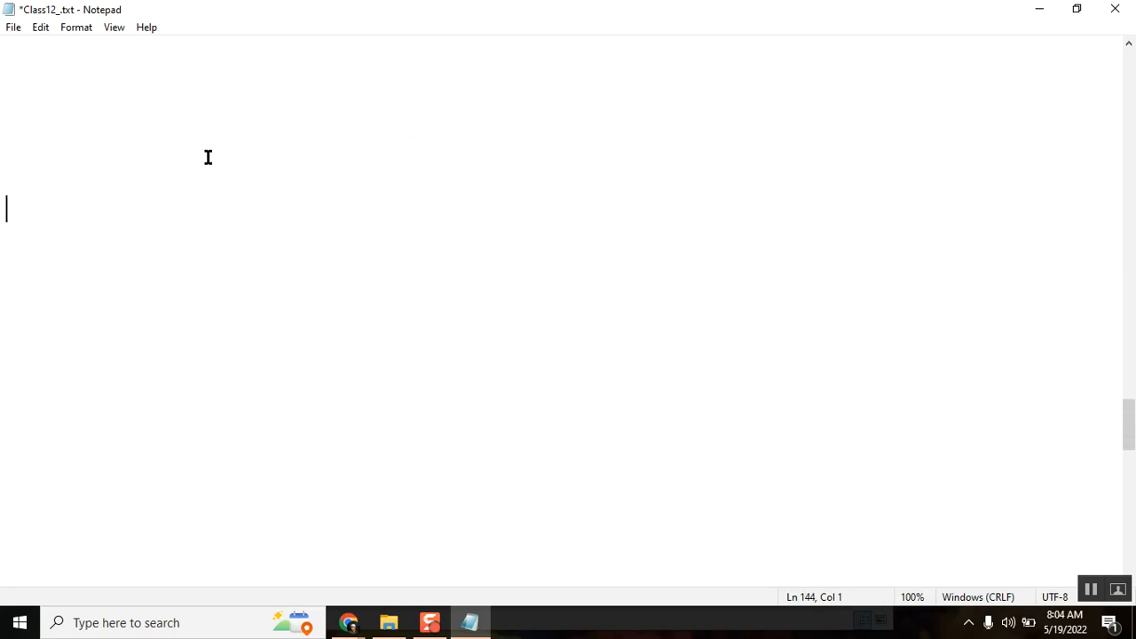
# - Highlight the words "Application" and "Modules" in the Application and Modules heading
pyautogui.click(241, 182)
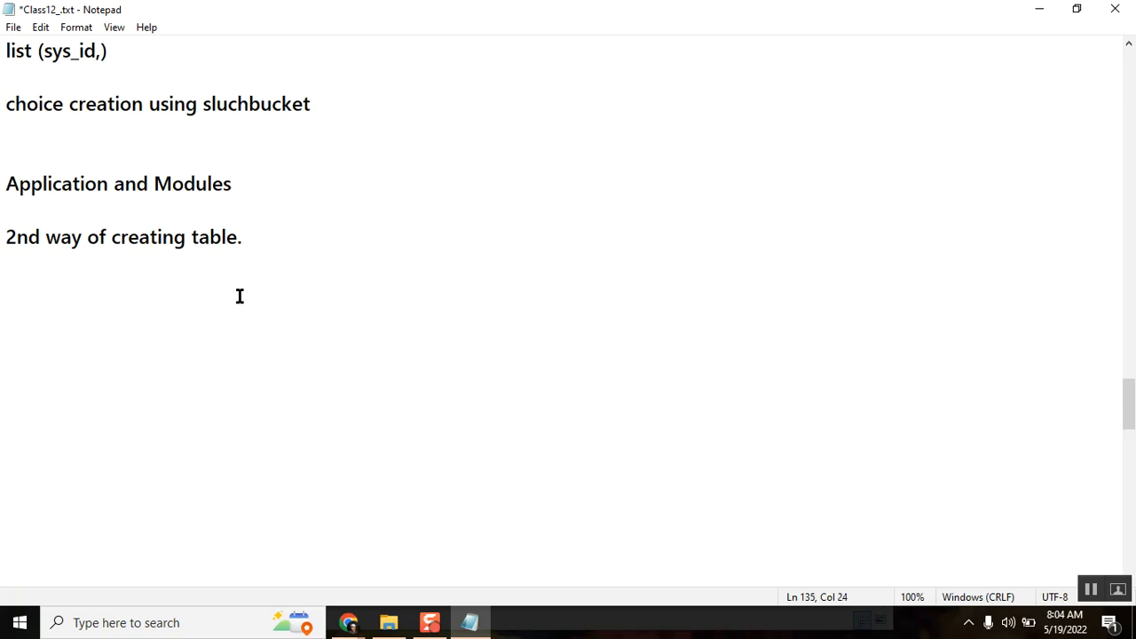
pyautogui.doubleClick(73, 185)
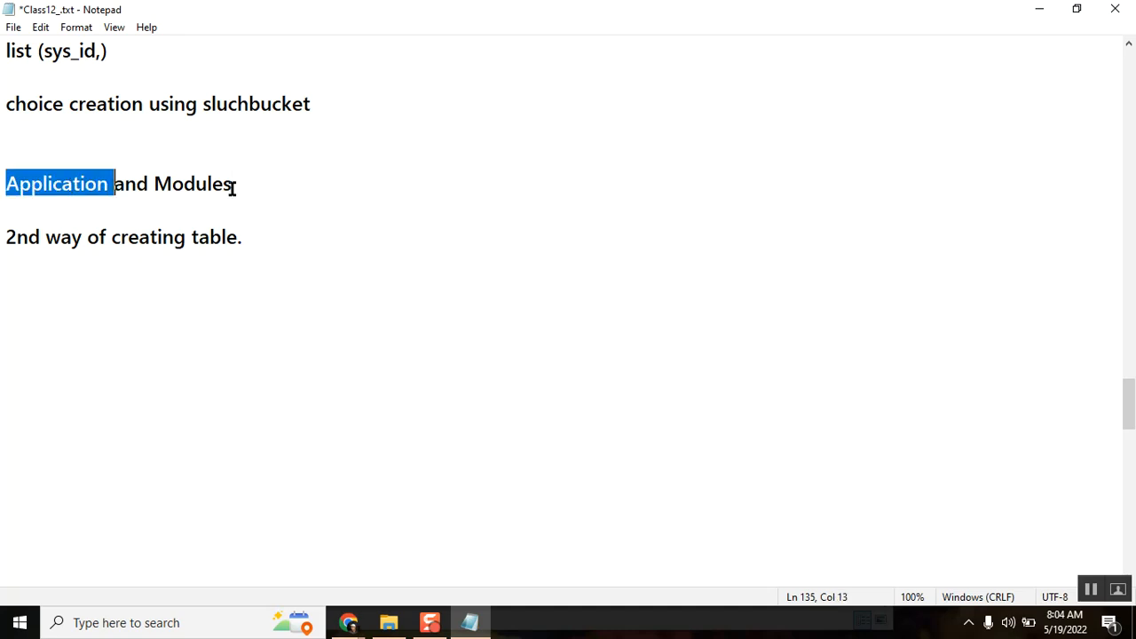
pyautogui.doubleClick(206, 182)
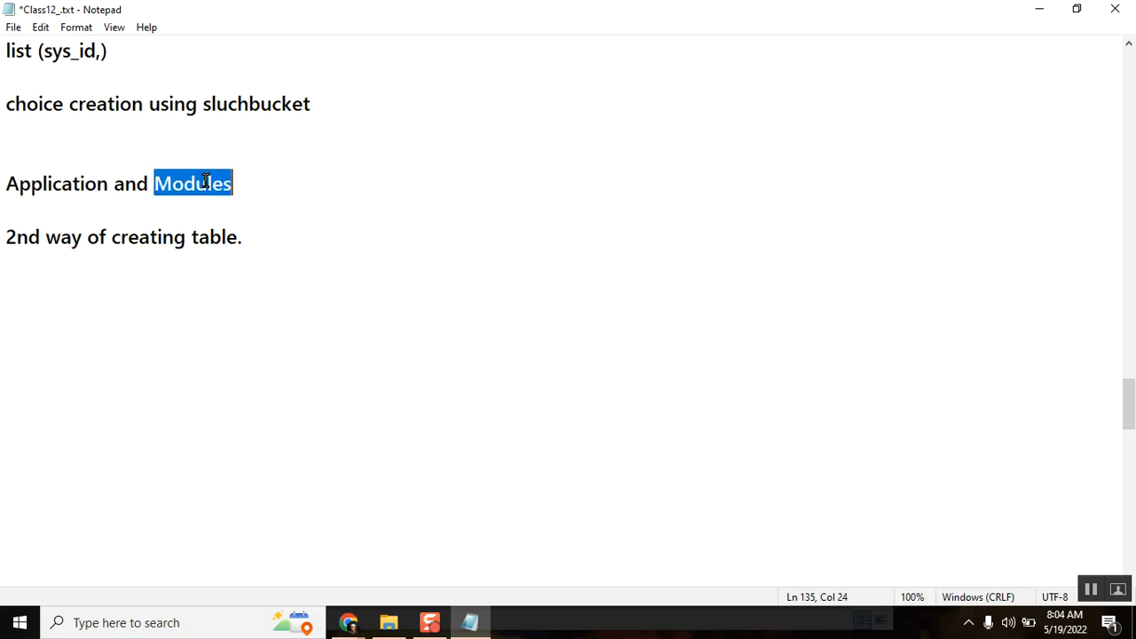
# - Switch to the ServiceNow instance in Chrome and filter the navigator by "incident" to reach the Incident application's modules
pyautogui.click(346, 625)
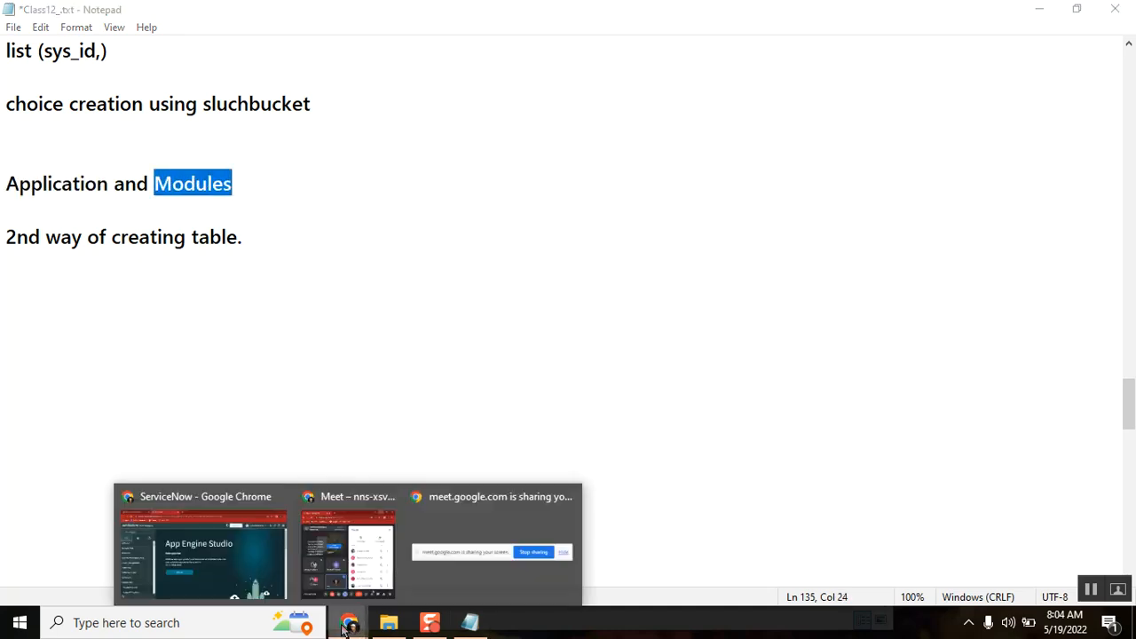
pyautogui.click(186, 541)
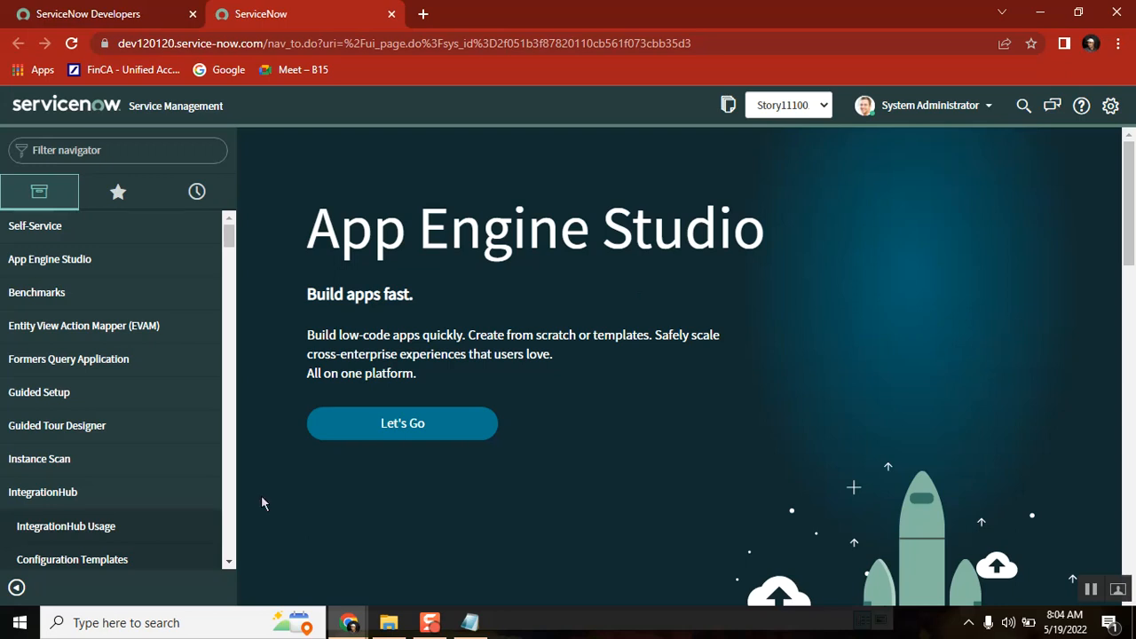
pyautogui.click(133, 153)
pyautogui.write('In')
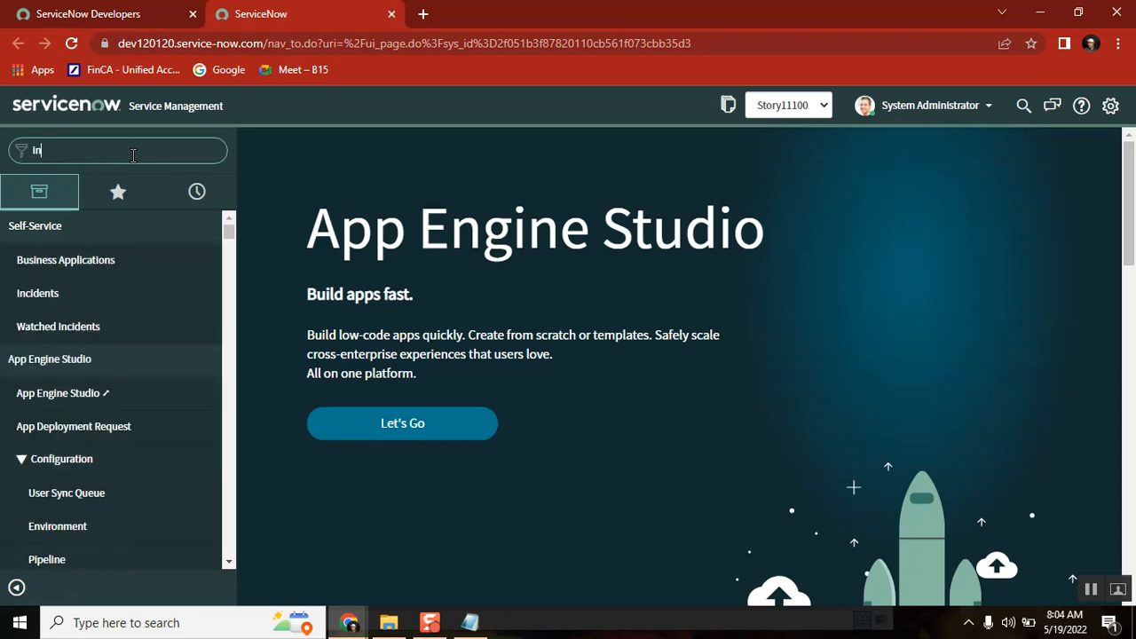
pyautogui.write('cident.')
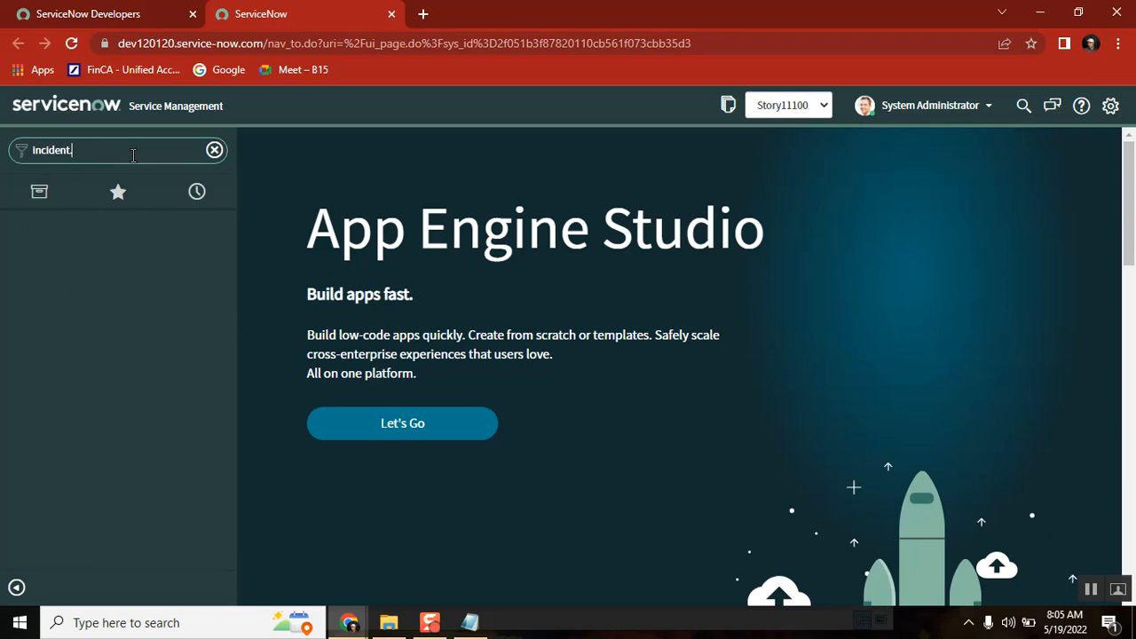
pyautogui.press('BackSpace')
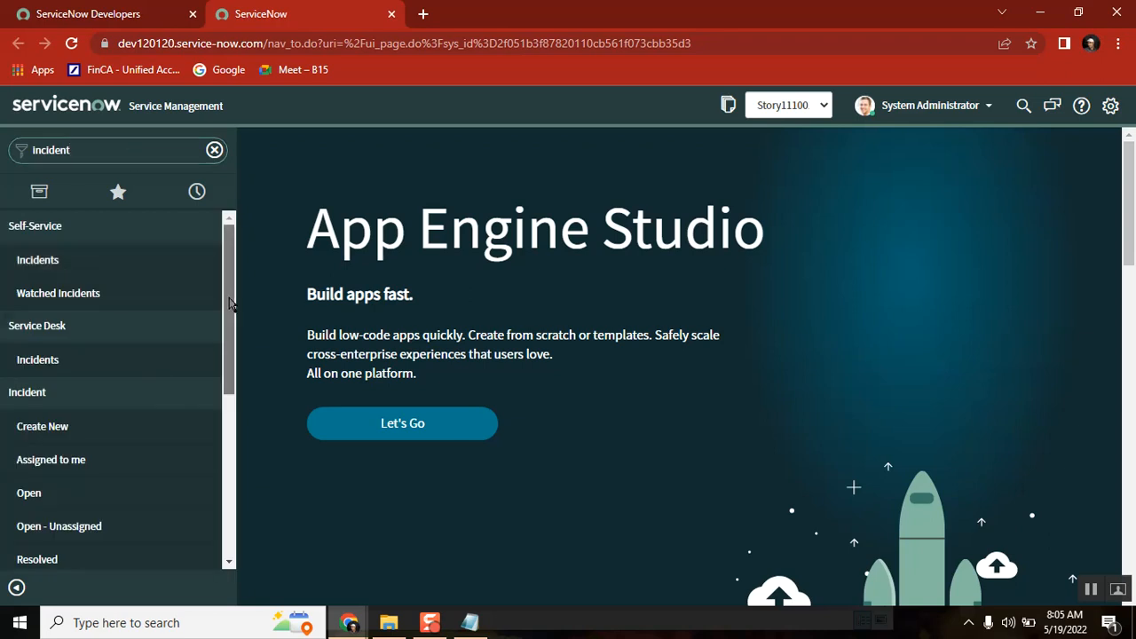
pyautogui.scroll(-3, 226, 341)
pyautogui.scroll(1, 228, 377)
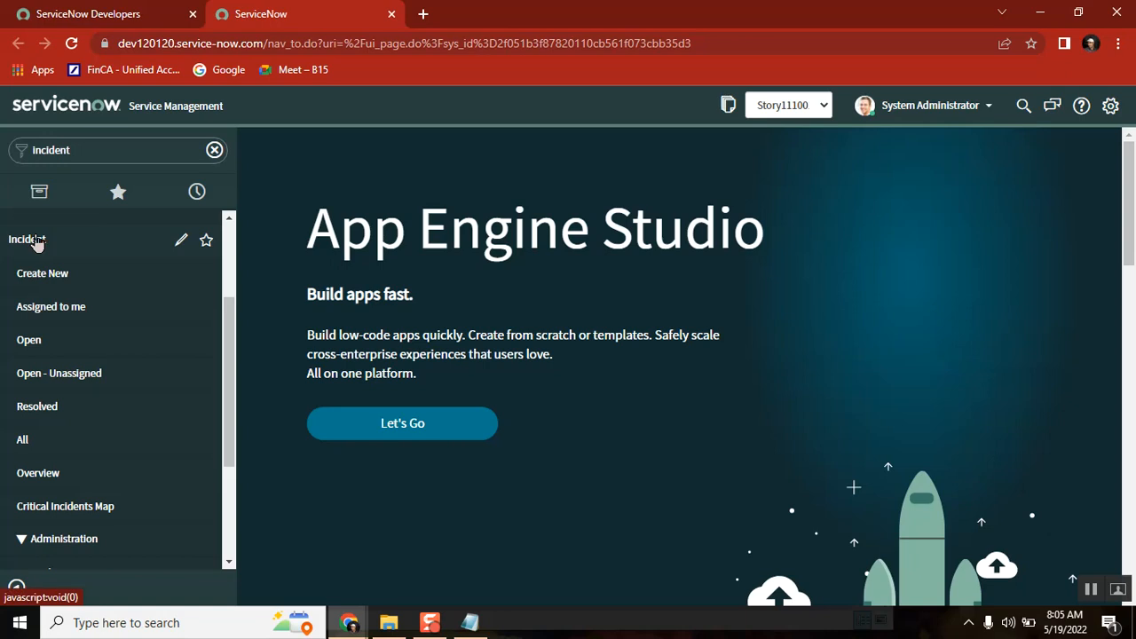
# - Open the Incident modules Assigned to me, Open, Open - Unassigned, Resolved, All and Create New, each in its own browser tab
pyautogui.middleClick(75, 324)
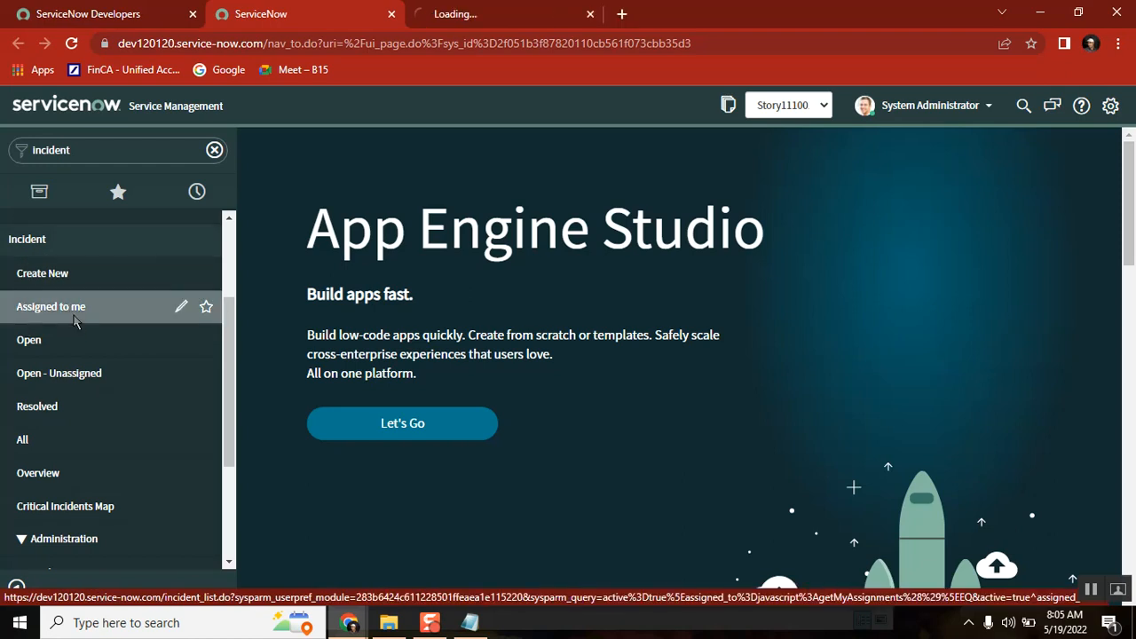
pyautogui.middleClick(41, 348)
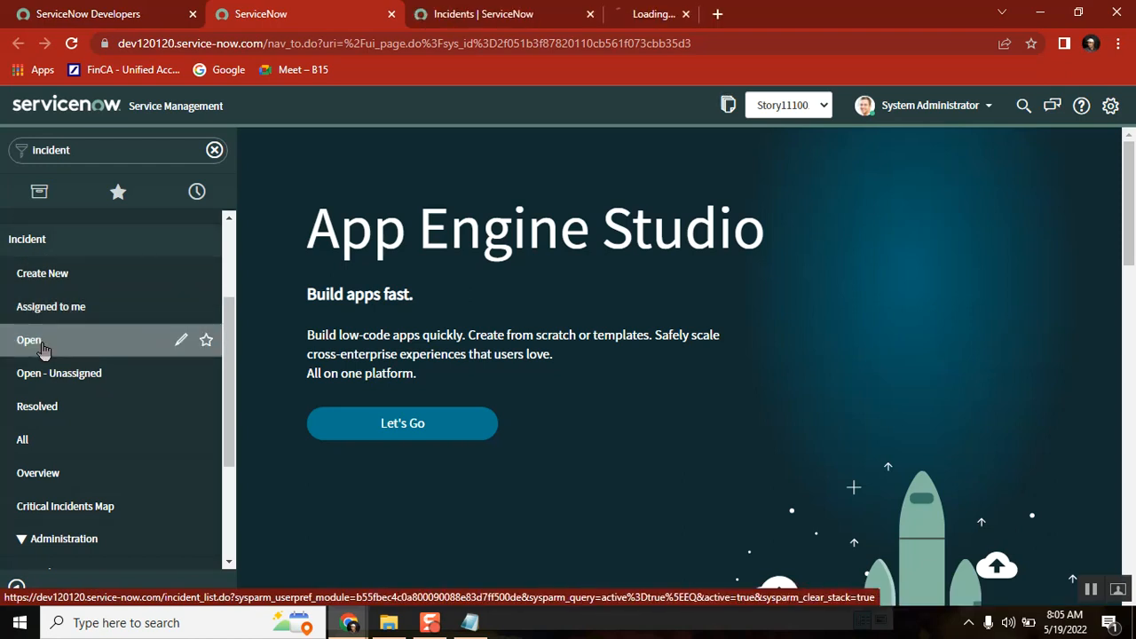
pyautogui.middleClick(89, 380)
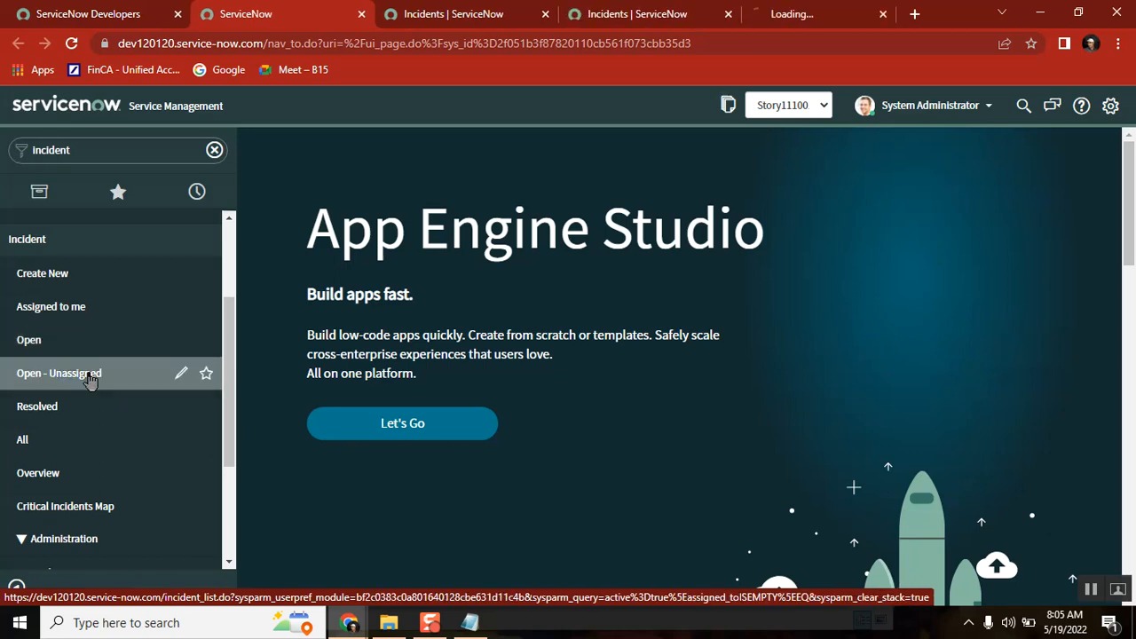
pyautogui.middleClick(64, 417)
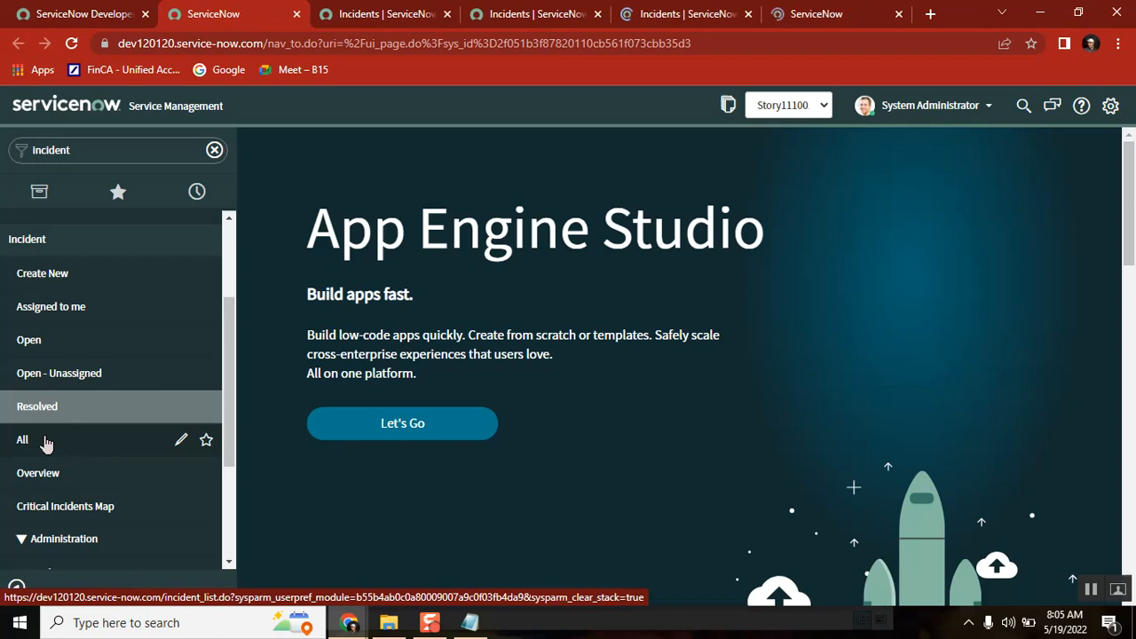
pyautogui.middleClick(42, 441)
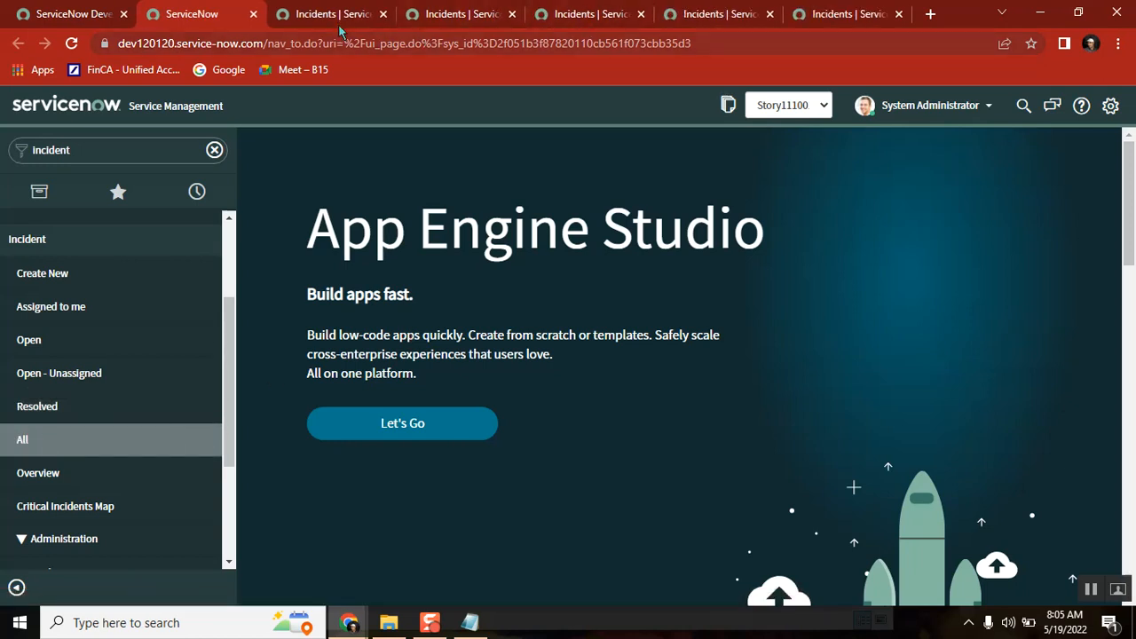
pyautogui.middleClick(114, 277)
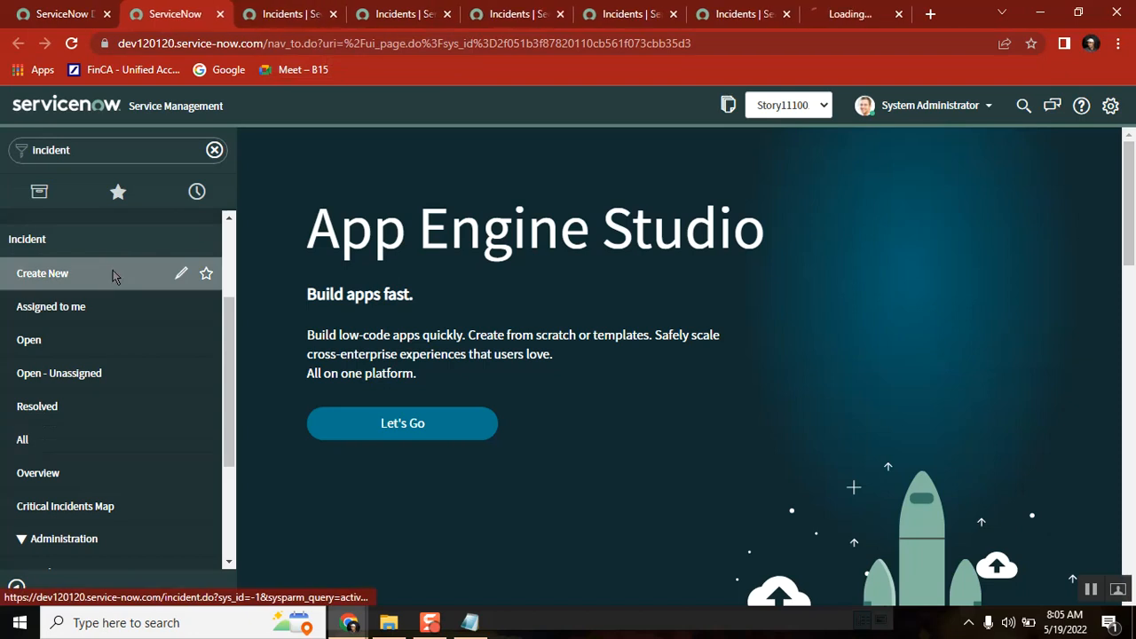
# - Examine the Create New incident form and highlight the table name "incident" in its URL
pyautogui.click(858, 13)
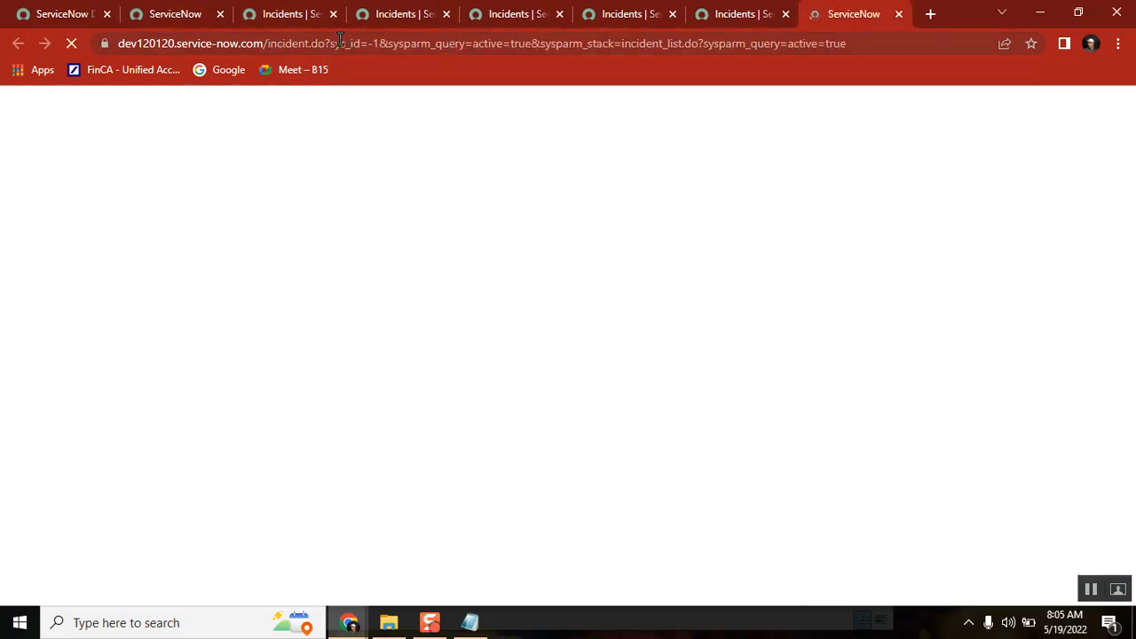
pyautogui.click(293, 15)
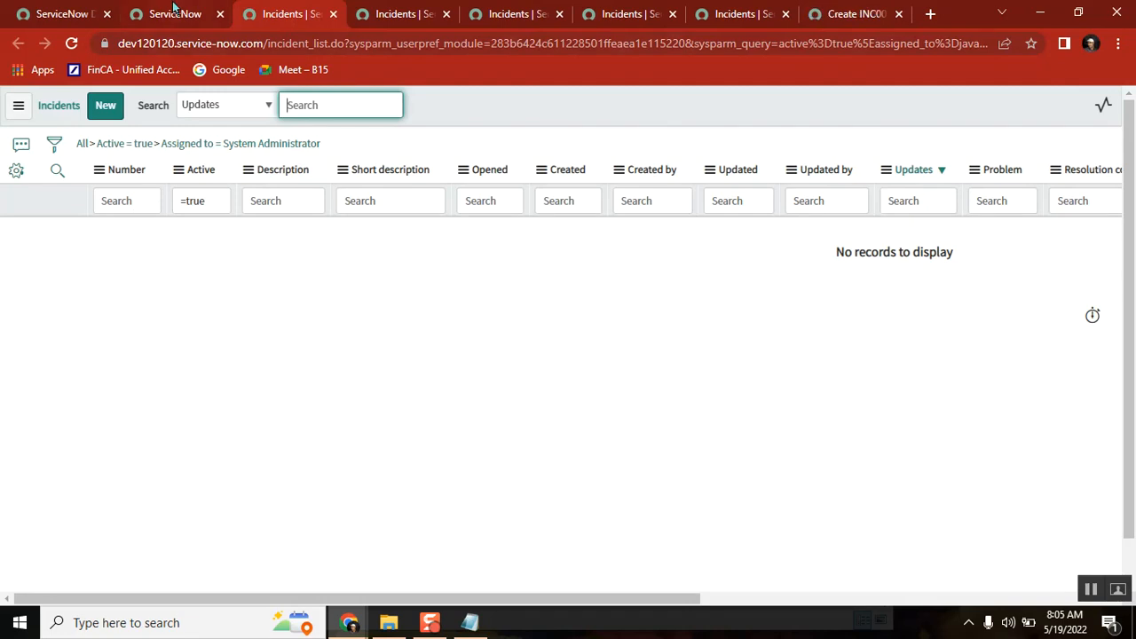
pyautogui.click(175, 10)
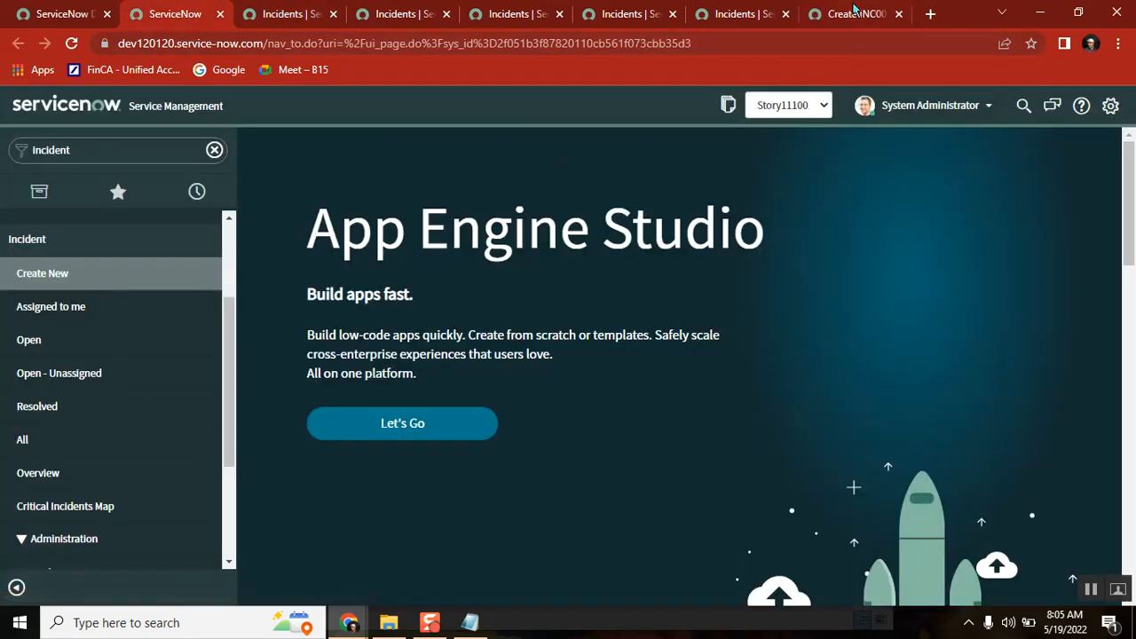
pyautogui.click(851, 14)
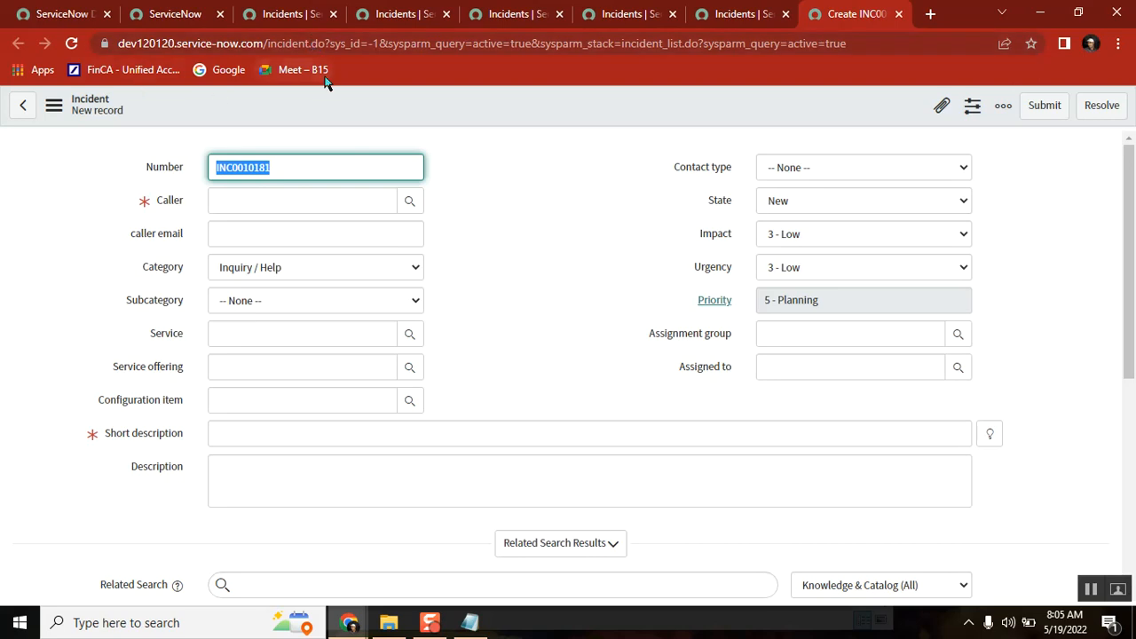
pyautogui.moveTo(315, 43); pyautogui.dragTo(271, 44)
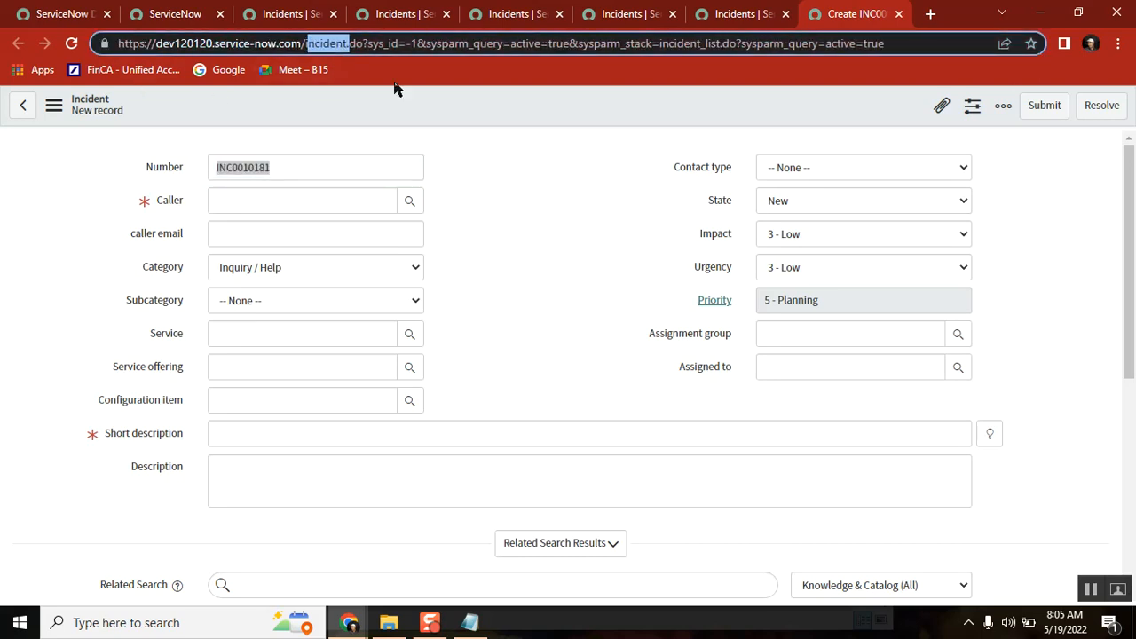
pyautogui.click(625, 239)
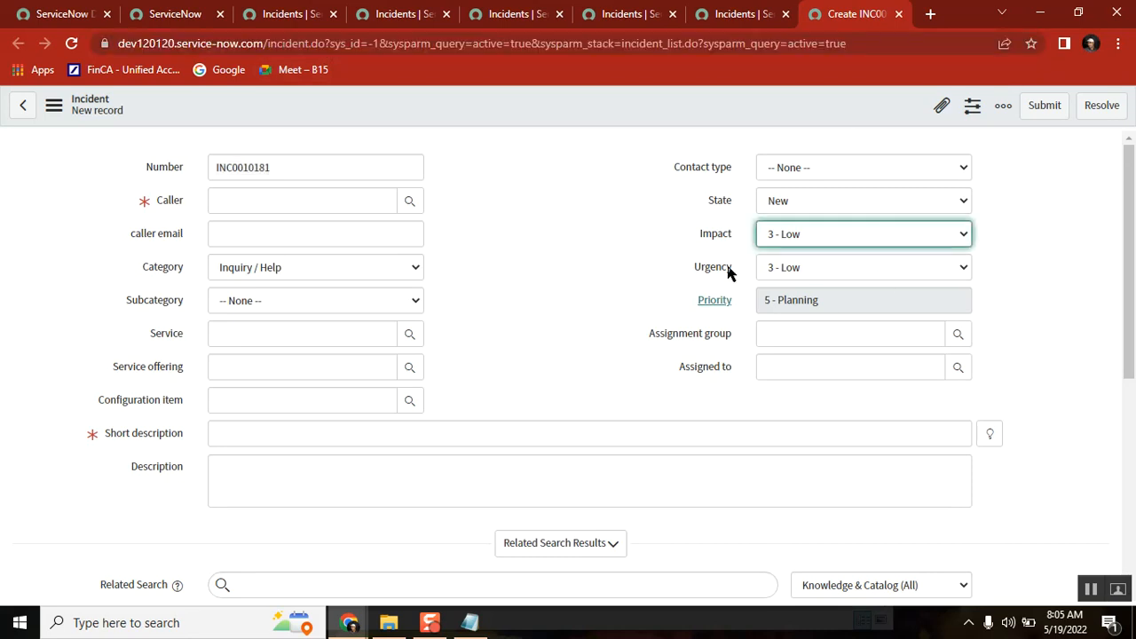
pyautogui.moveTo(728, 272)
pyautogui.click(302, 45)
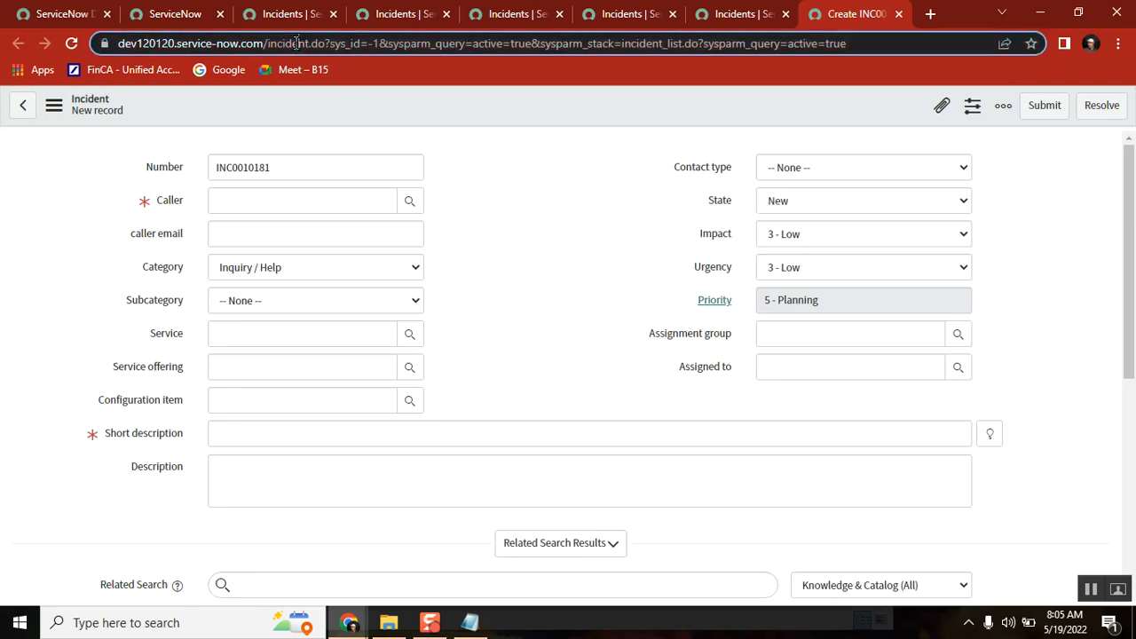
pyautogui.click(1091, 590)
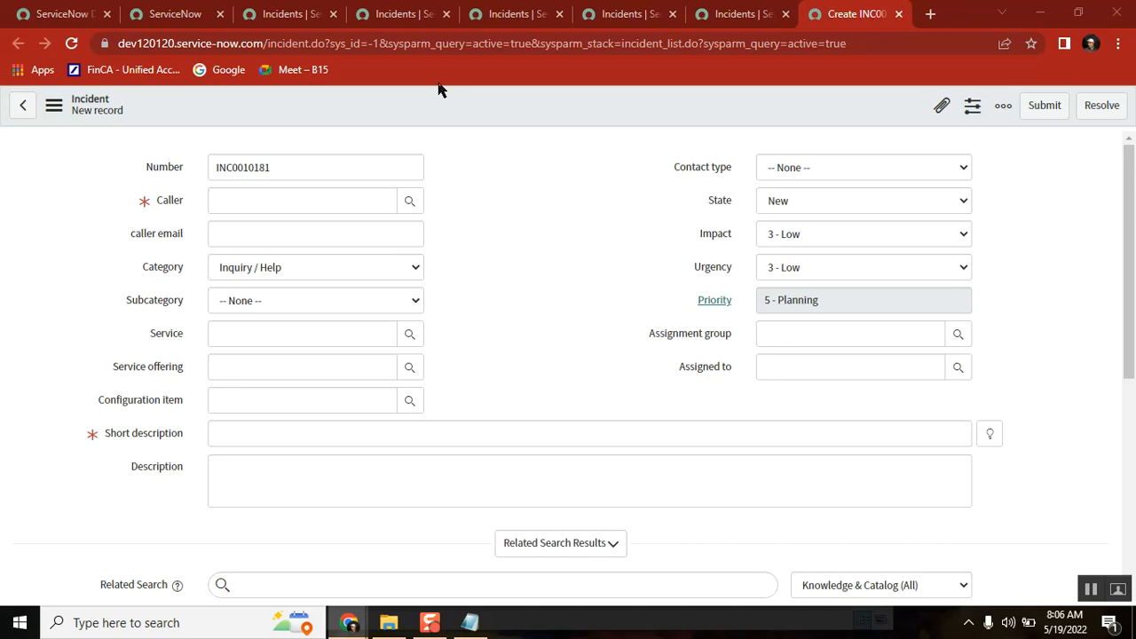
# - Compare the Create New module in the navigator with the URL of the incident form it opens
pyautogui.click(188, 14)
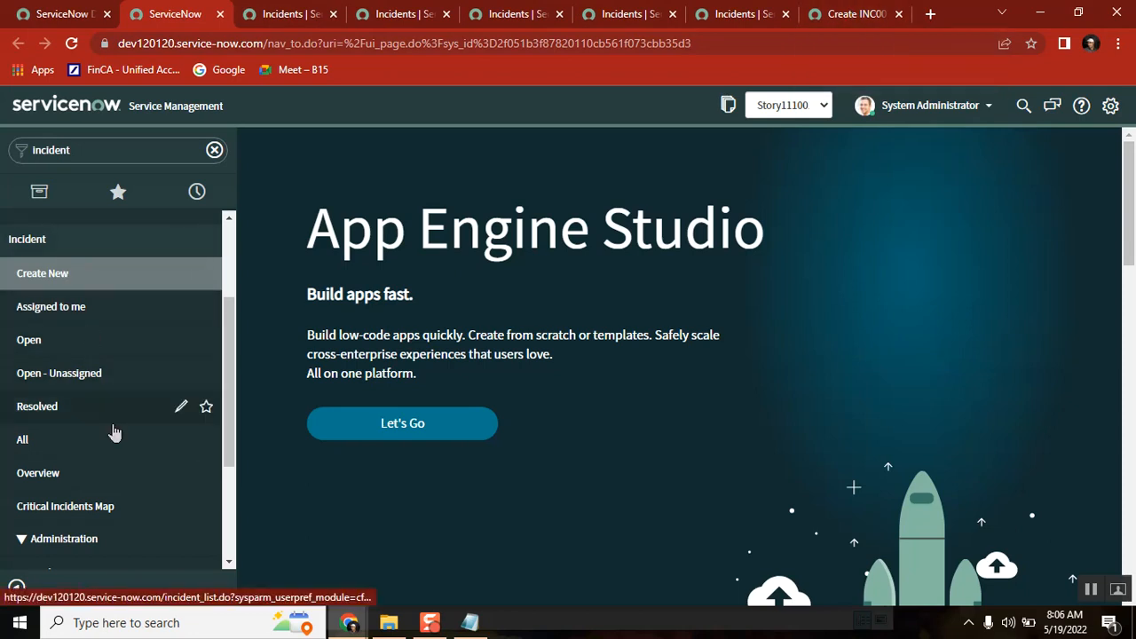
pyautogui.click(844, 21)
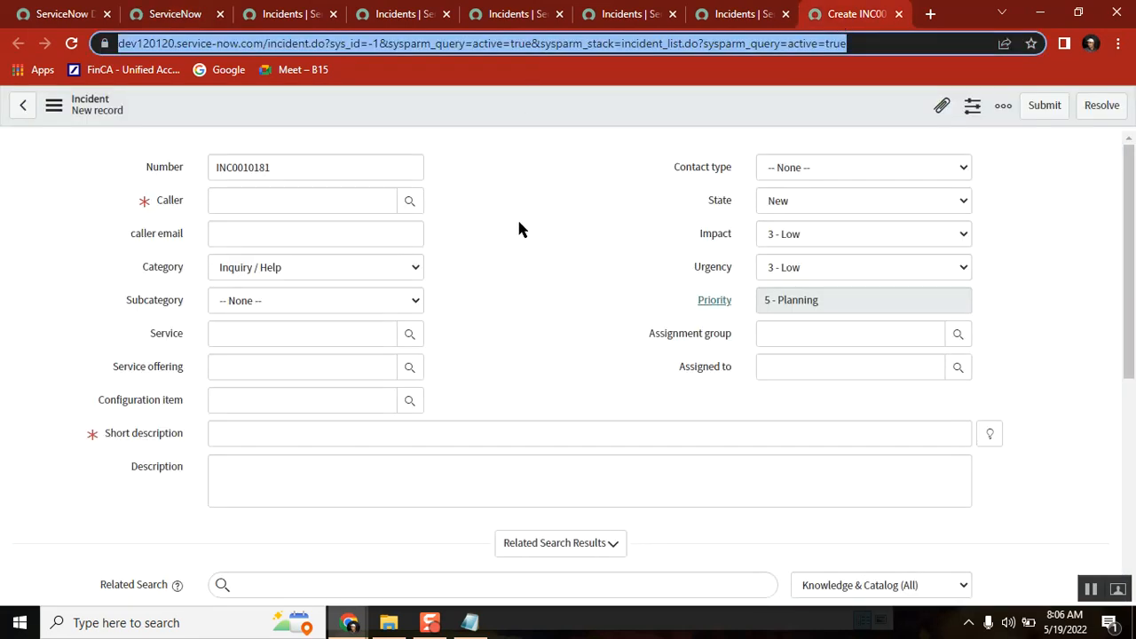
pyautogui.click(302, 43)
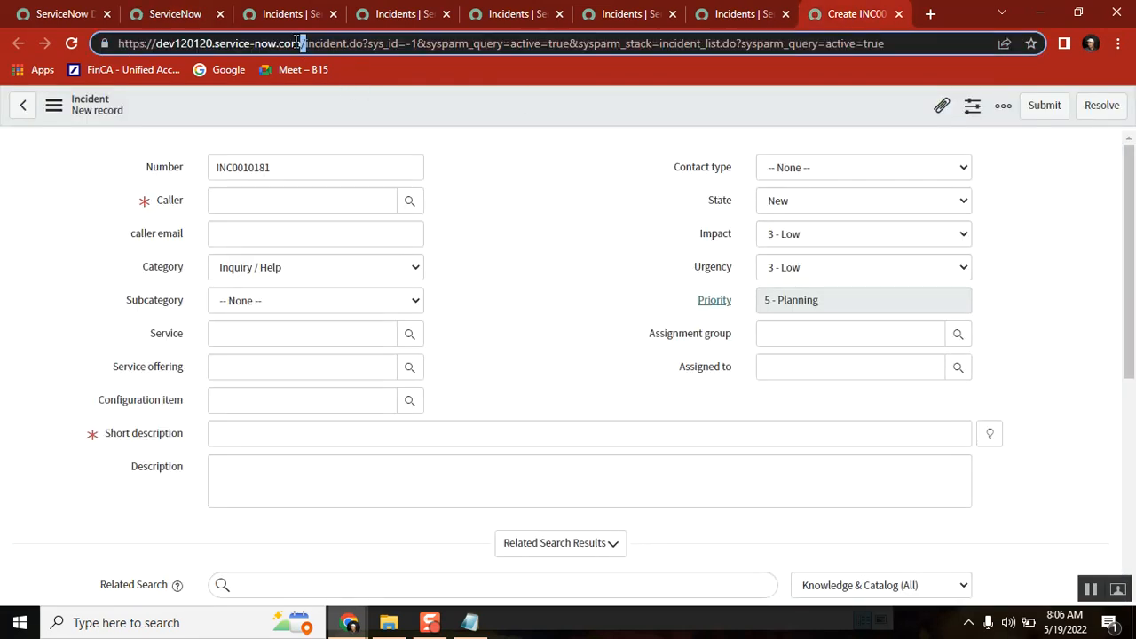
# - Compare the All module with the incident list it opens and highlight "incident_list" in that list's URL
pyautogui.click(738, 16)
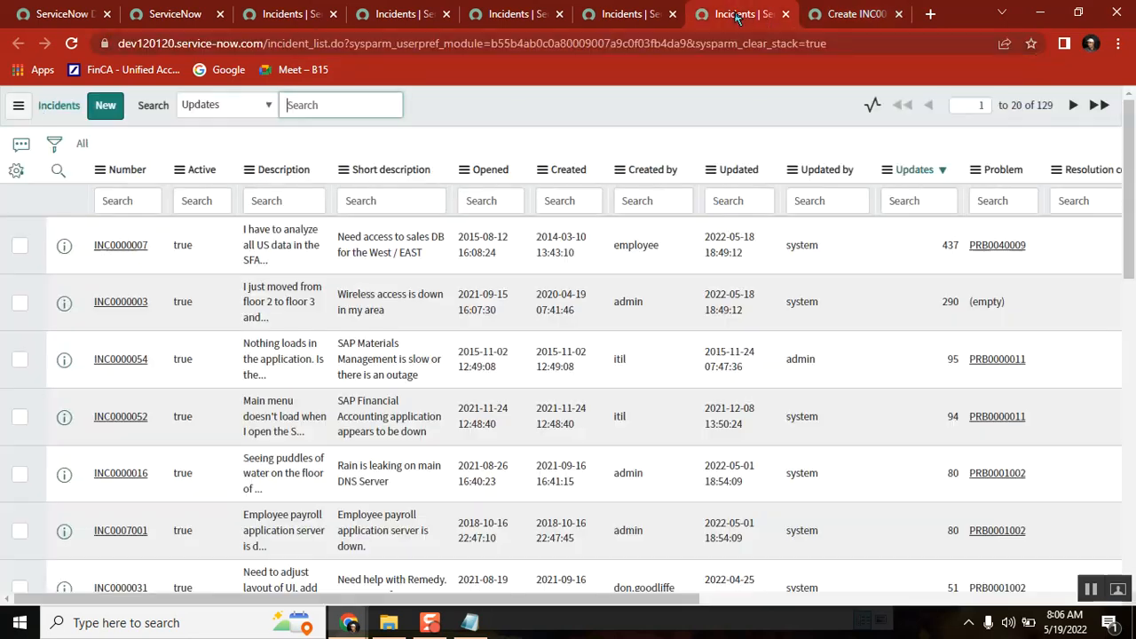
pyautogui.click(177, 14)
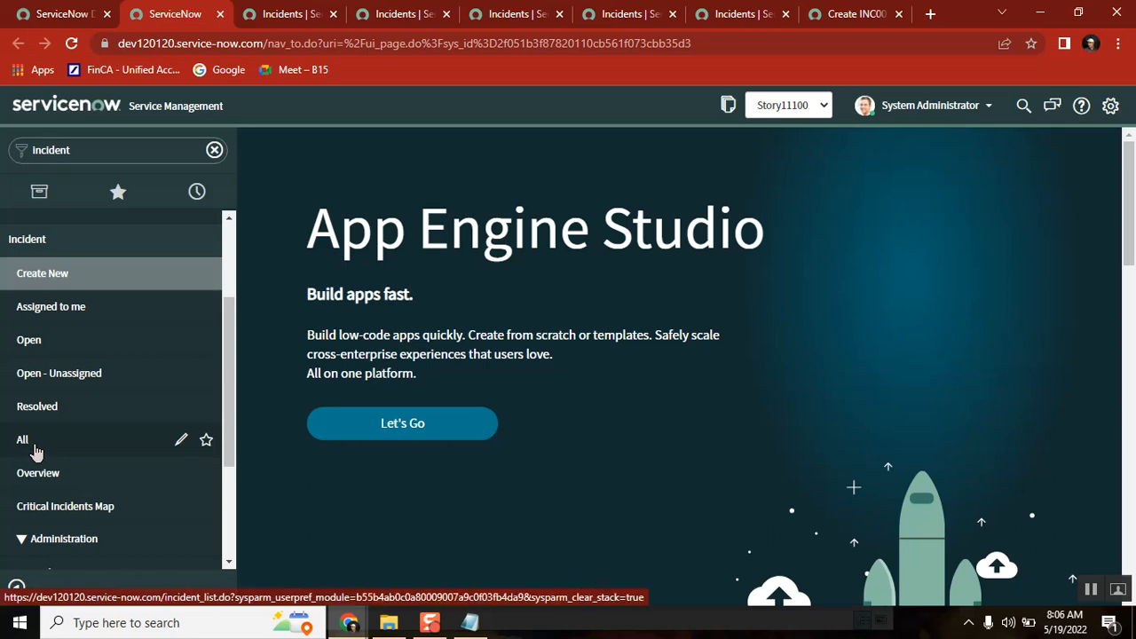
pyautogui.click(730, 9)
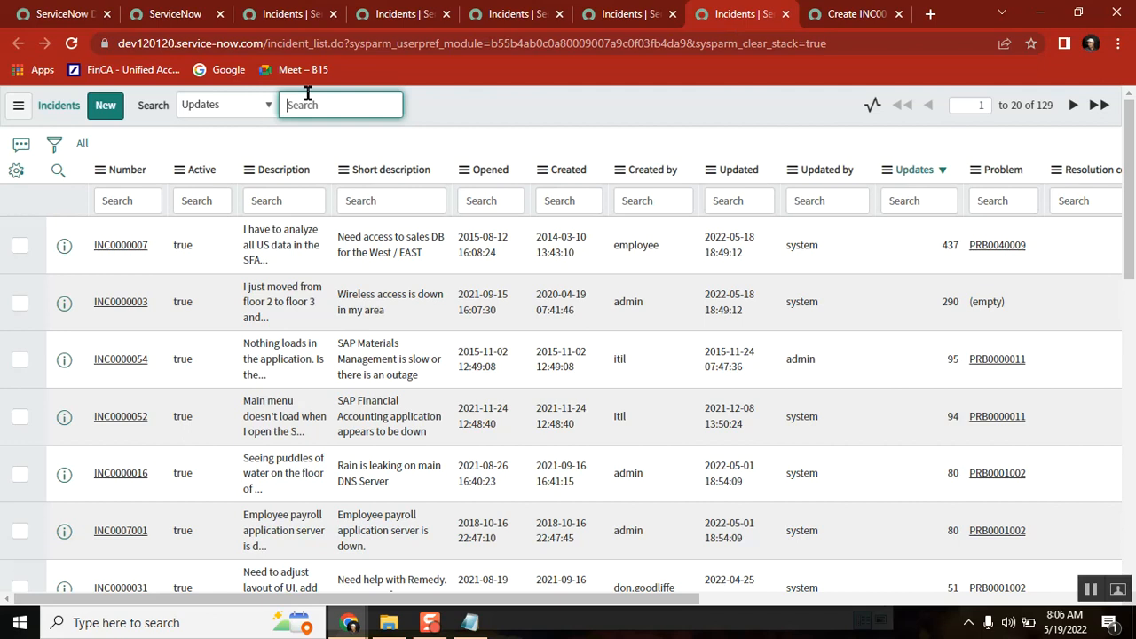
pyautogui.doubleClick(305, 43)
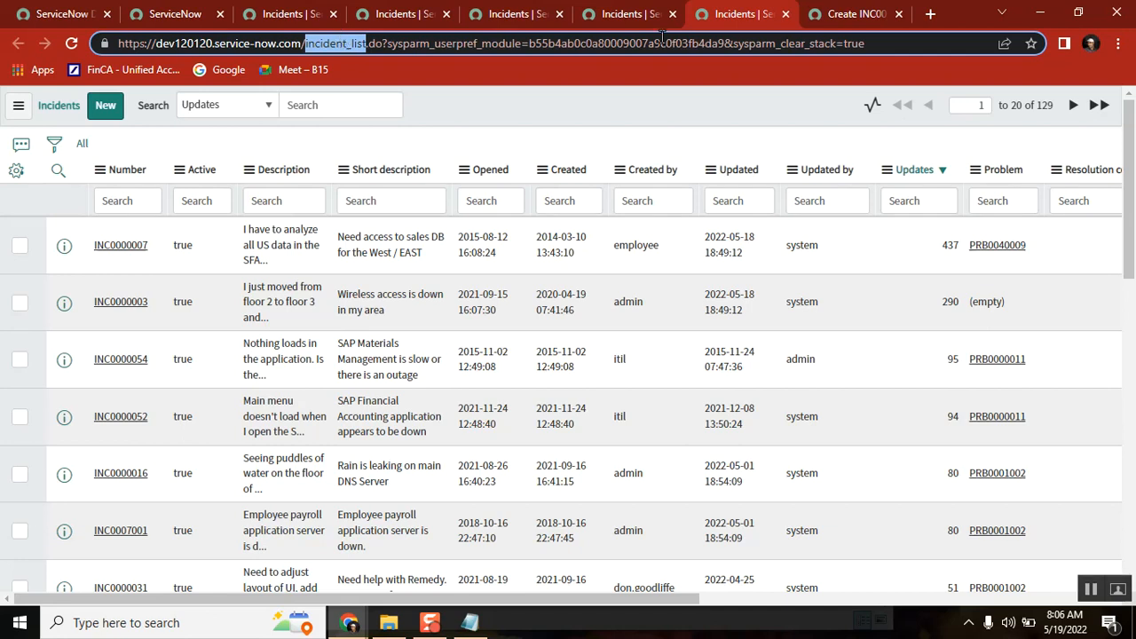
# - Display the Resolved list's filter condition and apply the same filter, State is Resolved, to the All module's incident list
pyautogui.click(626, 14)
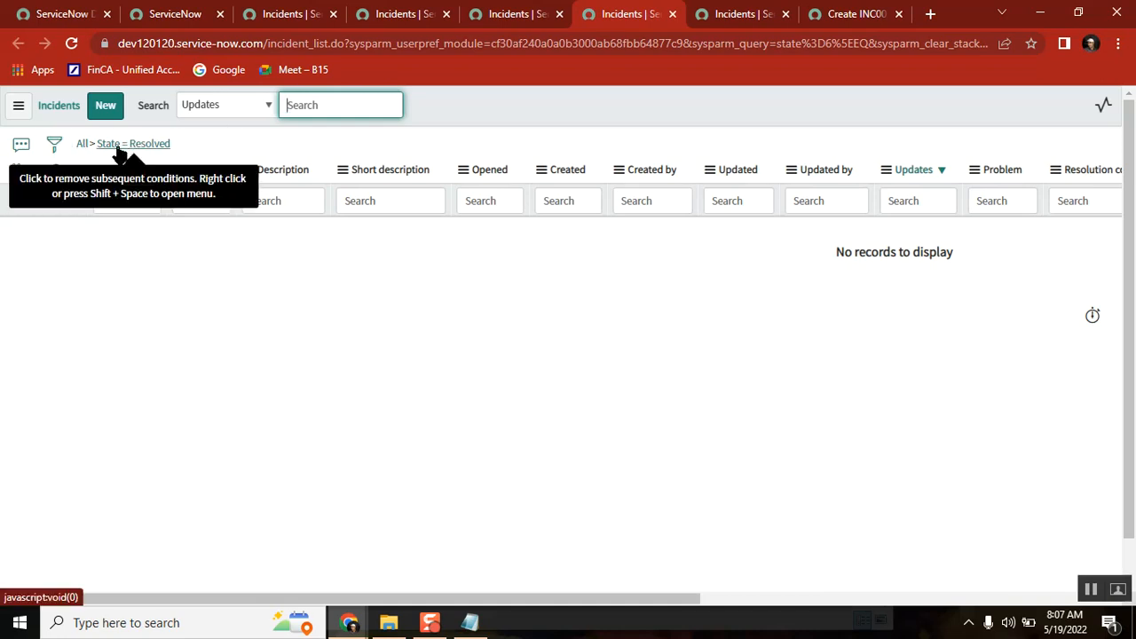
pyautogui.click(54, 146)
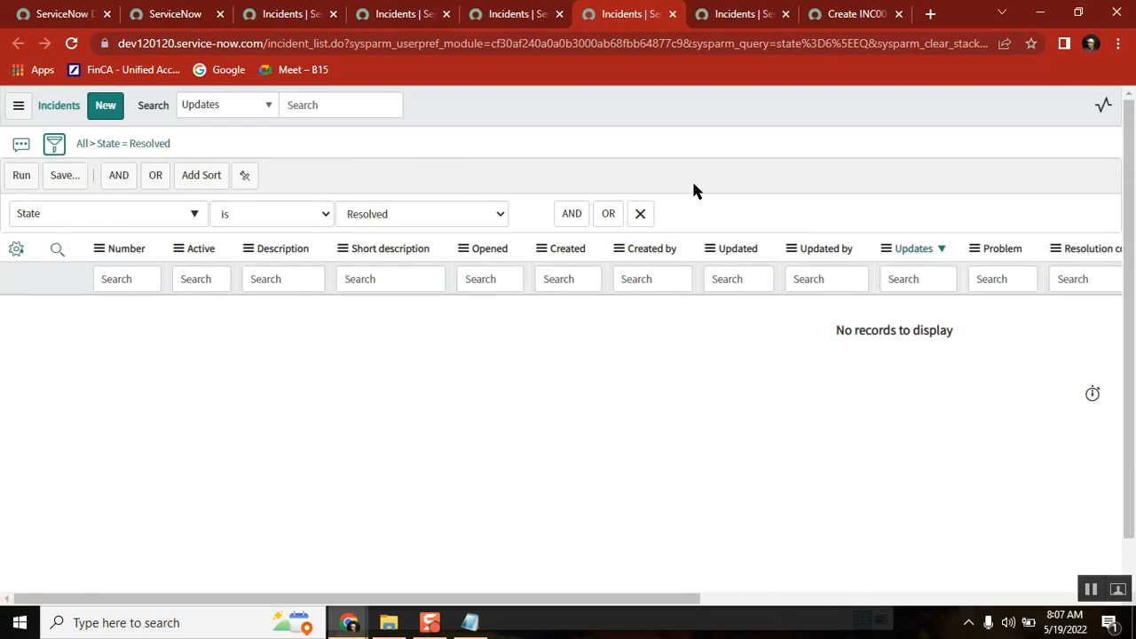
pyautogui.click(736, 15)
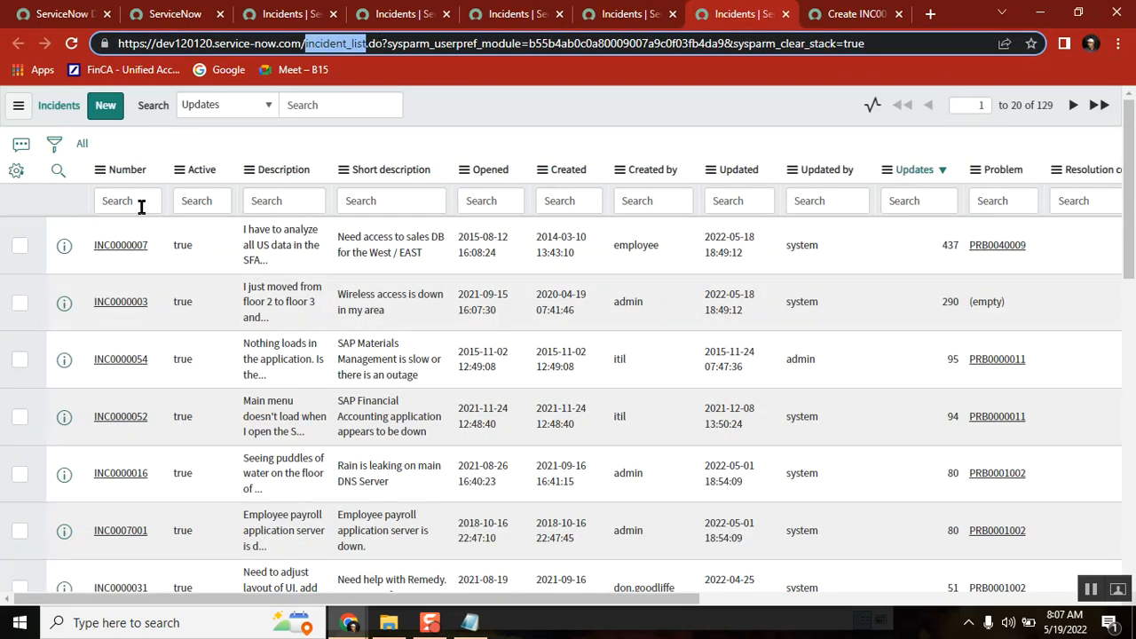
pyautogui.click(54, 145)
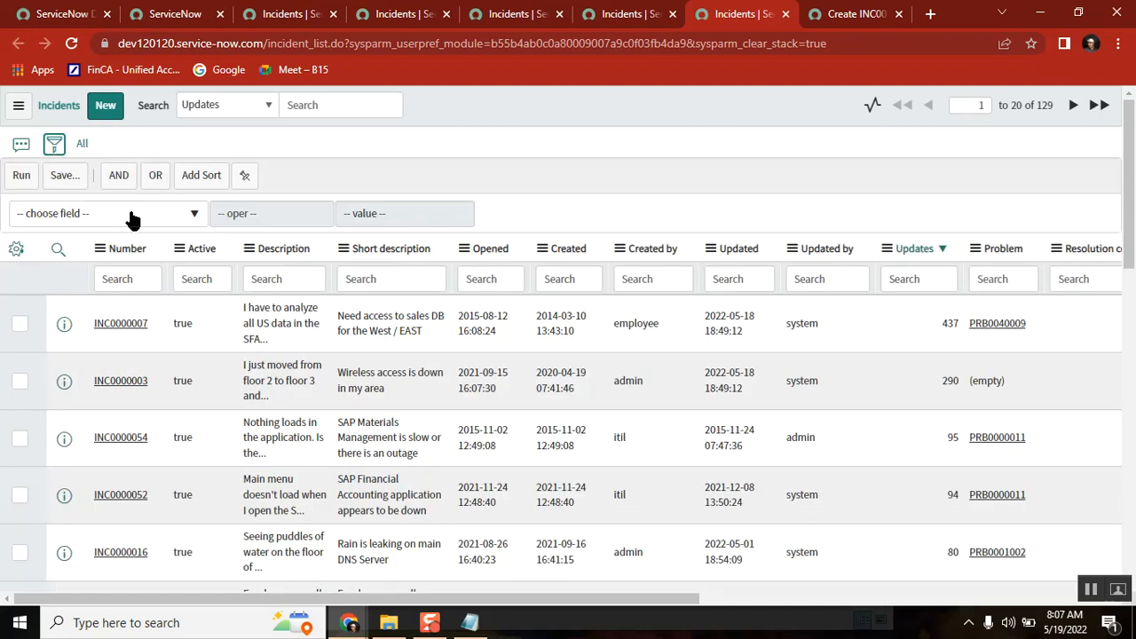
pyautogui.click(130, 213)
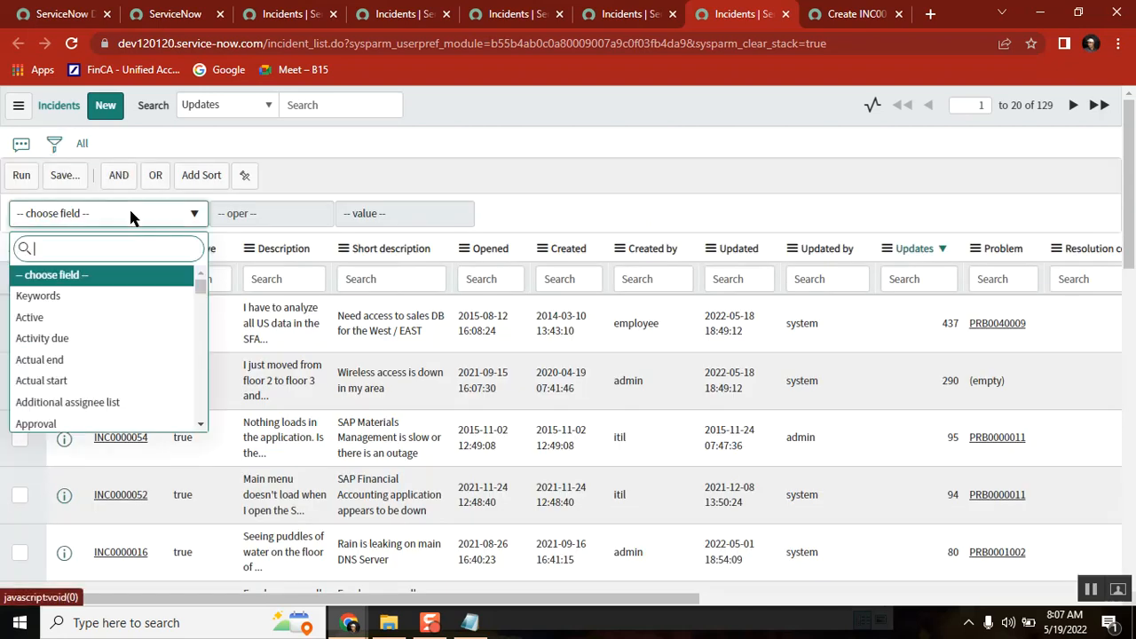
pyautogui.write('state')
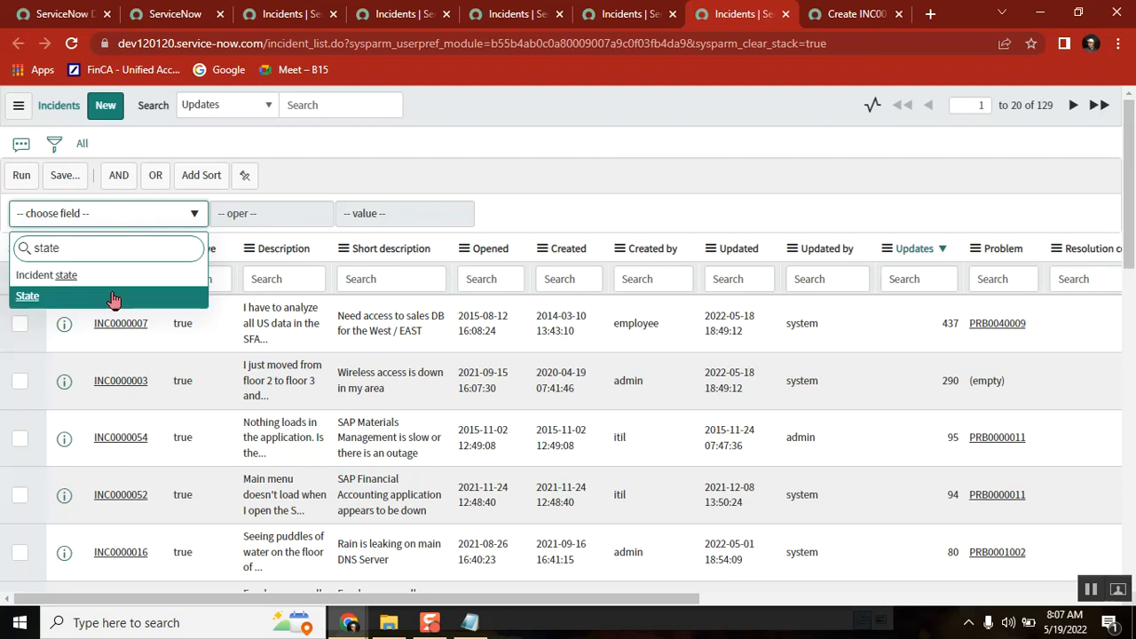
pyautogui.click(114, 300)
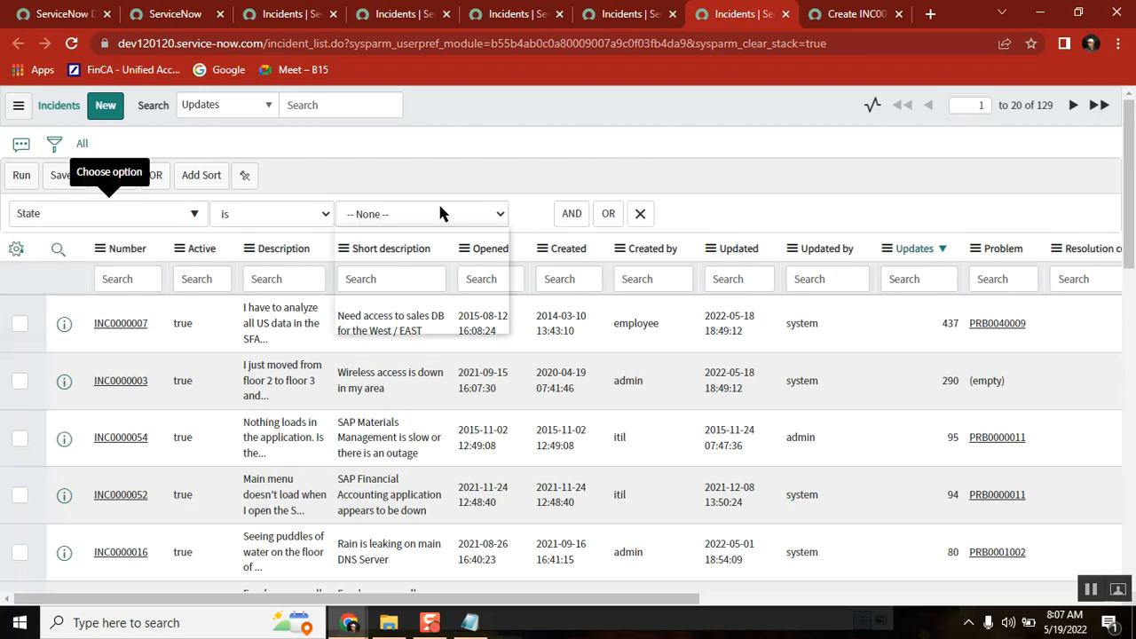
pyautogui.click(437, 210)
pyautogui.click(398, 295)
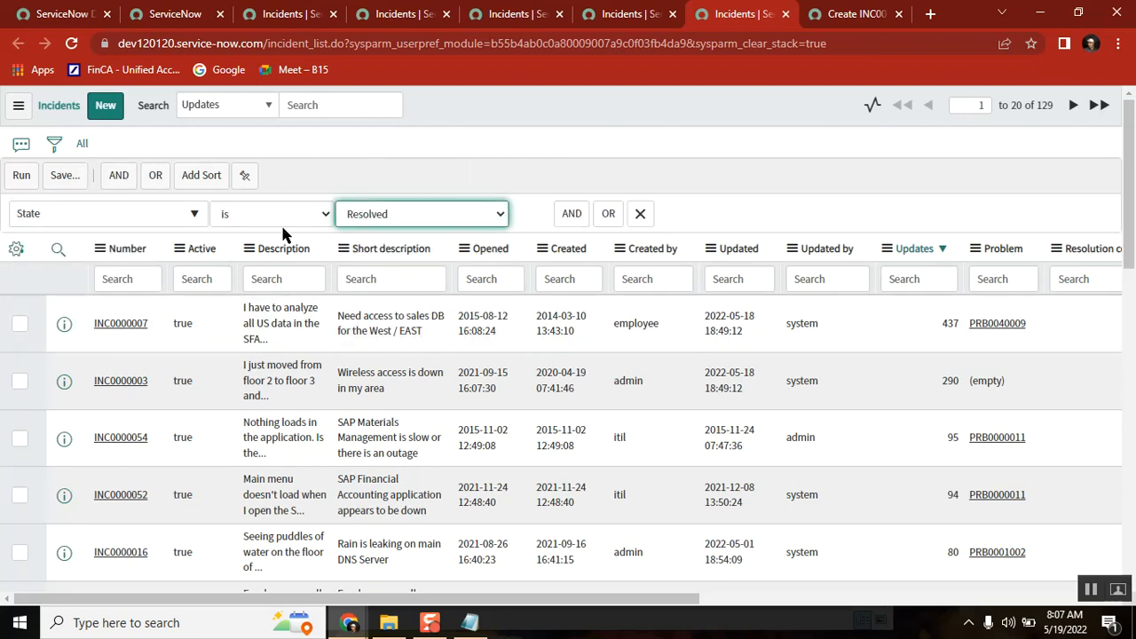
pyautogui.click(22, 176)
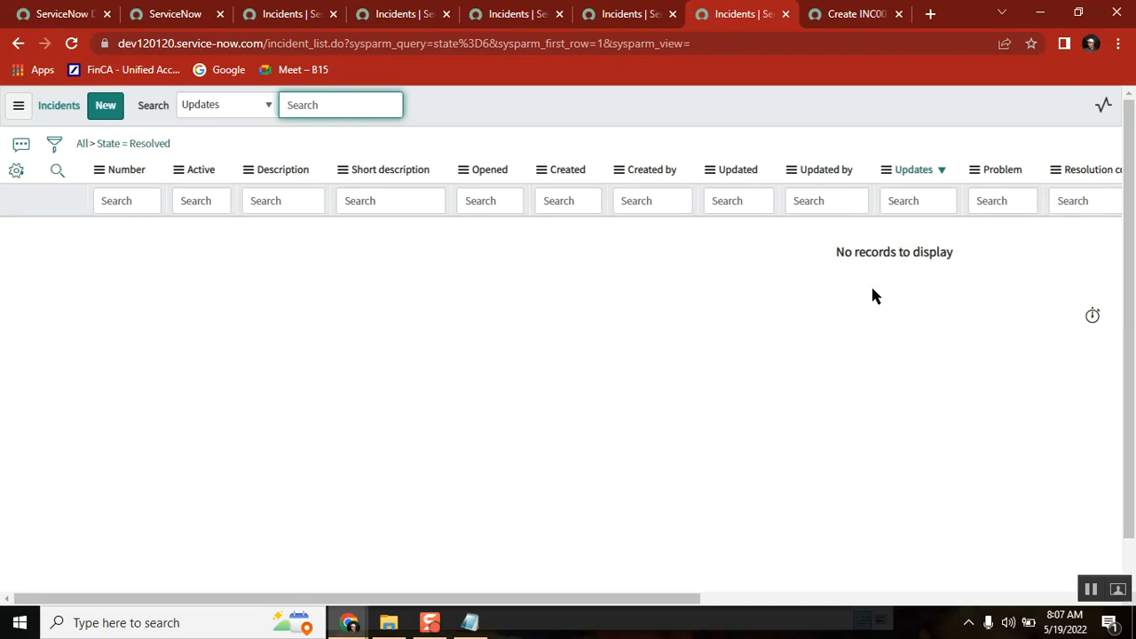
# - Compare the filtered incident list with the Resolved module's list and remove the State filter from the All list
pyautogui.click(619, 18)
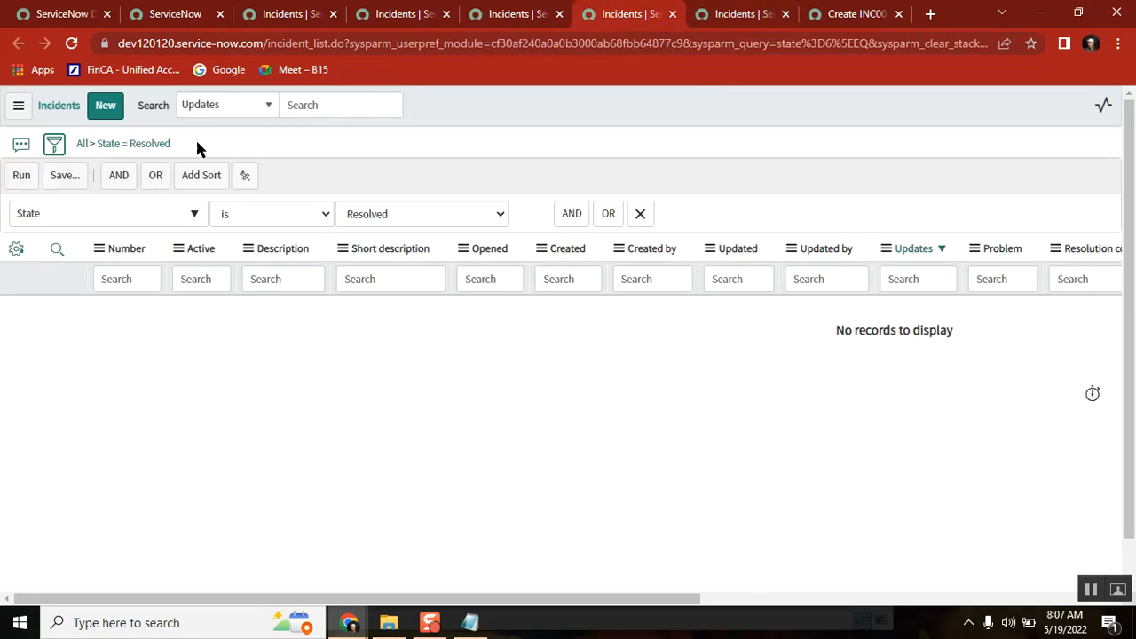
pyautogui.click(750, 16)
pyautogui.click(81, 144)
# - Compare the Open - Unassigned module with its incident list, examining the filter conditions and the Assigned to column
pyautogui.click(509, 17)
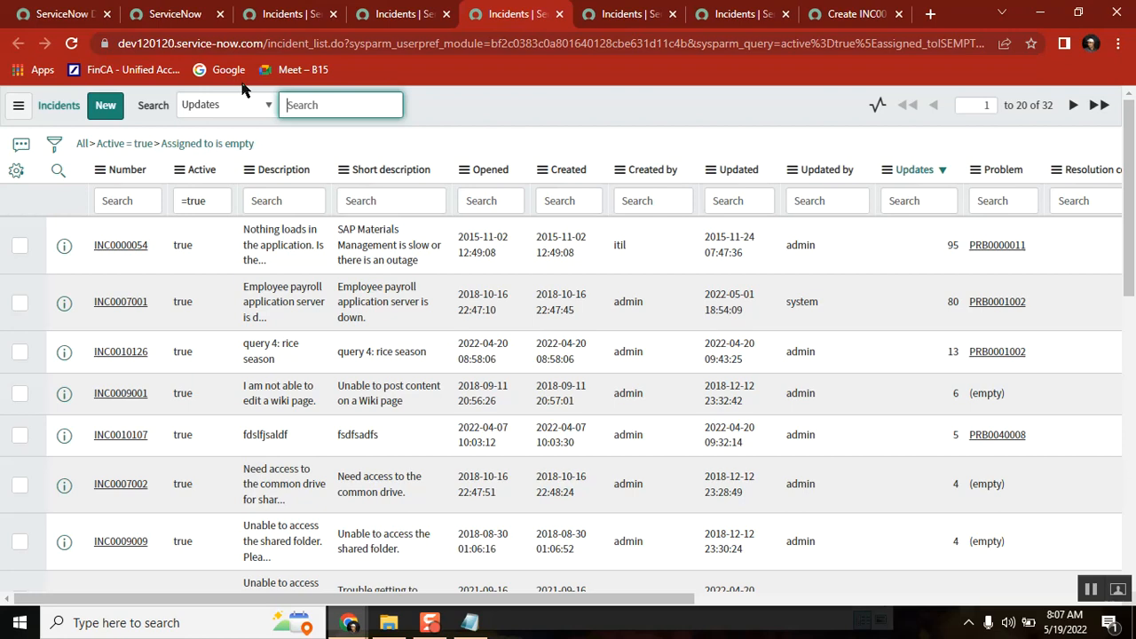
pyautogui.click(175, 14)
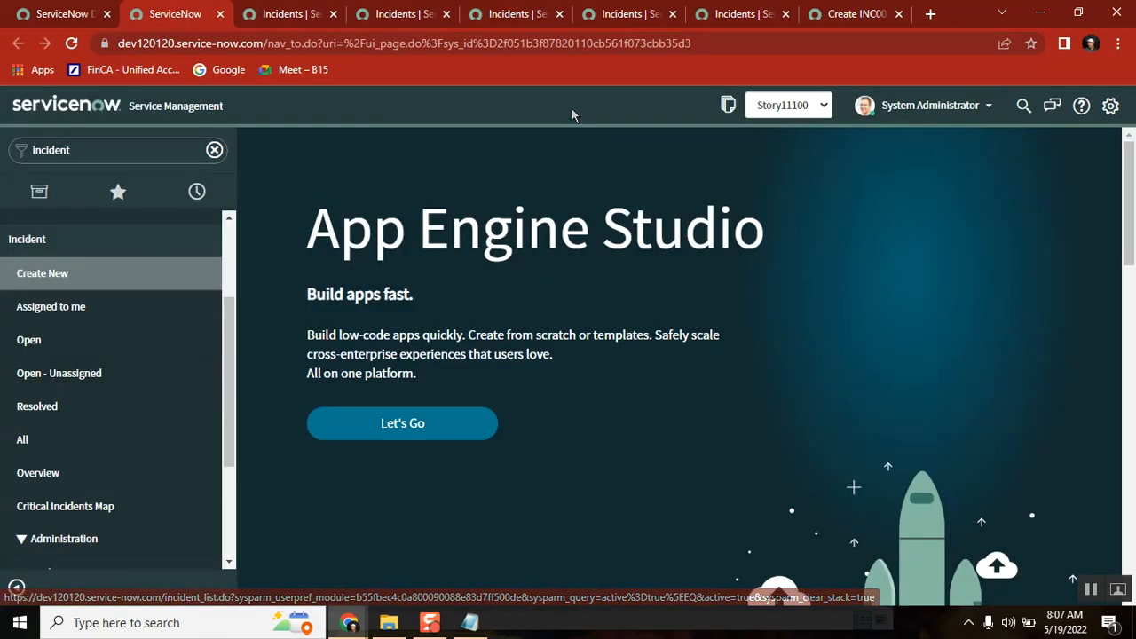
pyautogui.click(622, 16)
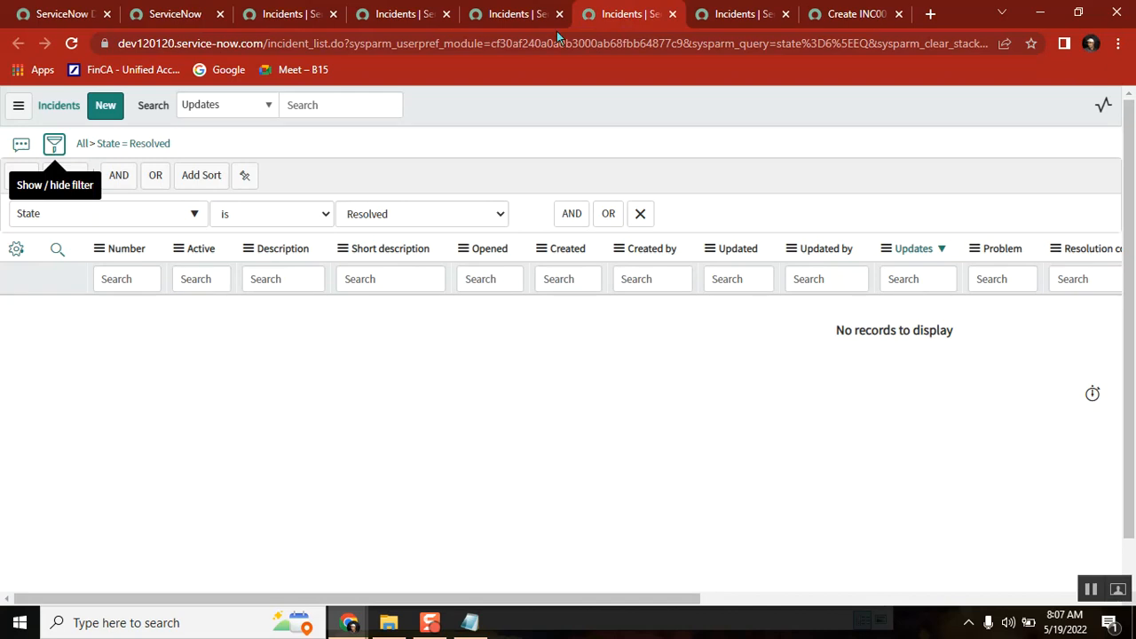
pyautogui.click(507, 14)
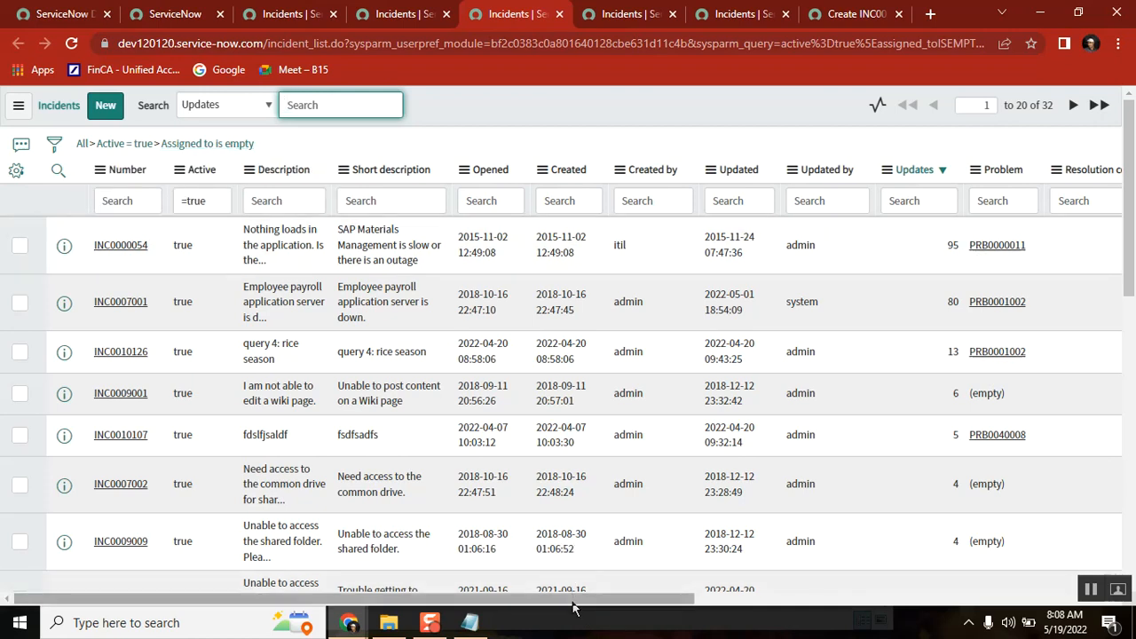
pyautogui.moveTo(573, 606); pyautogui.dragTo(1063, 635)
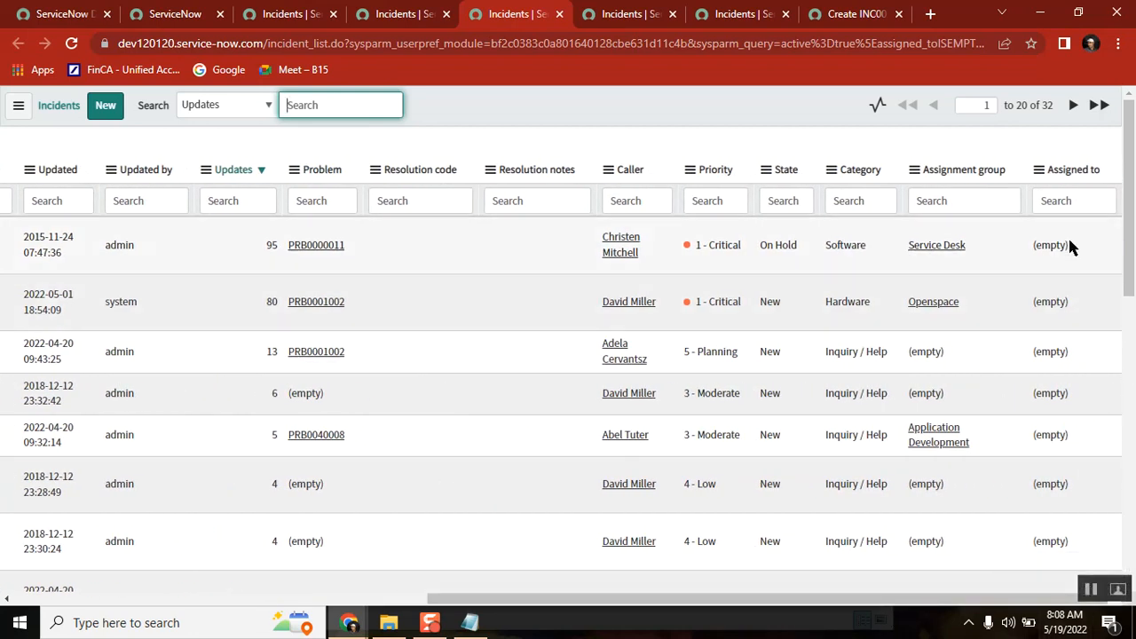
pyautogui.moveTo(1130, 226); pyautogui.dragTo(1132, 188)
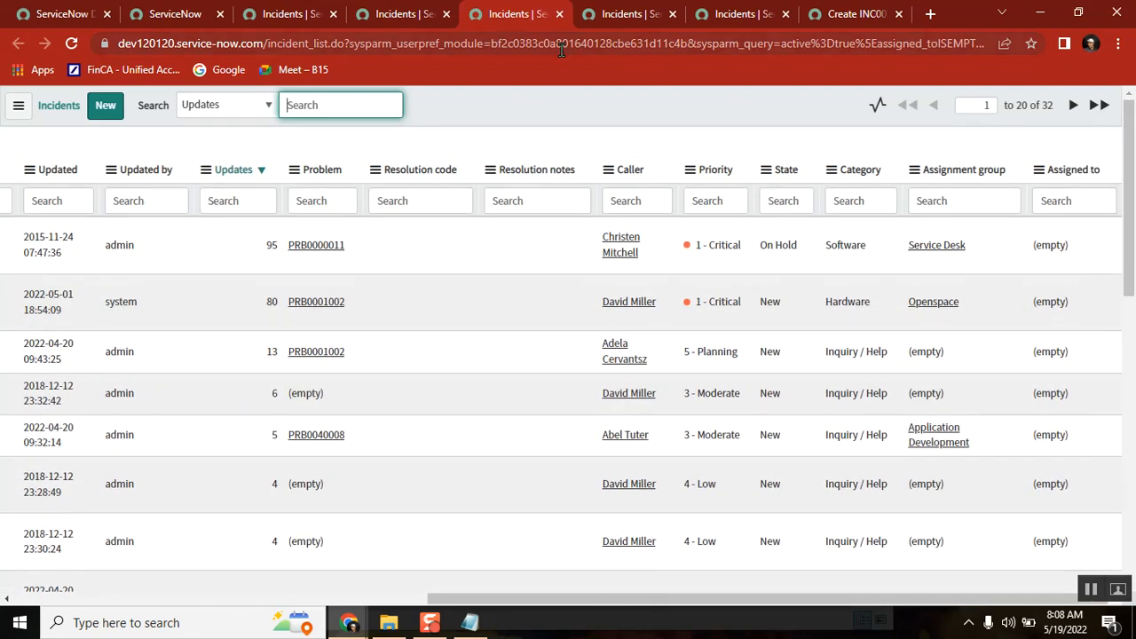
# - Remove the Active filter from the Open module's incident list and highlight the total record count
pyautogui.click(395, 20)
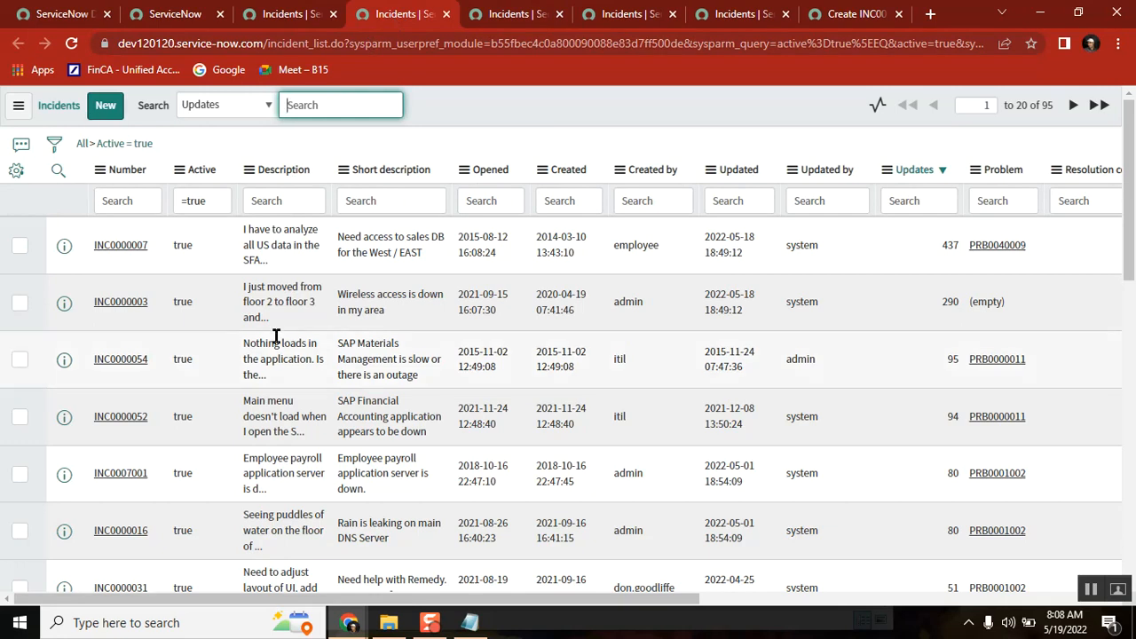
pyautogui.click(80, 147)
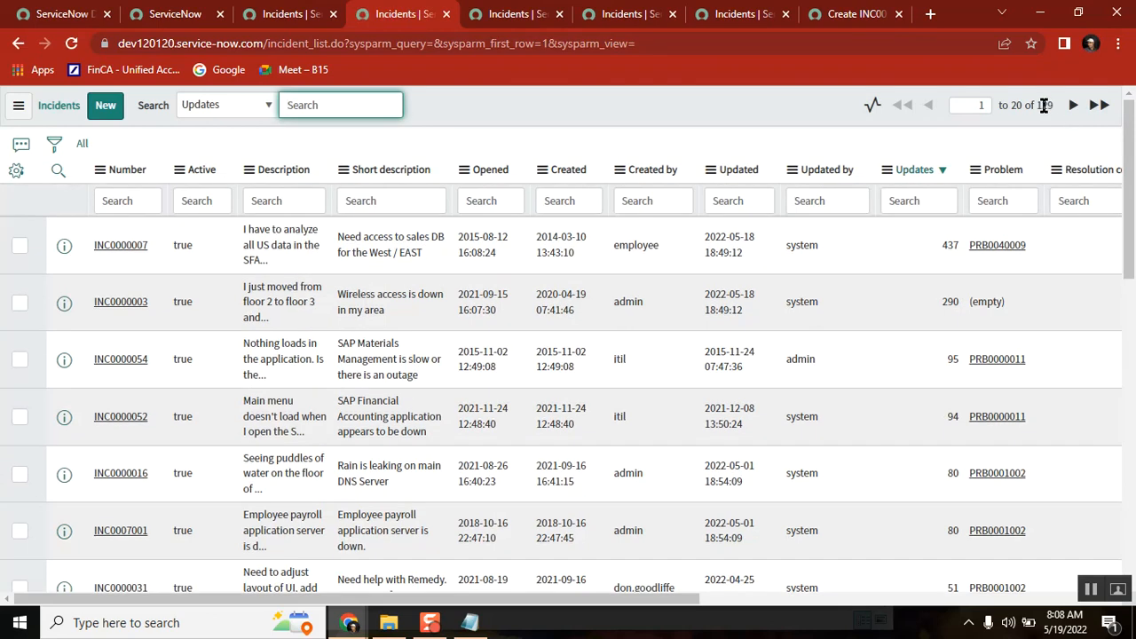
pyautogui.doubleClick(1050, 104)
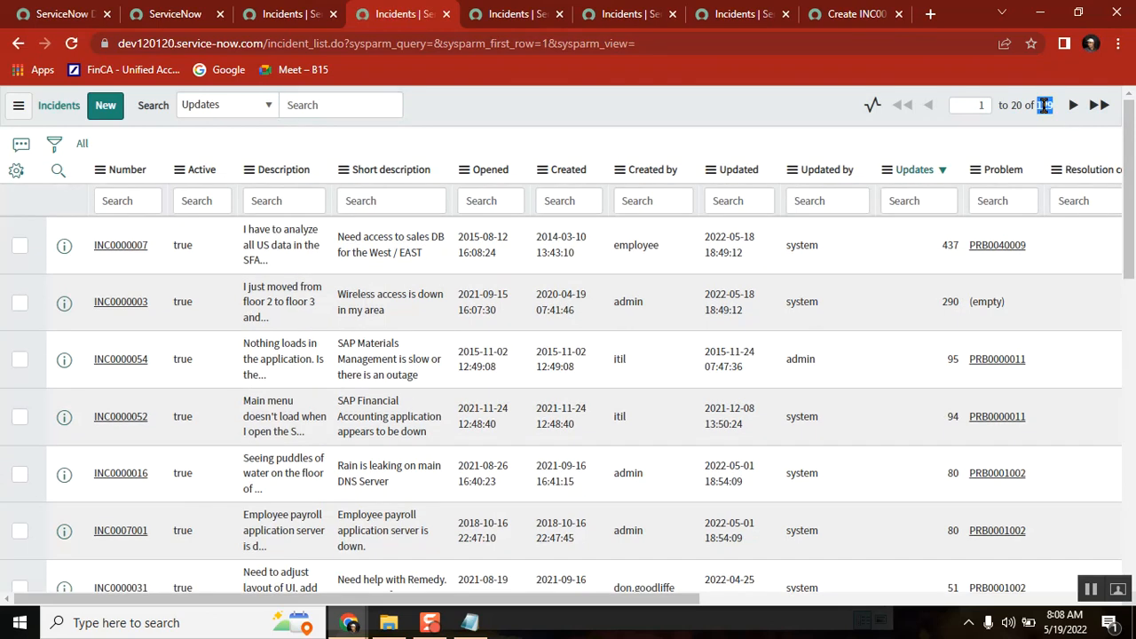
# - Filter the incident list to records matching Active = true and highlight the filtered record count
pyautogui.click(187, 249)
pyautogui.rightClick(187, 249)
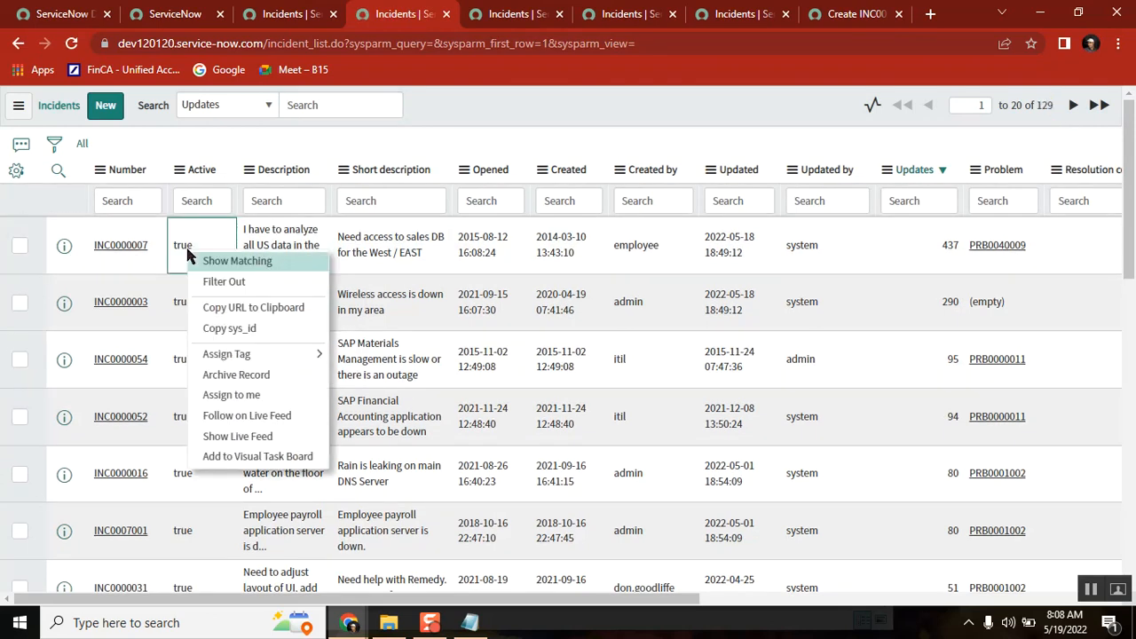
pyautogui.click(274, 262)
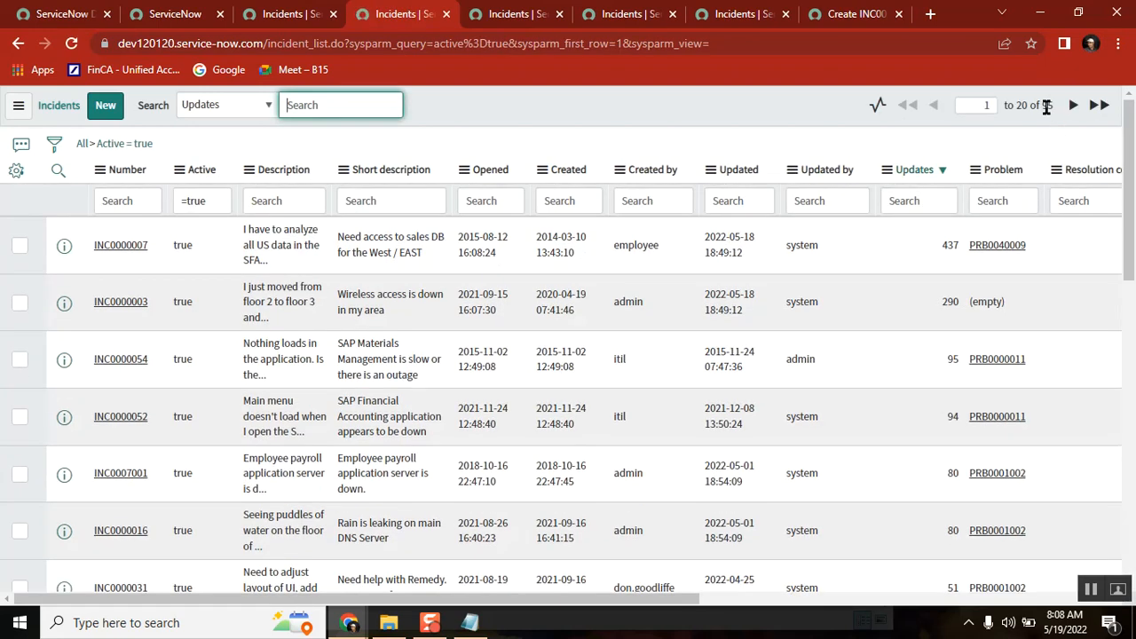
pyautogui.doubleClick(1047, 105)
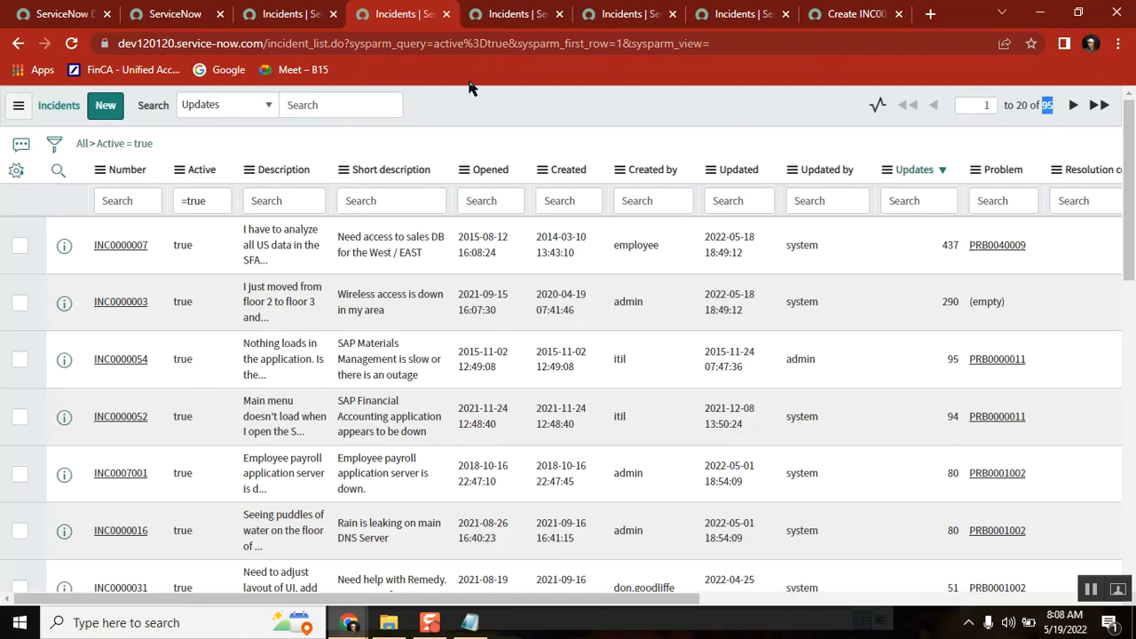
# - Compare the Open module in the navigator with its incident list and highlight "incident_list" in the list's URL
pyautogui.click(169, 16)
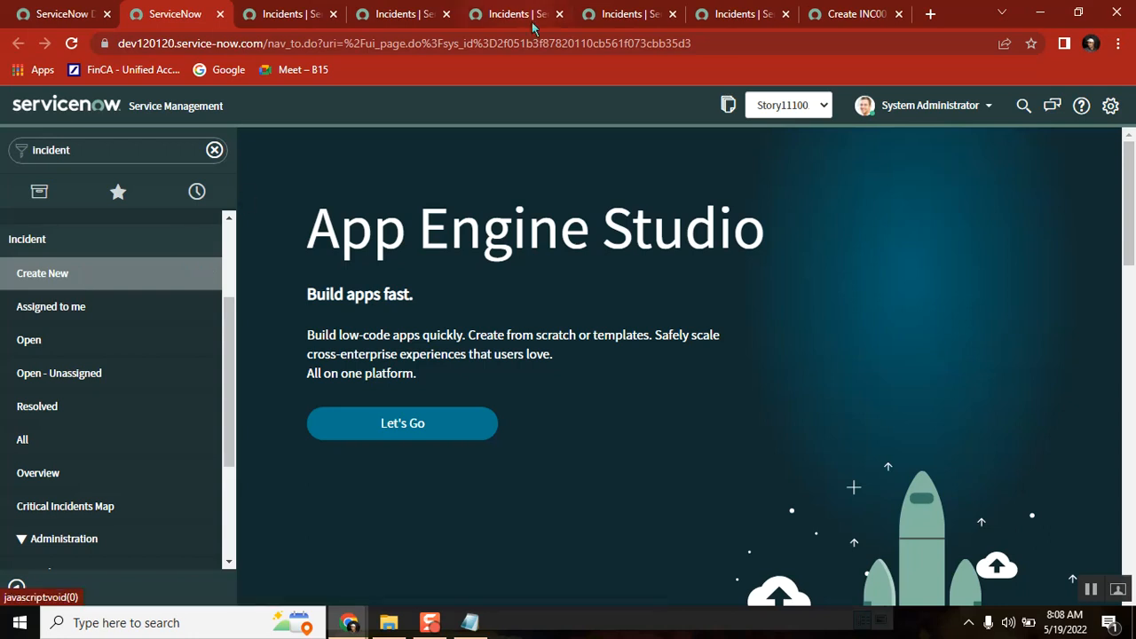
pyautogui.click(395, 14)
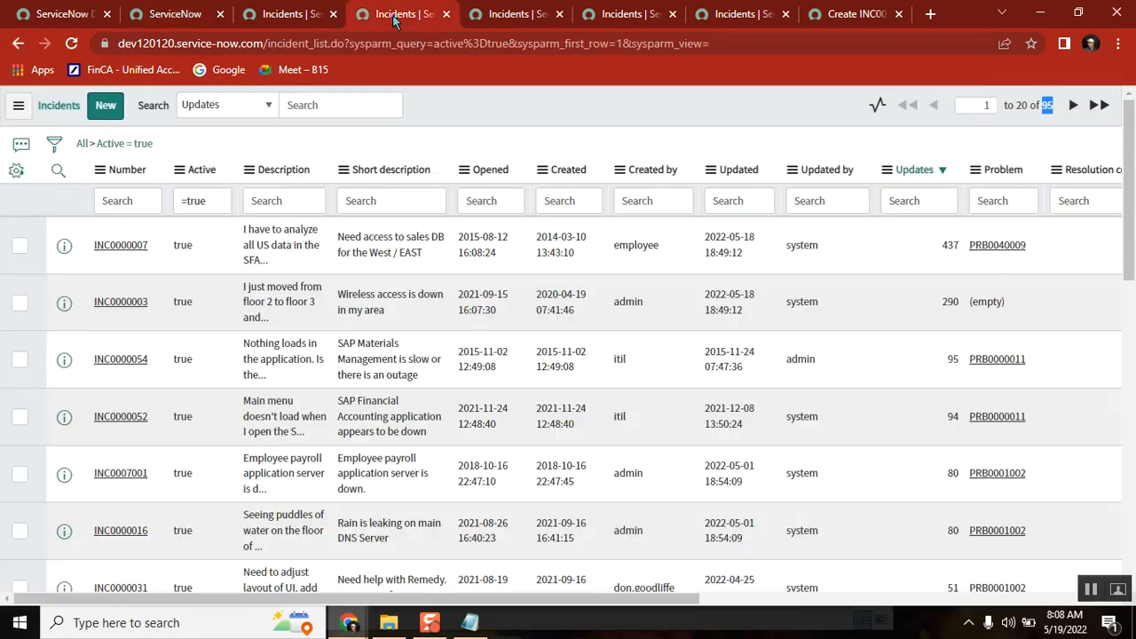
pyautogui.doubleClick(328, 44)
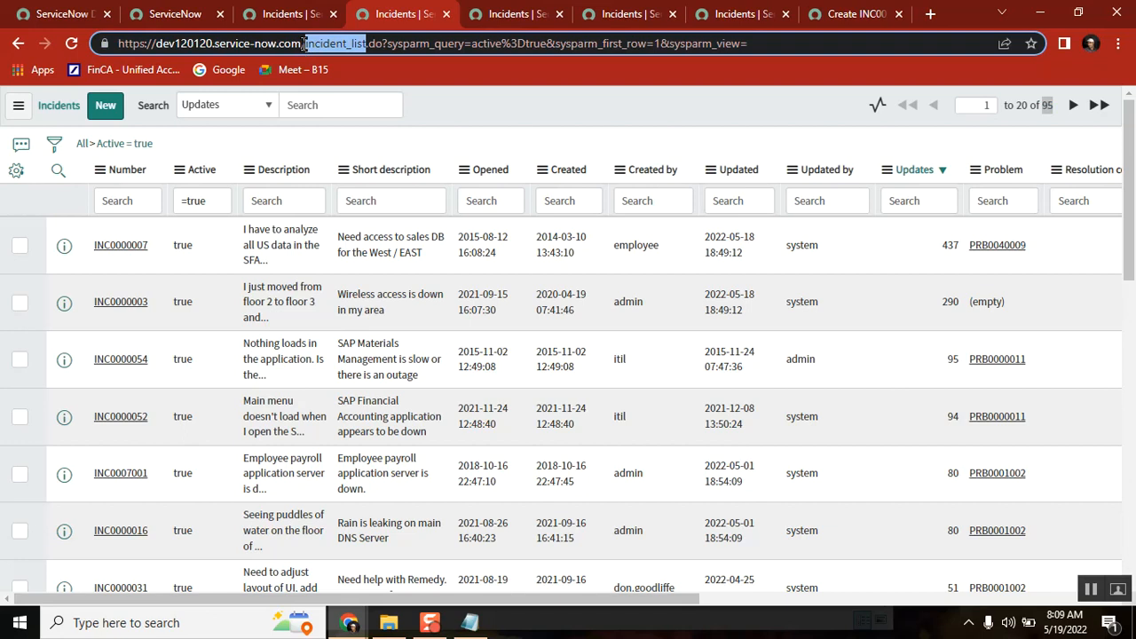
# - Open the Incident application's Overview module and highlight the page name in the URL
pyautogui.click(178, 14)
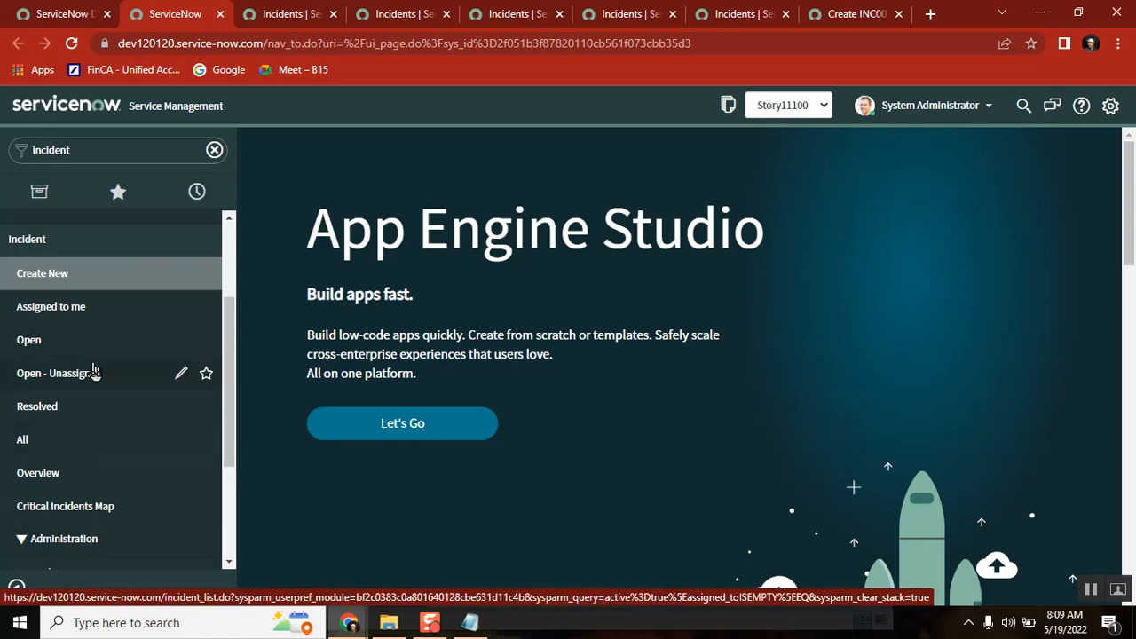
pyautogui.click(38, 473)
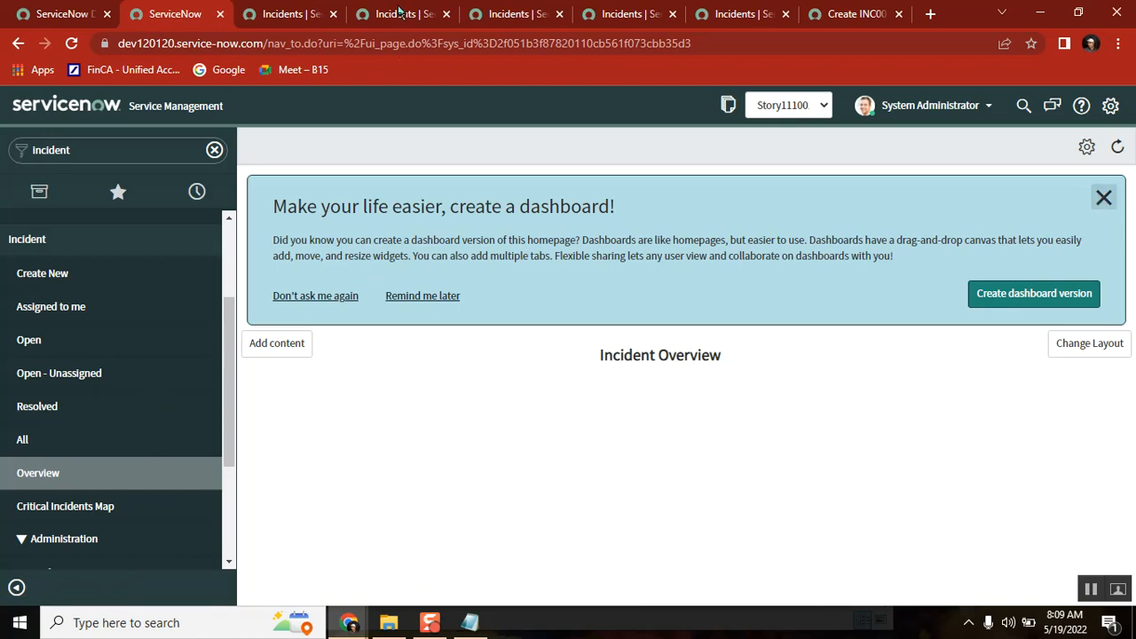
pyautogui.doubleClick(393, 45)
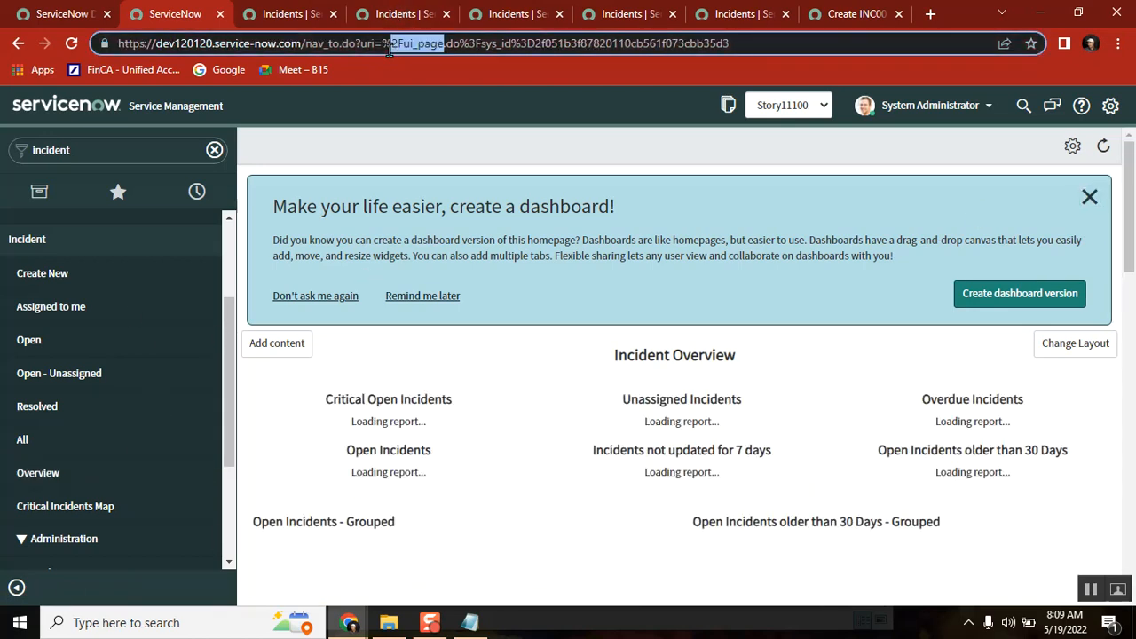
# - Clear the navigator filter and expand the Benchmarks and App Engine Studio applications to show their modules
pyautogui.click(229, 233)
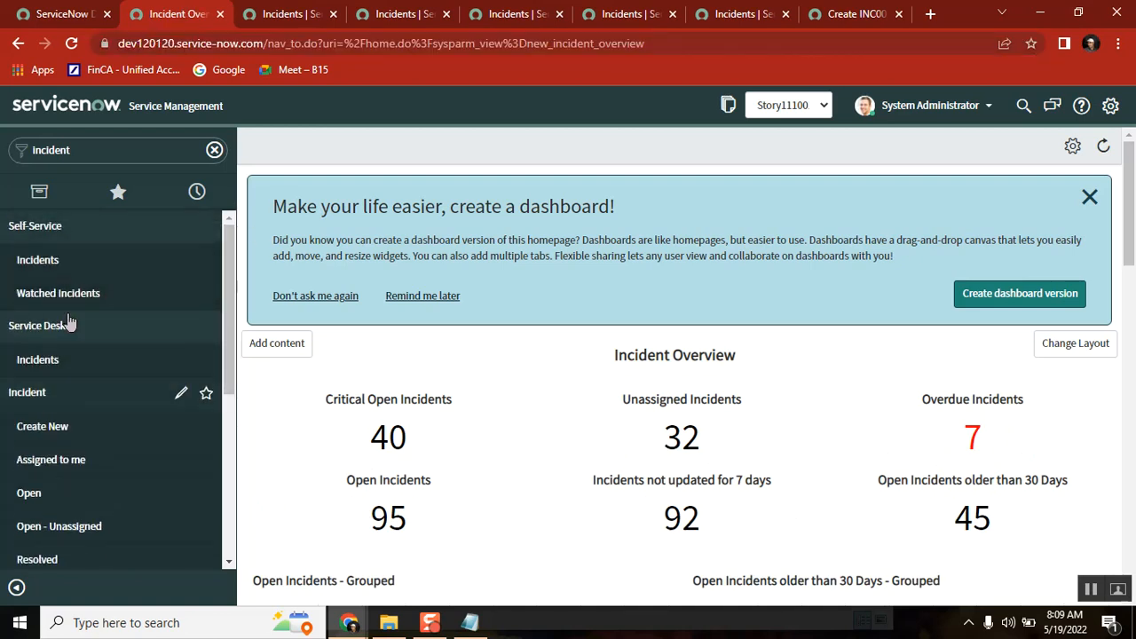
pyautogui.click(214, 150)
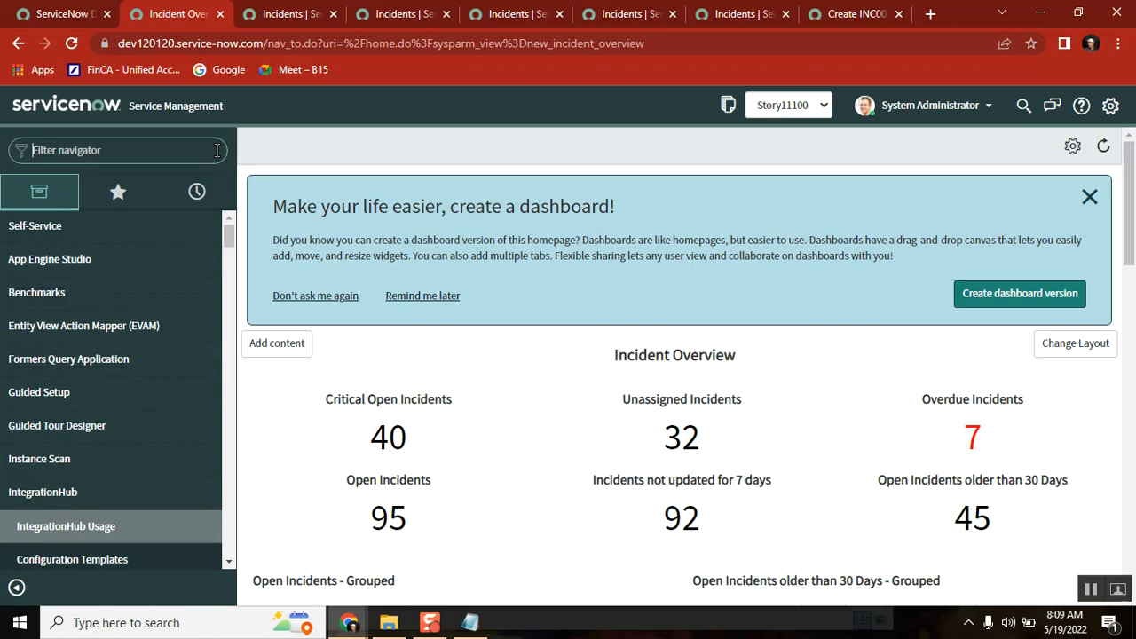
pyautogui.click(30, 303)
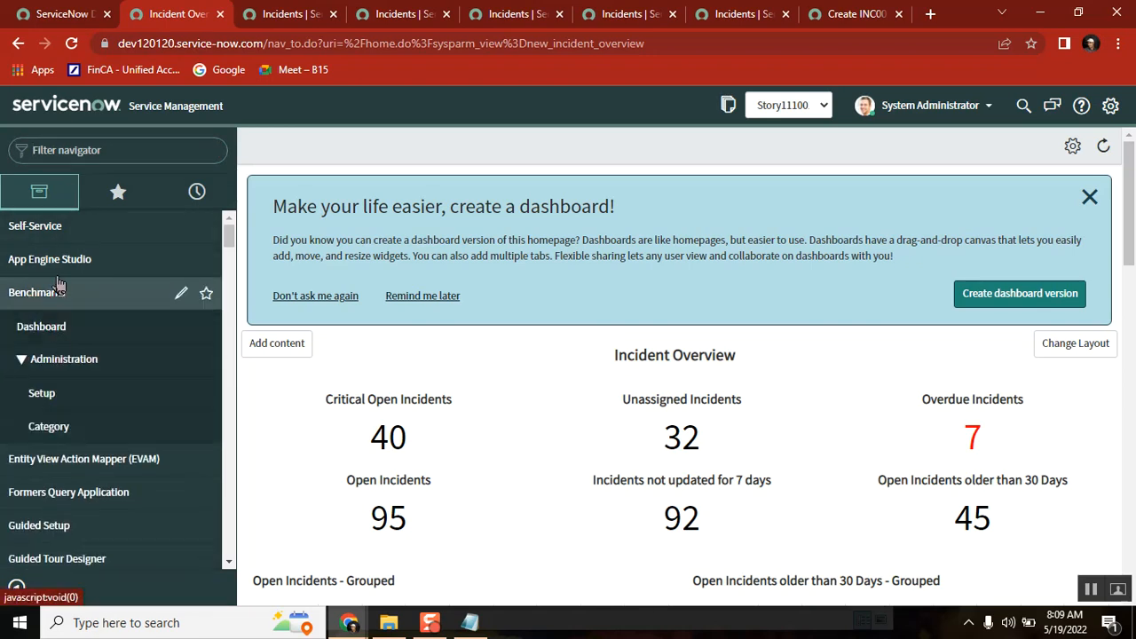
pyautogui.click(46, 258)
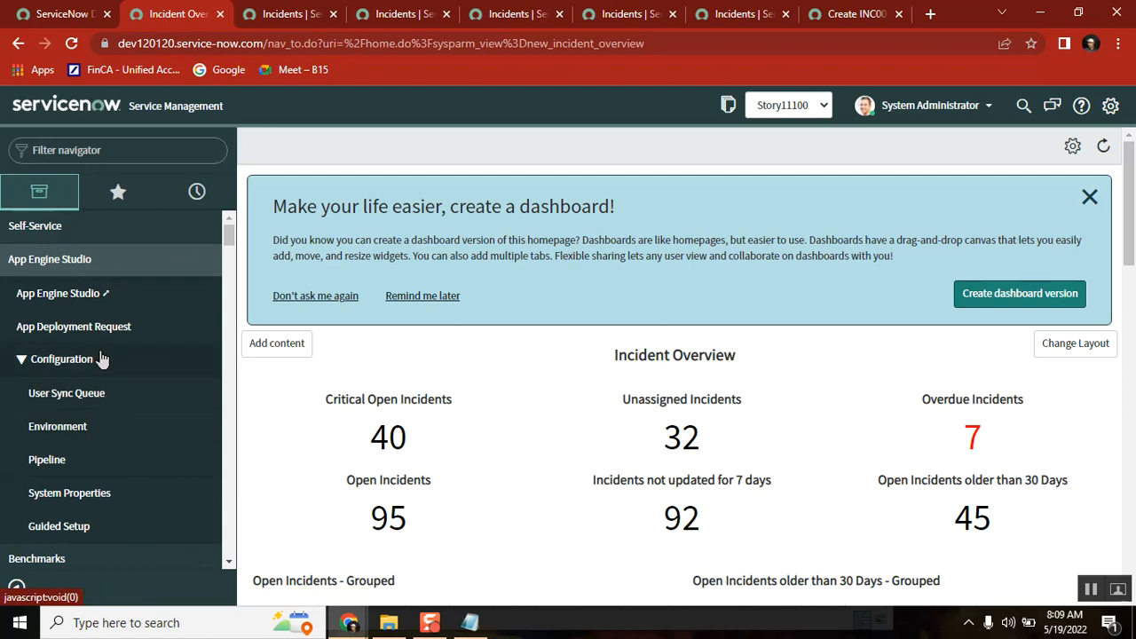
# - Open the App Engine Studio module, dismiss its Getting Started dialog to view the home page, and close its tab
pyautogui.click(75, 296)
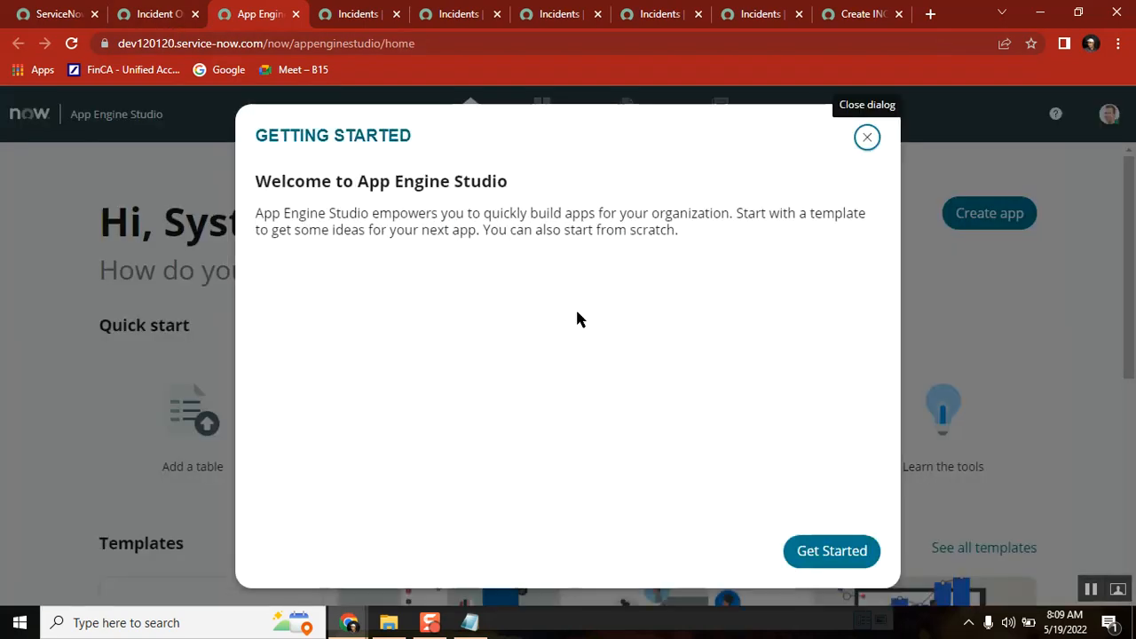
pyautogui.click(866, 139)
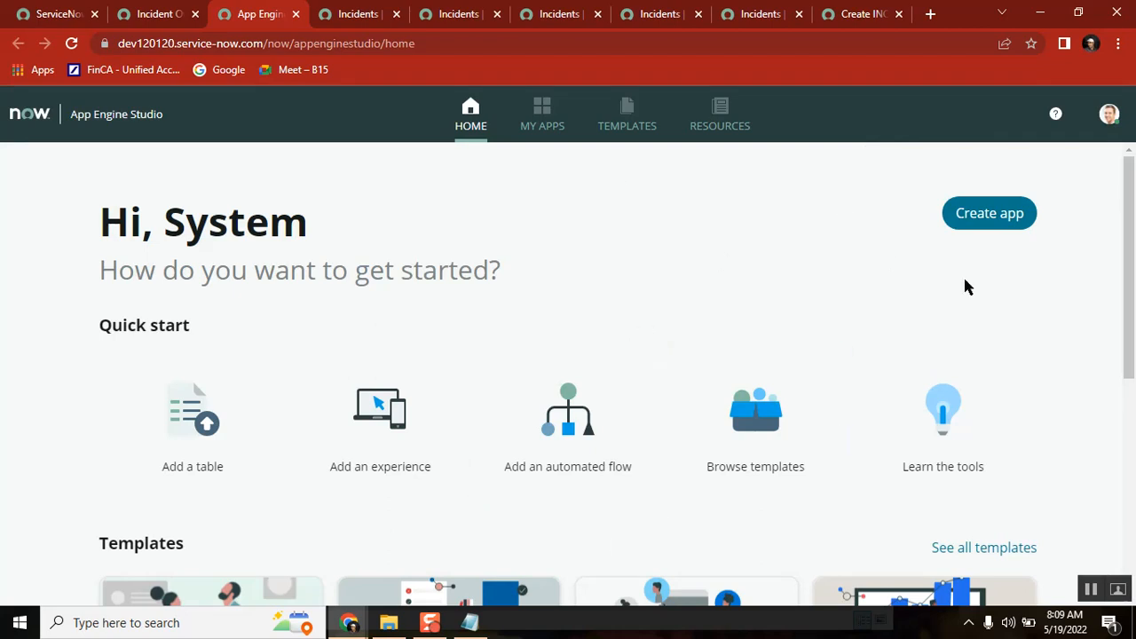
pyautogui.click(296, 14)
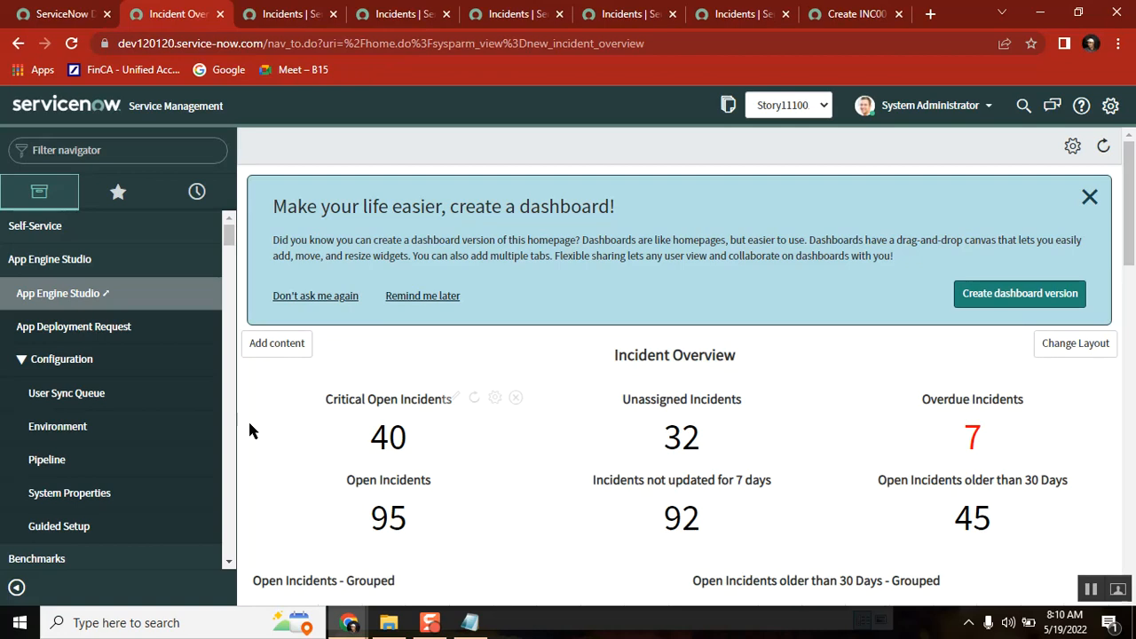
# - Collapse the App Engine Studio application and filter the navigator by "inc" to show the Incident application's modules
pyautogui.click(48, 263)
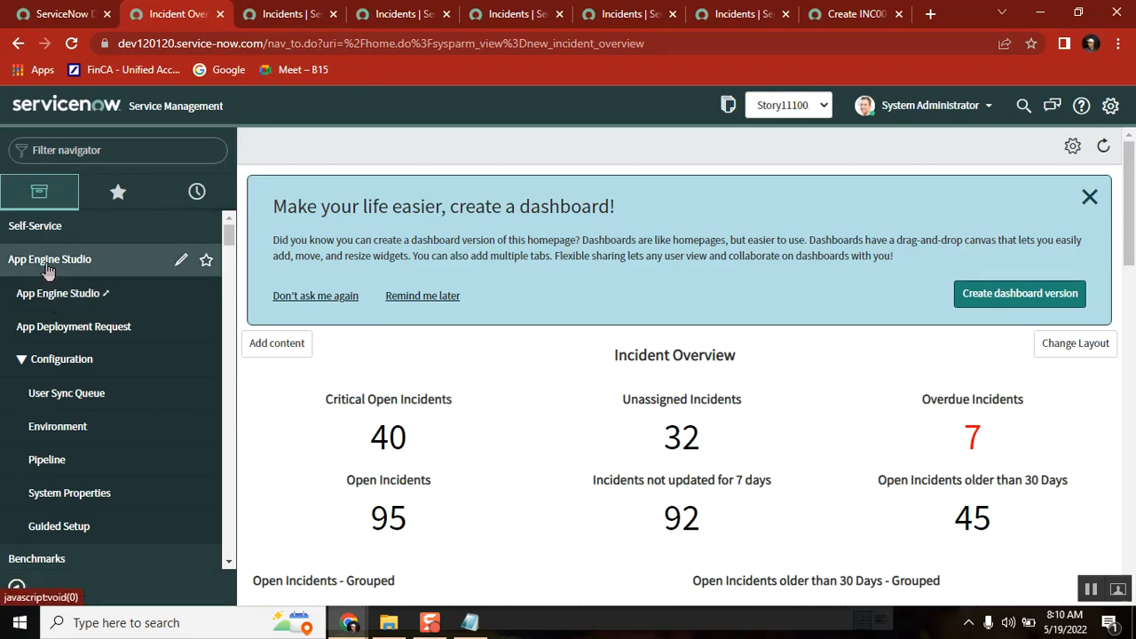
pyautogui.click(140, 149)
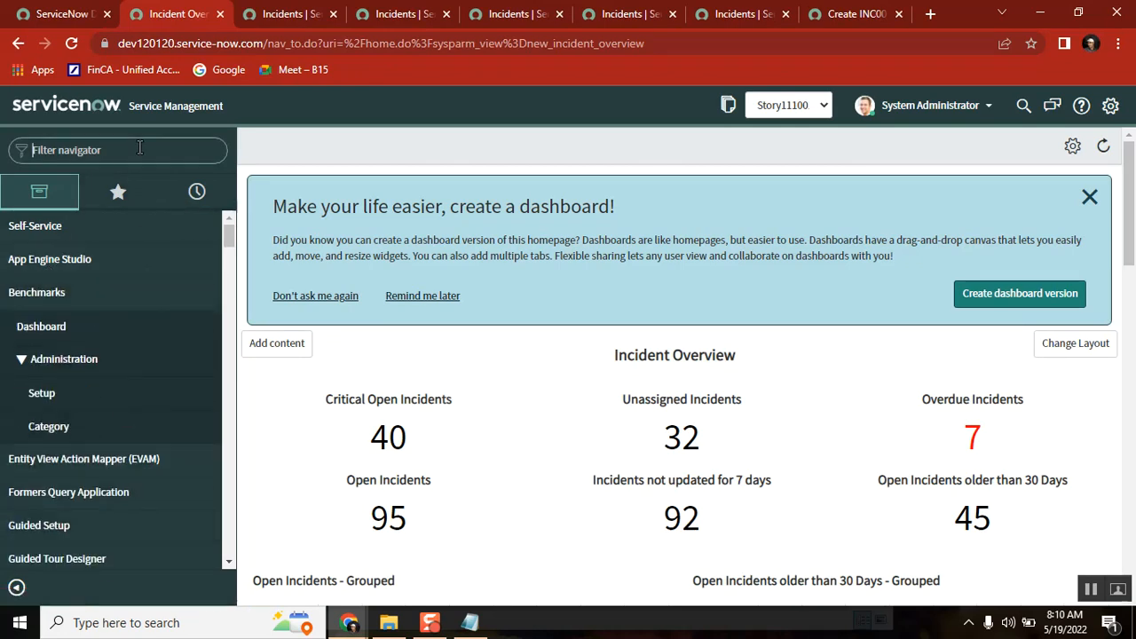
pyautogui.write('i')
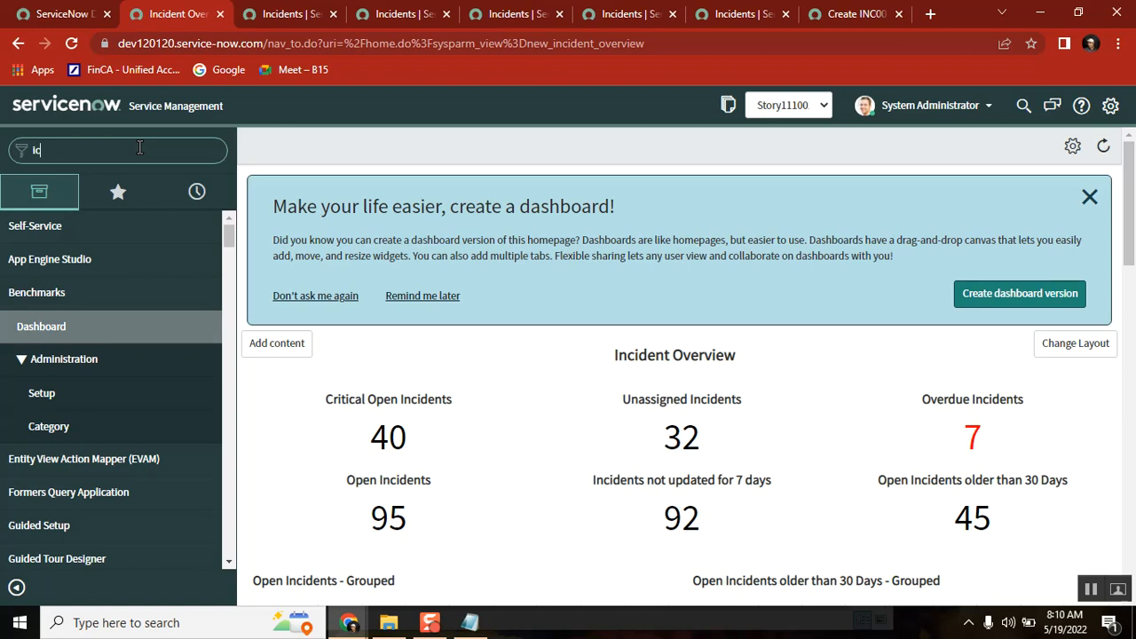
pyautogui.write('c')
pyautogui.press('BackSpace')
pyautogui.write('nc')
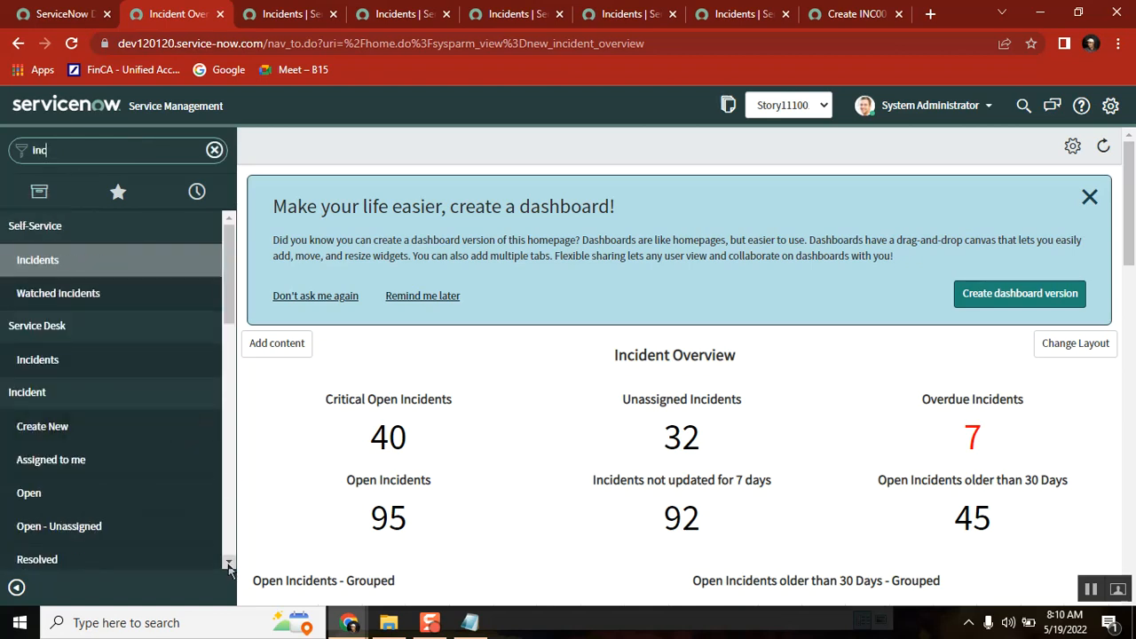
pyautogui.scroll(-1, 228, 565)
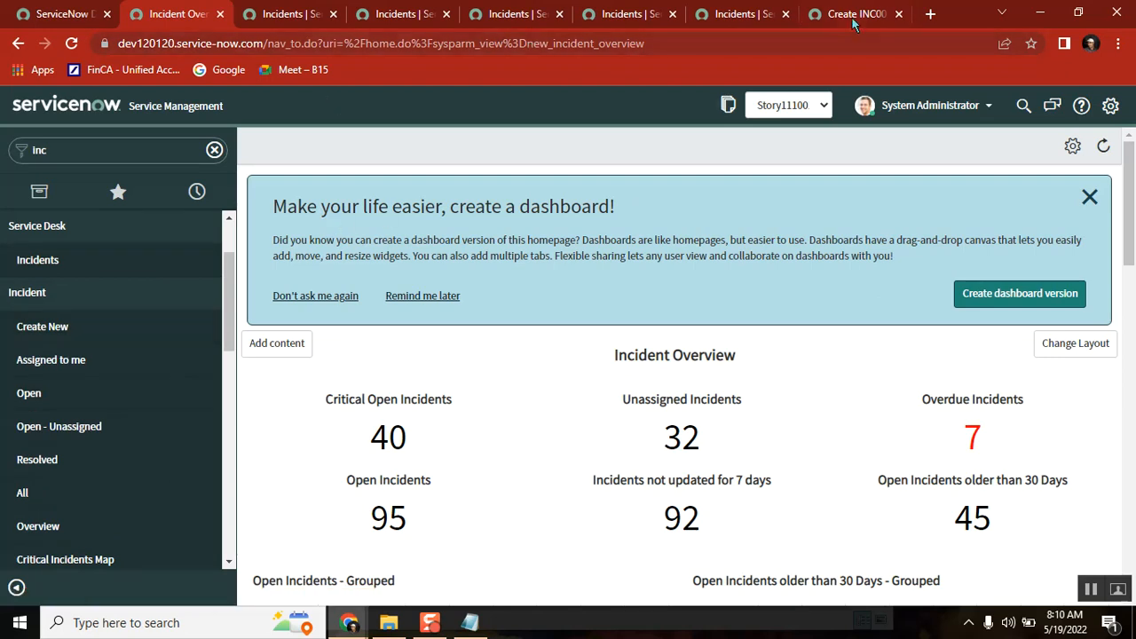
# - Close the leftover incident form and list tabs, keeping Incident Overview, and clear the navigator filter
pyautogui.click(898, 14)
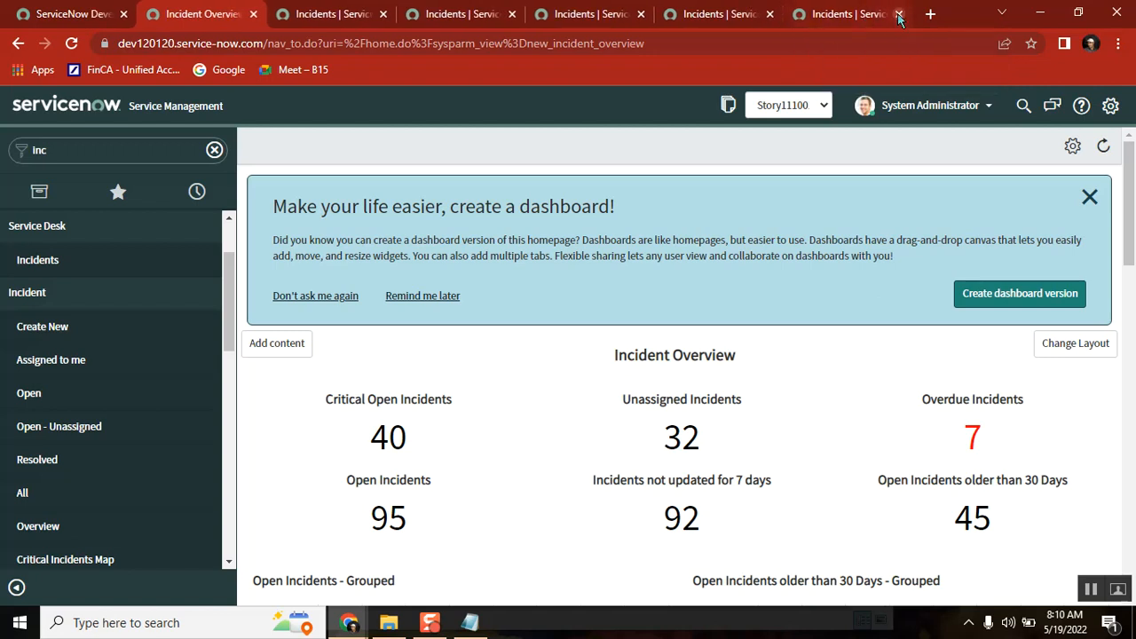
pyautogui.click(898, 14)
pyautogui.click(898, 15)
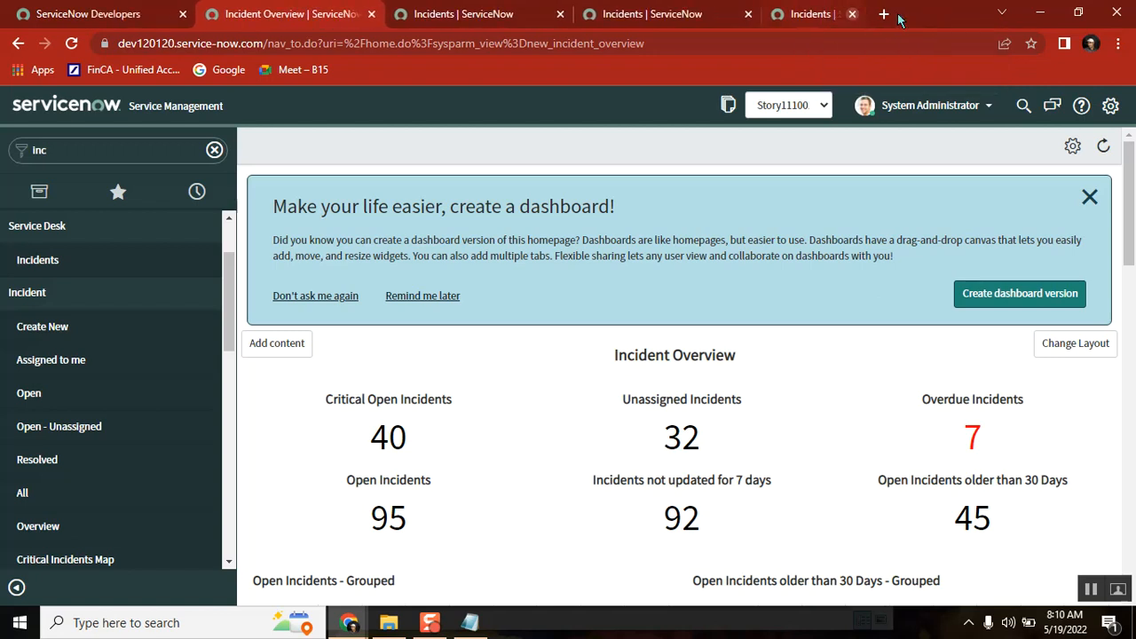
pyautogui.click(789, 14)
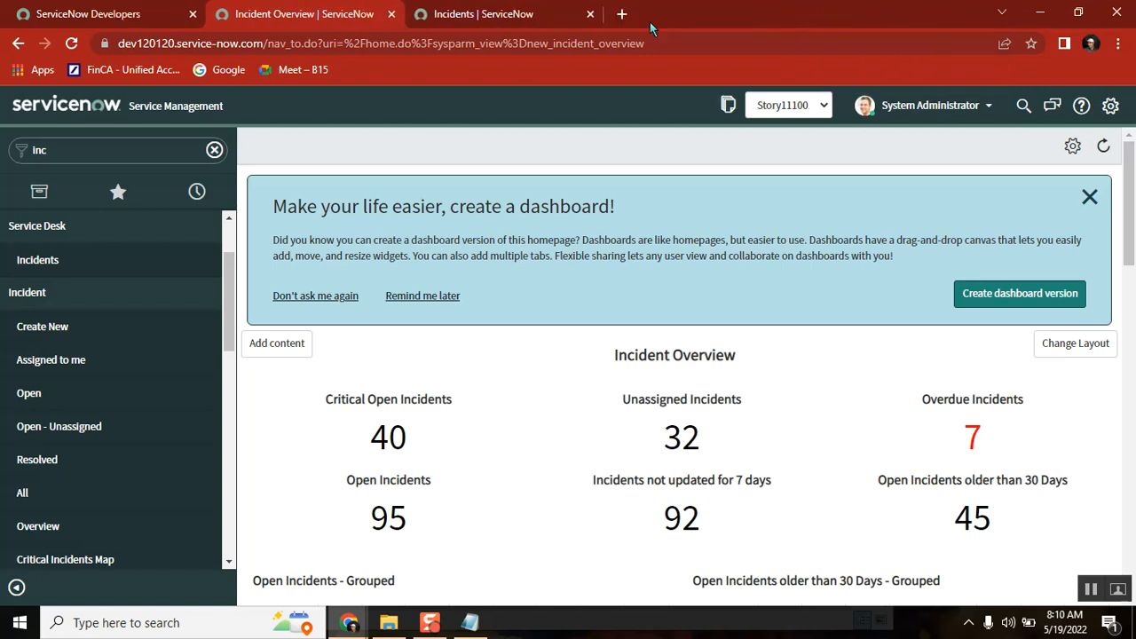
pyautogui.click(591, 14)
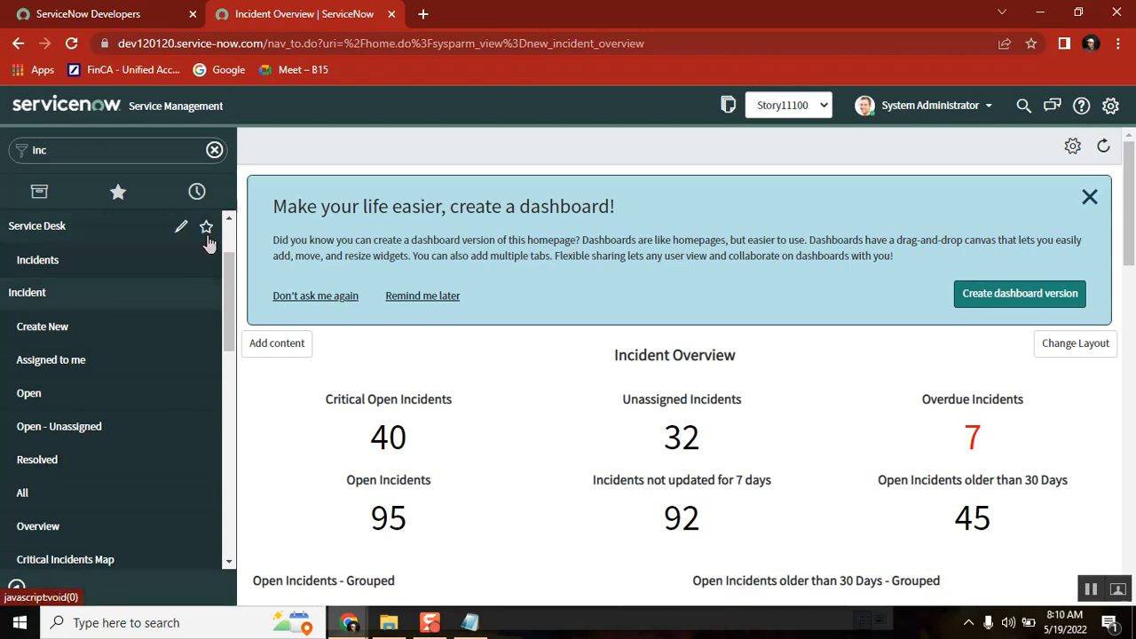
pyautogui.click(214, 151)
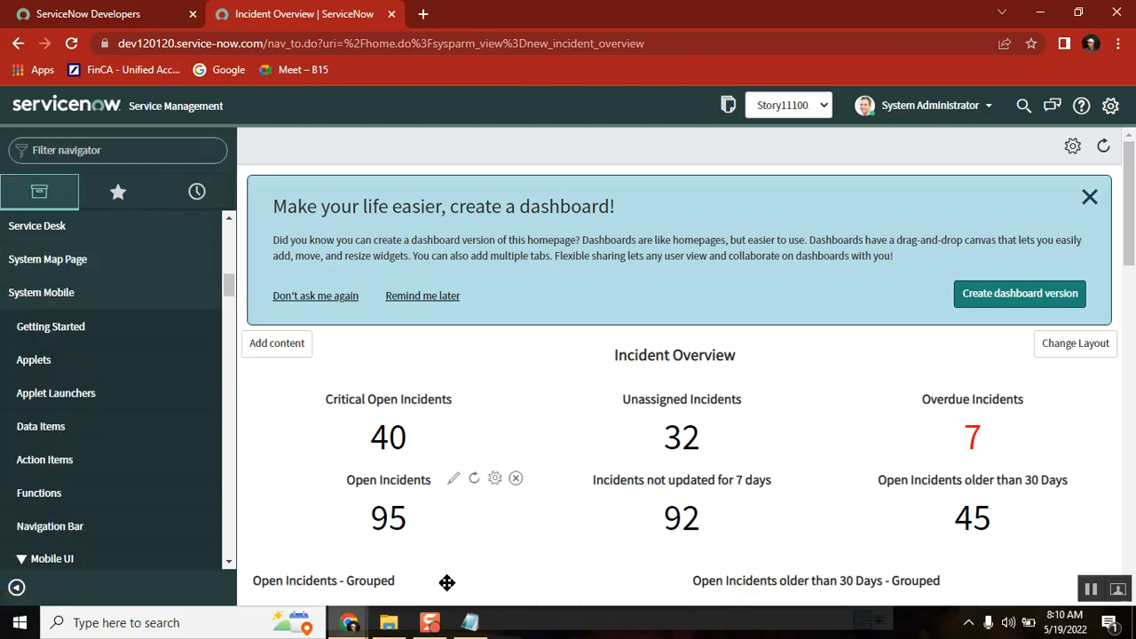
# - Switch to the Class12_.txt notes in Notepad and add the heading "Application Creation:" below "2nd way of creating table."
pyautogui.click(471, 626)
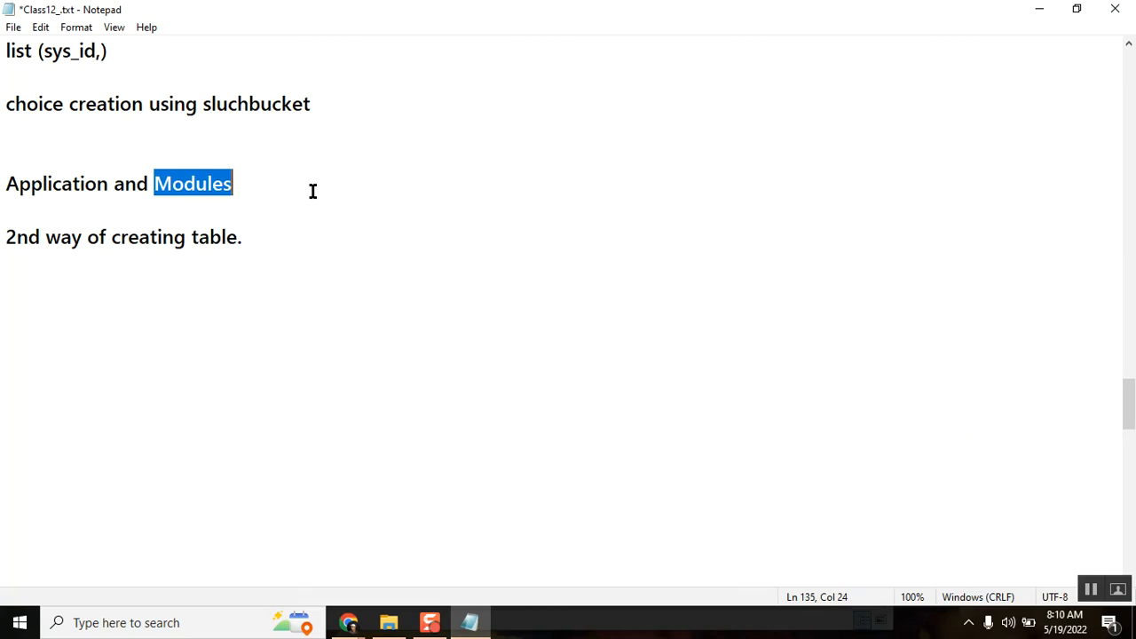
pyautogui.click(297, 244)
pyautogui.press('Return')
pyautogui.press('Return')
pyautogui.write('Applic')
pyautogui.write('tion')
pyautogui.press('BackSpace')
pyautogui.press('BackSpace')
pyautogui.press('BackSpace')
pyautogui.press('BackSpace')
pyautogui.write('a')
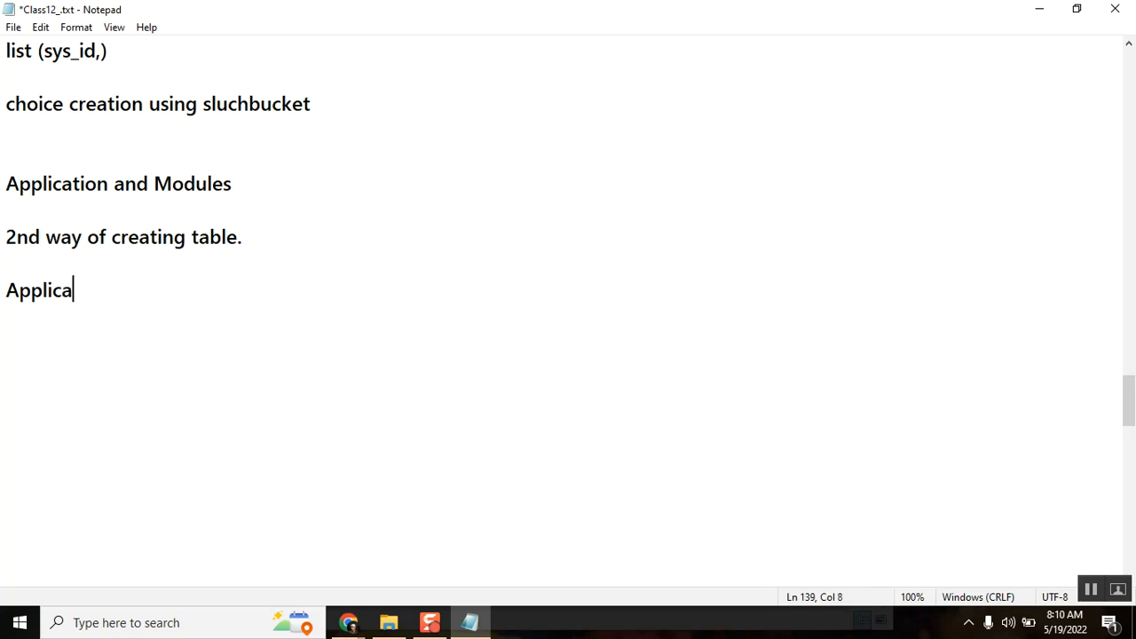
pyautogui.write('tion Cre')
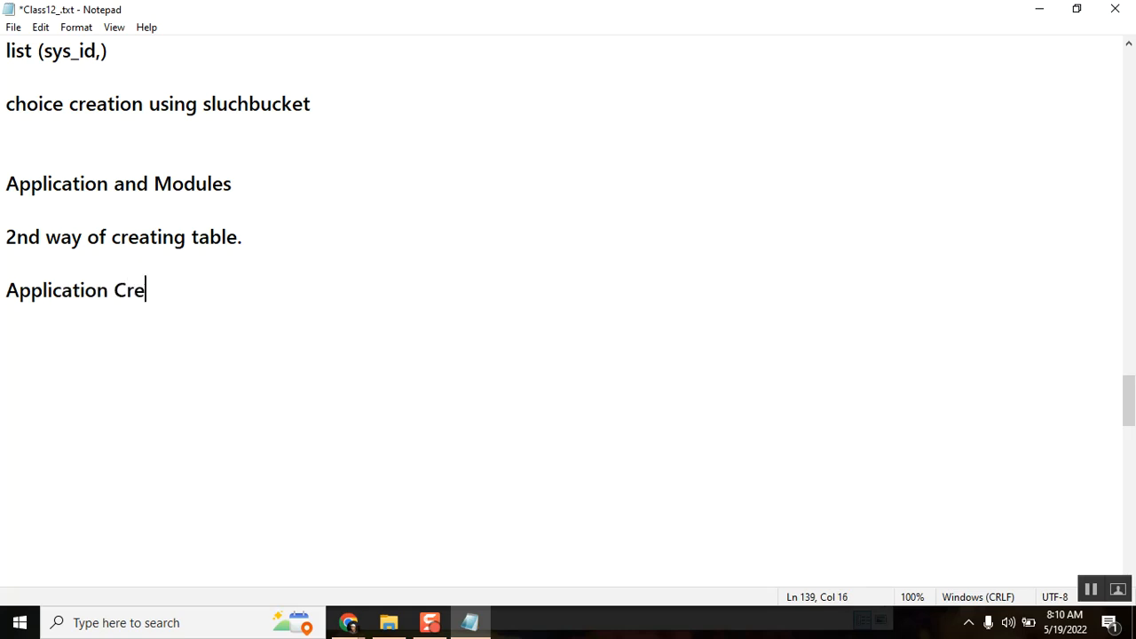
pyautogui.write('ation:')
pyautogui.press('Return')
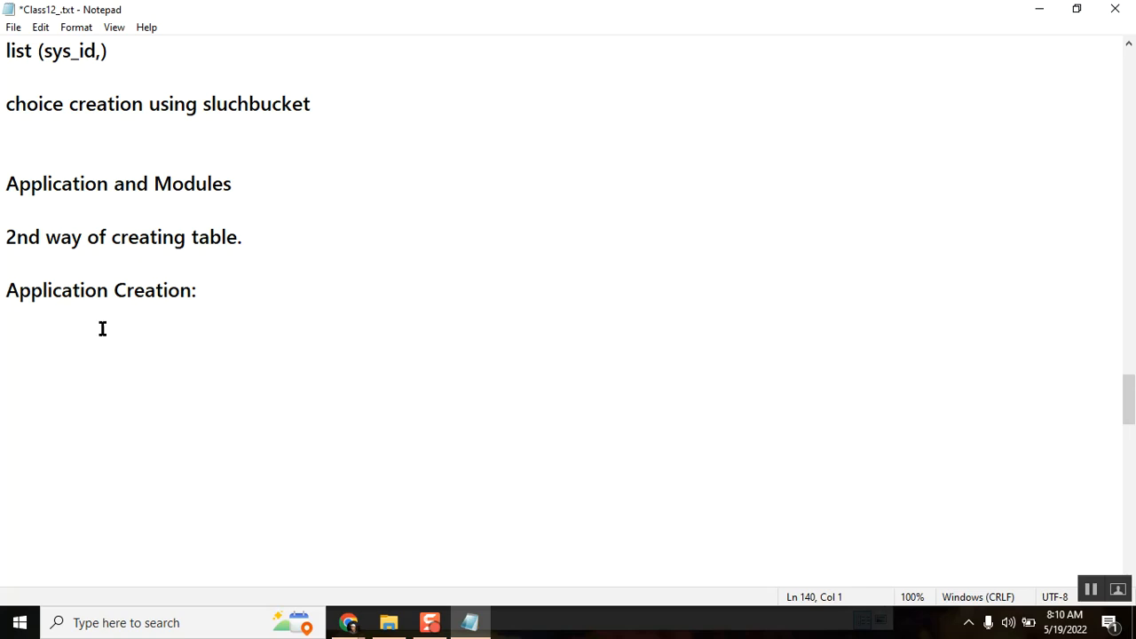
# - Highlight "Application" in the new heading and remove the blank line after "Application and Modules"
pyautogui.doubleClick(67, 280)
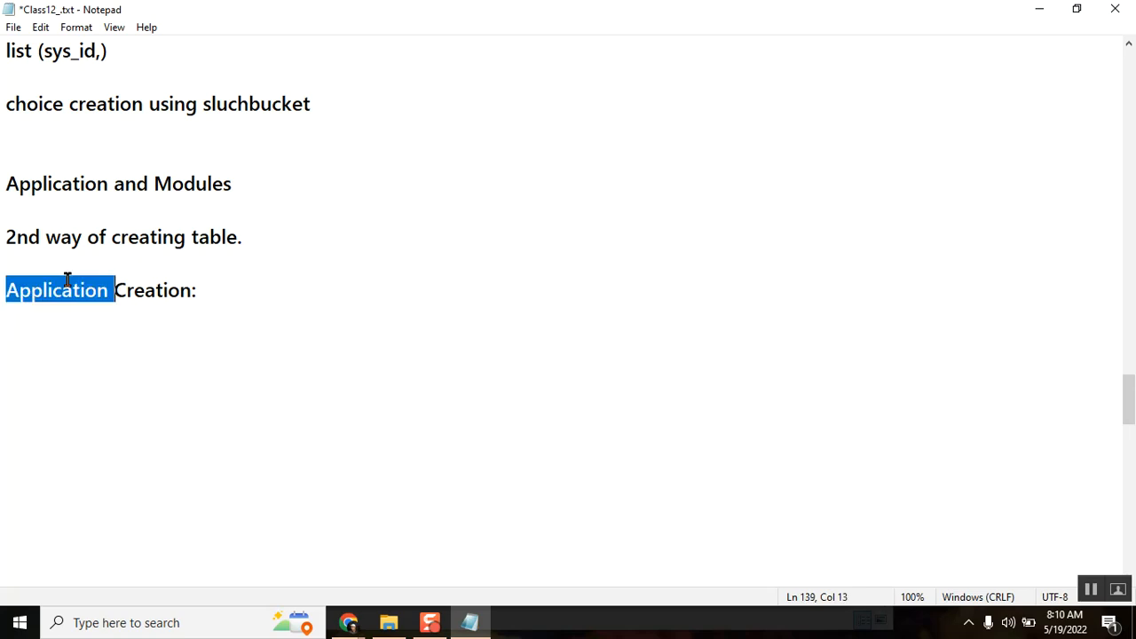
pyautogui.click(250, 178)
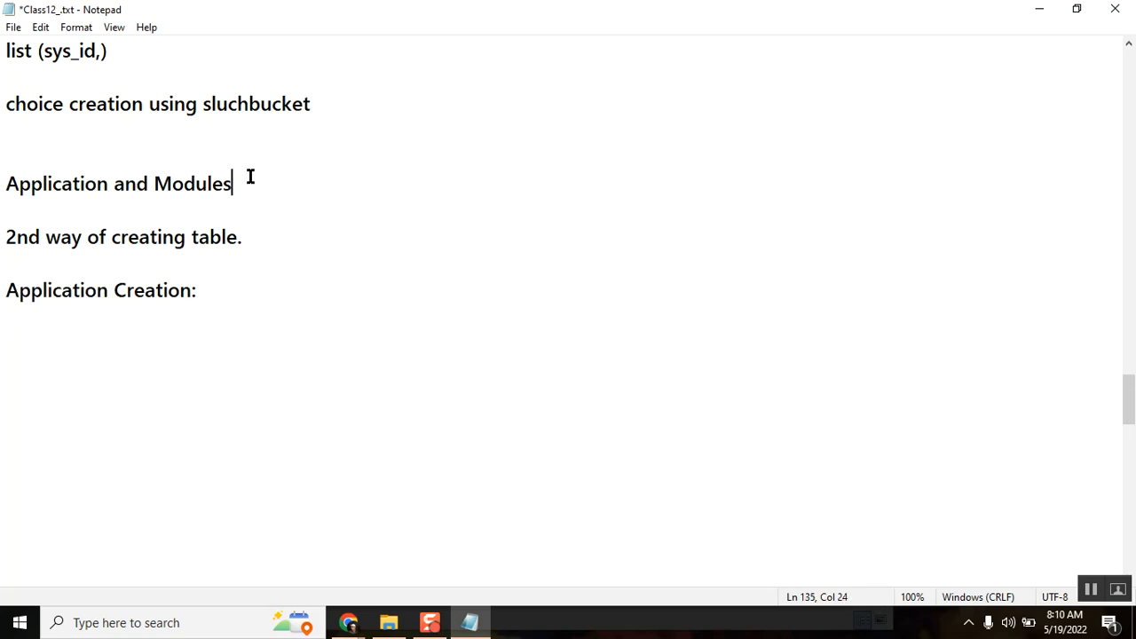
pyautogui.press('Delete')
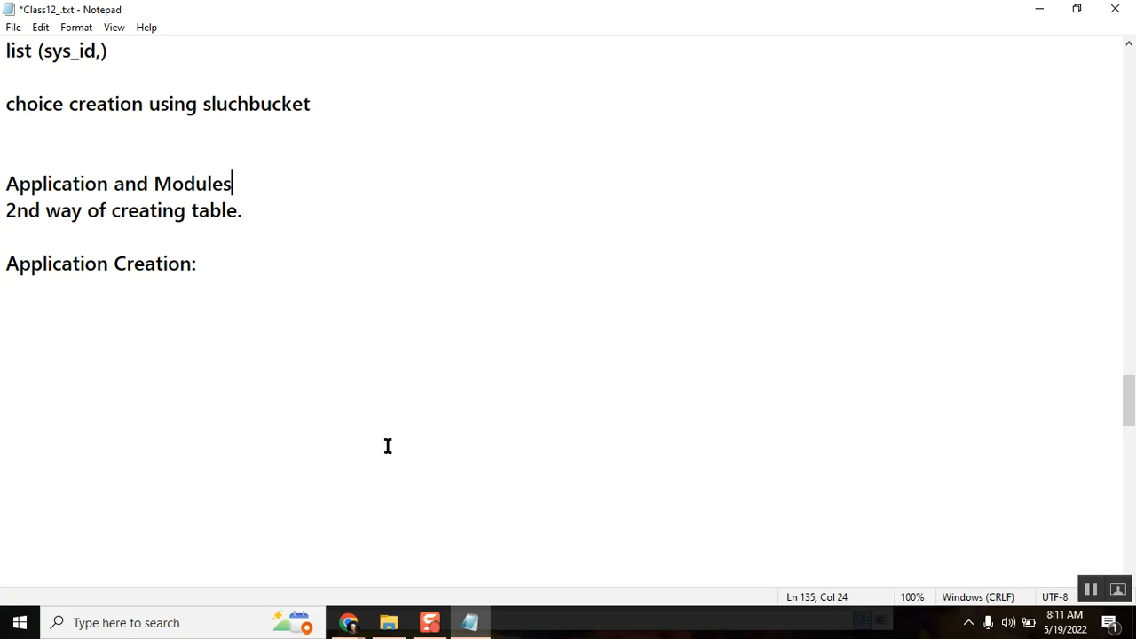
# - Bring up ServiceNow in Chrome, then show the Notepad notes in a smaller window over it at the "Application Creation:" heading
pyautogui.moveTo(349, 627)
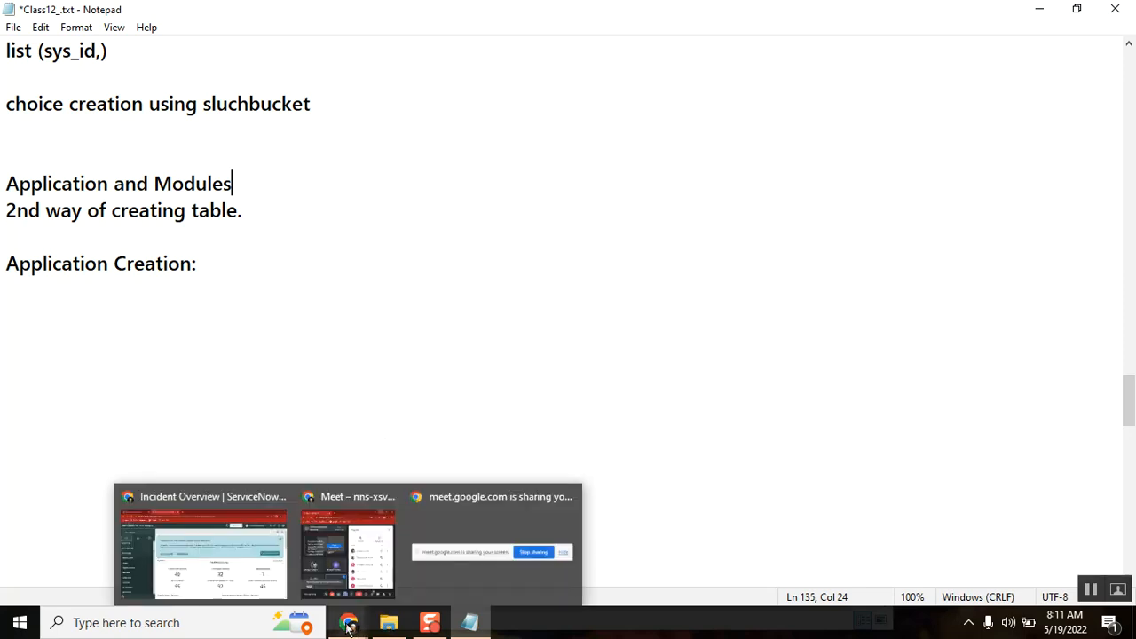
pyautogui.click(221, 555)
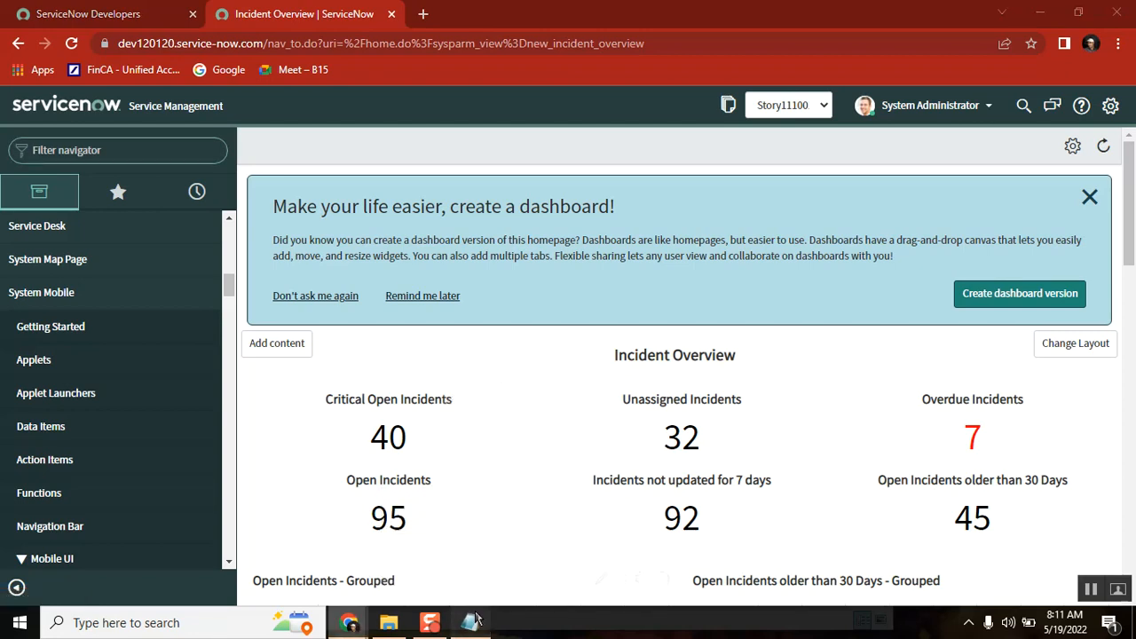
pyautogui.click(470, 622)
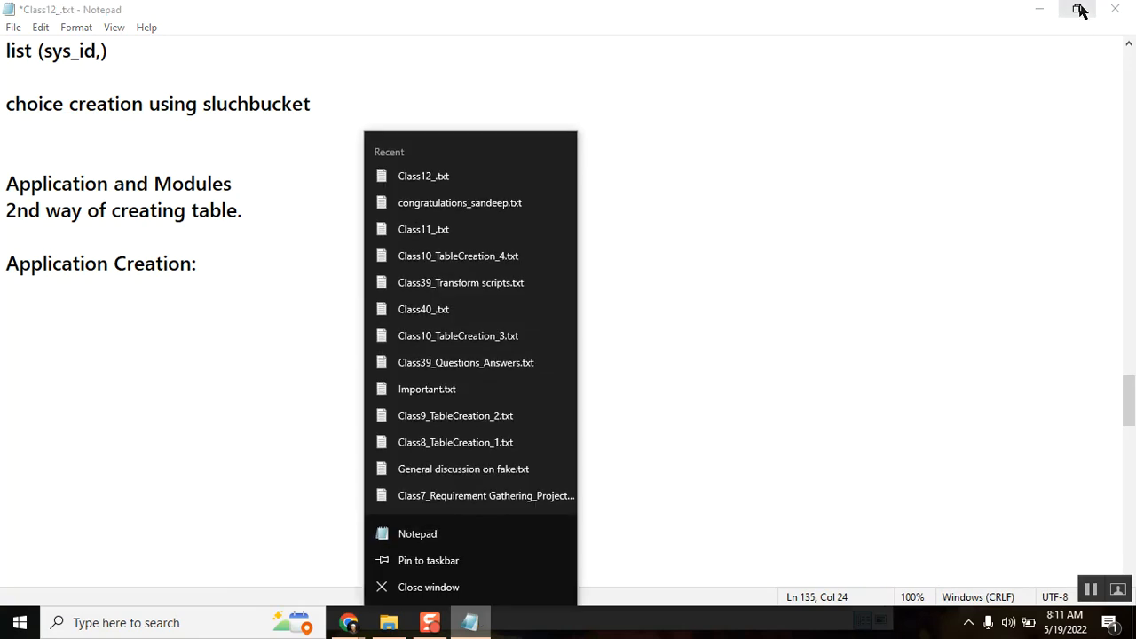
pyautogui.click(1077, 9)
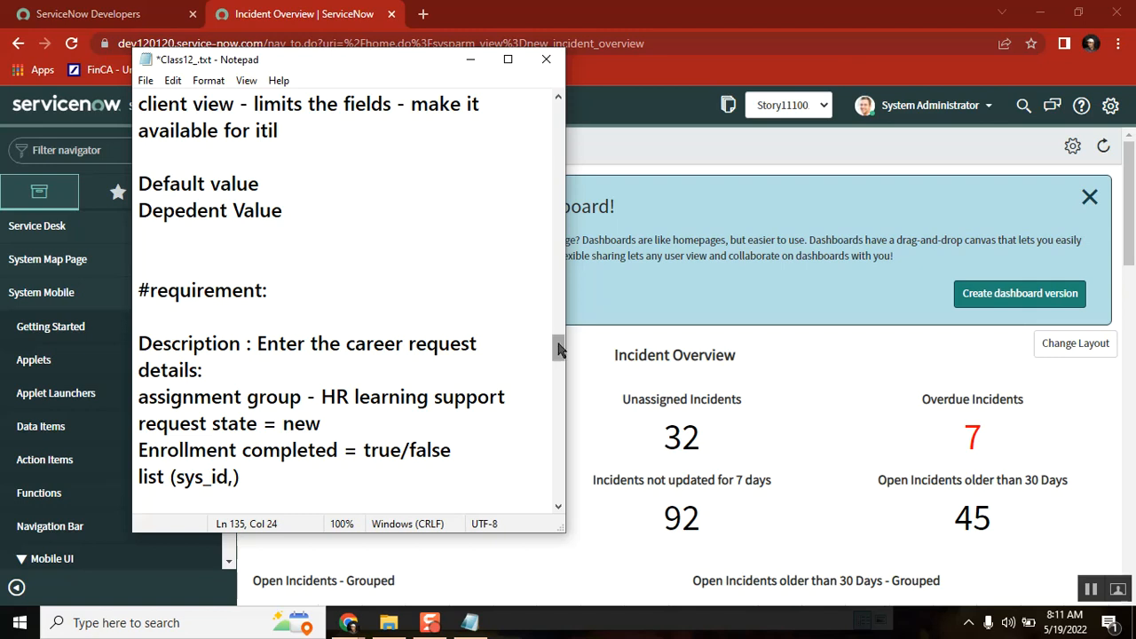
pyautogui.moveTo(558, 349)
pyautogui.mouseDown()
pyautogui.moveTo(559, 413)
pyautogui.moveTo(559, 368)
pyautogui.mouseUp()
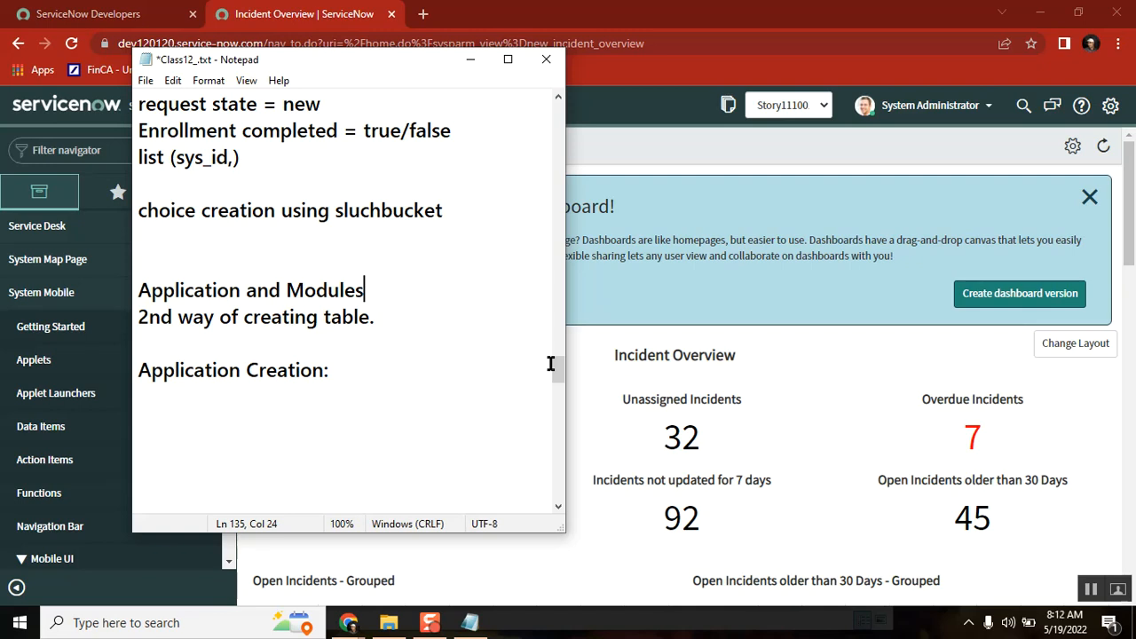
pyautogui.click(355, 371)
# - Switch to Chrome, open Gmail in a new tab, detach it into its own window and minimize that window
pyautogui.click(349, 626)
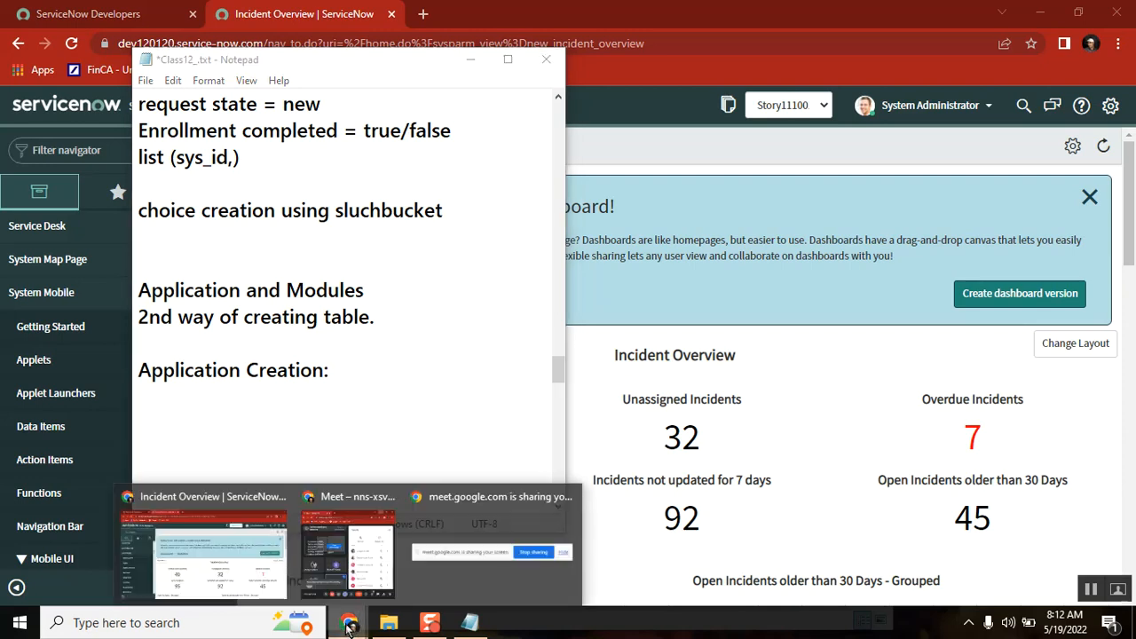
pyautogui.click(222, 550)
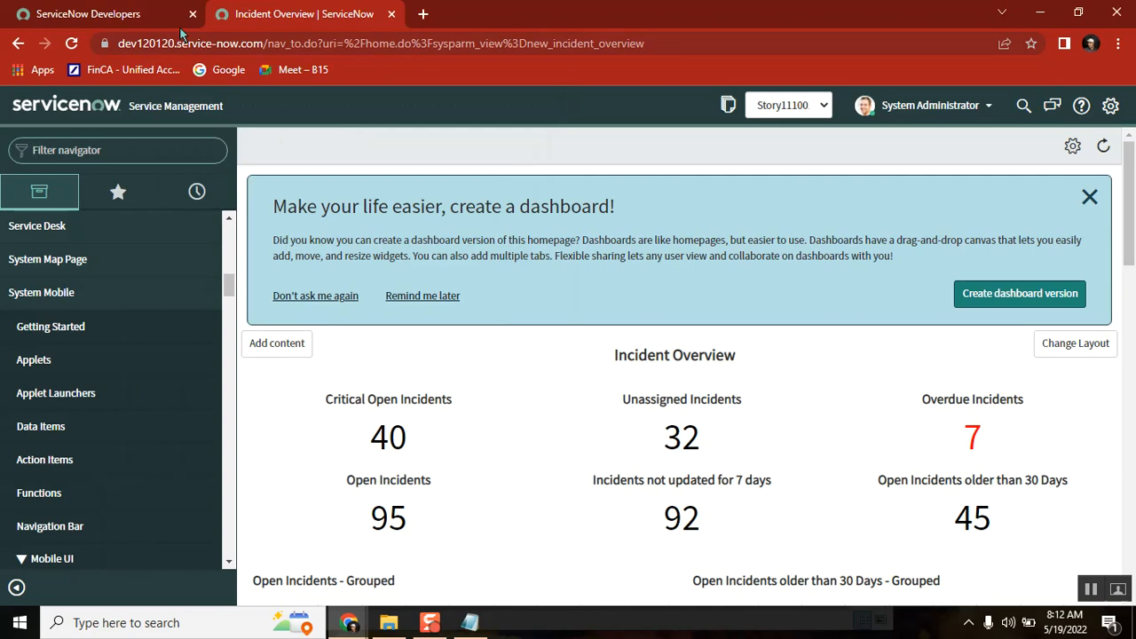
pyautogui.click(424, 14)
pyautogui.write('gmai')
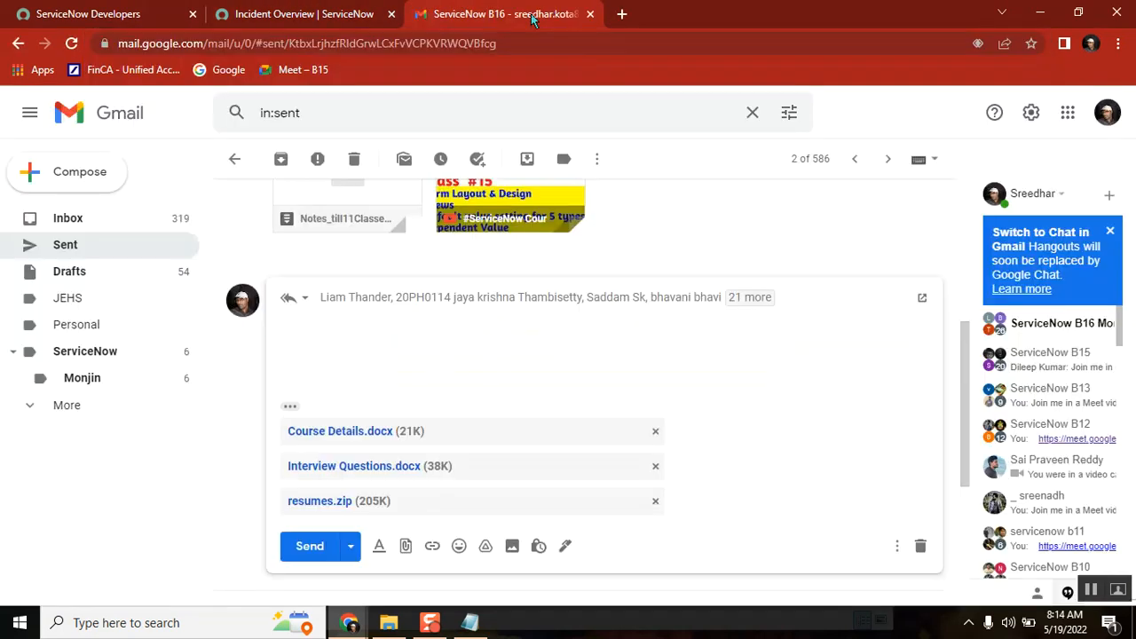
pyautogui.moveTo(533, 14); pyautogui.dragTo(515, 105)
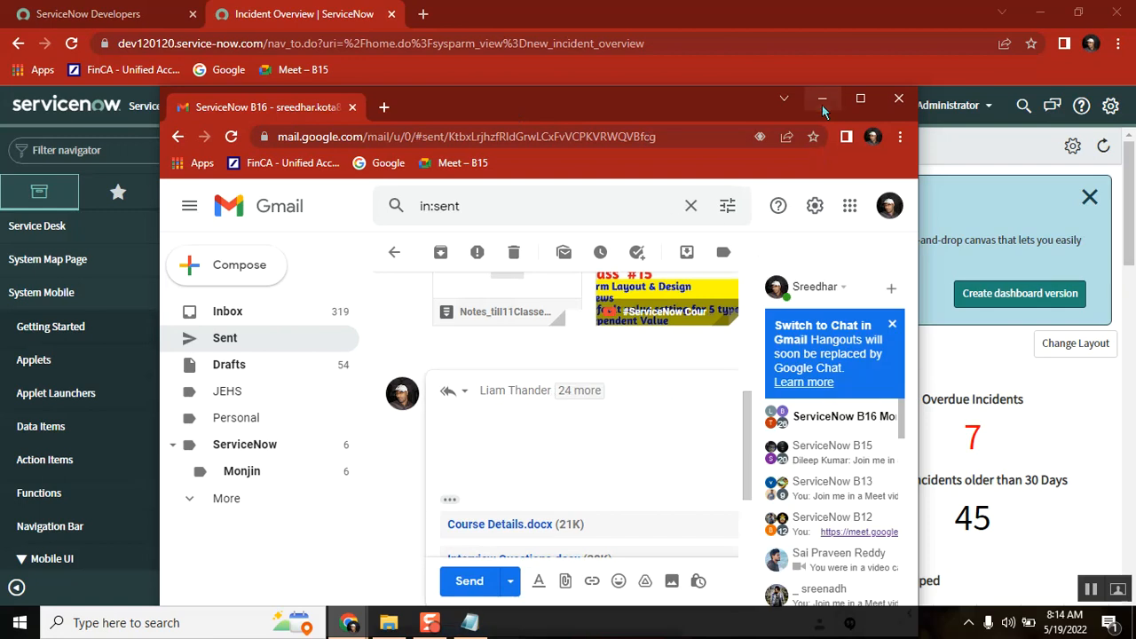
pyautogui.click(823, 99)
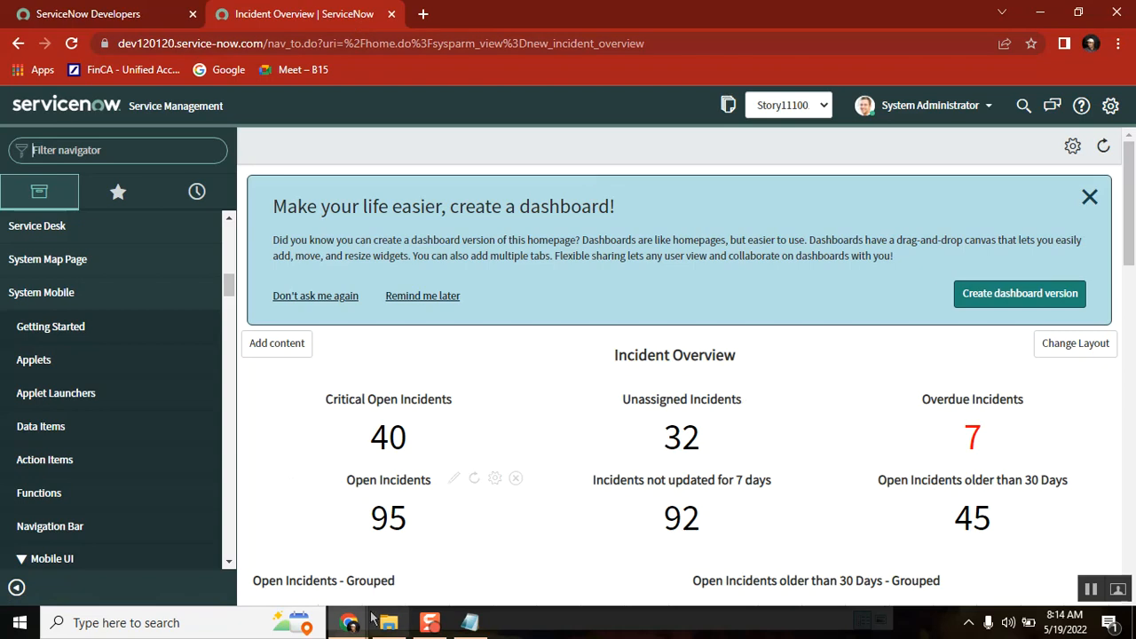
# - Return to the Notepad notes, highlight "Application Creation:" and move the window aside to uncover the ServiceNow navigator
pyautogui.moveTo(349, 626)
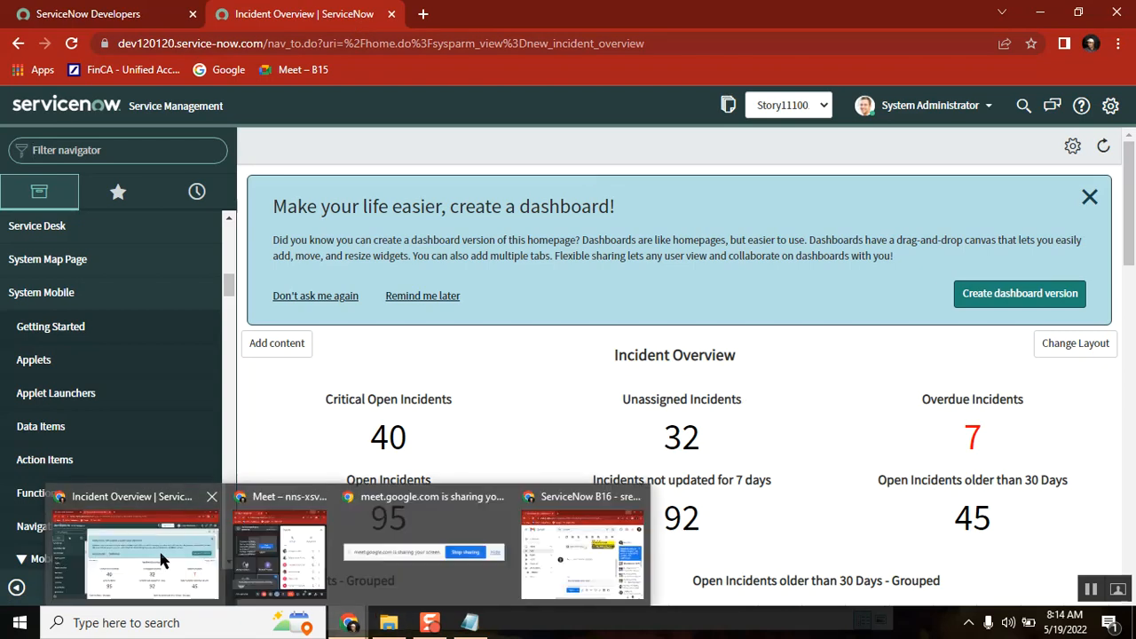
pyautogui.click(470, 623)
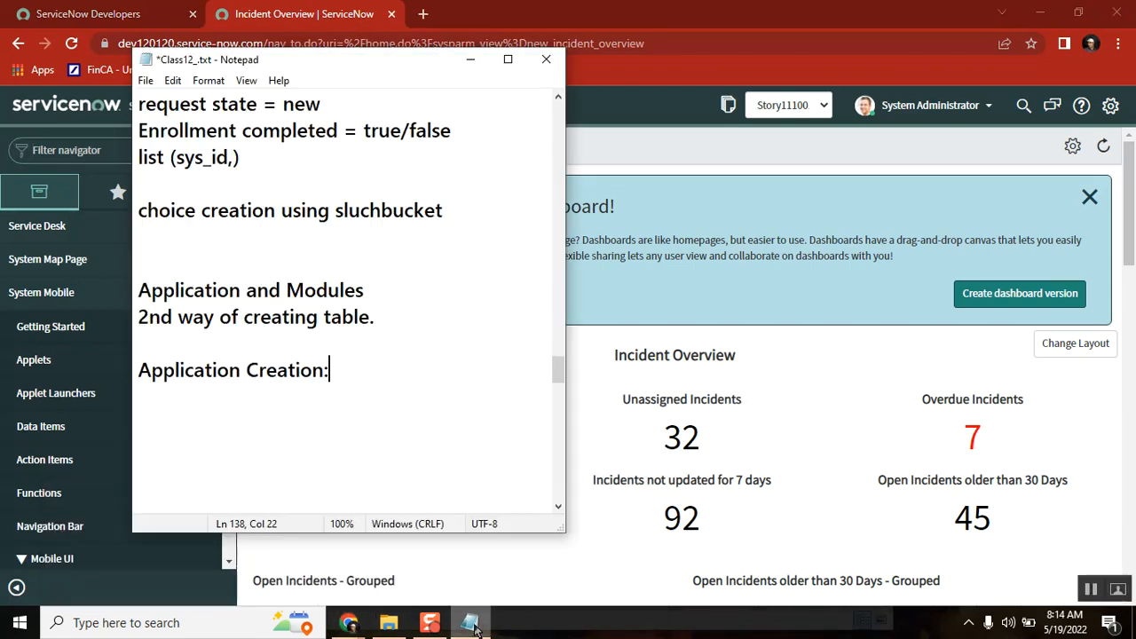
pyautogui.moveTo(342, 376); pyautogui.dragTo(140, 368)
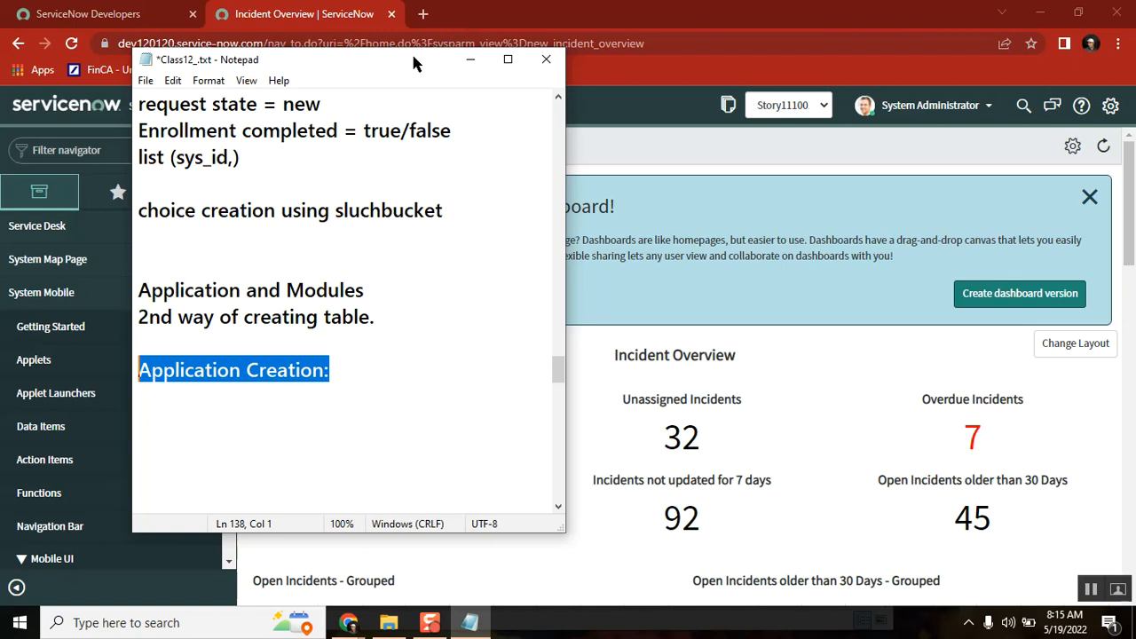
pyautogui.moveTo(412, 55); pyautogui.dragTo(668, 58)
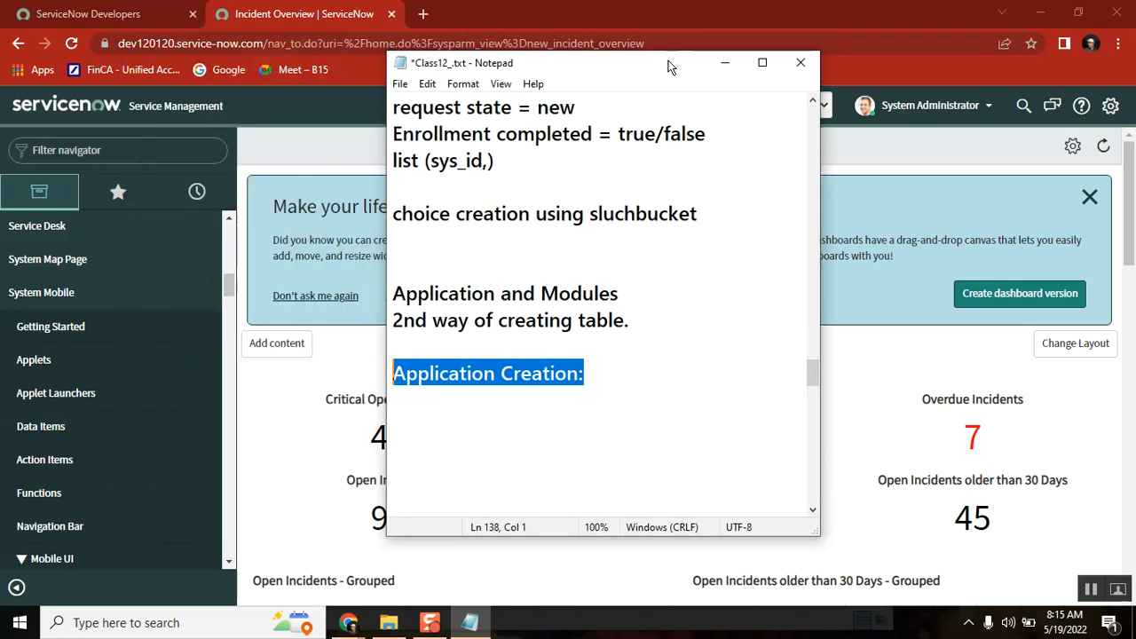
pyautogui.click(600, 387)
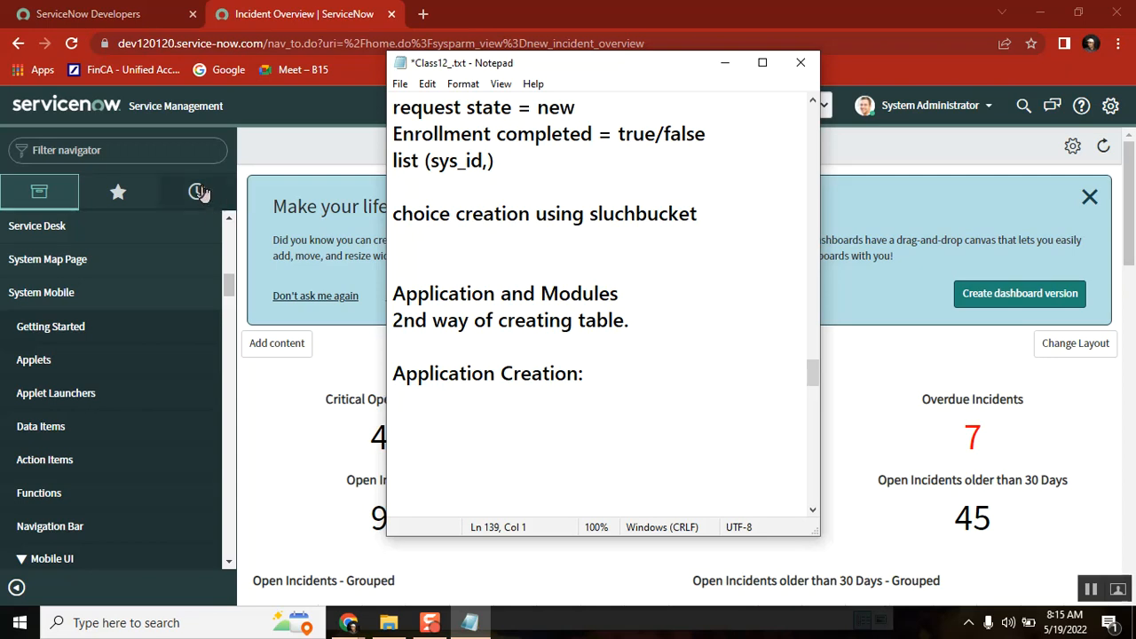
# - Filter the ServiceNow navigator by "incident" and open the Incident application's Create New module in a separate tab
pyautogui.click(175, 151)
pyautogui.write('incident')
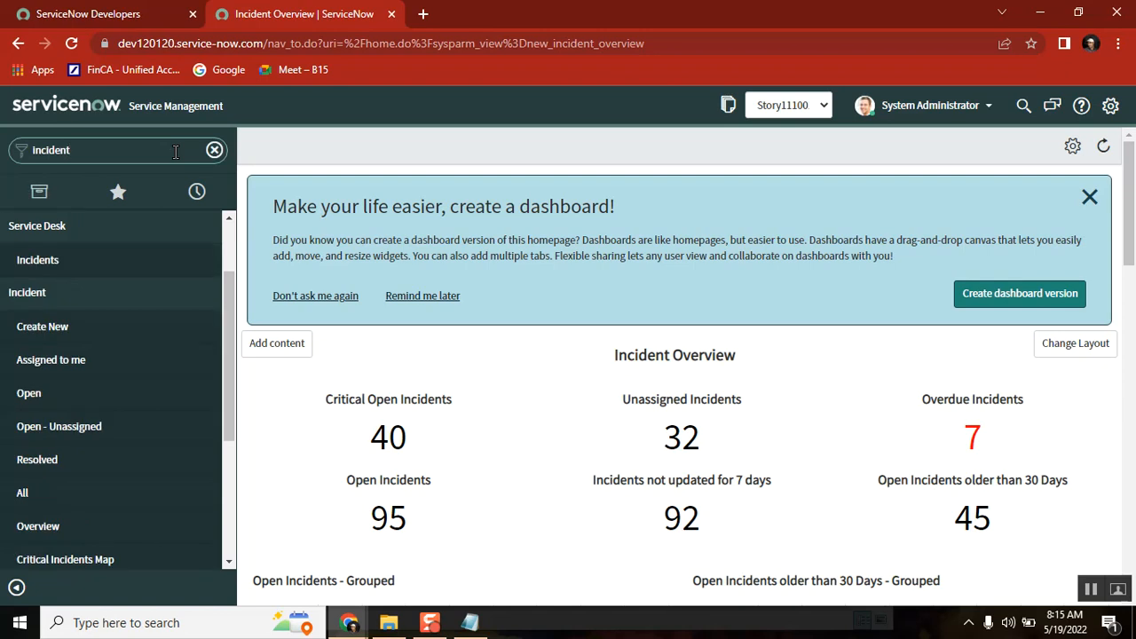
pyautogui.middleClick(87, 328)
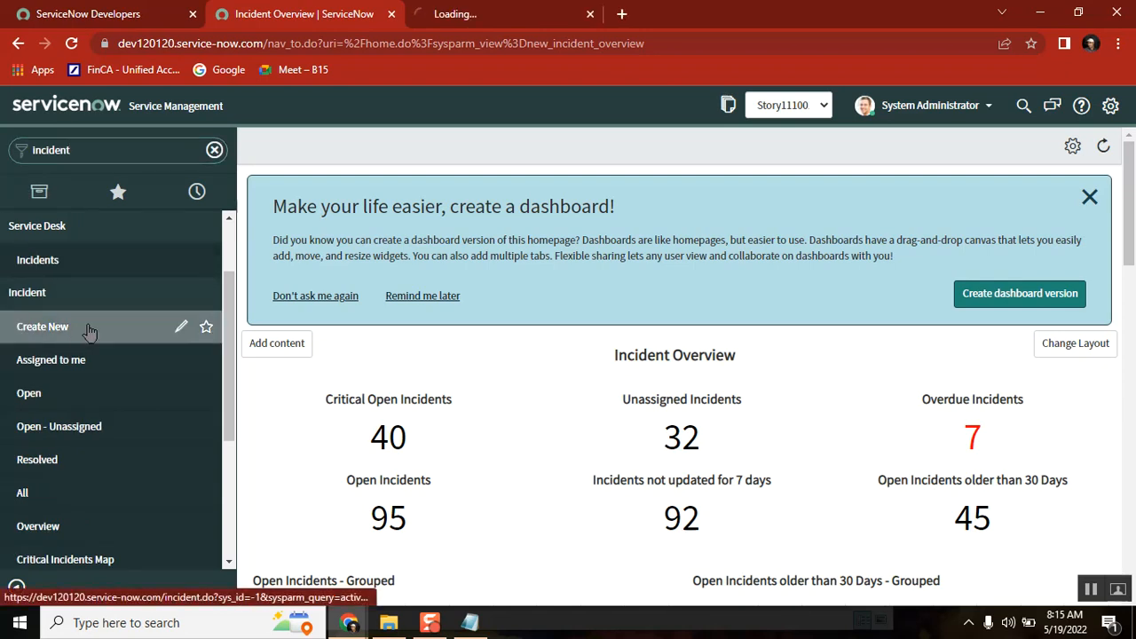
pyautogui.click(488, 13)
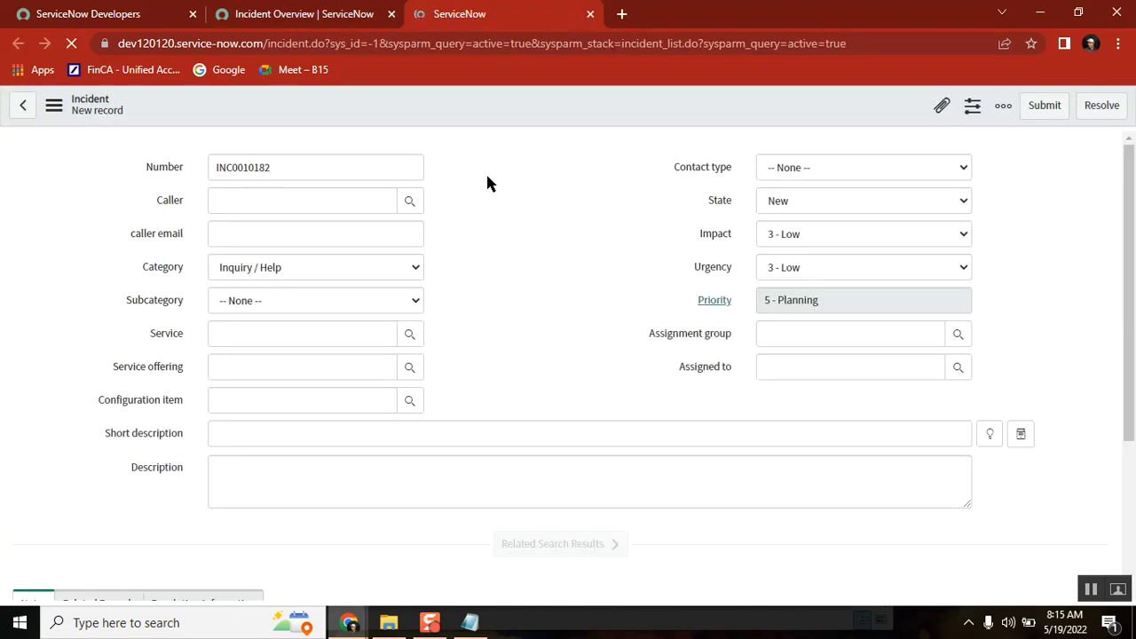
# - Inspect the user lookups of the new incident's Caller and Assigned to fields, highlighting the table name in each address, and close them
pyautogui.moveTo(185, 197); pyautogui.dragTo(155, 206)
pyautogui.click(155, 202)
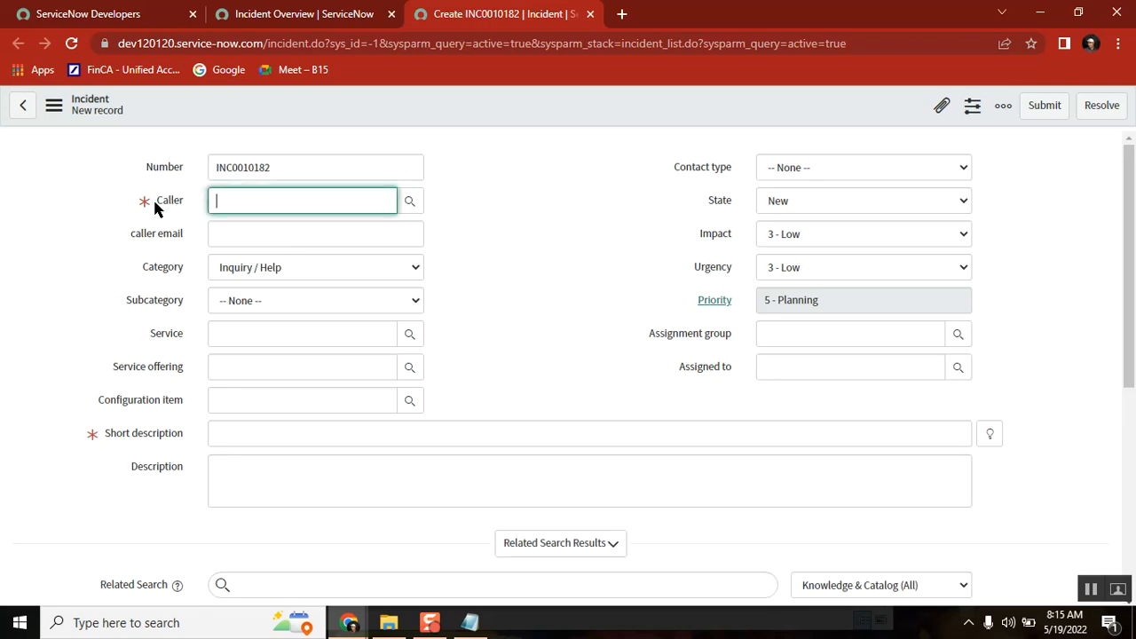
pyautogui.click(409, 203)
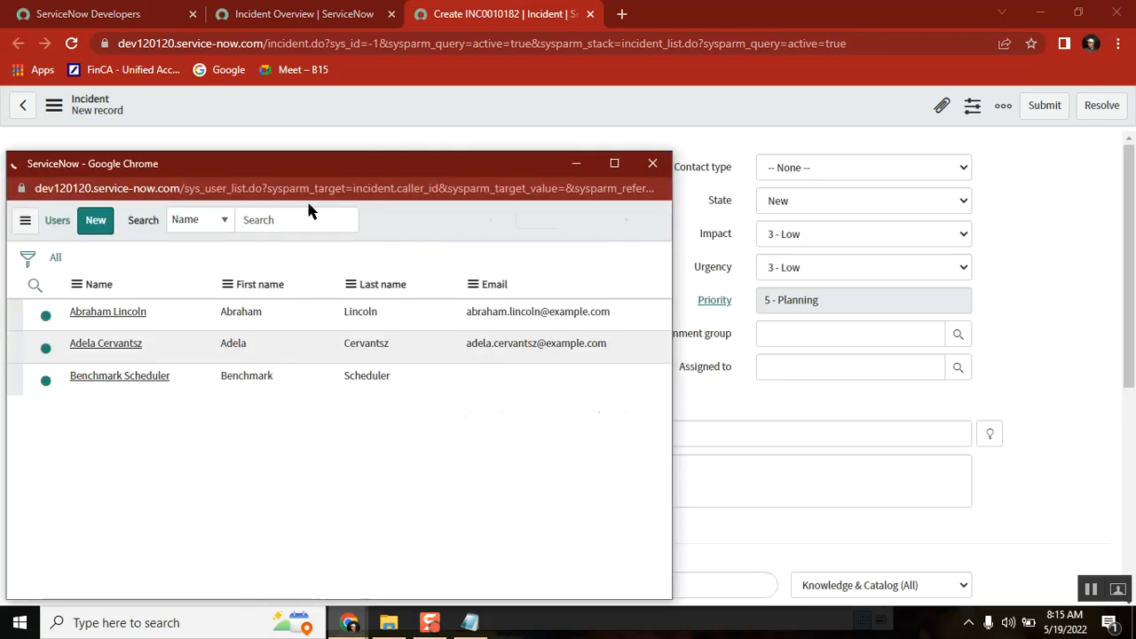
pyautogui.doubleClick(210, 190)
pyautogui.click(653, 164)
pyautogui.click(958, 367)
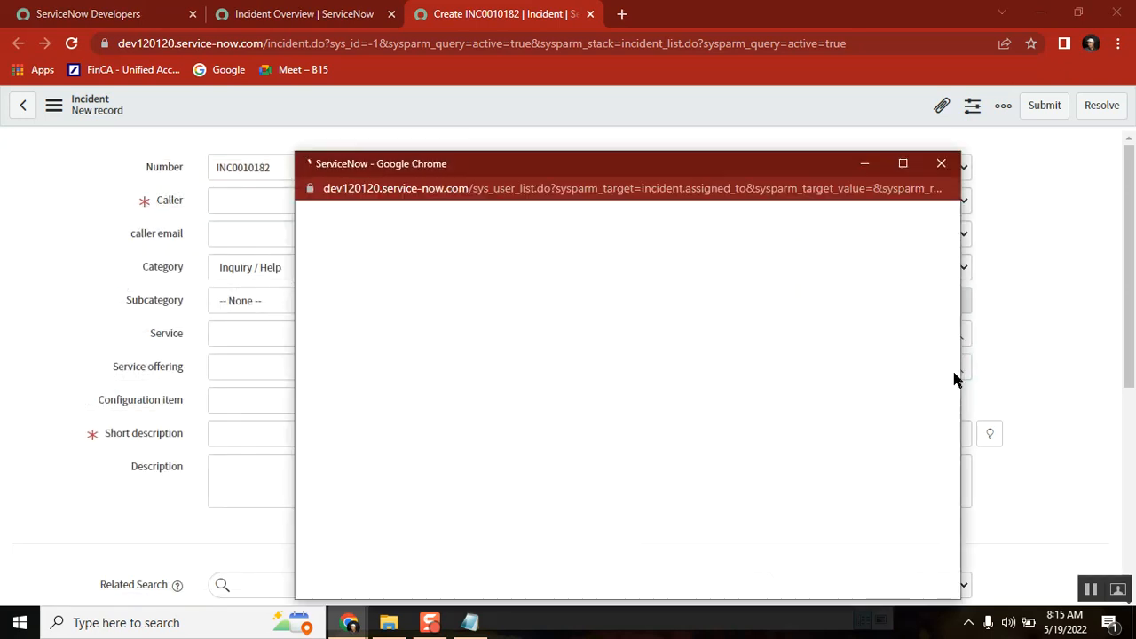
pyautogui.doubleClick(524, 188)
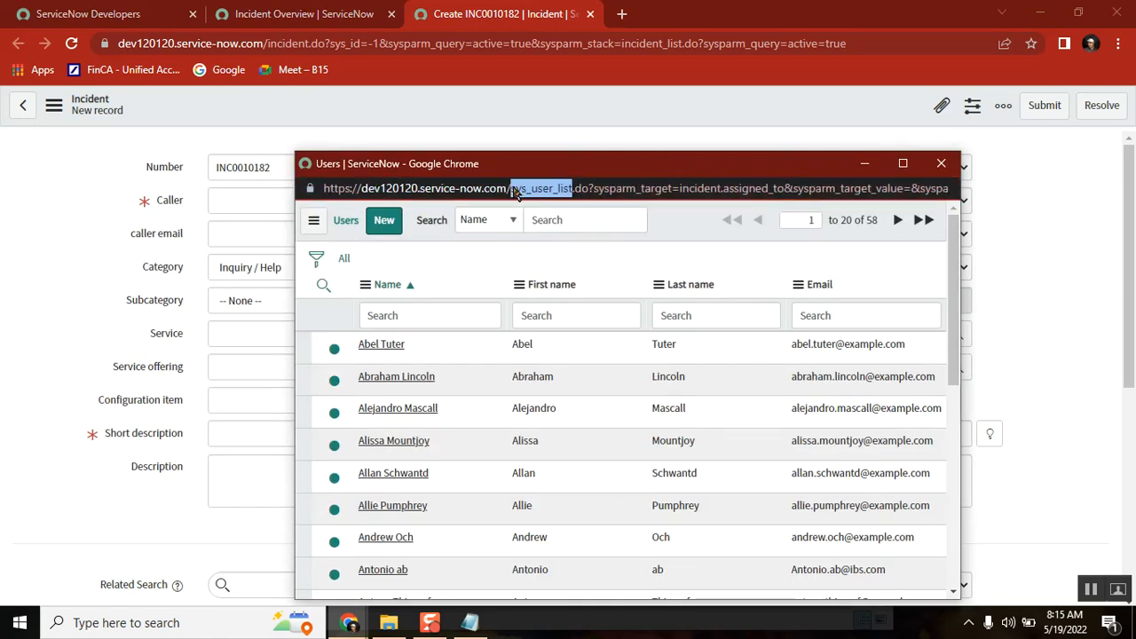
pyautogui.click(941, 163)
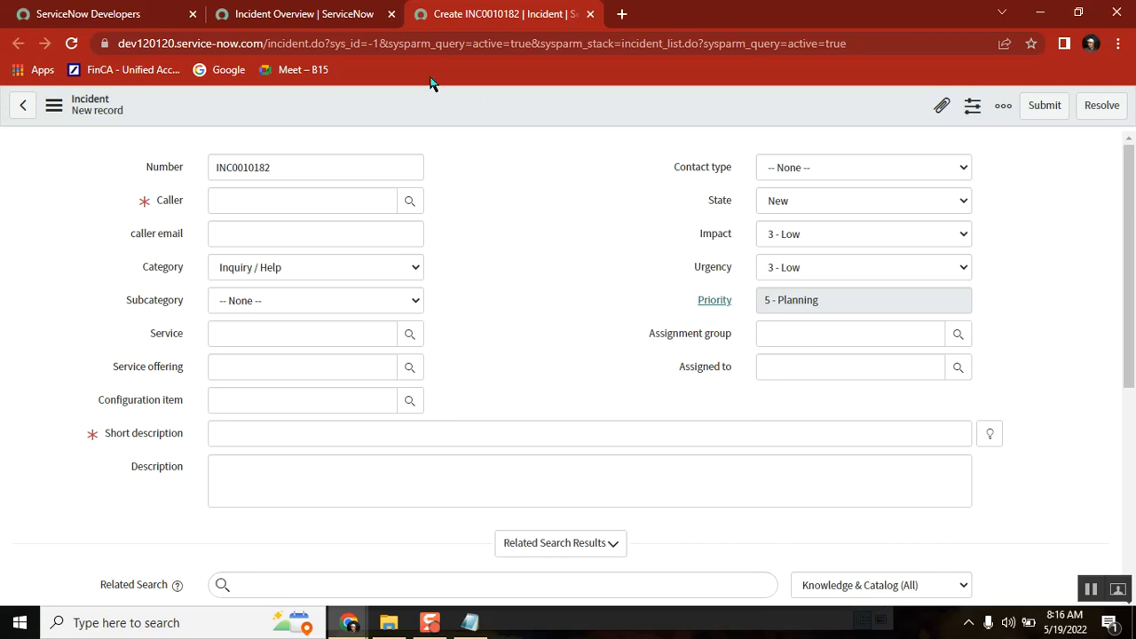
# - Compare the Incident Overview tab with the new incident form and view the form's Configure options, including Form Layout
pyautogui.click(324, 14)
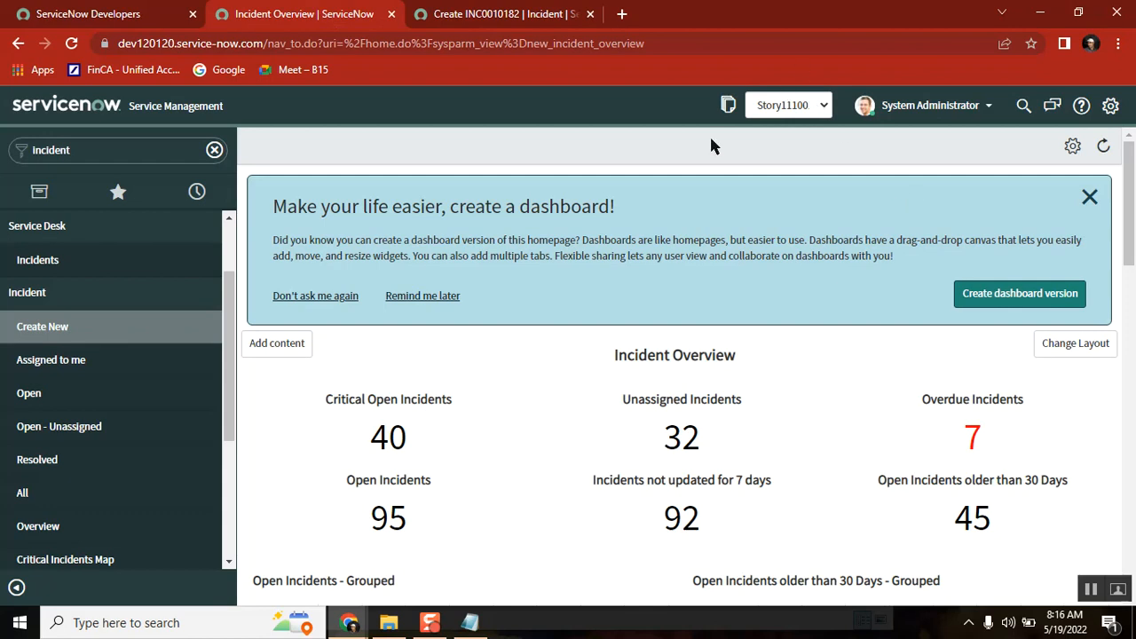
pyautogui.click(517, 16)
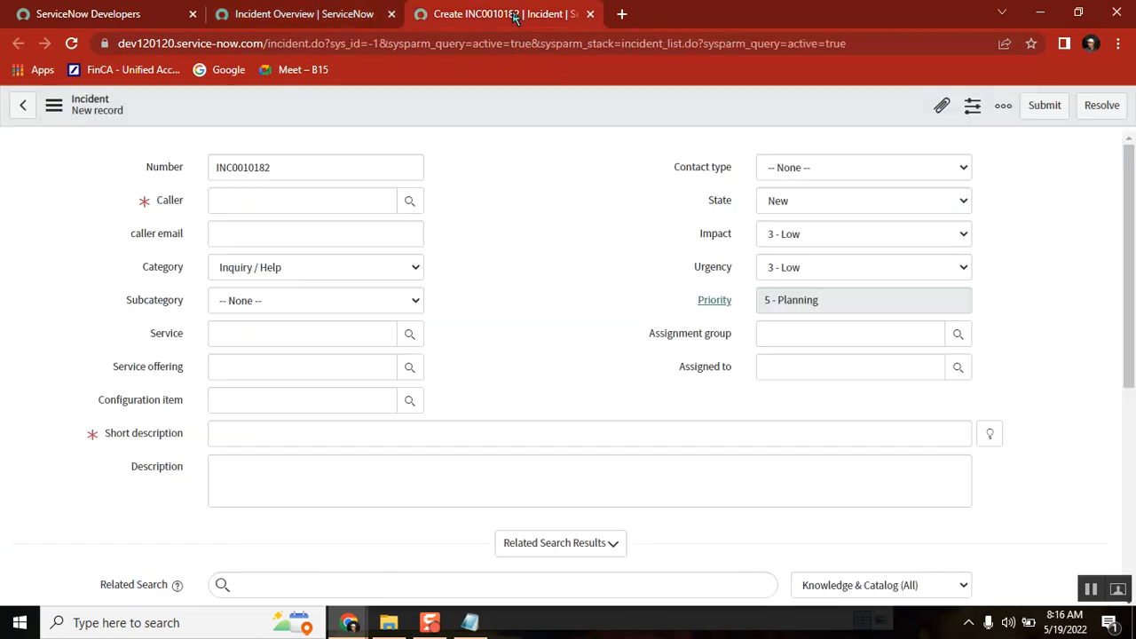
pyautogui.rightClick(495, 106)
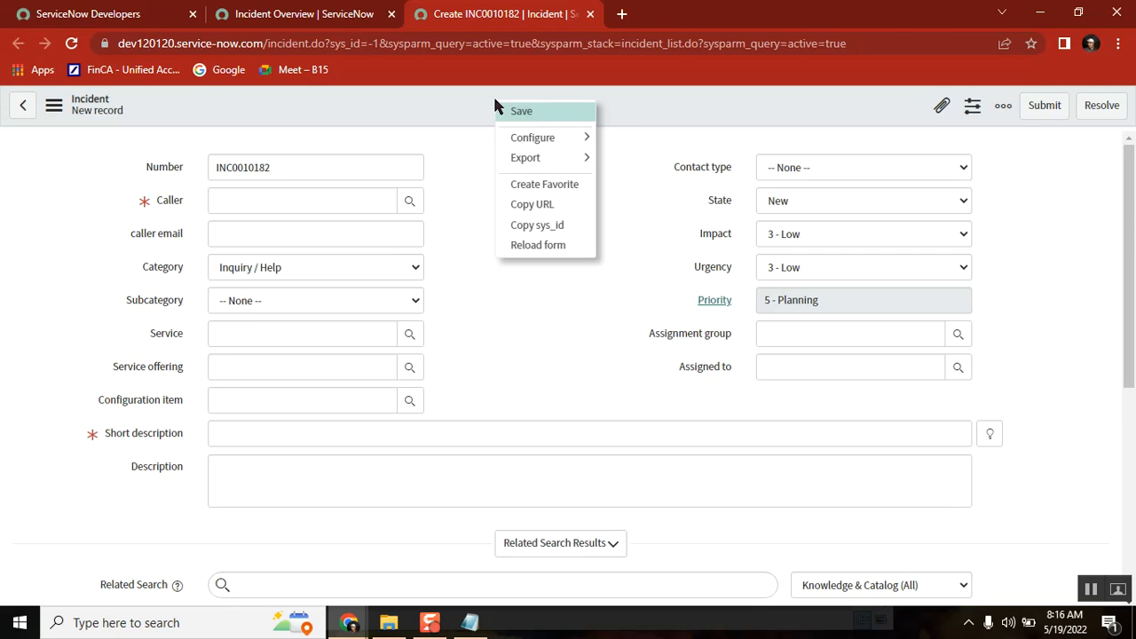
pyautogui.moveTo(562, 139)
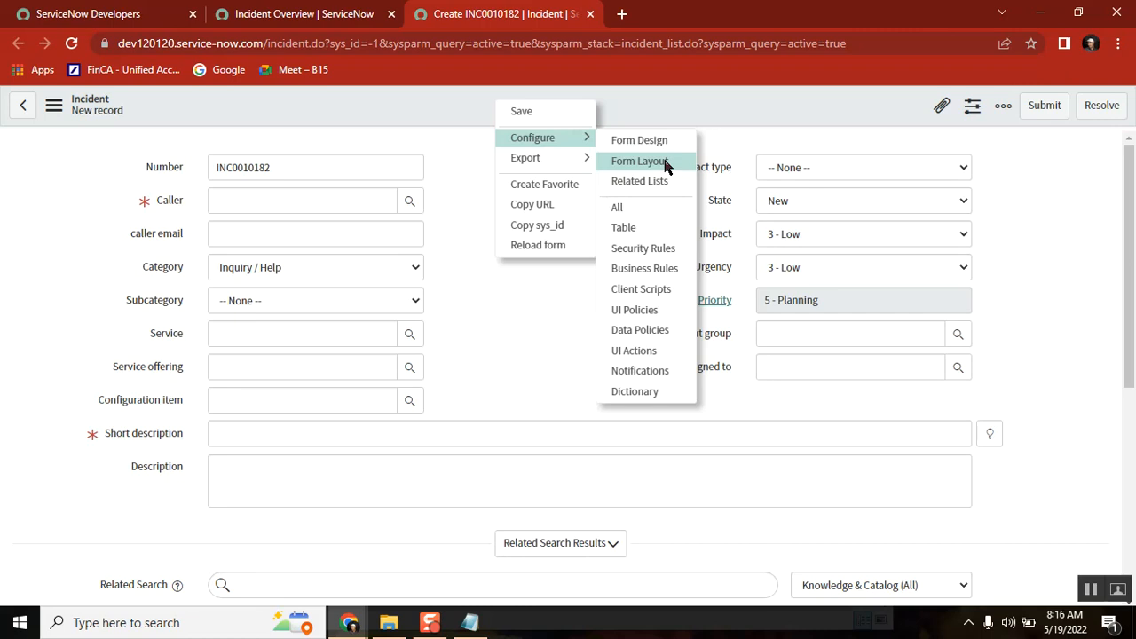
pyautogui.click(518, 305)
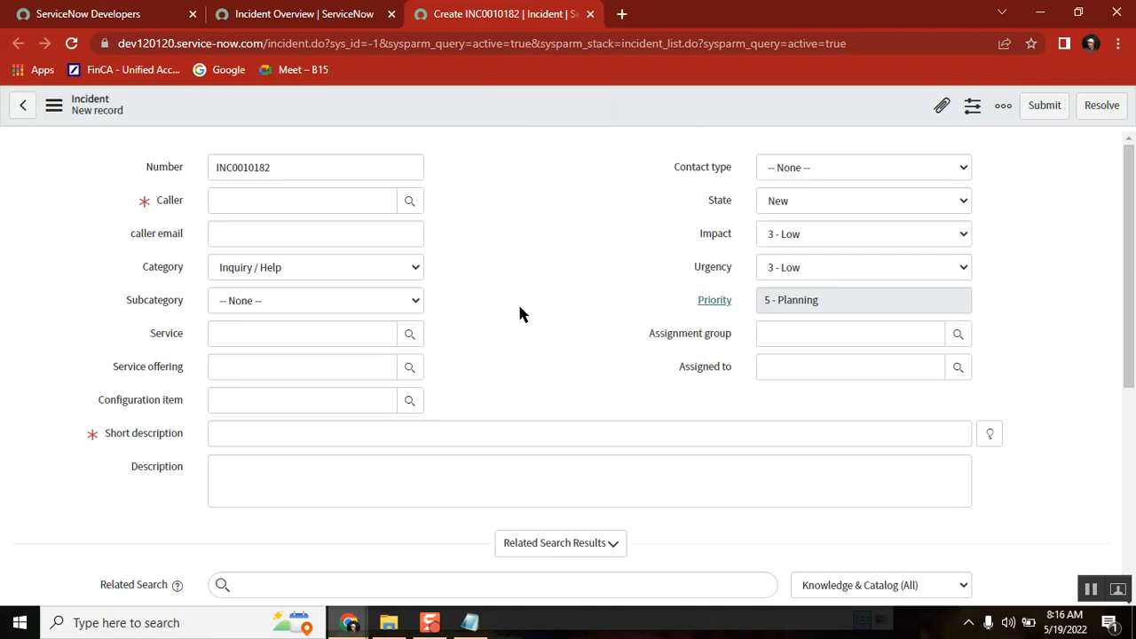
# - Check the Notepad notes, close the new incident tab in Chrome and clear the navigator filter
pyautogui.click(470, 623)
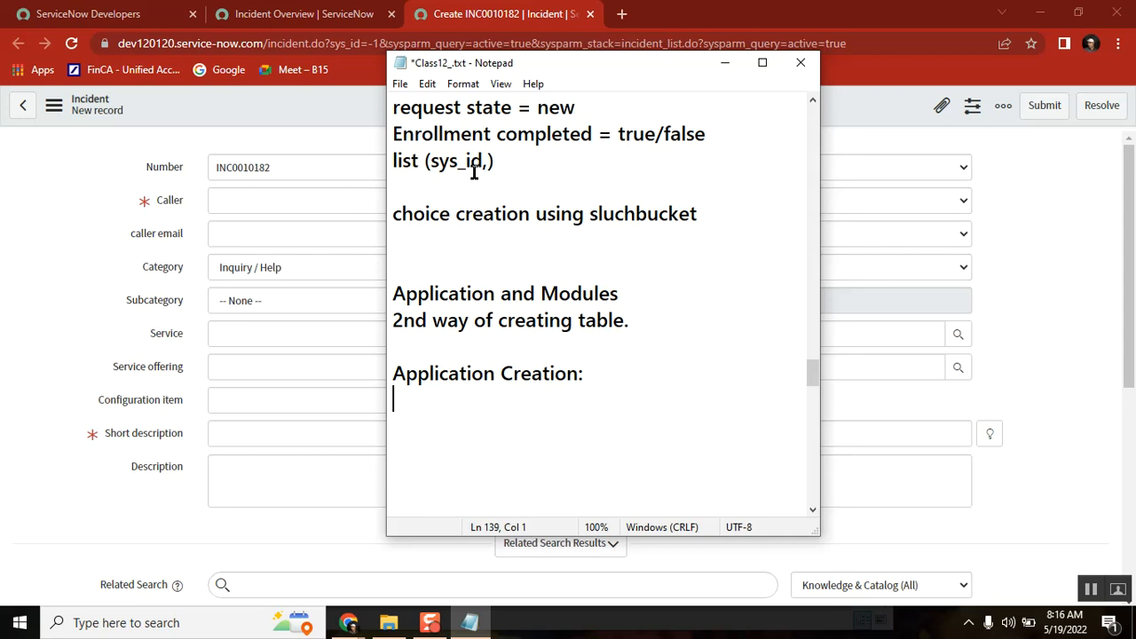
pyautogui.click(574, 15)
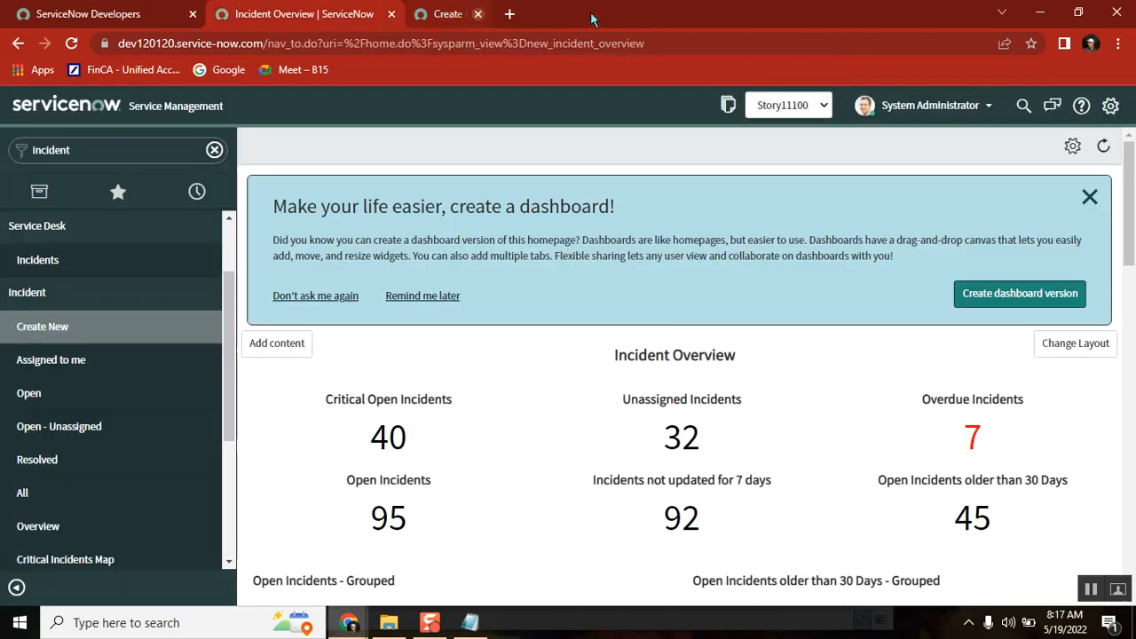
pyautogui.click(590, 14)
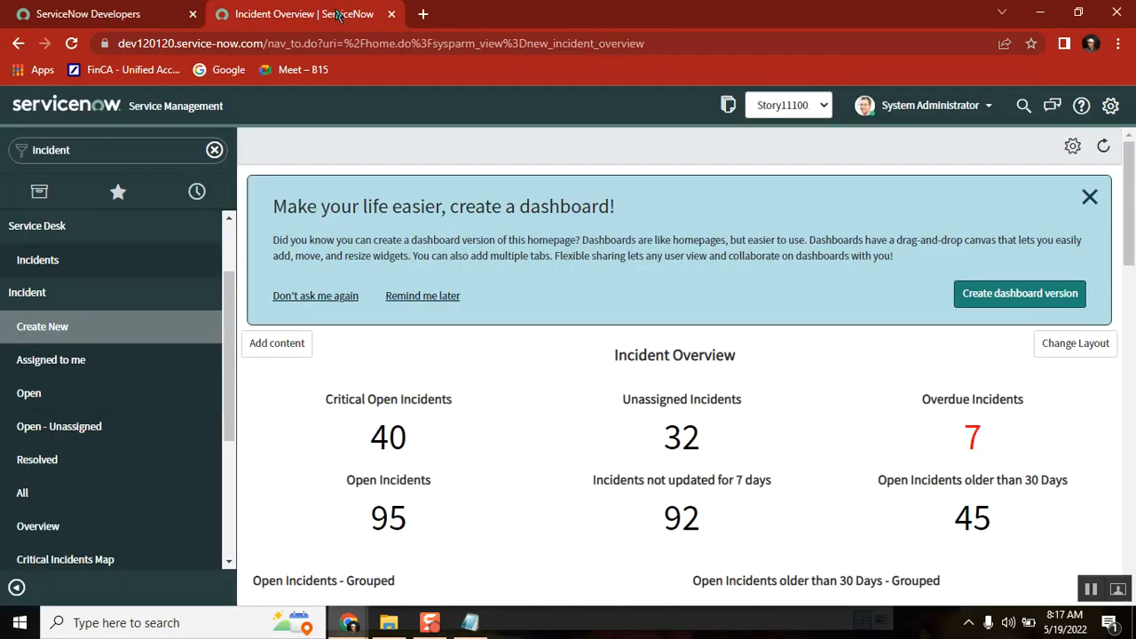
pyautogui.click(214, 150)
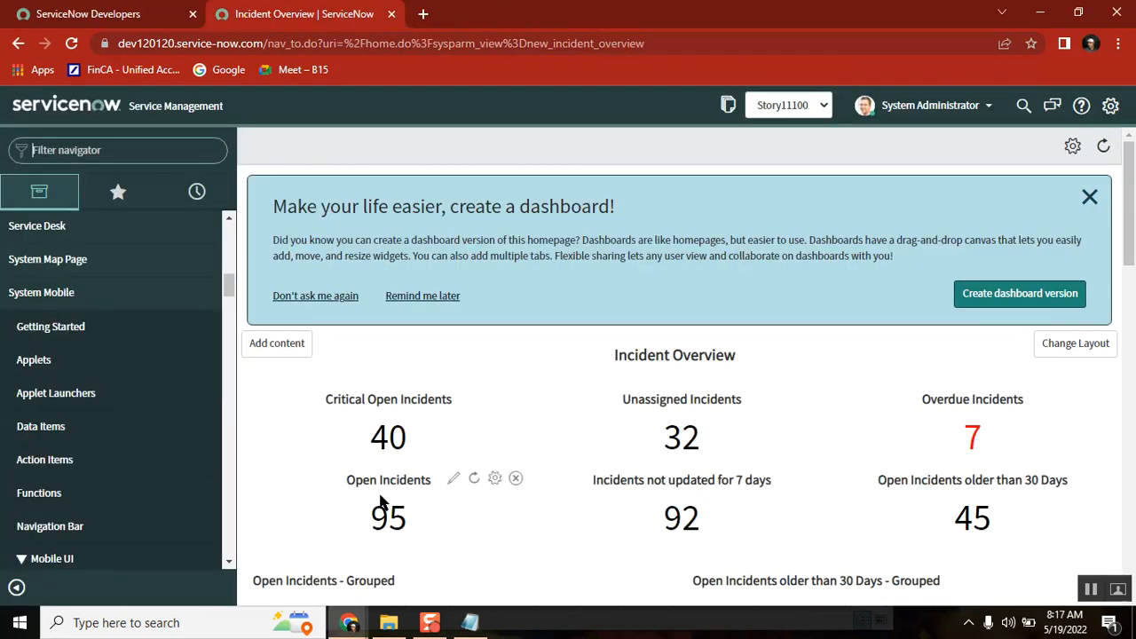
# - In the Notepad notes, add "Career Guide Request" after the "Application Creation:" heading
pyautogui.click(470, 623)
pyautogui.click(600, 375)
pyautogui.write('Creation: C')
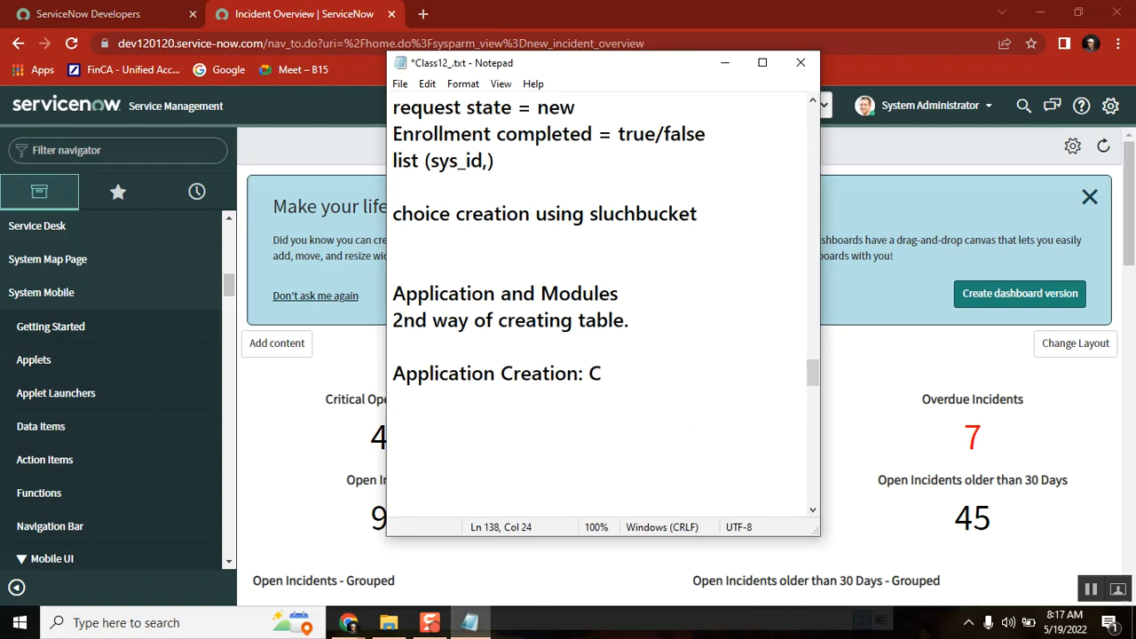
pyautogui.press('BackSpace')
pyautogui.write('arre')
pyautogui.press('BackSpace')
pyautogui.press('BackSpace')
pyautogui.write('err')
pyautogui.press('BackSpace')
pyautogui.press('BackSpace')
pyautogui.press('BackSpace')
pyautogui.write('er Gu')
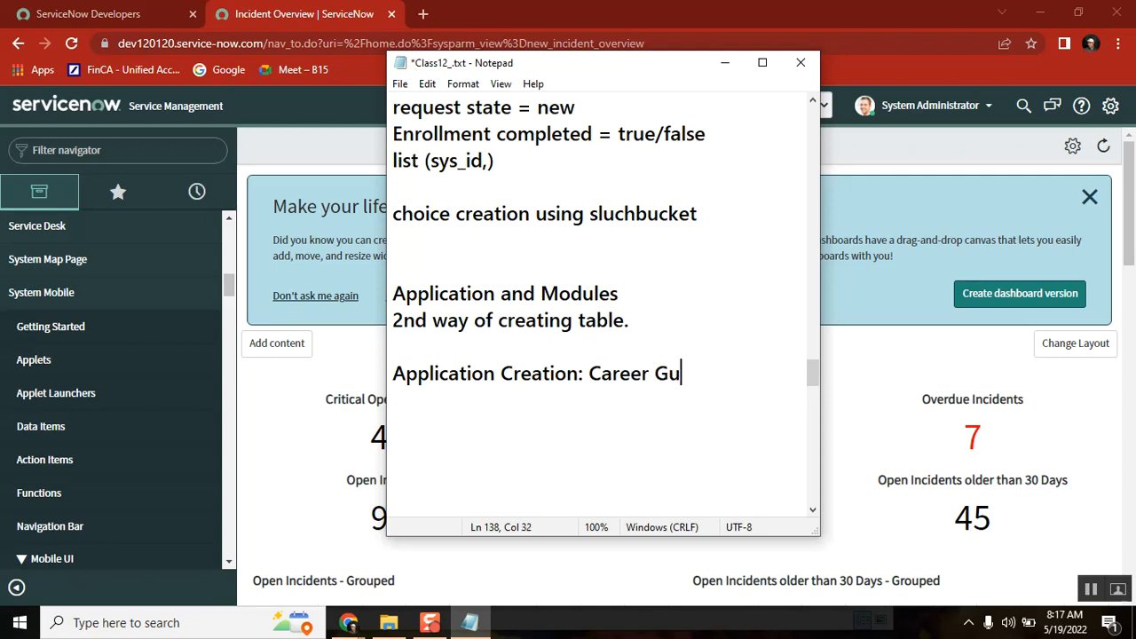
pyautogui.write('ide Request')
# - Copy the text "Career Guide Request" from the notes and place the cursor on the line below
pyautogui.hotkey('shift', 'Left')
pyautogui.hotkey('shift', 'Left')
pyautogui.hotkey('shift', 'Left')
pyautogui.hotkey('shift', 'Left')
pyautogui.hotkey('shift', 'Left')
pyautogui.hotkey('shift', 'Left')
pyautogui.hotkey('shift', 'Left')
pyautogui.hotkey('shift', 'Left')
pyautogui.hotkey('shift', 'Left')
pyautogui.hotkey('shift', 'Left')
pyautogui.hotkey('shift', 'Left')
pyautogui.hotkey('shift', 'Left')
pyautogui.hotkey('shift', 'Left')
pyautogui.hotkey('shift', 'Left')
pyautogui.hotkey('shift', 'Left')
pyautogui.hotkey('shift', 'Left')
pyautogui.hotkey('shift', 'Left')
pyautogui.hotkey('shift', 'Left')
pyautogui.hotkey('shift', 'Left')
pyautogui.hotkey('shift', 'Left')
pyautogui.hotkey('ctrl', 'c')
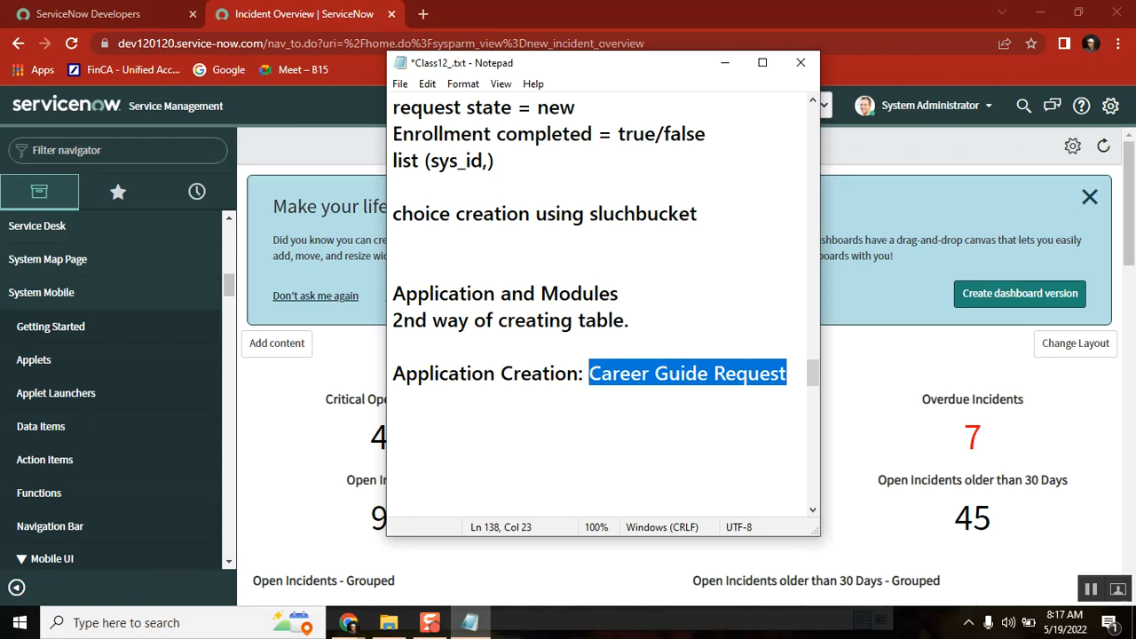
pyautogui.click(408, 401)
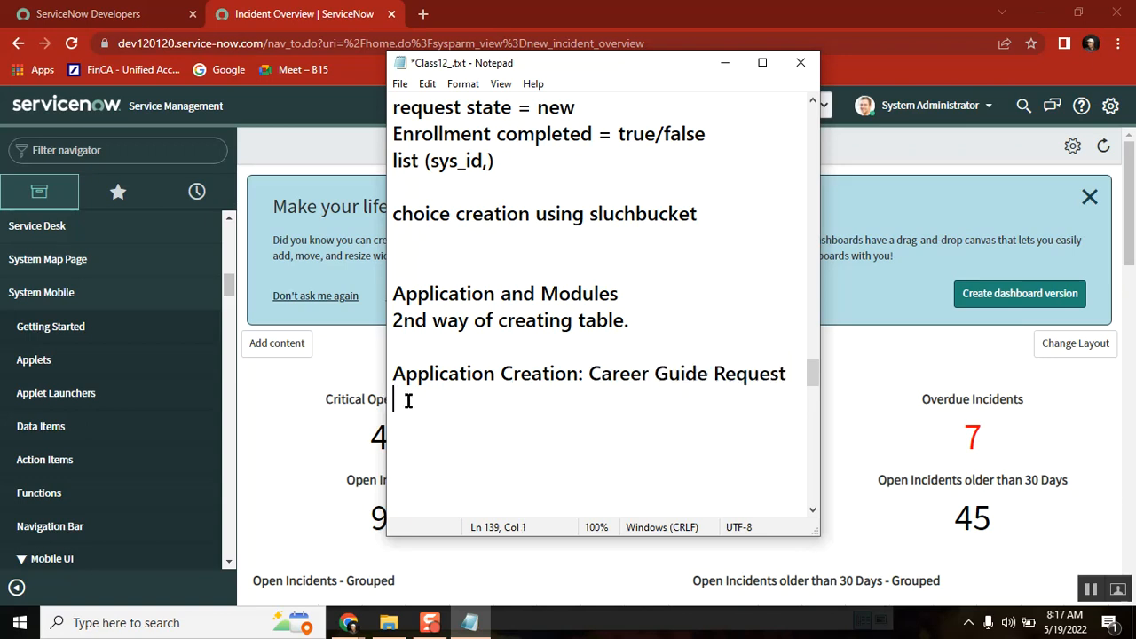
# - In ServiceNow, filter the navigator by "application m" and open Application Menus under System Definition
pyautogui.click(148, 150)
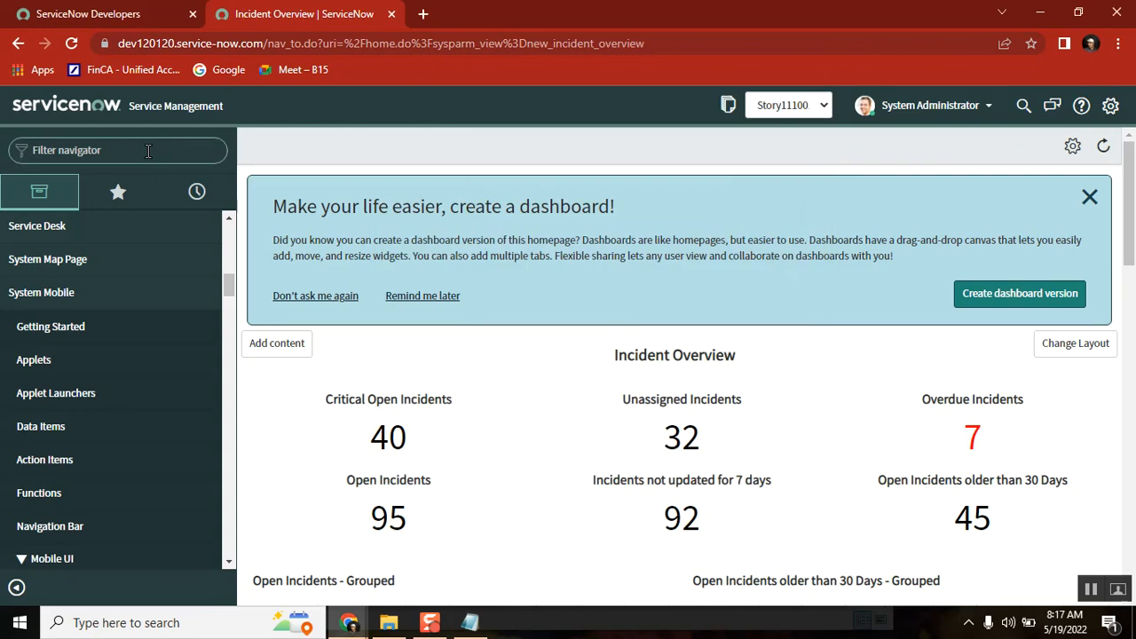
pyautogui.write('applica')
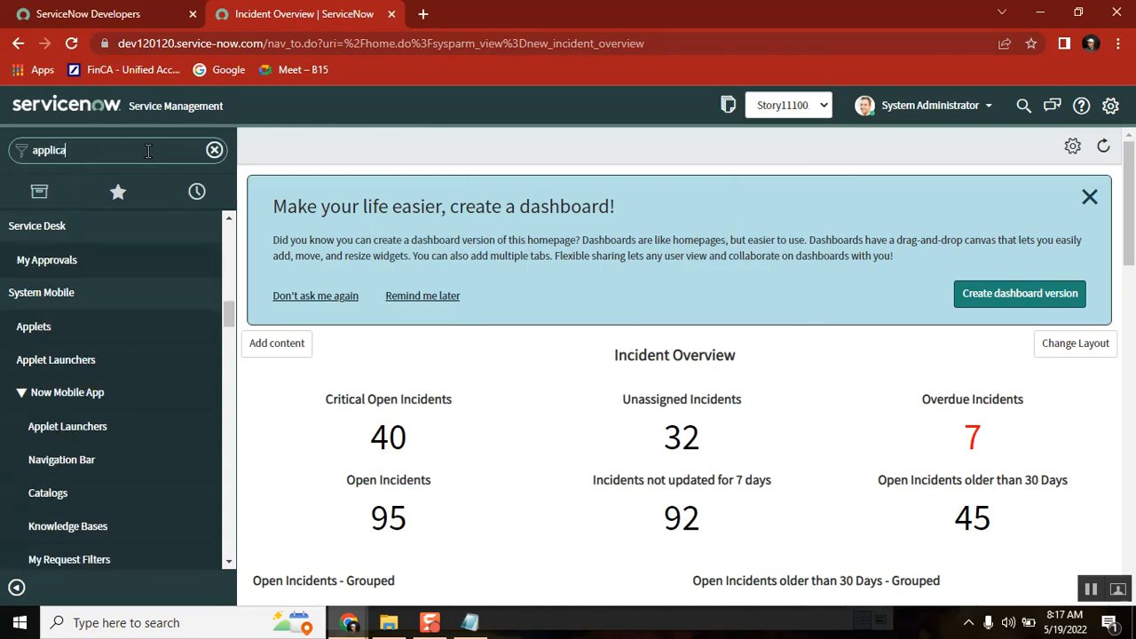
pyautogui.write('tion m')
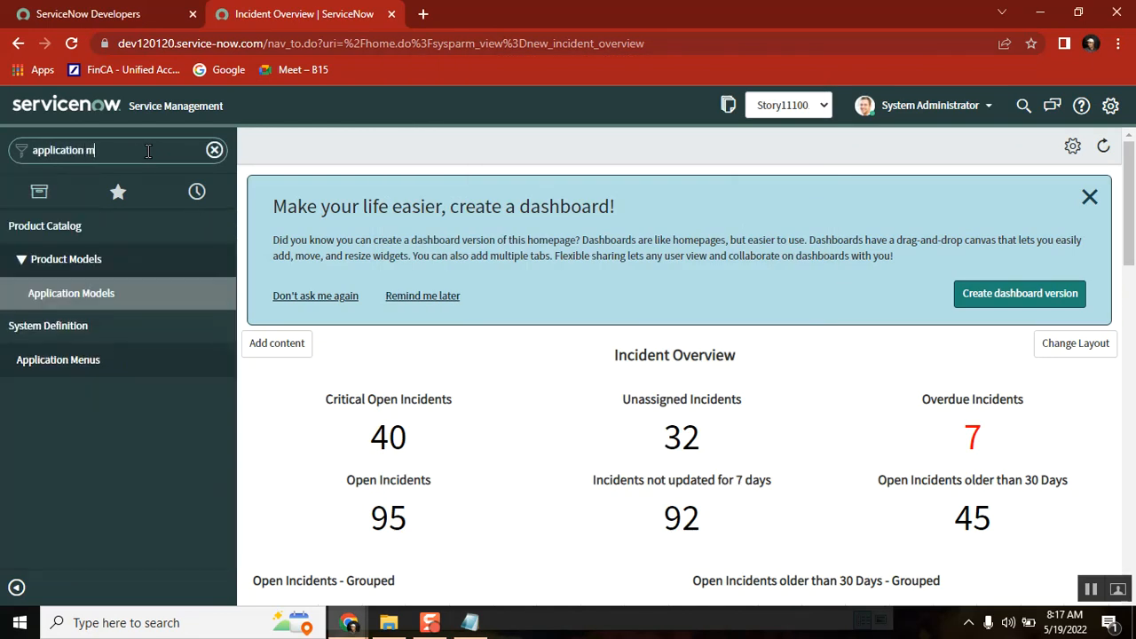
pyautogui.click(75, 364)
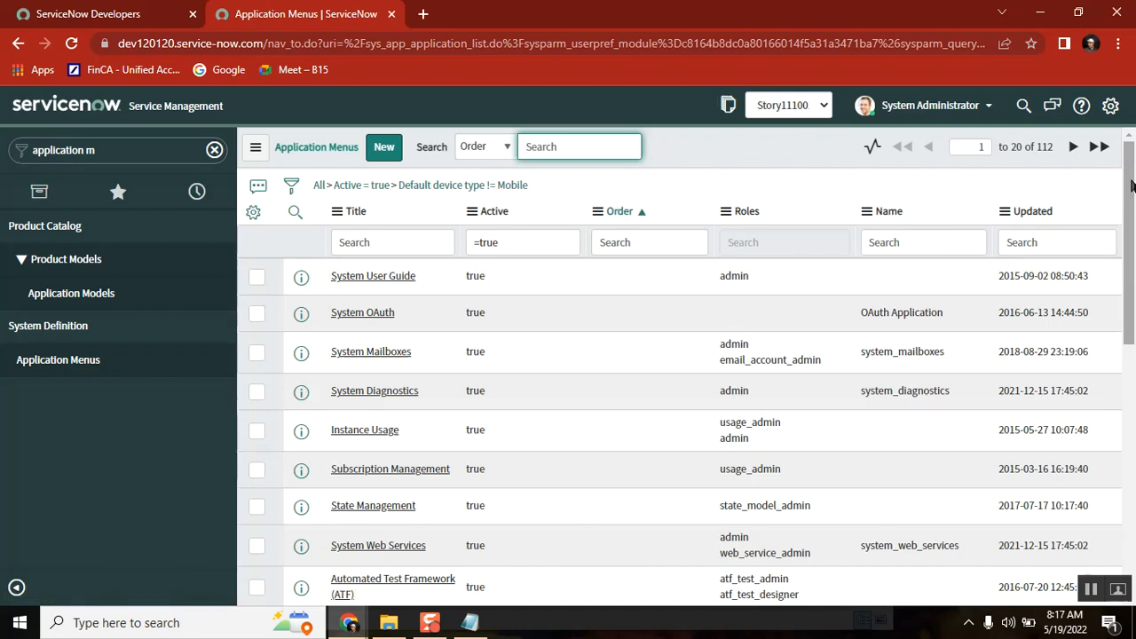
# - Look over the Application Menus list and show only the records matching Active = true
pyautogui.moveTo(1133, 187); pyautogui.dragTo(1133, 151)
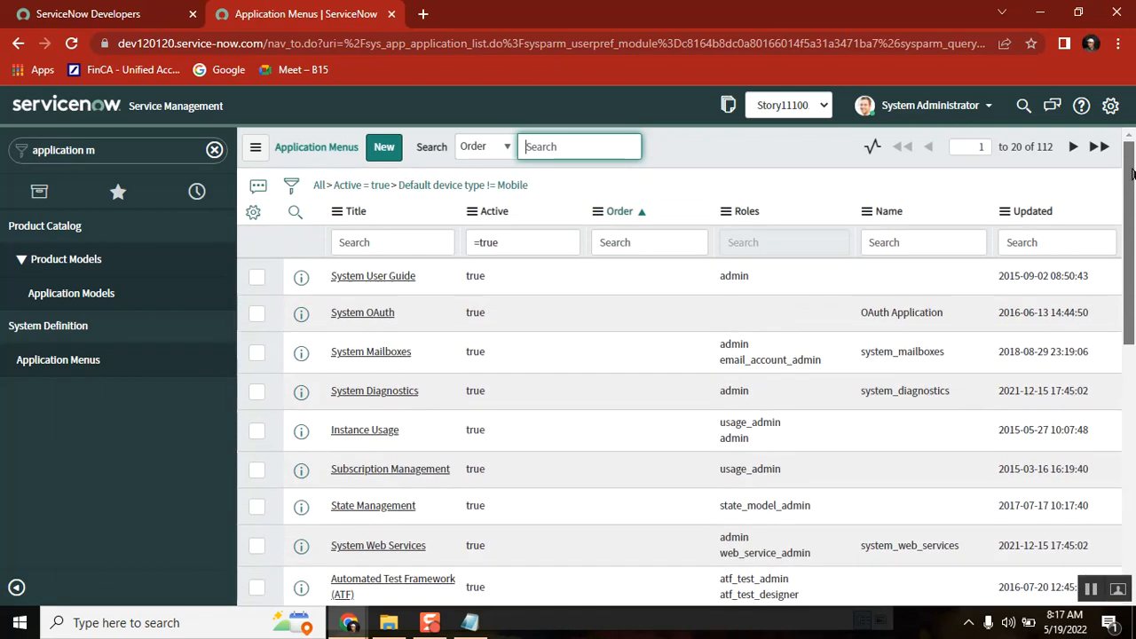
pyautogui.rightClick(469, 275)
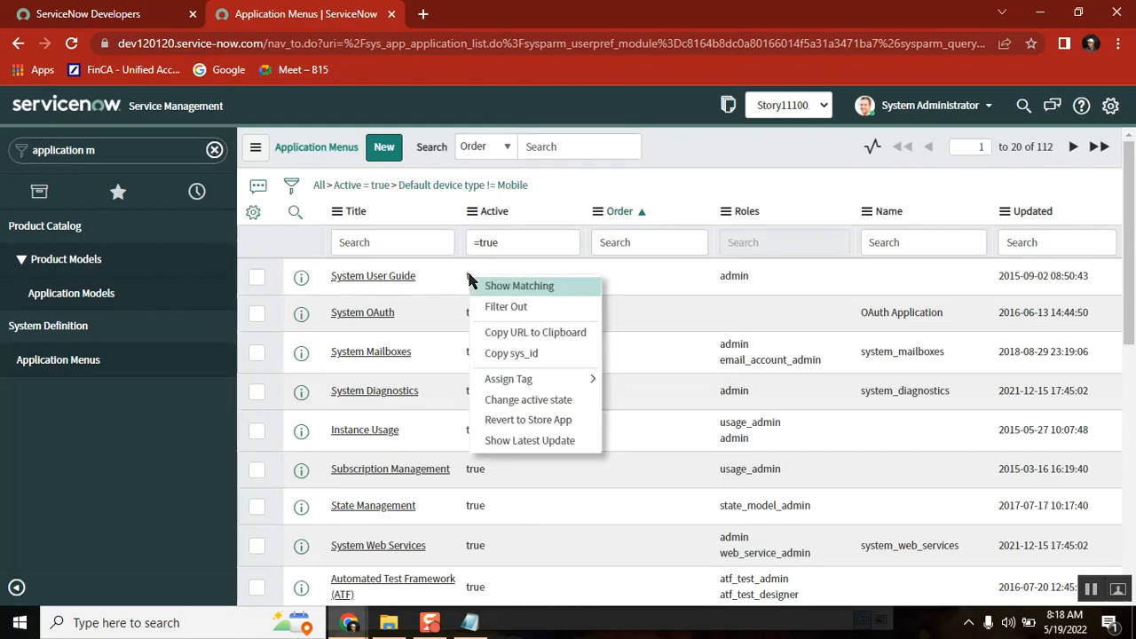
pyautogui.click(524, 286)
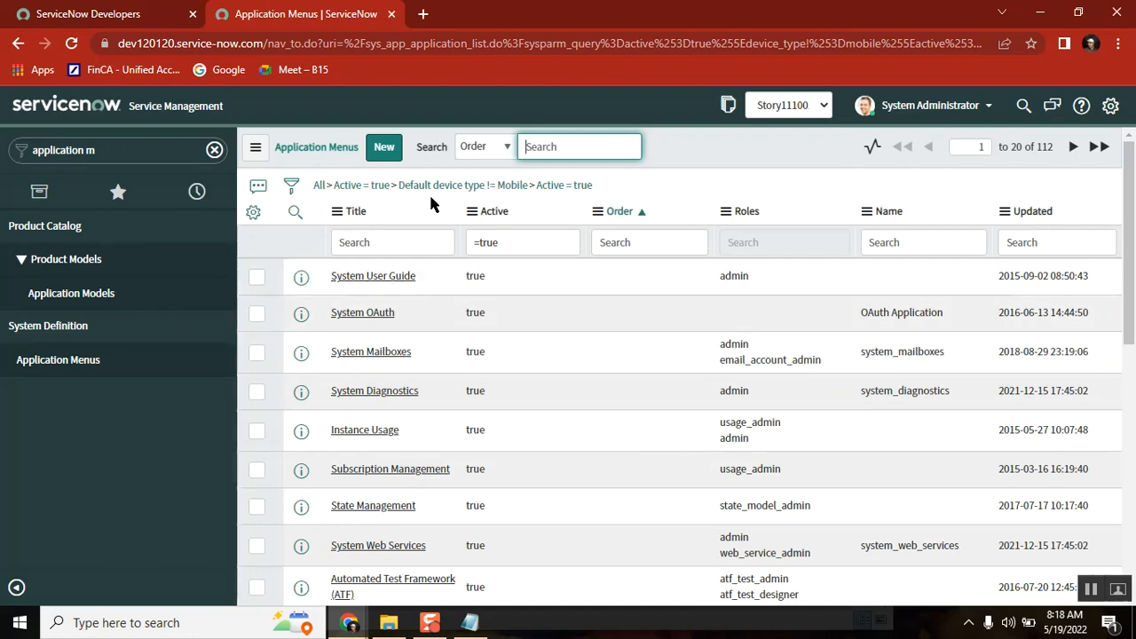
# - Start a new application menu record and paste "Career Guide Request" as its title
pyautogui.click(385, 149)
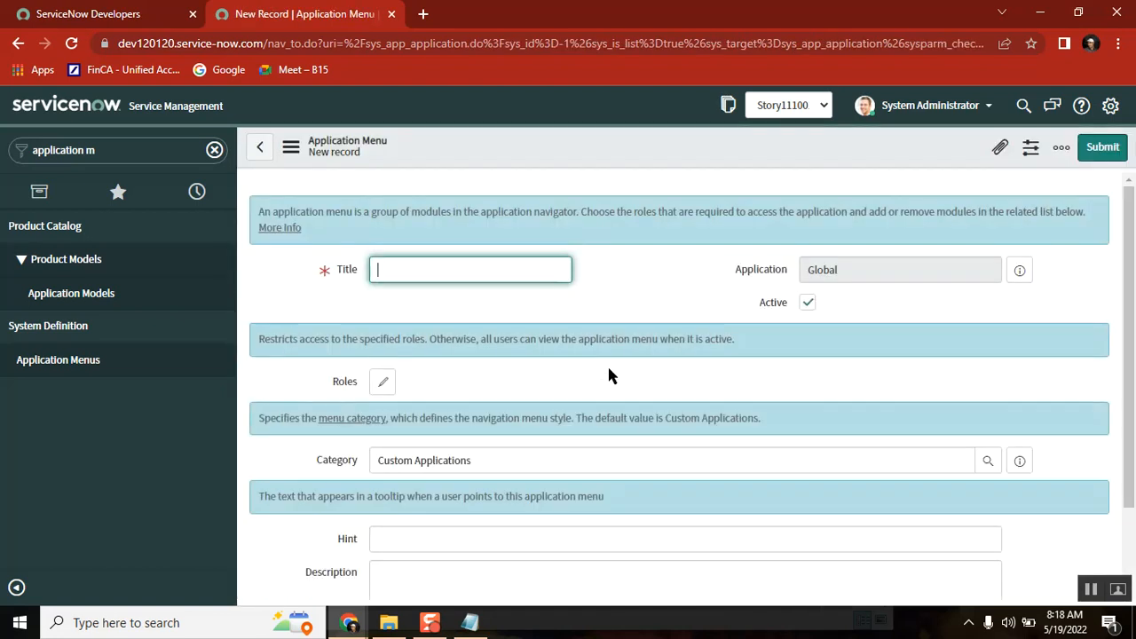
pyautogui.hotkey('ctrl', 'v')
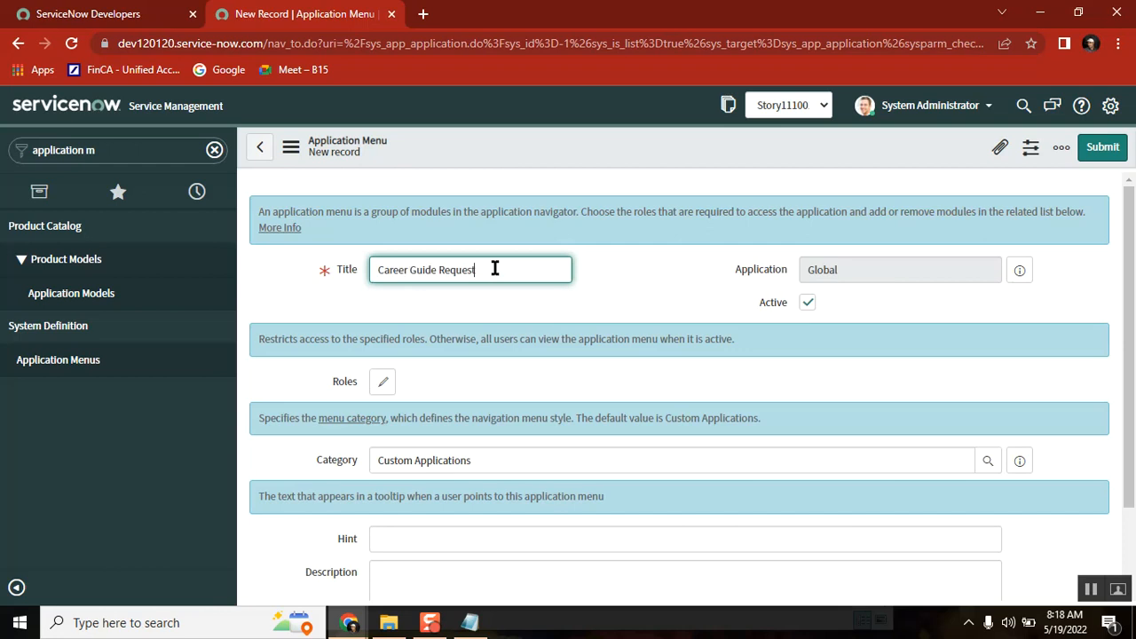
# - Add the itil role to the application menu's roles, remove it again and close the role selection
pyautogui.click(383, 382)
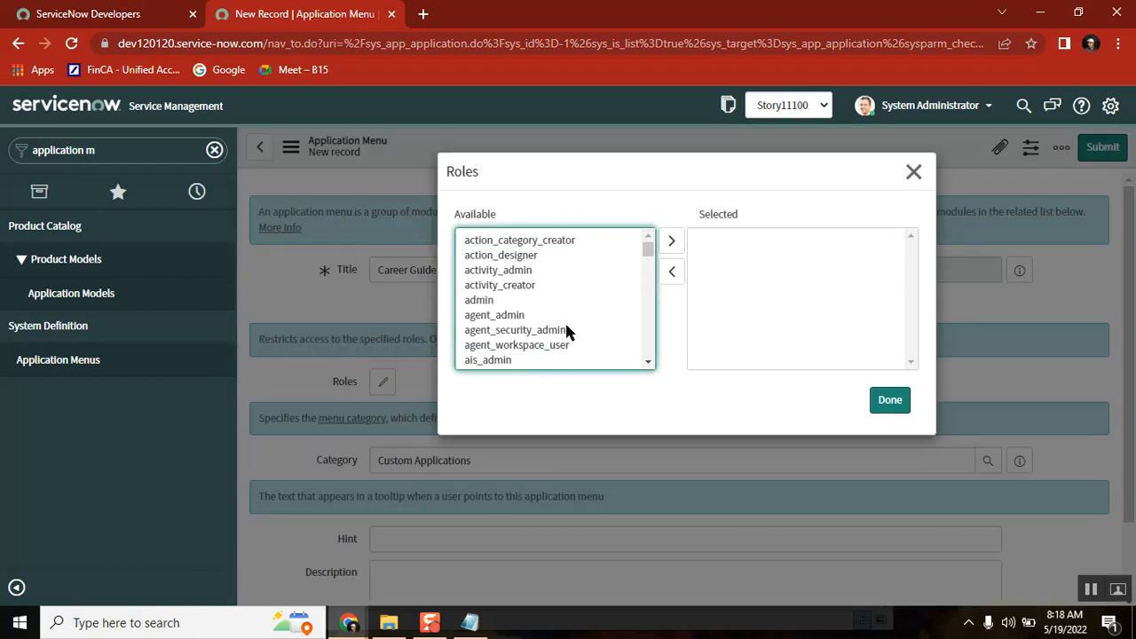
pyautogui.click(512, 345)
pyautogui.press('i')
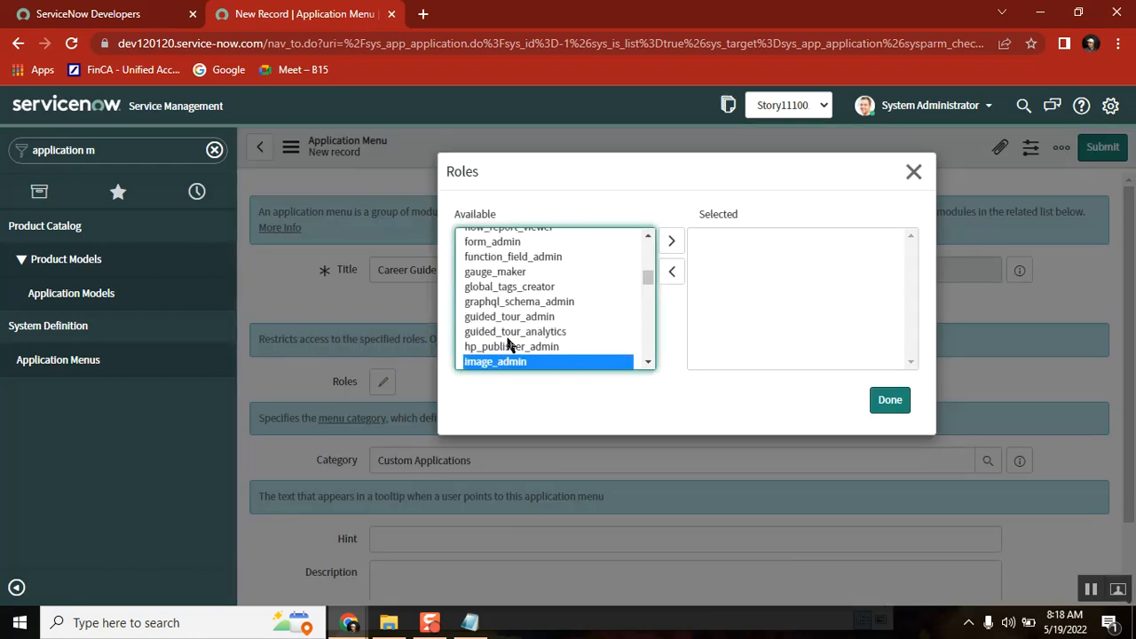
pyautogui.press('Down')
pyautogui.press('Down')
pyautogui.press('Down')
pyautogui.press('Down')
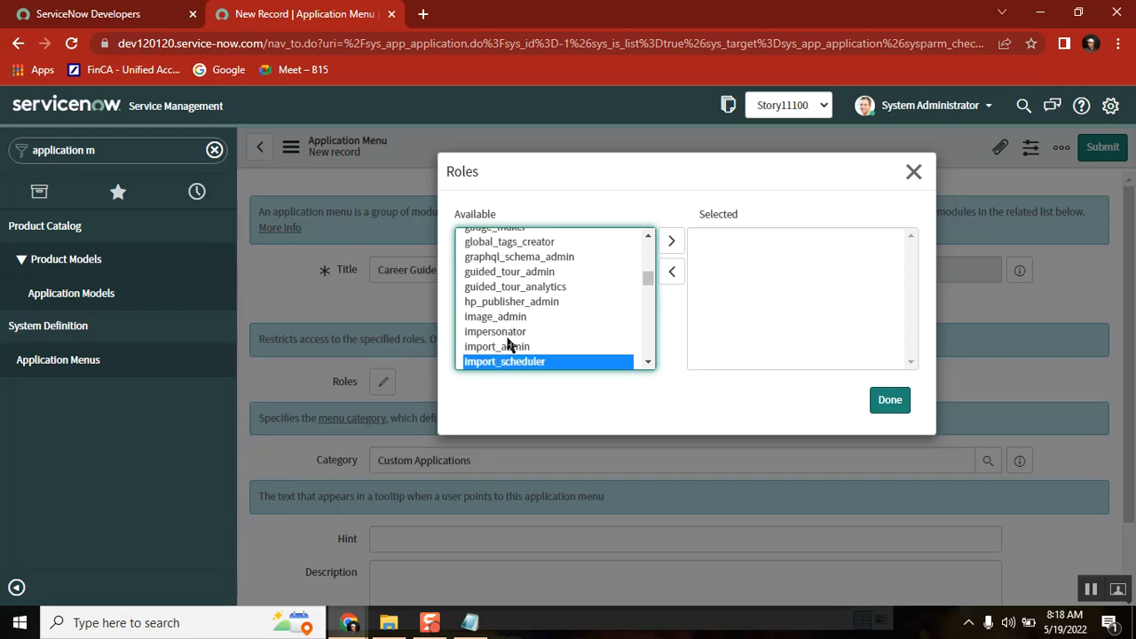
pyautogui.press('Down')
pyautogui.press('Down')
pyautogui.press('Down')
pyautogui.press('Down')
pyautogui.press('Down')
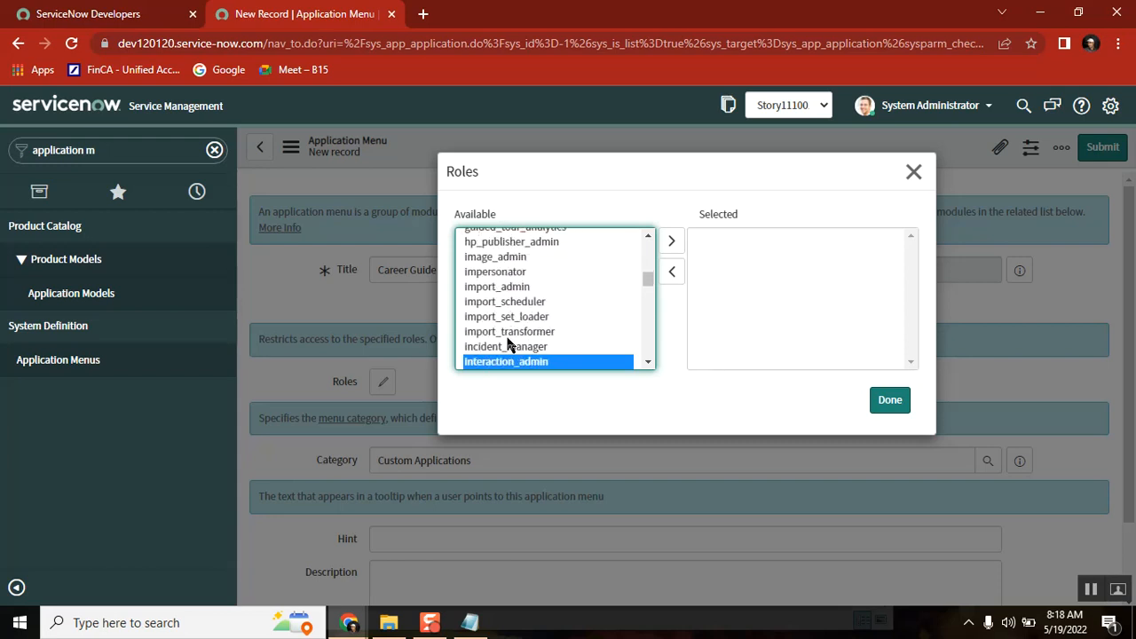
pyautogui.press('Down')
pyautogui.press('Down')
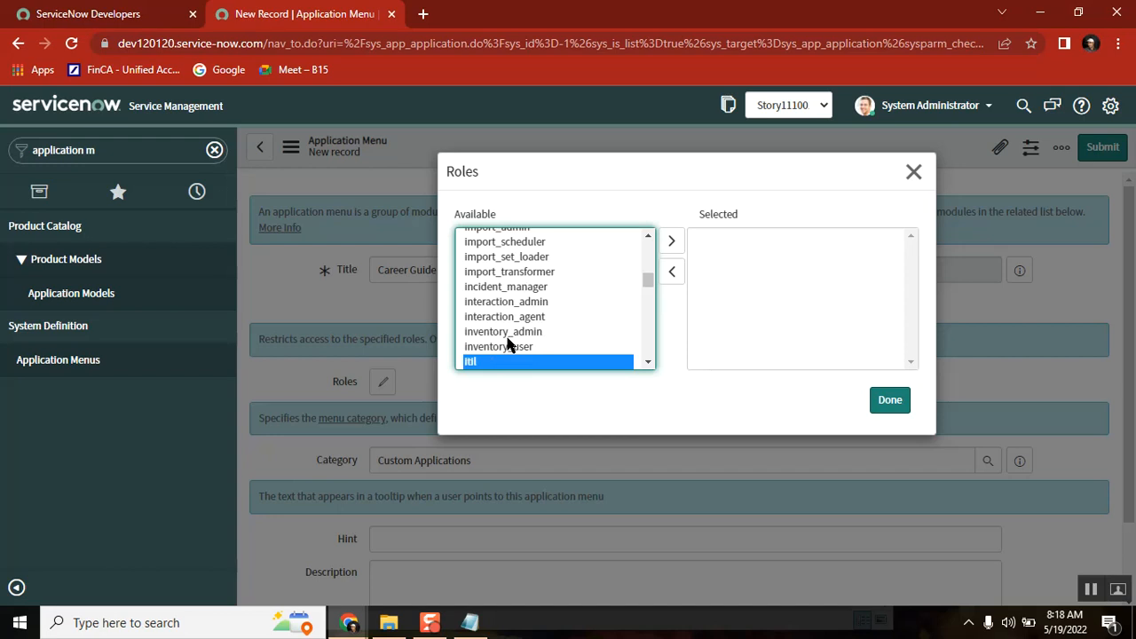
pyautogui.click(672, 241)
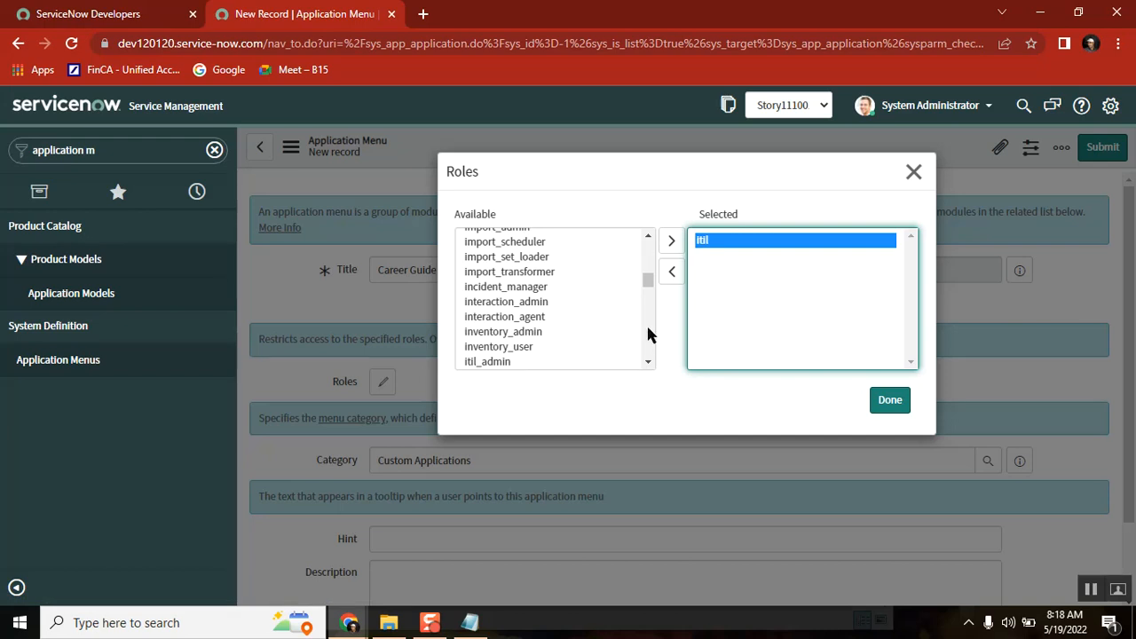
pyautogui.click(672, 272)
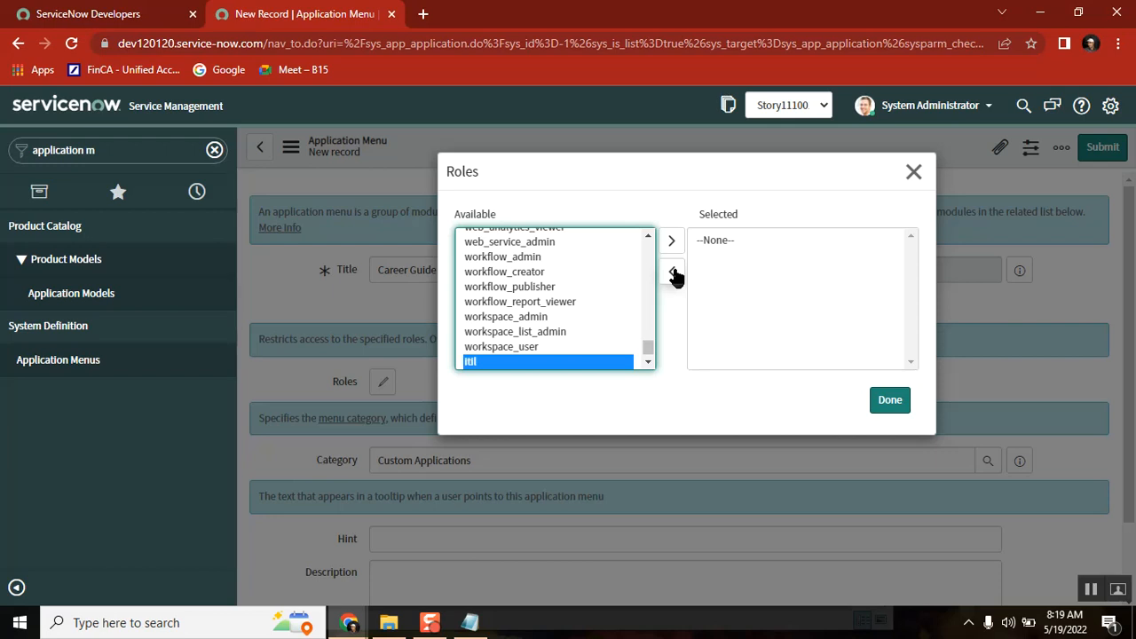
pyautogui.click(888, 401)
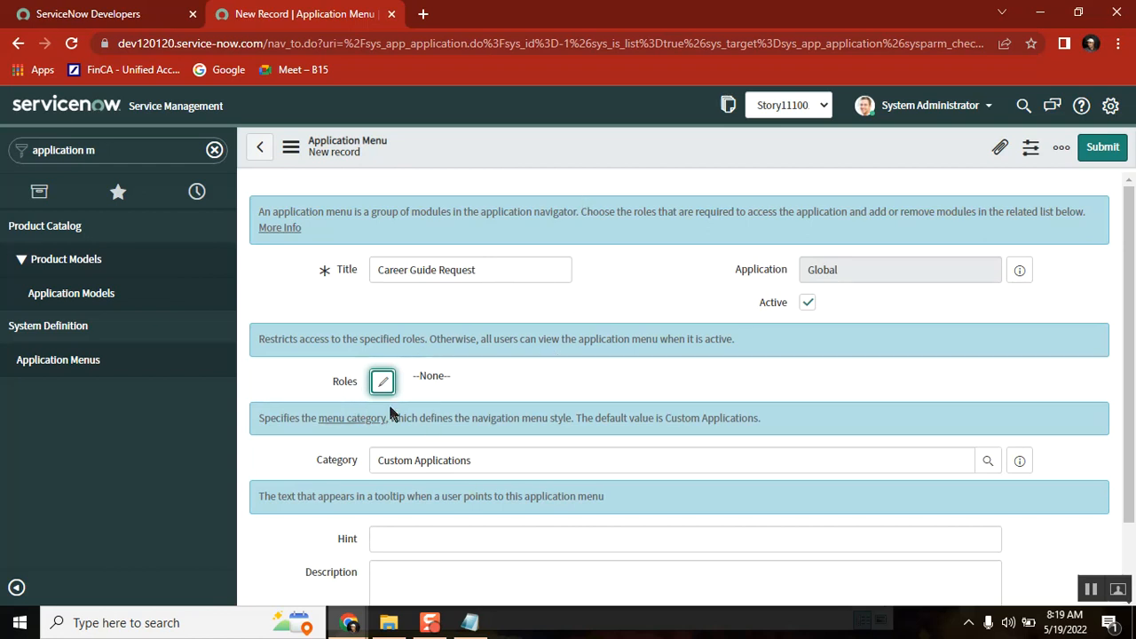
pyautogui.click(352, 381)
pyautogui.doubleClick(345, 383)
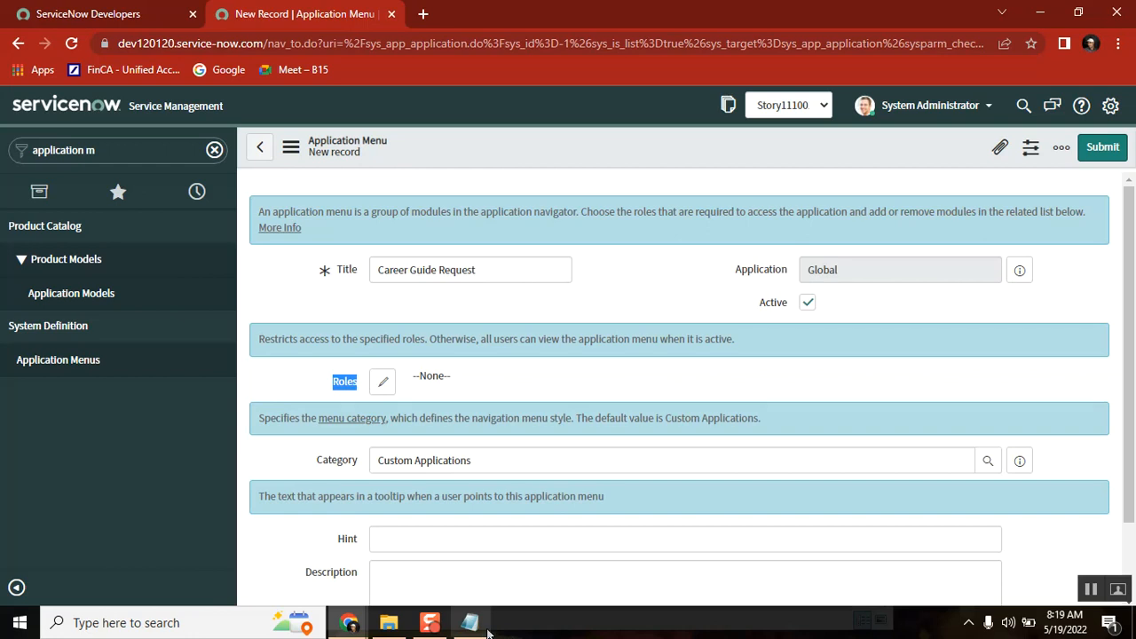
pyautogui.moveTo(470, 621)
pyautogui.click(470, 542)
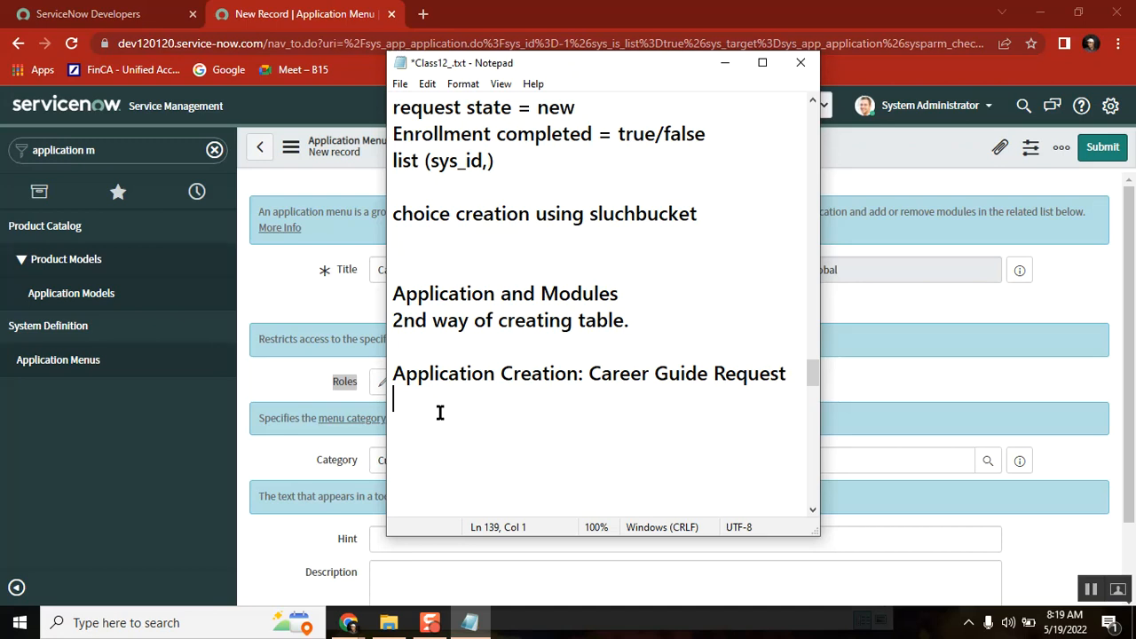
pyautogui.click(298, 274)
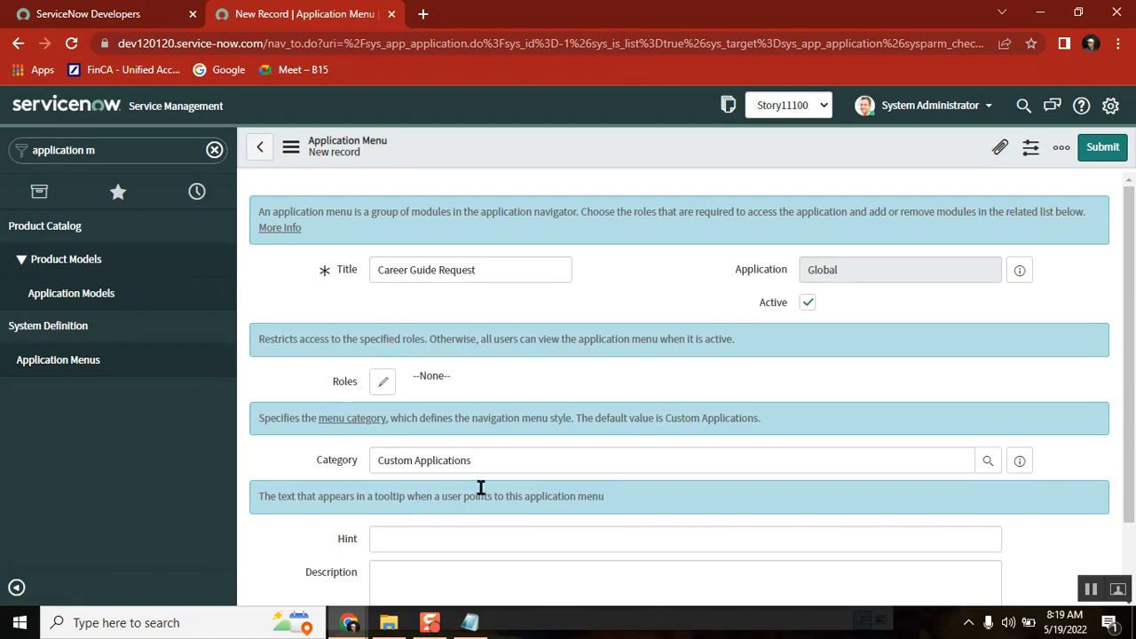
# - Enter "This is career guidanc application" as the application menu's hint and save the record without leaving it
pyautogui.scroll(-2, 1130, 566)
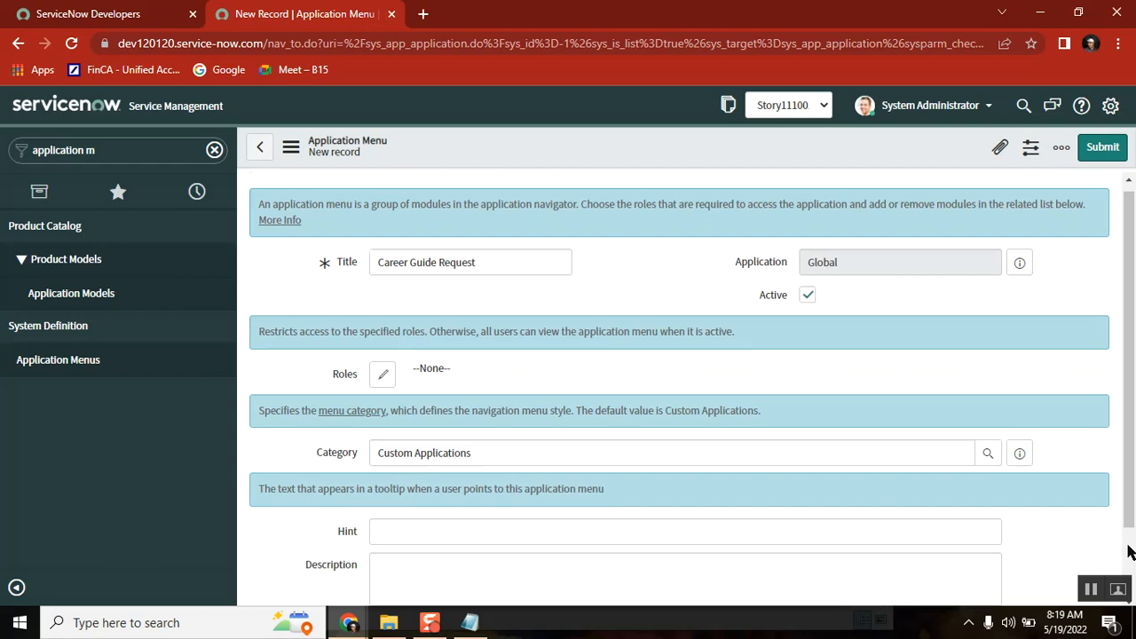
pyautogui.scroll(2, 1130, 204)
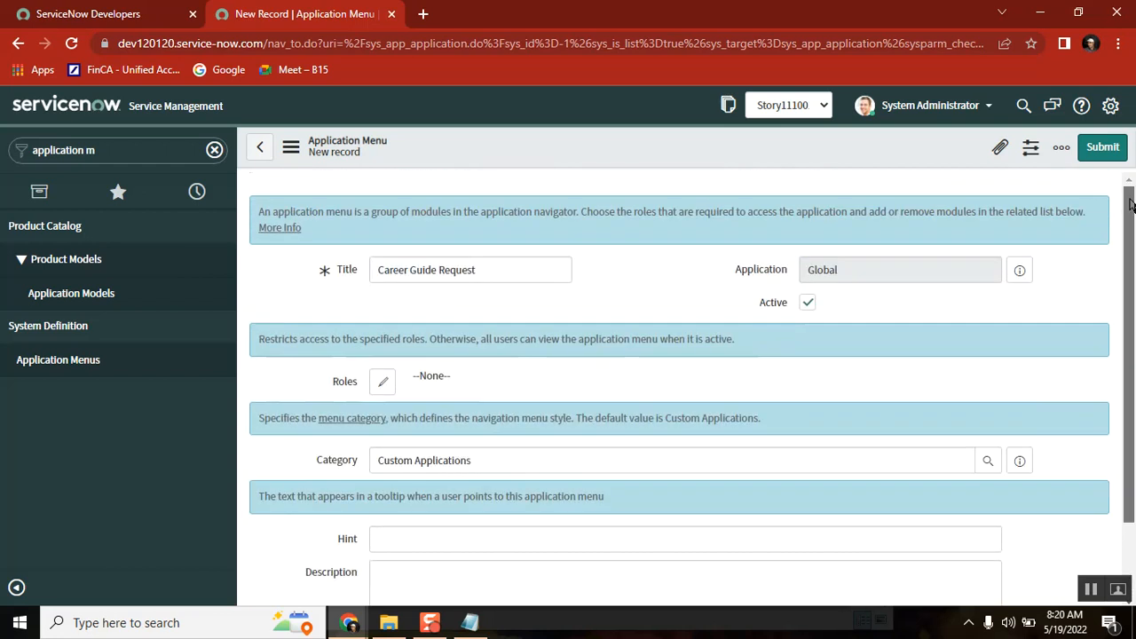
pyautogui.click(543, 542)
pyautogui.write('This')
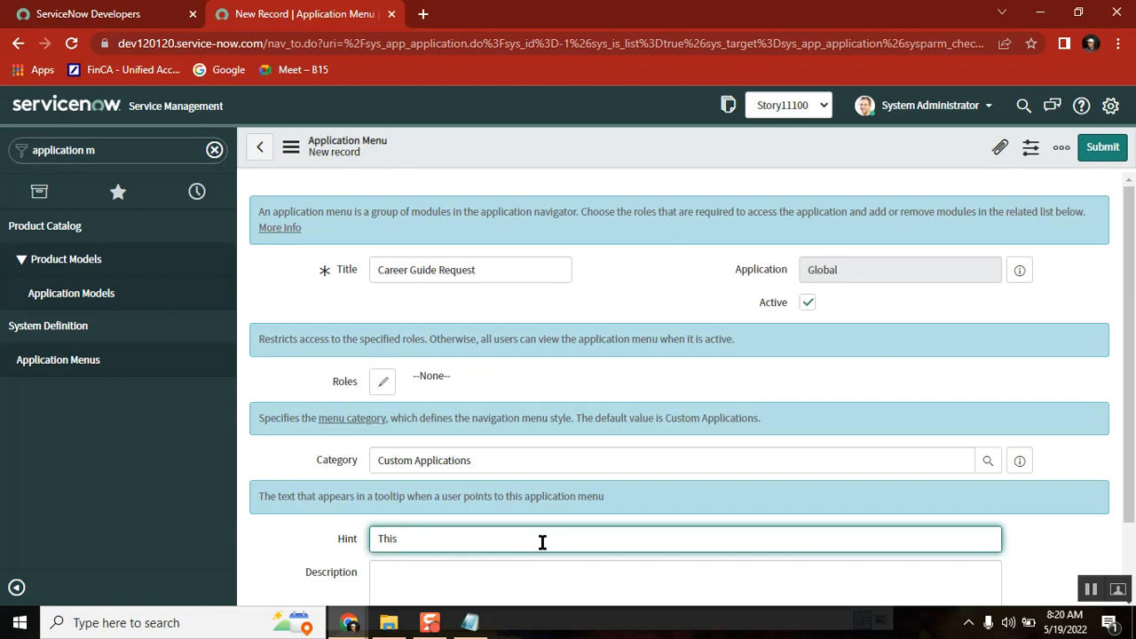
pyautogui.write('is career rguidanc application')
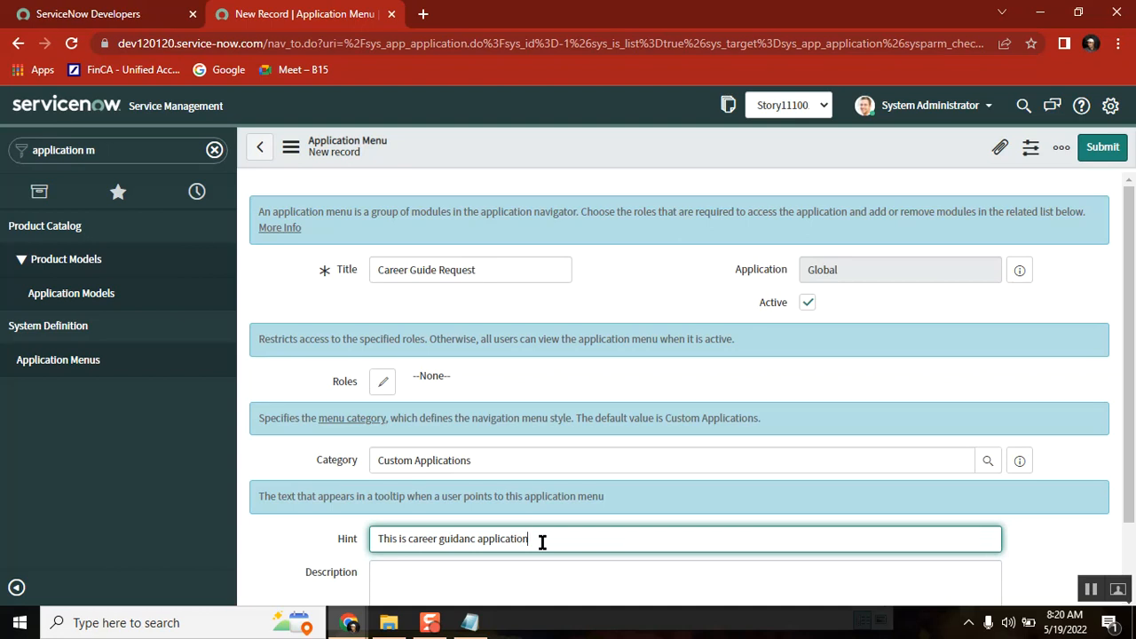
pyautogui.rightClick(571, 148)
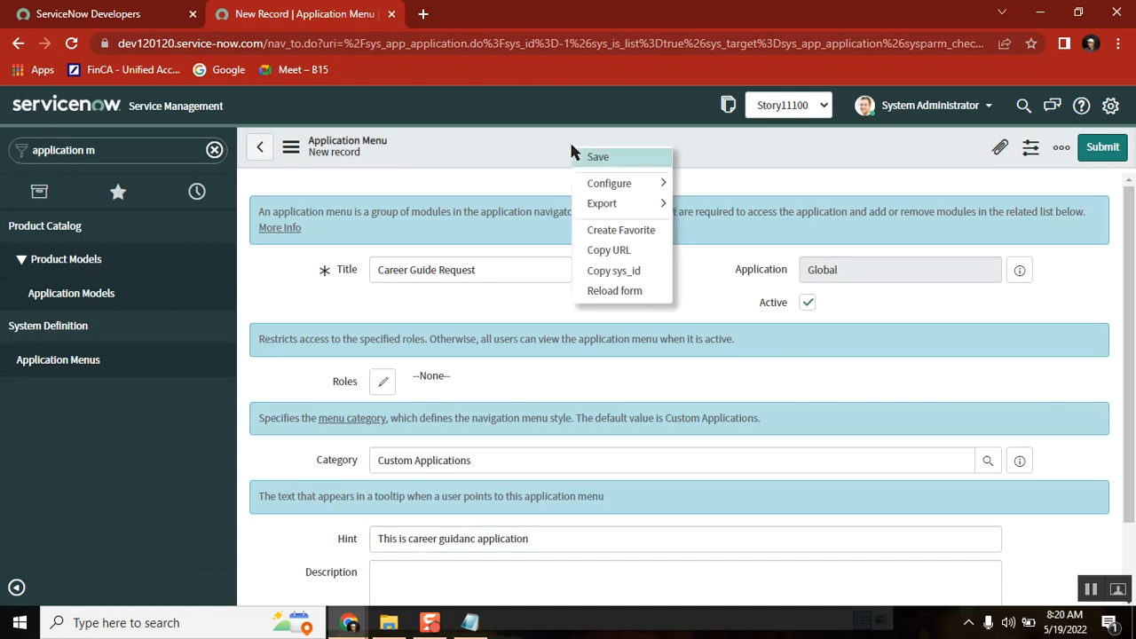
pyautogui.click(630, 160)
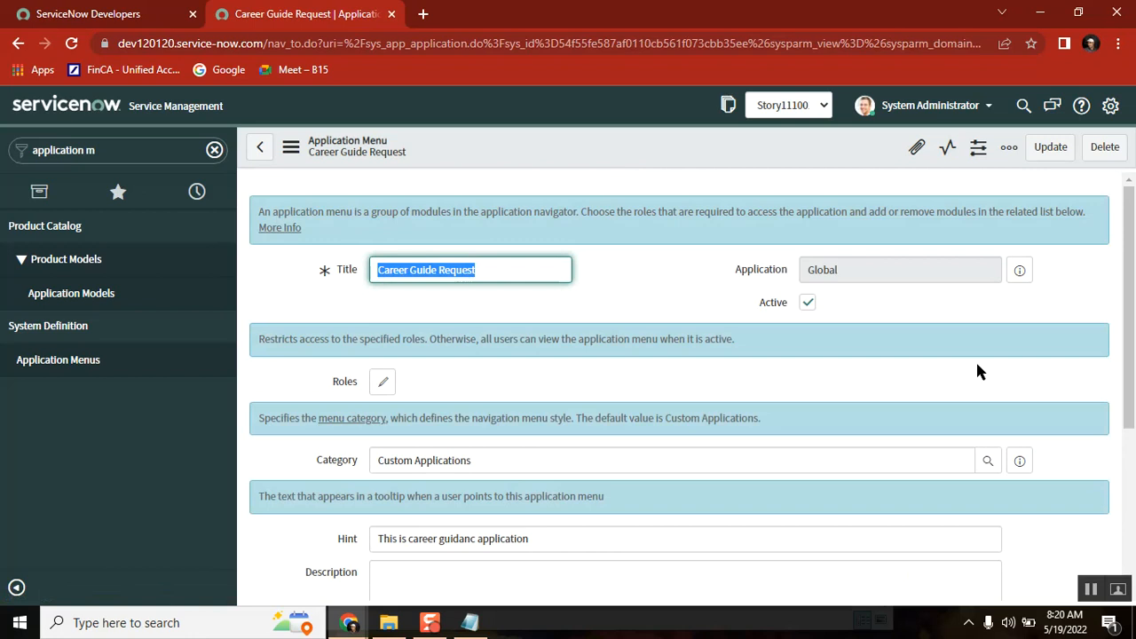
# - Clear the navigator filter, reload the page and search the navigator for "caree"
pyautogui.moveTo(1132, 259)
pyautogui.mouseDown()
pyautogui.moveTo(1134, 462)
pyautogui.moveTo(1114, 251)
pyautogui.mouseUp()
pyautogui.click(214, 150)
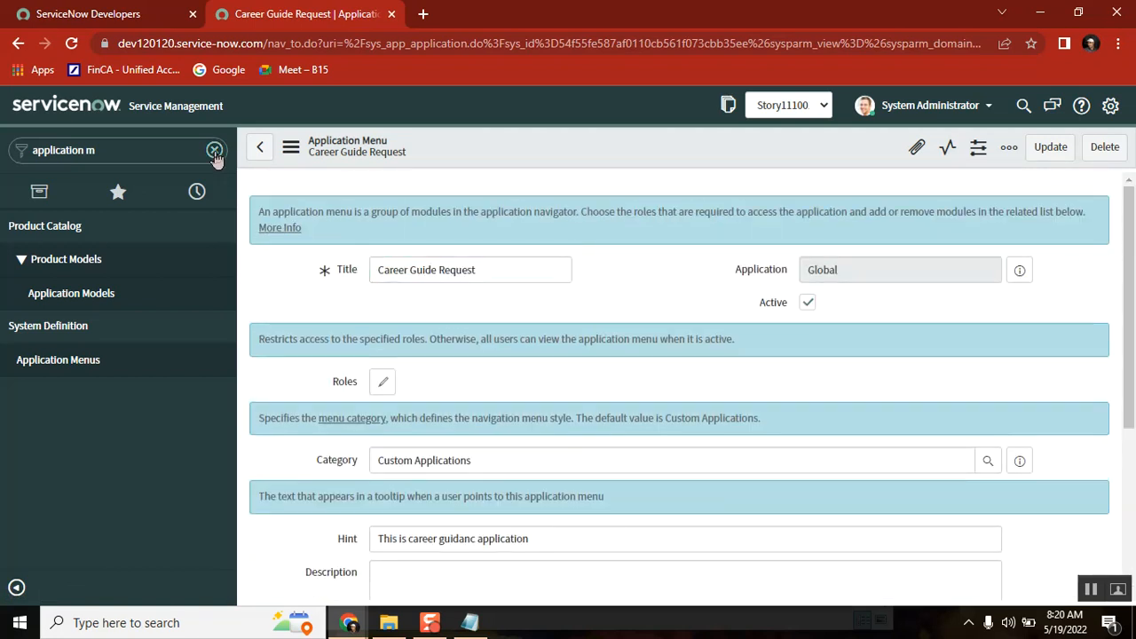
pyautogui.click(72, 43)
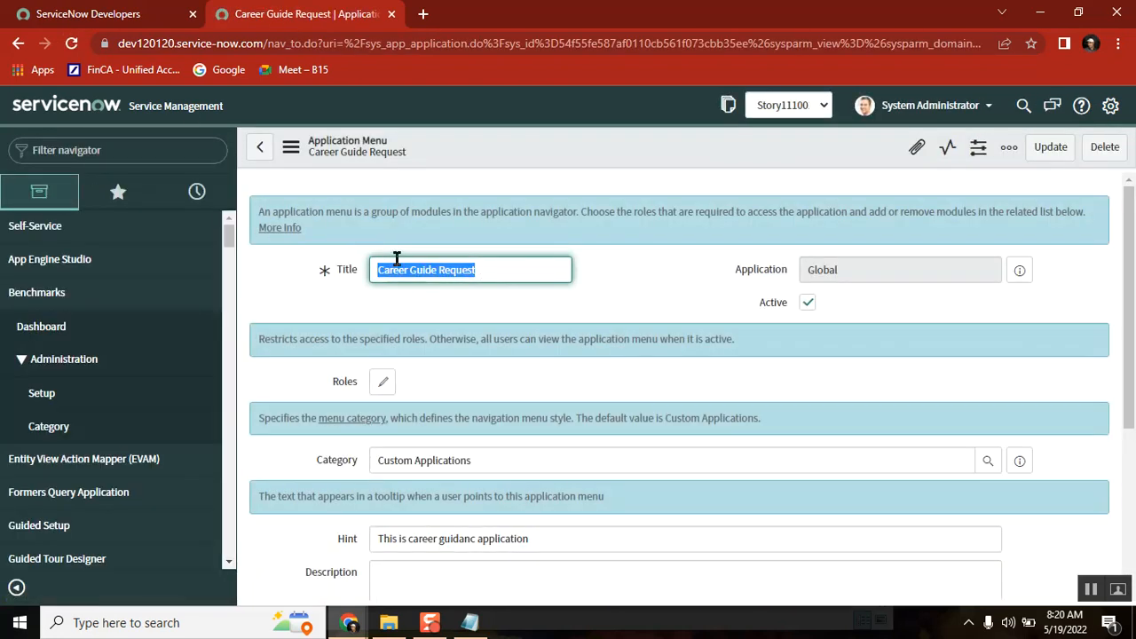
pyautogui.click(22, 293)
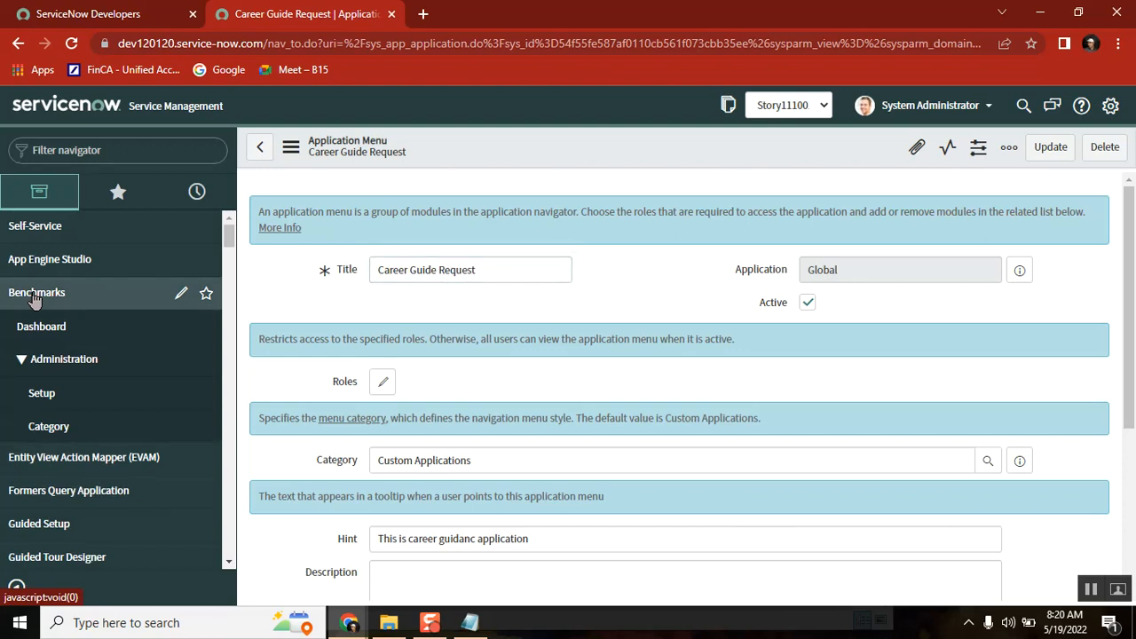
pyautogui.click(117, 150)
pyautogui.write('caree')
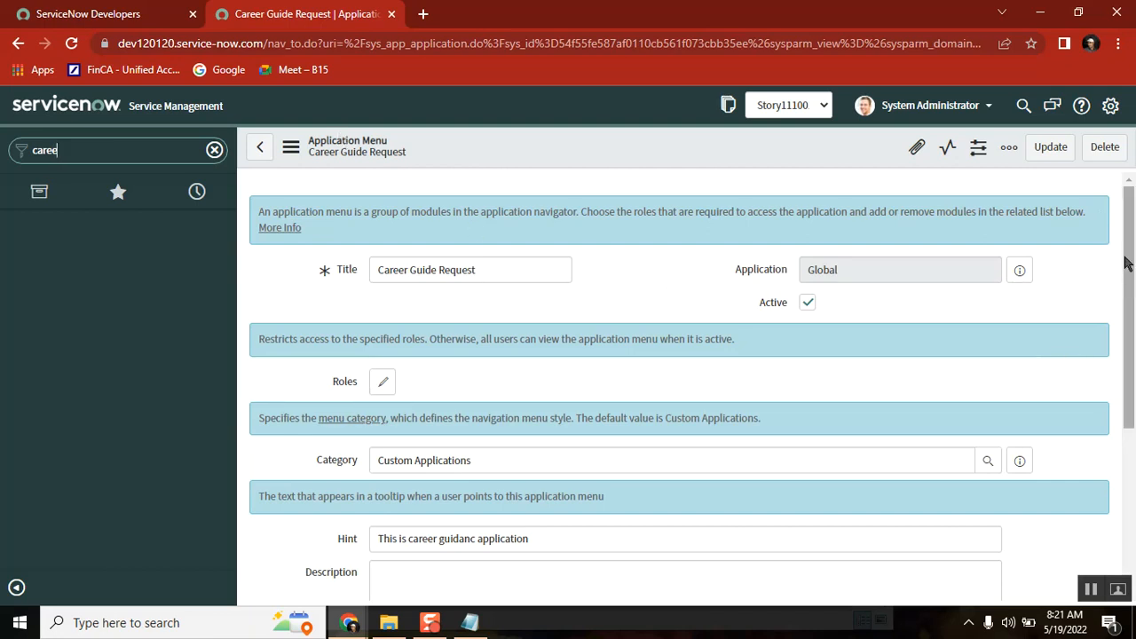
# - Start a new module record for the Career Guide Request application menu and title it "Create New"
pyautogui.moveTo(1130, 266); pyautogui.dragTo(1134, 466)
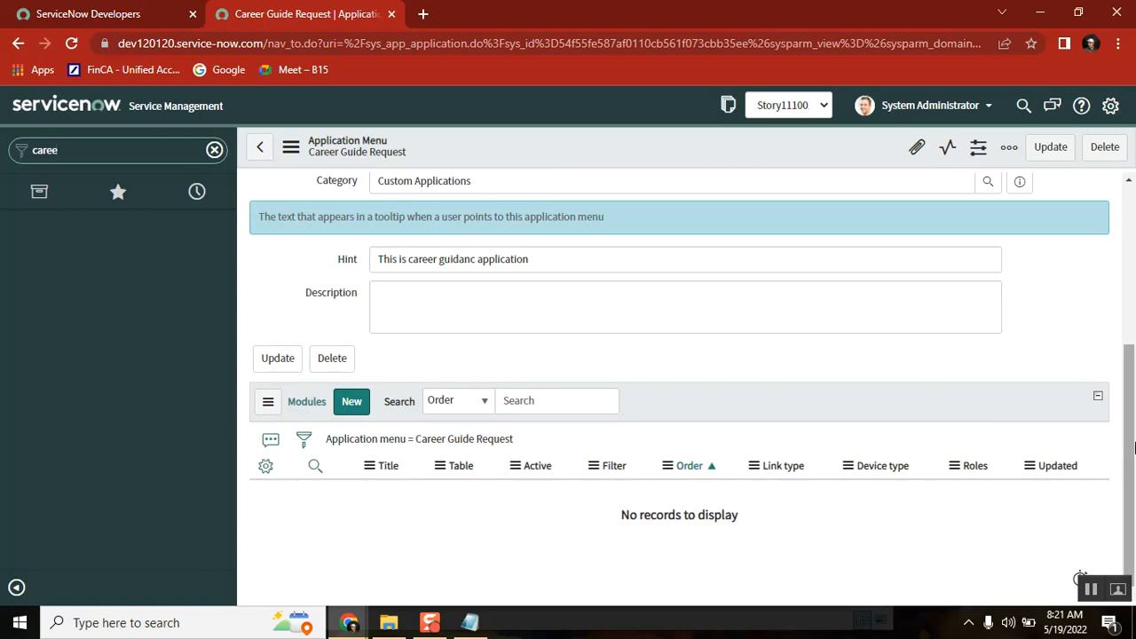
pyautogui.scroll(3, 1016, 494)
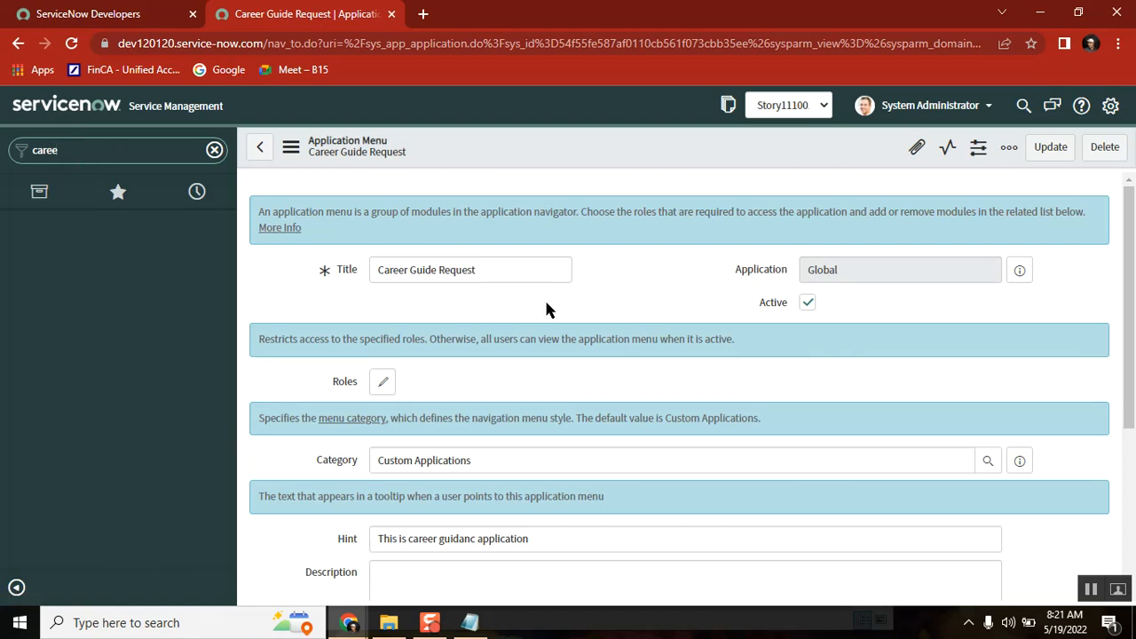
pyautogui.click(1133, 512)
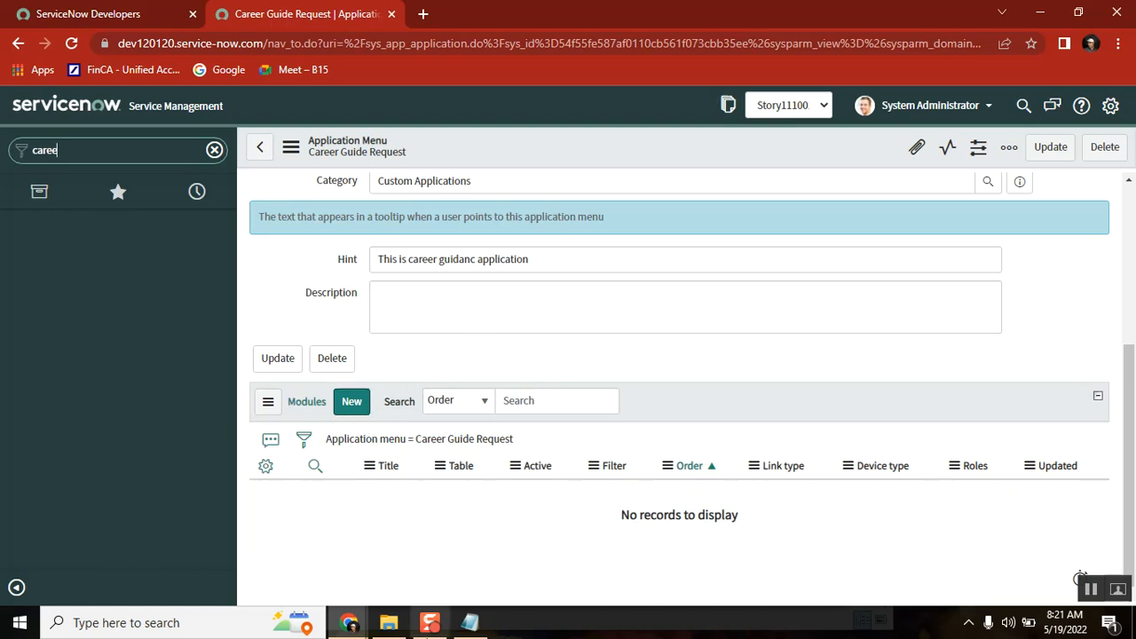
pyautogui.click(476, 628)
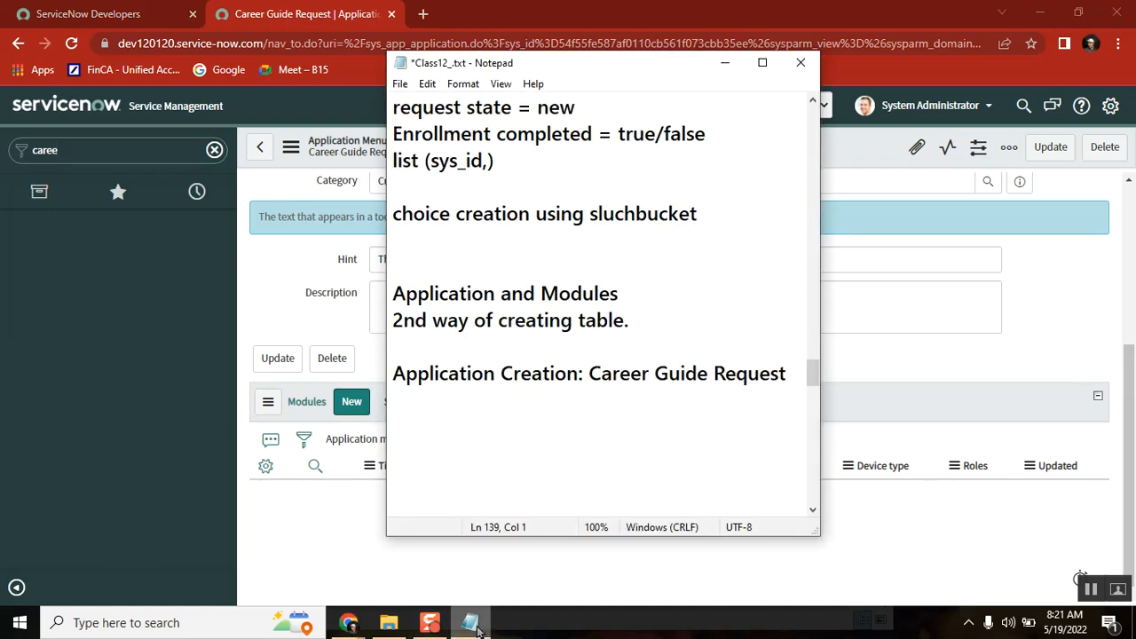
pyautogui.click(473, 626)
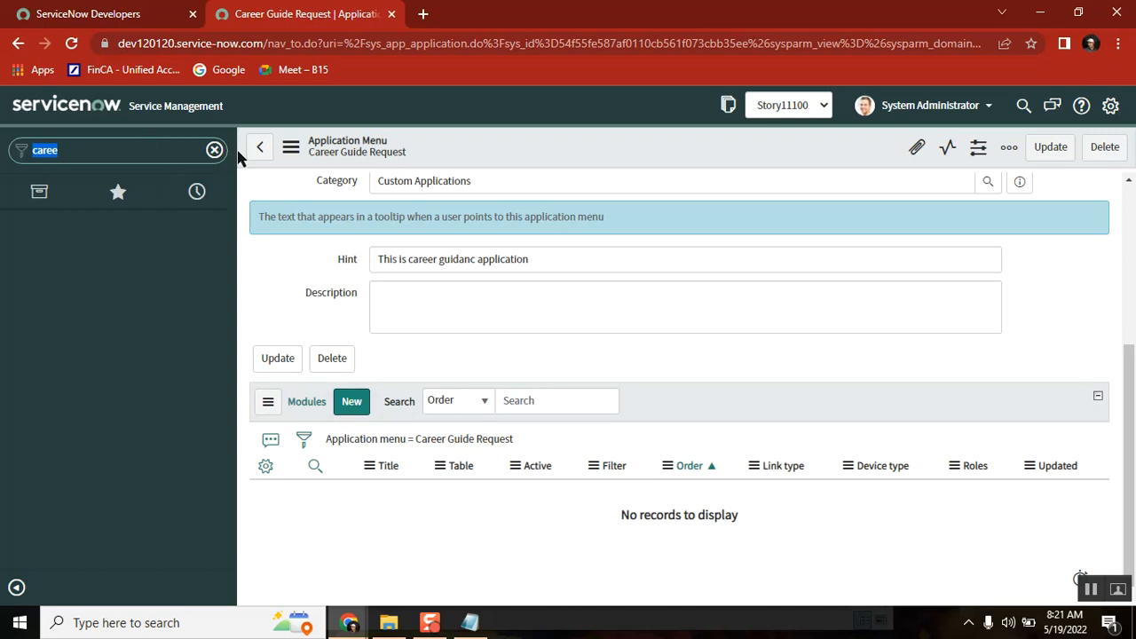
pyautogui.click(353, 401)
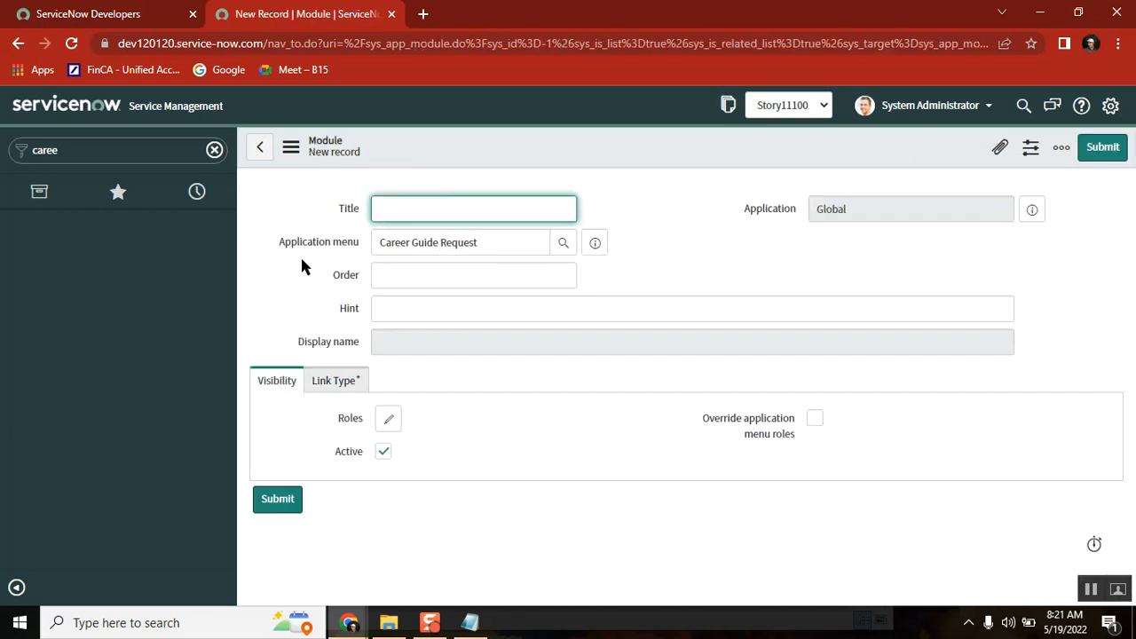
pyautogui.moveTo(360, 245); pyautogui.dragTo(274, 245)
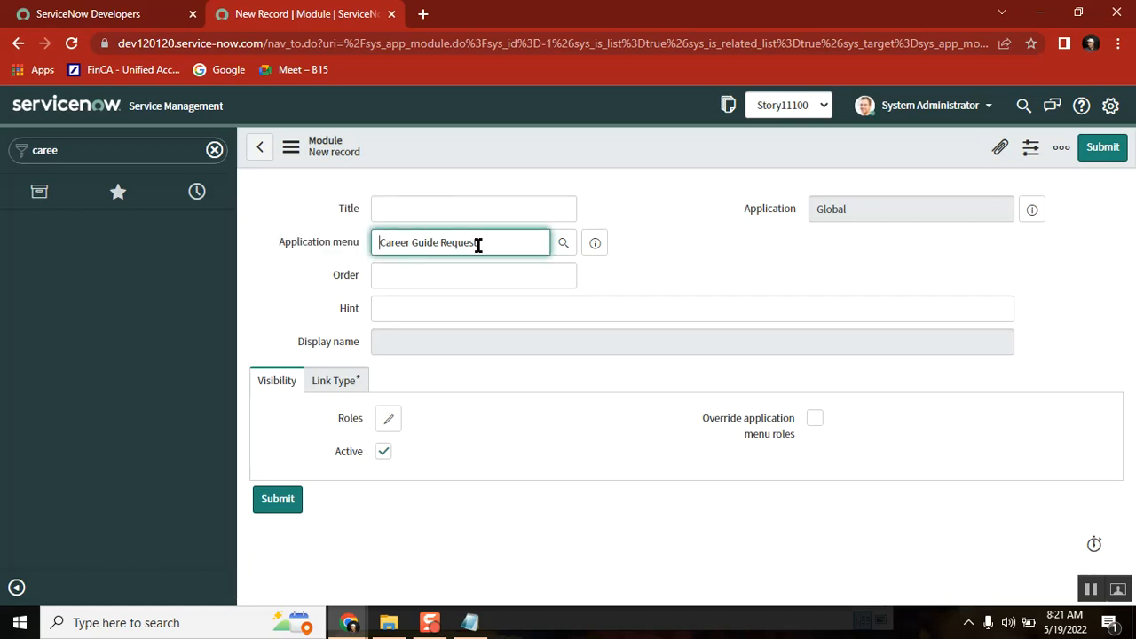
pyautogui.click(452, 201)
pyautogui.write('C')
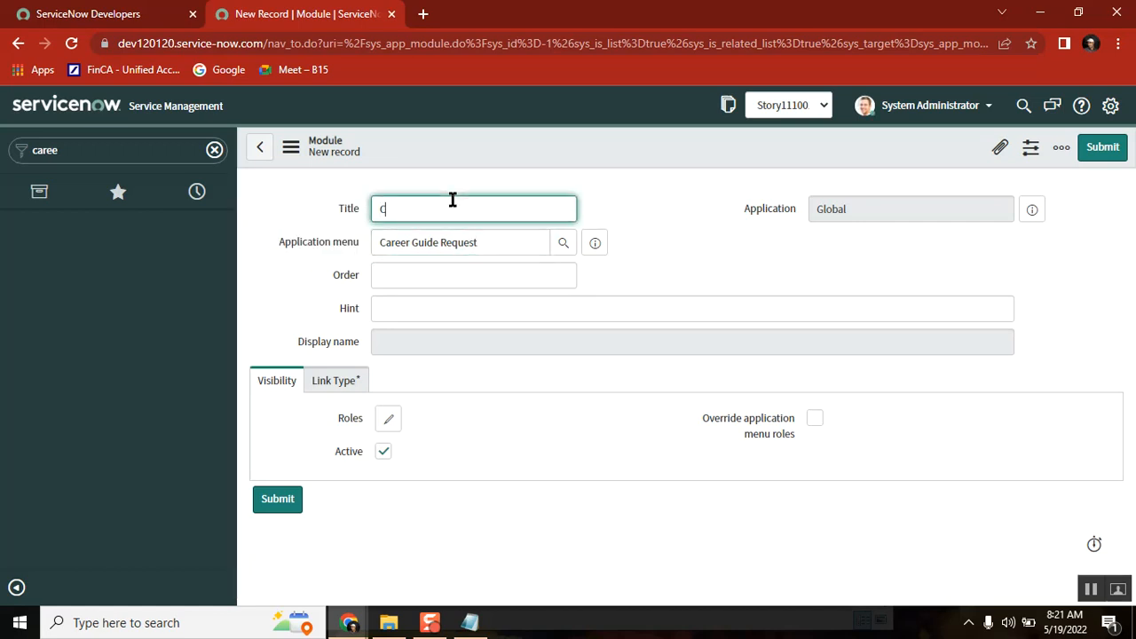
pyautogui.write('reate New')
# - Set the module's order to 100 and its hint to "to create a new career guidance request / query"
pyautogui.click(474, 279)
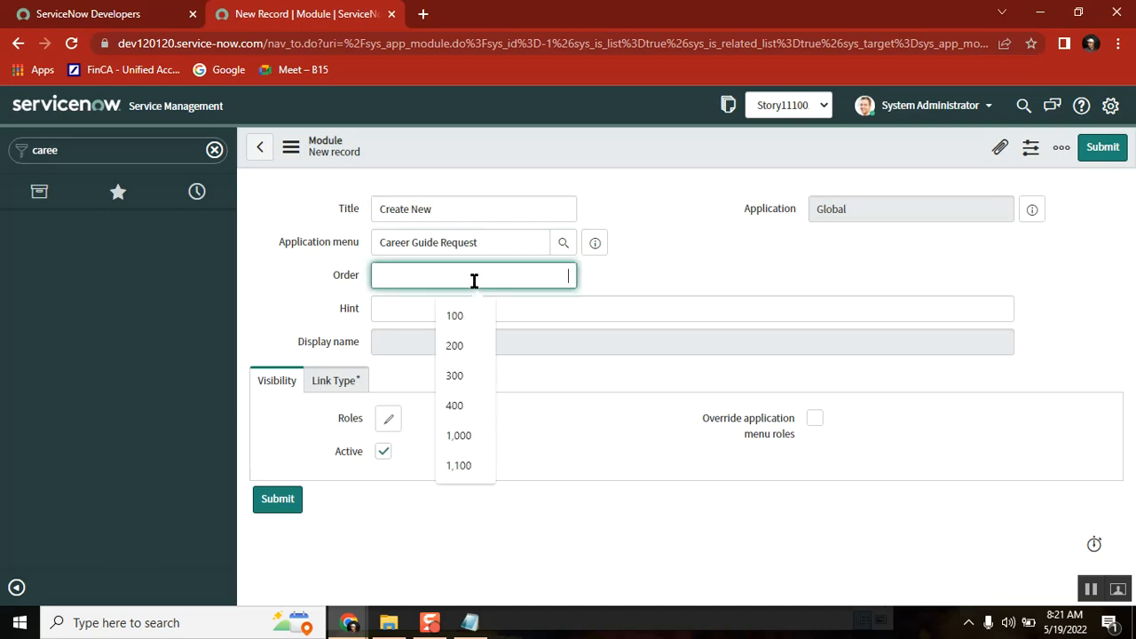
pyautogui.write('100')
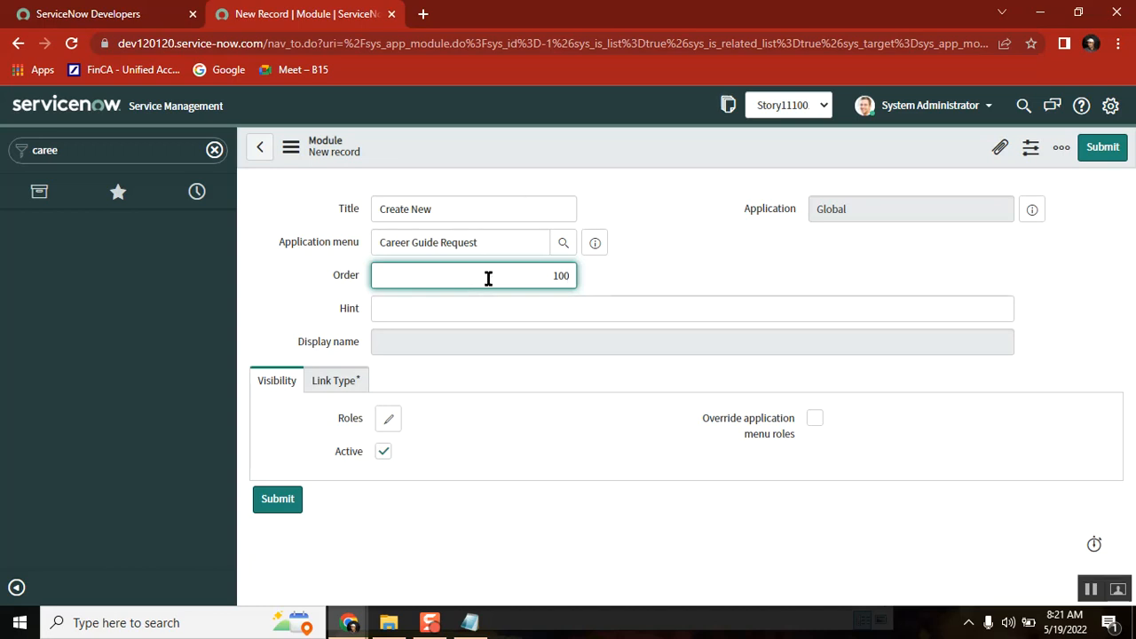
pyautogui.click(440, 308)
pyautogui.write('to create a new care')
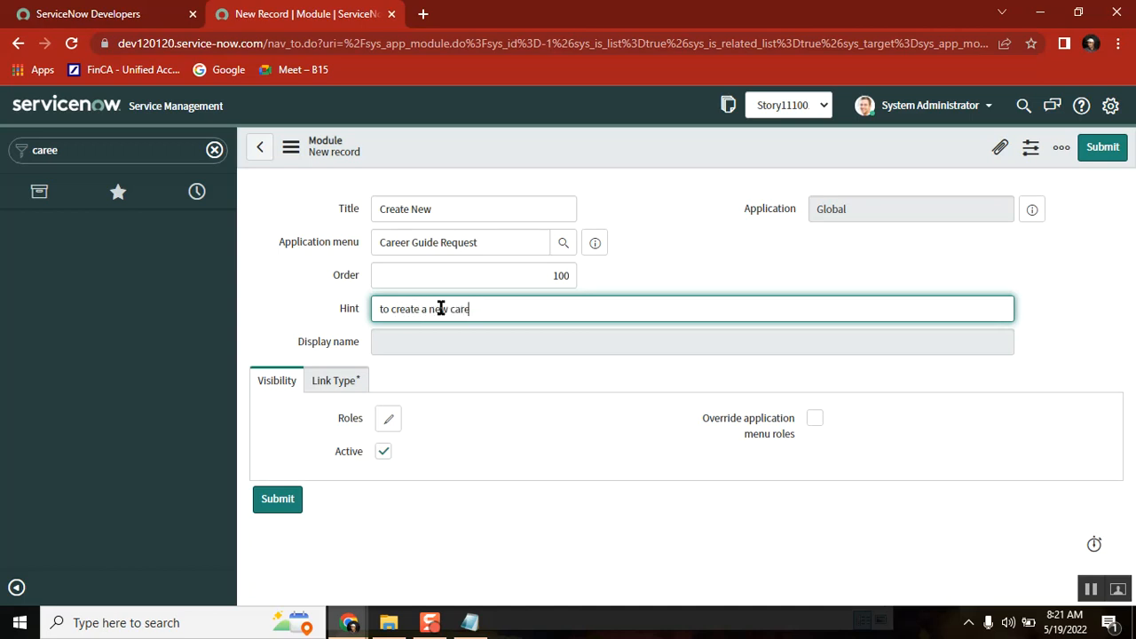
pyautogui.write('er guidance request / query')
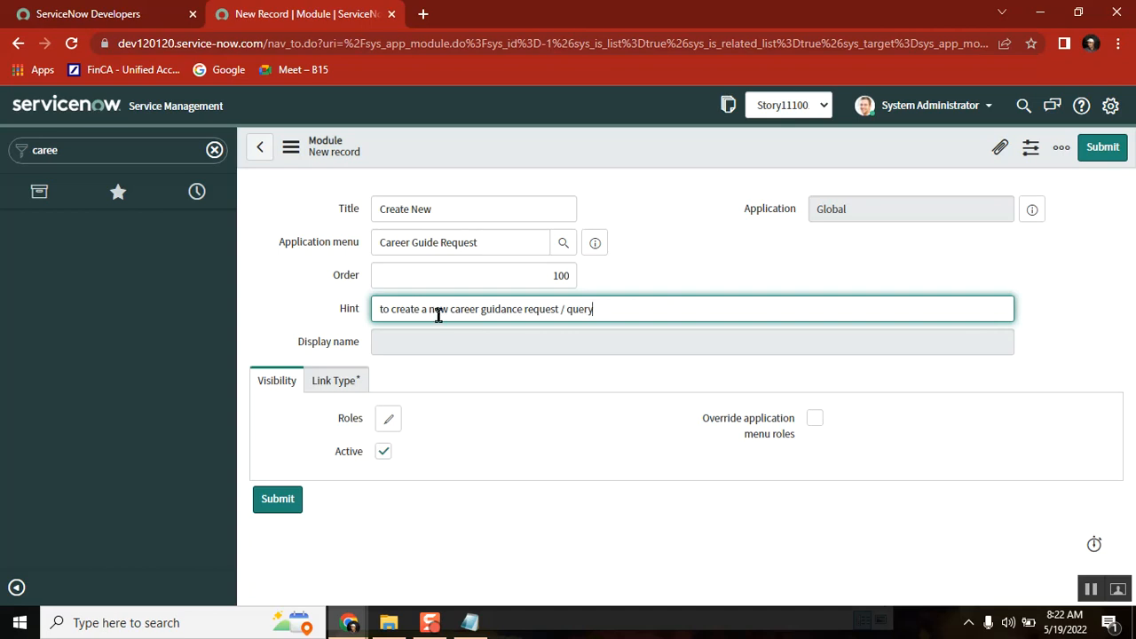
pyautogui.click(349, 426)
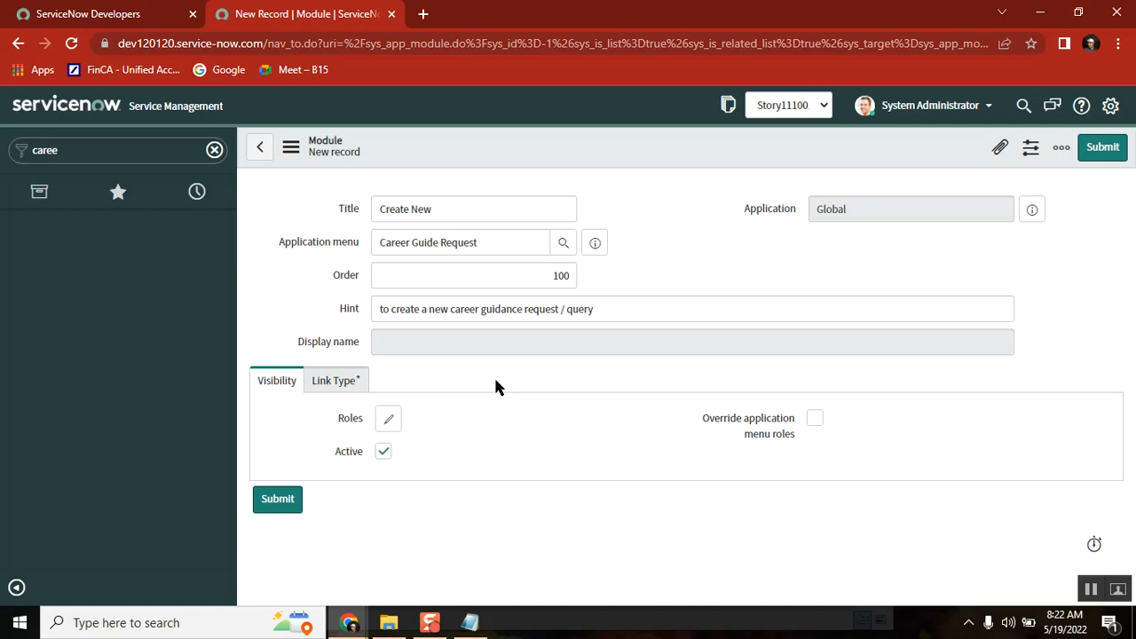
# - Set the Create New module's link type to New Record
pyautogui.click(332, 385)
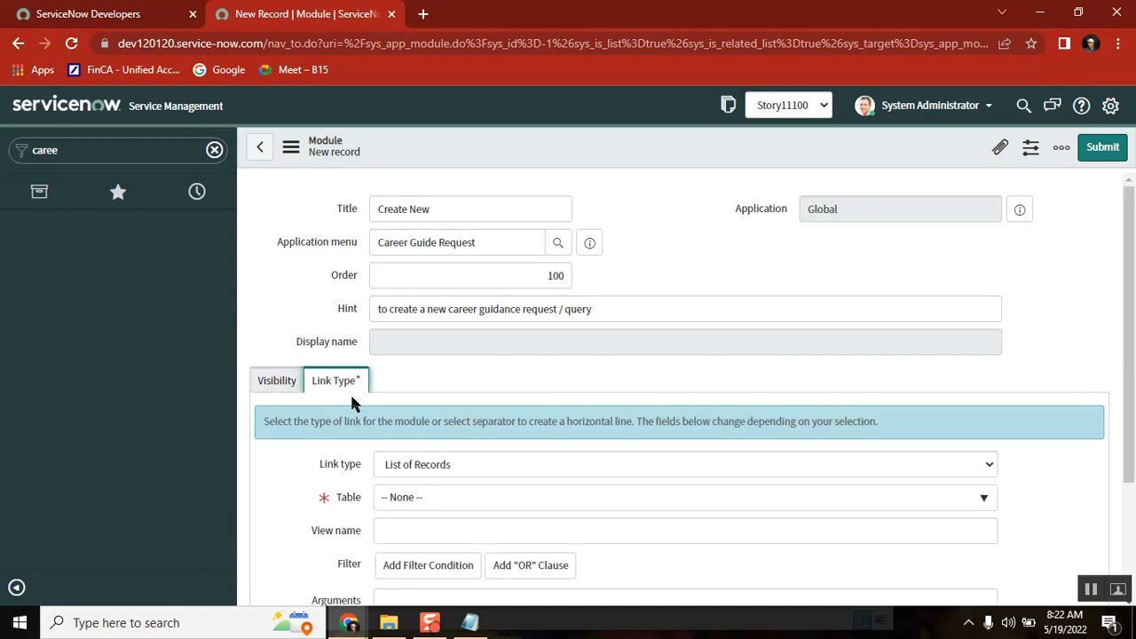
pyautogui.doubleClick(391, 208)
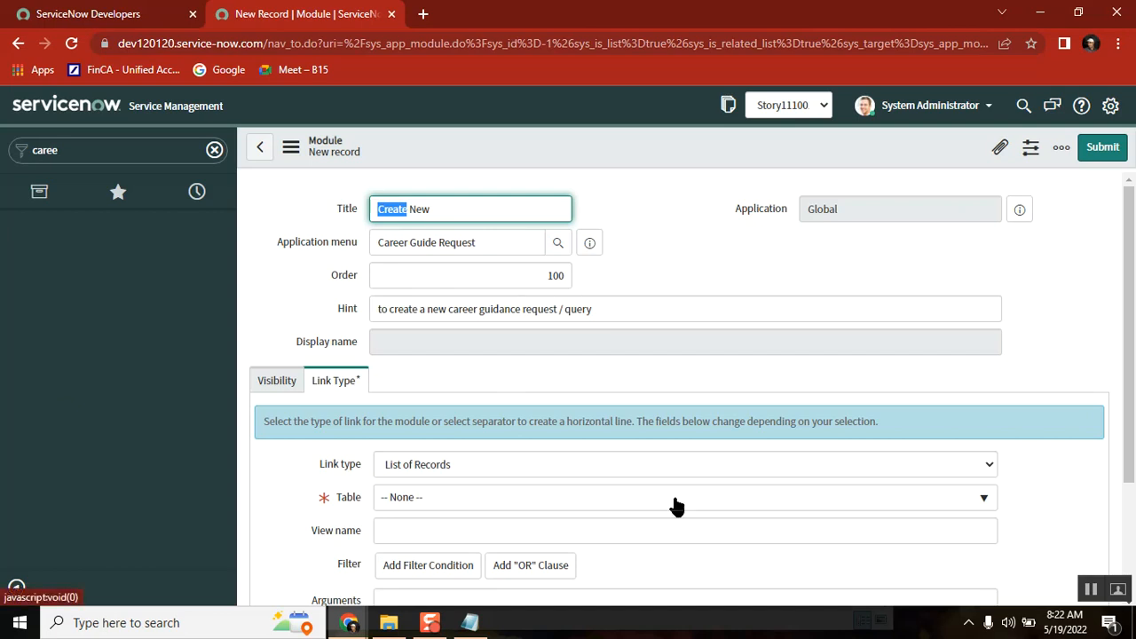
pyautogui.moveTo(1133, 355); pyautogui.dragTo(1131, 456)
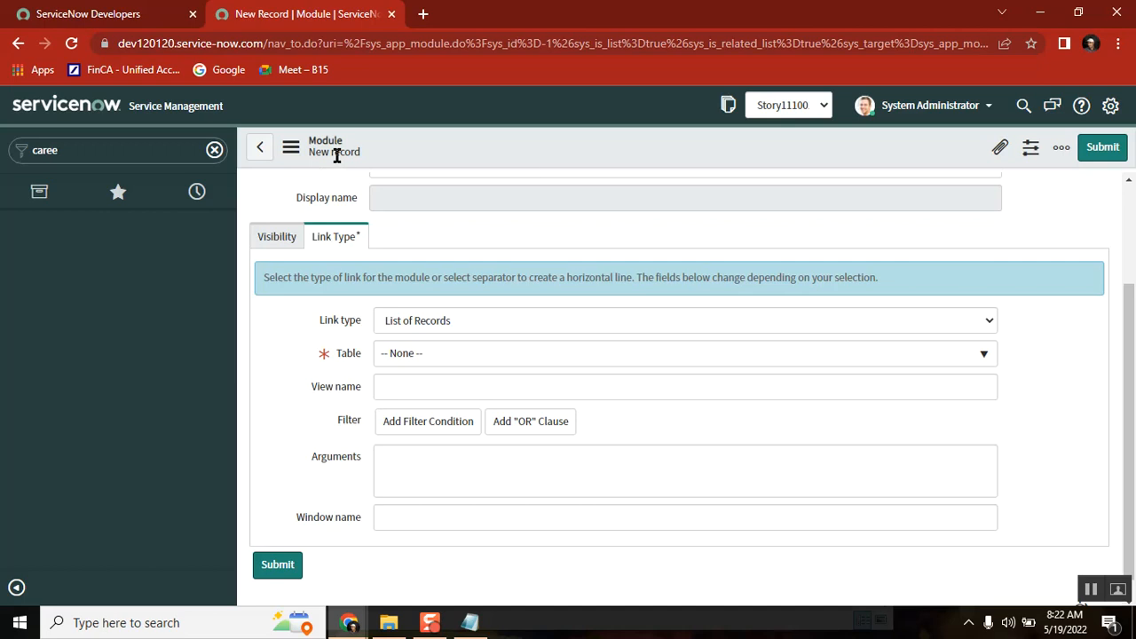
pyautogui.moveTo(1133, 381)
pyautogui.mouseDown()
pyautogui.moveTo(1129, 233)
pyautogui.moveTo(1134, 380)
pyautogui.mouseUp()
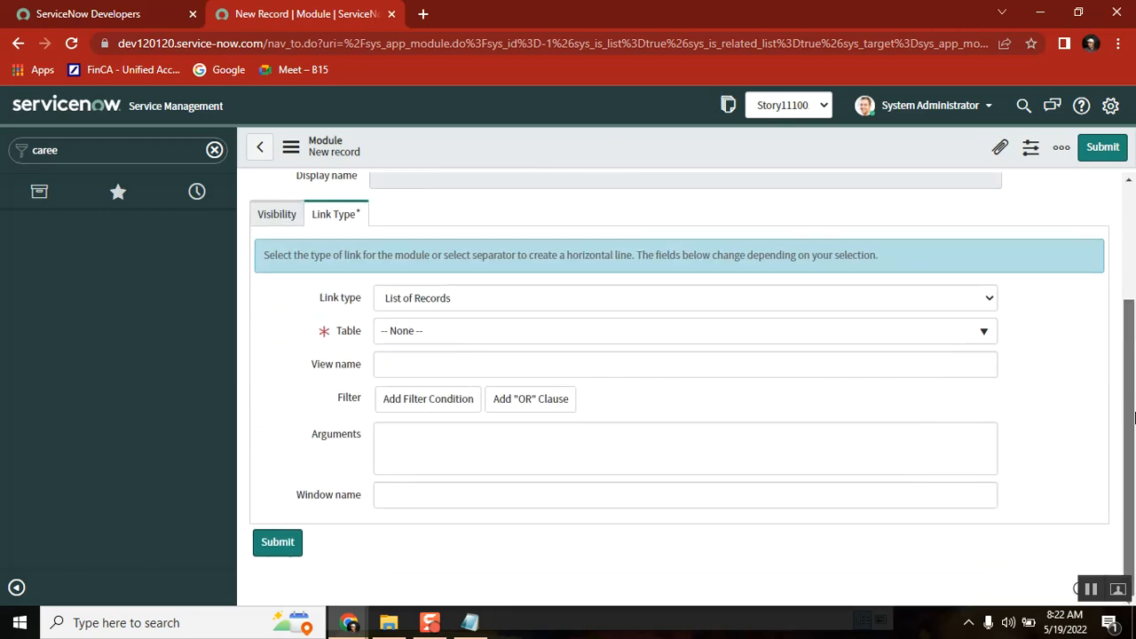
pyautogui.click(502, 302)
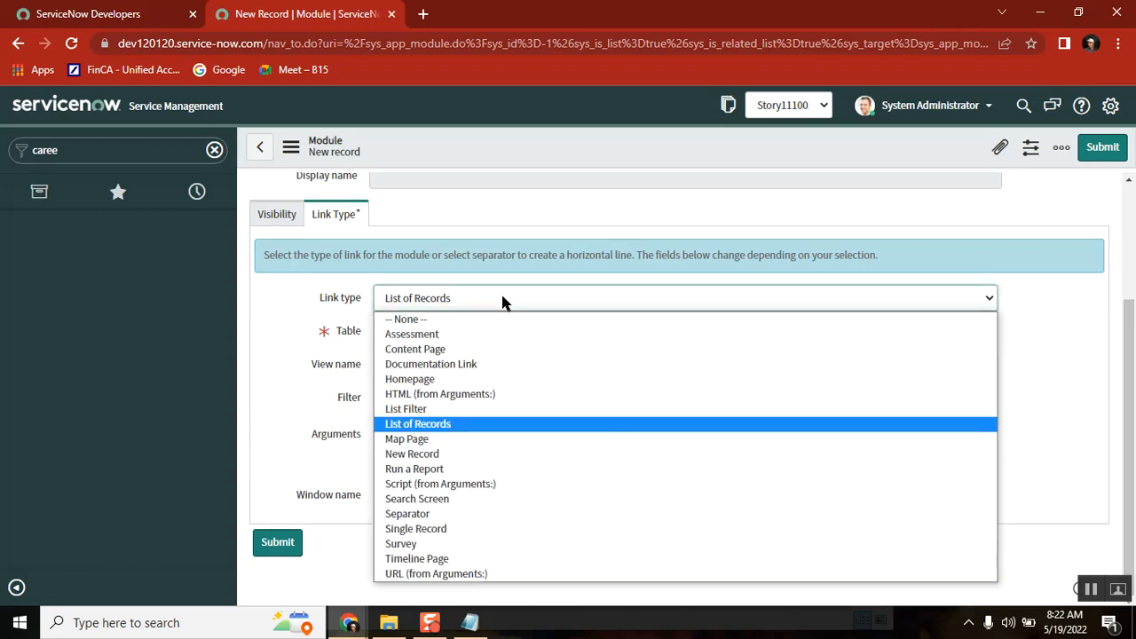
pyautogui.click(461, 457)
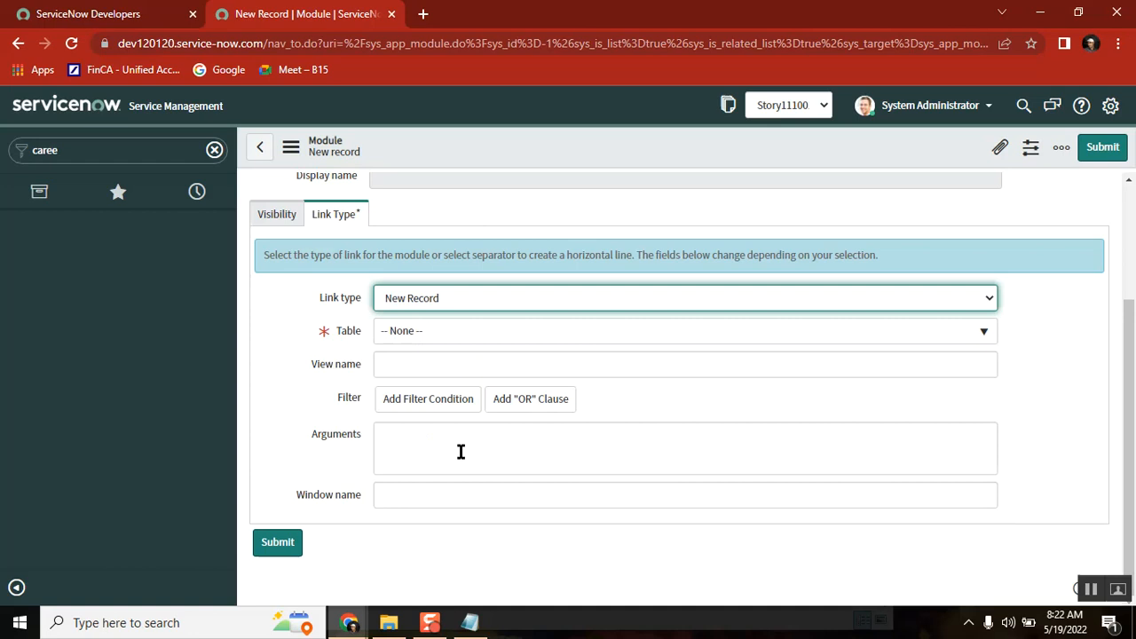
# - Find the module's target table with "u_car" and select Career guidelines [u_career_guidelines]
pyautogui.click(428, 334)
pyautogui.write('u')
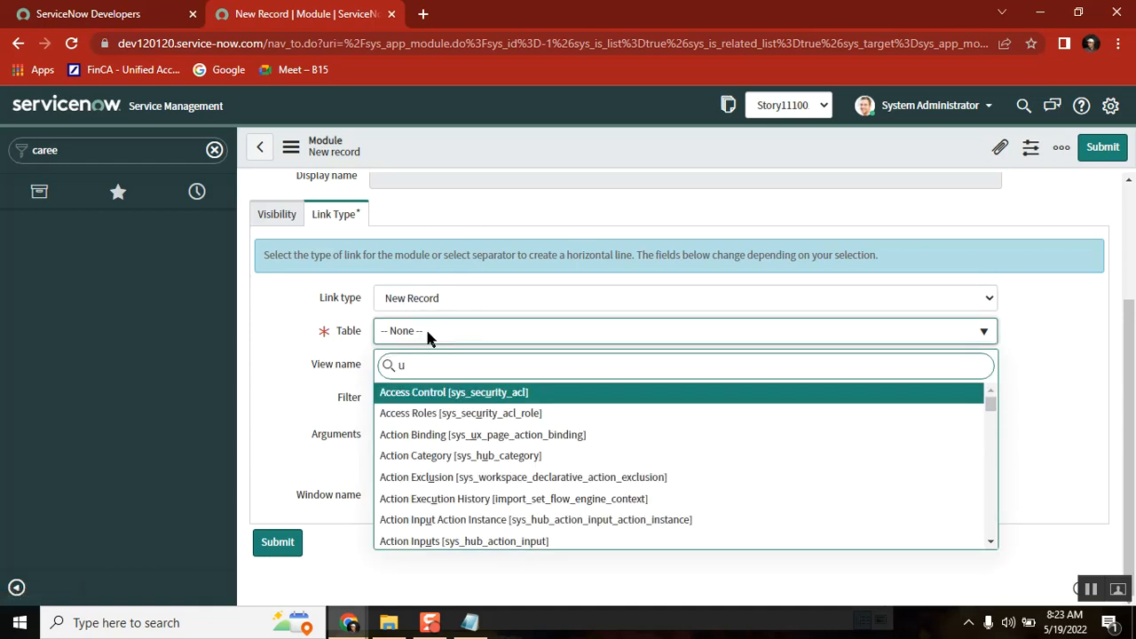
pyautogui.write('_car')
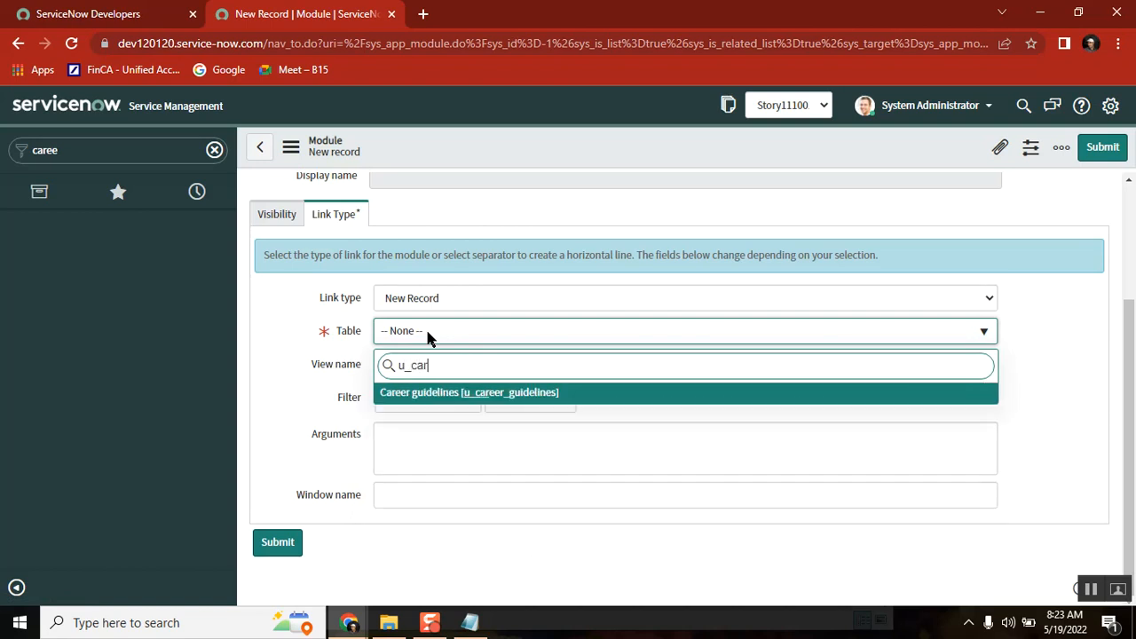
pyautogui.click(510, 394)
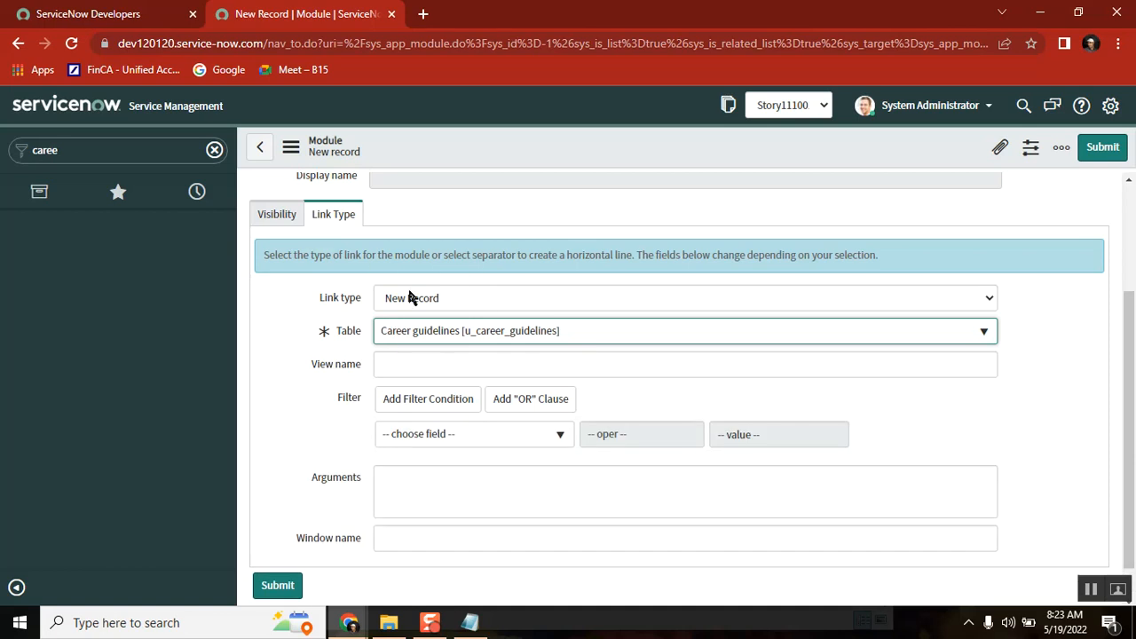
# - Save the Create New module and check the hints of Career Guide Request and Create New in the navigator
pyautogui.rightClick(656, 142)
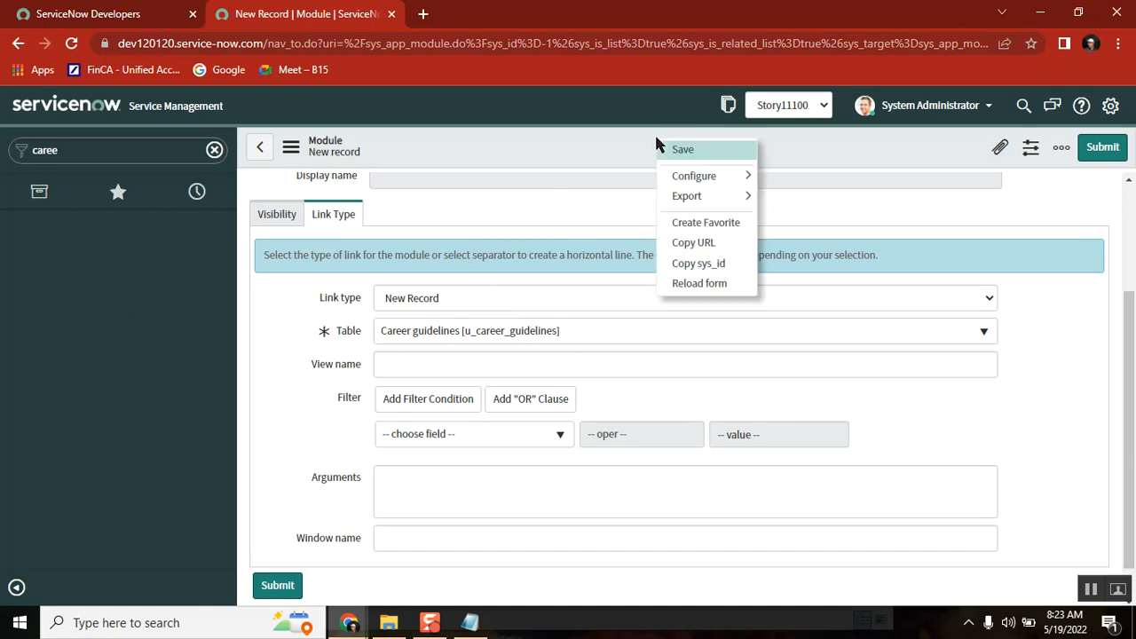
pyautogui.click(720, 153)
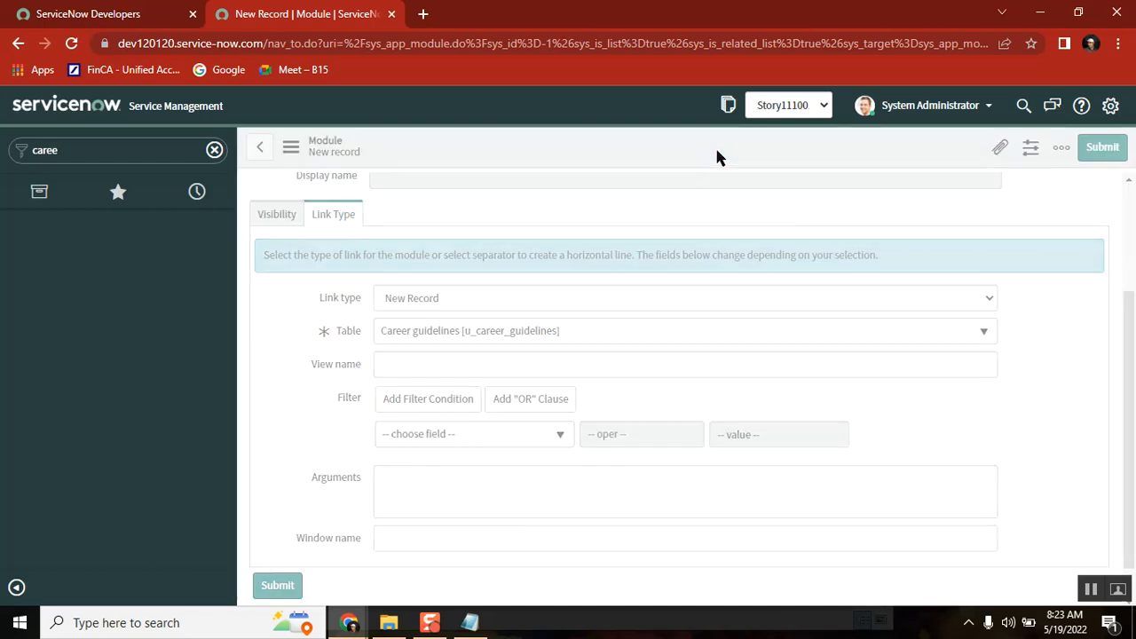
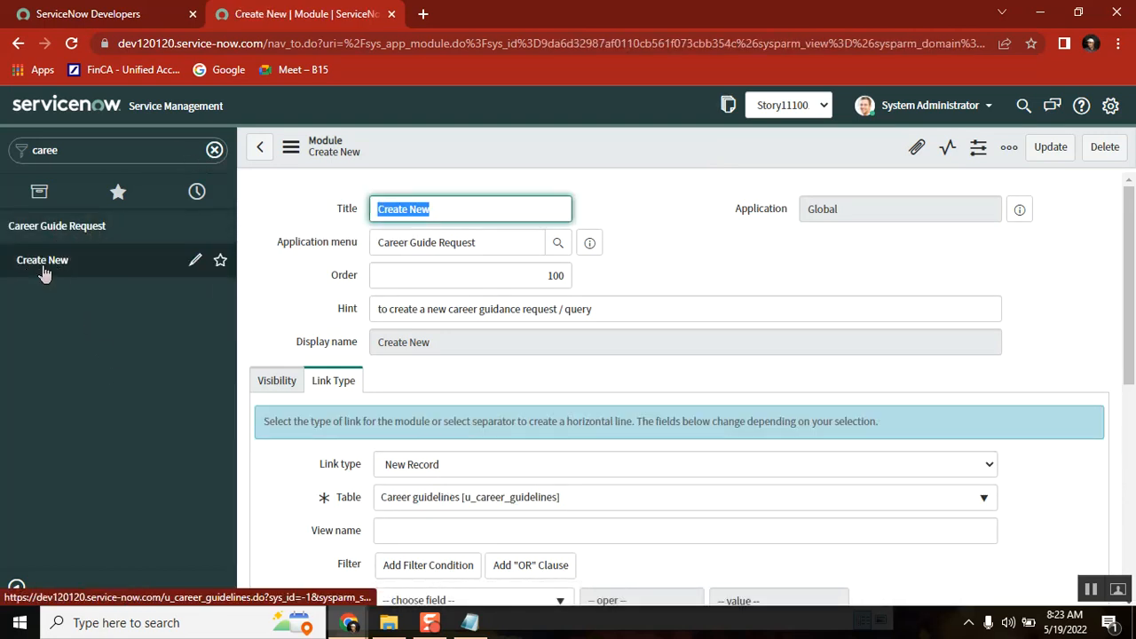
pyautogui.moveTo(131, 233)
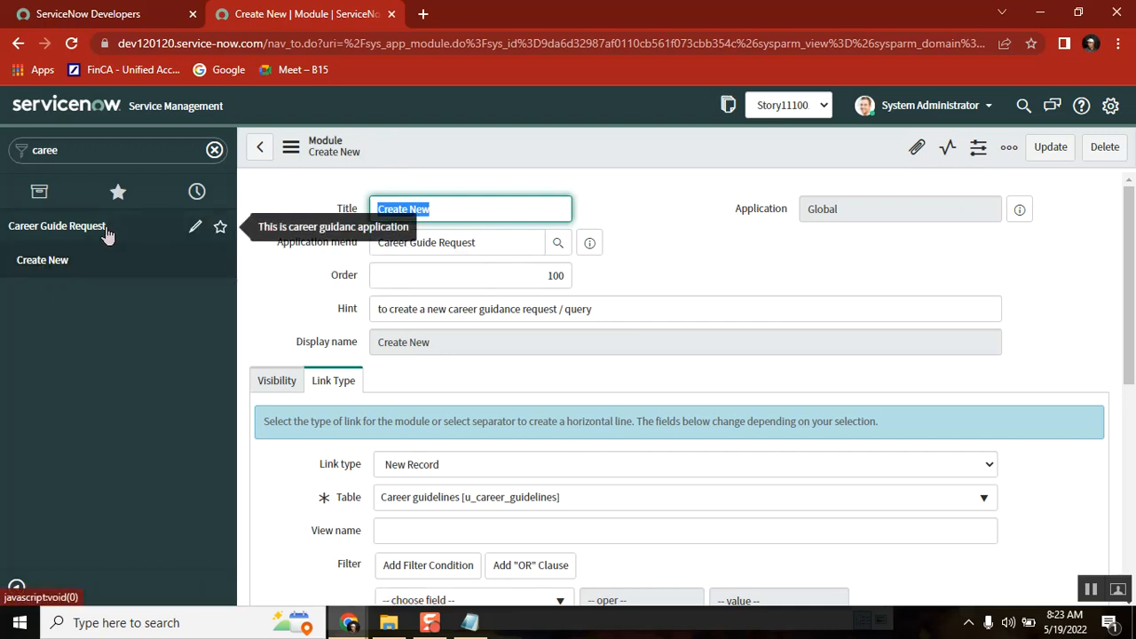
pyautogui.moveTo(91, 266)
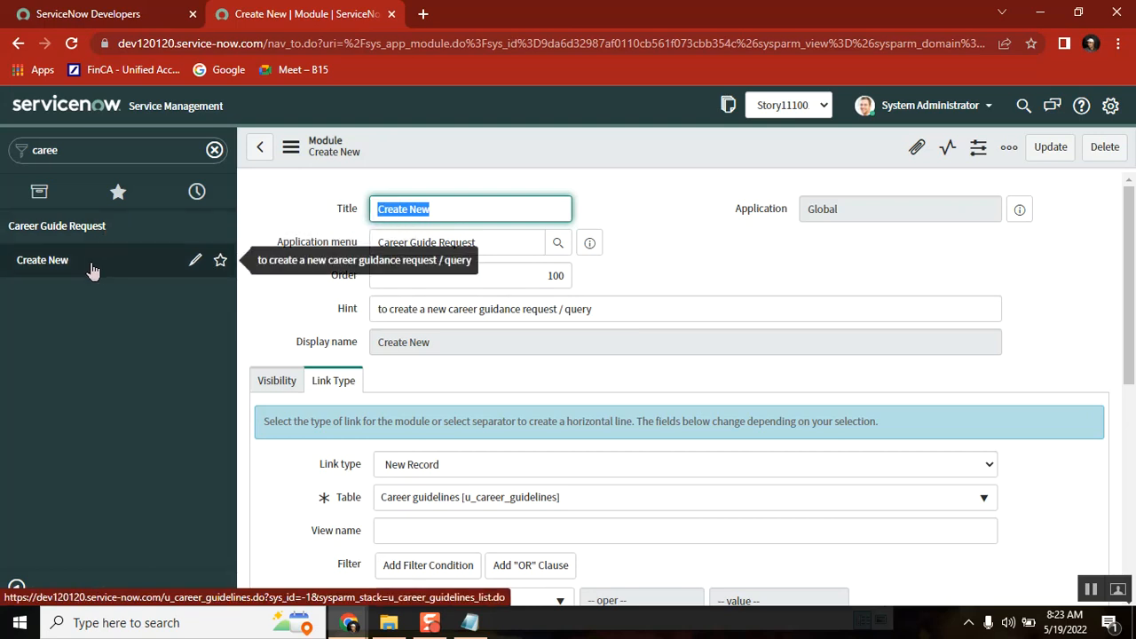
# - Review the saved Create New module's hint, visibility settings, link type settings and available form actions
pyautogui.click(273, 395)
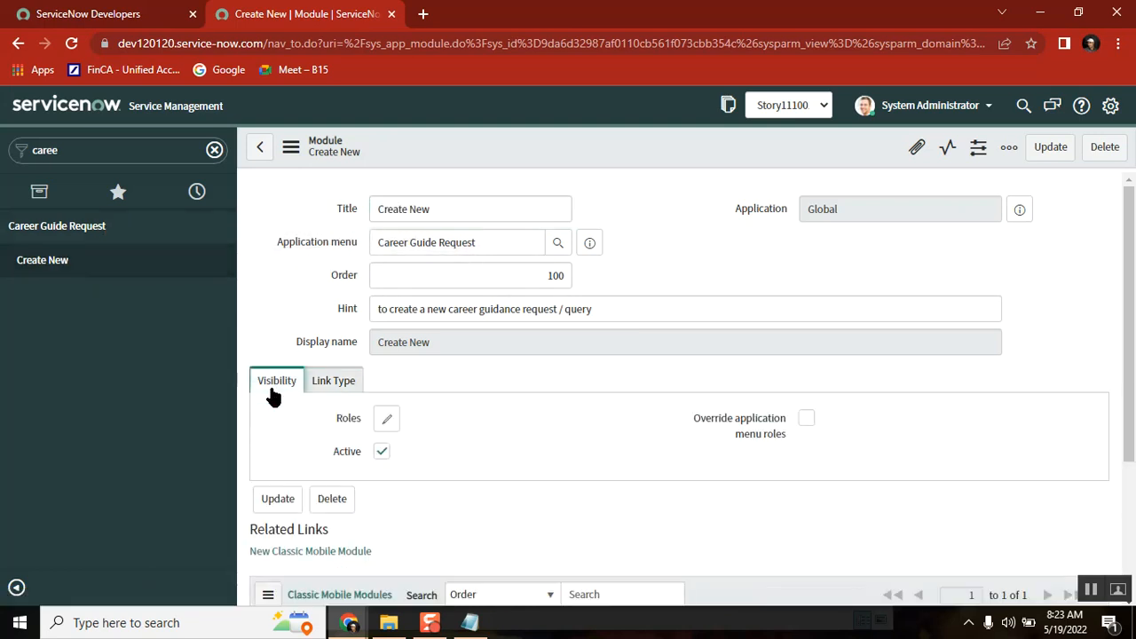
pyautogui.click(335, 380)
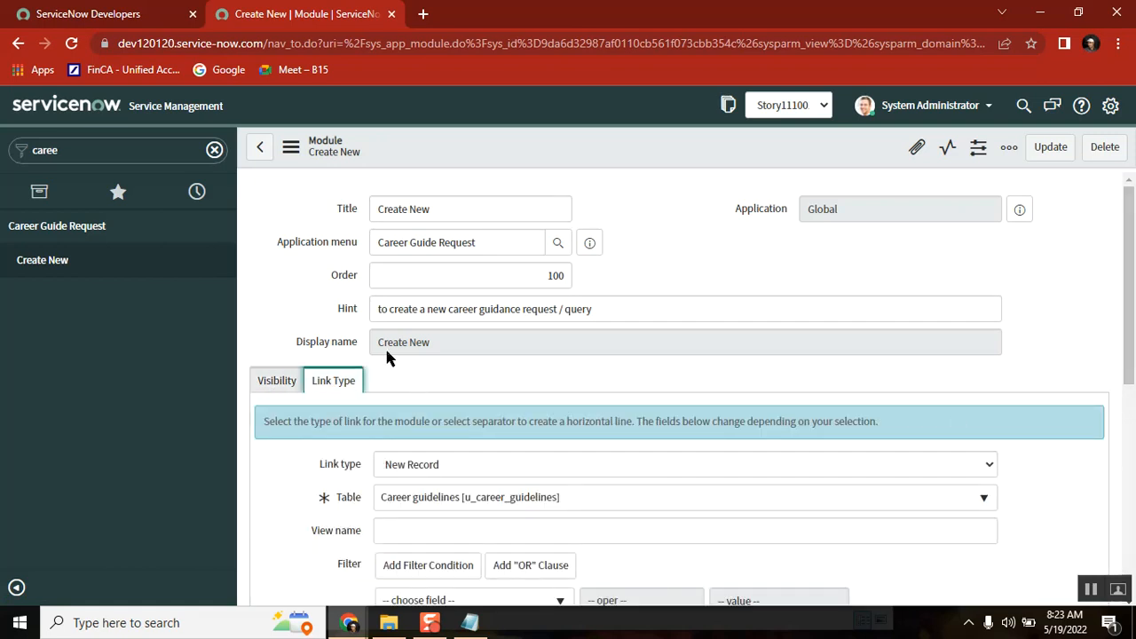
pyautogui.click(637, 307)
pyautogui.moveTo(636, 307); pyautogui.dragTo(370, 310)
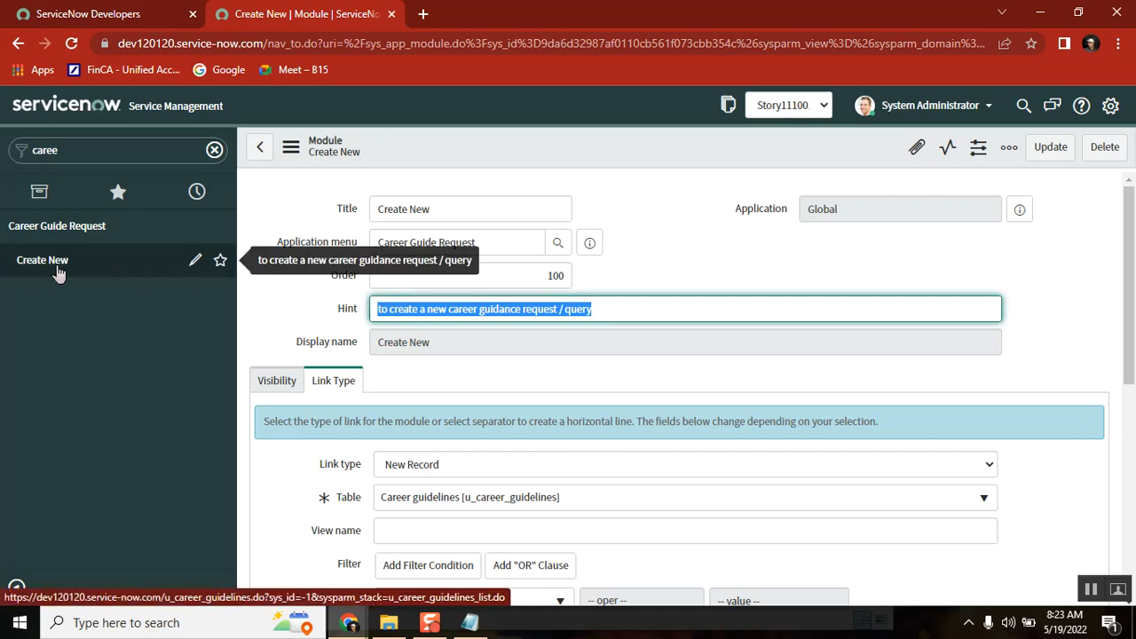
pyautogui.click(279, 381)
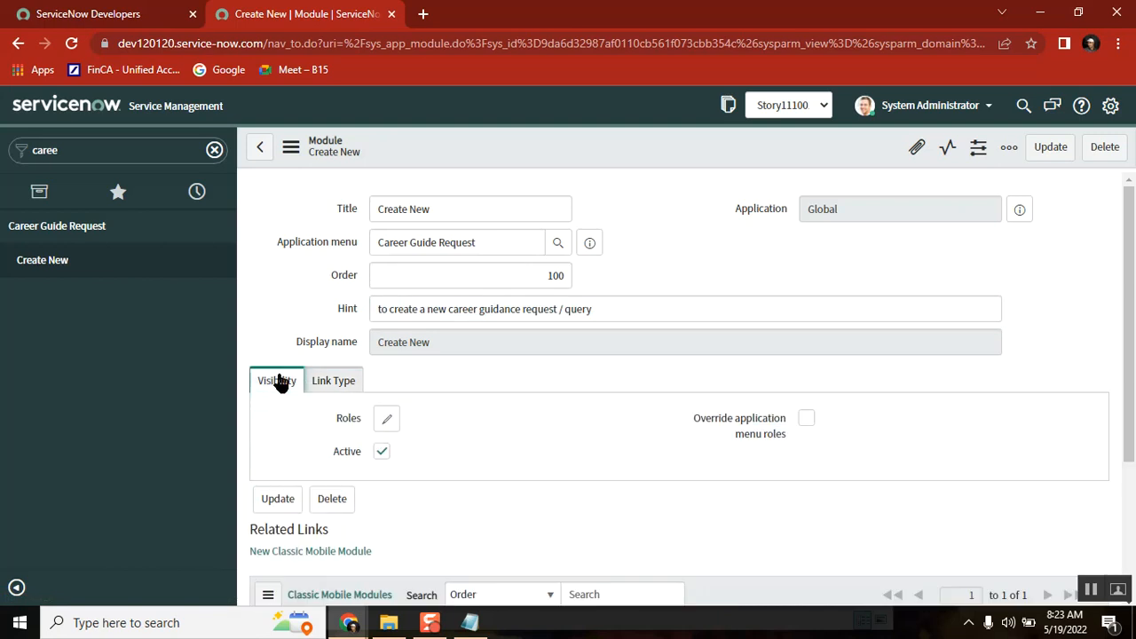
pyautogui.click(346, 382)
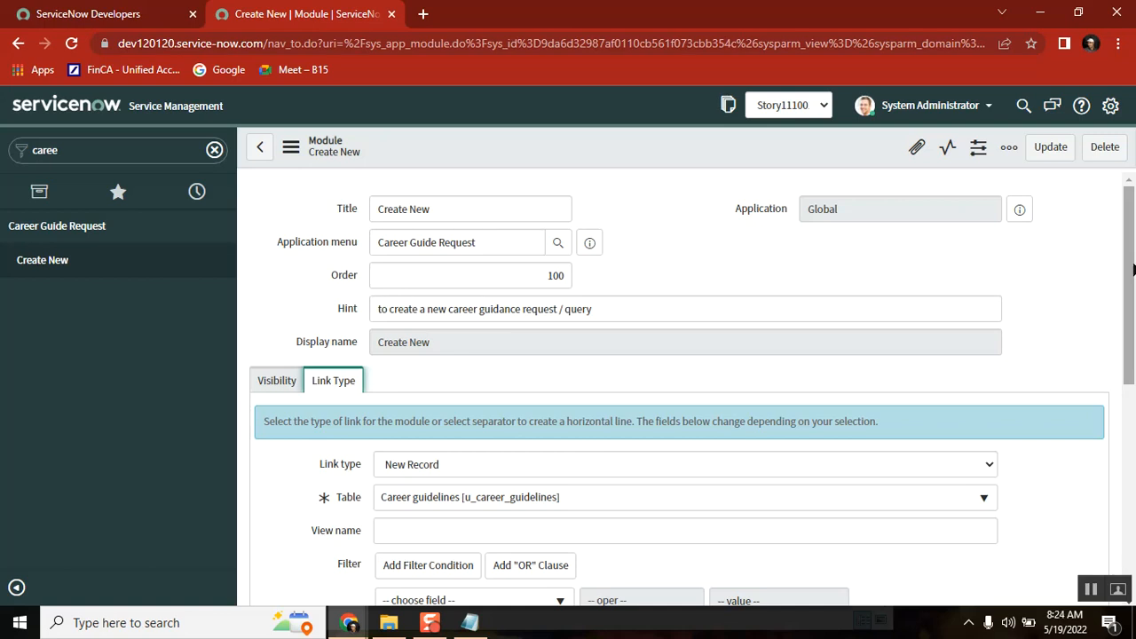
pyautogui.moveTo(1133, 269); pyautogui.dragTo(1135, 494)
pyautogui.scroll(10, 619, 262)
pyautogui.rightClick(564, 135)
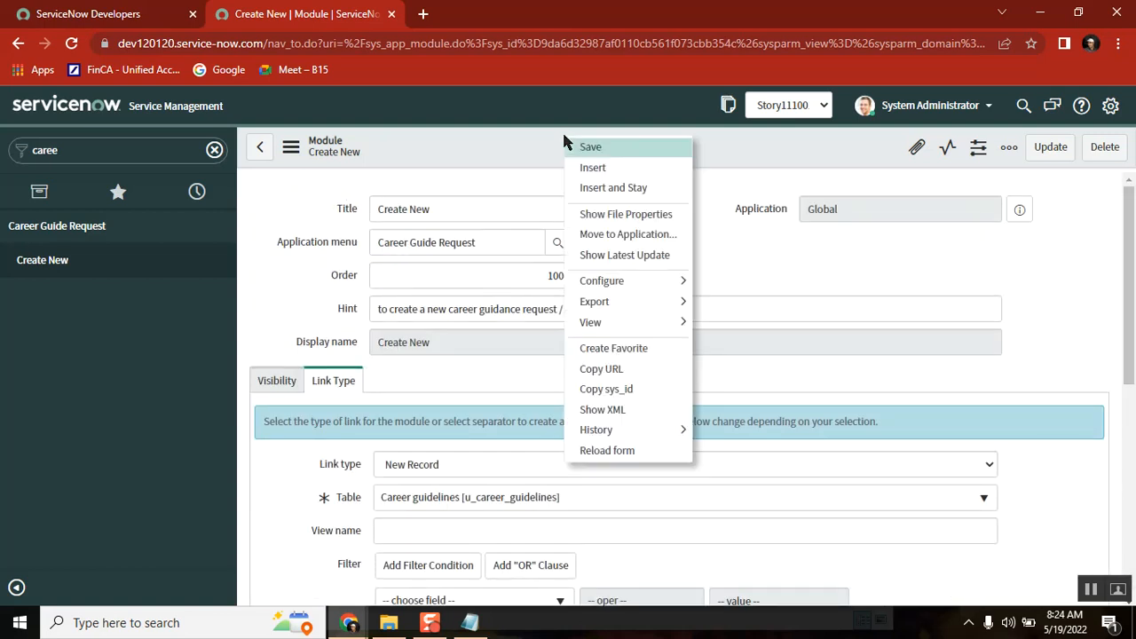
pyautogui.click(779, 254)
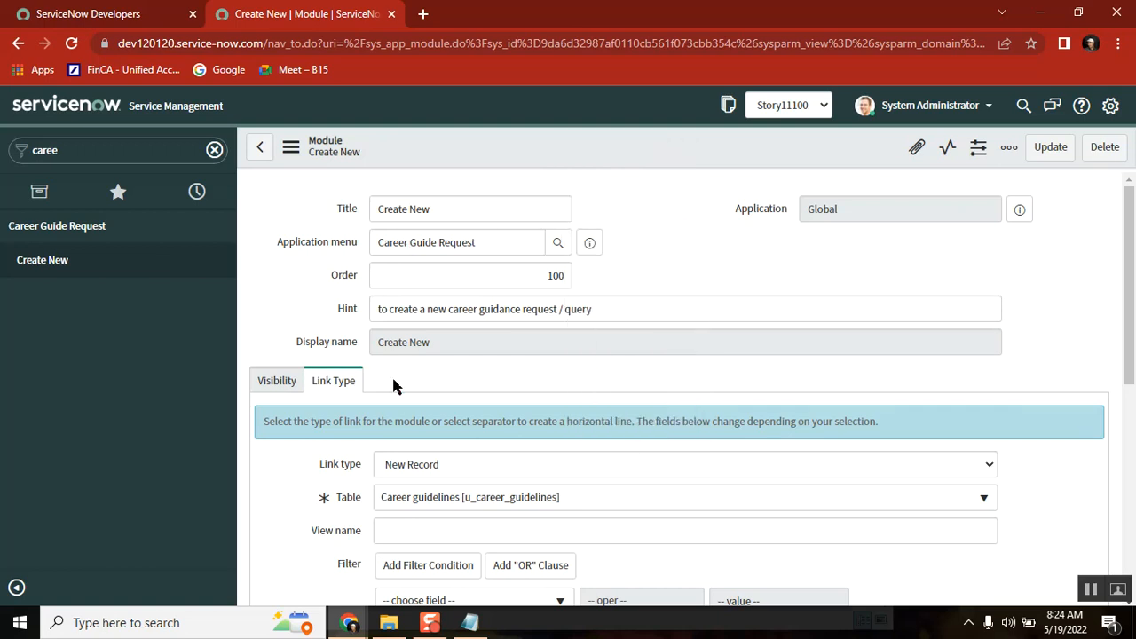
# - Return to the Career Guide Request application menu, reopen its Create New module and check the options for copying the record
pyautogui.click(258, 151)
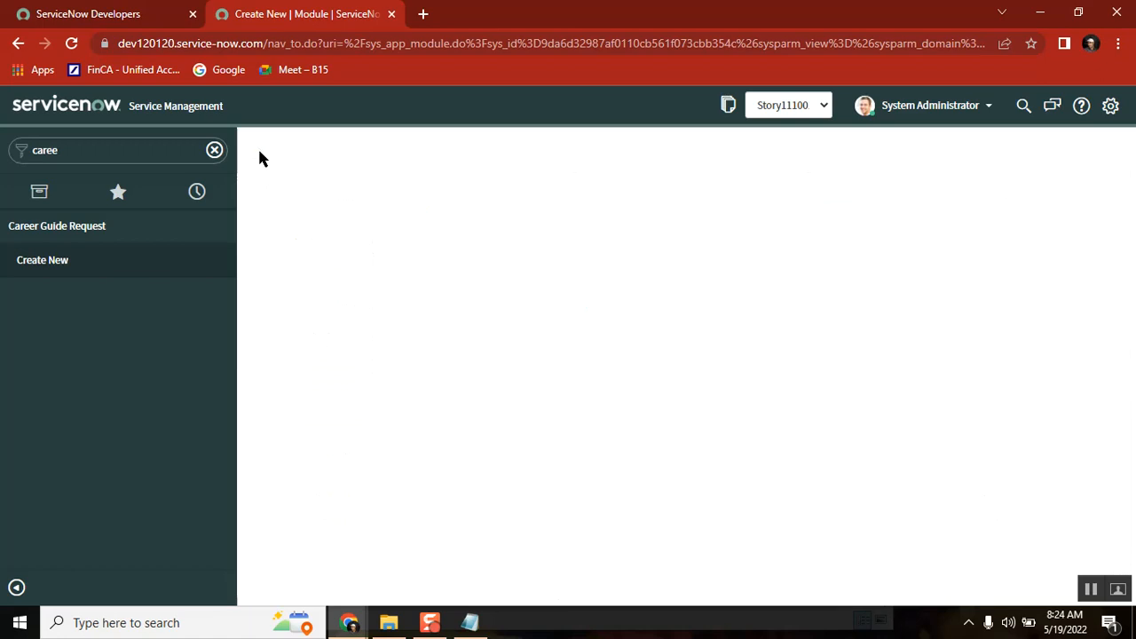
pyautogui.moveTo(1127, 266); pyautogui.dragTo(1129, 497)
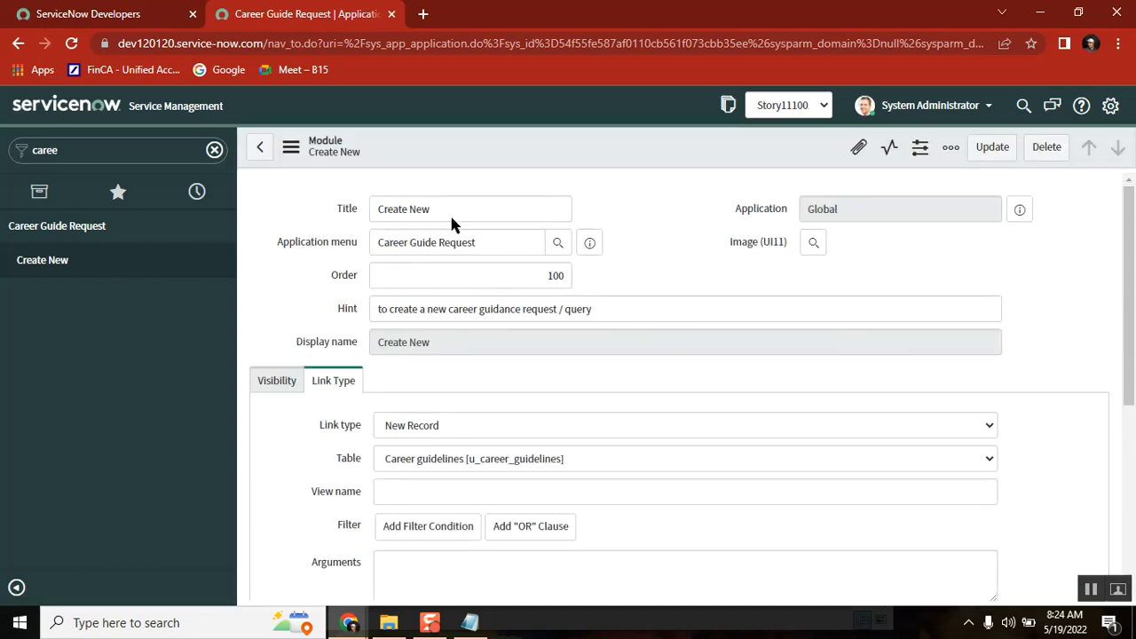
pyautogui.rightClick(587, 146)
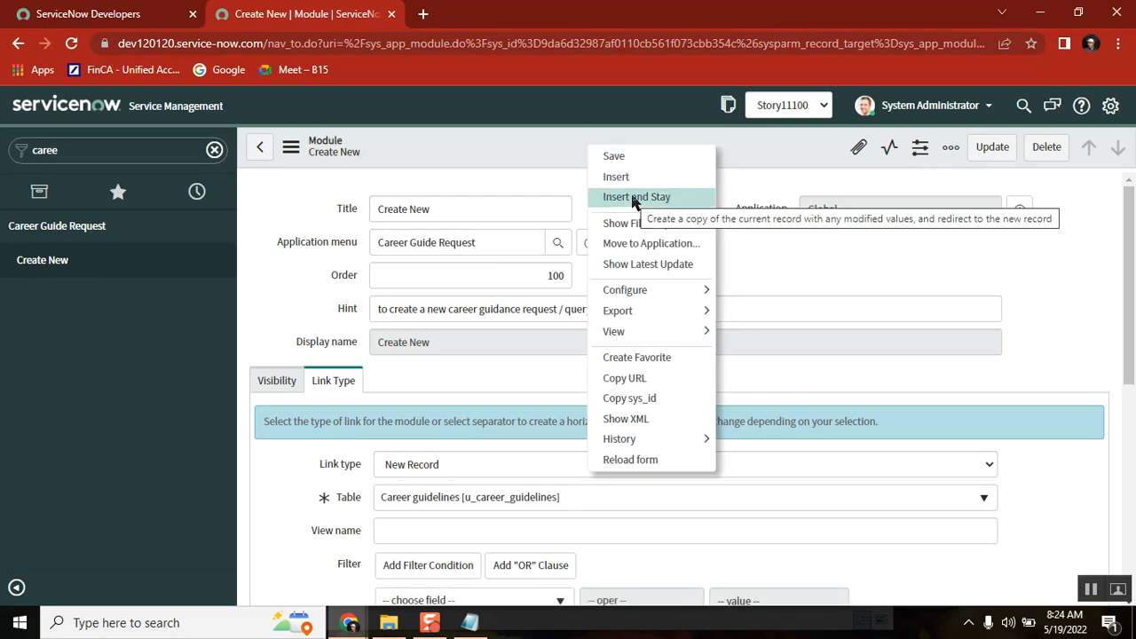
pyautogui.click(812, 260)
# - Change the module's title to "All Queries" and its order to 200
pyautogui.click(492, 210)
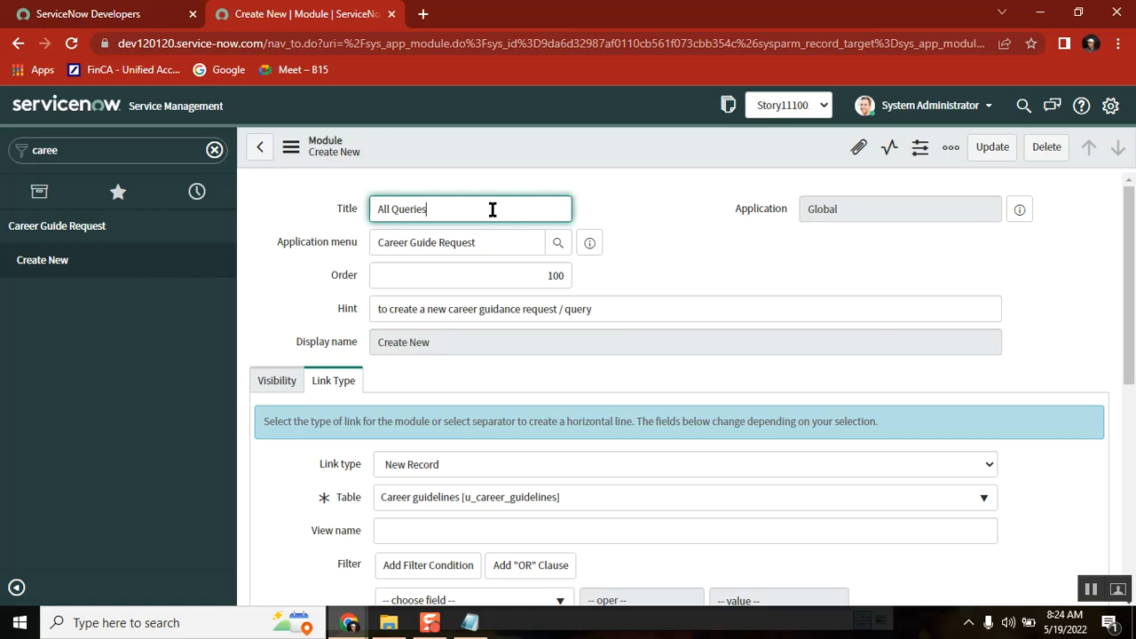
pyautogui.click(553, 275)
pyautogui.click(552, 275)
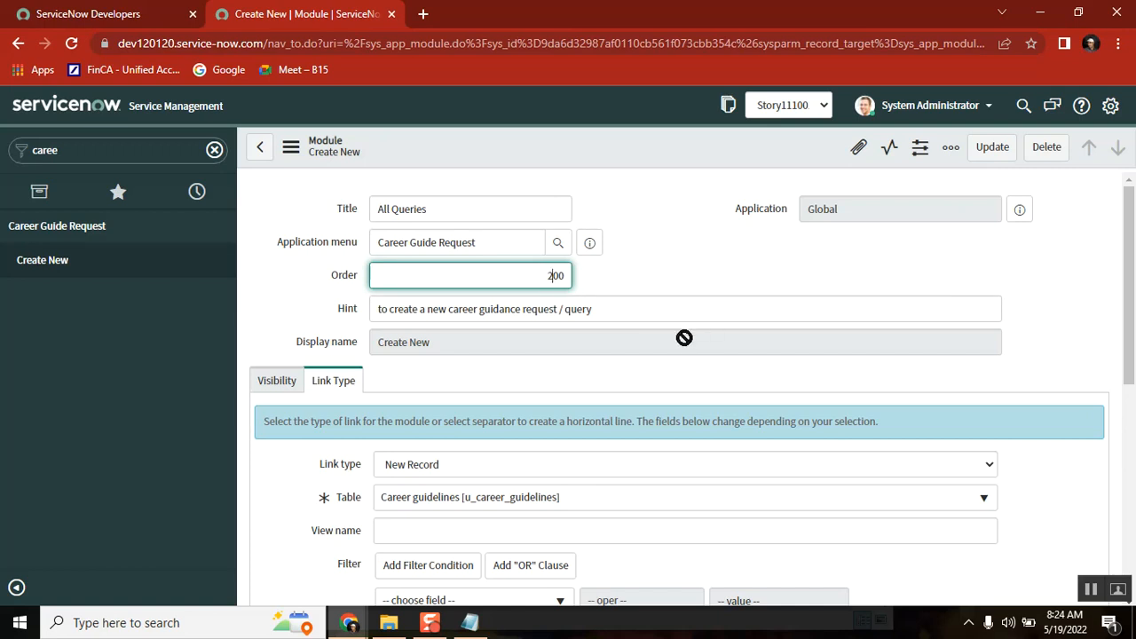
# - Replace the module's hint with "shows all career requests"
pyautogui.moveTo(616, 313); pyautogui.dragTo(328, 293)
pyautogui.write('shows all re')
pyautogui.press('BackSpace')
pyautogui.write('eq')
pyautogui.press('BackSpace')
pyautogui.press('BackSpace')
pyautogui.press('BackSpace')
pyautogui.write('career requests')
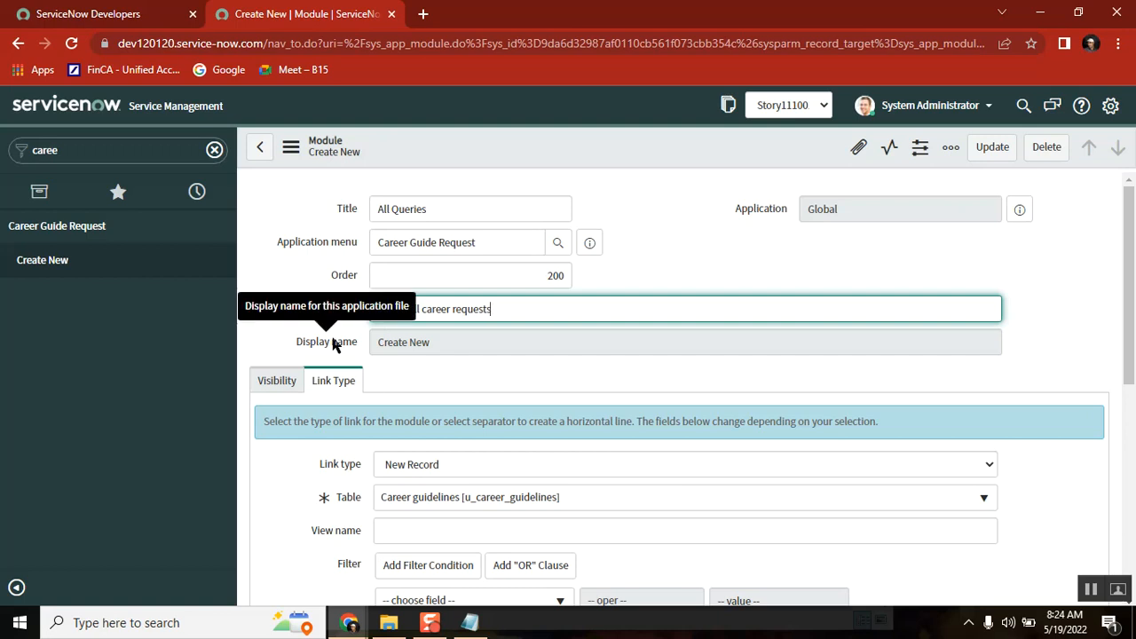
# - Check the module's visibility settings and return to its link type settings
pyautogui.scroll(-2, 1134, 330)
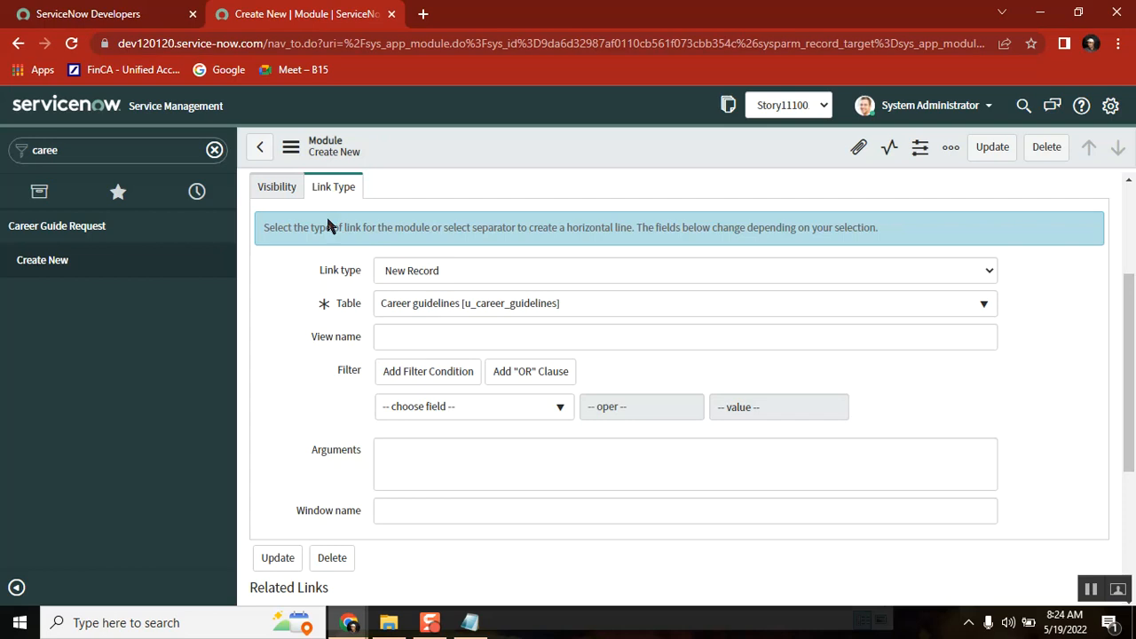
pyautogui.click(276, 191)
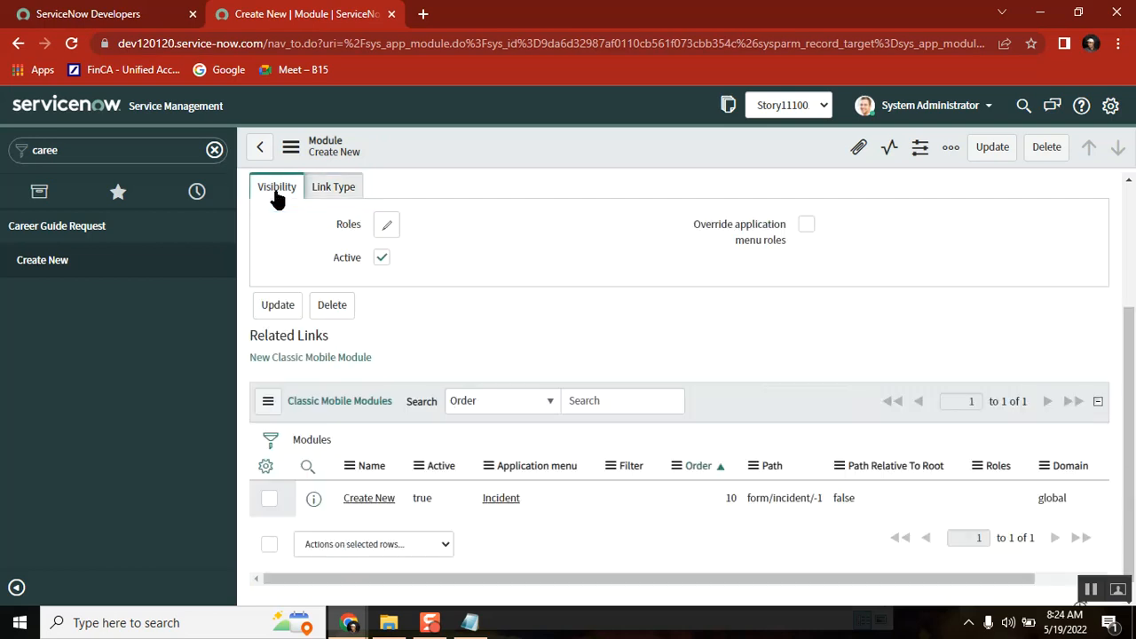
pyautogui.click(331, 188)
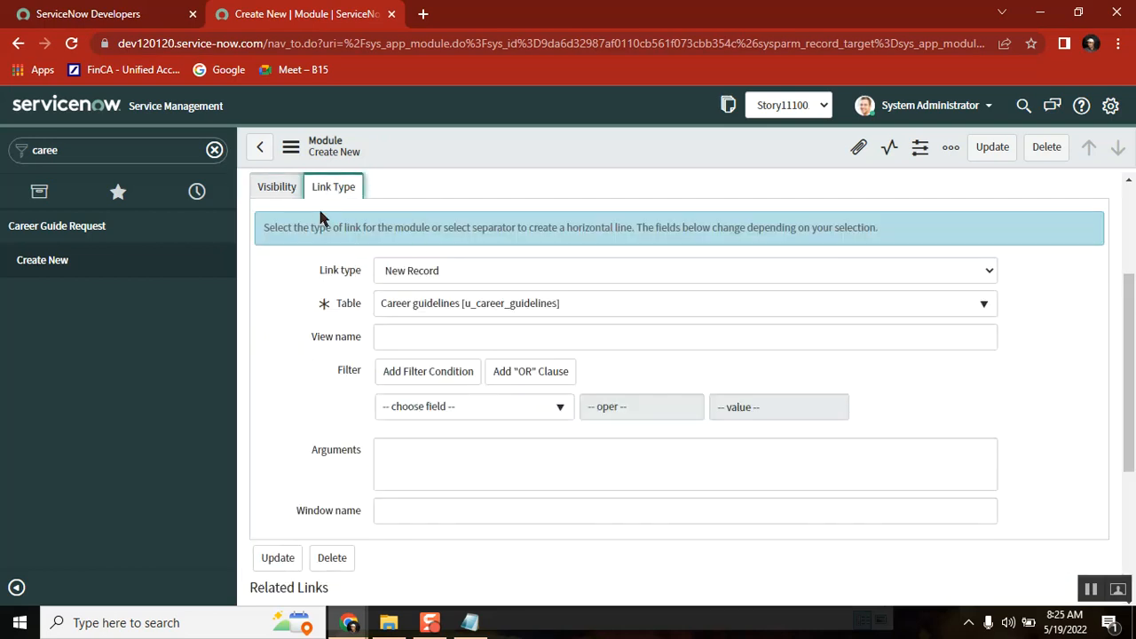
# - Filter the navigator for "incident" and open the Incident application's All module in a separate browser tab
pyautogui.click(137, 149)
pyautogui.click(138, 149)
pyautogui.press('BackSpace')
pyautogui.press('BackSpace')
pyautogui.press('BackSpace')
pyautogui.press('BackSpace')
pyautogui.press('BackSpace')
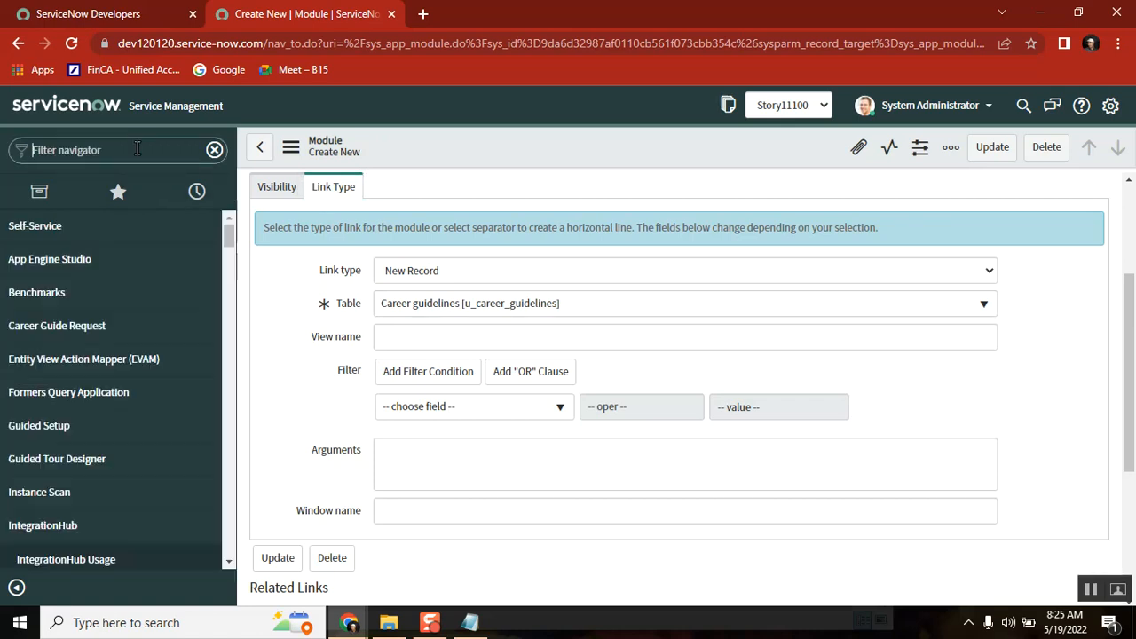
pyautogui.write('incident')
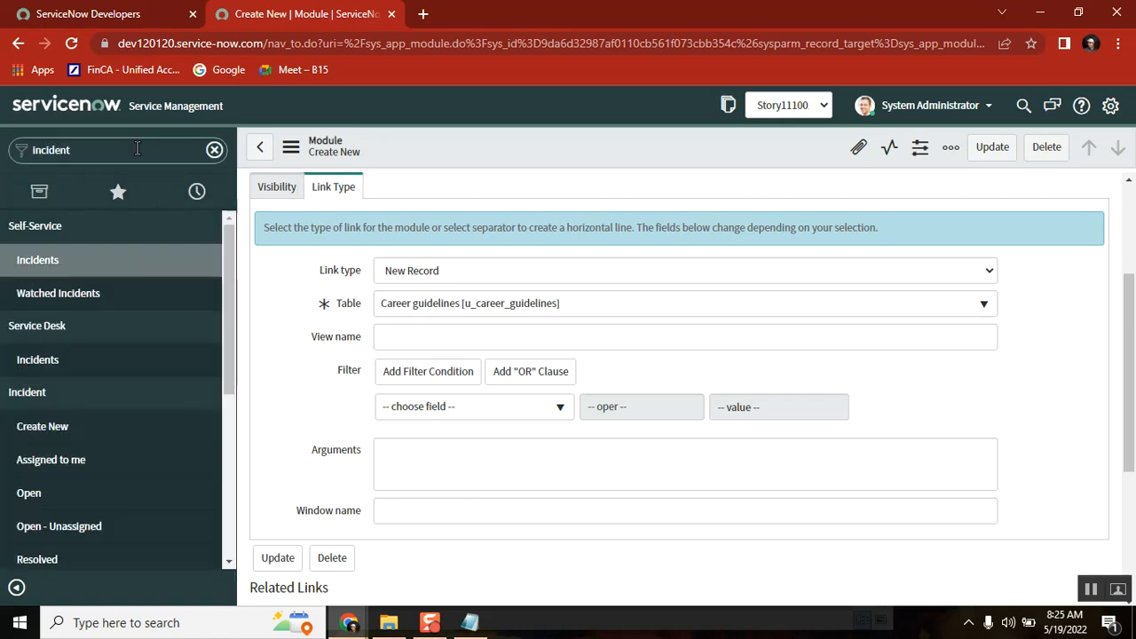
pyautogui.moveTo(233, 301); pyautogui.dragTo(235, 382)
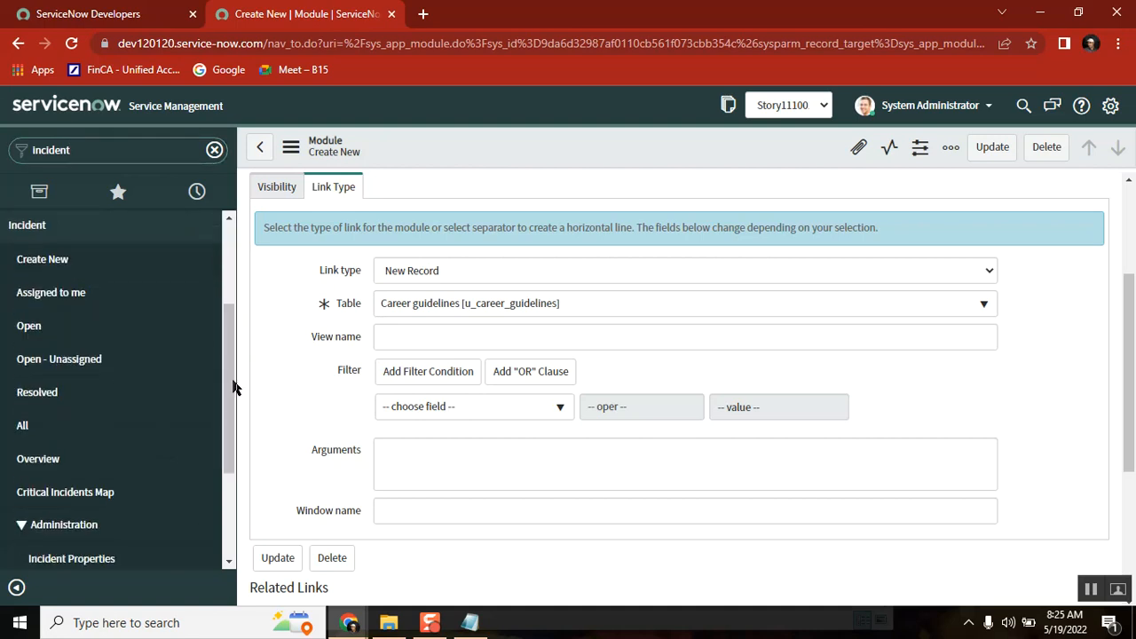
pyautogui.middleClick(27, 428)
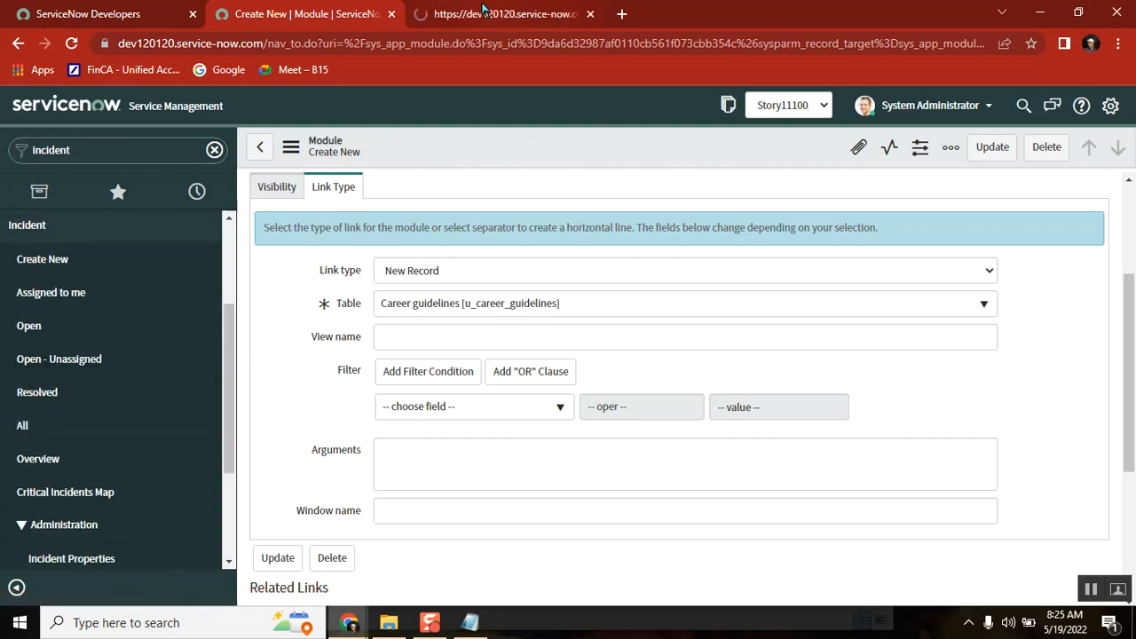
pyautogui.click(483, 11)
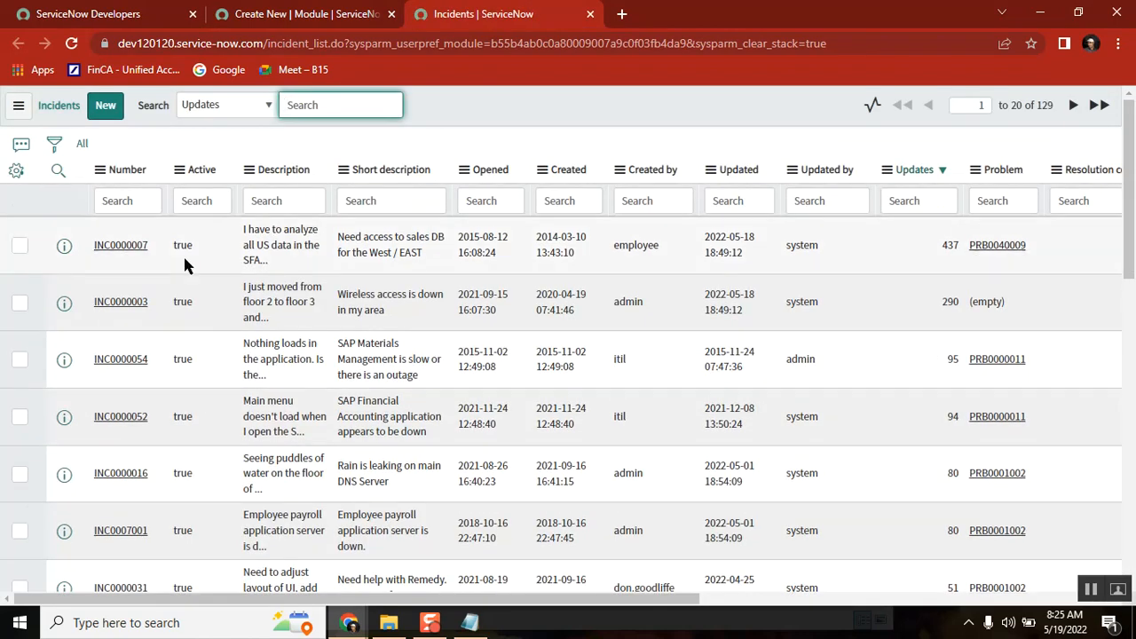
# - Examine the incident list's total record count and its URL, and return to the module form
pyautogui.doubleClick(1044, 105)
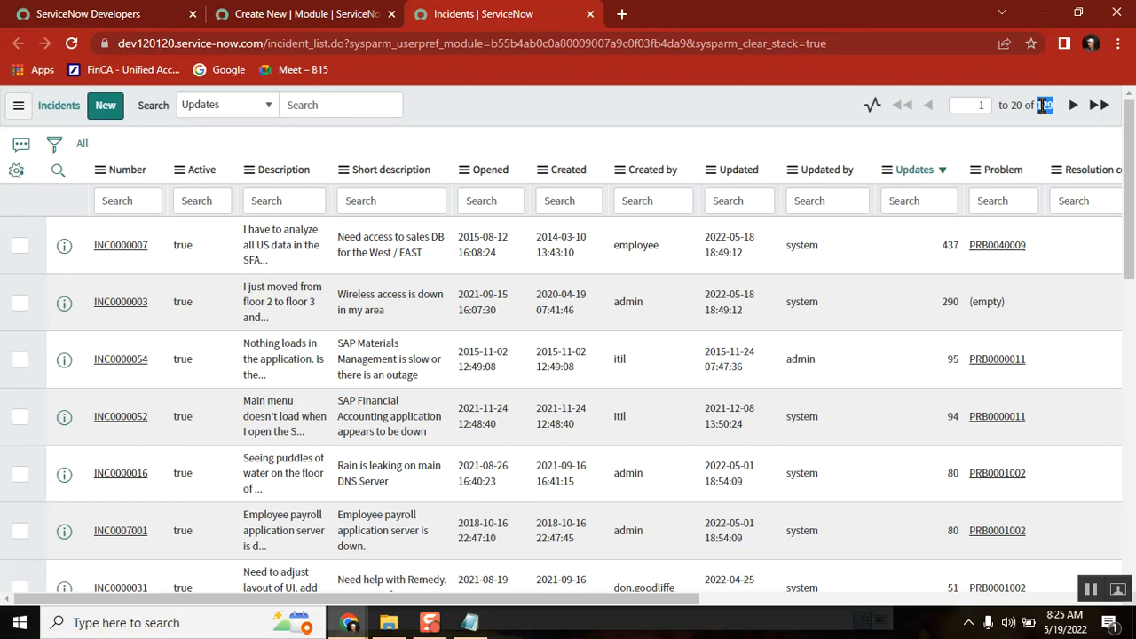
pyautogui.click(291, 45)
pyautogui.doubleClick(290, 45)
pyautogui.click(274, 16)
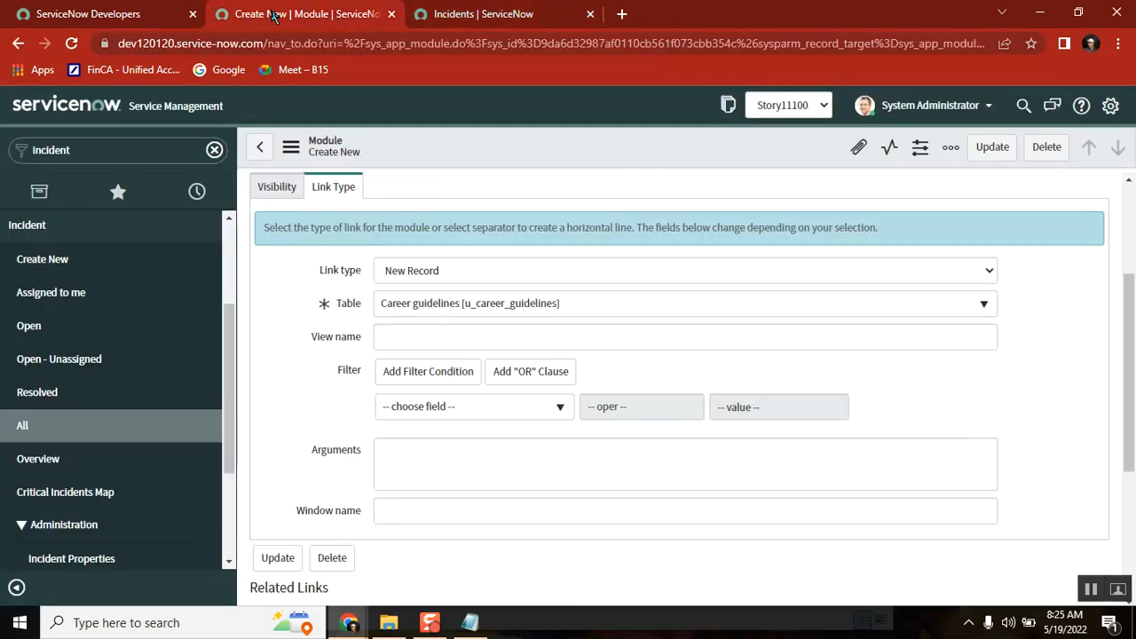
# - Set the link type to List of Records and create the All Queries module with Insert and Stay
pyautogui.click(422, 273)
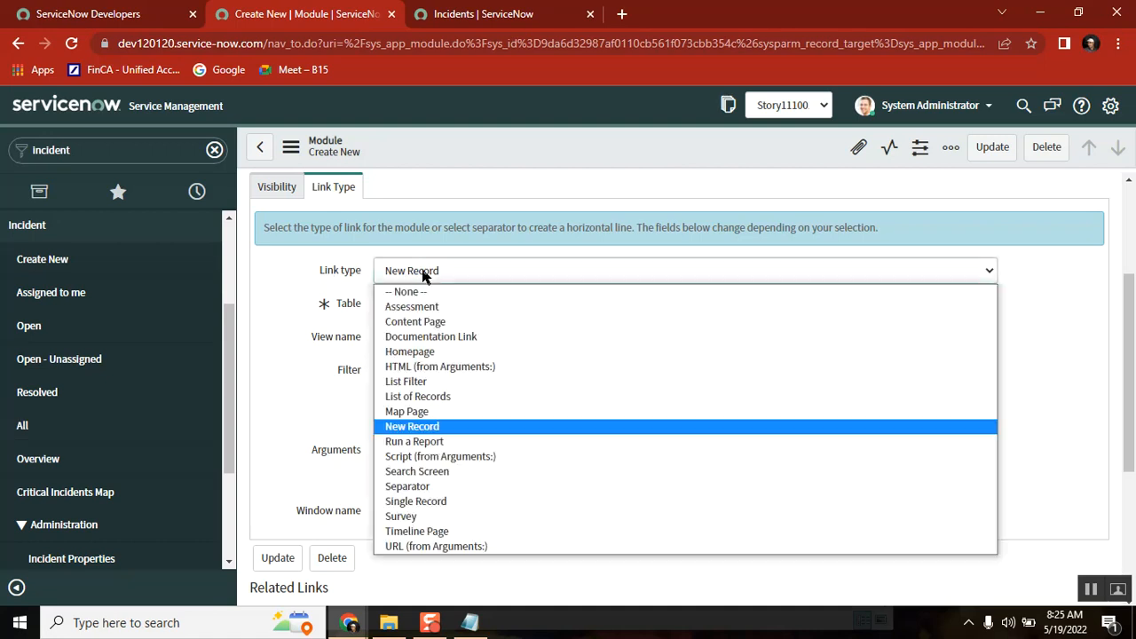
pyautogui.click(417, 397)
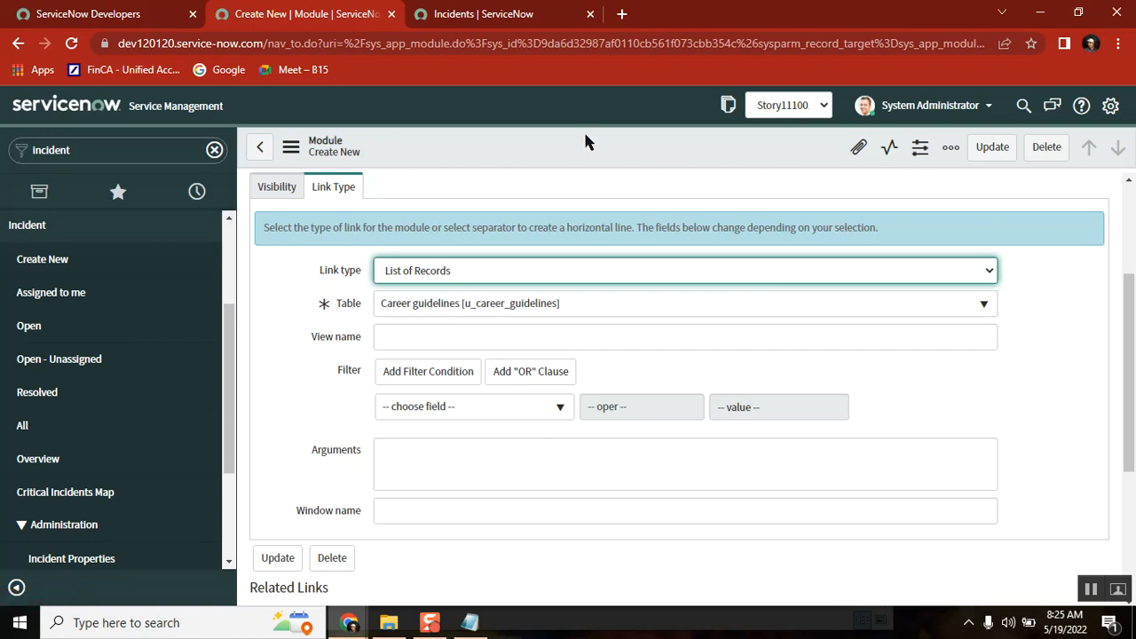
pyautogui.scroll(2, 1134, 209)
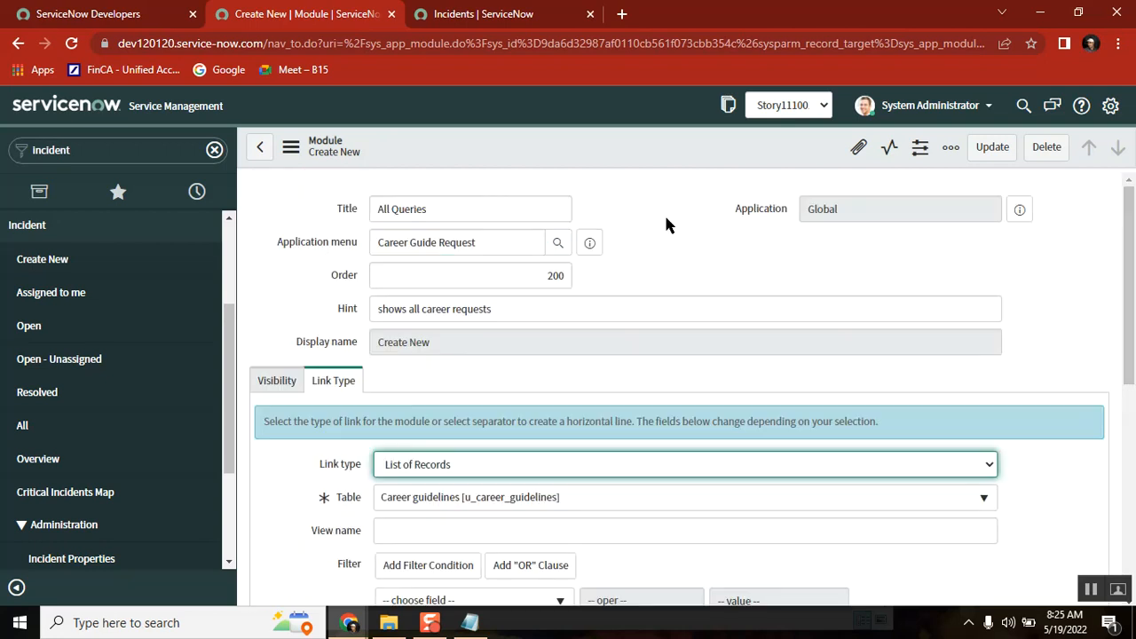
pyautogui.rightClick(498, 145)
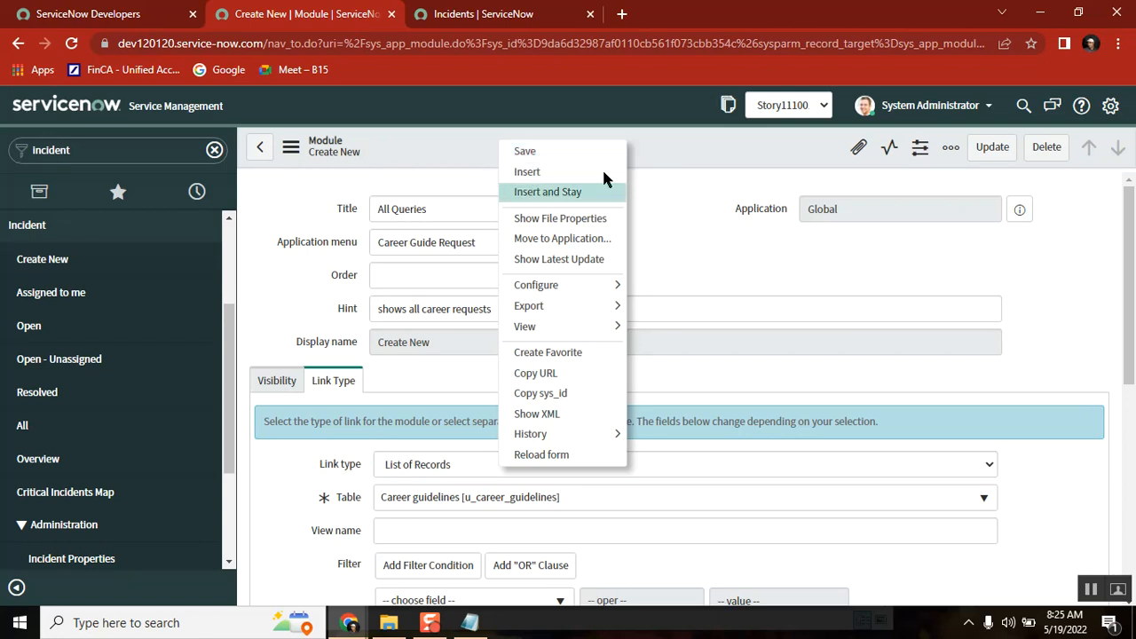
pyautogui.click(583, 193)
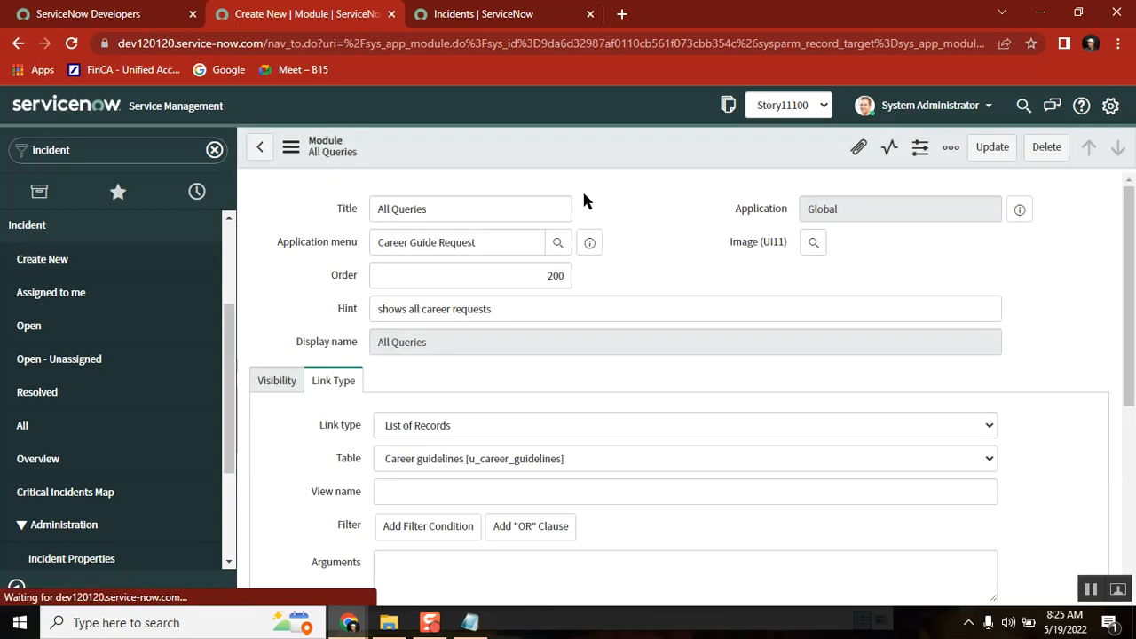
# - Filter the navigator for "caree" to check the modules under Career Guide Request
pyautogui.click(129, 149)
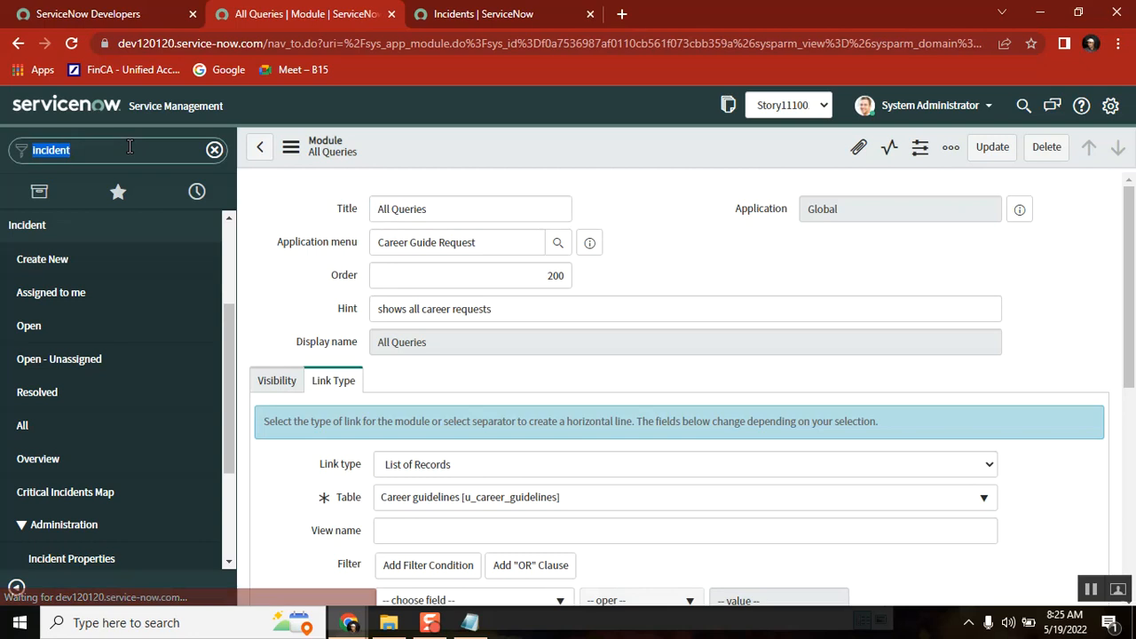
pyautogui.write('caree')
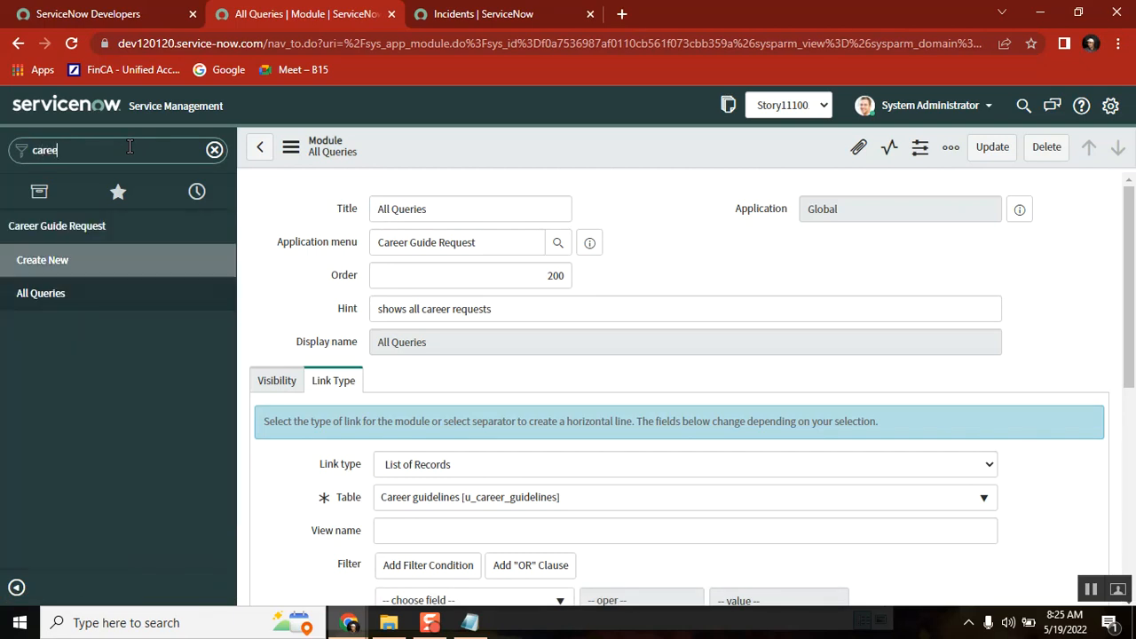
# - Compare with the incident list and open the All Queries module to view the Career guidelines records
pyautogui.moveTo(56, 234)
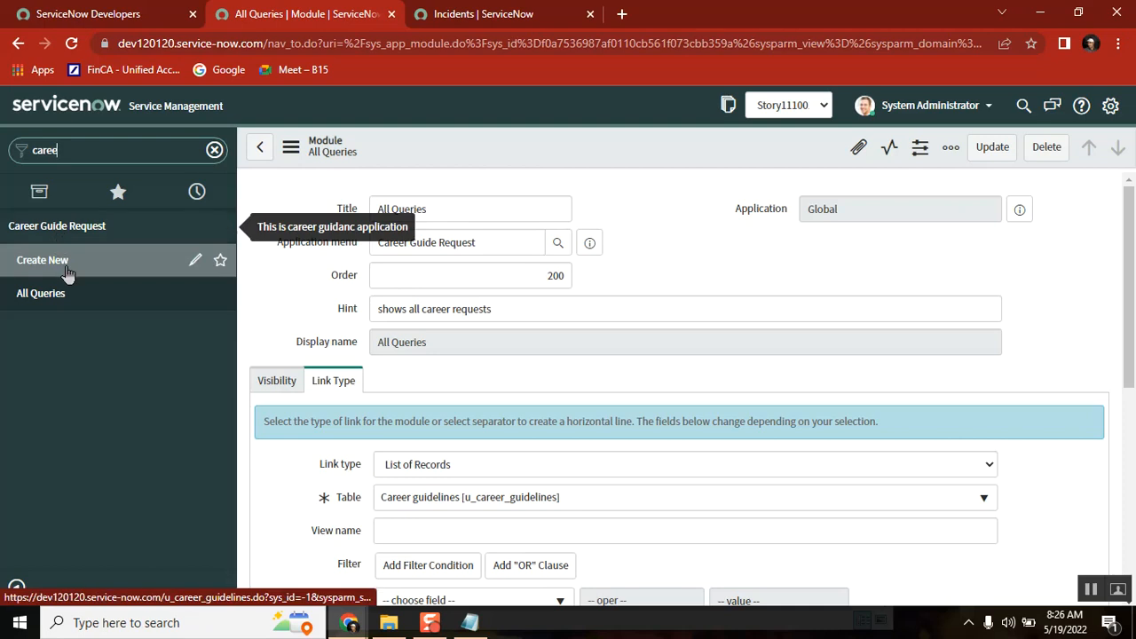
pyautogui.moveTo(79, 298)
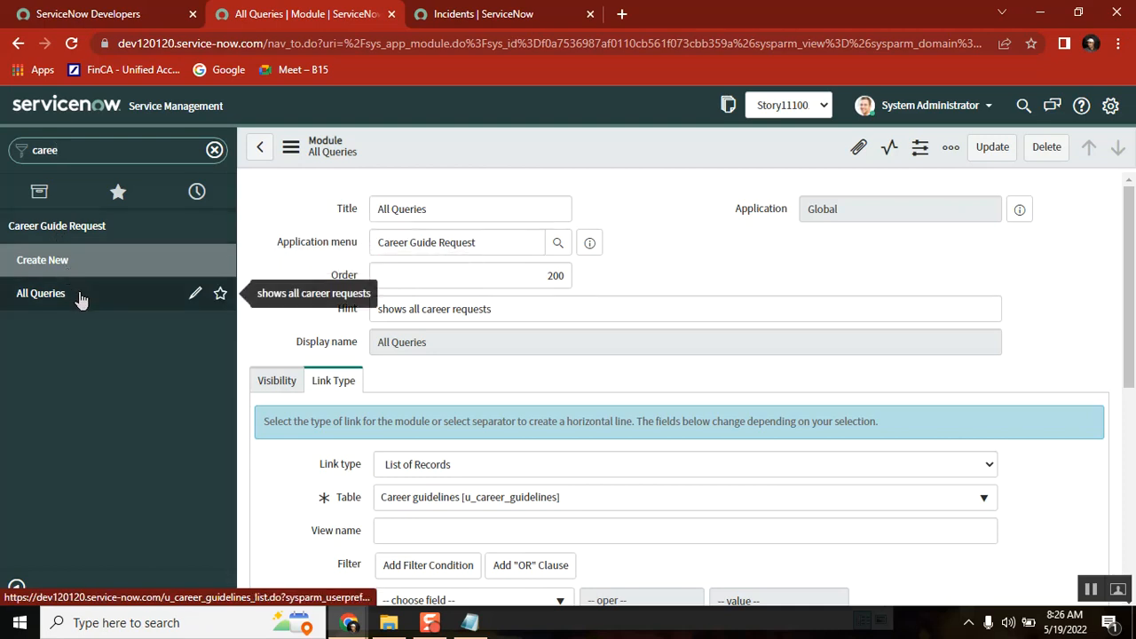
pyautogui.click(468, 16)
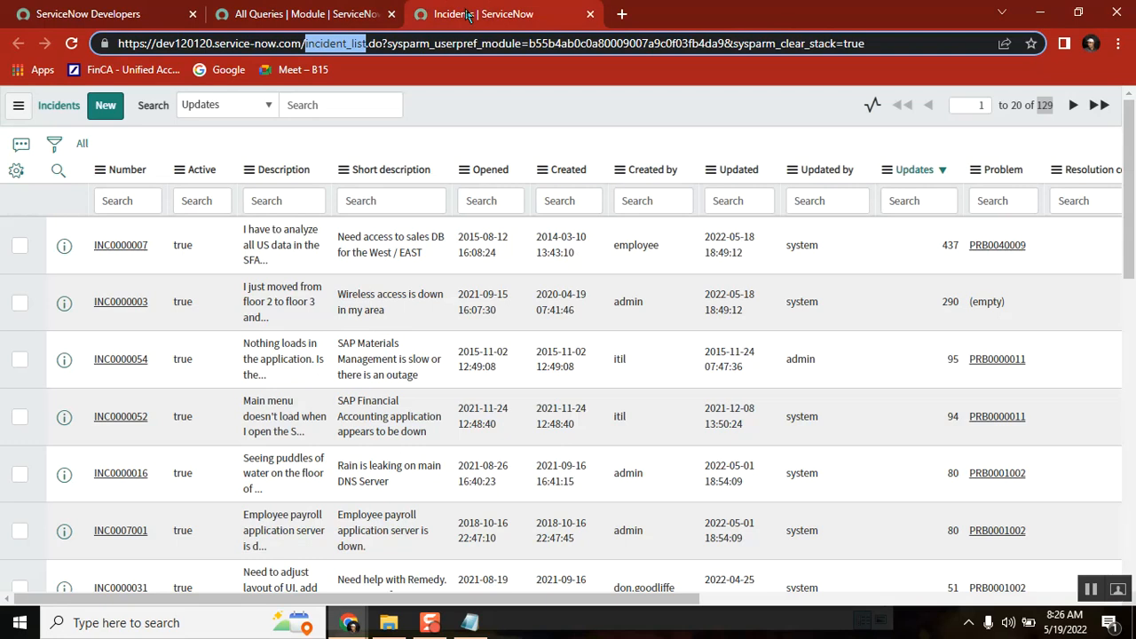
pyautogui.click(295, 15)
pyautogui.click(50, 302)
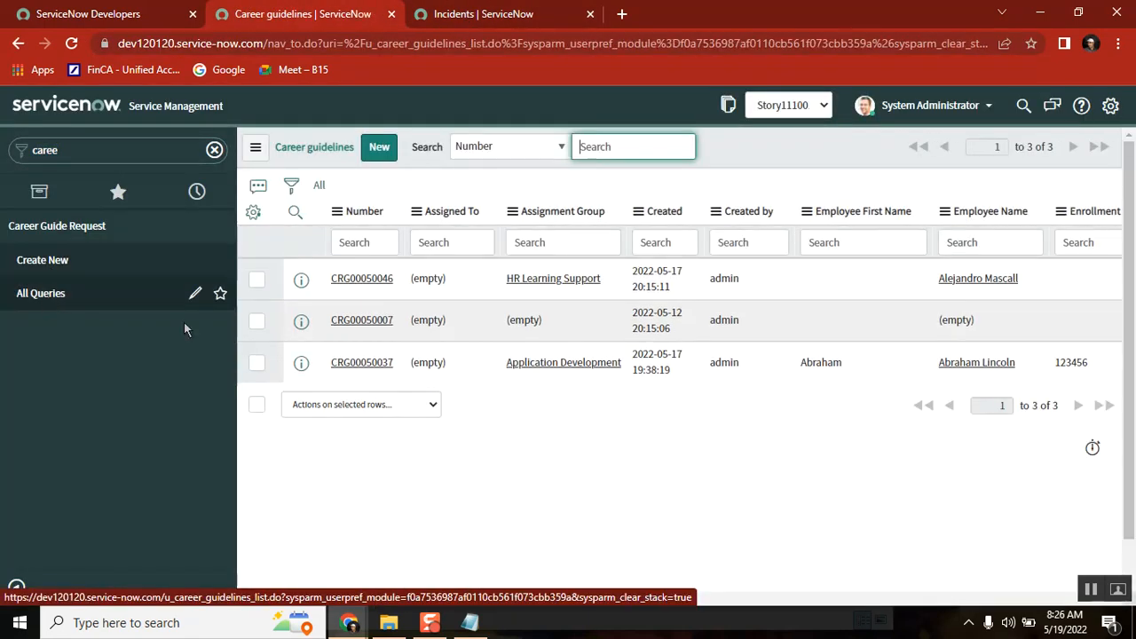
# - Submit a new career guidance request for the second listed user, with request type Certification and request state In Progress
pyautogui.click(46, 260)
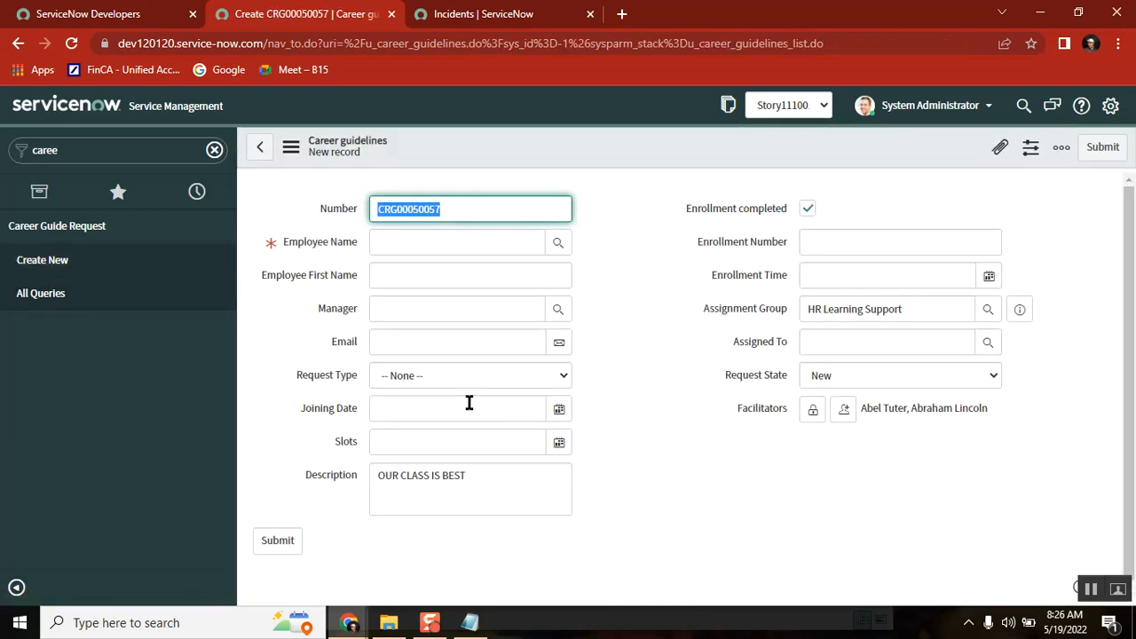
pyautogui.click(558, 242)
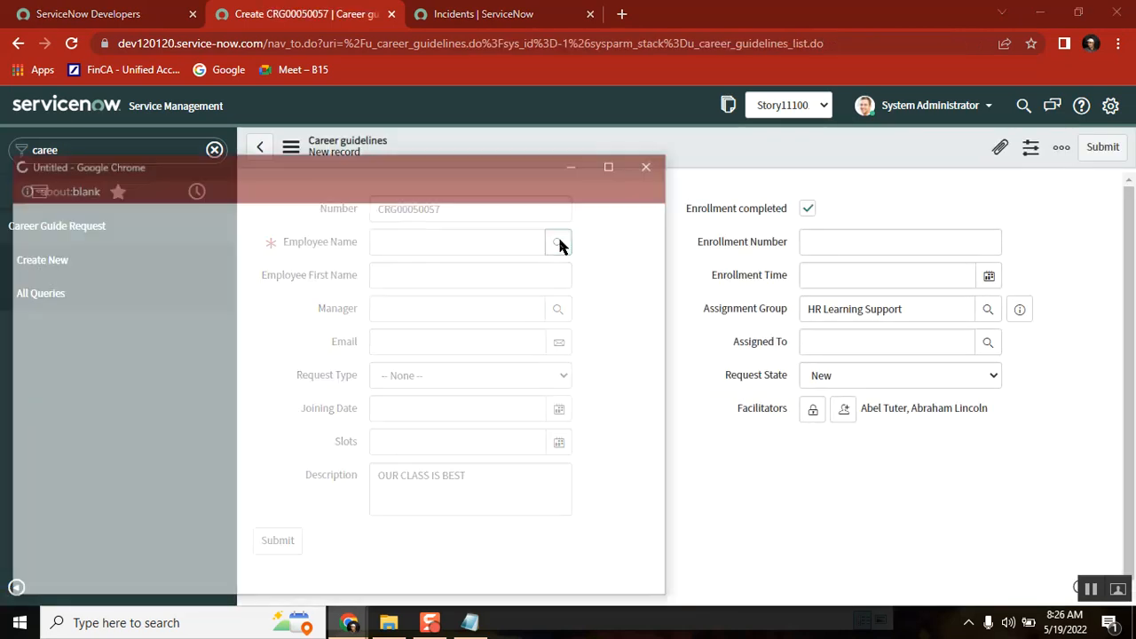
pyautogui.click(108, 377)
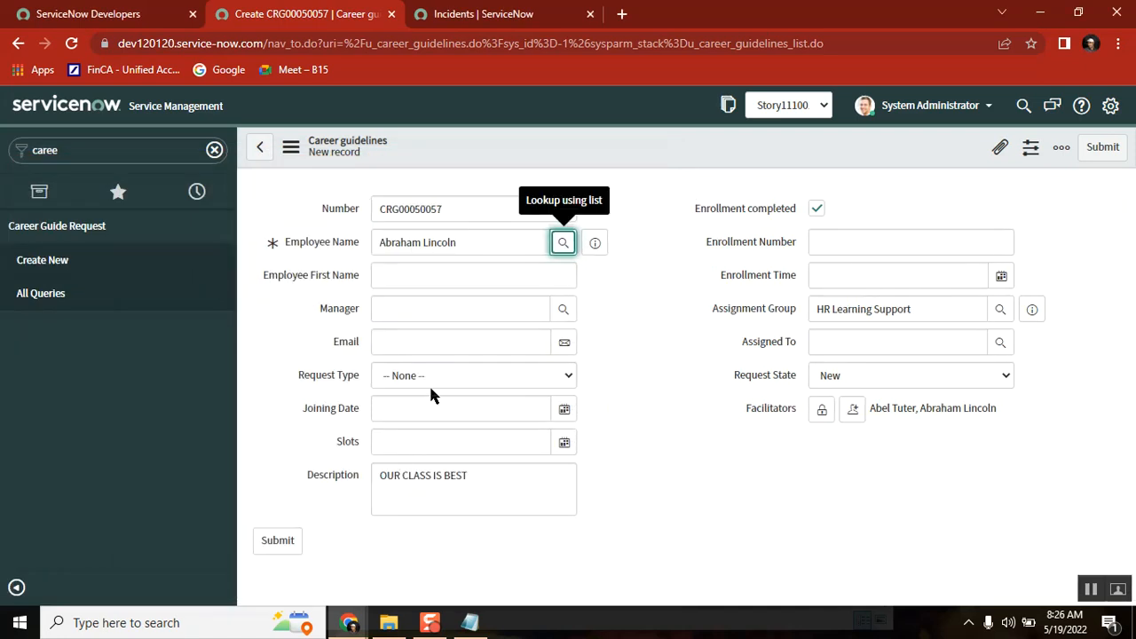
pyautogui.click(447, 377)
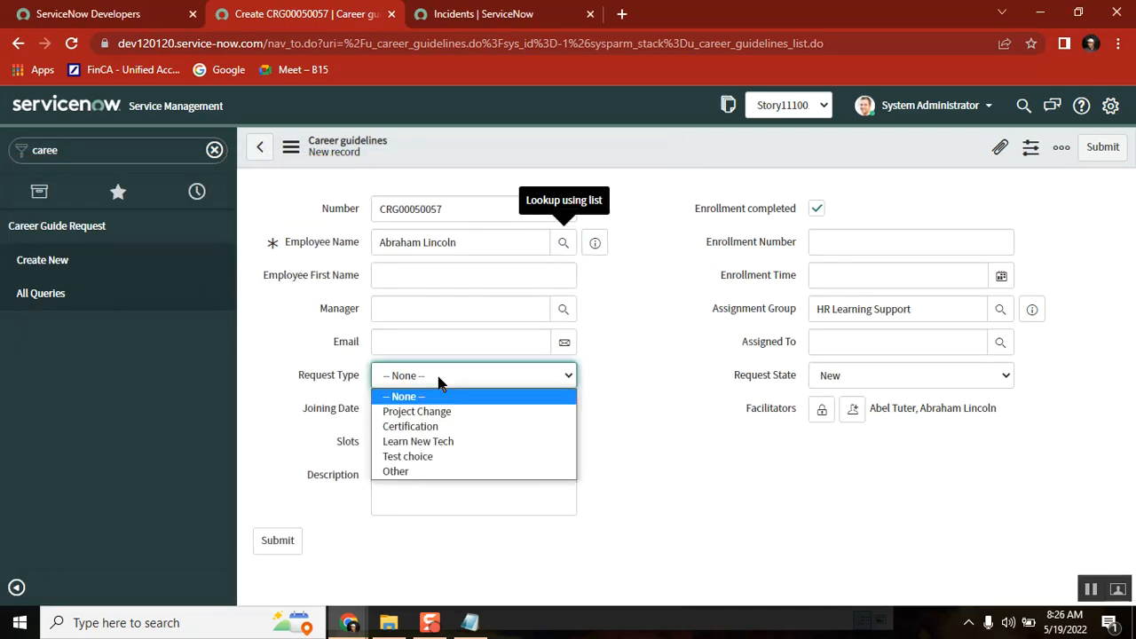
pyautogui.click(430, 428)
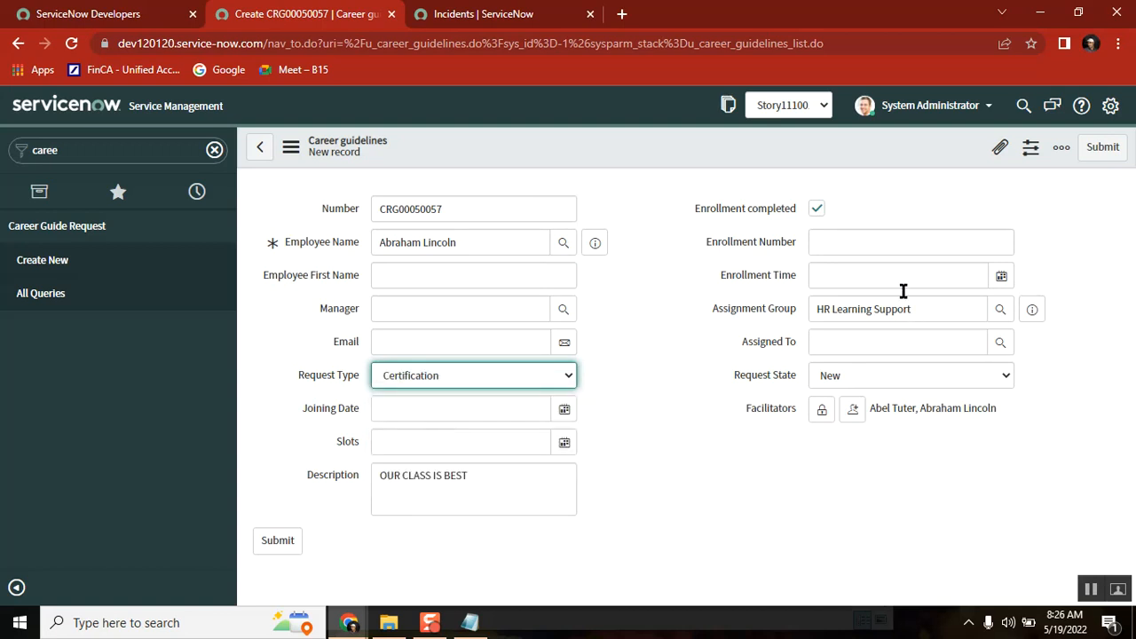
pyautogui.click(849, 380)
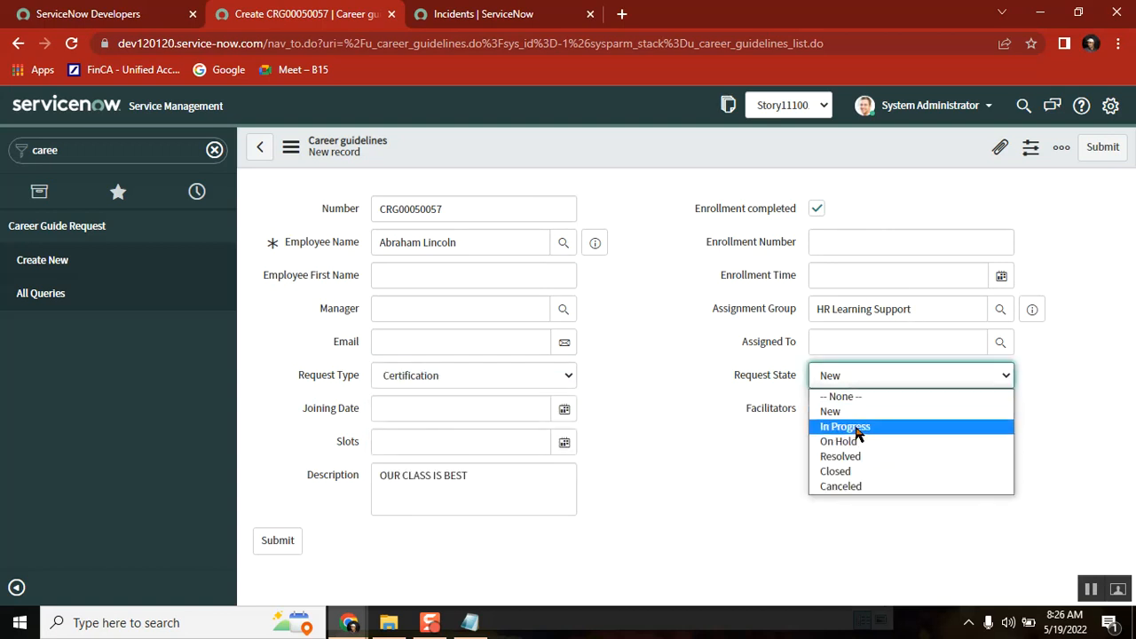
pyautogui.click(851, 427)
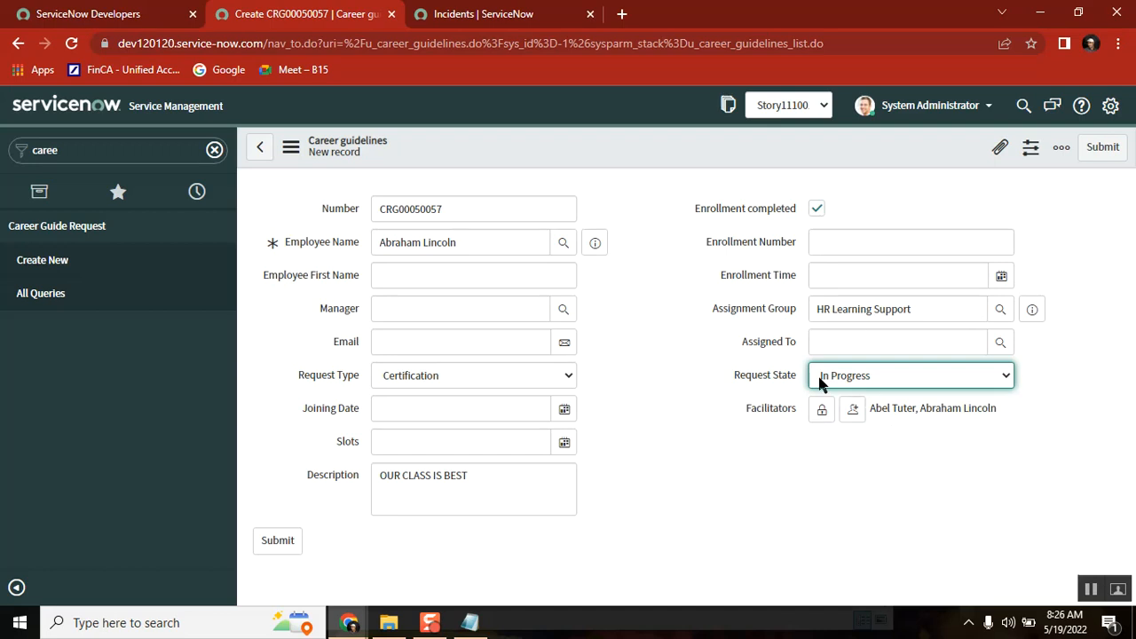
pyautogui.click(1103, 146)
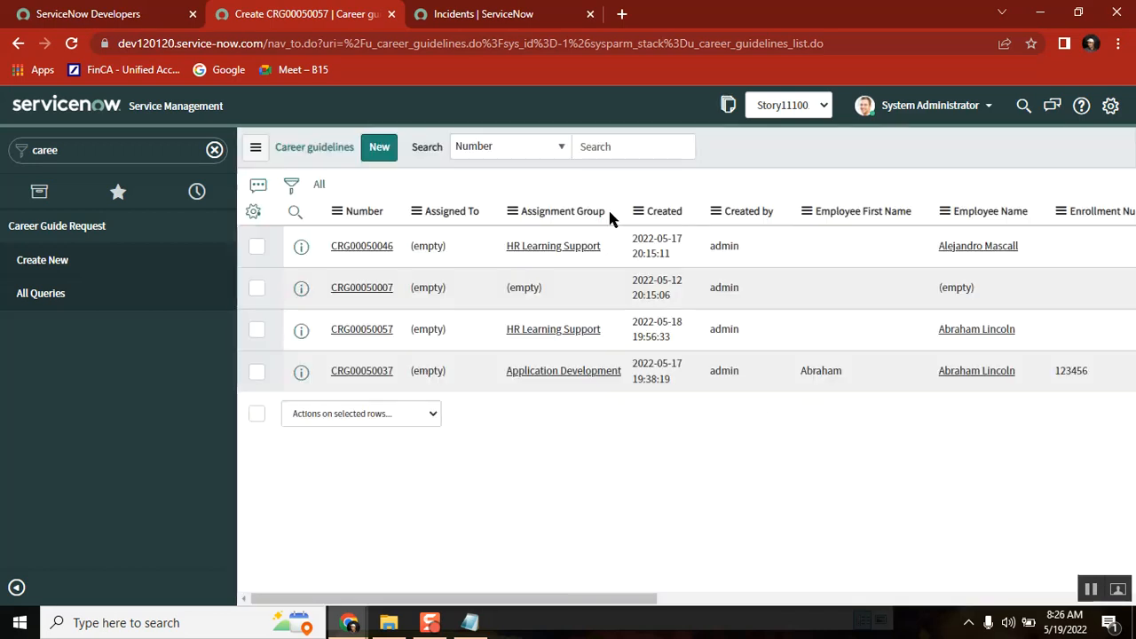
# - Submit another career guidance request for the seventh listed user, with request type Learn New Tech and request state Resolved
pyautogui.click(80, 268)
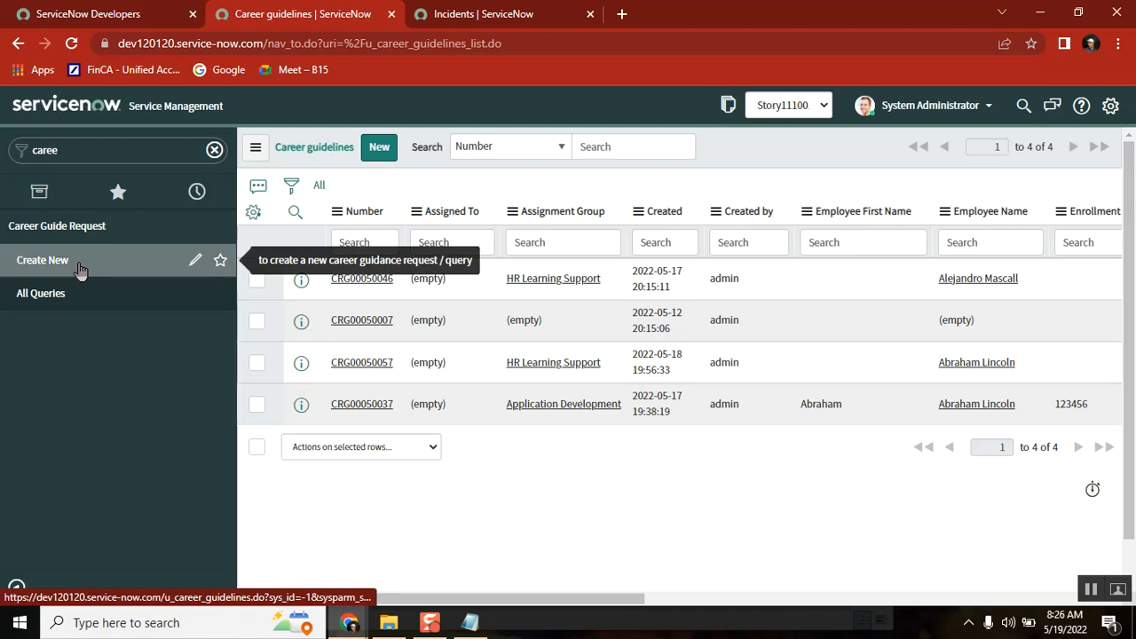
pyautogui.click(563, 243)
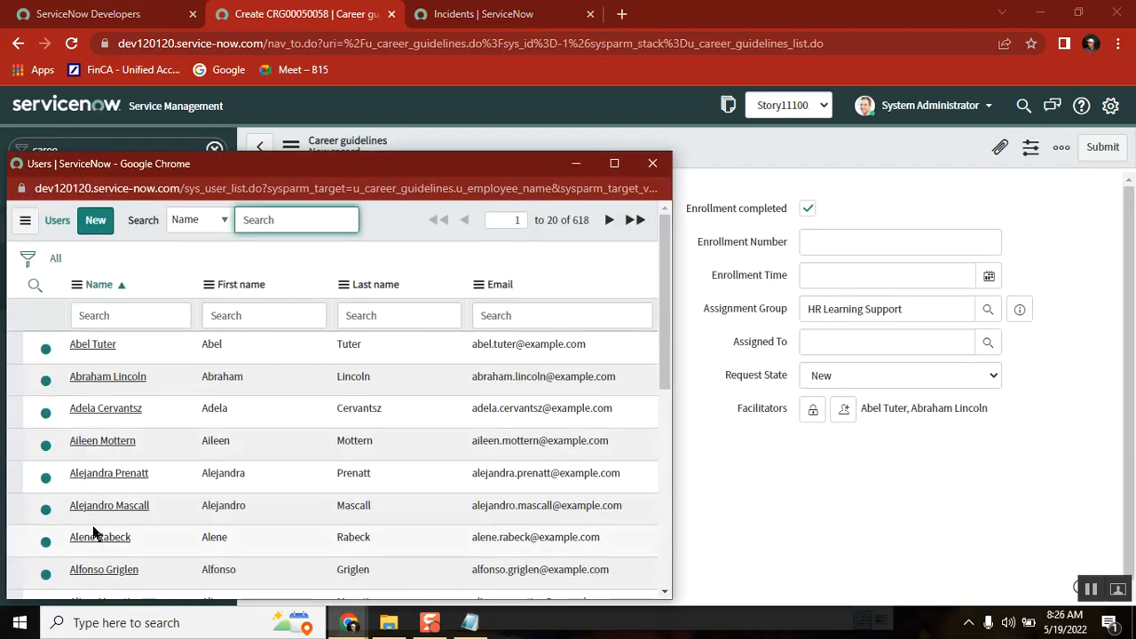
pyautogui.click(94, 538)
pyautogui.click(435, 377)
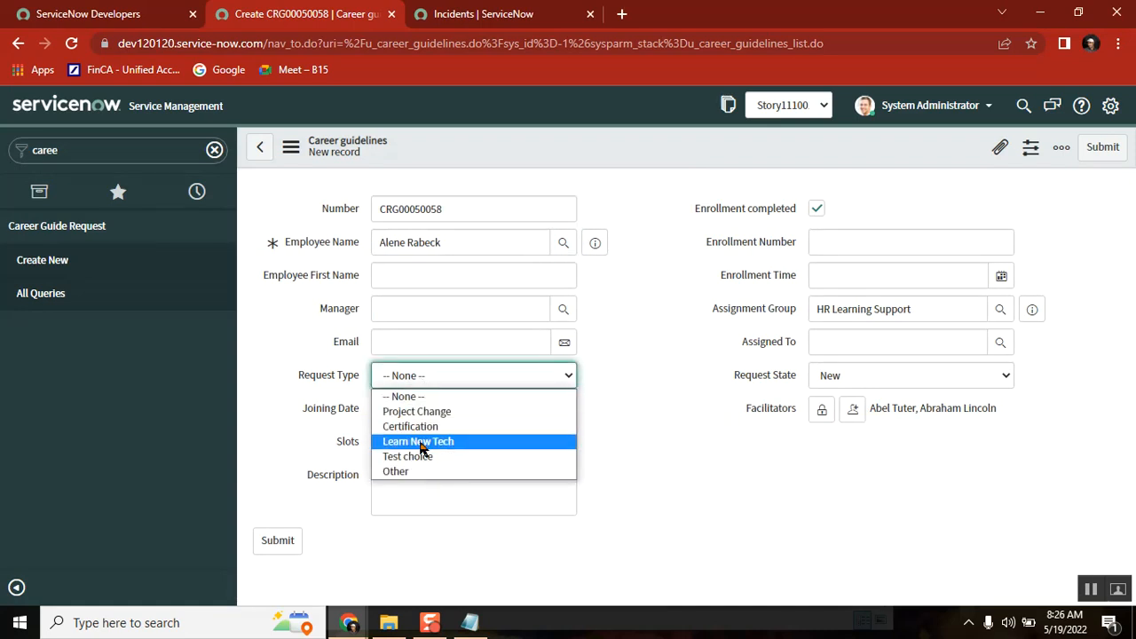
pyautogui.click(420, 442)
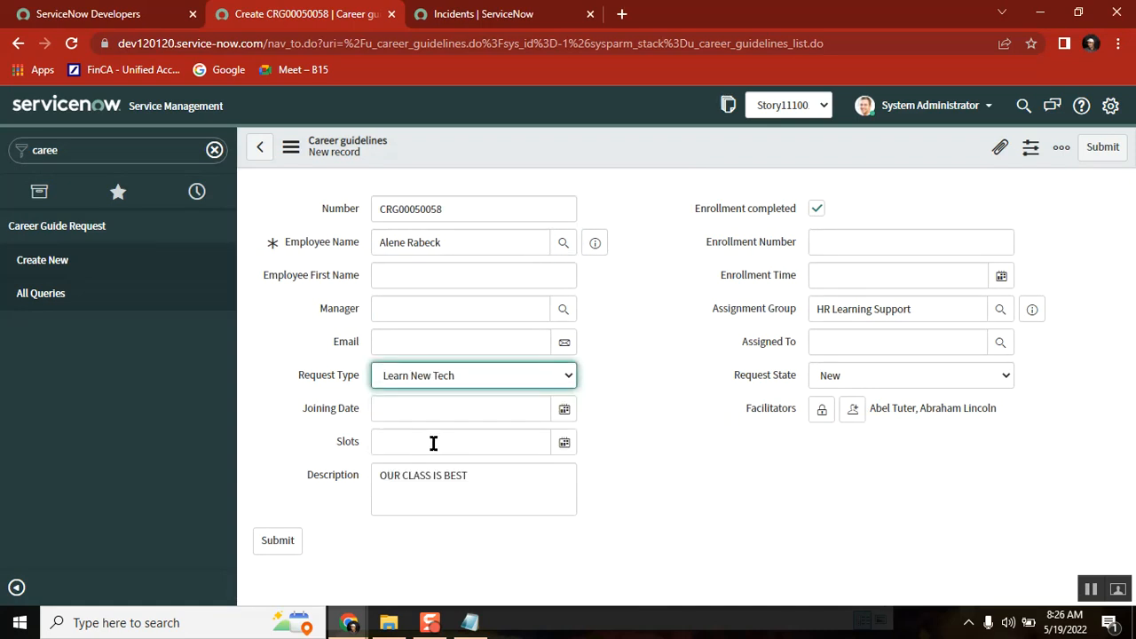
pyautogui.click(892, 380)
pyautogui.click(881, 458)
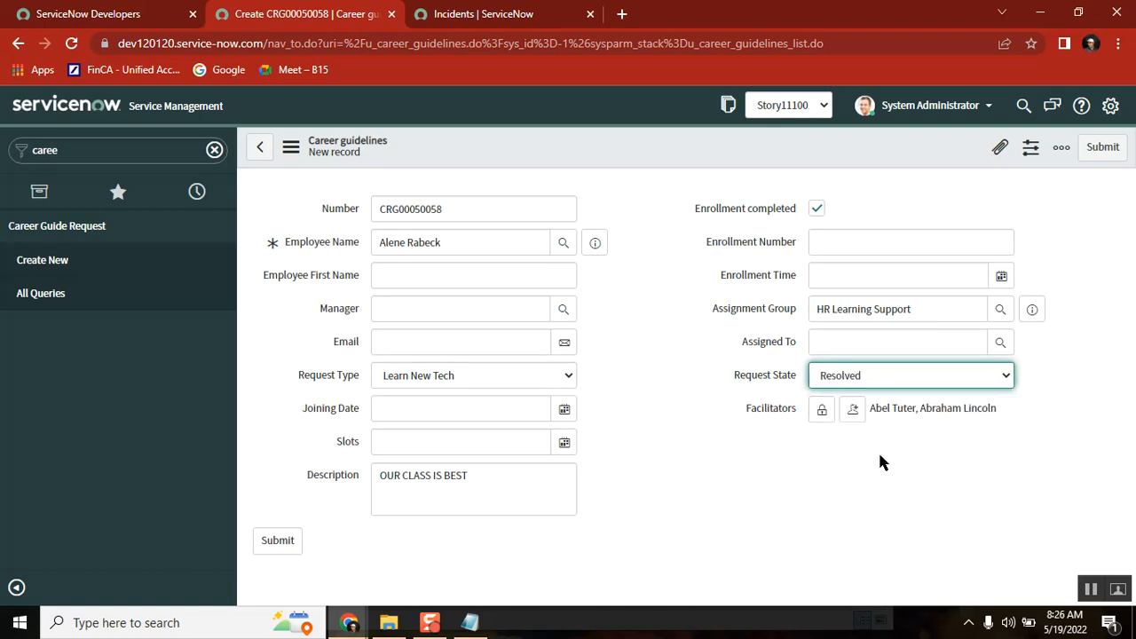
pyautogui.click(1101, 151)
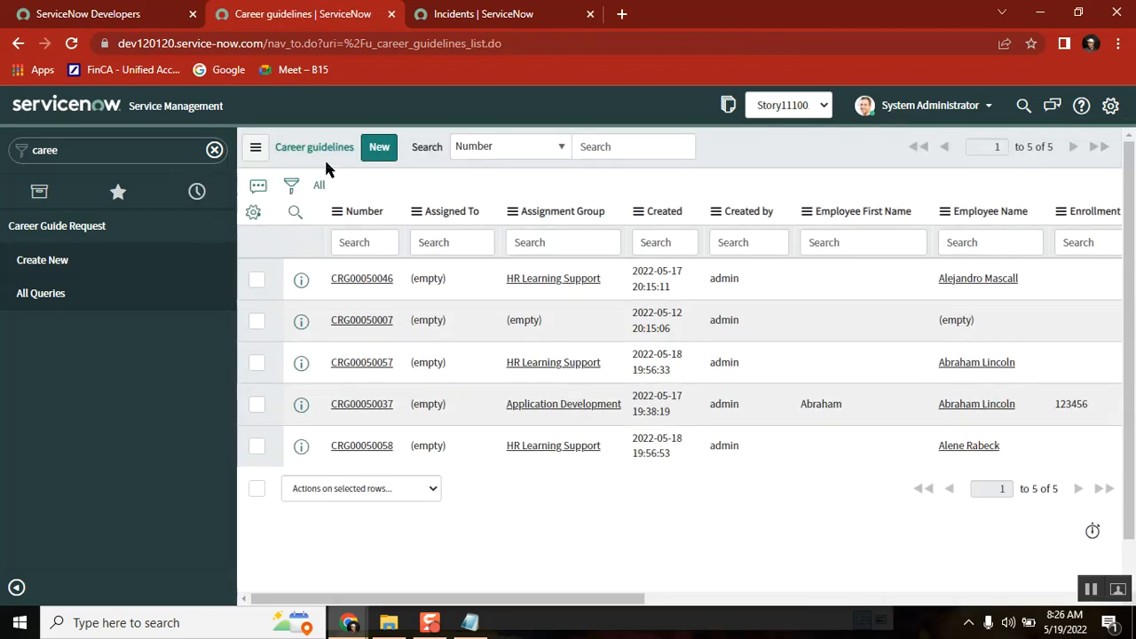
# - Submit a career guidance request for the third listed user, with request type Certification and request state Canceled
pyautogui.click(76, 268)
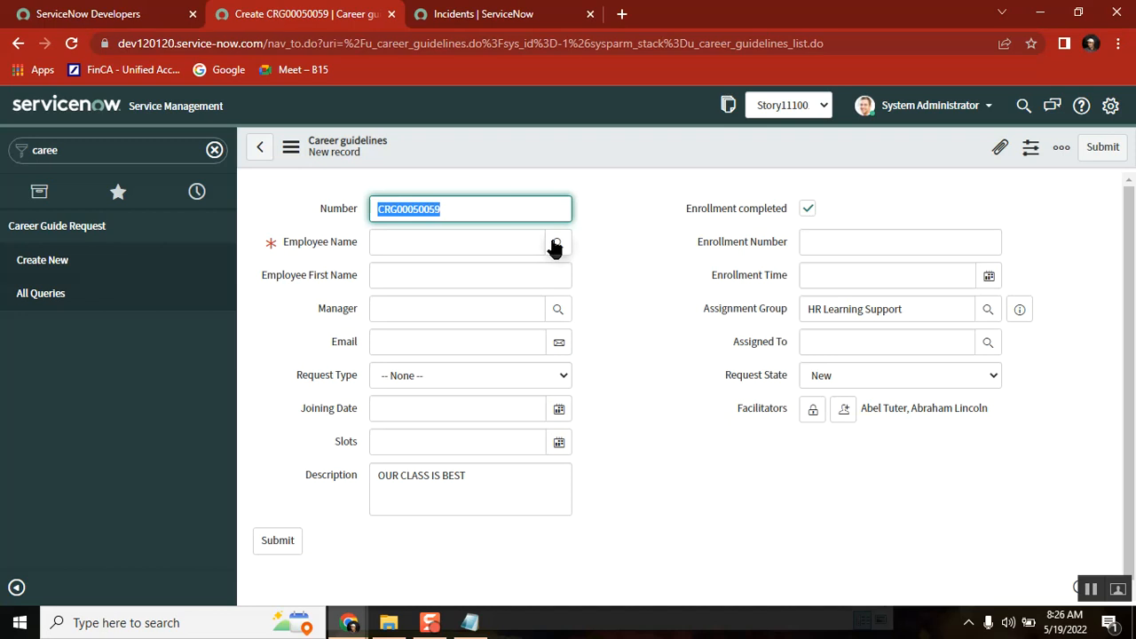
pyautogui.click(556, 244)
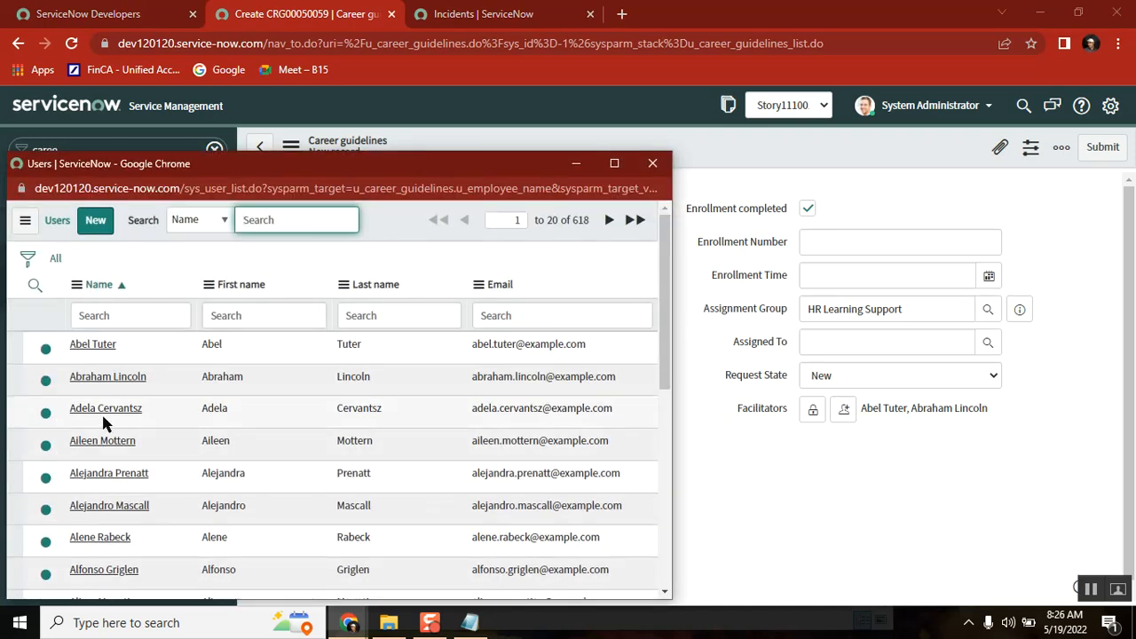
pyautogui.click(104, 332)
pyautogui.click(500, 375)
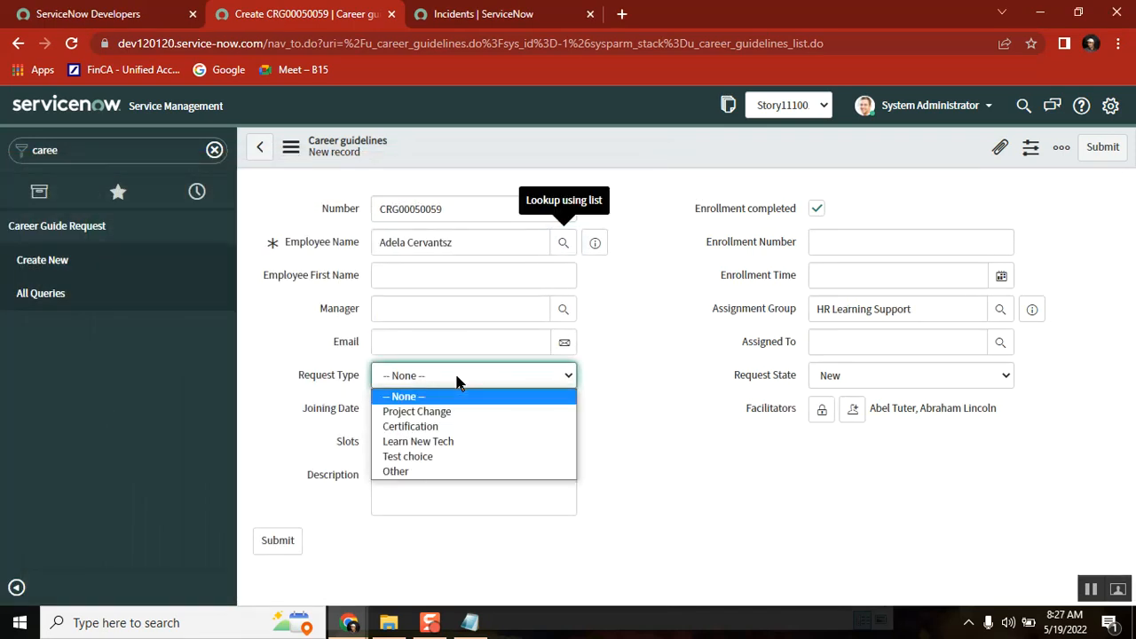
pyautogui.click(413, 457)
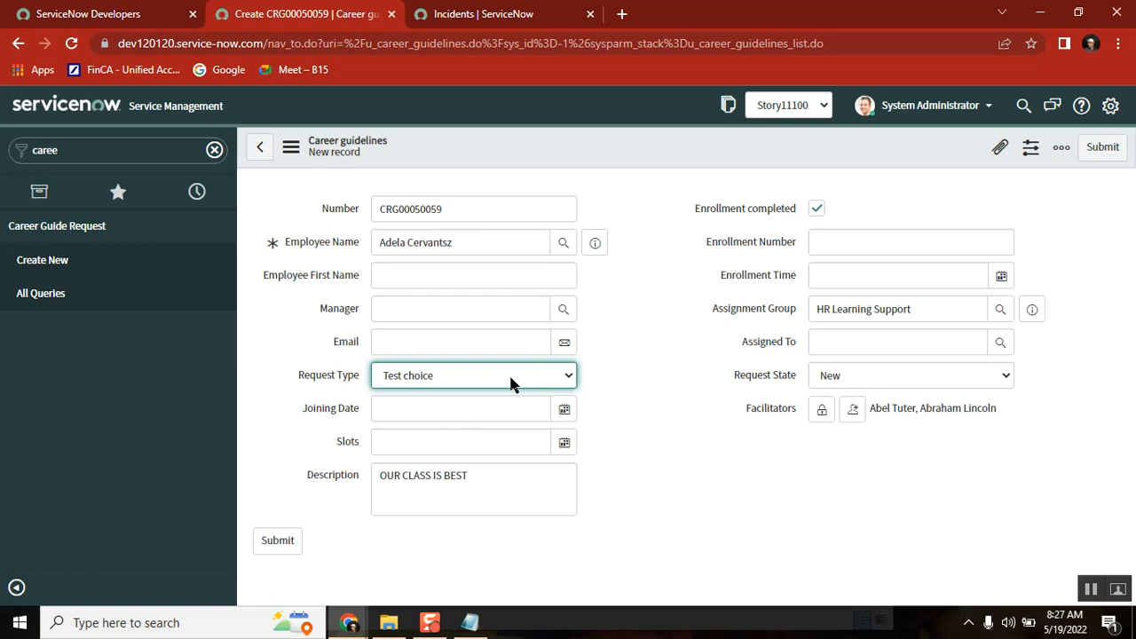
pyautogui.click(511, 379)
pyautogui.click(454, 425)
pyautogui.click(864, 375)
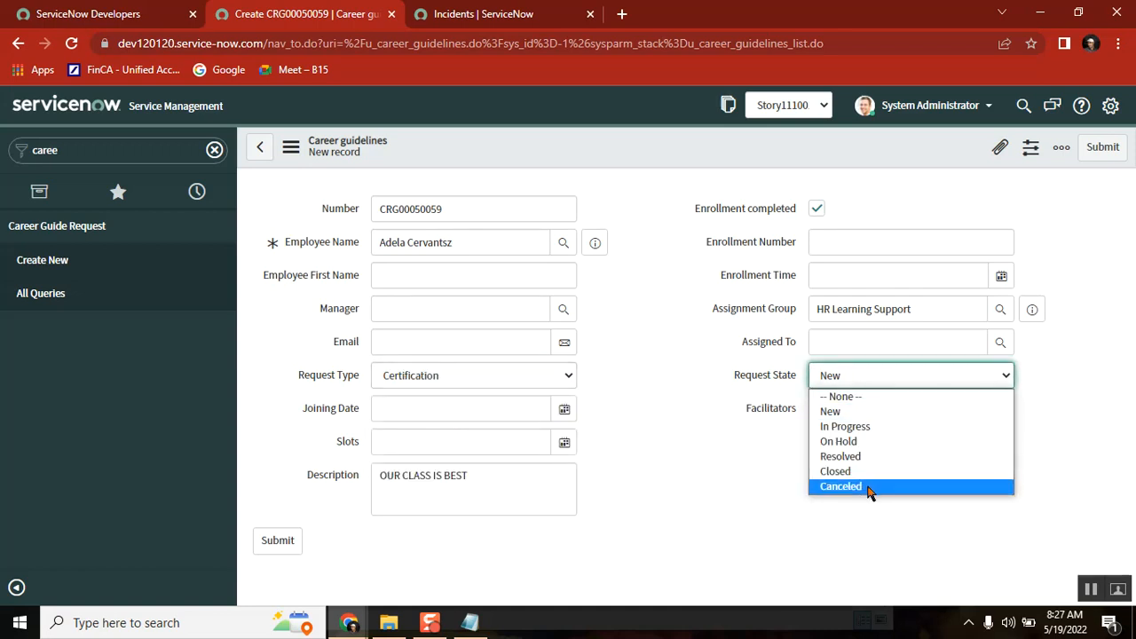
pyautogui.click(869, 488)
pyautogui.click(1103, 147)
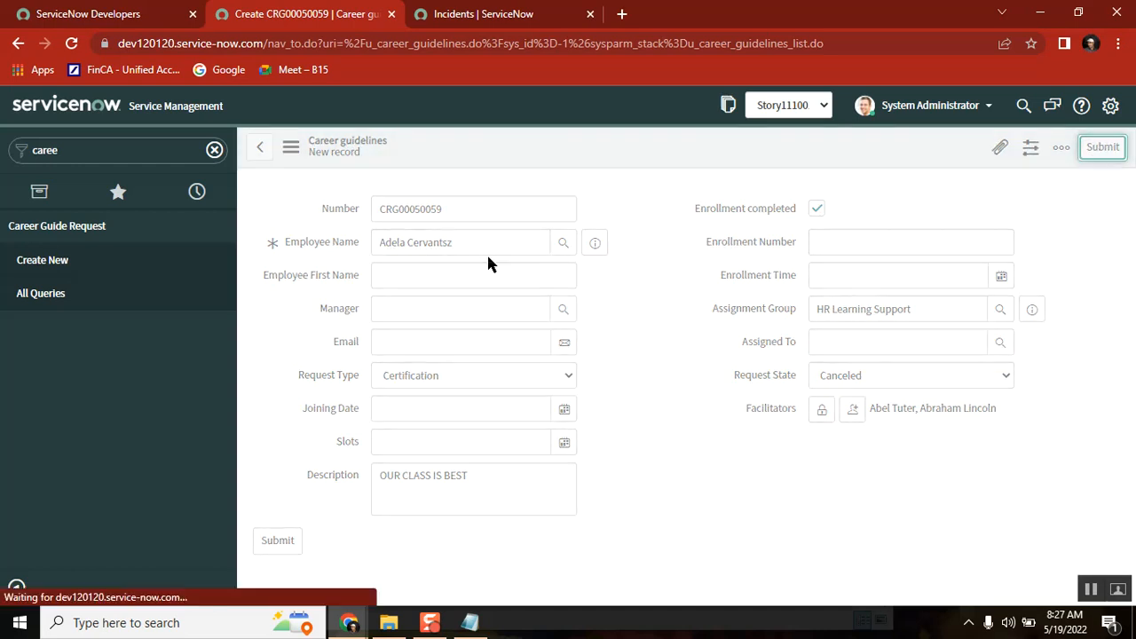
# - Start a career guidance request with type Project Change and state On Hold, and try to submit it without an employee name
pyautogui.click(42, 261)
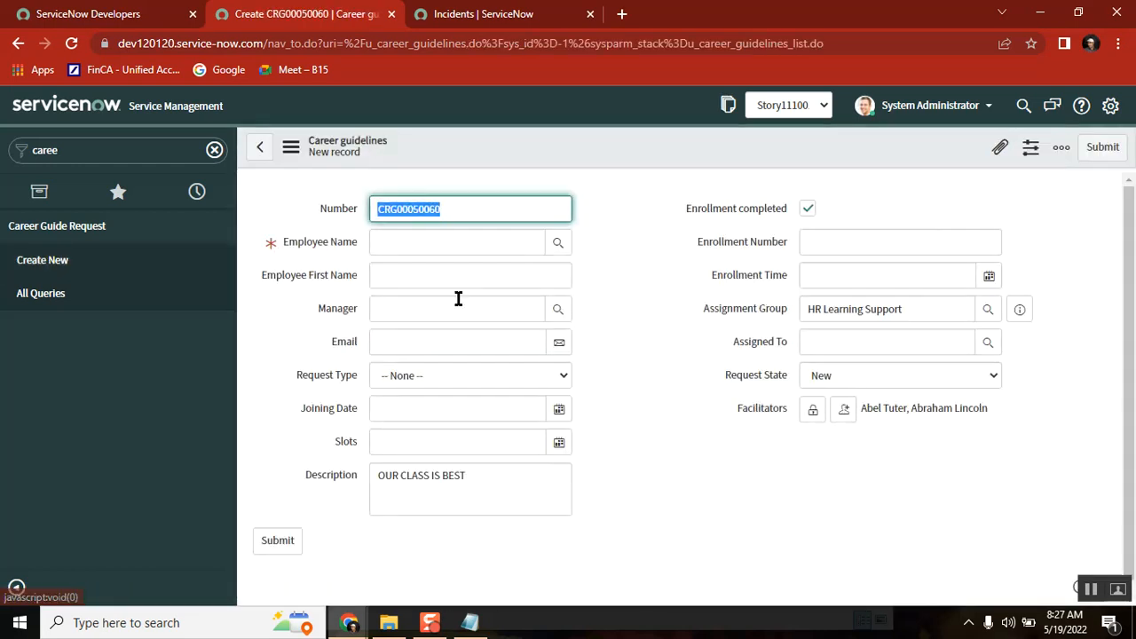
pyautogui.click(438, 377)
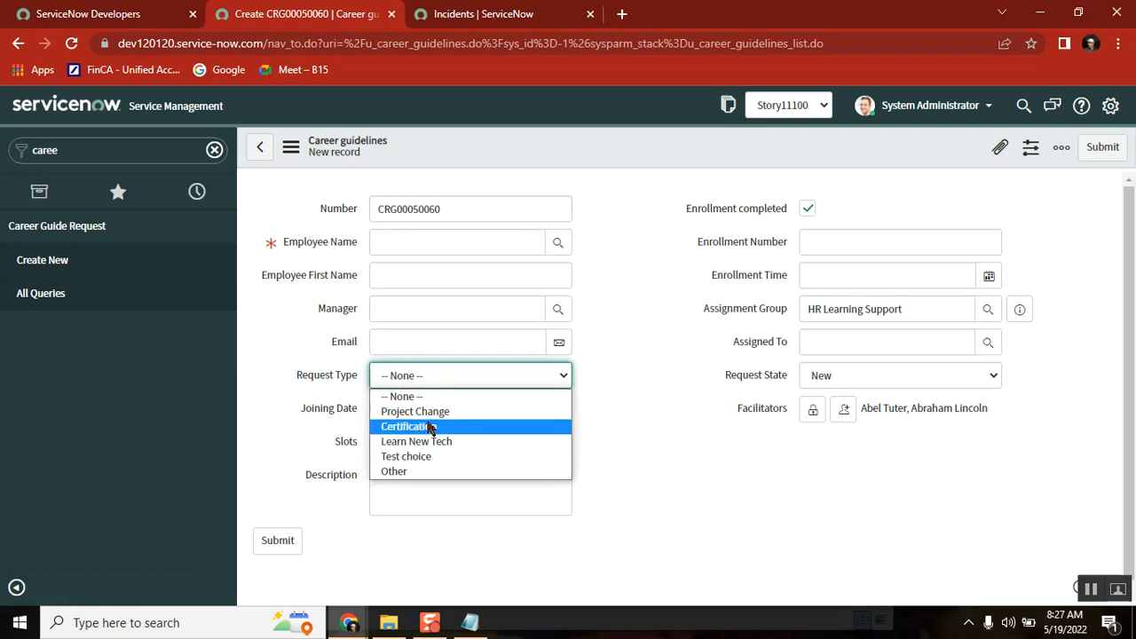
pyautogui.click(417, 411)
pyautogui.click(871, 377)
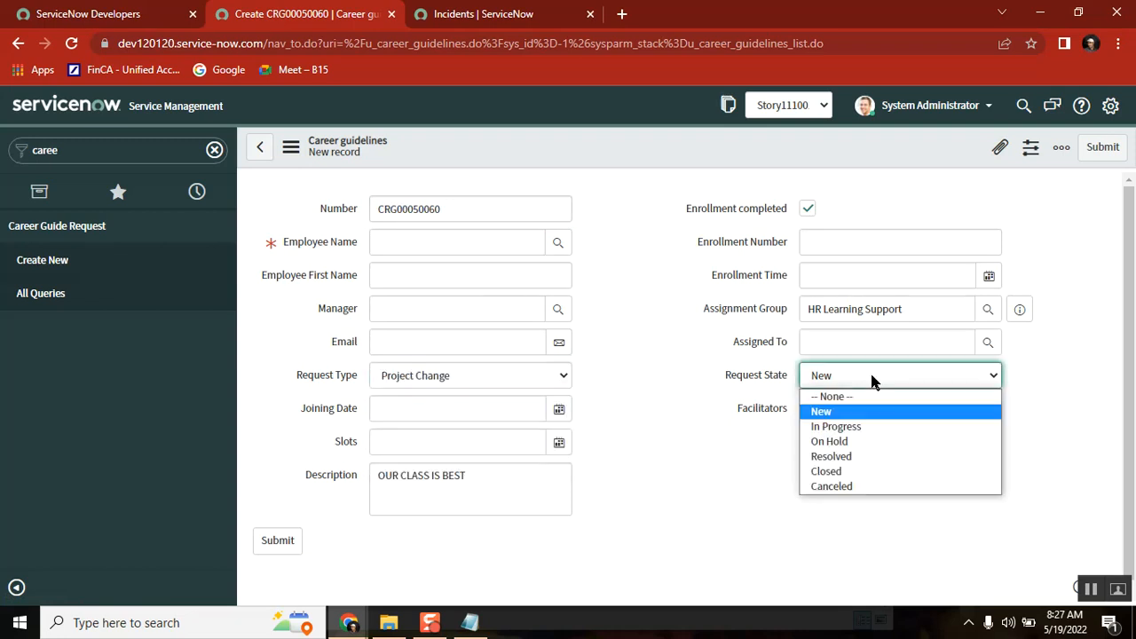
pyautogui.click(859, 441)
pyautogui.click(1099, 151)
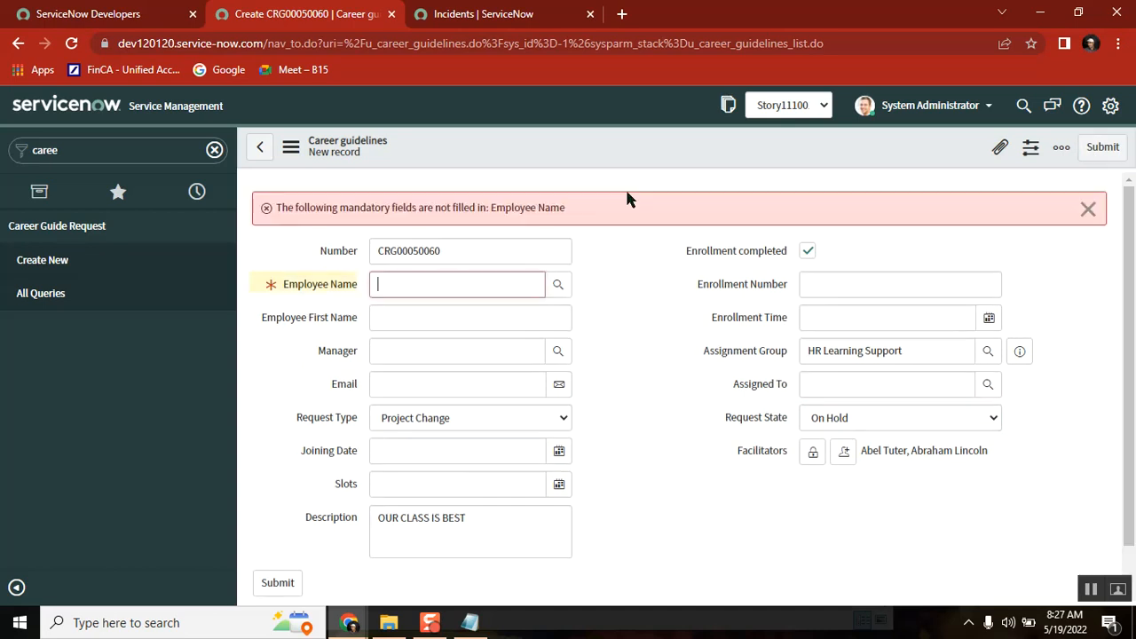
pyautogui.click(542, 282)
pyautogui.click(1088, 209)
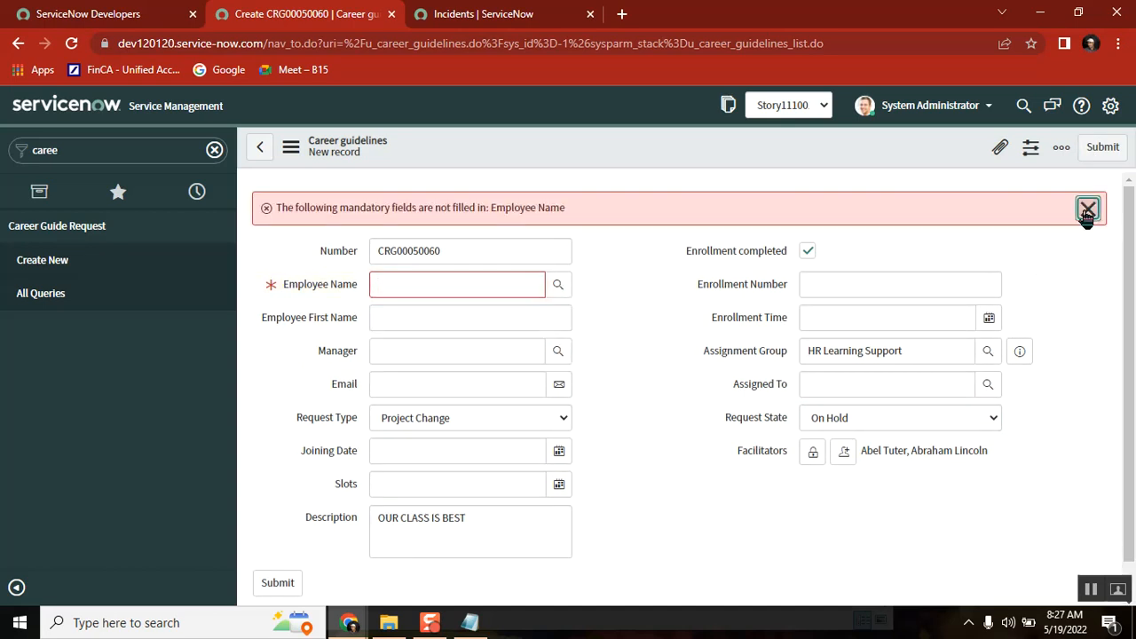
# - Fill in the employee name on the Project Change request from the user lookup and submit the record
pyautogui.click(562, 243)
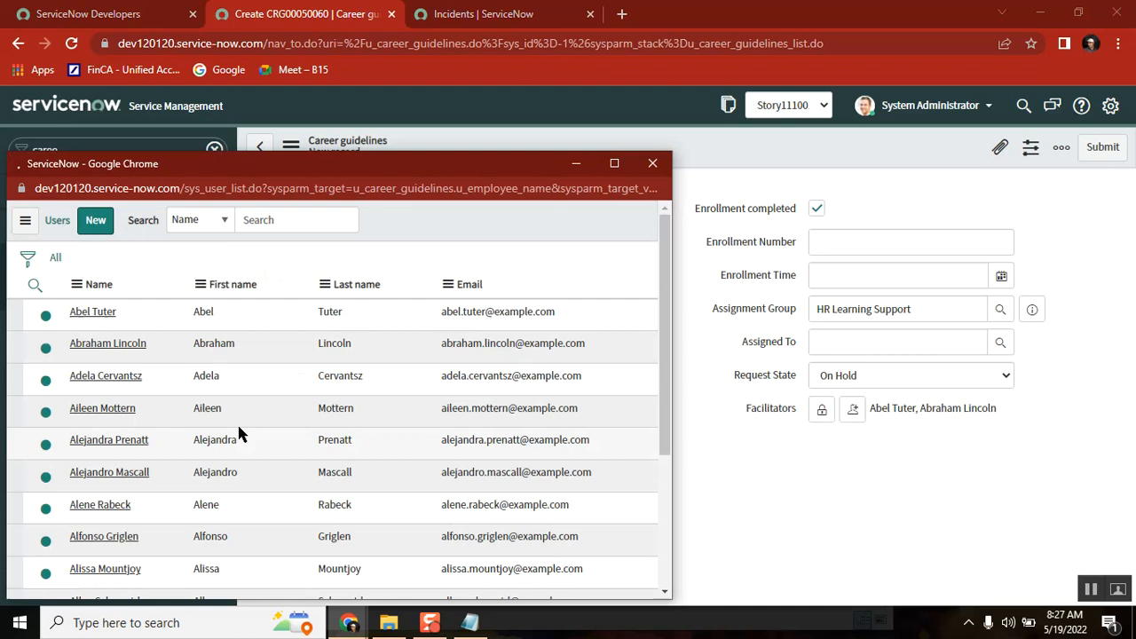
pyautogui.click(101, 539)
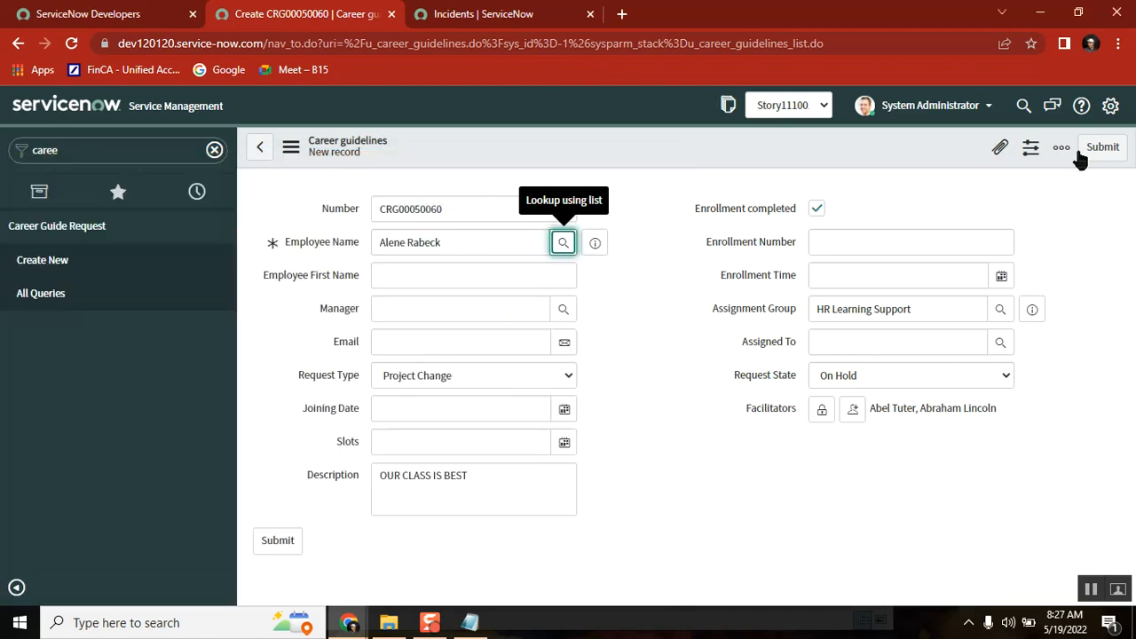
pyautogui.click(1102, 149)
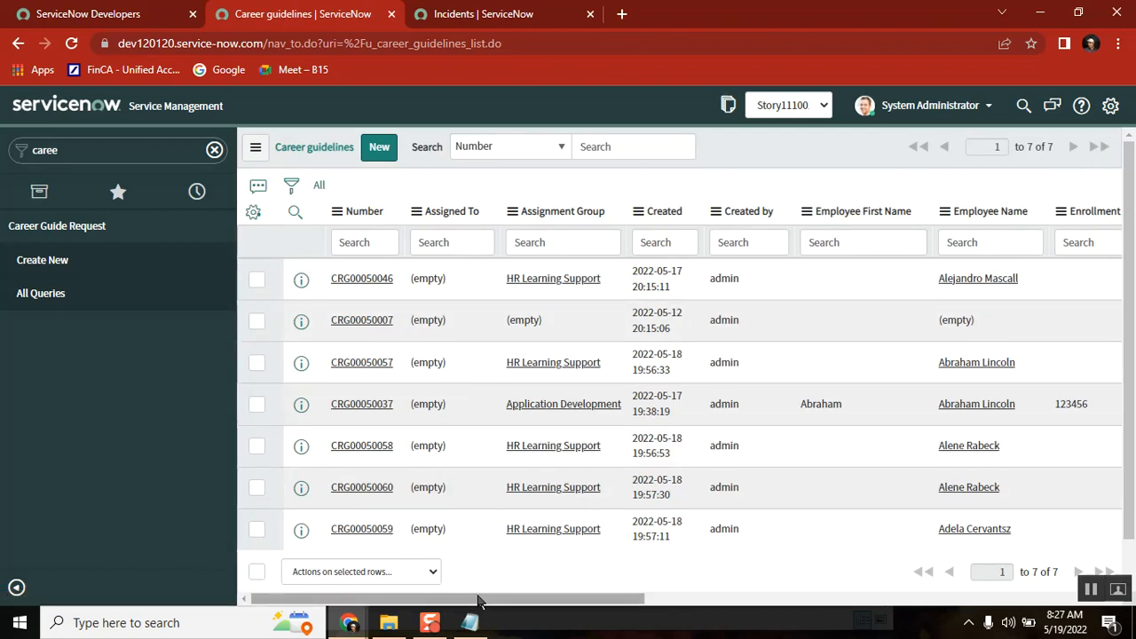
# - Examine which columns are selected for the Career guidelines list and close the column personalization without changes
pyautogui.click(253, 212)
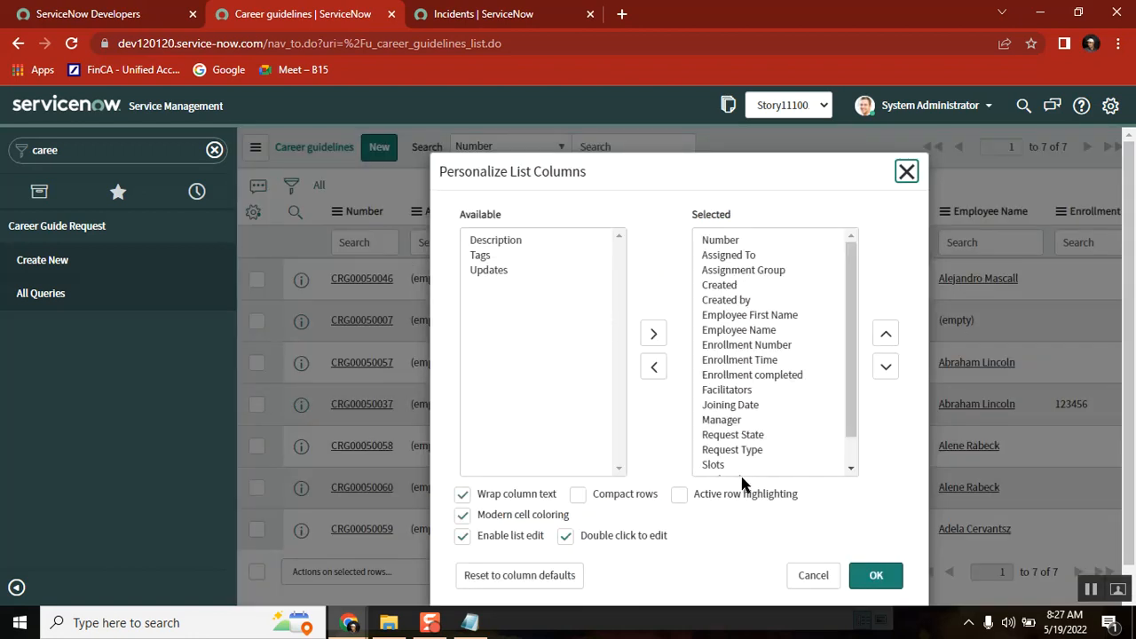
pyautogui.click(848, 300)
pyautogui.moveTo(847, 300)
pyautogui.mouseDown()
pyautogui.moveTo(842, 459)
pyautogui.moveTo(837, 296)
pyautogui.mouseUp()
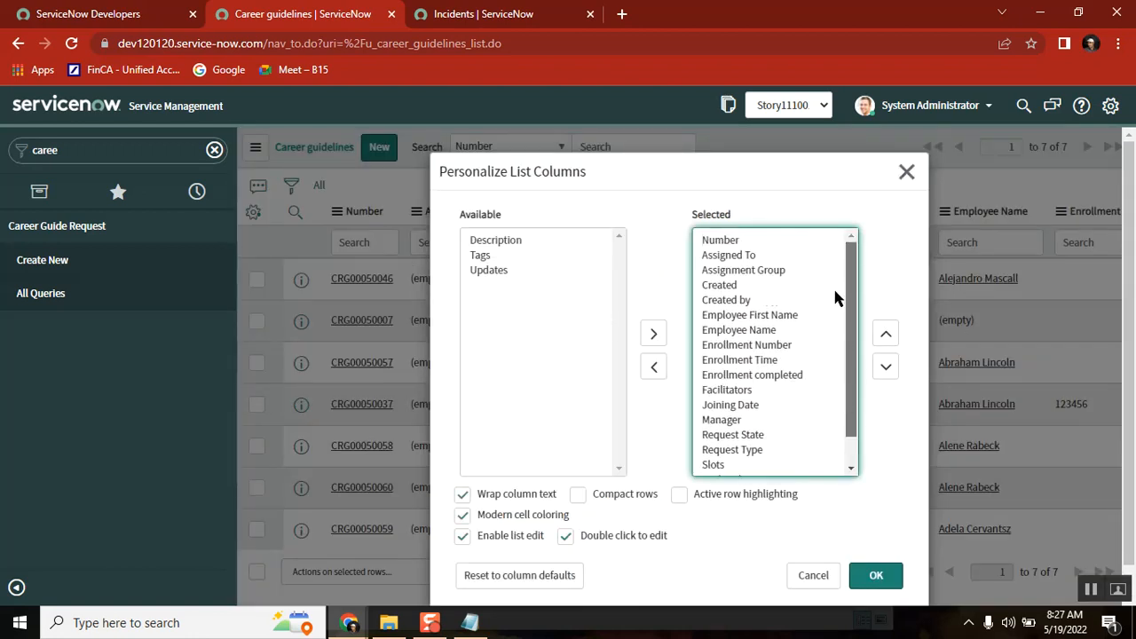
pyautogui.click(907, 174)
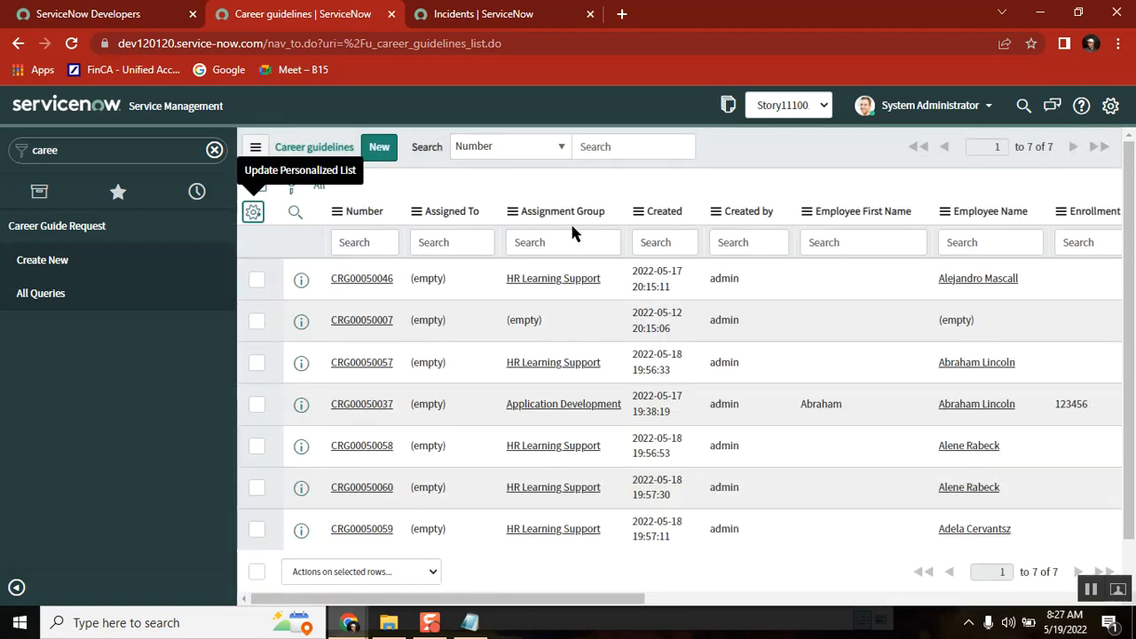
# - Set the blank request state of the second record to In Progress directly in the Career guidelines list
pyautogui.moveTo(869, 619); pyautogui.dragTo(1004, 617)
pyautogui.click(1005, 618)
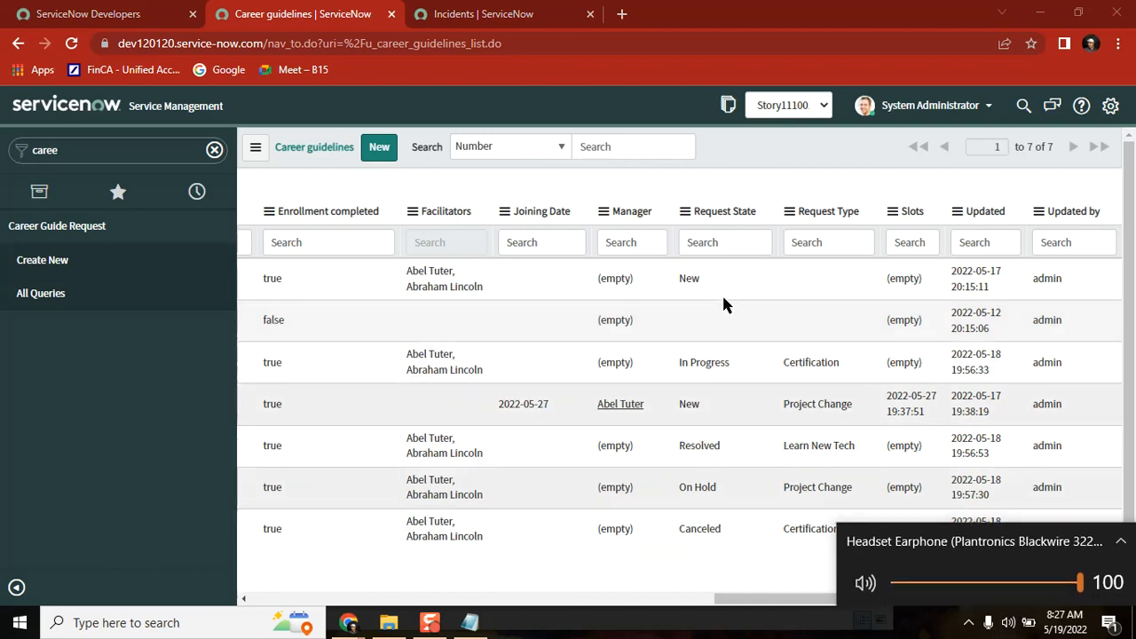
pyautogui.click(708, 324)
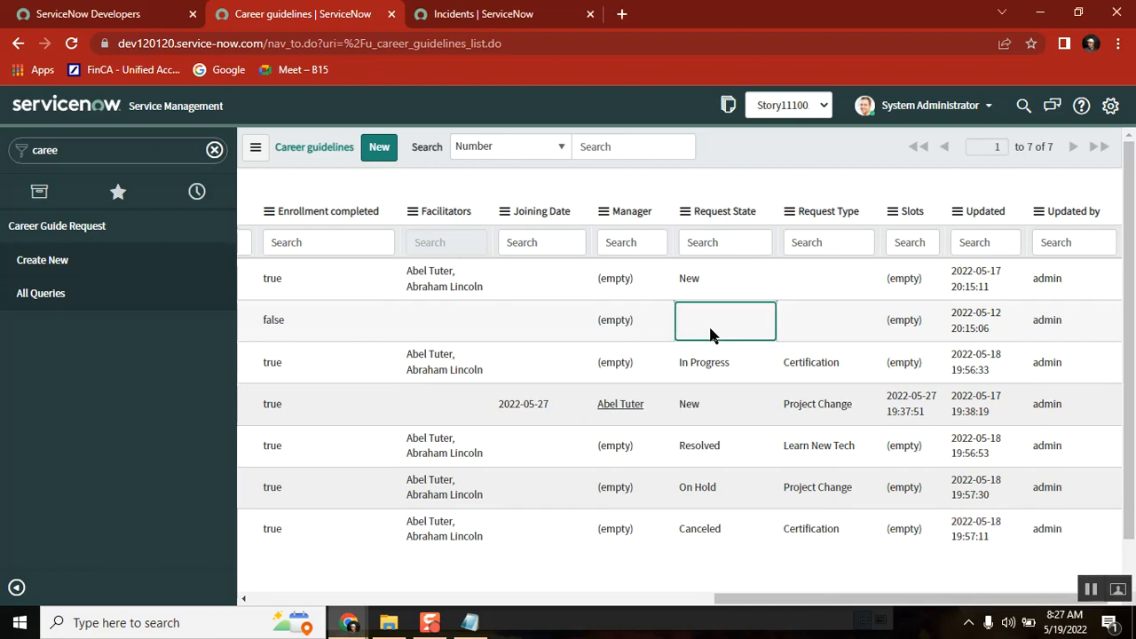
pyautogui.doubleClick(710, 330)
pyautogui.click(710, 331)
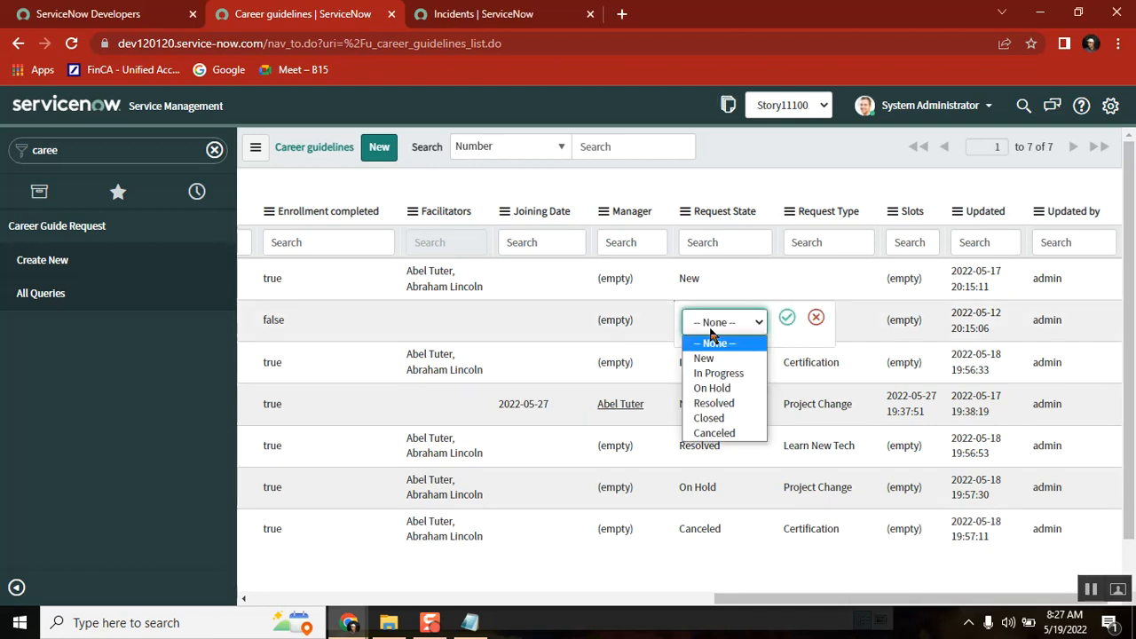
pyautogui.click(726, 373)
pyautogui.click(787, 317)
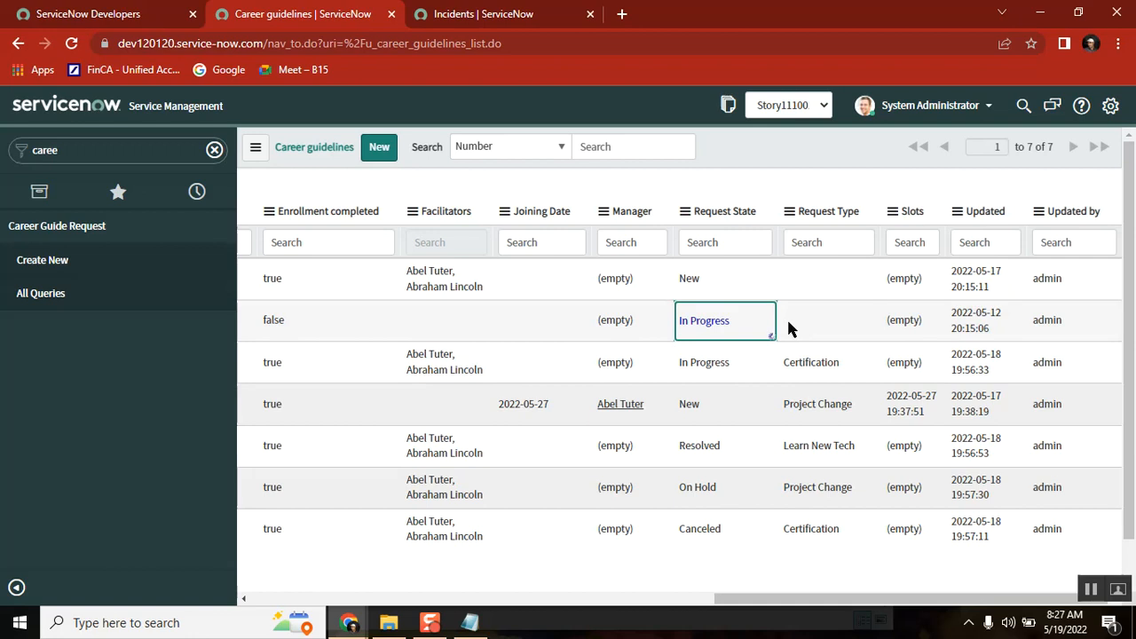
pyautogui.click(743, 277)
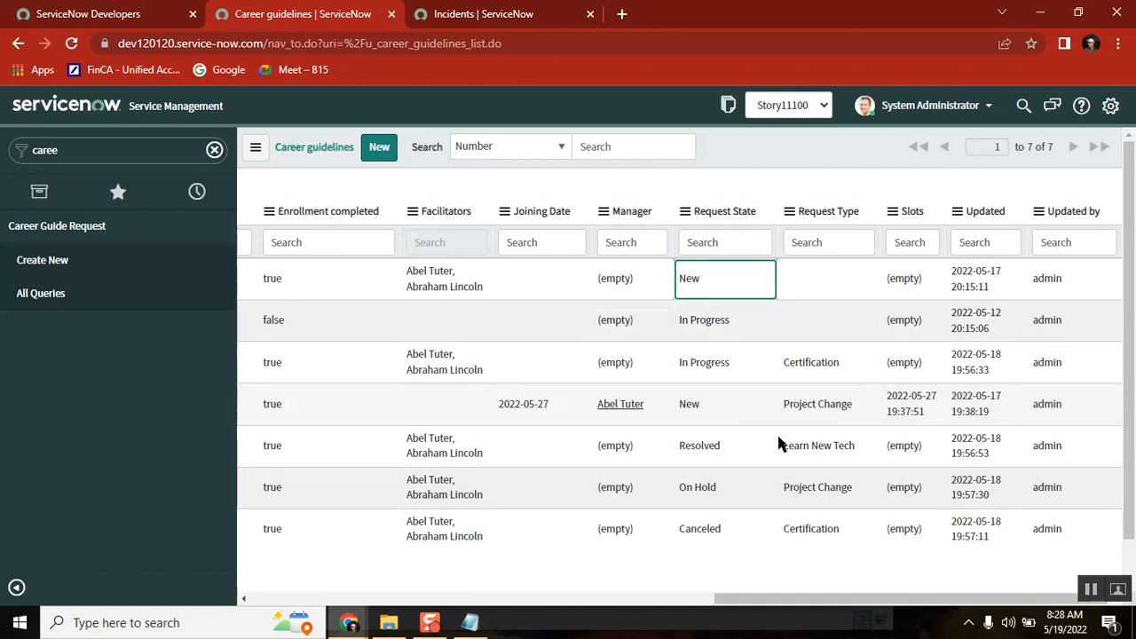
# - Start a new module in the Career Guide Request application menu with title Closed Queries and order 300
pyautogui.moveTo(761, 600); pyautogui.dragTo(234, 599)
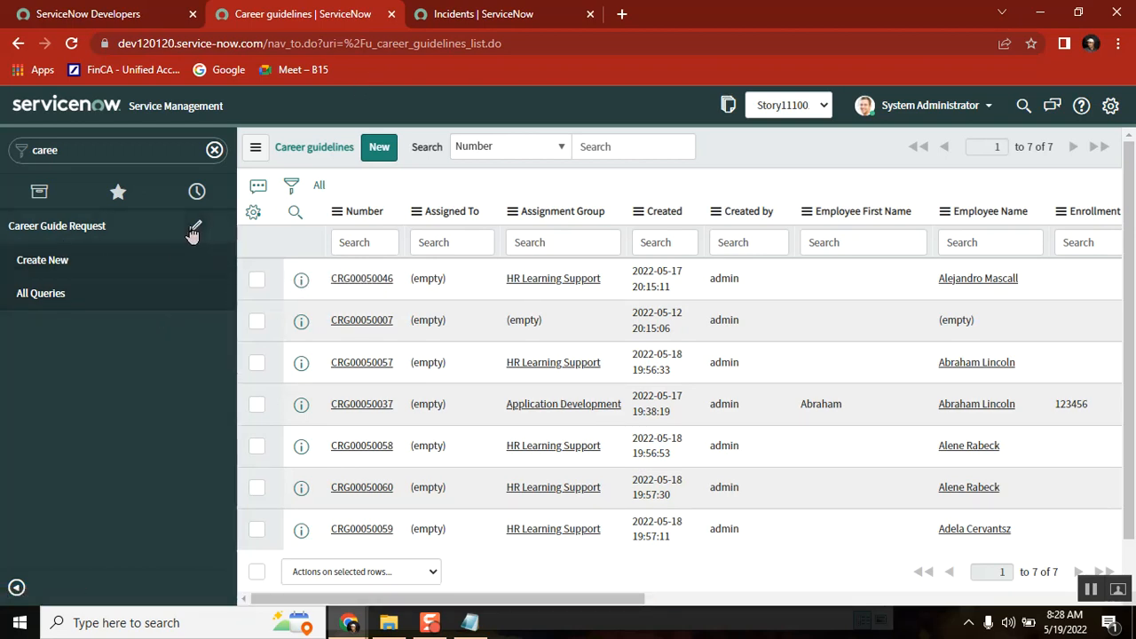
pyautogui.click(196, 229)
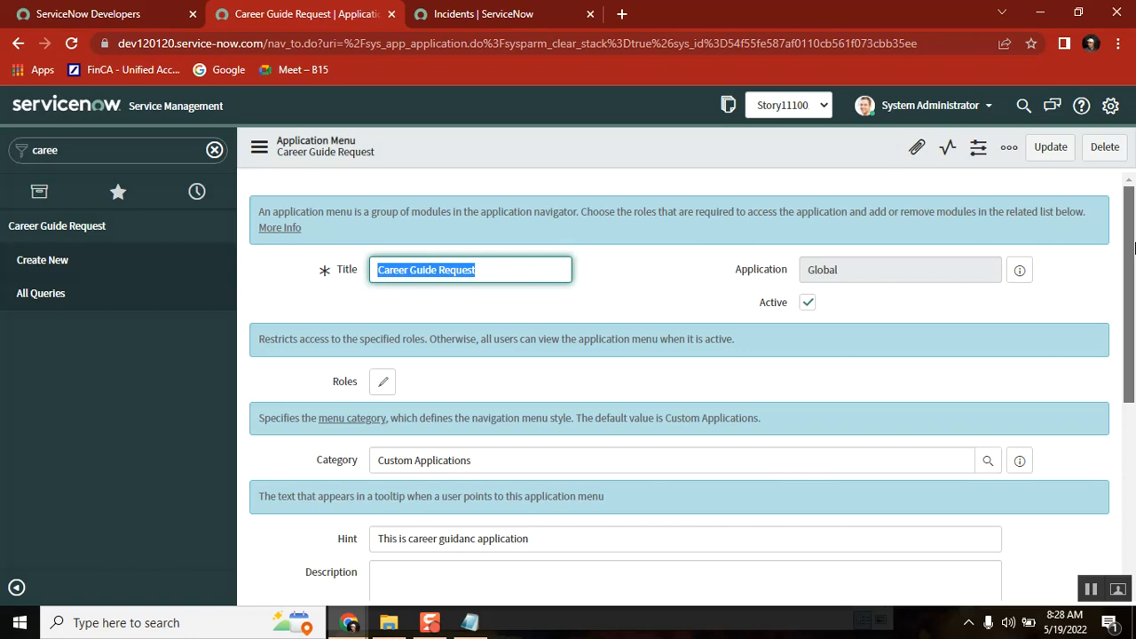
pyautogui.moveTo(1134, 247); pyautogui.dragTo(1124, 465)
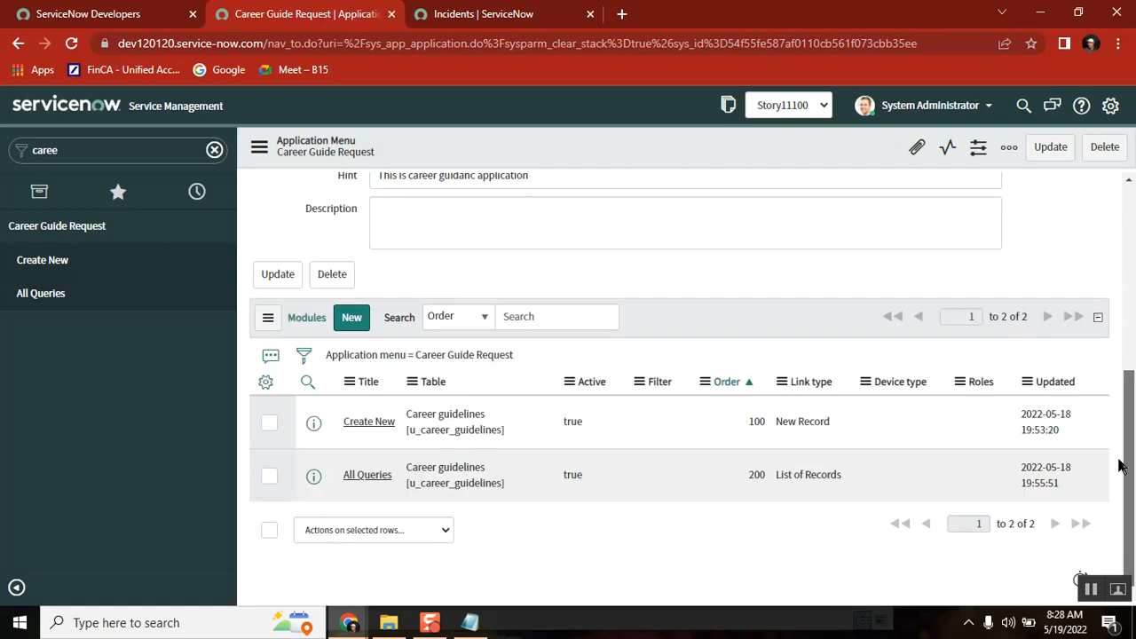
pyautogui.click(349, 320)
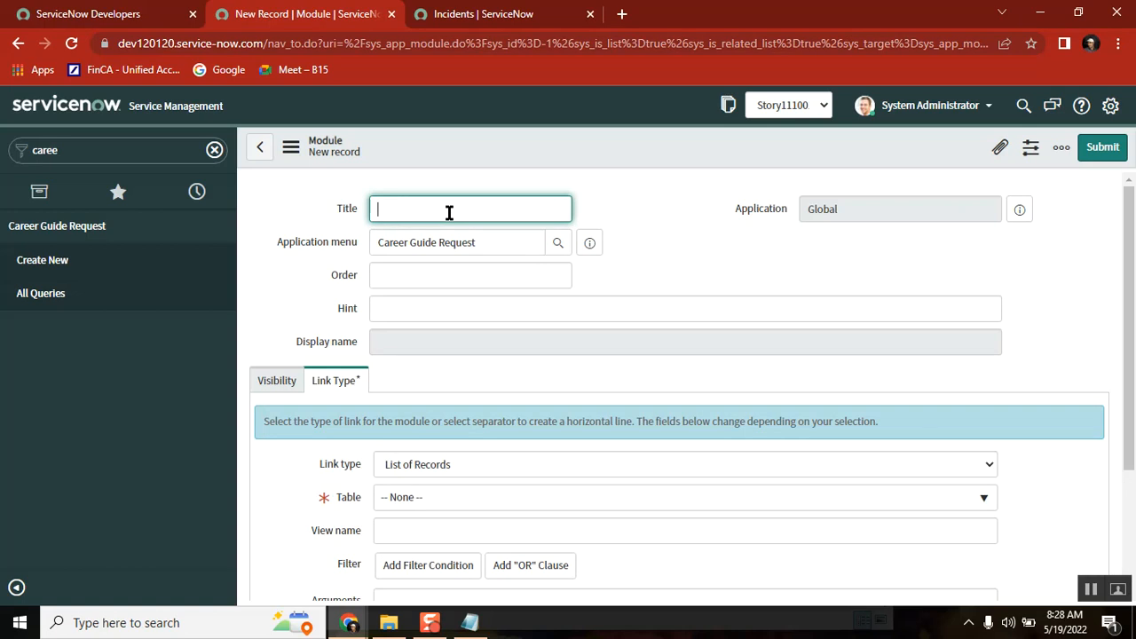
pyautogui.write('Closed')
pyautogui.click(557, 279)
pyautogui.write('300')
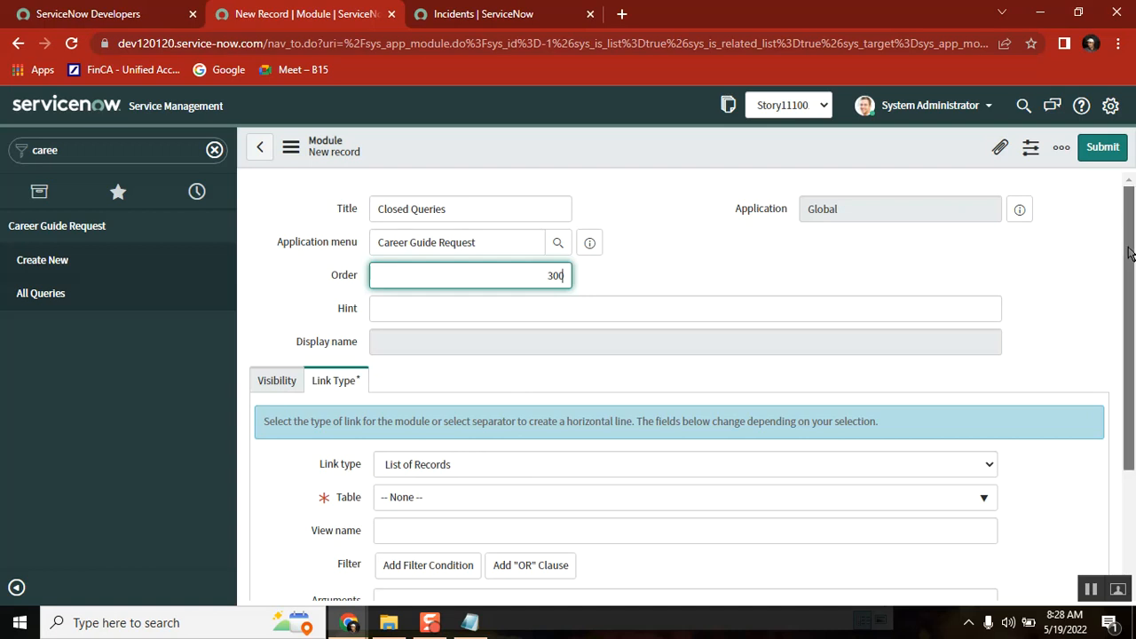
# - Keep the new module's link type as List of Records and set its table to Career guidelines [u_career_guidelines]
pyautogui.moveTo(1126, 242); pyautogui.dragTo(1126, 357)
pyautogui.click(599, 289)
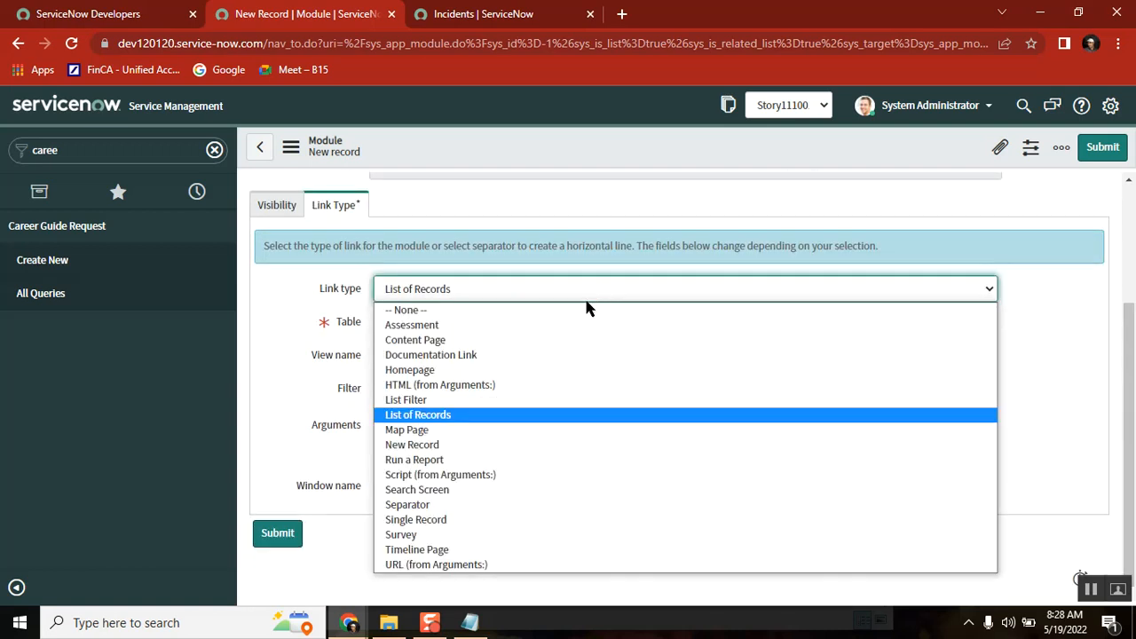
pyautogui.click(444, 415)
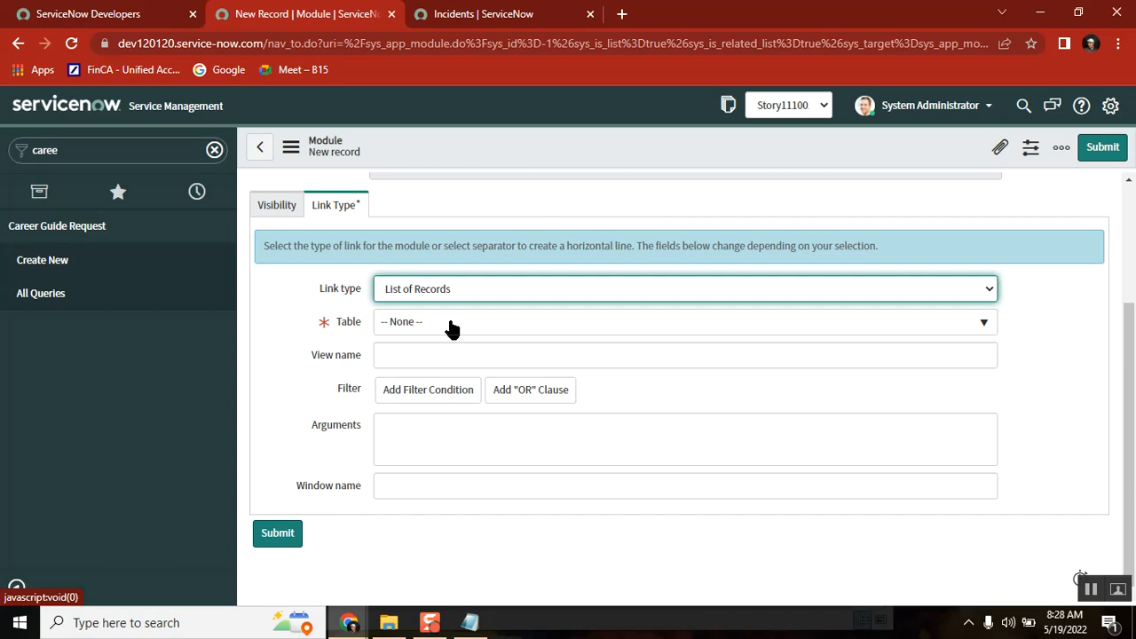
pyautogui.click(451, 329)
pyautogui.write('u_c')
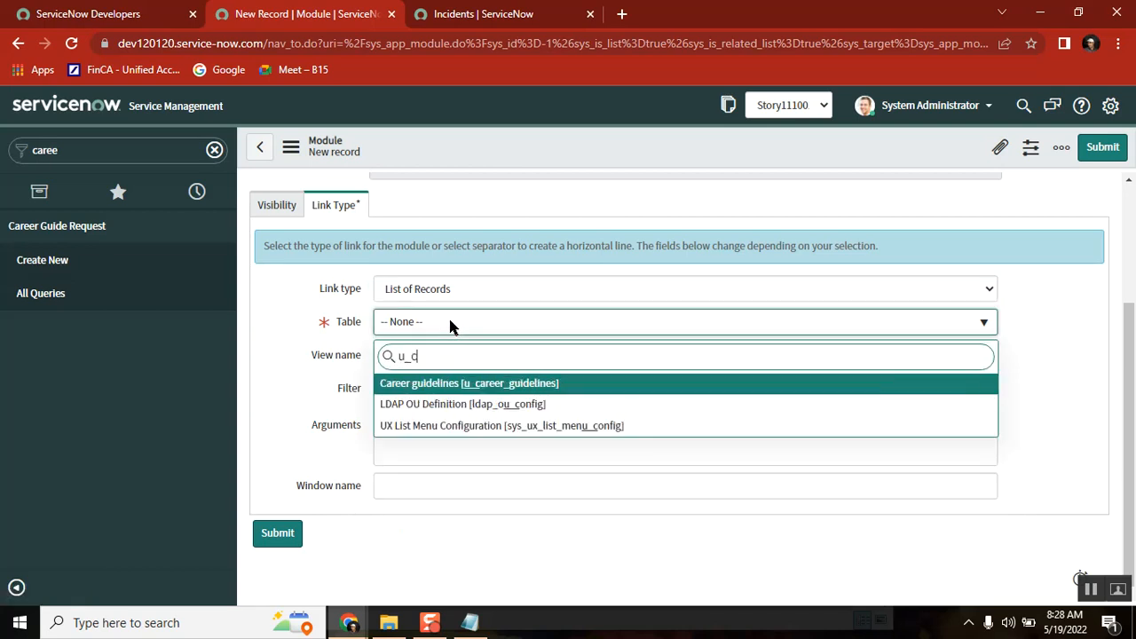
pyautogui.click(499, 389)
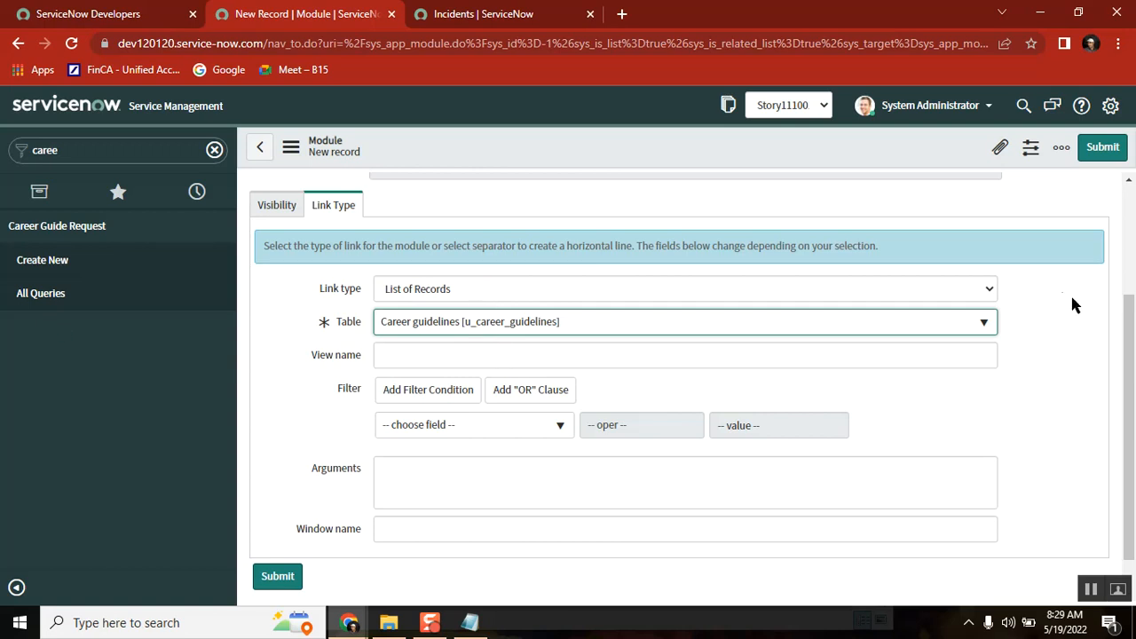
# - Add a filter condition to the Closed Queries module so that Request State is Resolved
pyautogui.scroll(2, 1072, 304)
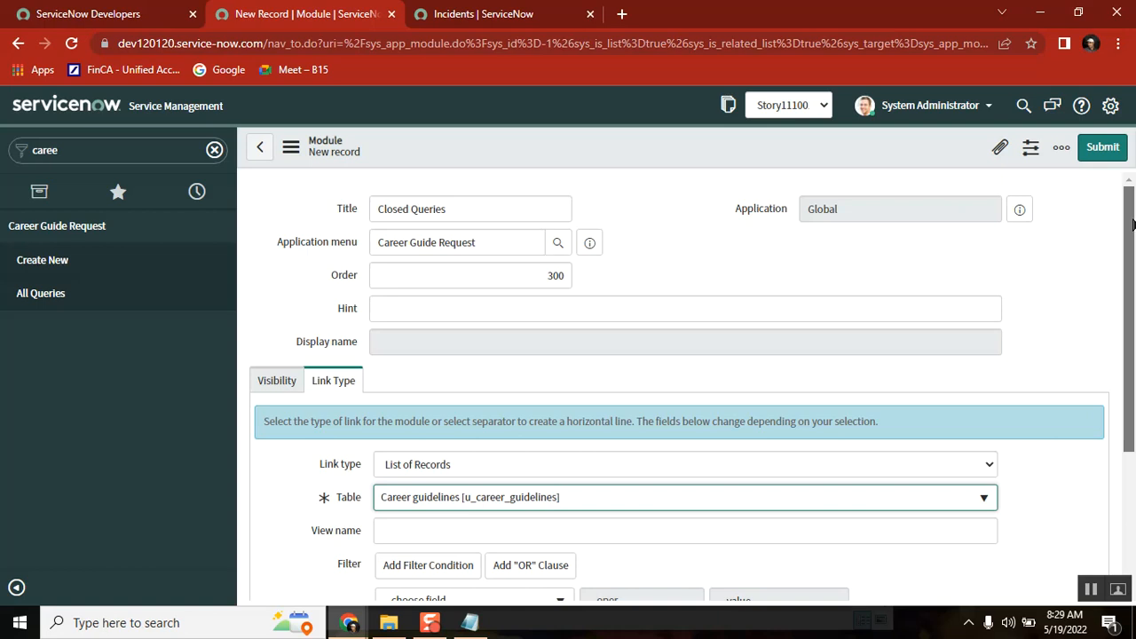
pyautogui.scroll(-1, 1127, 280)
pyautogui.scroll(-2, 1127, 281)
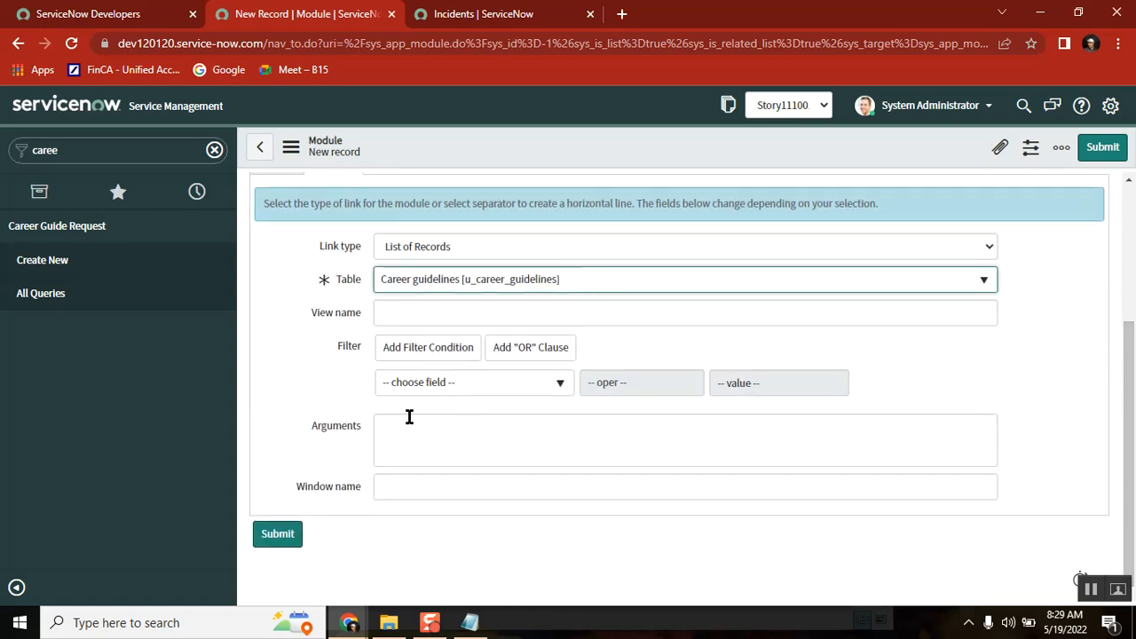
pyautogui.click(451, 391)
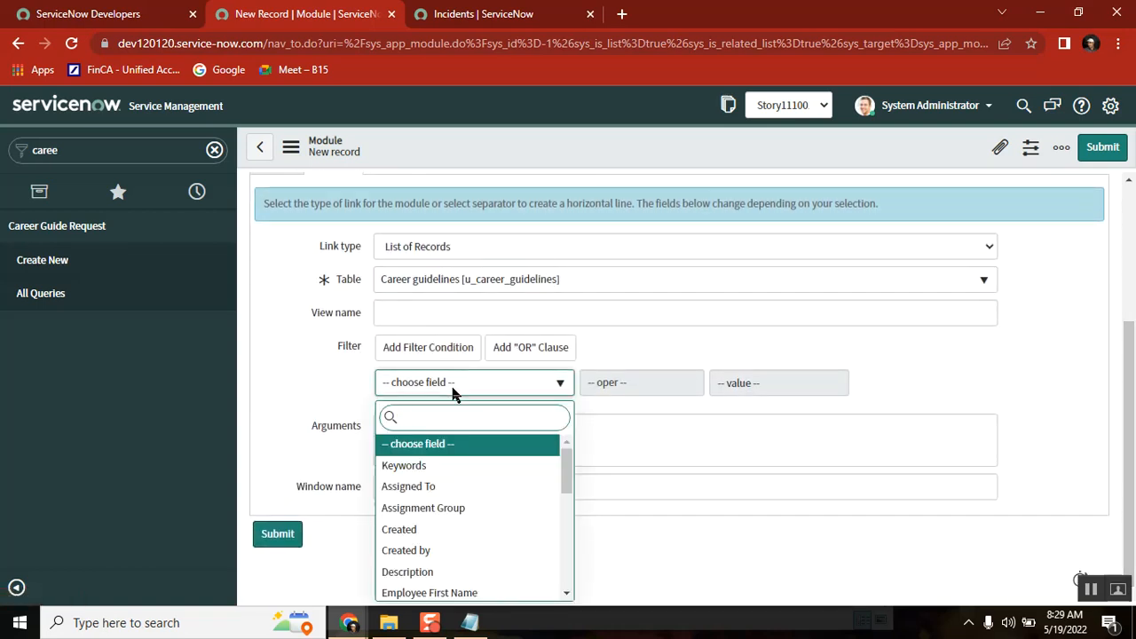
pyautogui.click(451, 391)
pyautogui.click(453, 393)
pyautogui.write('state')
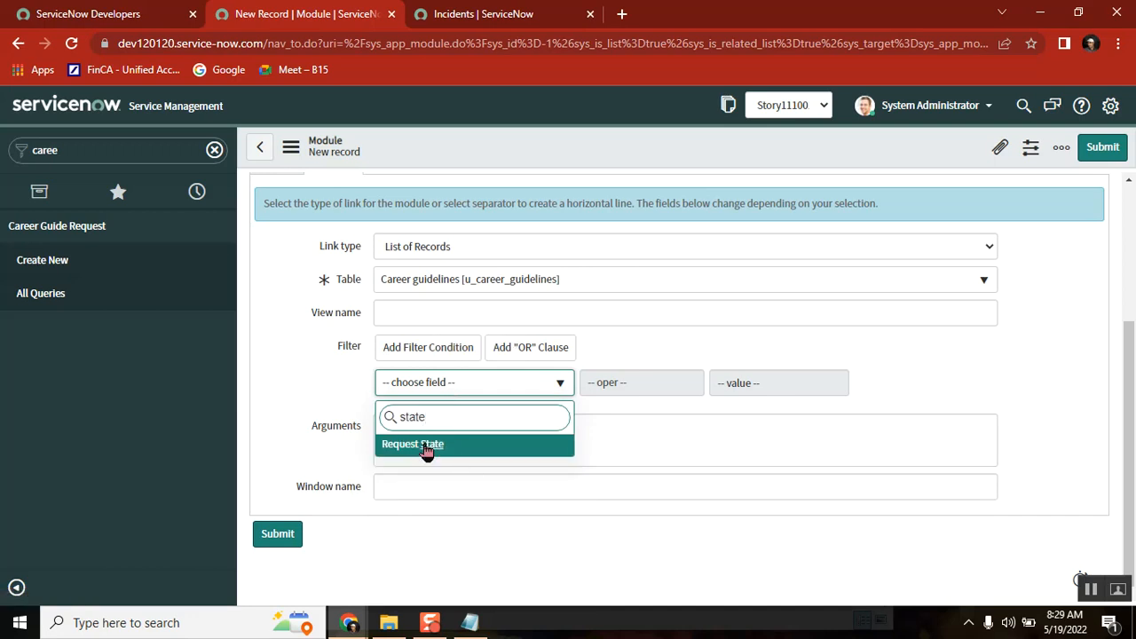
pyautogui.click(426, 450)
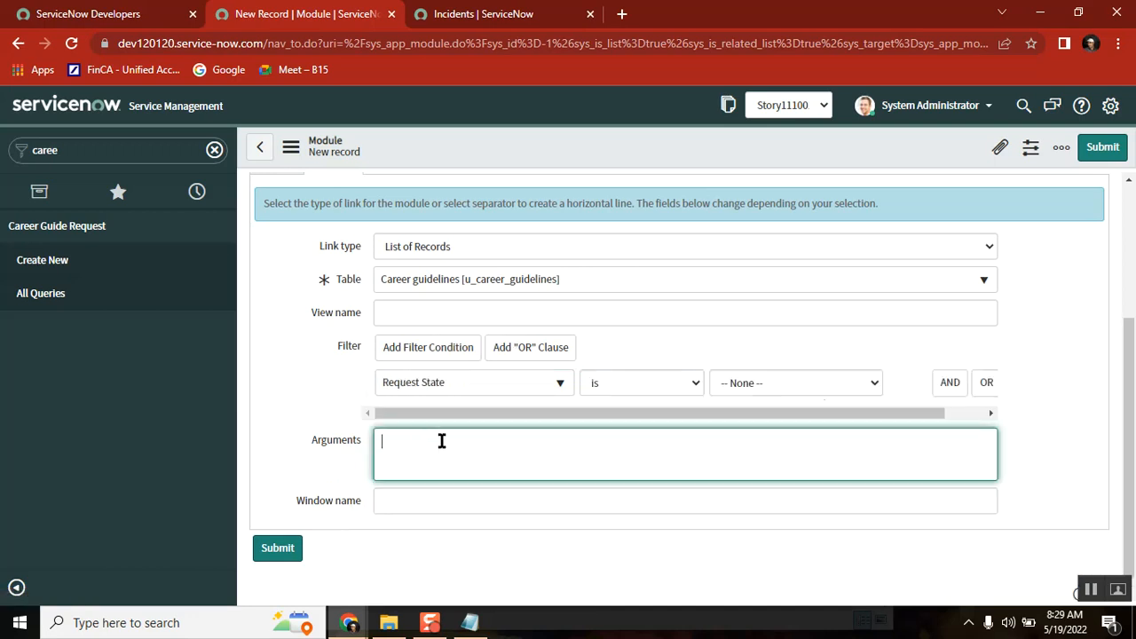
pyautogui.click(789, 383)
pyautogui.click(791, 465)
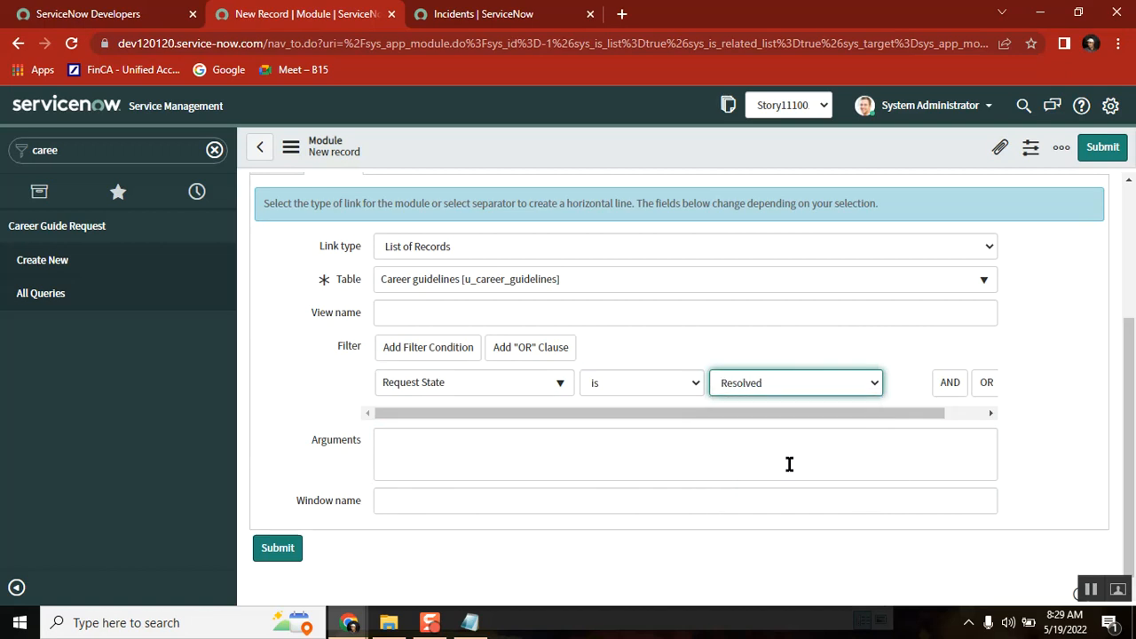
# - Add an OR condition for Request State is Closed and submit the Closed Queries module
pyautogui.click(986, 389)
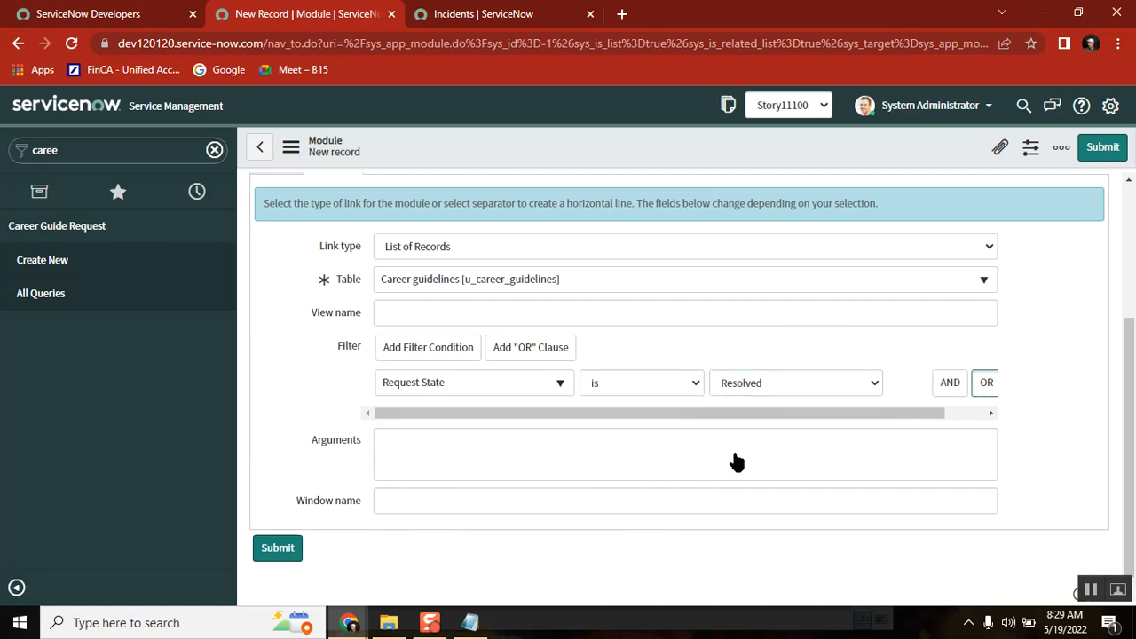
pyautogui.click(797, 417)
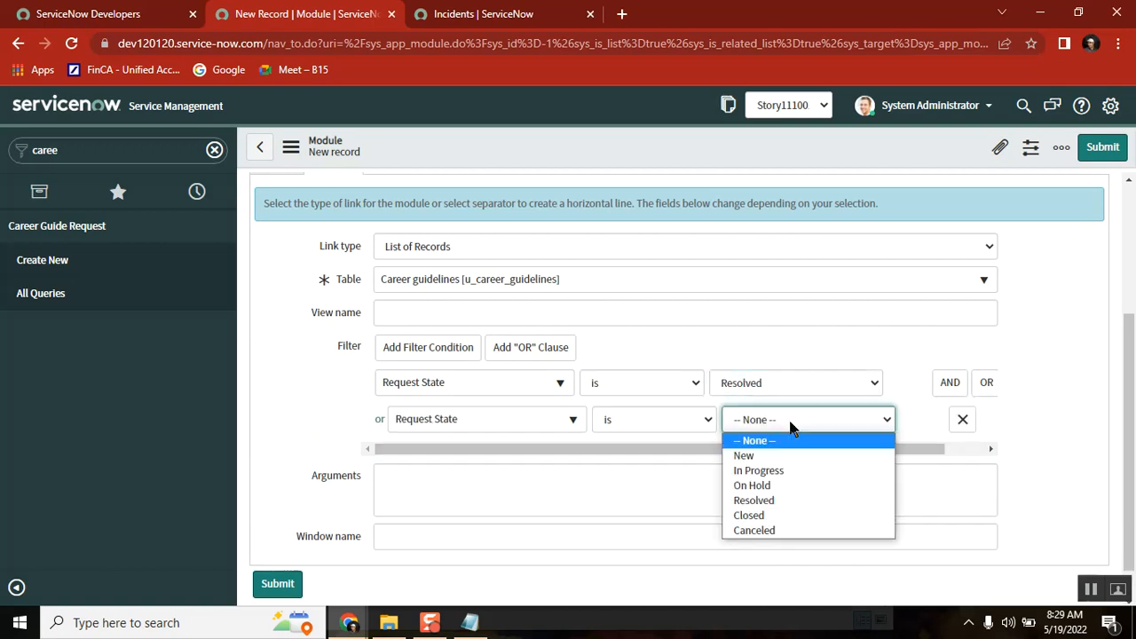
pyautogui.click(779, 513)
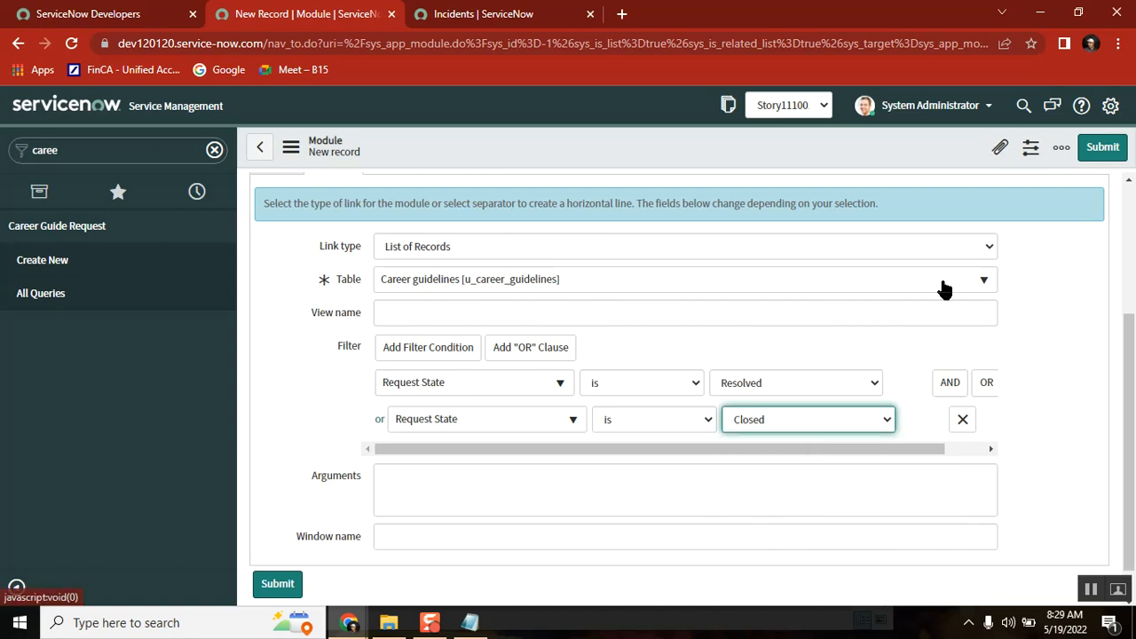
pyautogui.click(1105, 153)
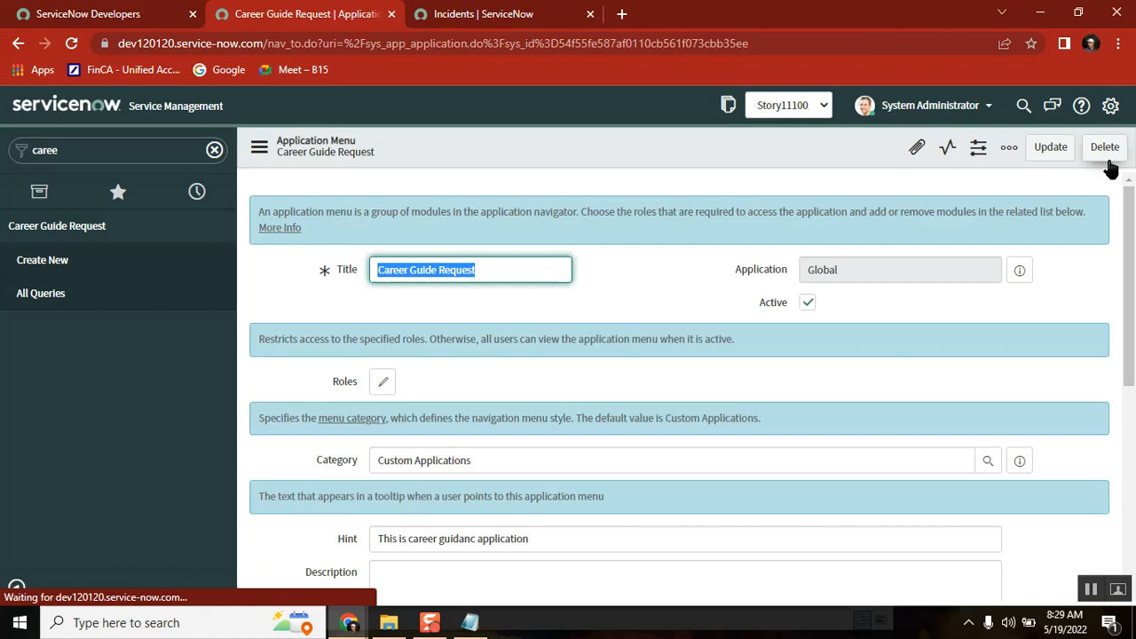
# - Create a new module in the Career Guide Request menu, titled Open Queries with order 400
pyautogui.moveTo(1131, 235); pyautogui.dragTo(1115, 476)
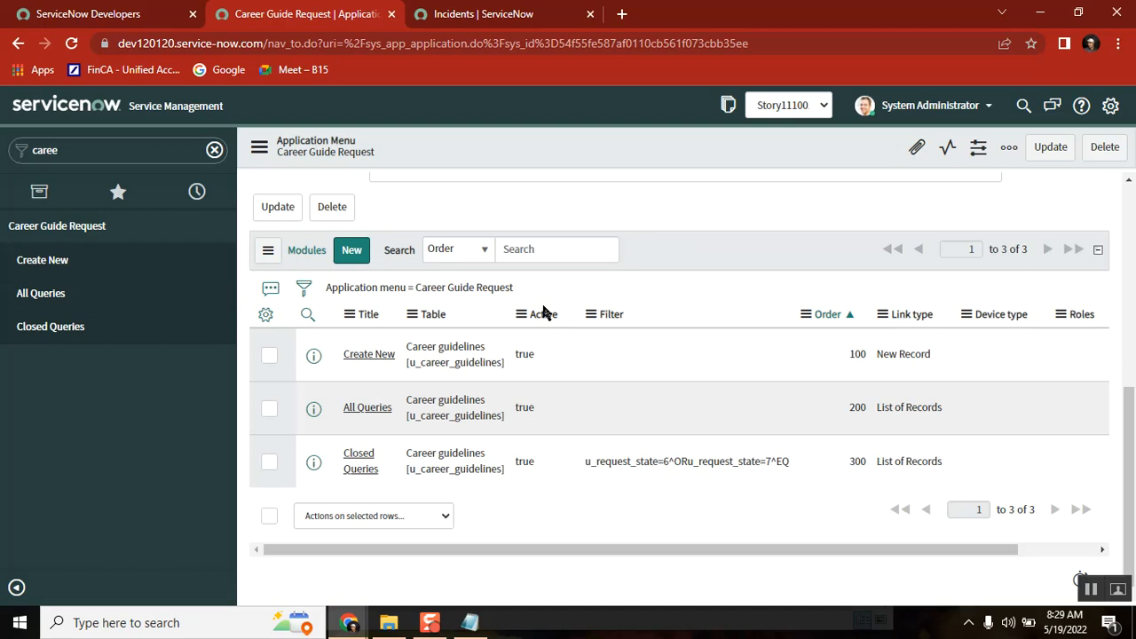
pyautogui.moveTo(807, 465); pyautogui.dragTo(346, 468)
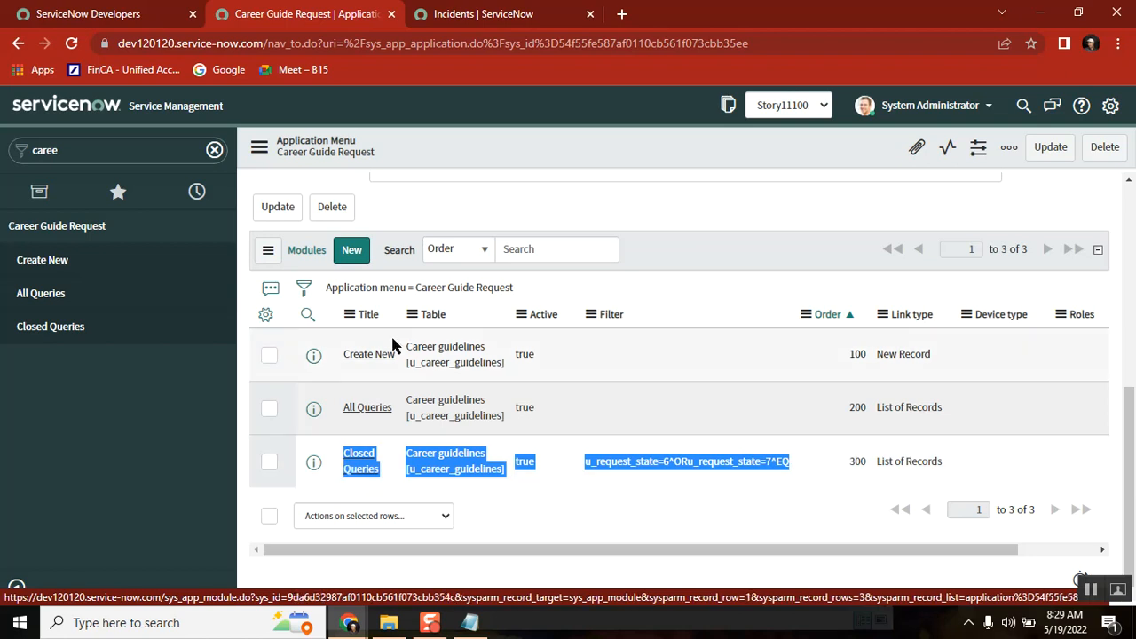
pyautogui.click(354, 252)
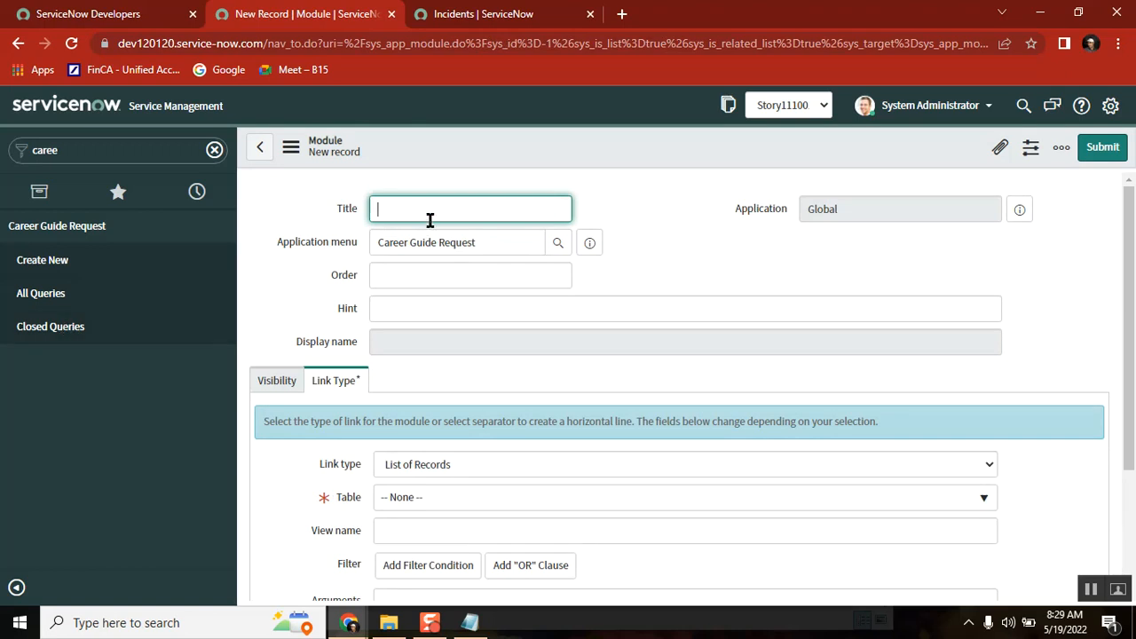
pyautogui.write('Open Queries')
pyautogui.click(535, 281)
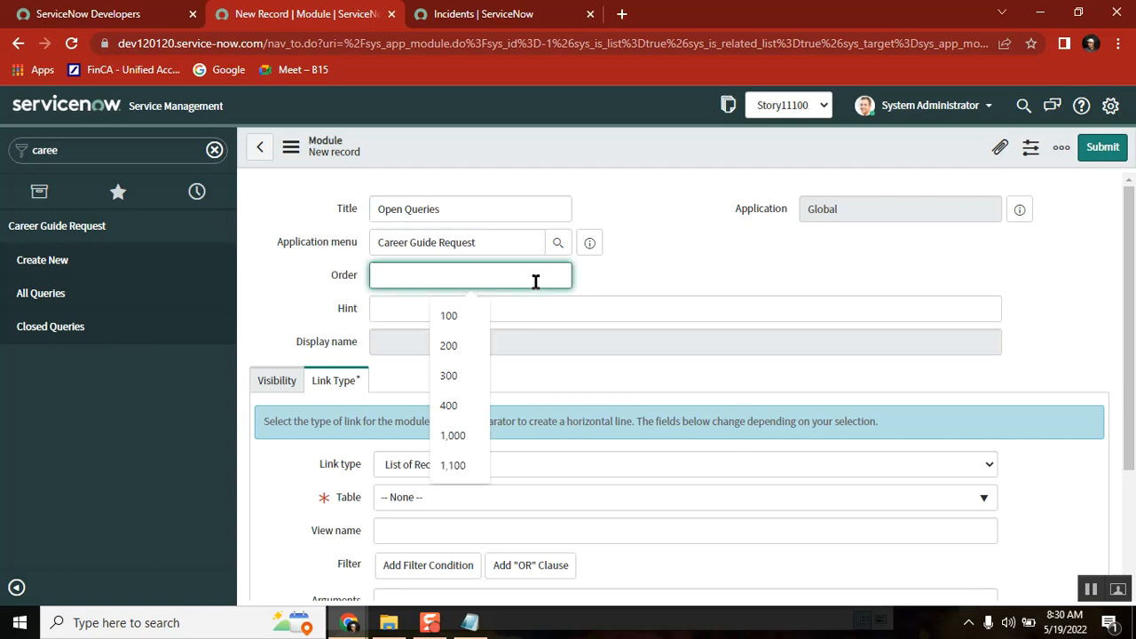
pyautogui.write('400')
pyautogui.click(699, 254)
# - Set the Open Queries module's table to Career guidelines [u_career_guidelines]
pyautogui.moveTo(1133, 251); pyautogui.dragTo(1133, 346)
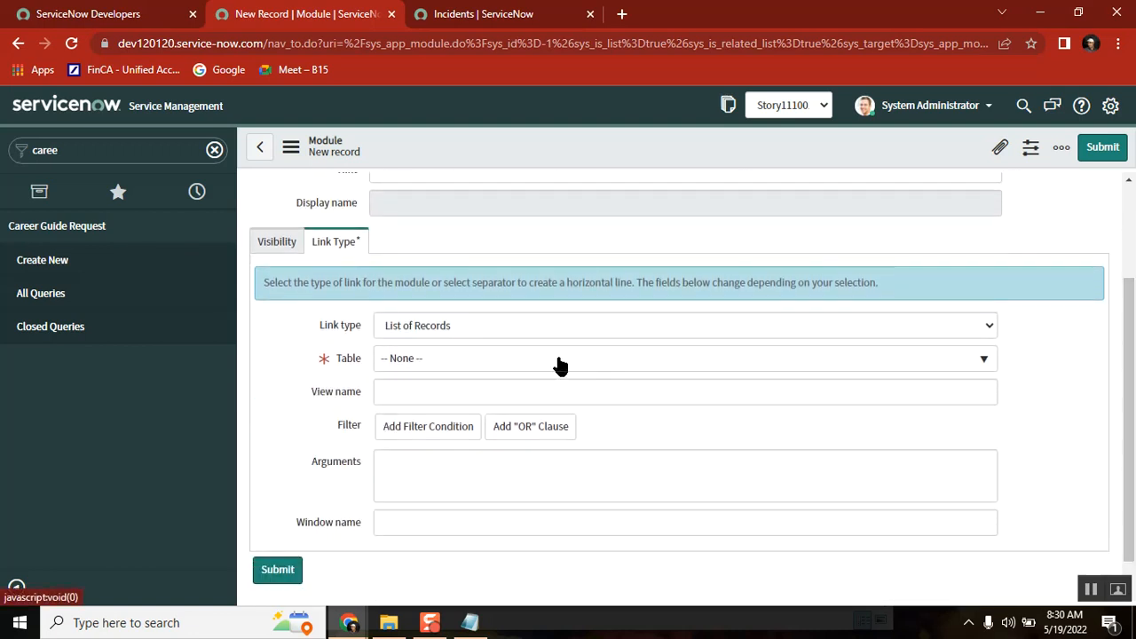
pyautogui.click(497, 357)
pyautogui.write('u_')
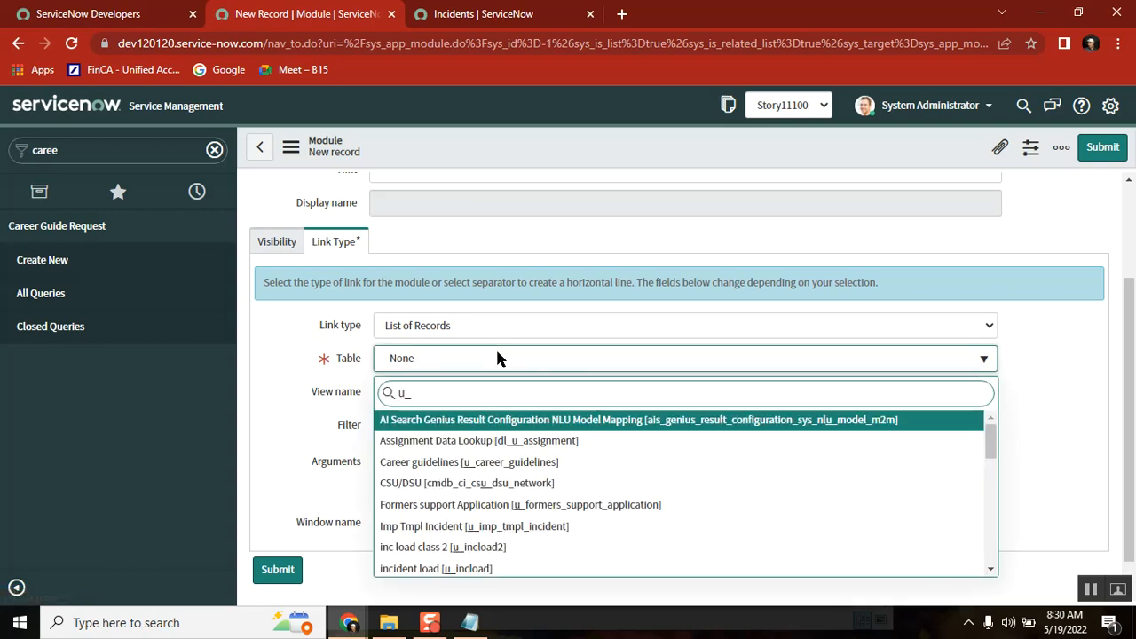
pyautogui.write('caree')
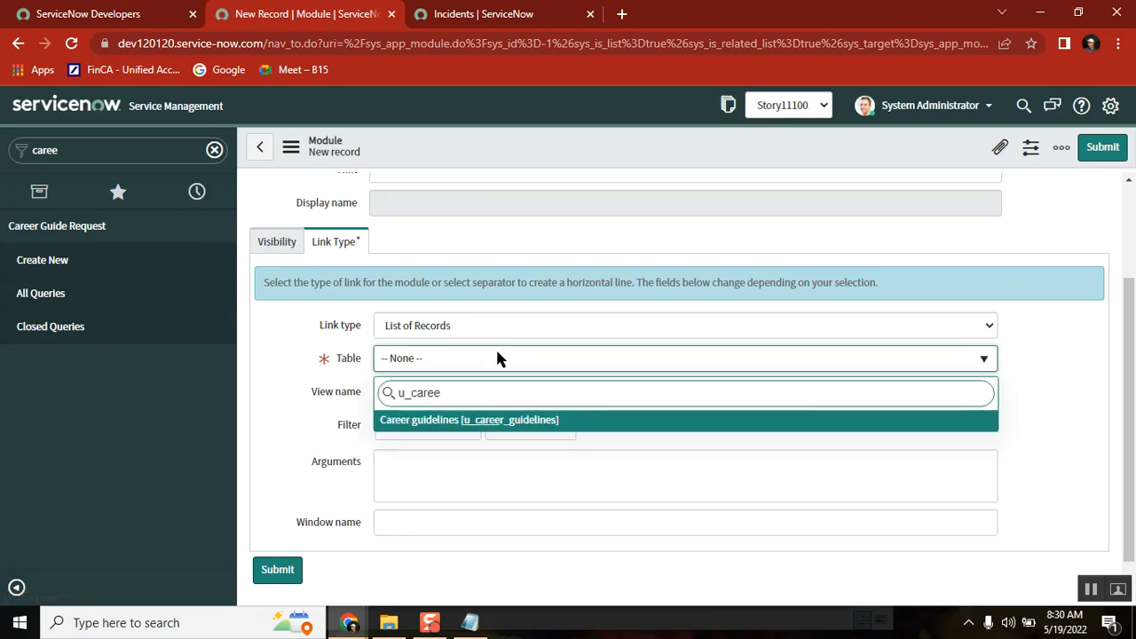
pyautogui.click(447, 425)
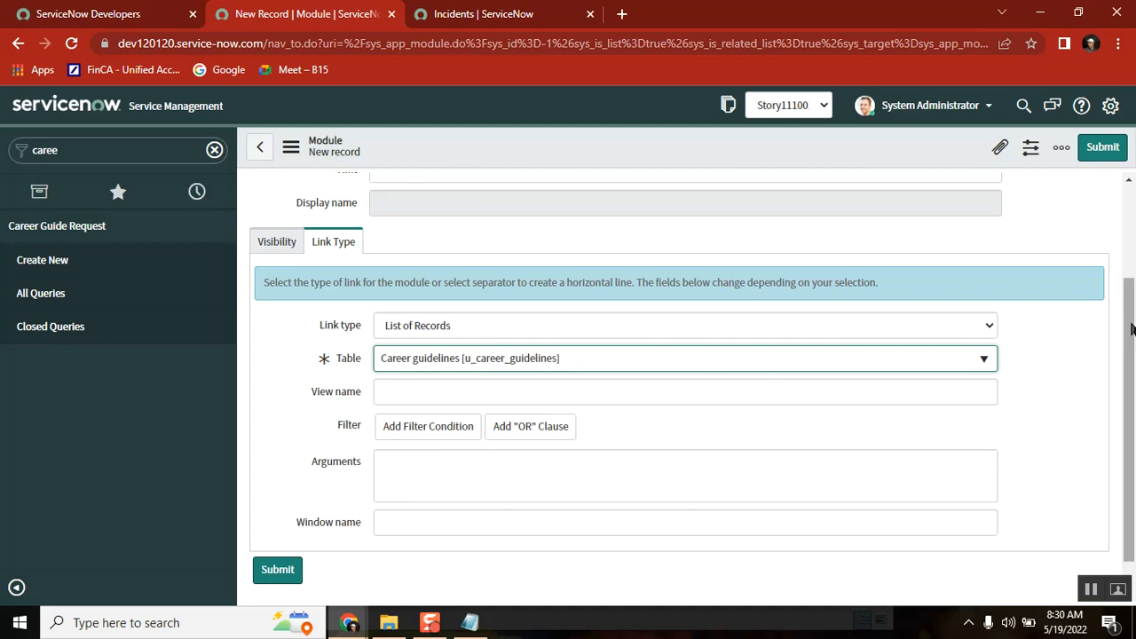
pyautogui.moveTo(1133, 324); pyautogui.dragTo(1134, 459)
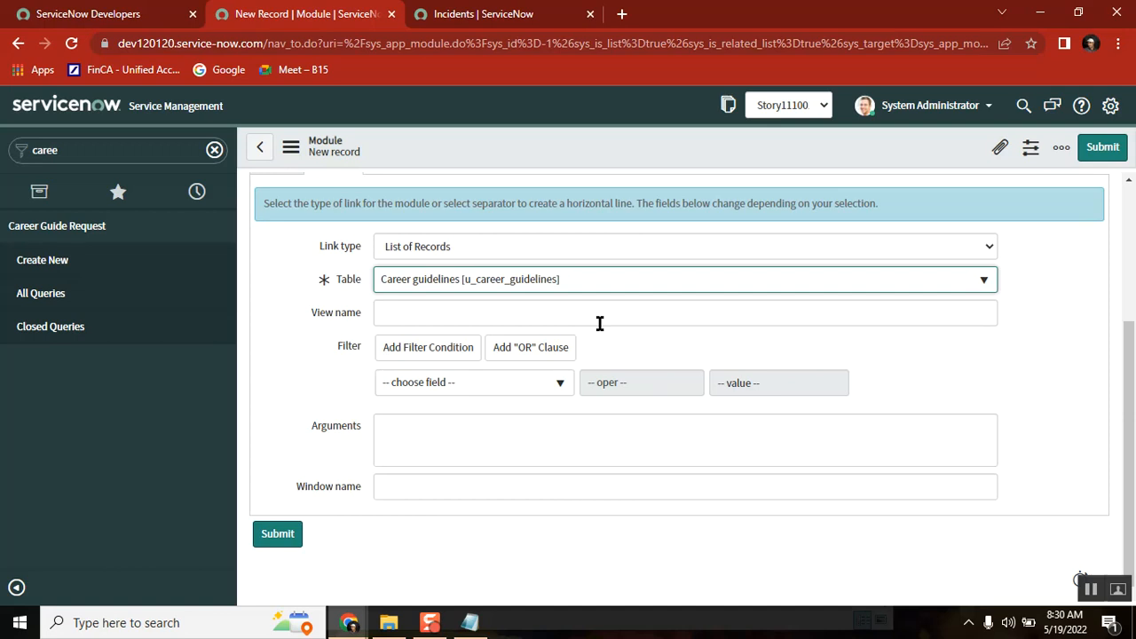
# - Open the current update set in a duplicate browser tab and examine its customer updates for the Closed Queries module
pyautogui.click(535, 16)
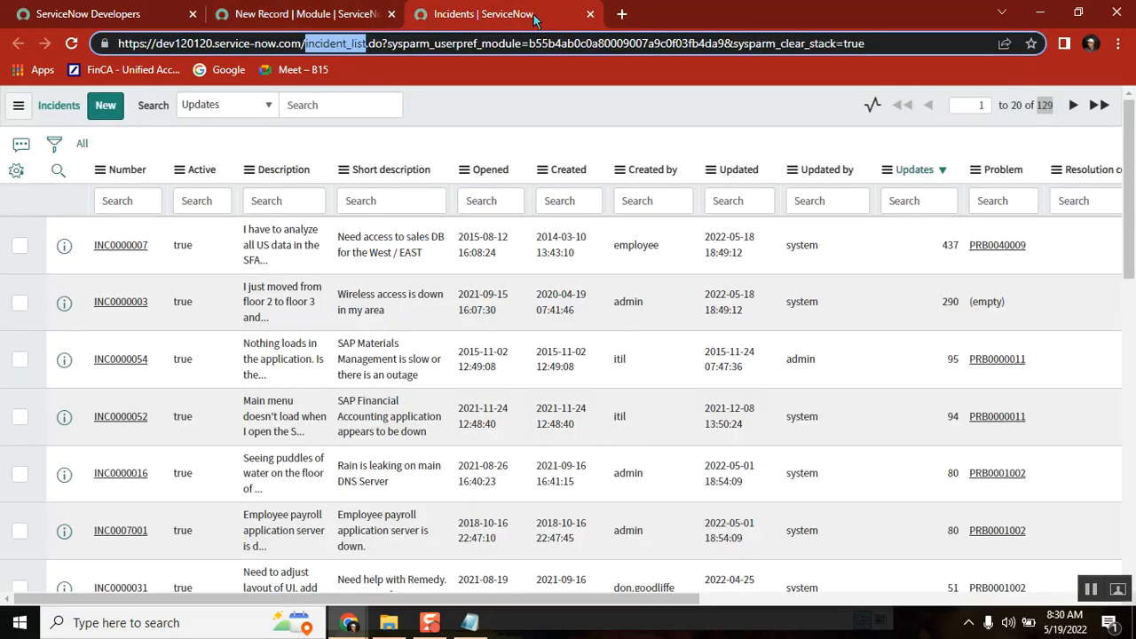
pyautogui.click(302, 16)
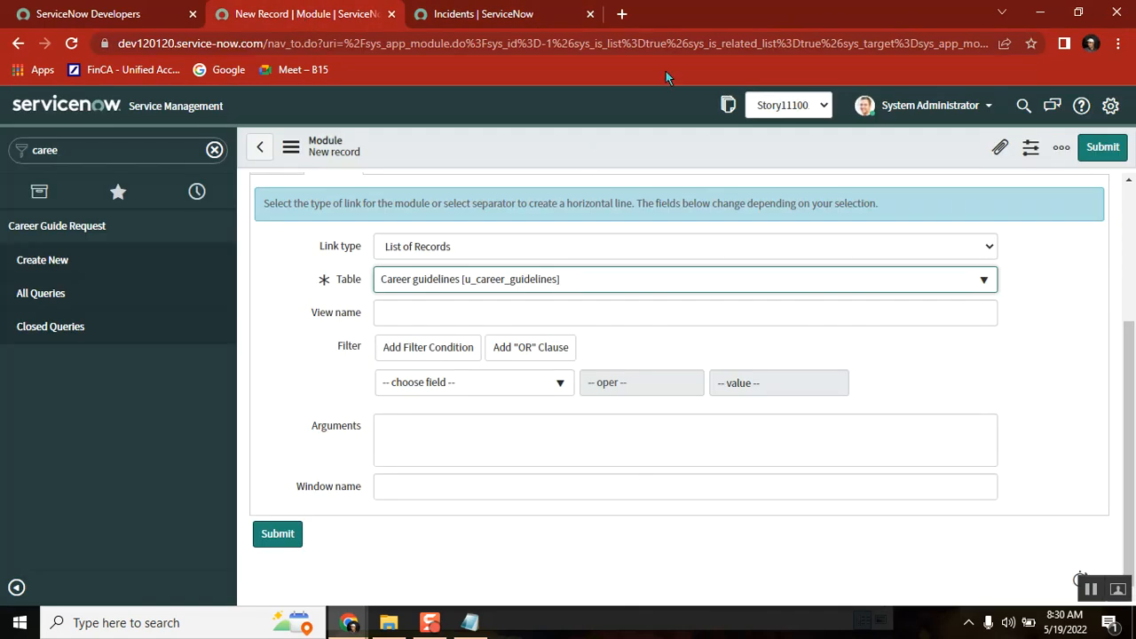
pyautogui.rightClick(317, 10)
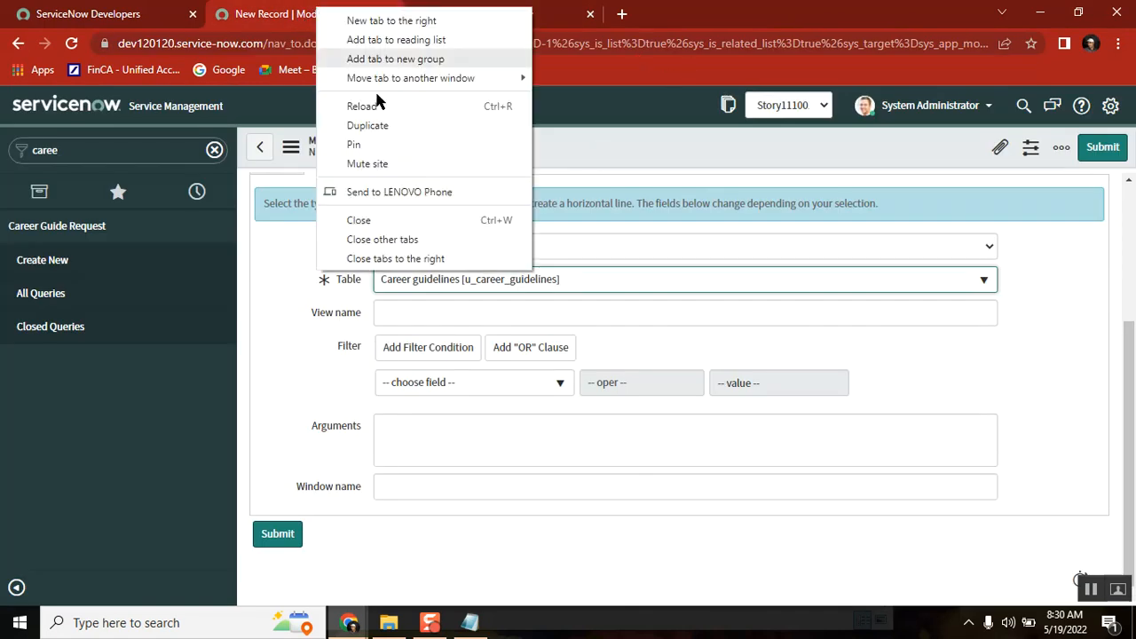
pyautogui.click(389, 125)
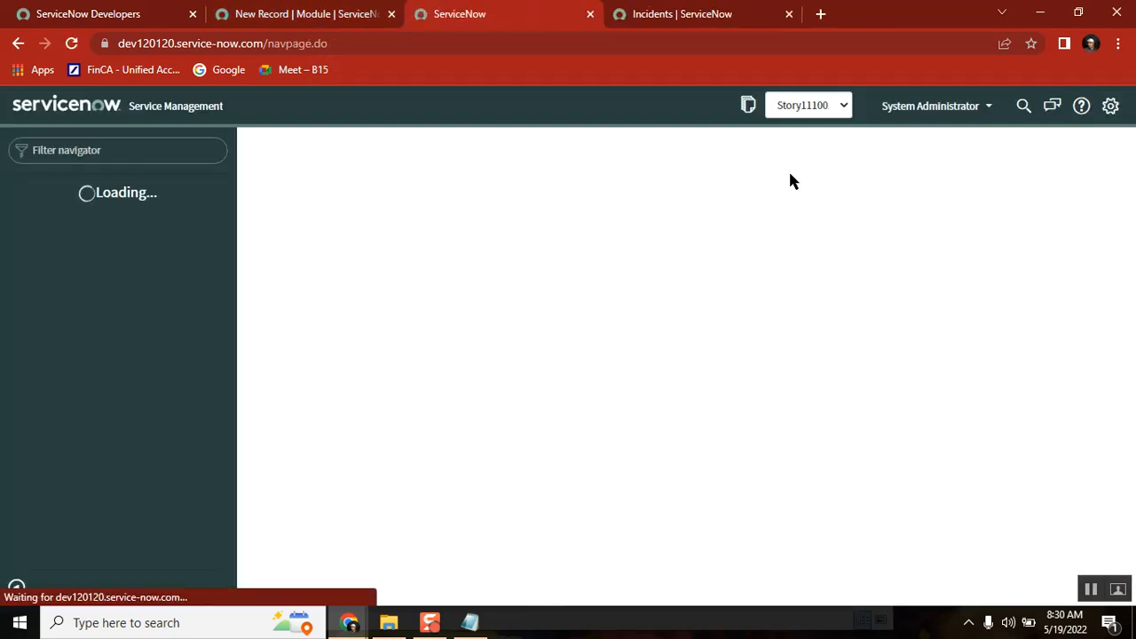
pyautogui.click(730, 110)
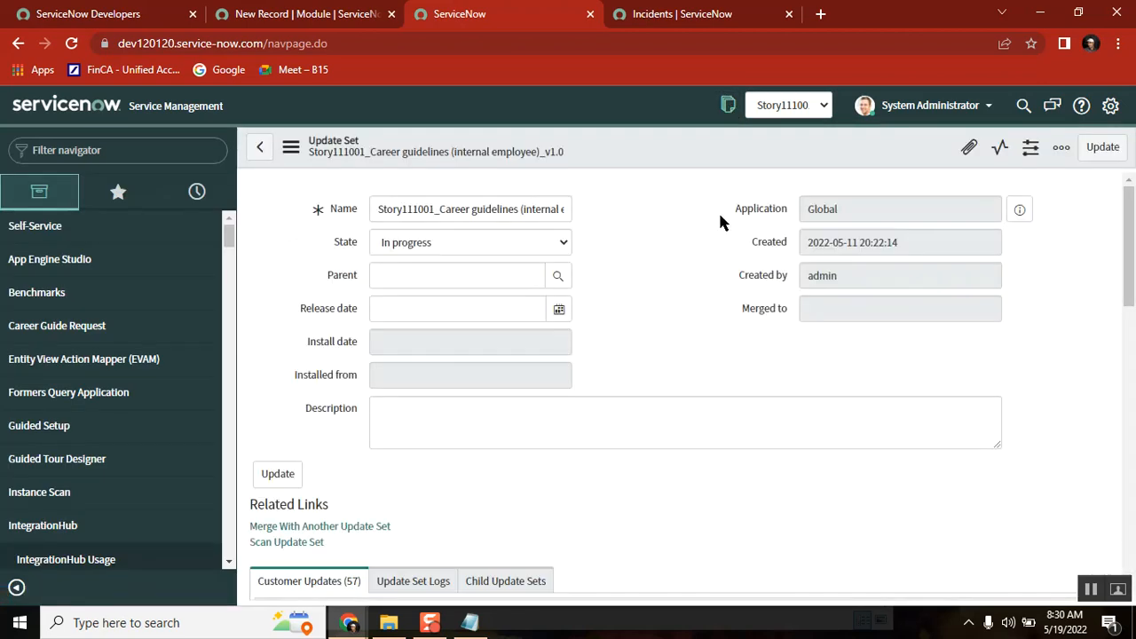
pyautogui.moveTo(1133, 243); pyautogui.dragTo(1130, 298)
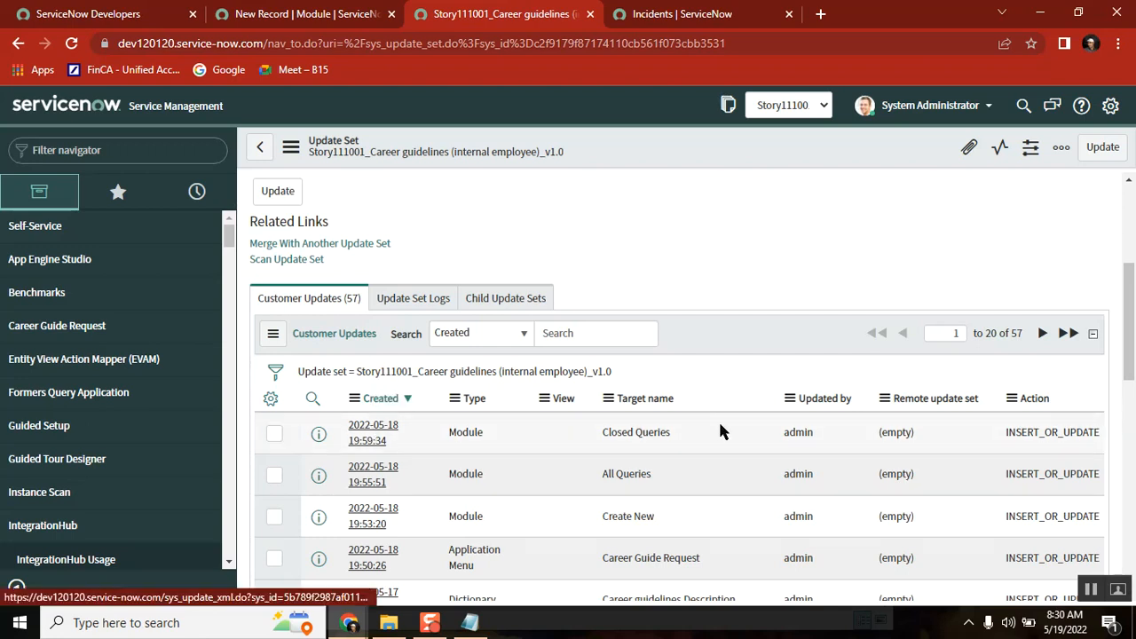
pyautogui.click(582, 374)
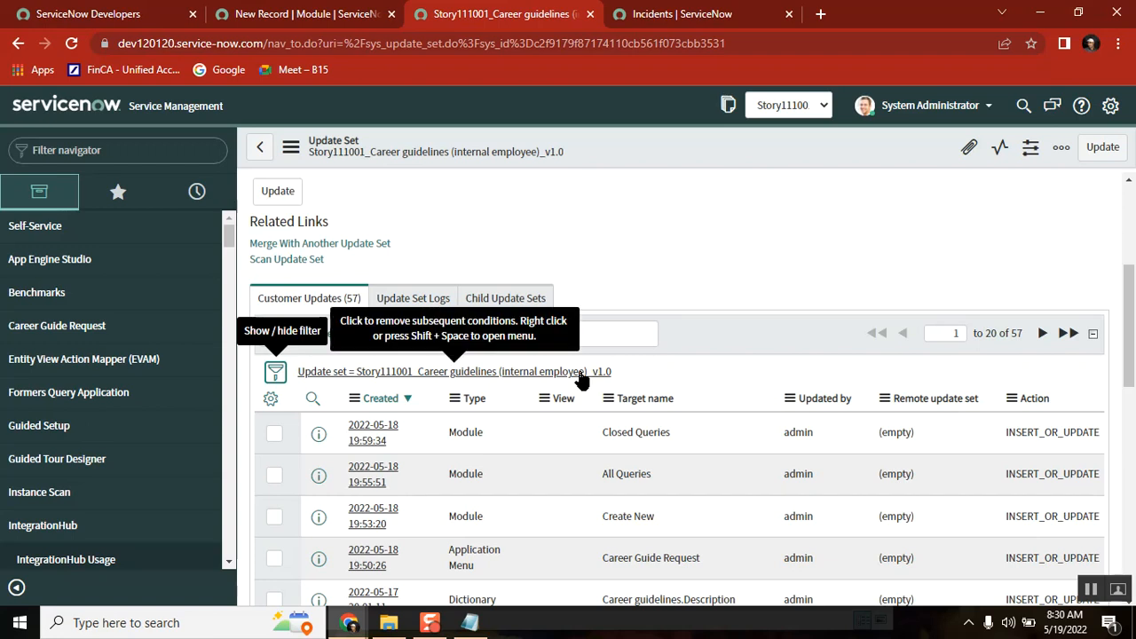
pyautogui.moveTo(693, 431); pyautogui.dragTo(581, 432)
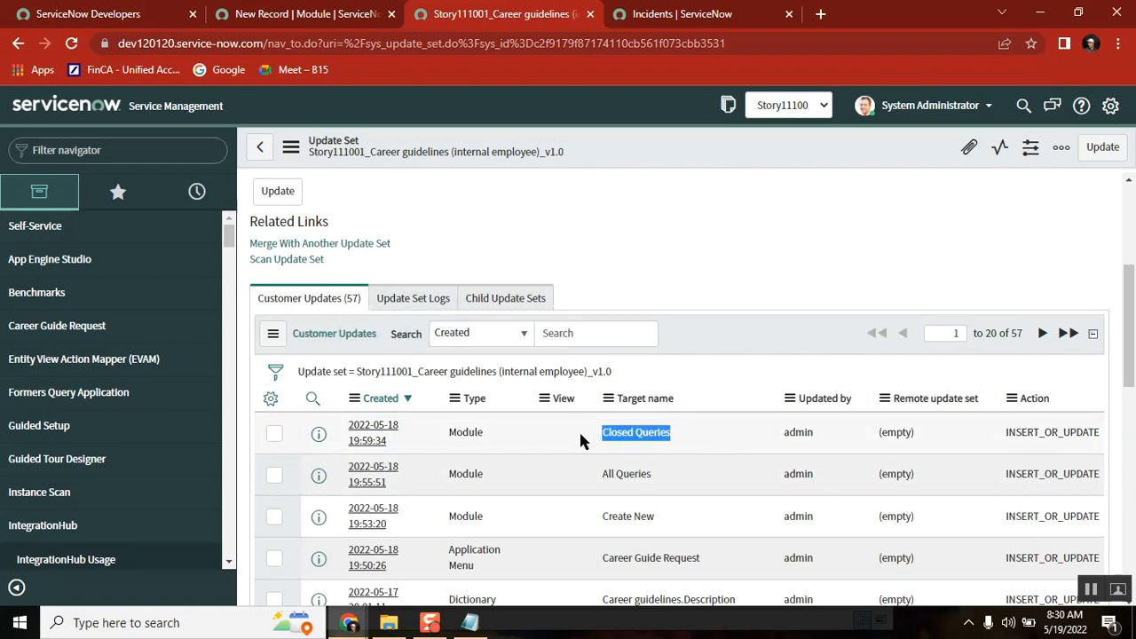
# - Return to the unsaved Open Queries module and add the filter condition Request State is New
pyautogui.click(313, 21)
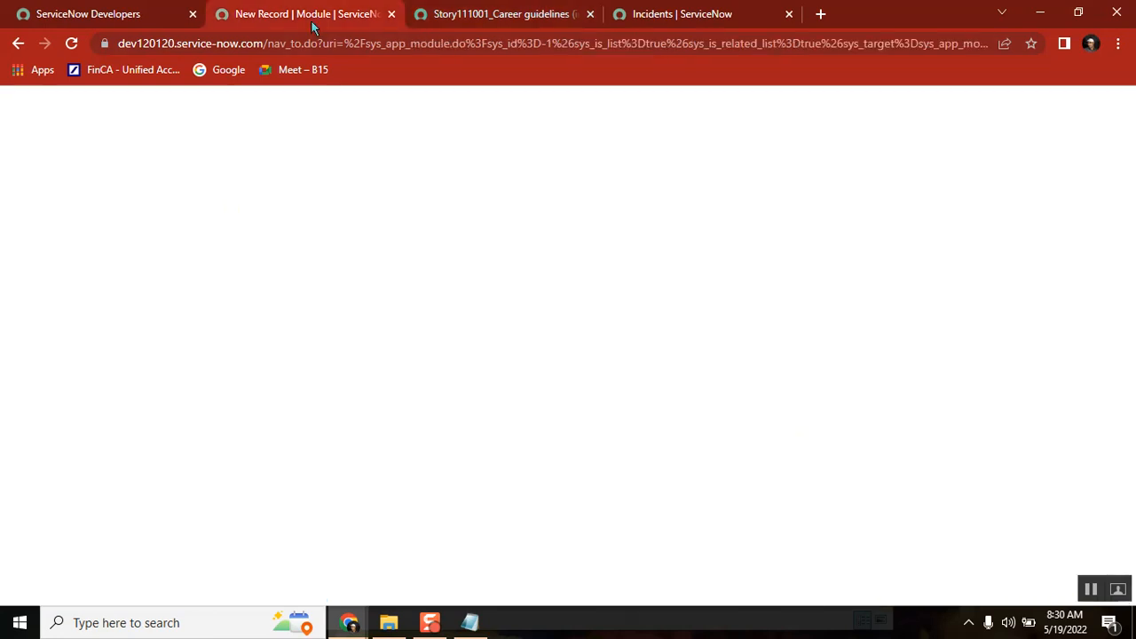
pyautogui.moveTo(1129, 369); pyautogui.dragTo(1130, 198)
pyautogui.scroll(-3, 1133, 199)
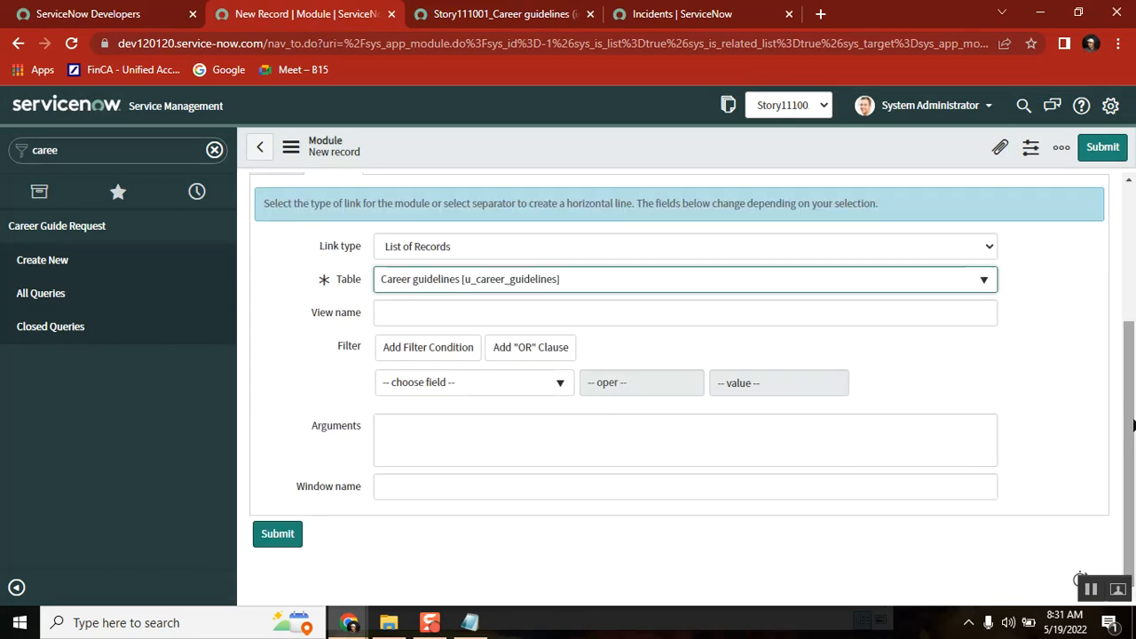
pyautogui.click(482, 386)
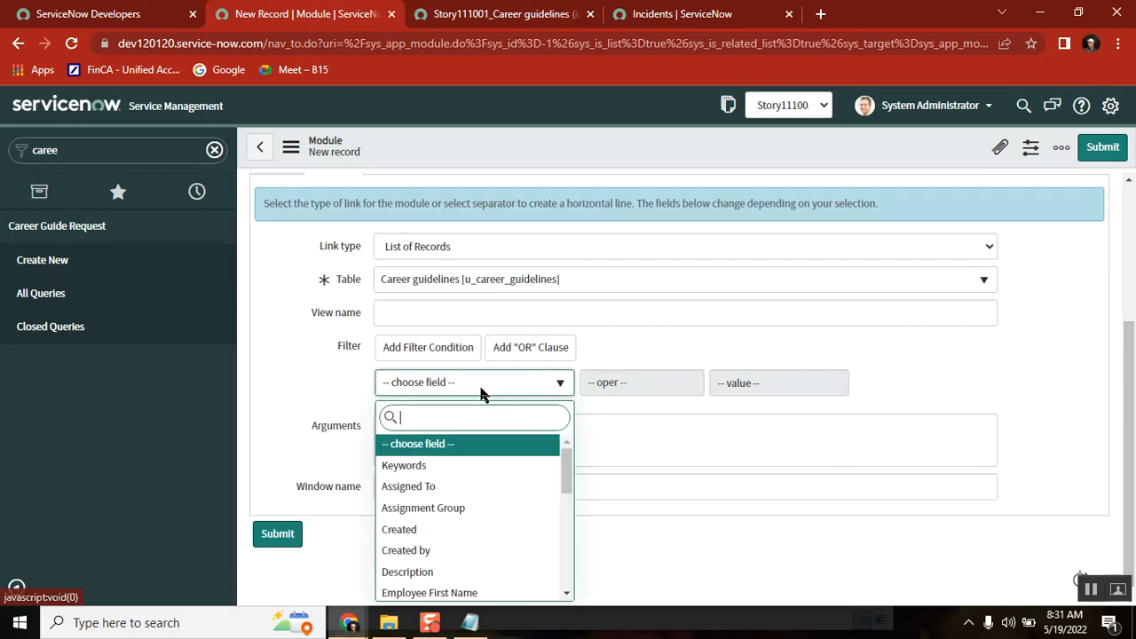
pyautogui.press('BackSpace')
pyautogui.write('req')
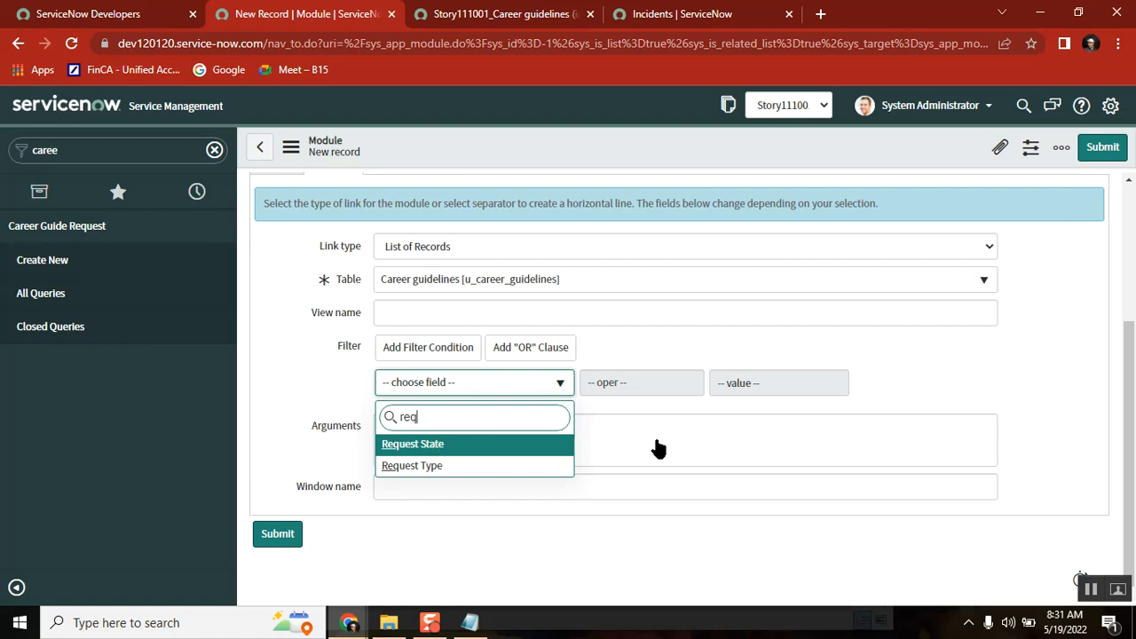
pyautogui.press('Return')
pyautogui.click(754, 383)
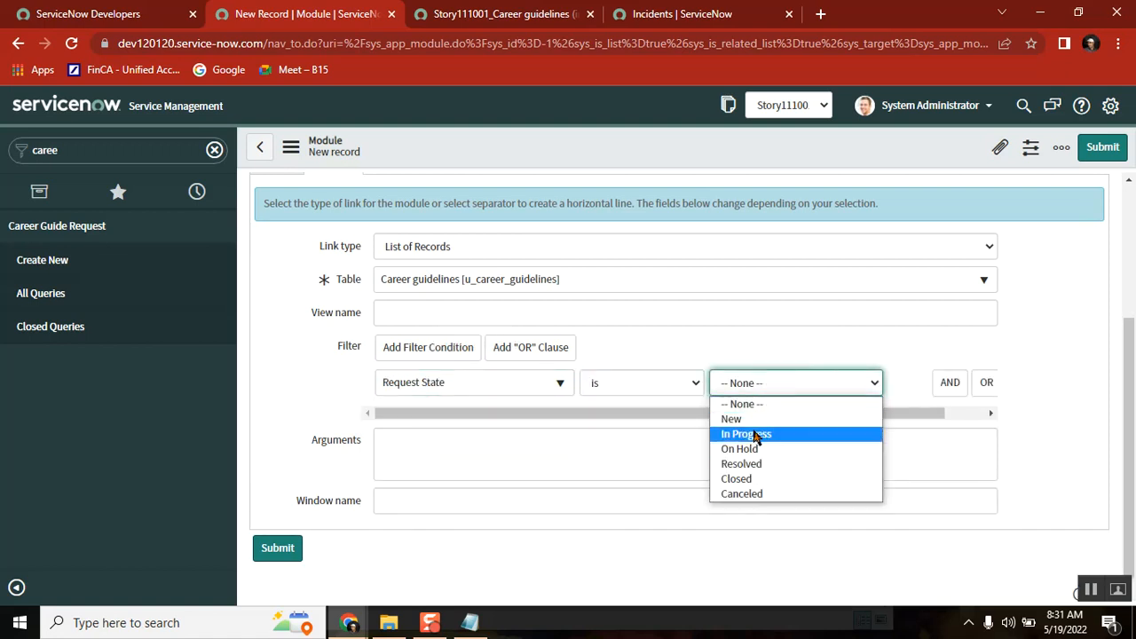
pyautogui.click(751, 419)
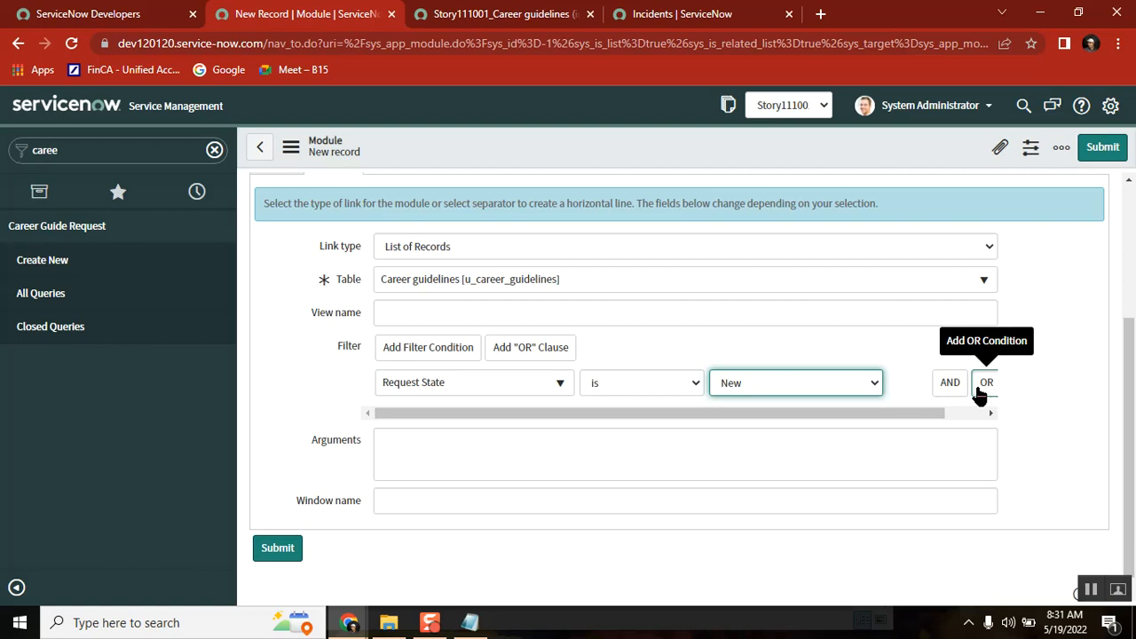
# - Add an OR condition to the Open Queries filter for Request State is In Progress
pyautogui.click(984, 385)
pyautogui.click(800, 424)
pyautogui.press('Escape')
pyautogui.click(779, 471)
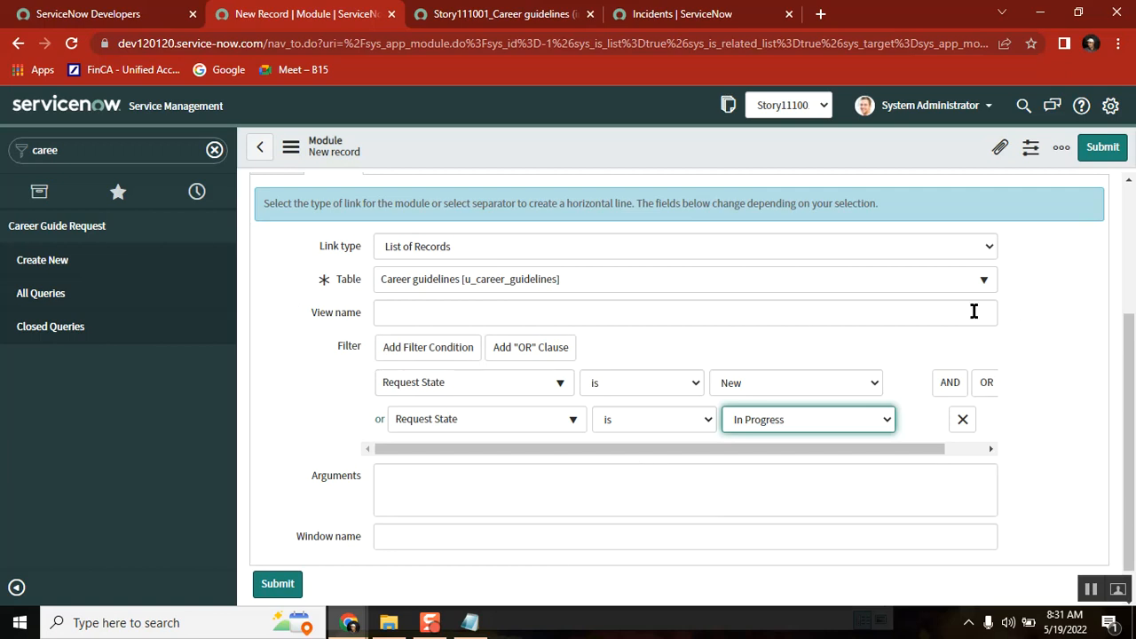
pyautogui.moveTo(334, 352); pyautogui.dragTo(365, 352)
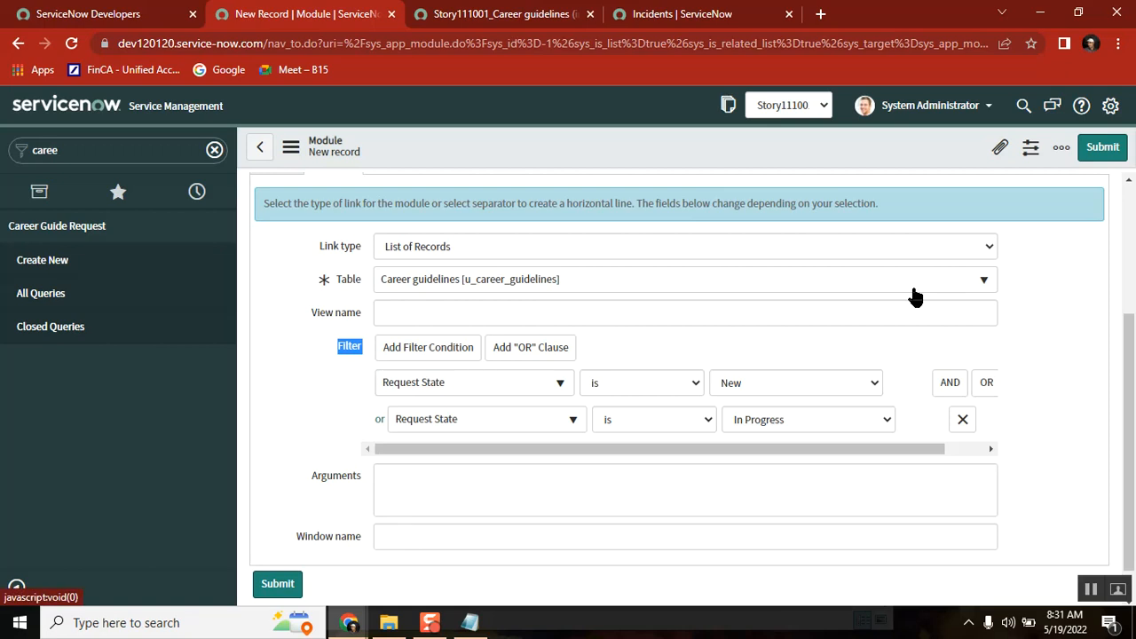
# - Add the line "Condition Builder:" to the Class12_.txt notes in Notepad, below the Career Guide Request application creation line
pyautogui.click(470, 624)
pyautogui.click(453, 418)
pyautogui.write('Condition Builder:')
pyautogui.press('Return')
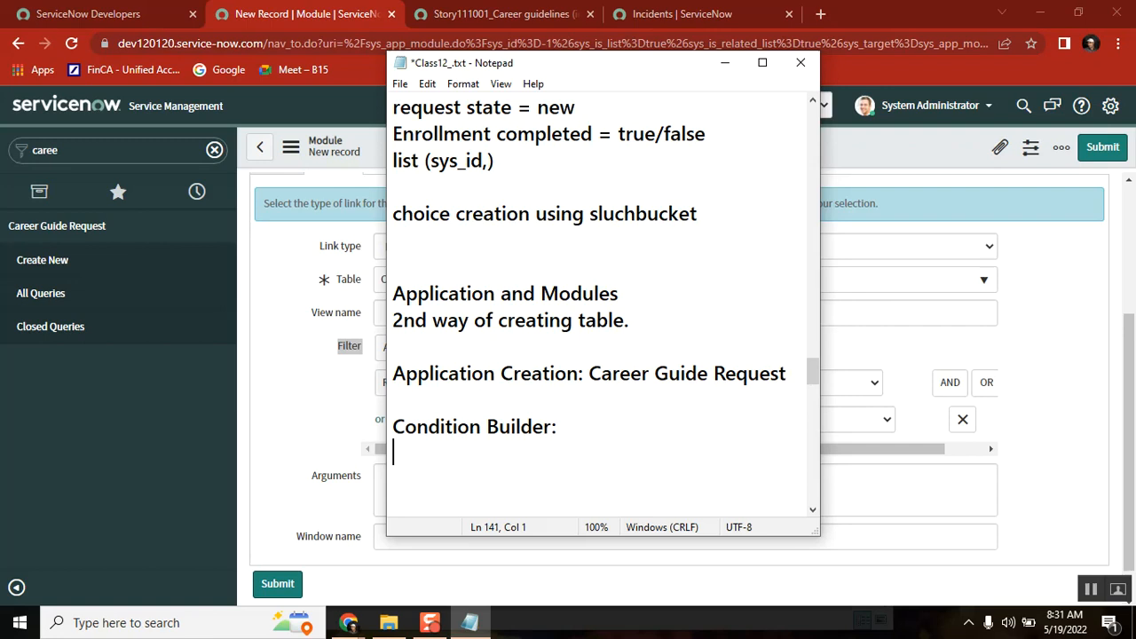
pyautogui.click(269, 424)
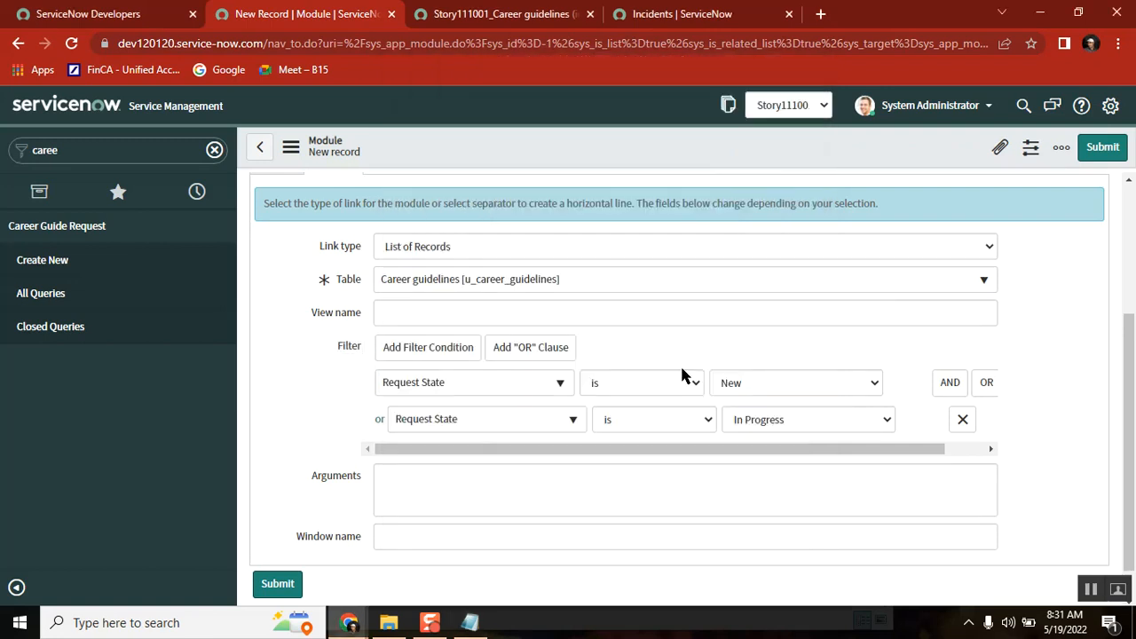
pyautogui.click(472, 624)
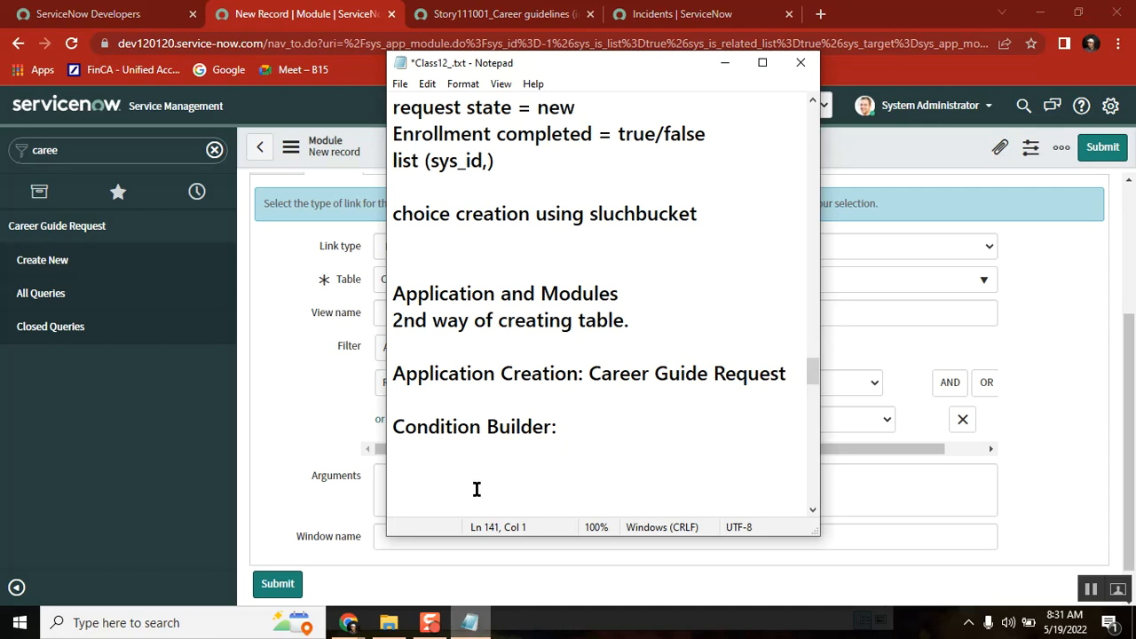
pyautogui.click(452, 427)
pyautogui.doubleClick(512, 427)
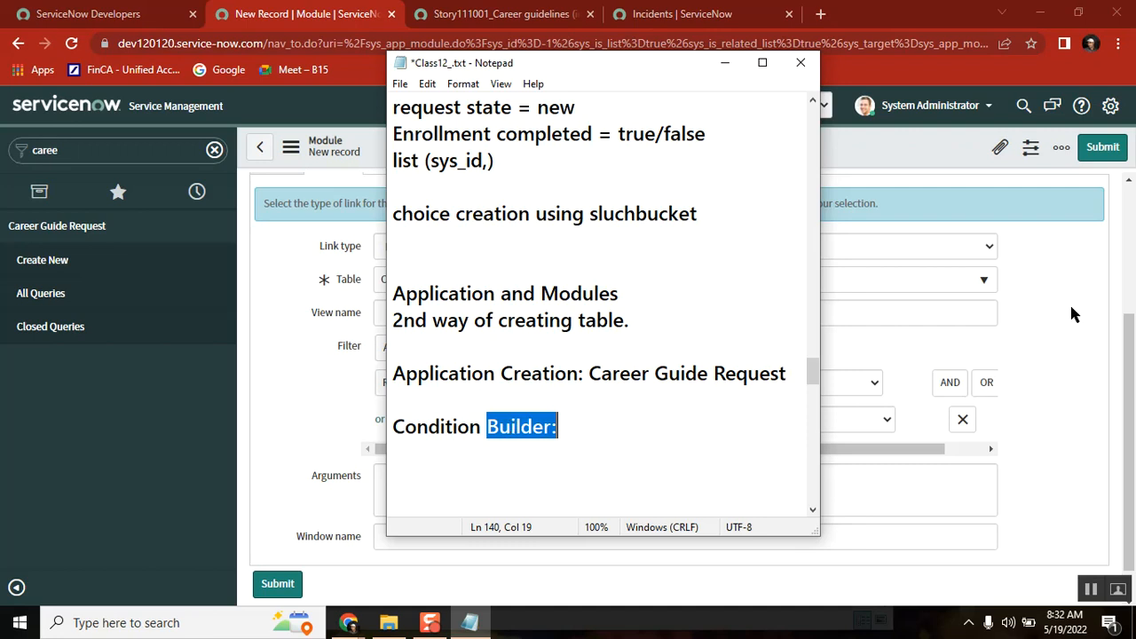
# - Return to the browser and submit the new Open Queries module record
pyautogui.click(1058, 265)
pyautogui.click(1103, 146)
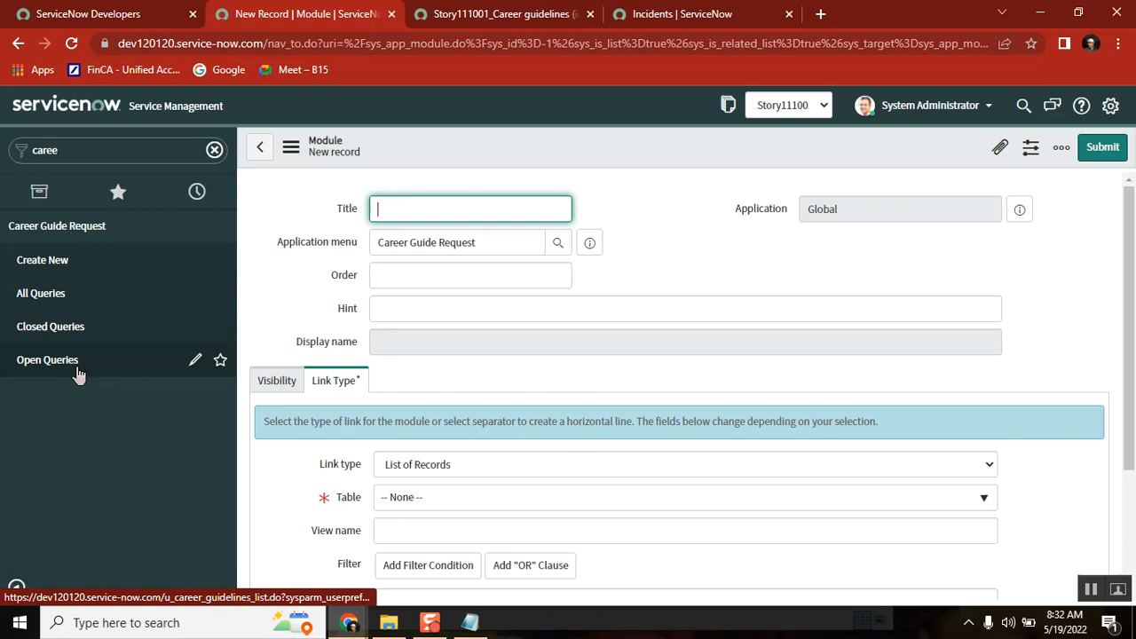
# - Open the Create New and All Queries modules and examine the table name in each page's URL
pyautogui.click(55, 263)
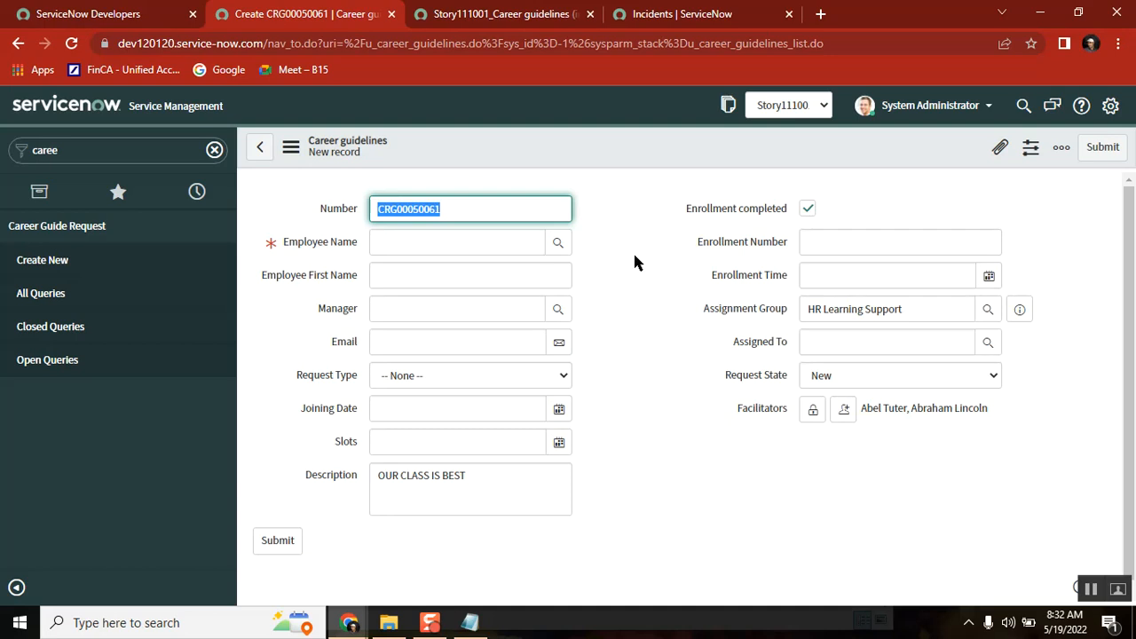
pyautogui.doubleClick(422, 46)
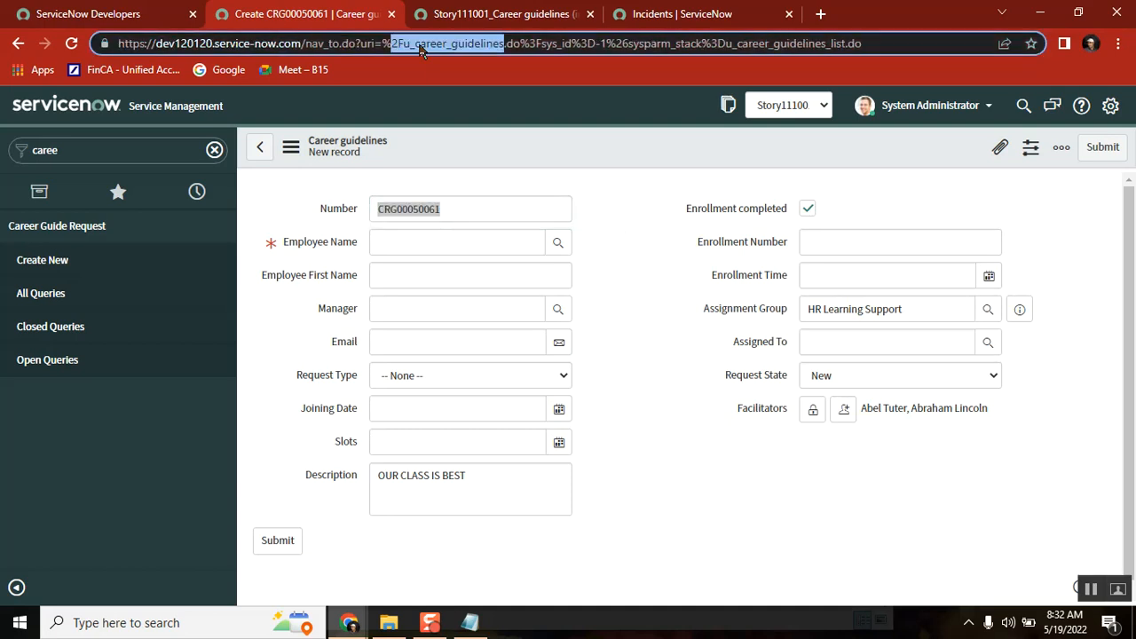
pyautogui.click(72, 297)
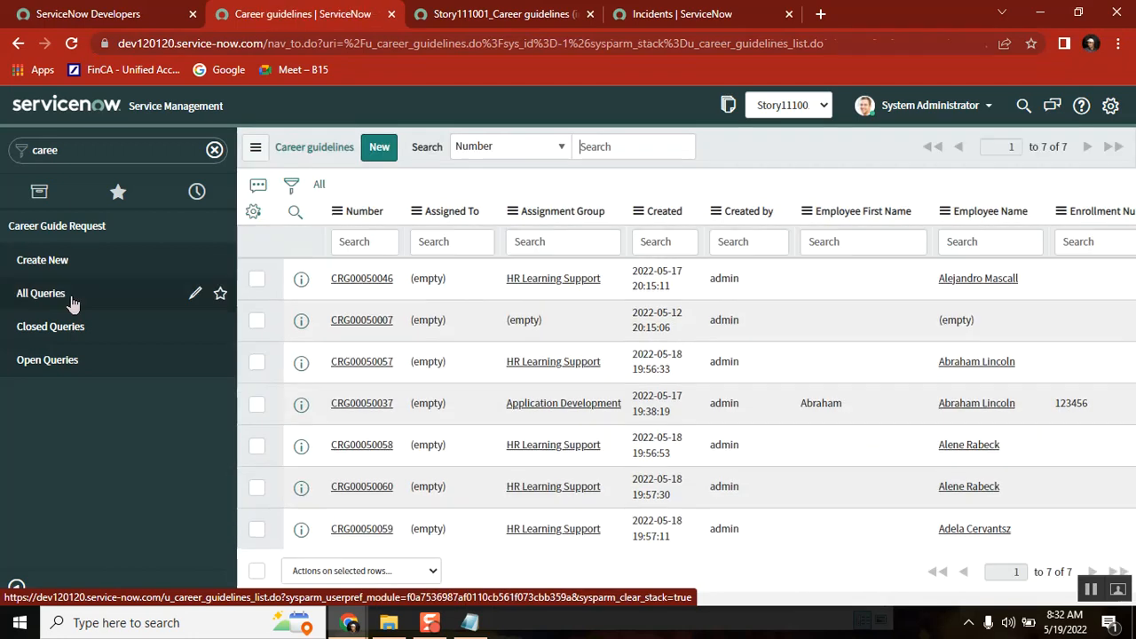
pyautogui.doubleClick(1049, 146)
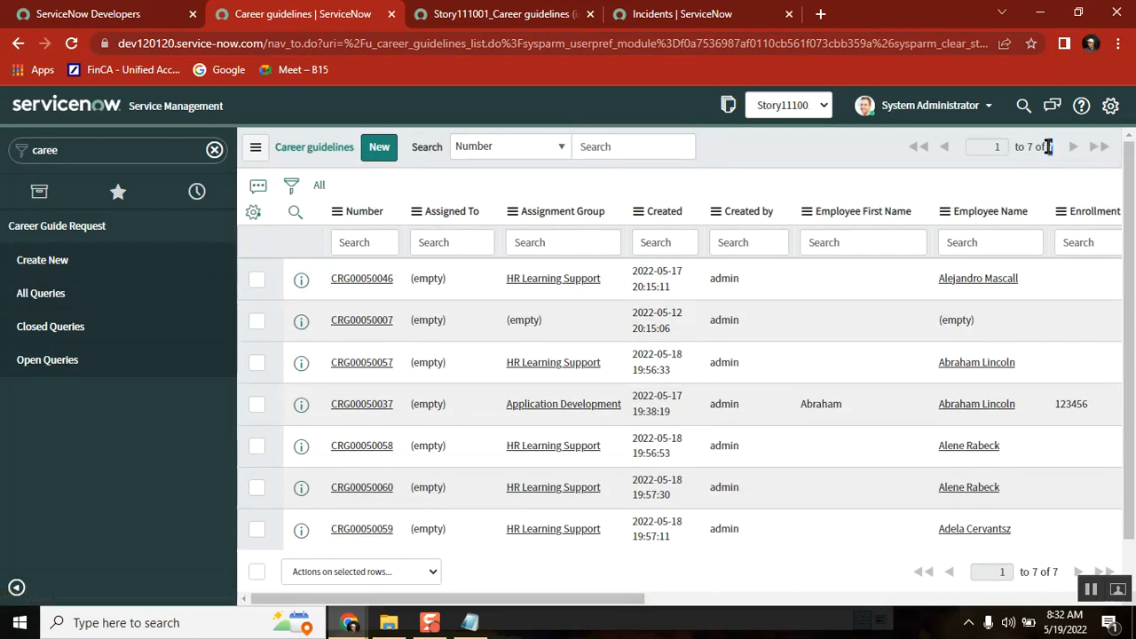
pyautogui.doubleClick(425, 44)
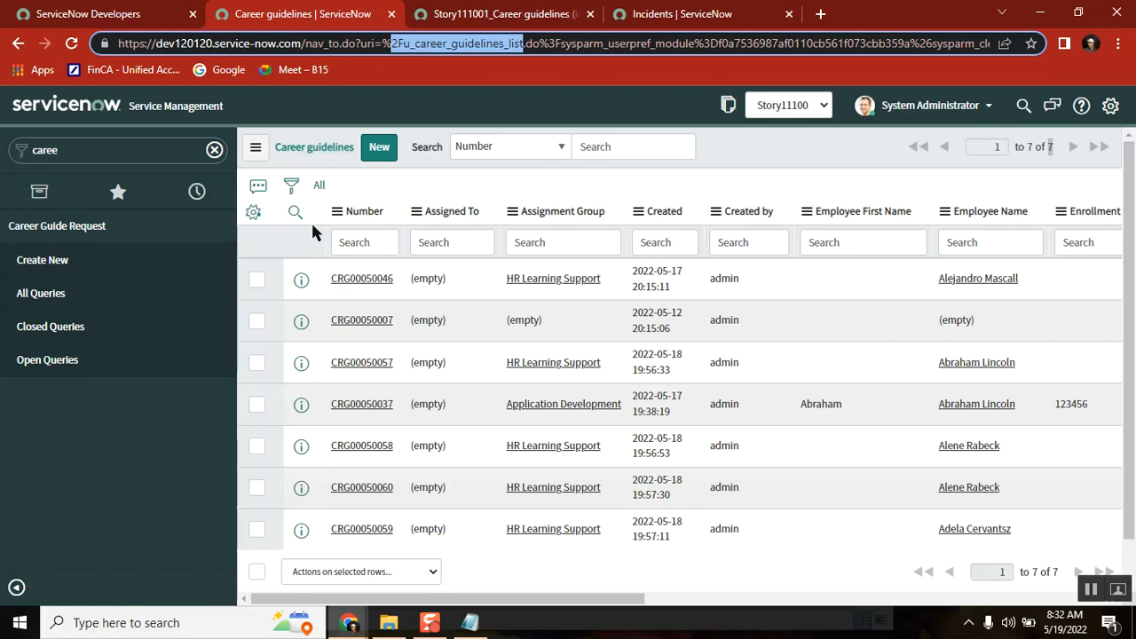
# - Open the Closed Queries and Open Queries modules and examine the filter conditions applied to each list
pyautogui.click(50, 333)
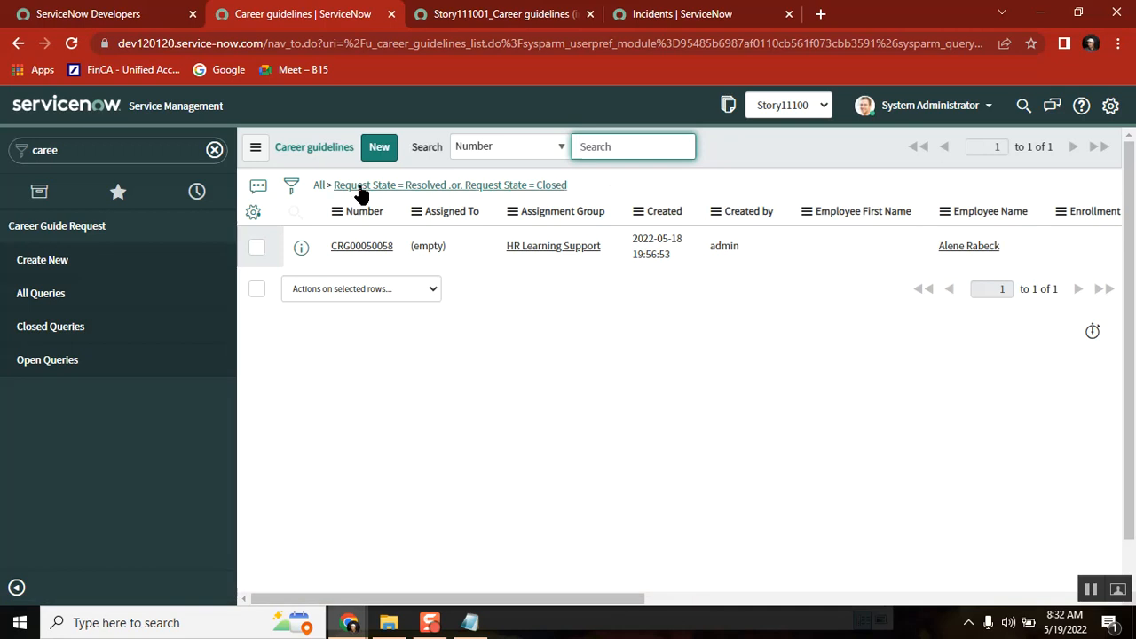
pyautogui.doubleClick(446, 45)
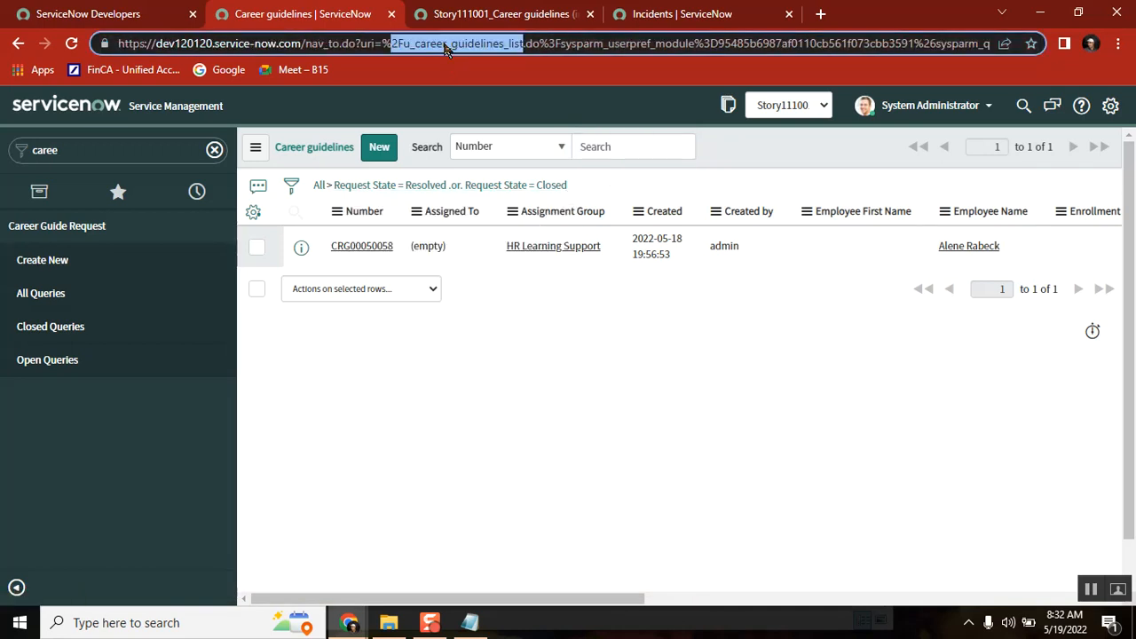
pyautogui.click(291, 185)
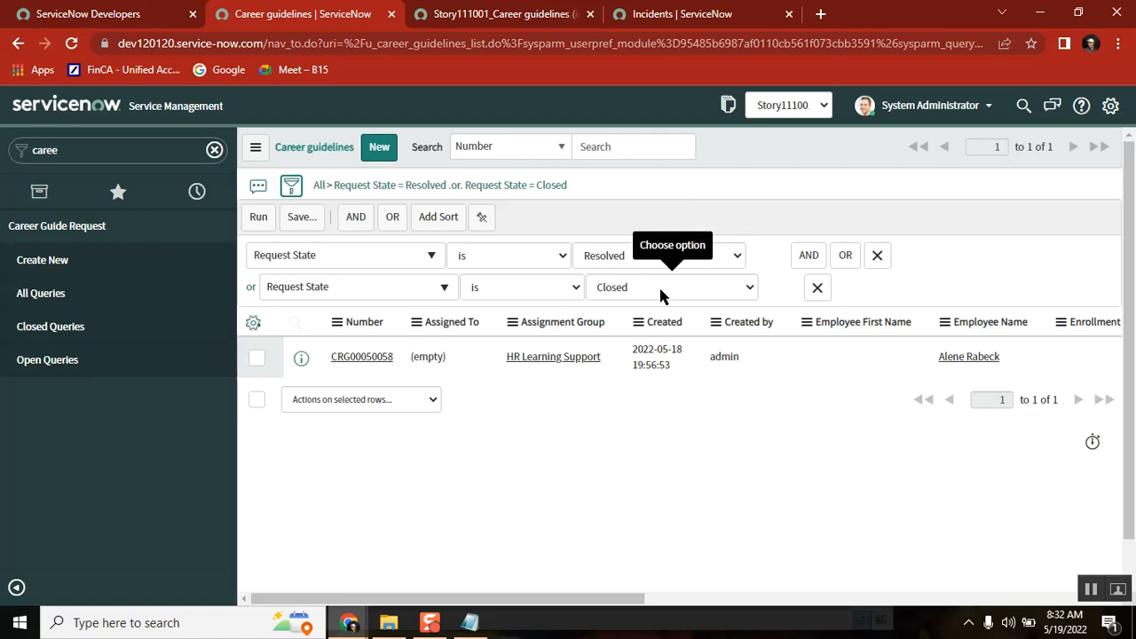
pyautogui.click(90, 371)
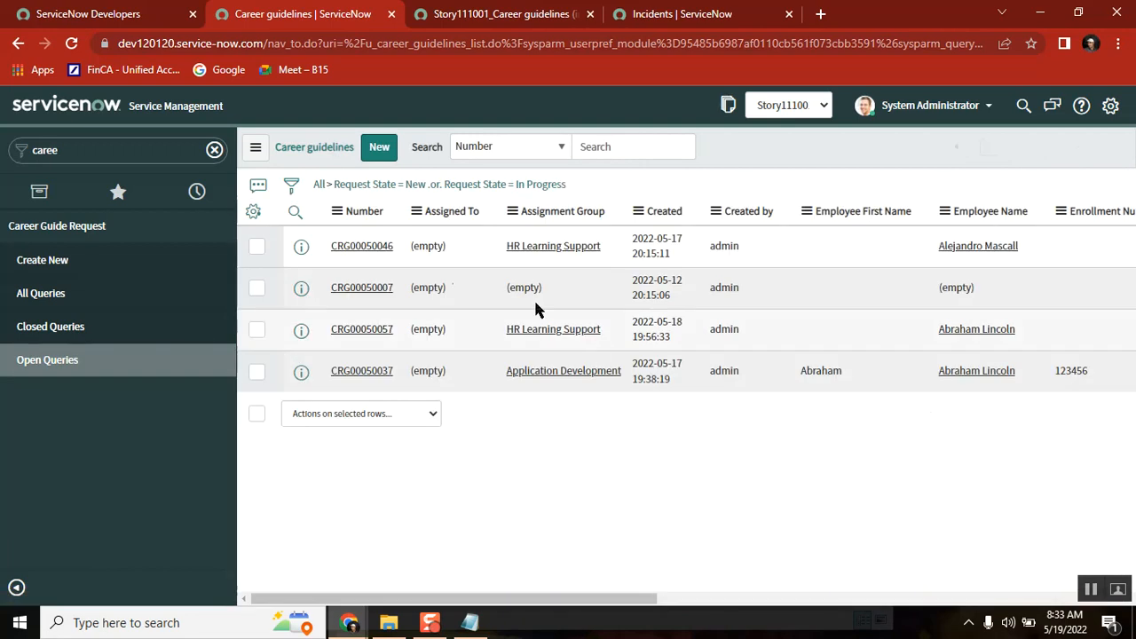
pyautogui.click(291, 185)
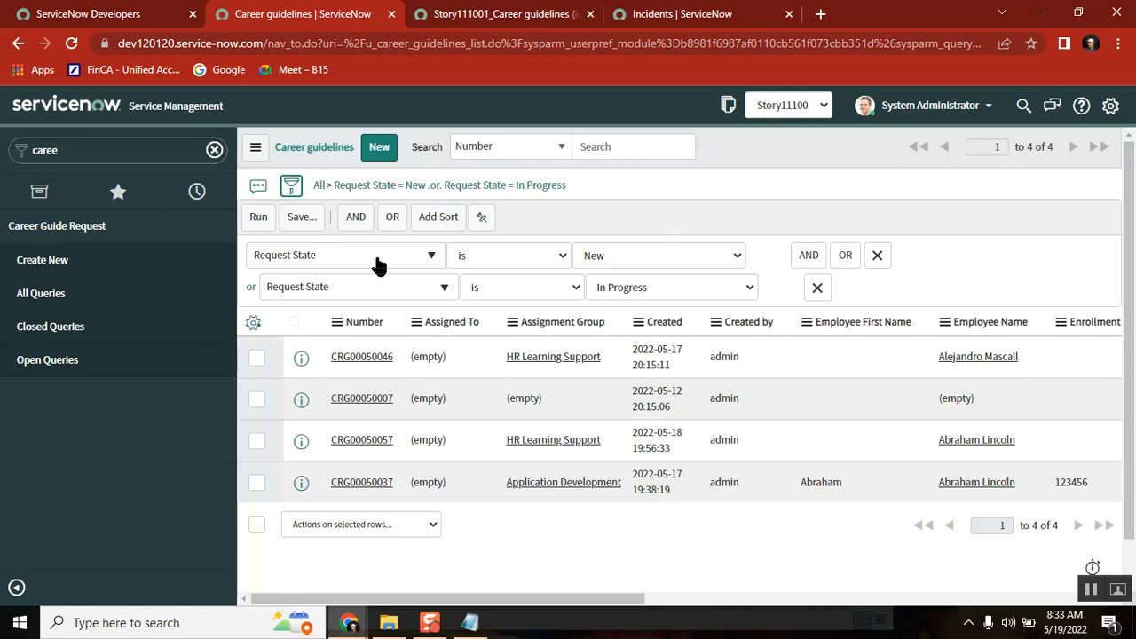
# - Filter the navigator for incident and for career to compare the two applications' module lists
pyautogui.click(214, 150)
pyautogui.write('In')
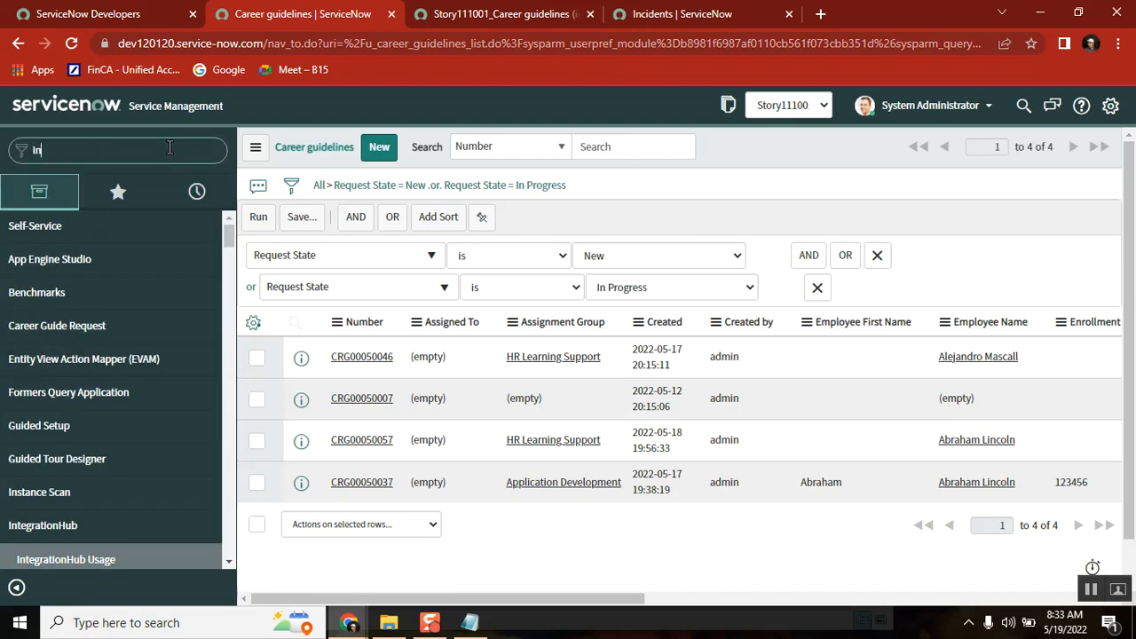
pyautogui.write('ci')
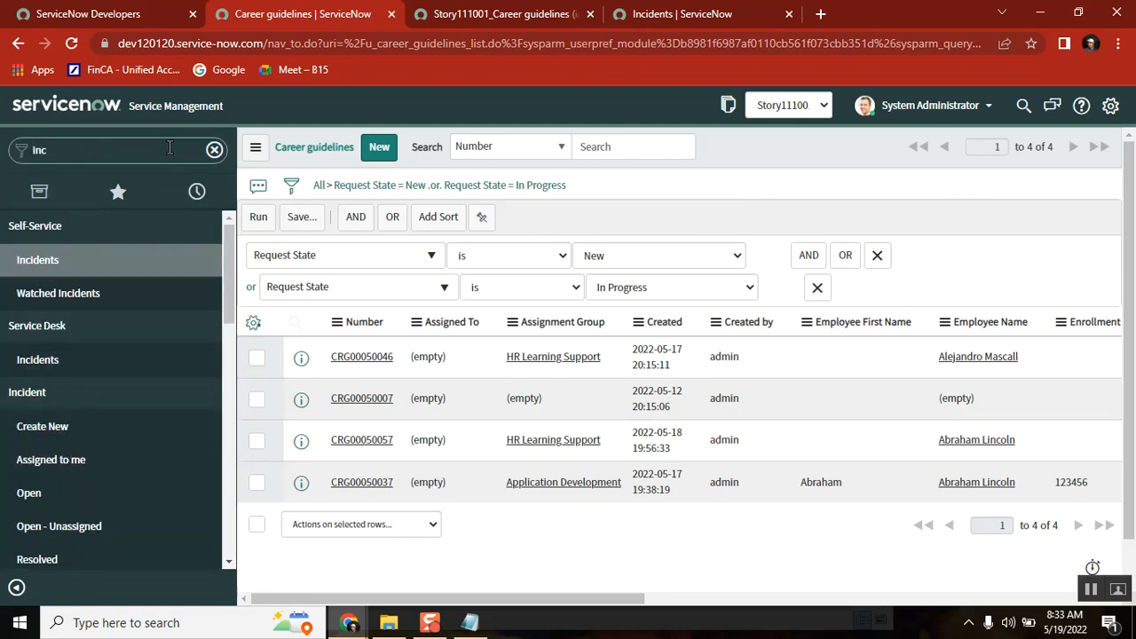
pyautogui.write('dent')
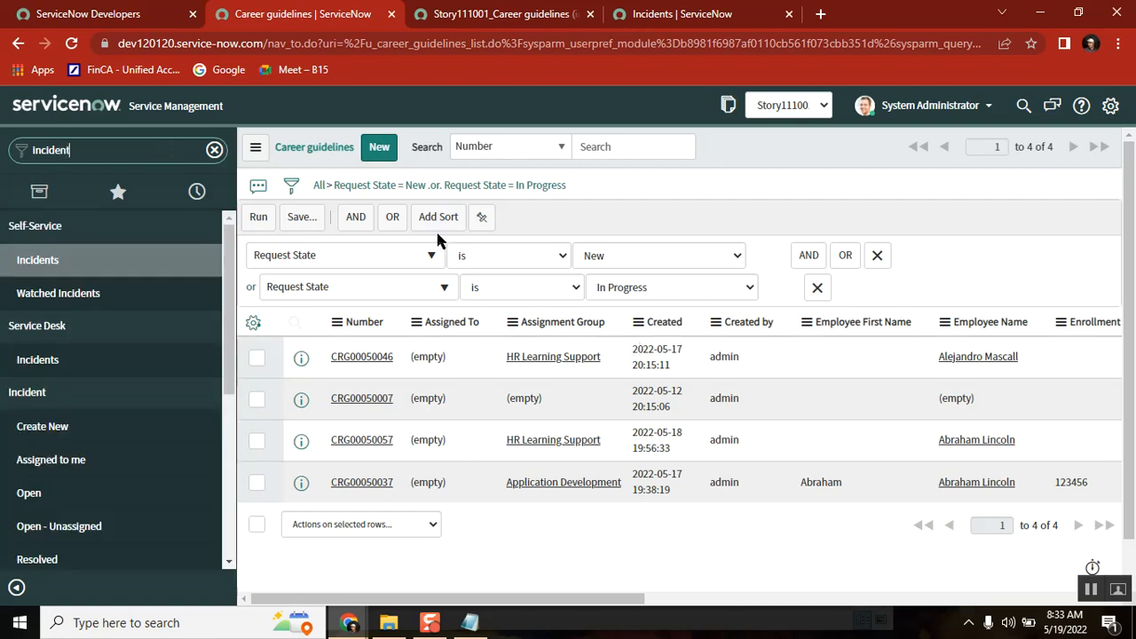
pyautogui.click(214, 150)
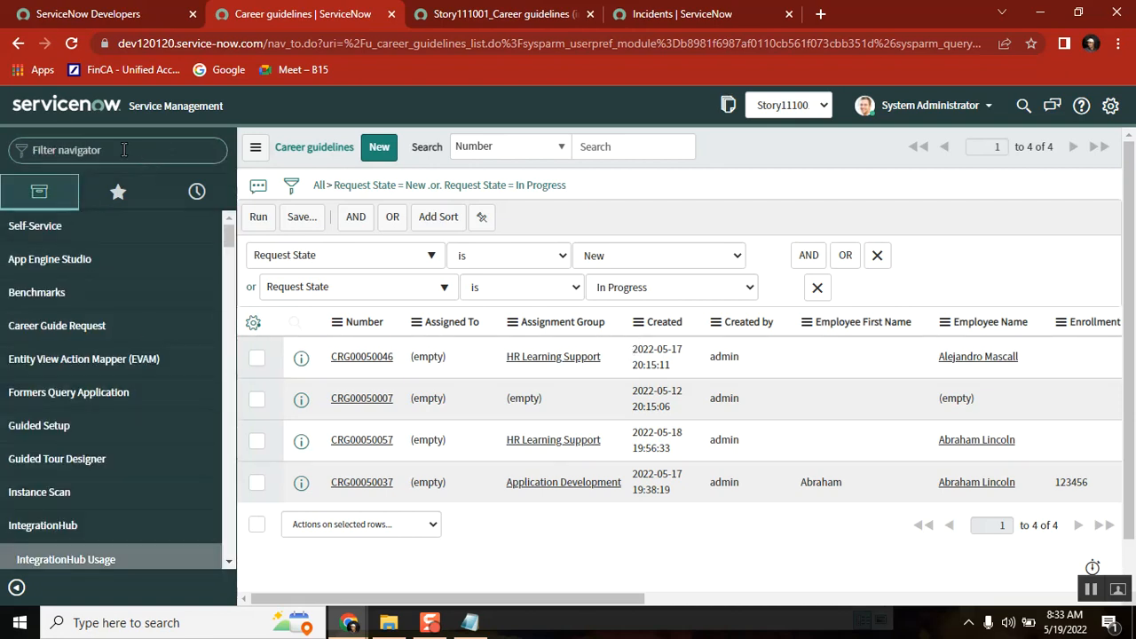
pyautogui.write('career')
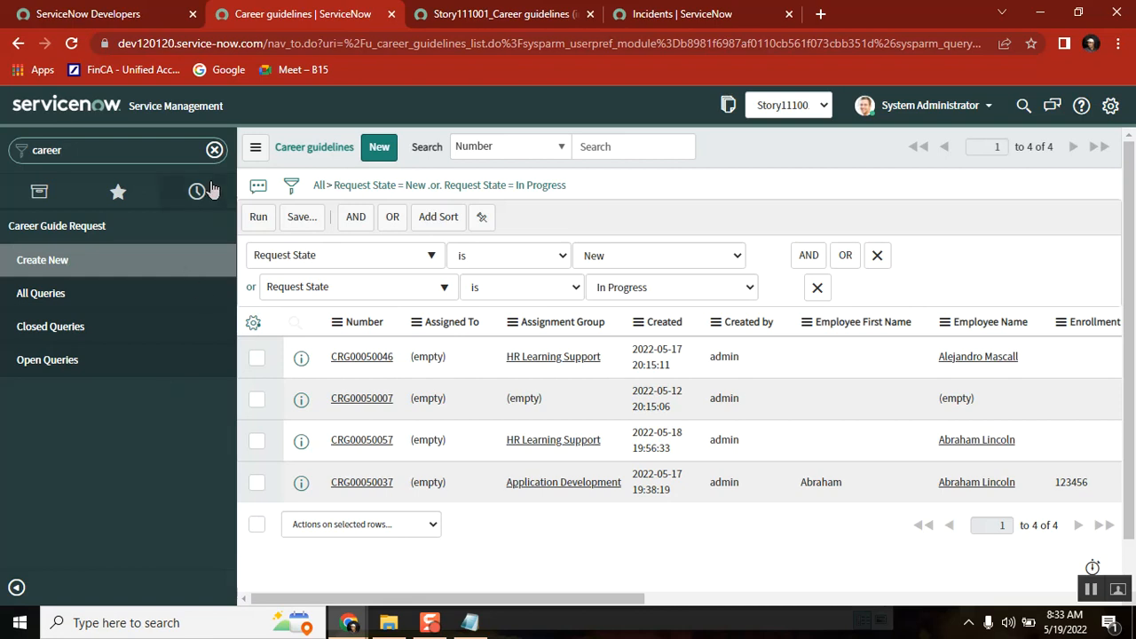
# - Filter the navigator for incident and examine the Incident application's modules, collapsing and re-expanding its Administration section
pyautogui.click(214, 150)
pyautogui.write('incident')
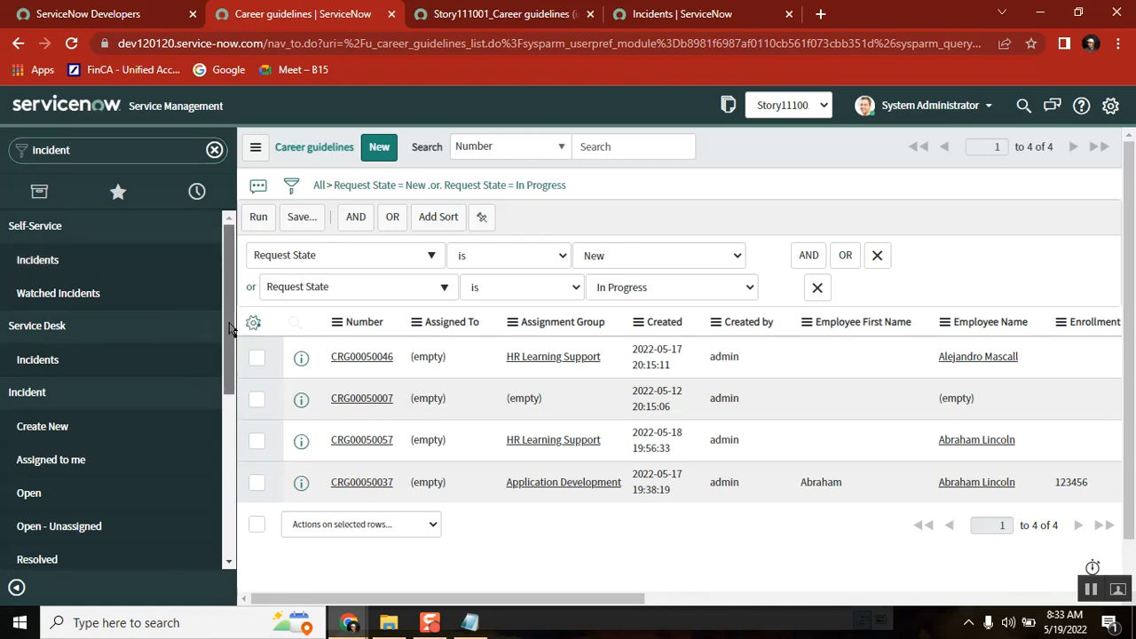
pyautogui.scroll(-1, 229, 362)
pyautogui.scroll(-1, 229, 362)
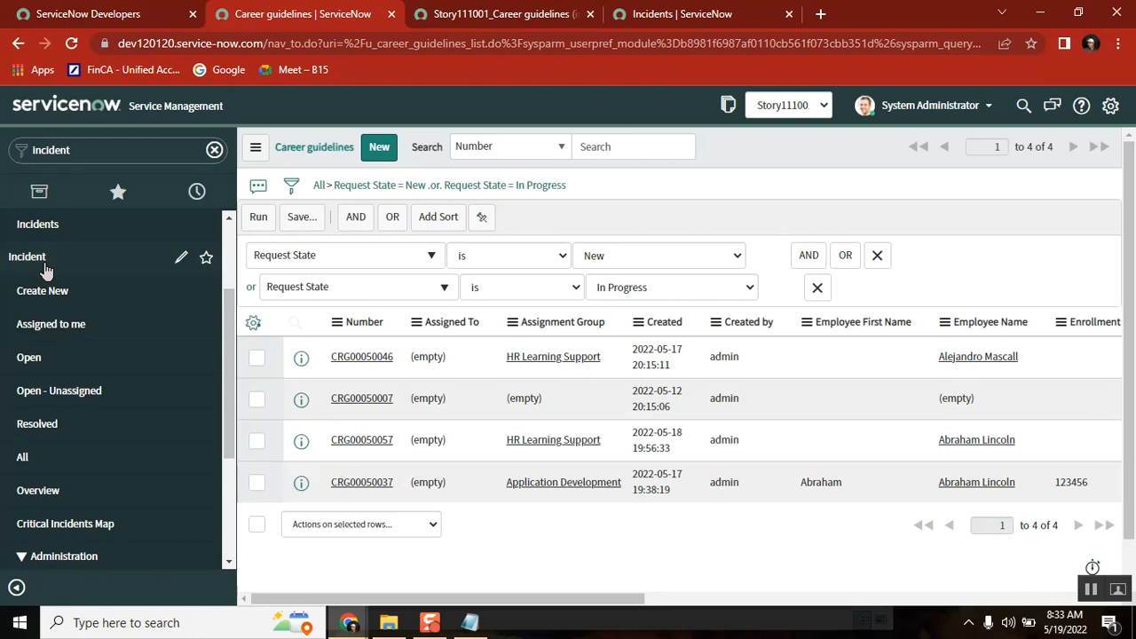
pyautogui.moveTo(231, 380); pyautogui.dragTo(233, 458)
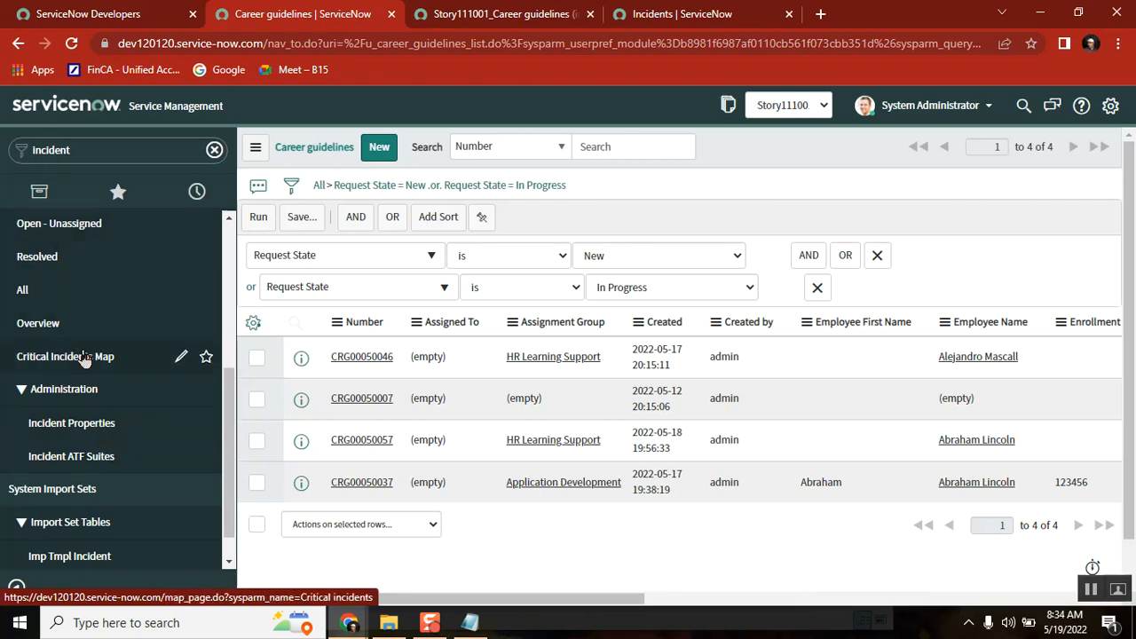
pyautogui.click(23, 392)
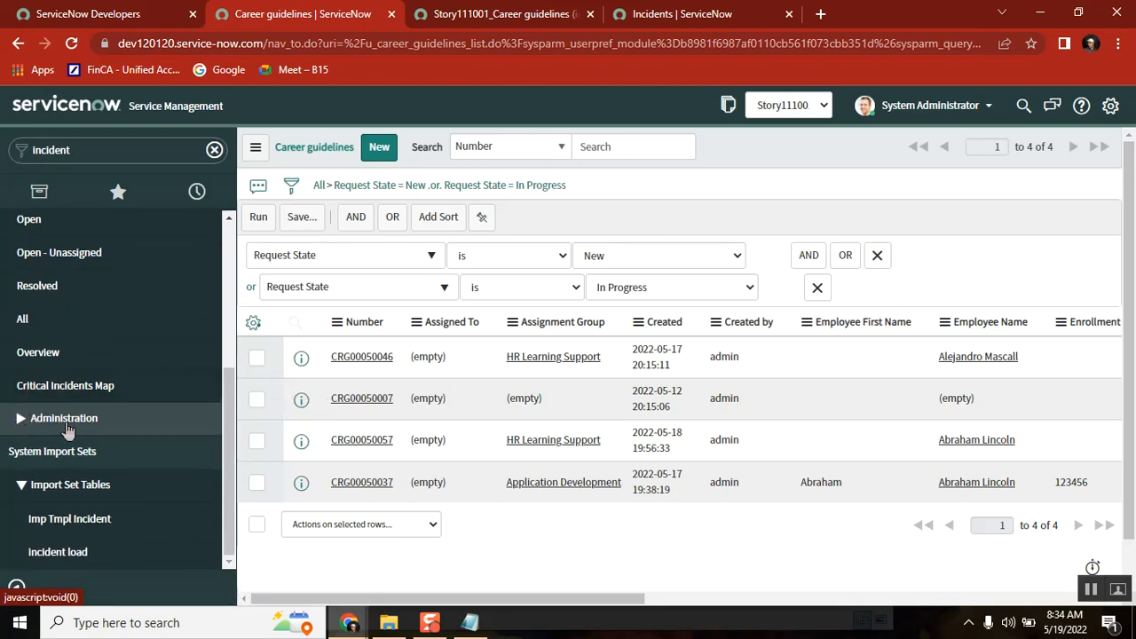
pyautogui.click(20, 419)
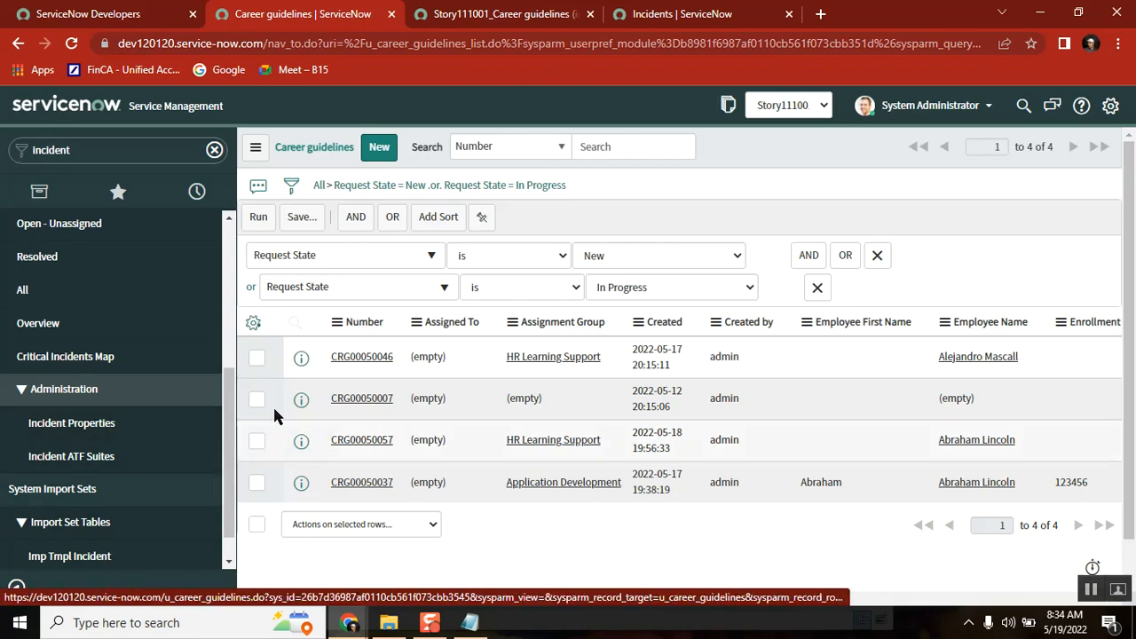
pyautogui.moveTo(231, 409); pyautogui.dragTo(233, 266)
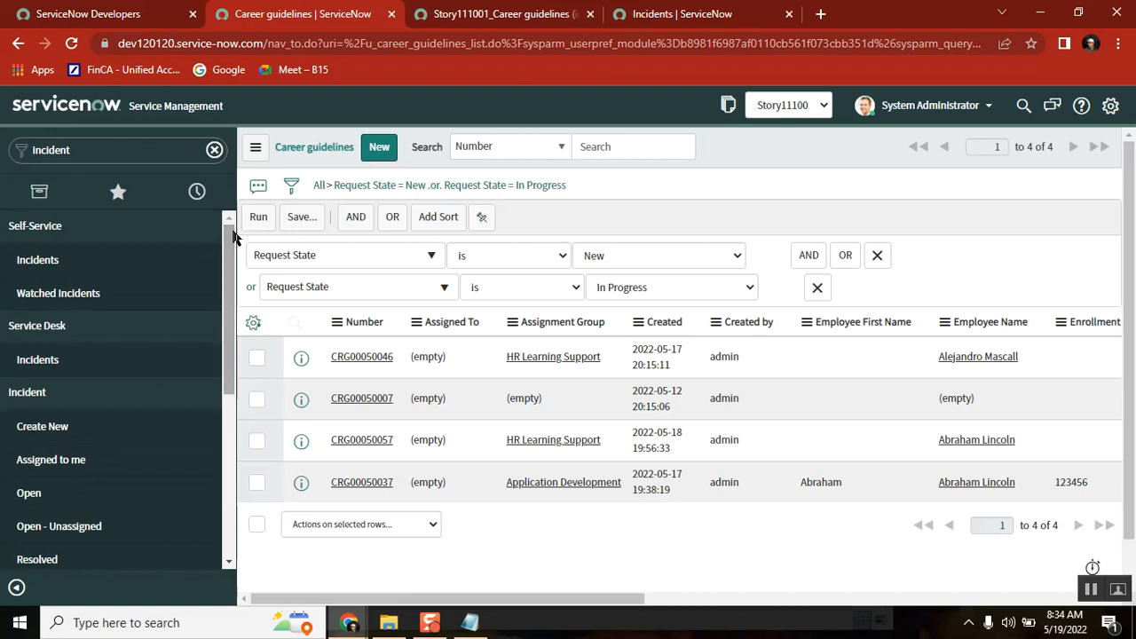
# - Filter the navigator for career, open All Queries and examine the record columns across to the request state
pyautogui.doubleClick(121, 150)
pyautogui.write('ca')
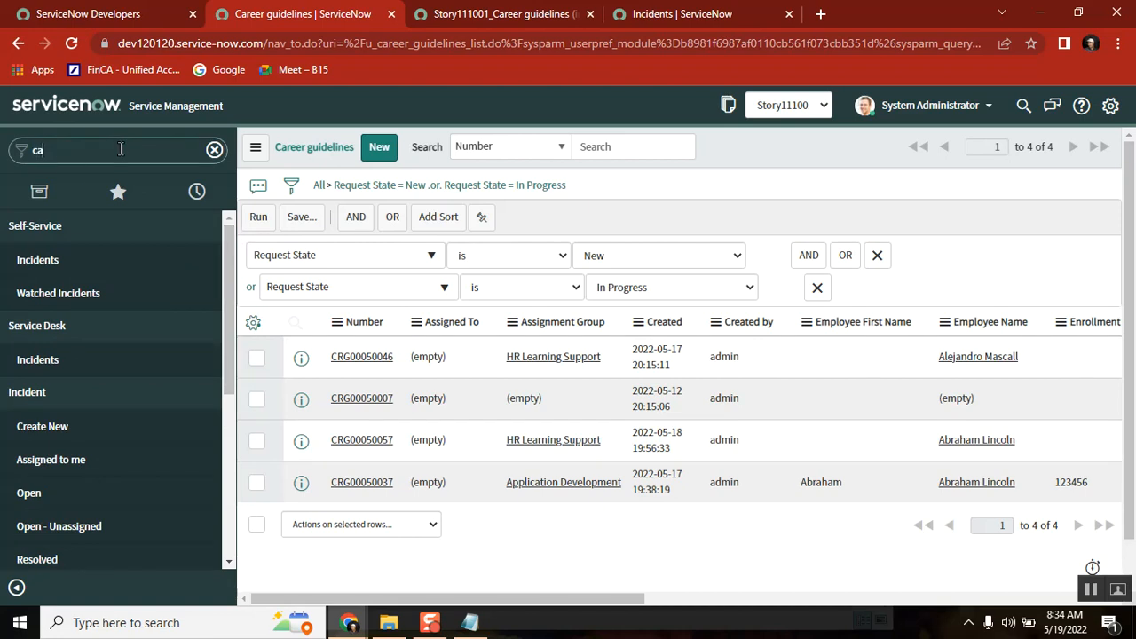
pyautogui.write('reer')
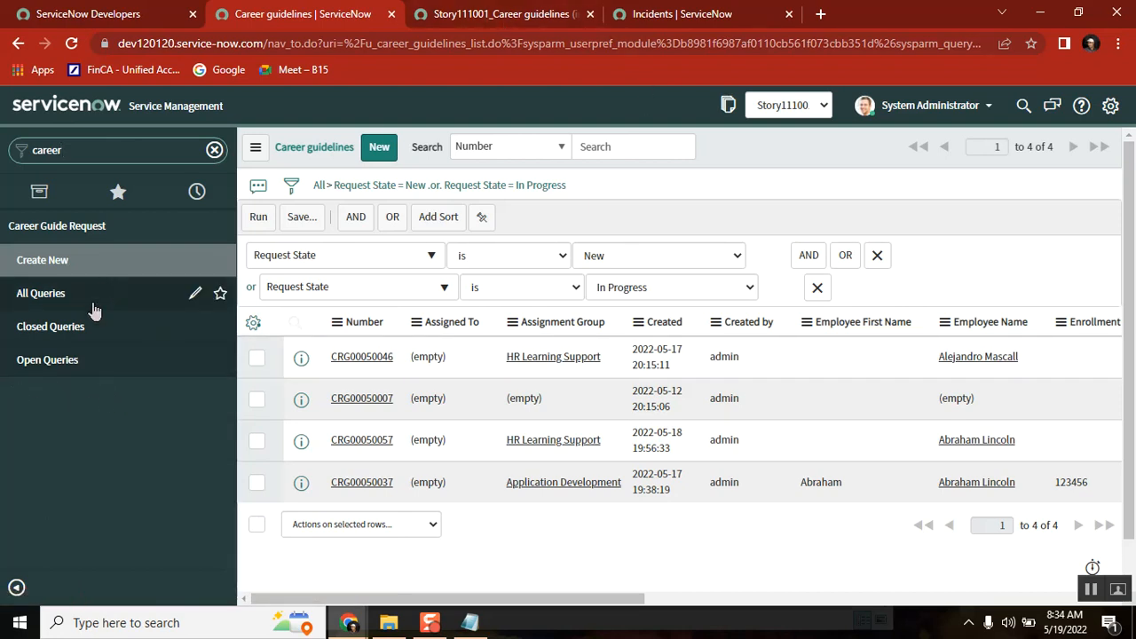
pyautogui.click(67, 293)
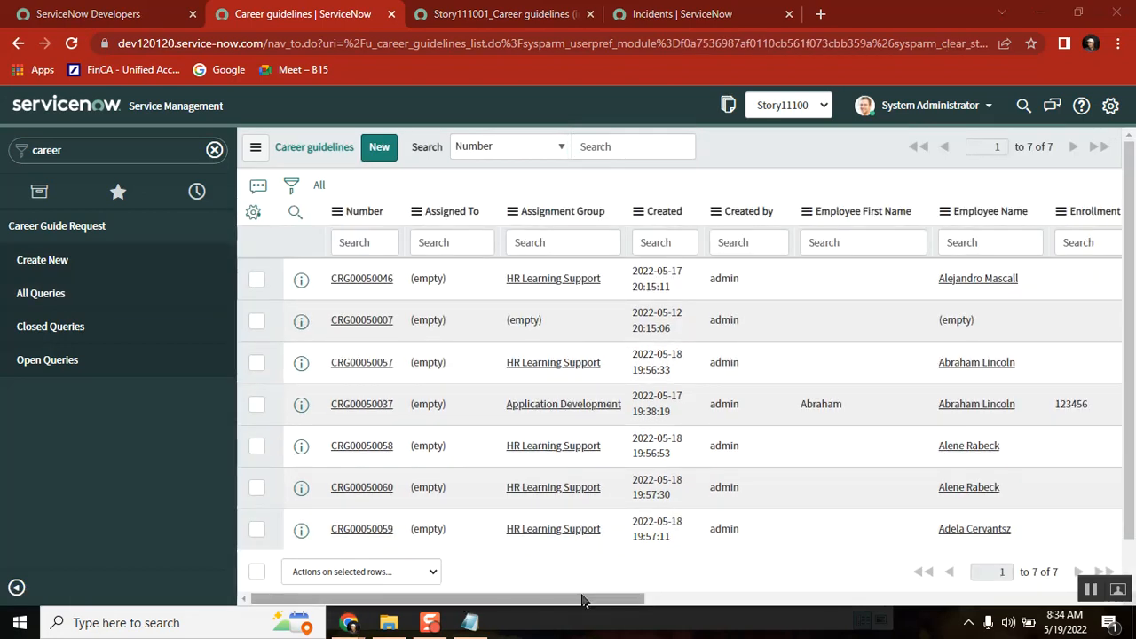
pyautogui.moveTo(575, 605); pyautogui.dragTo(860, 598)
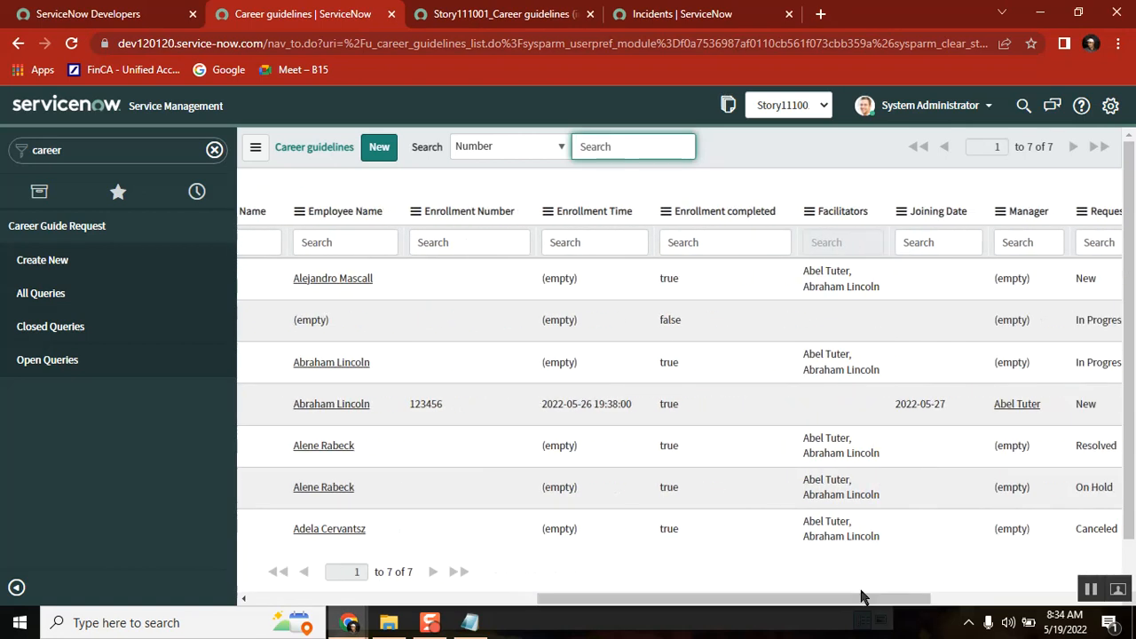
pyautogui.moveTo(701, 601); pyautogui.dragTo(437, 603)
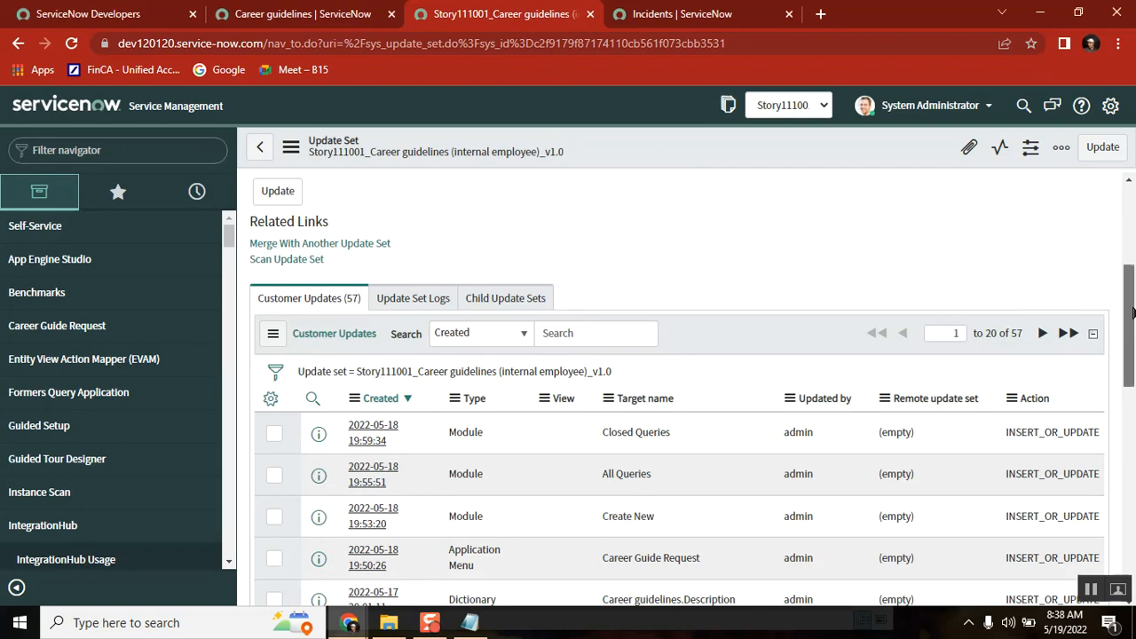
# - Examine the refreshed customer updates of the Story111001_Career guidelines update set for the Open Queries, Closed Queries, All Queries and Create New modules
pyautogui.moveTo(1132, 315)
pyautogui.mouseDown()
pyautogui.moveTo(1132, 327)
pyautogui.moveTo(1132, 299)
pyautogui.mouseUp()
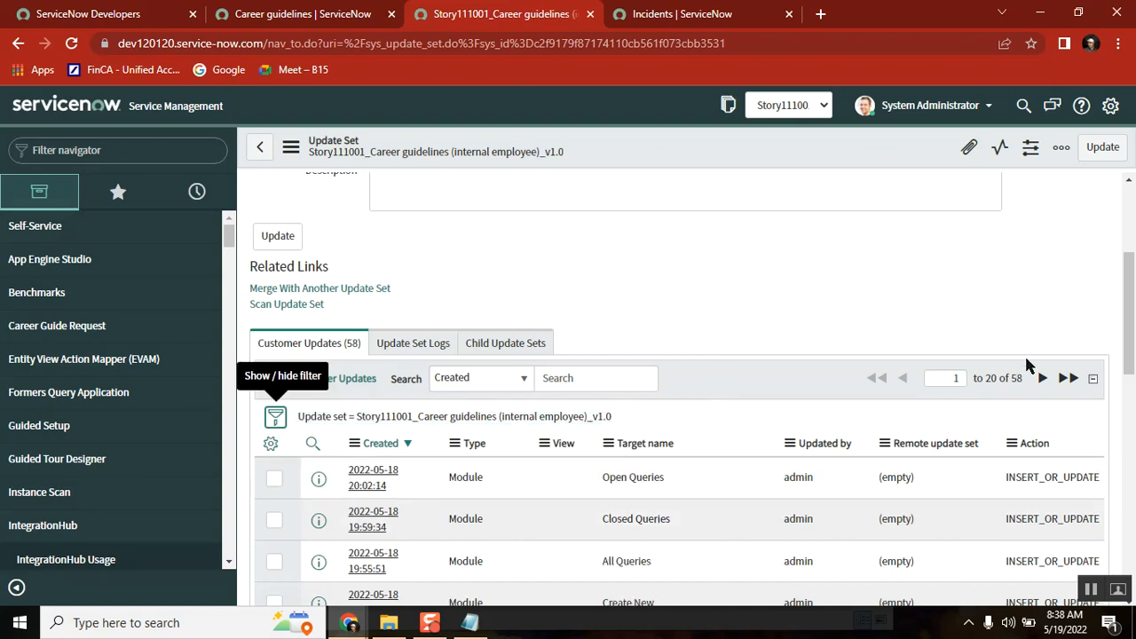
pyautogui.moveTo(1132, 342); pyautogui.dragTo(1132, 388)
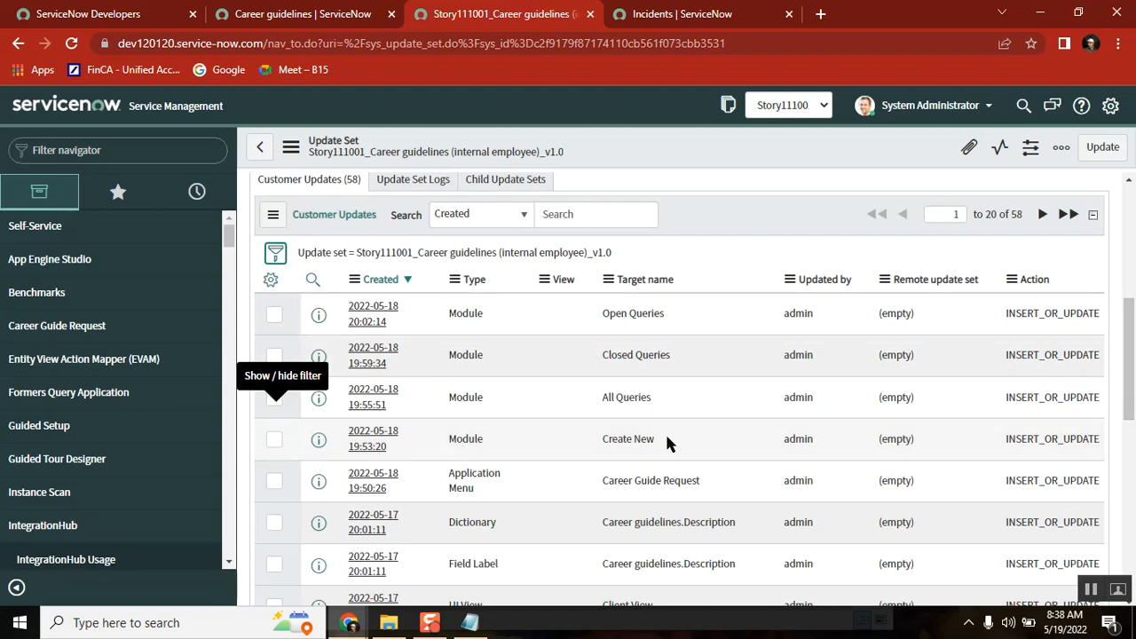
pyautogui.moveTo(667, 437); pyautogui.dragTo(442, 318)
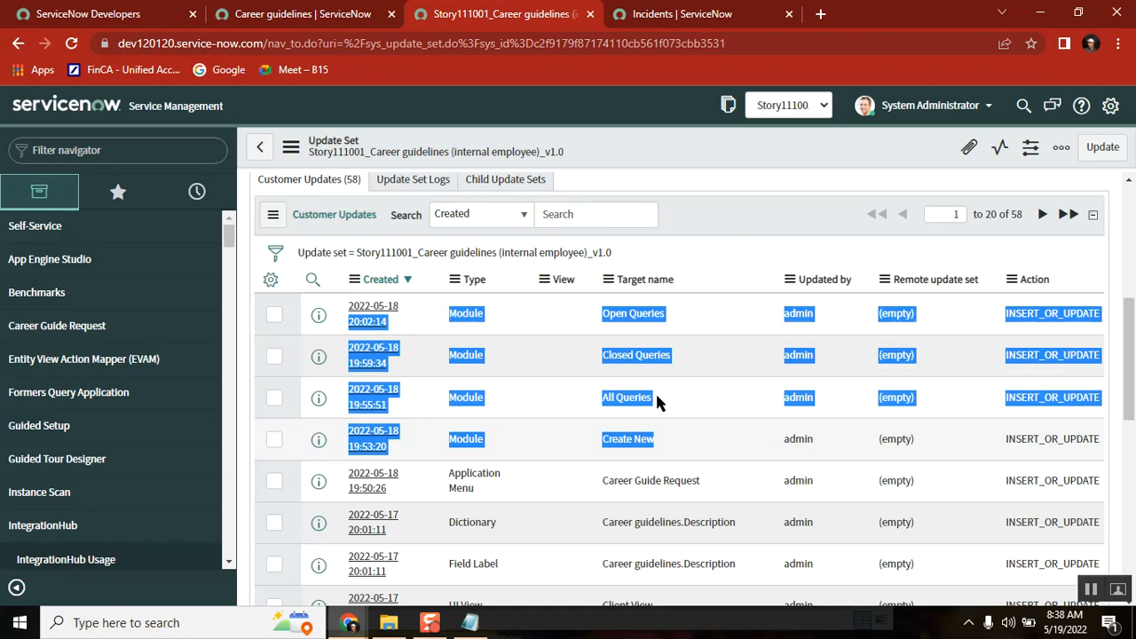
pyautogui.click(692, 202)
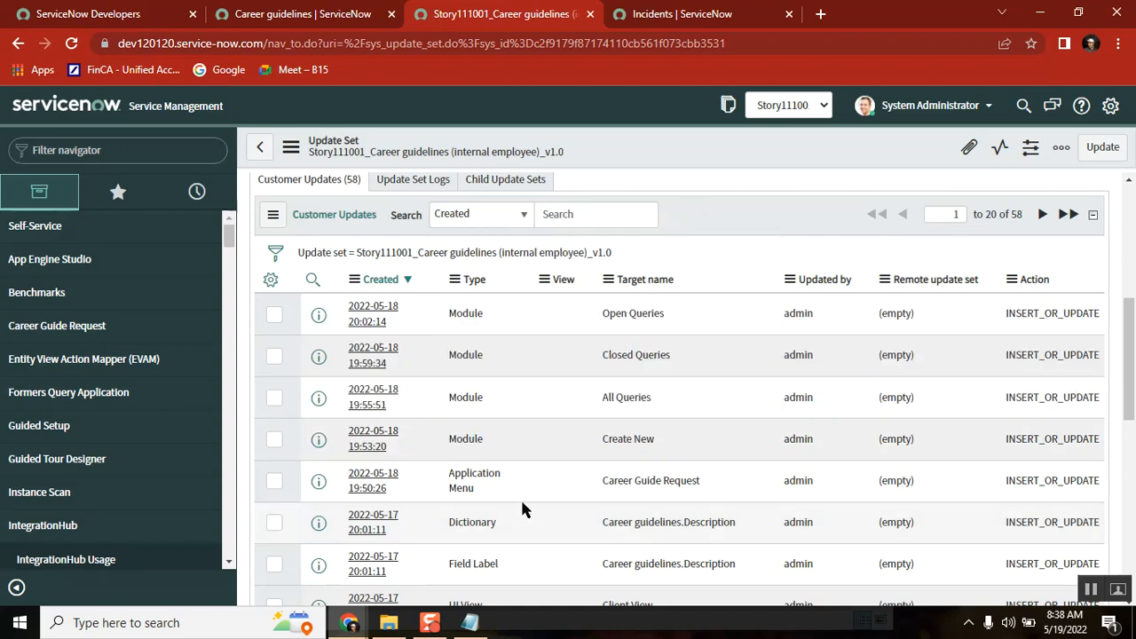
# - Examine the Career Guide Request application menu's customer update record, then reopen the current update set's customer updates
pyautogui.moveTo(492, 485); pyautogui.dragTo(440, 473)
pyautogui.moveTo(708, 481); pyautogui.dragTo(597, 480)
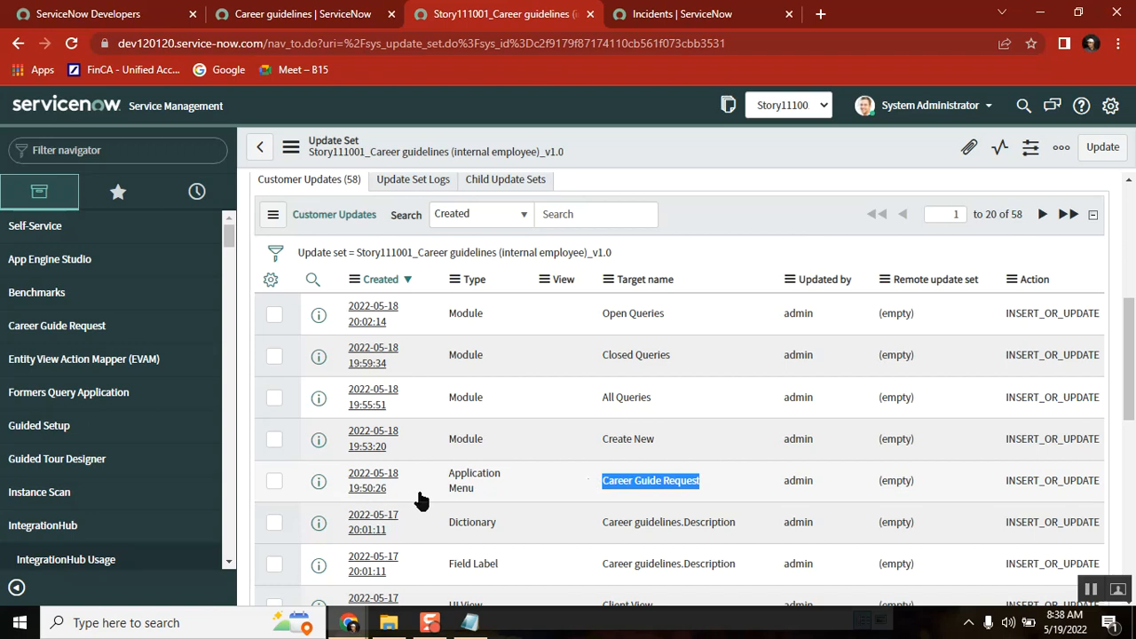
pyautogui.click(381, 487)
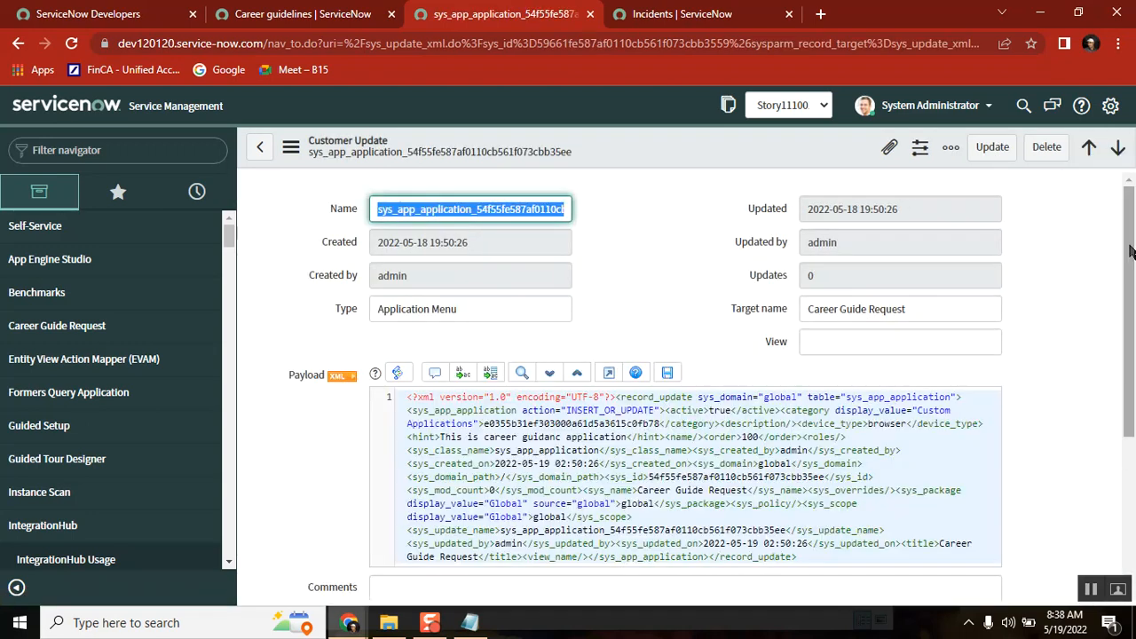
pyautogui.click(260, 149)
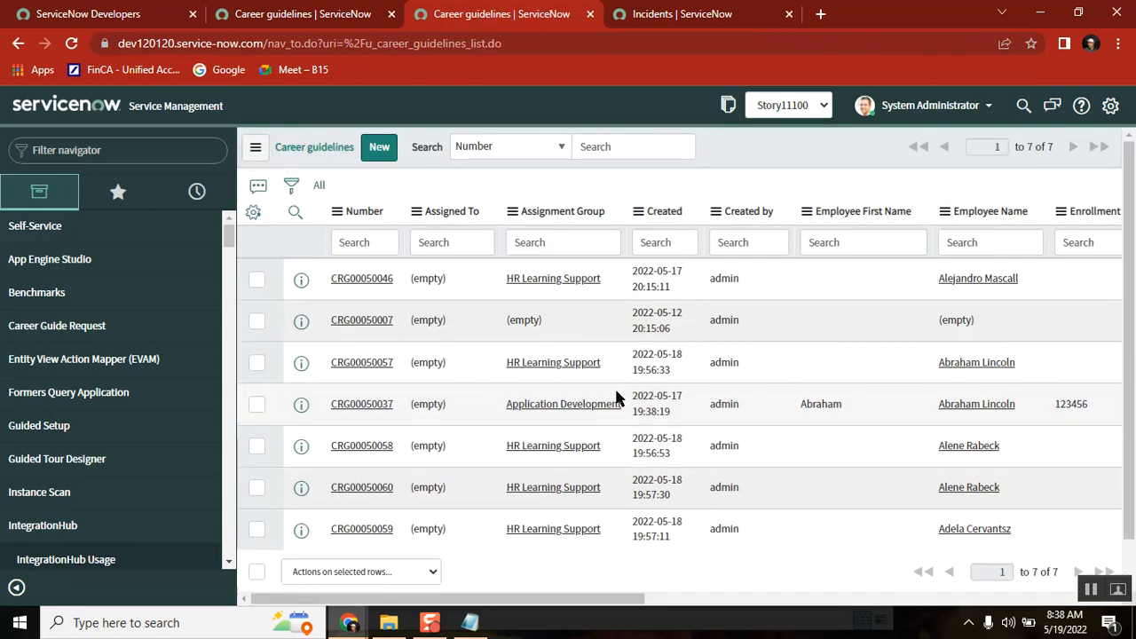
pyautogui.click(728, 106)
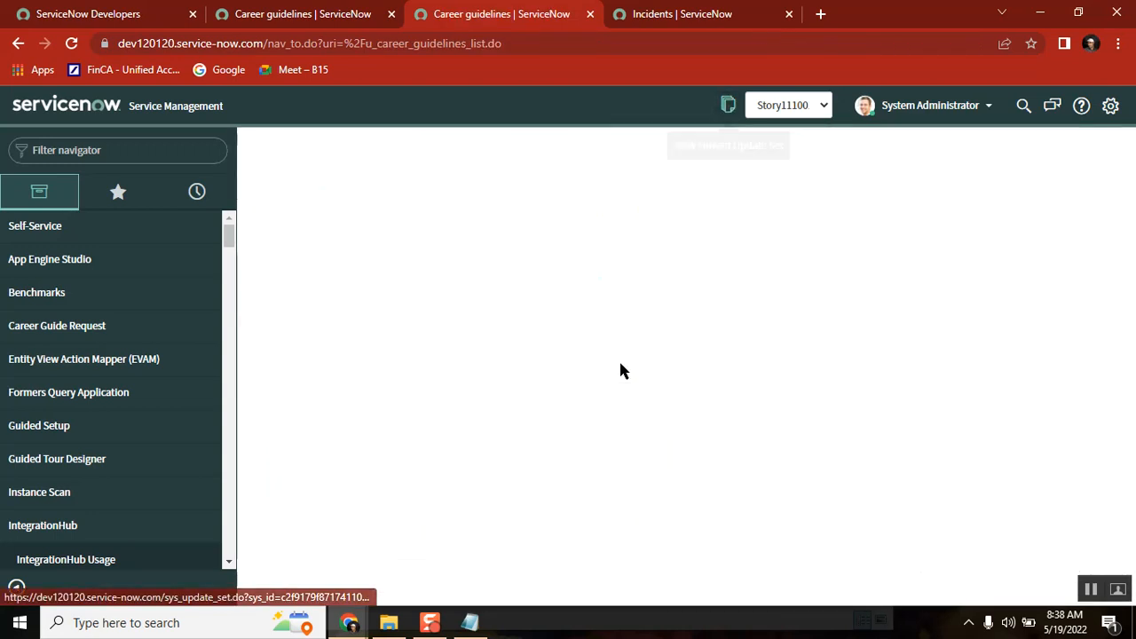
pyautogui.moveTo(1131, 266); pyautogui.dragTo(1130, 354)
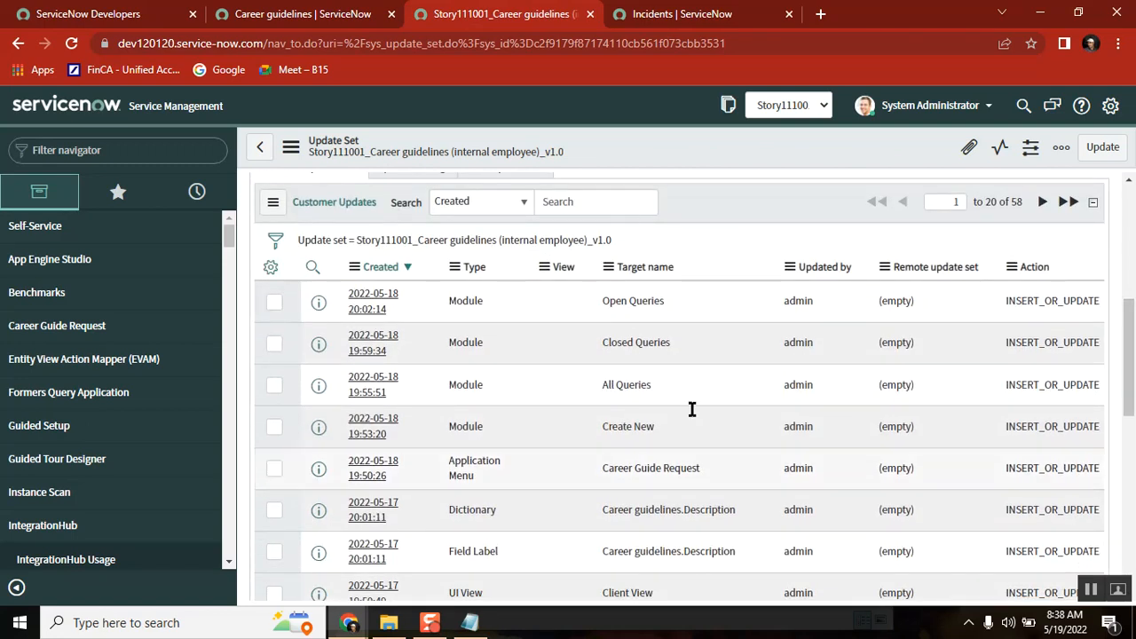
# - Start a new module titled Administration in the Career Guide Request application menu, with link type Separator
pyautogui.click(289, 15)
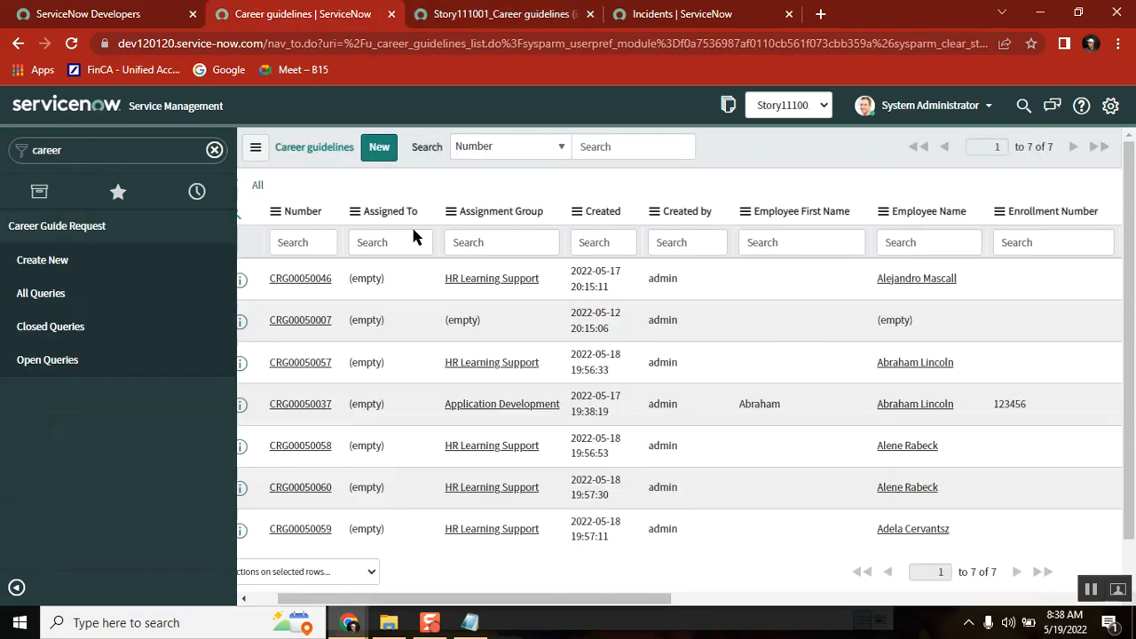
pyautogui.moveTo(193, 233)
pyautogui.click(193, 229)
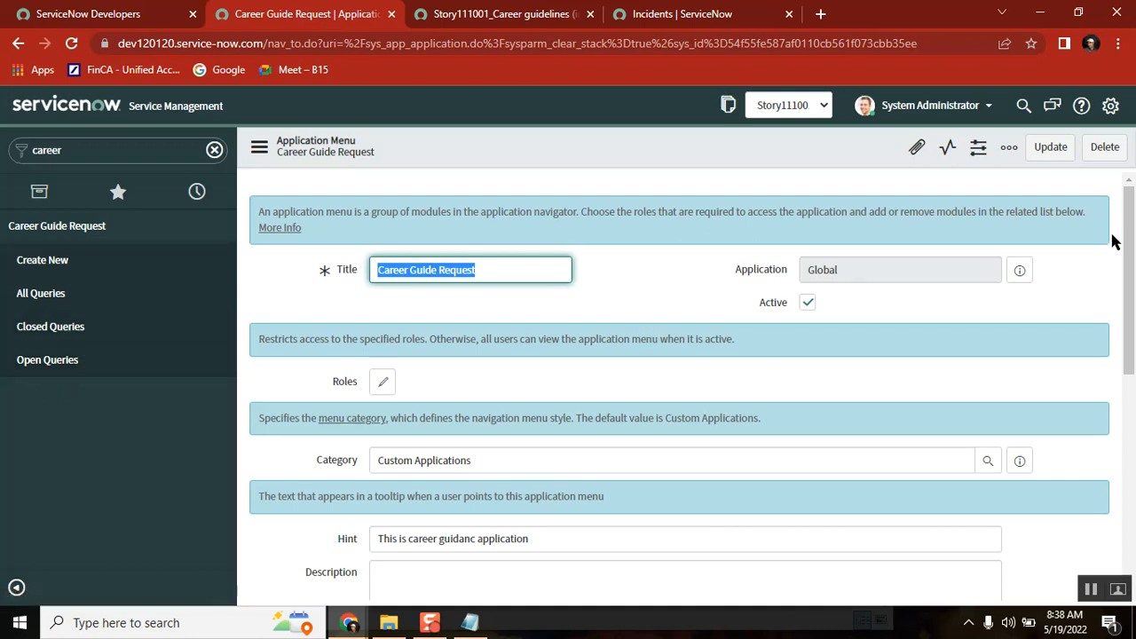
pyautogui.moveTo(1131, 218); pyautogui.dragTo(1129, 410)
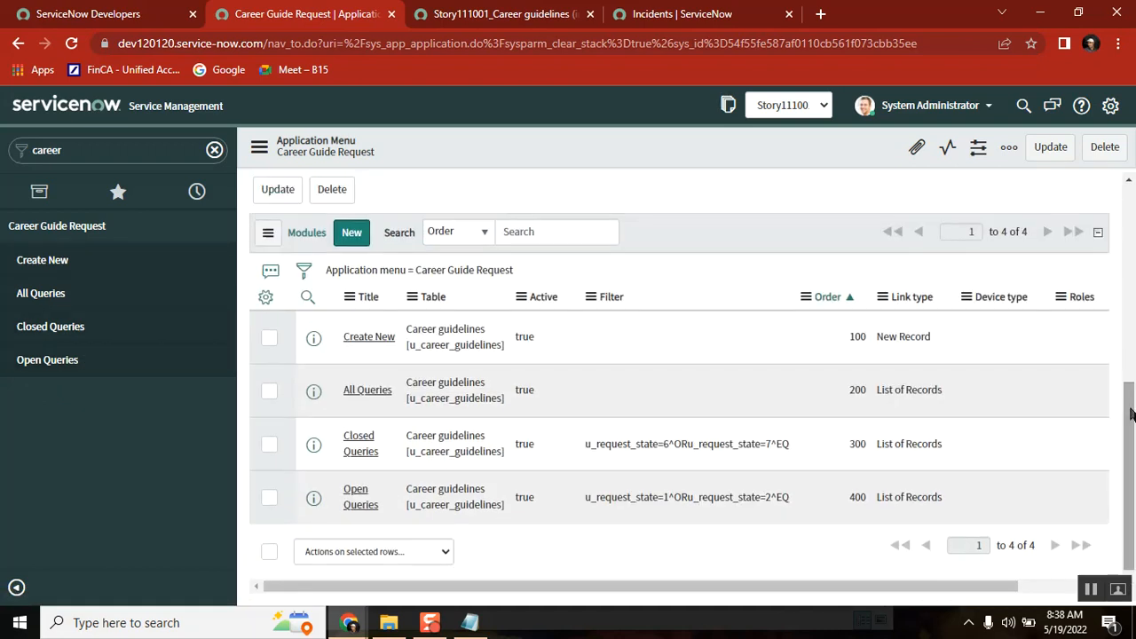
pyautogui.click(352, 233)
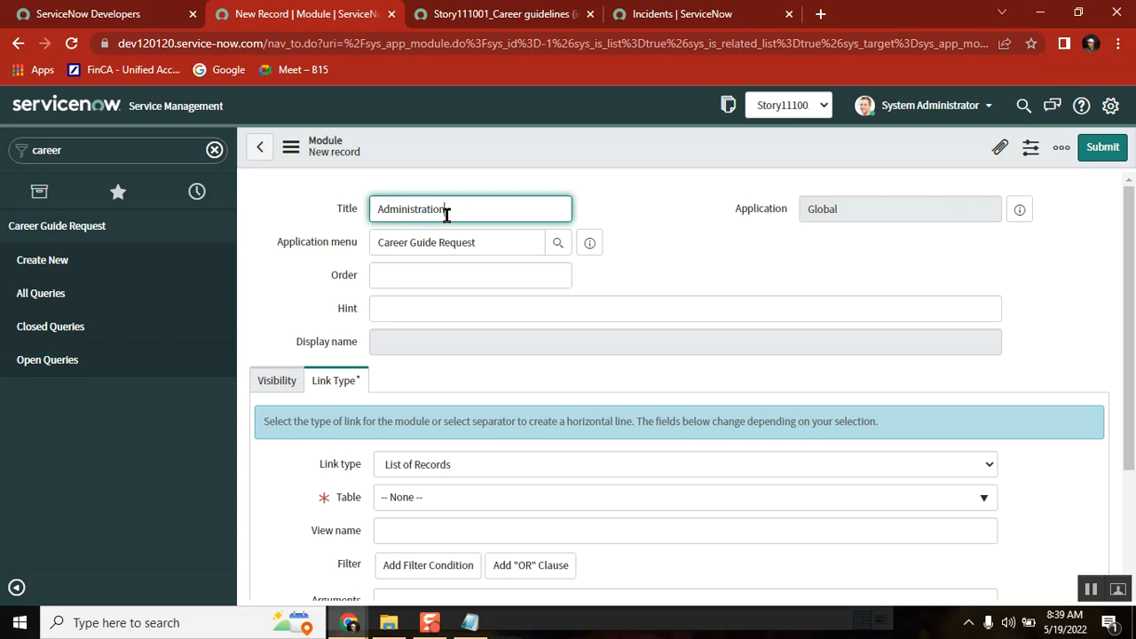
pyautogui.scroll(-2, 981, 399)
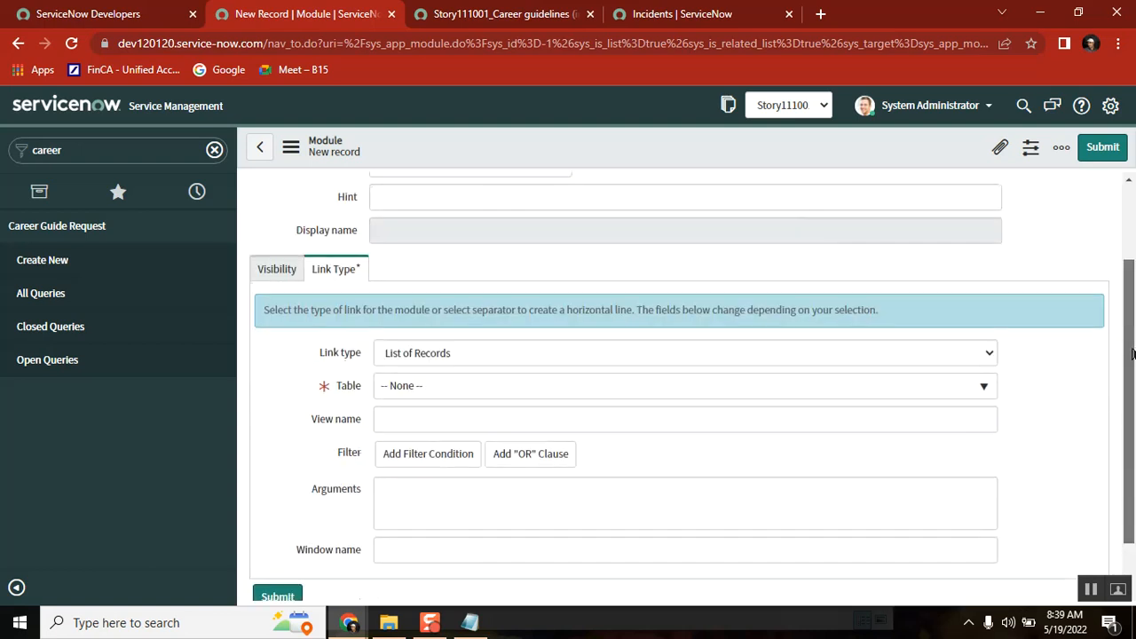
pyautogui.click(493, 355)
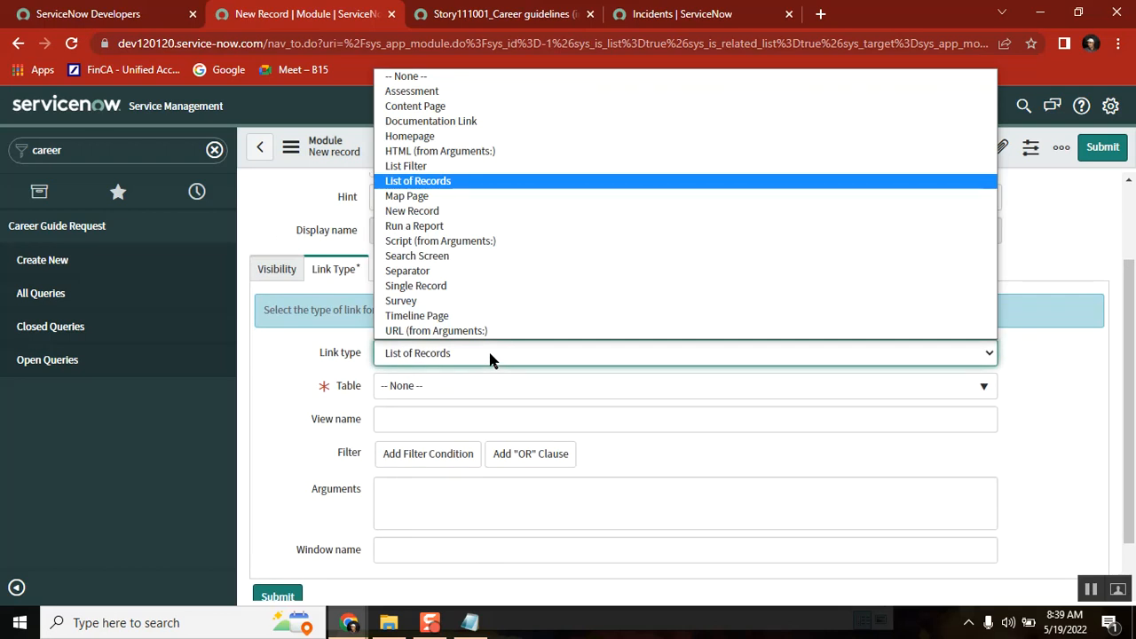
pyautogui.click(447, 276)
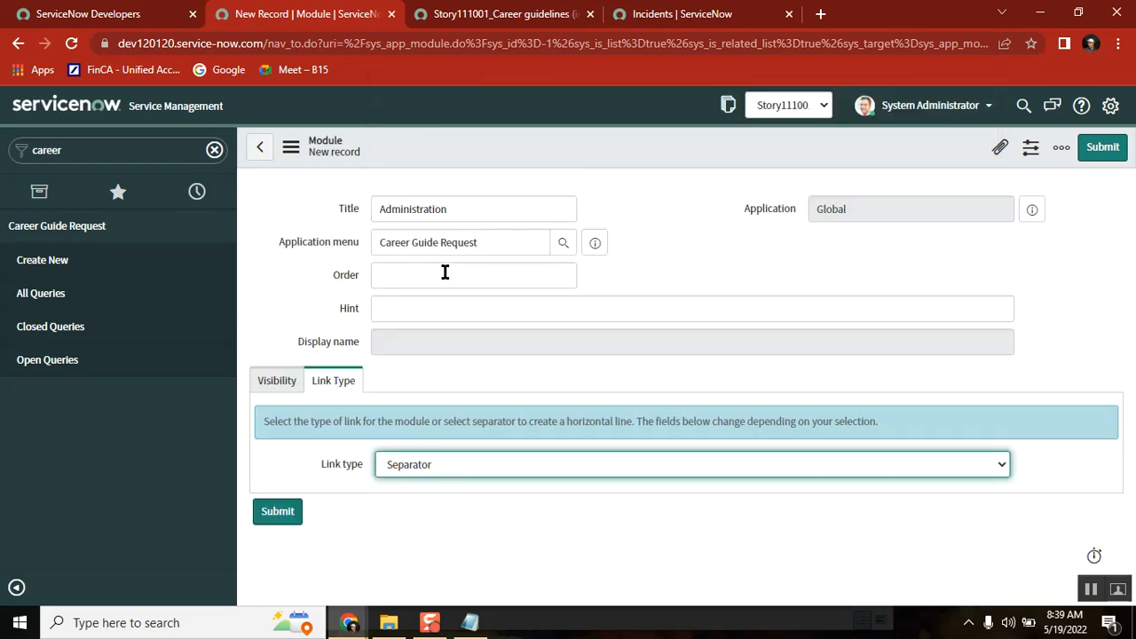
# - Set the Administration separator's order to 500 and submit the module
pyautogui.click(534, 282)
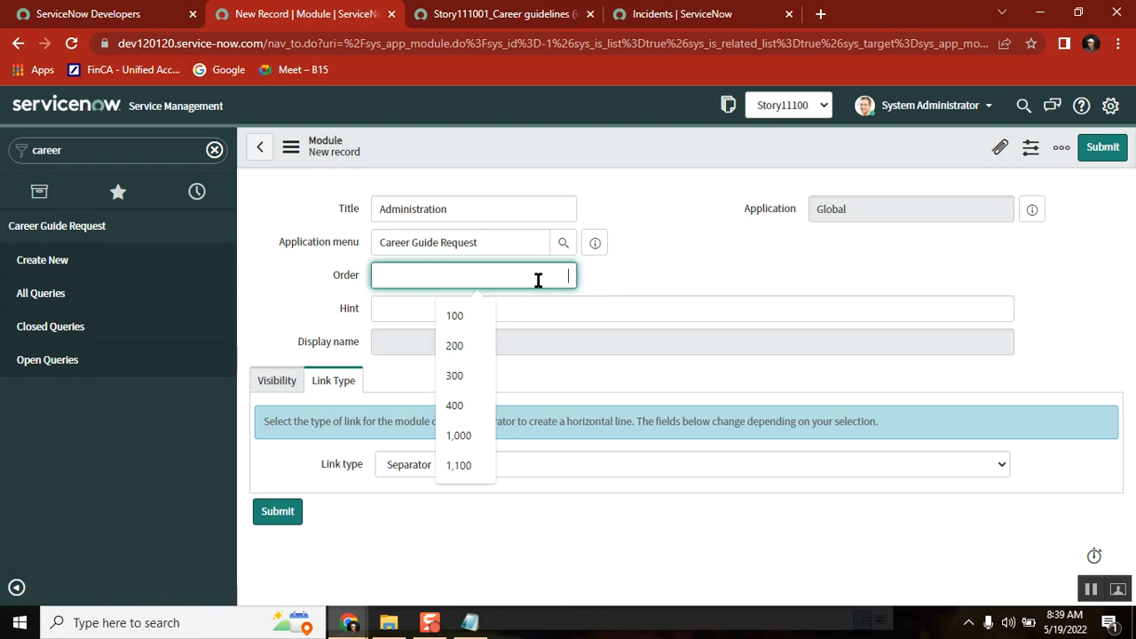
pyautogui.write('500')
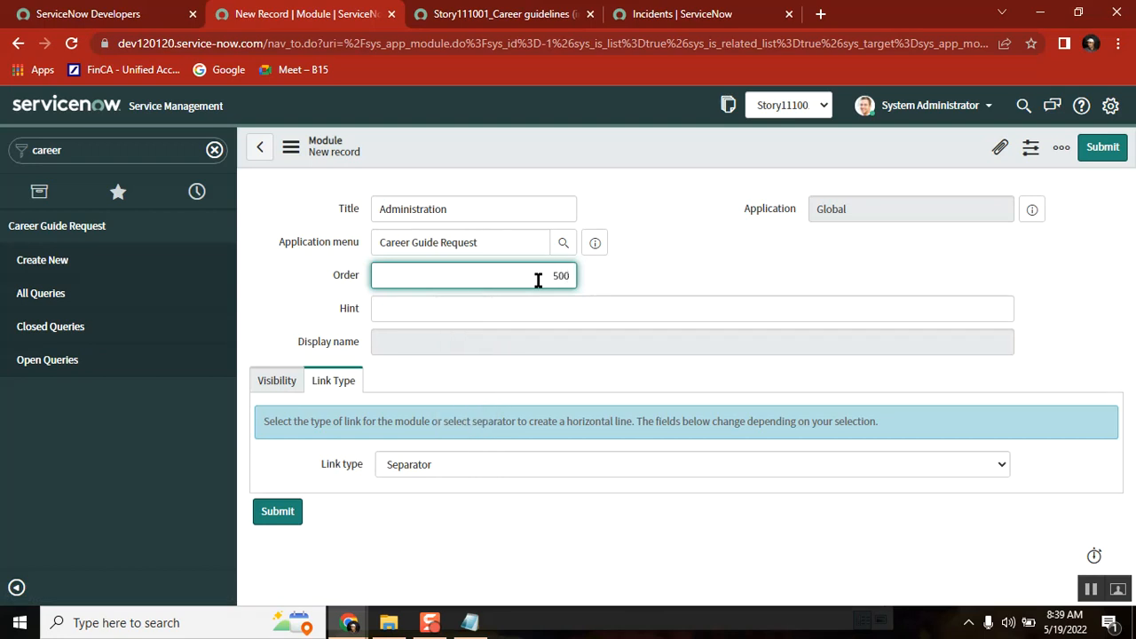
pyautogui.click(1098, 149)
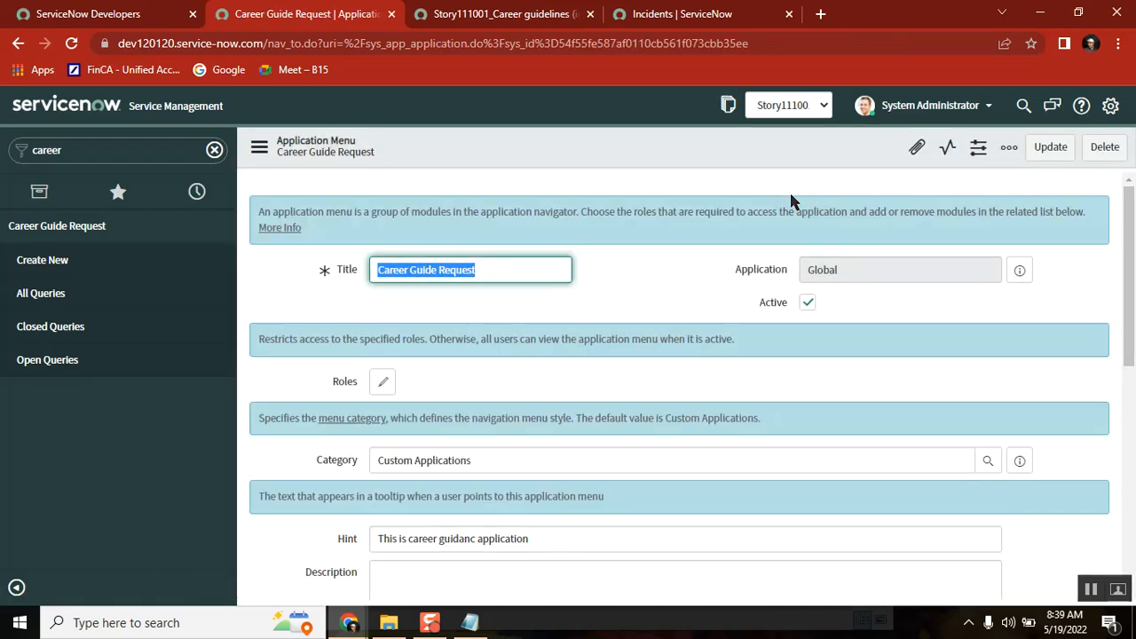
# - Start another Career Guide Request module titled Cancelled Queries with order 550
pyautogui.moveTo(1130, 226); pyautogui.dragTo(1134, 424)
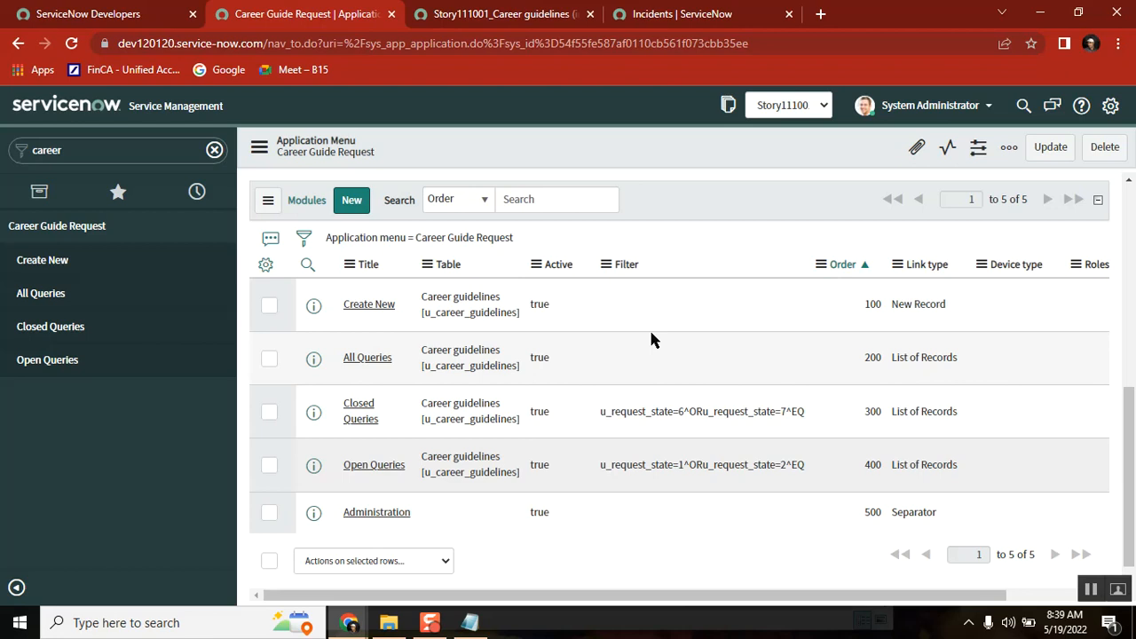
pyautogui.click(353, 202)
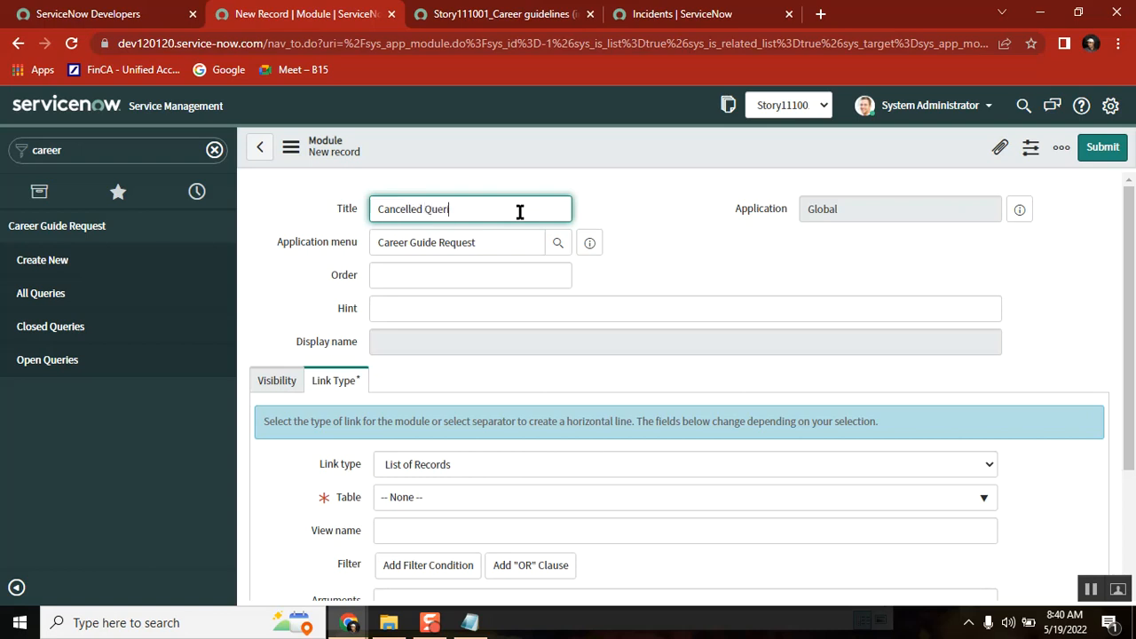
pyautogui.click(495, 279)
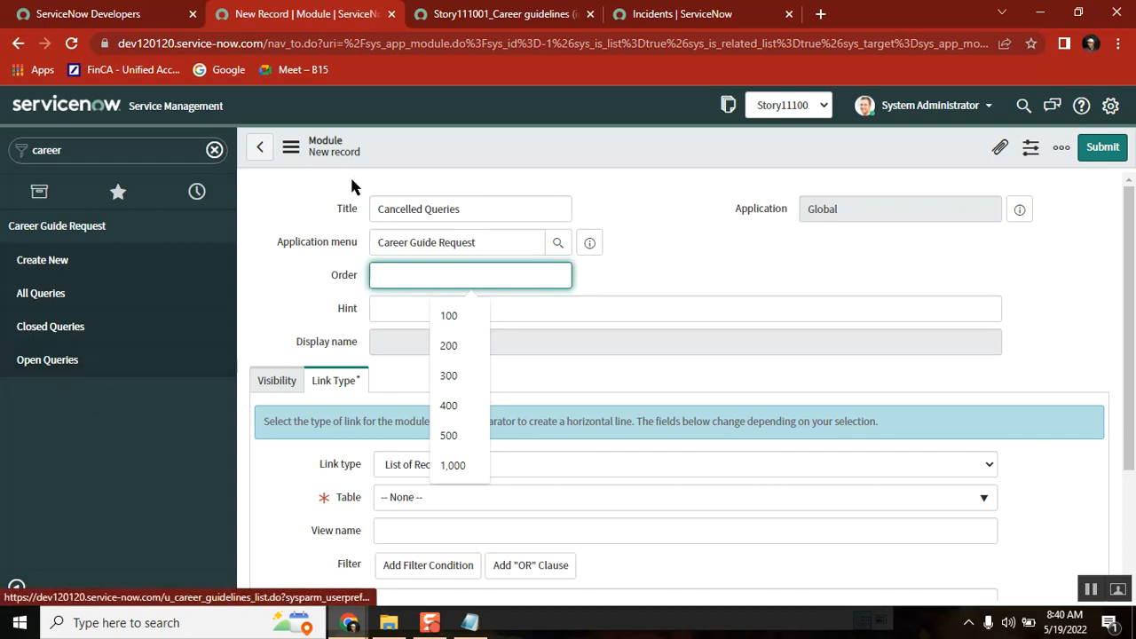
pyautogui.doubleClick(392, 208)
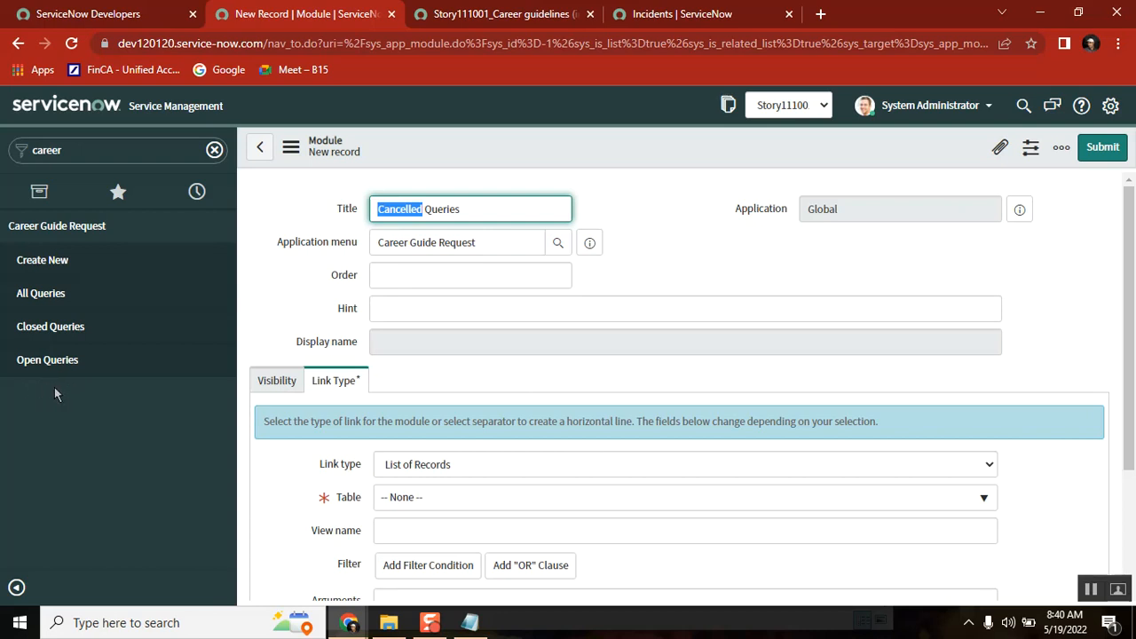
pyautogui.click(535, 278)
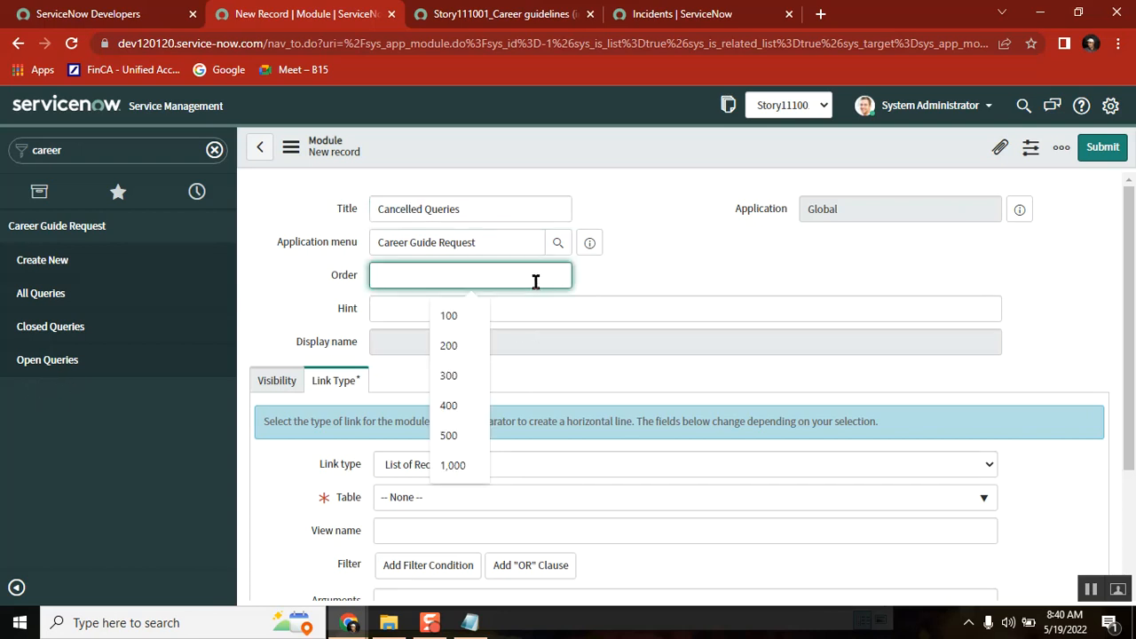
pyautogui.write('550')
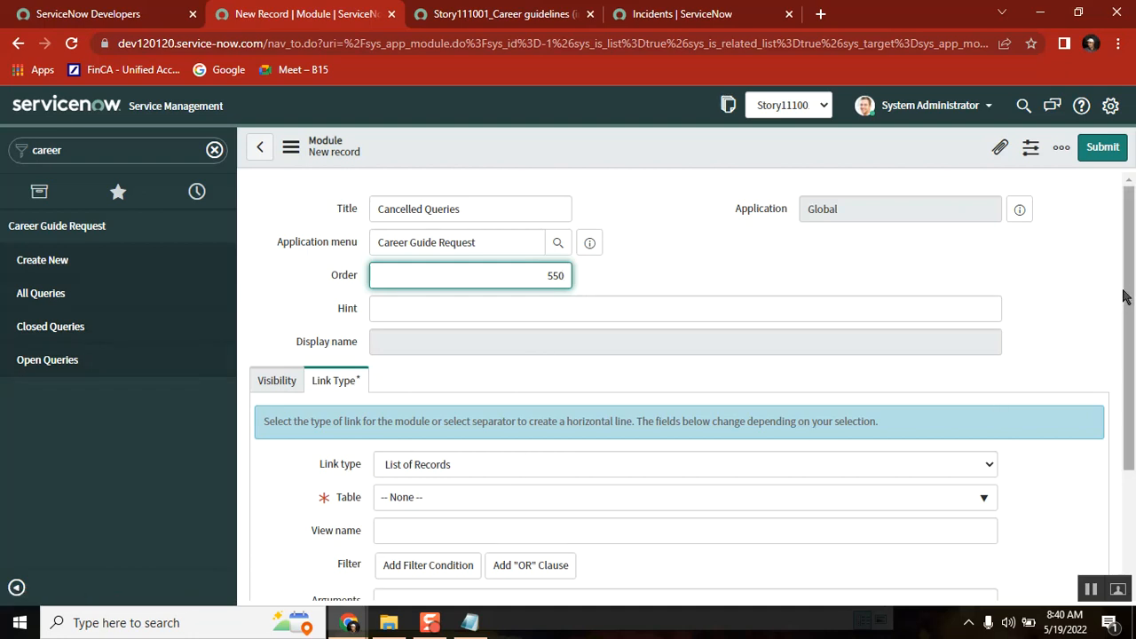
# - Set the Cancelled Queries module's table to Career guidelines [u_career_guidelines]
pyautogui.moveTo(1127, 295); pyautogui.dragTo(1135, 378)
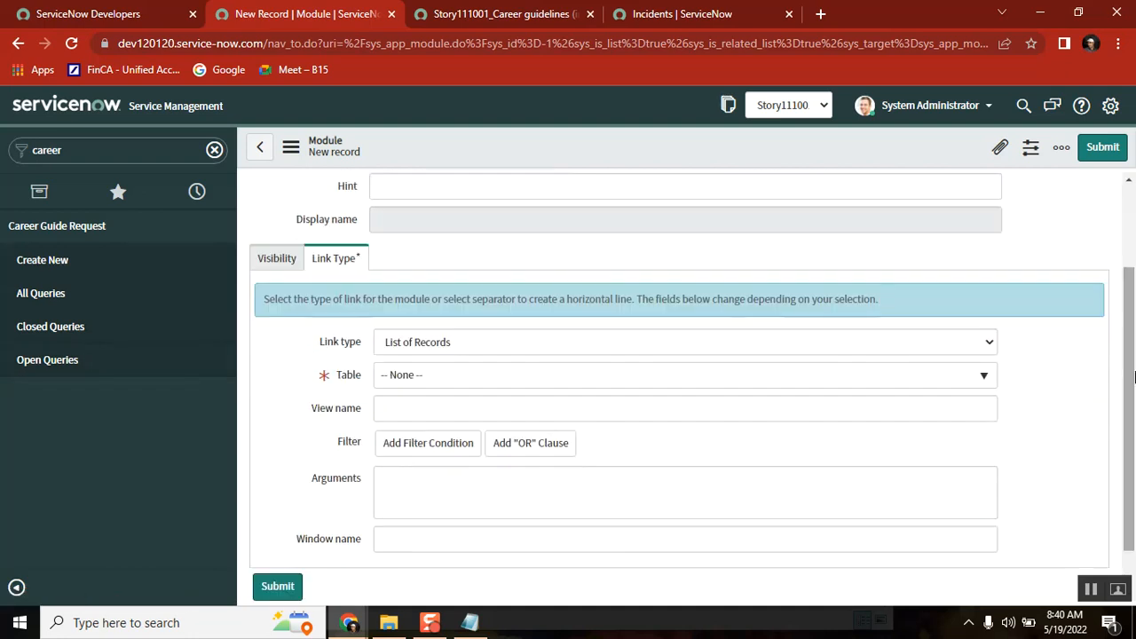
pyautogui.click(550, 377)
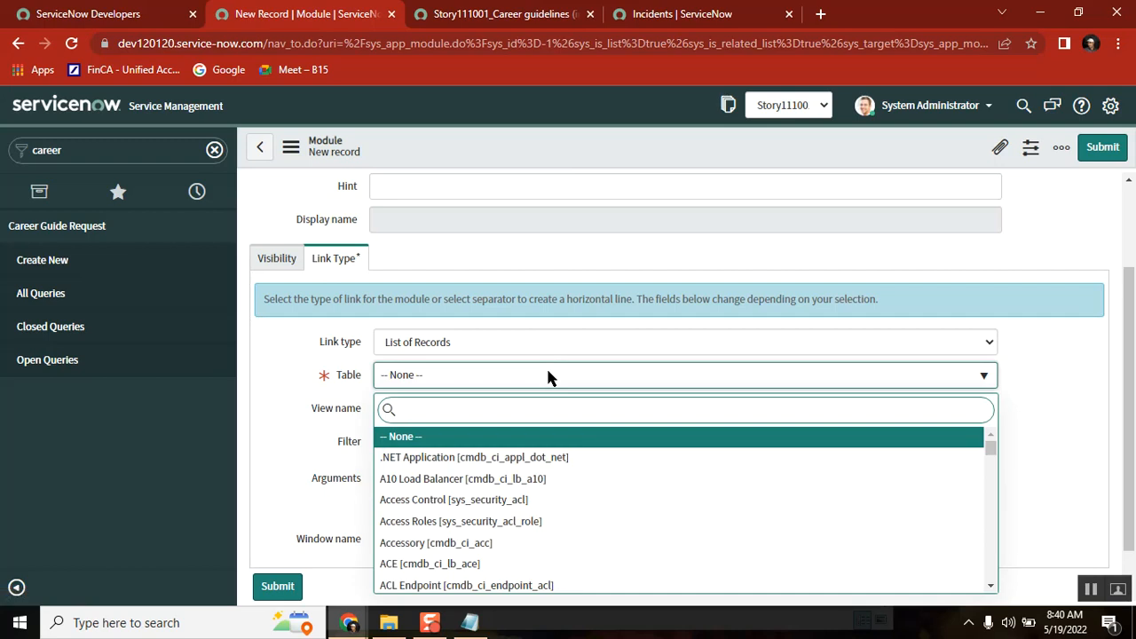
pyautogui.write('u_')
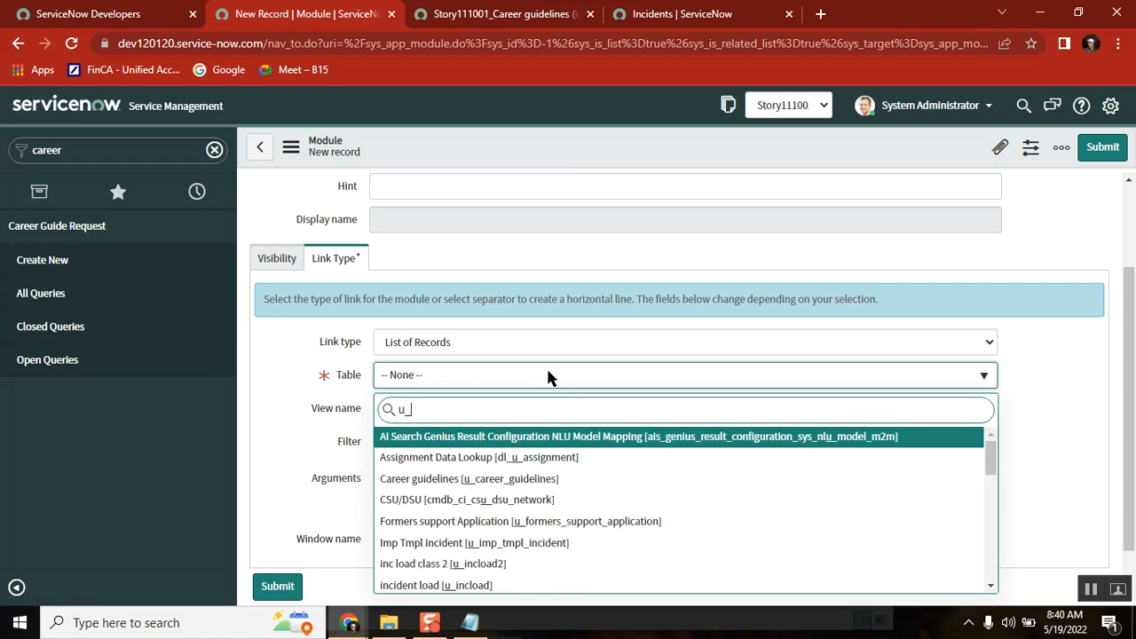
pyautogui.write('career')
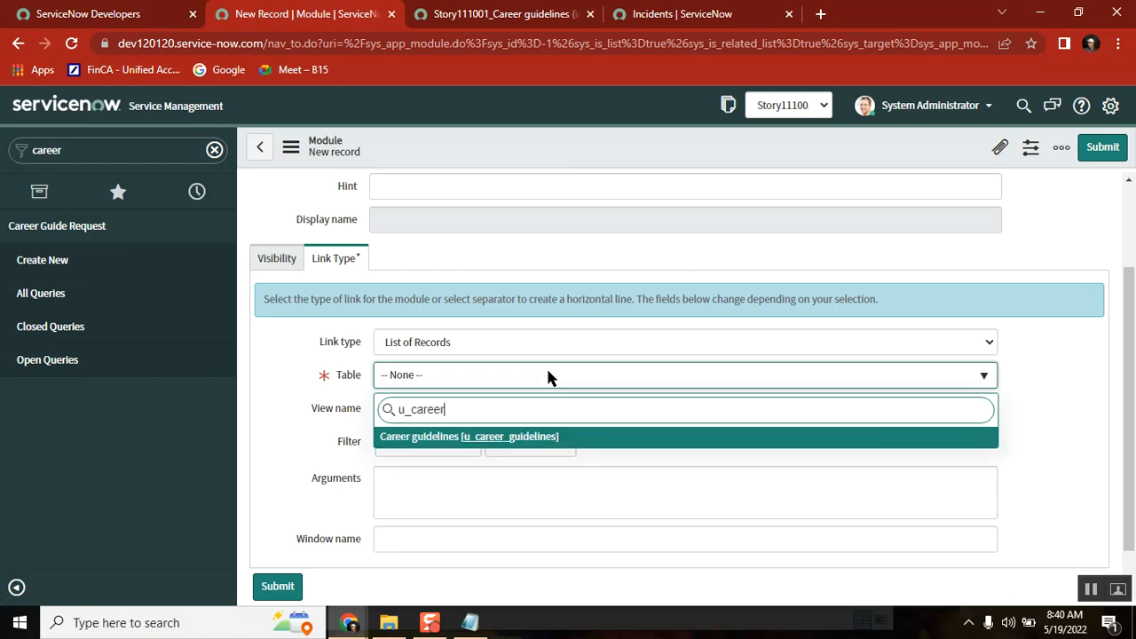
pyautogui.click(444, 436)
pyautogui.scroll(-1, 1130, 360)
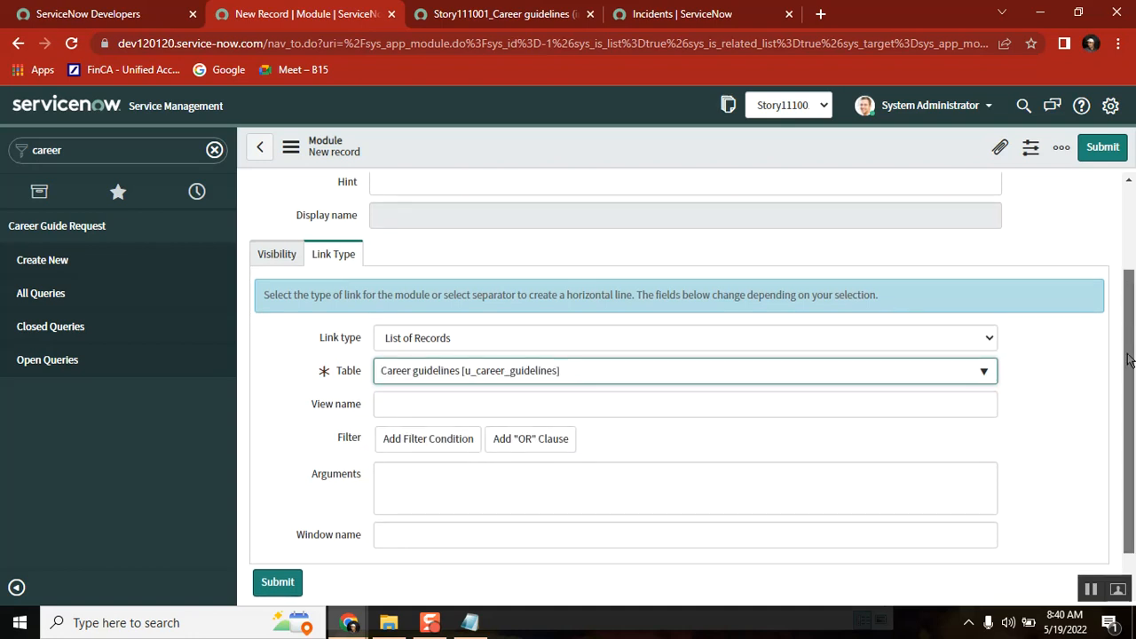
# - Filter the Cancelled Queries module to records whose Request State is Canceled, and submit it
pyautogui.click(404, 439)
pyautogui.scroll(-1, 398, 441)
pyautogui.click(486, 381)
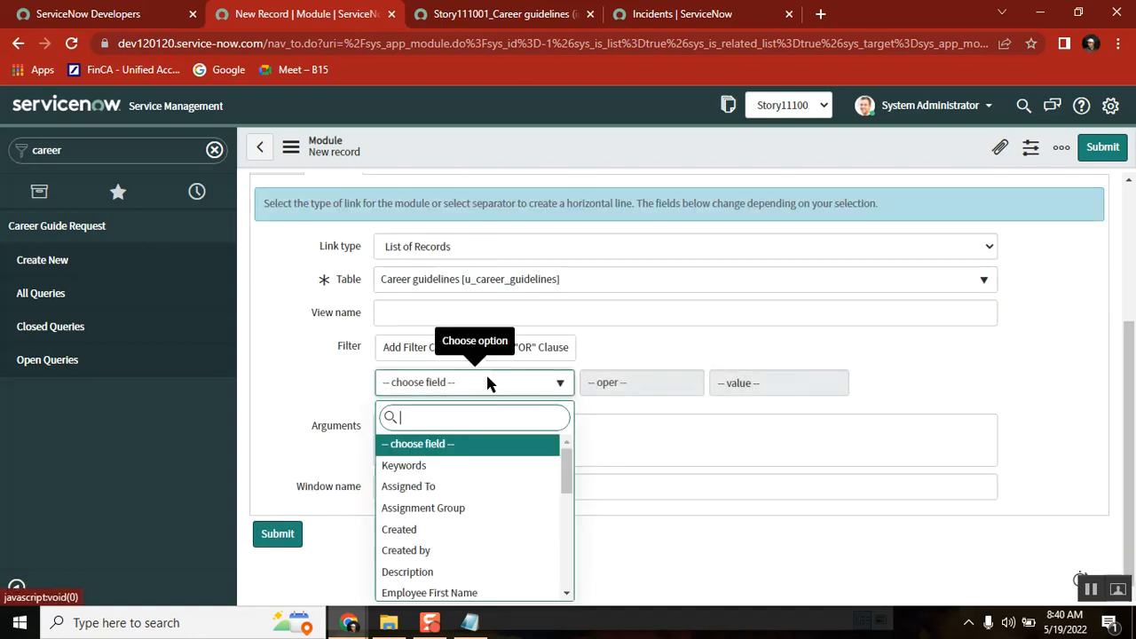
pyautogui.write('reque')
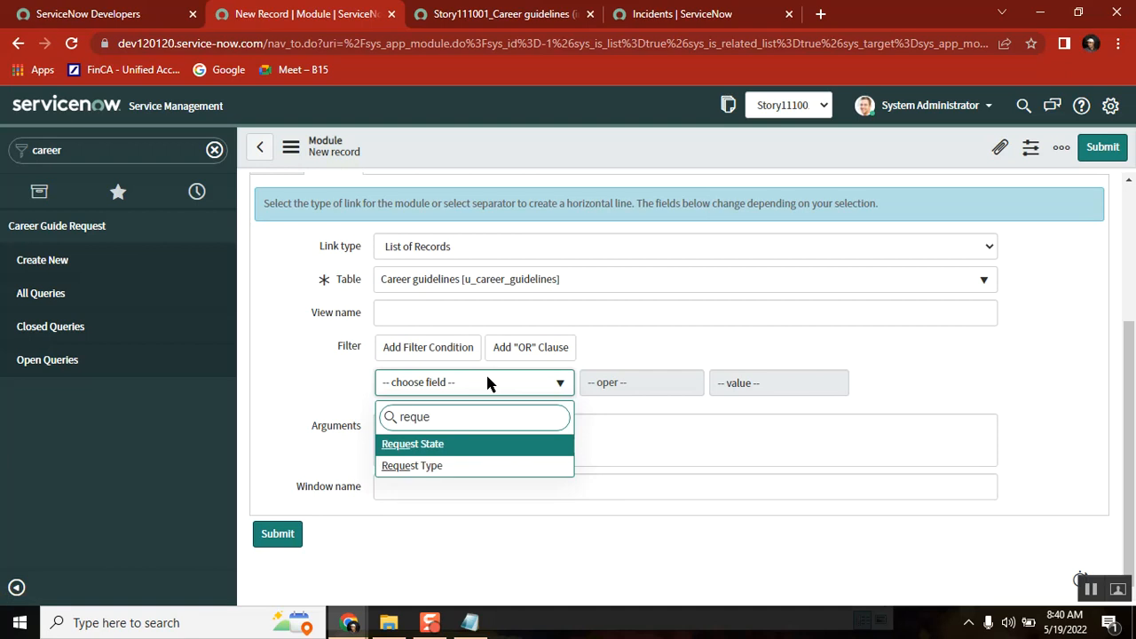
pyautogui.click(430, 443)
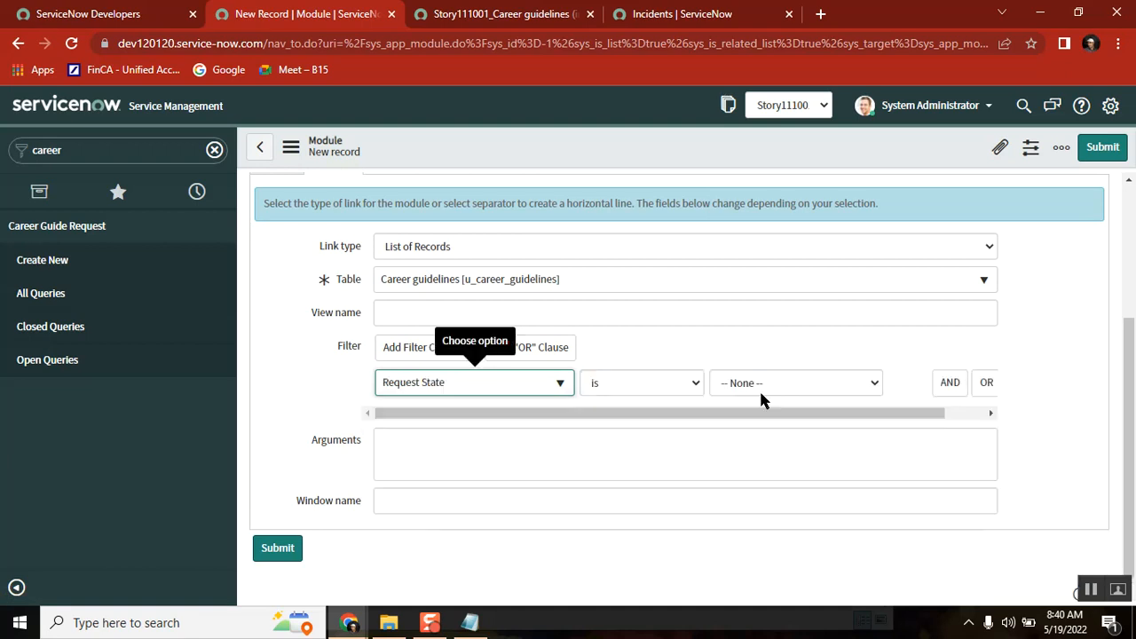
pyautogui.click(760, 390)
pyautogui.click(772, 494)
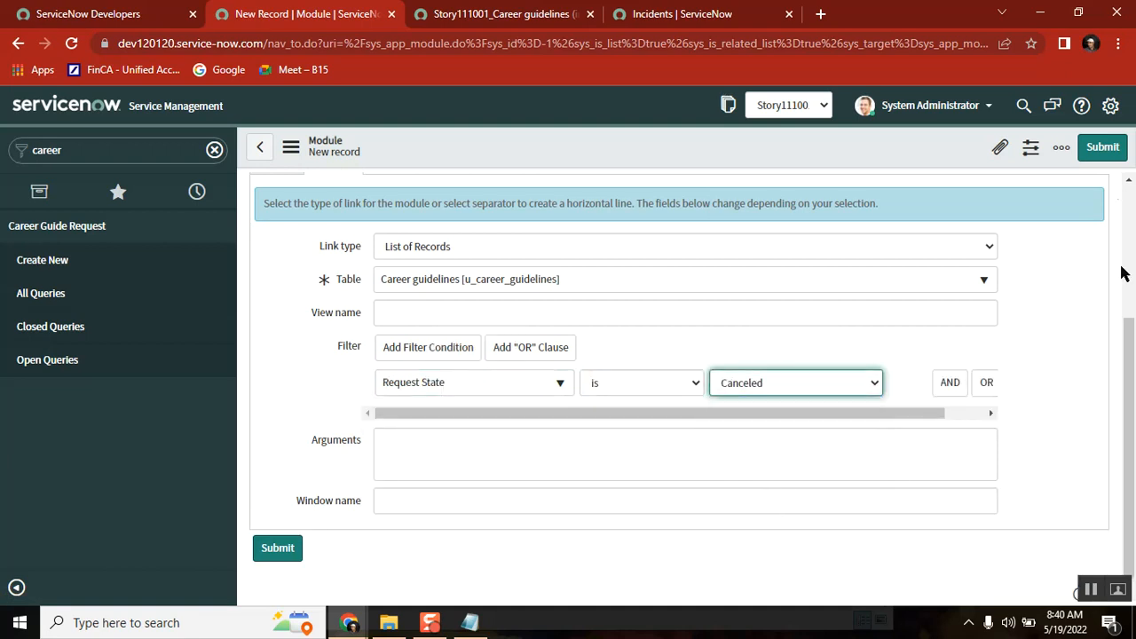
pyautogui.click(1104, 149)
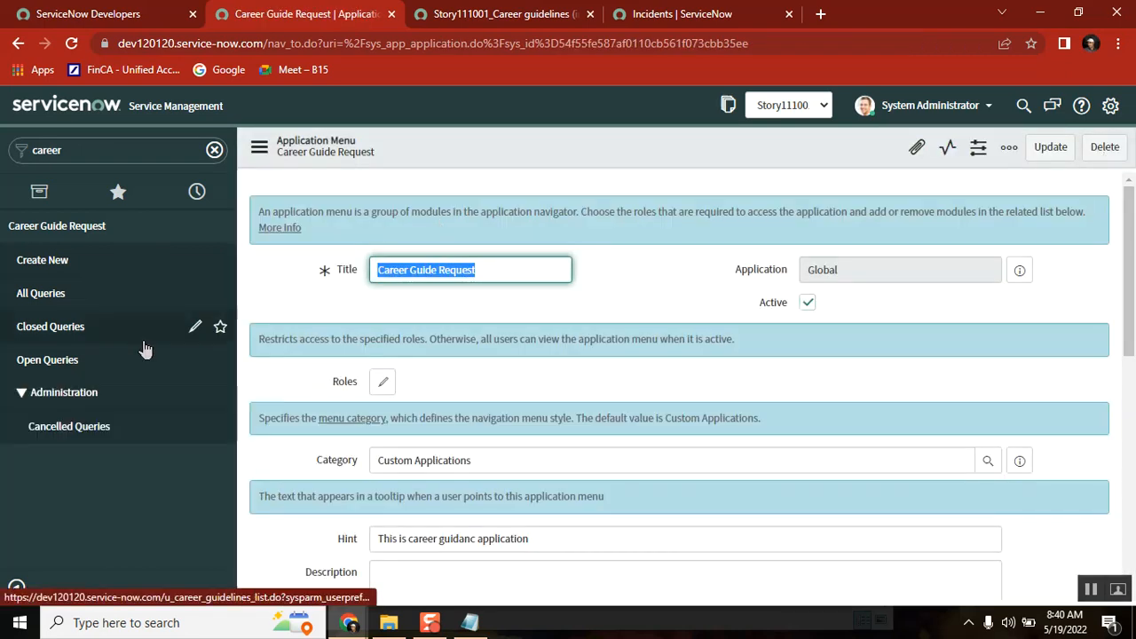
# - Duplicate the Career Guide Request browser tab and open that application menu for editing in the copy
pyautogui.click(661, 262)
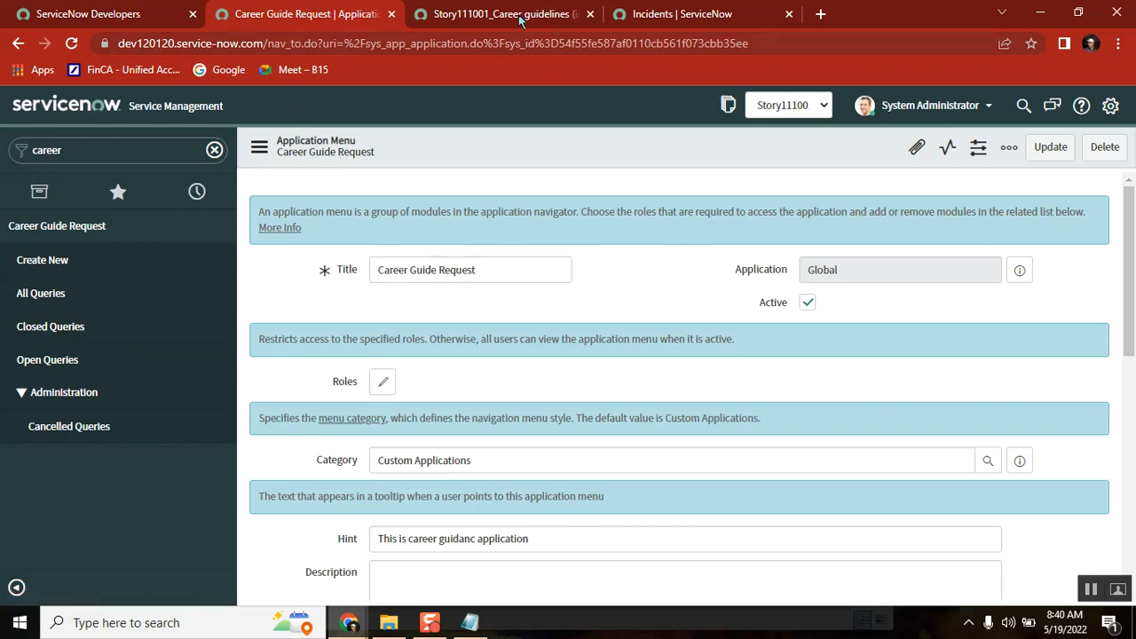
pyautogui.rightClick(306, 16)
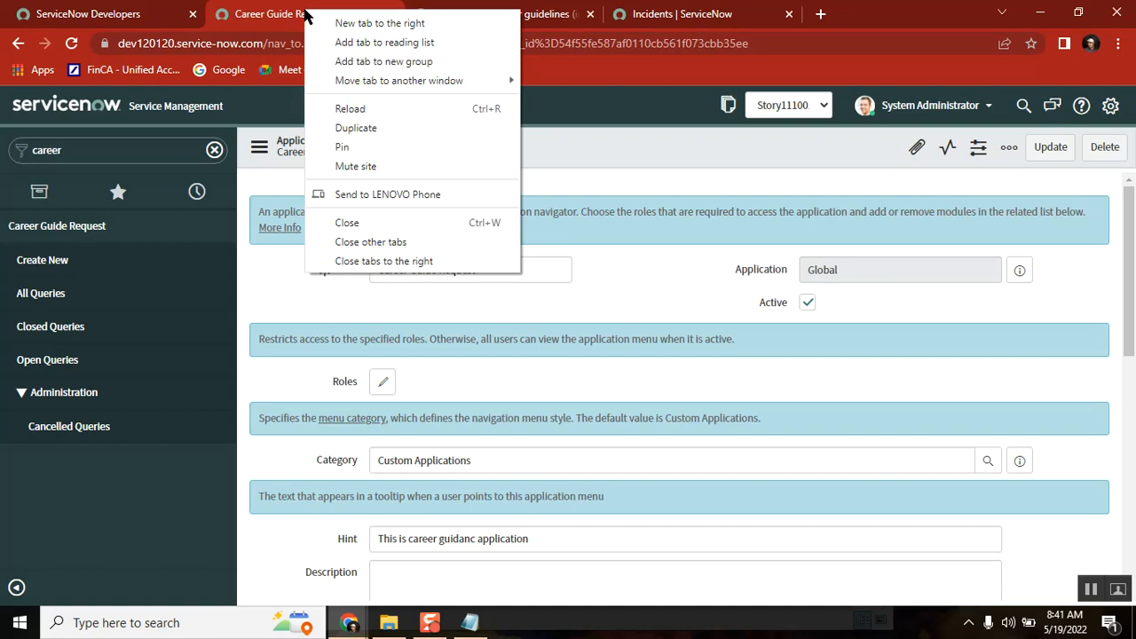
pyautogui.click(396, 125)
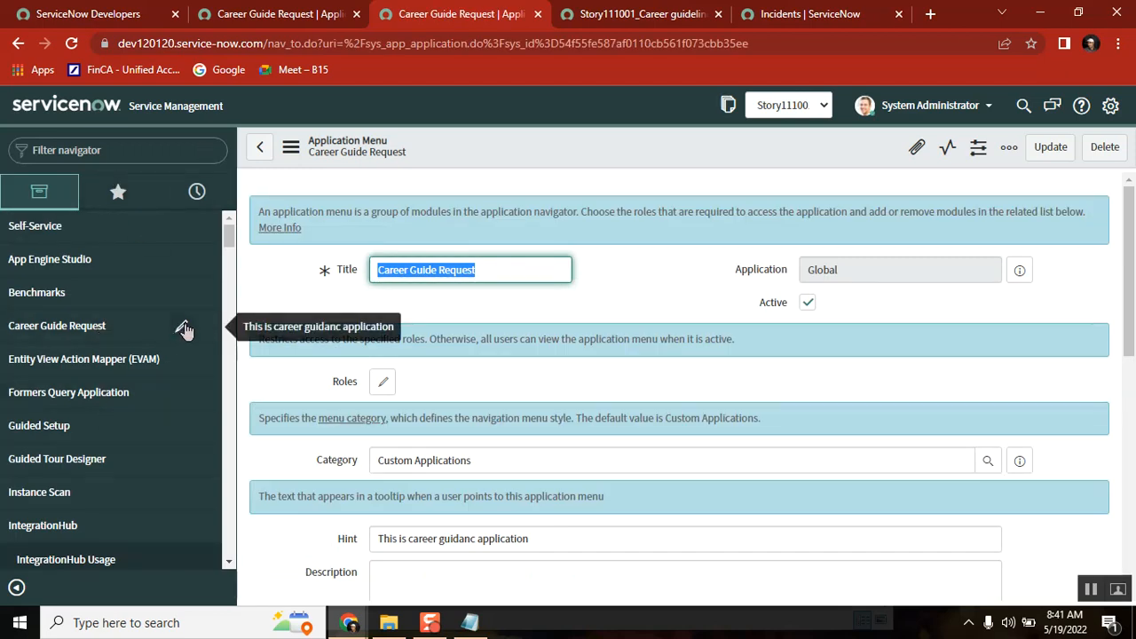
pyautogui.click(182, 327)
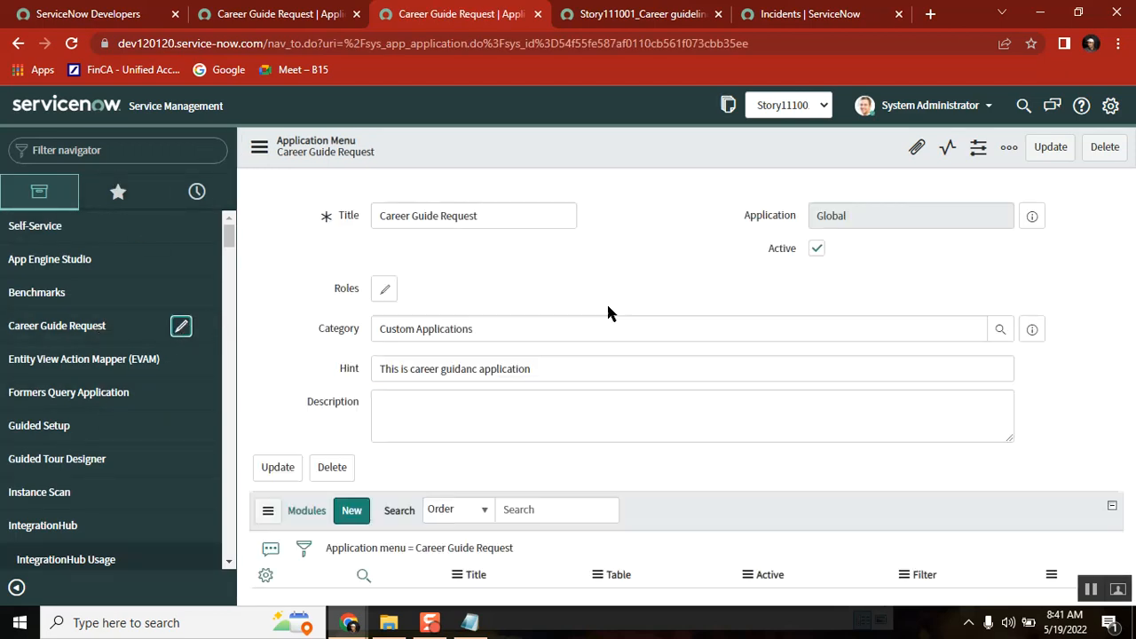
# - Compare the Career Guide Request module orders with the Administration section shown in the other tab's navigator
pyautogui.moveTo(1133, 230); pyautogui.dragTo(1133, 461)
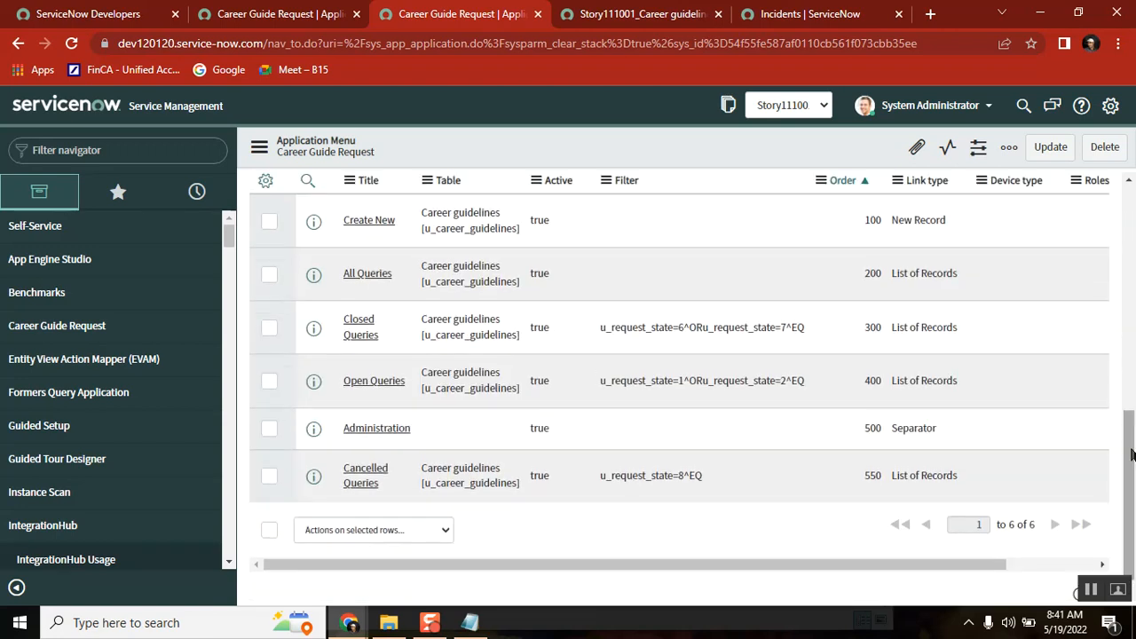
pyautogui.moveTo(939, 427); pyautogui.dragTo(868, 442)
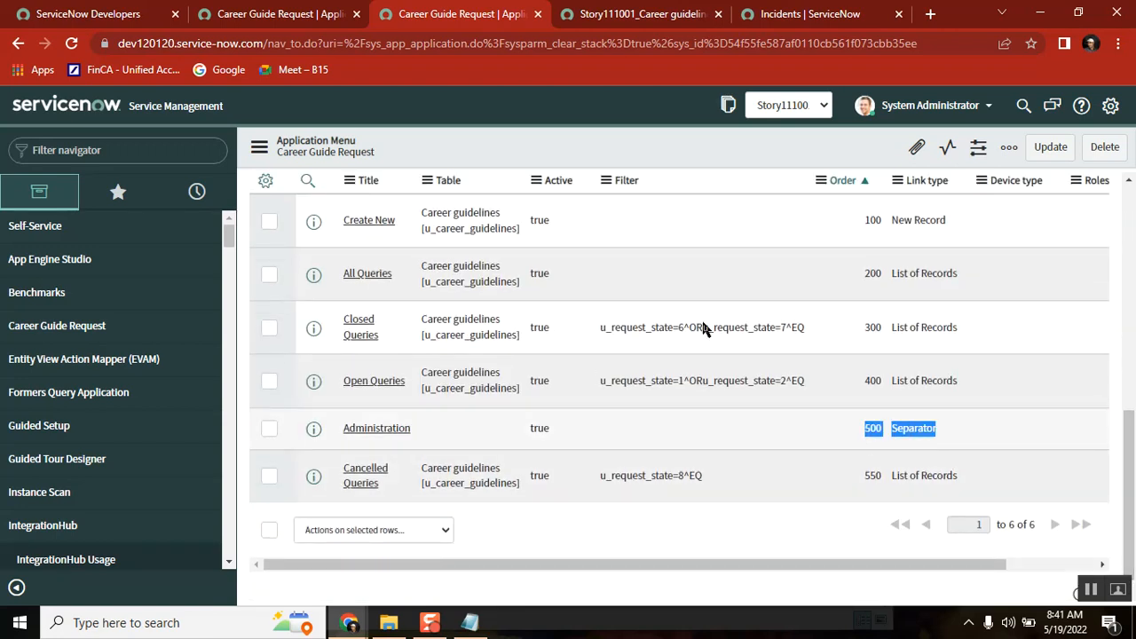
pyautogui.click(272, 14)
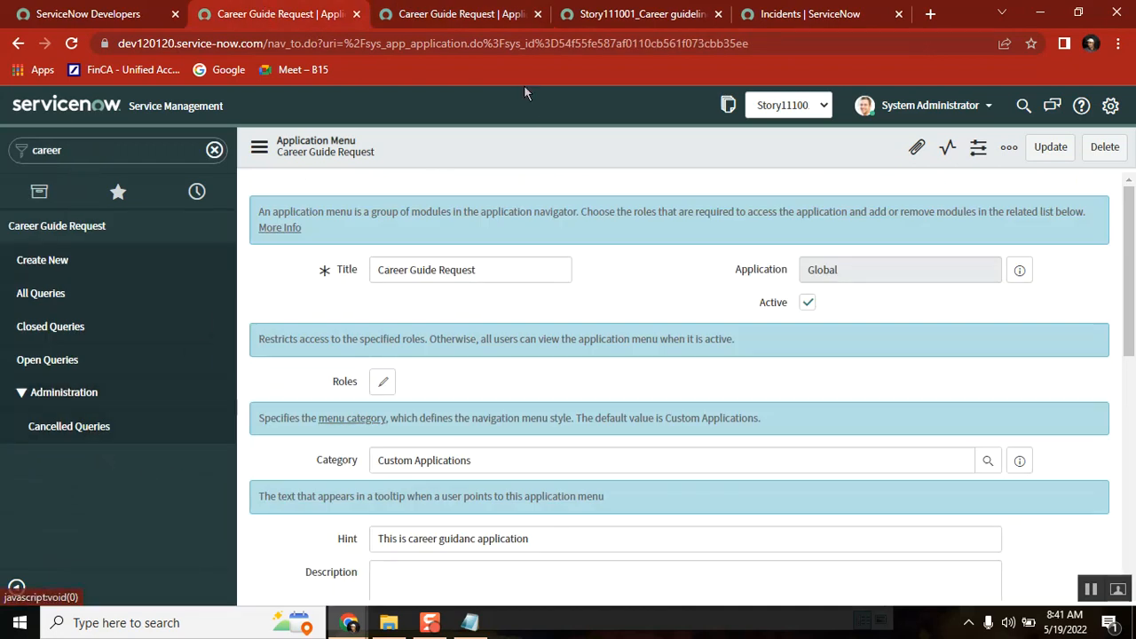
pyautogui.click(461, 14)
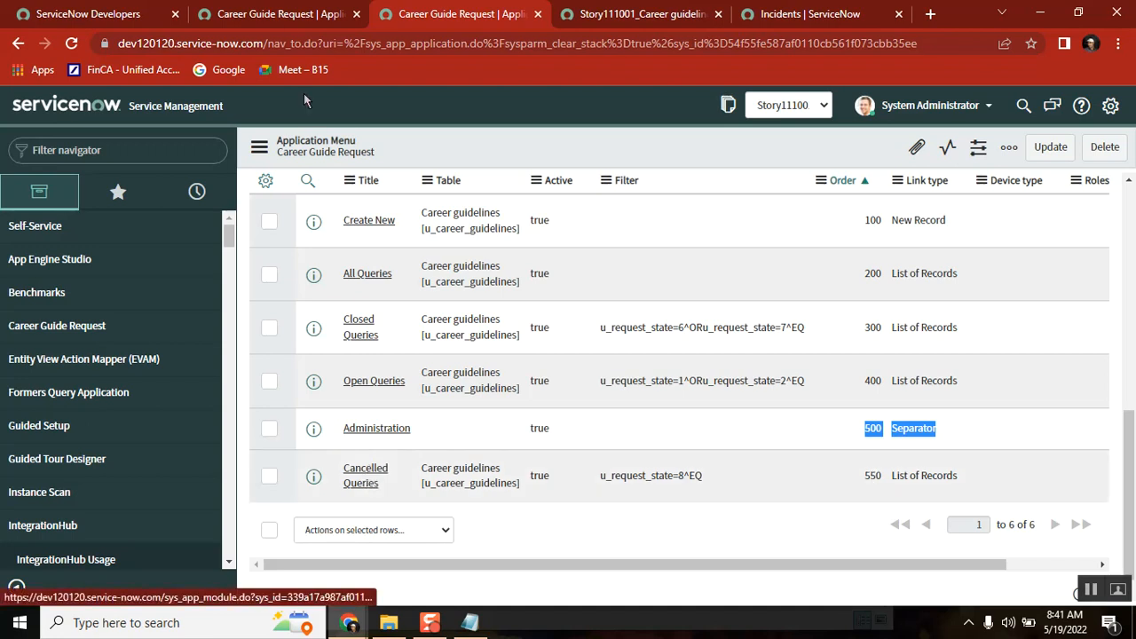
pyautogui.click(290, 18)
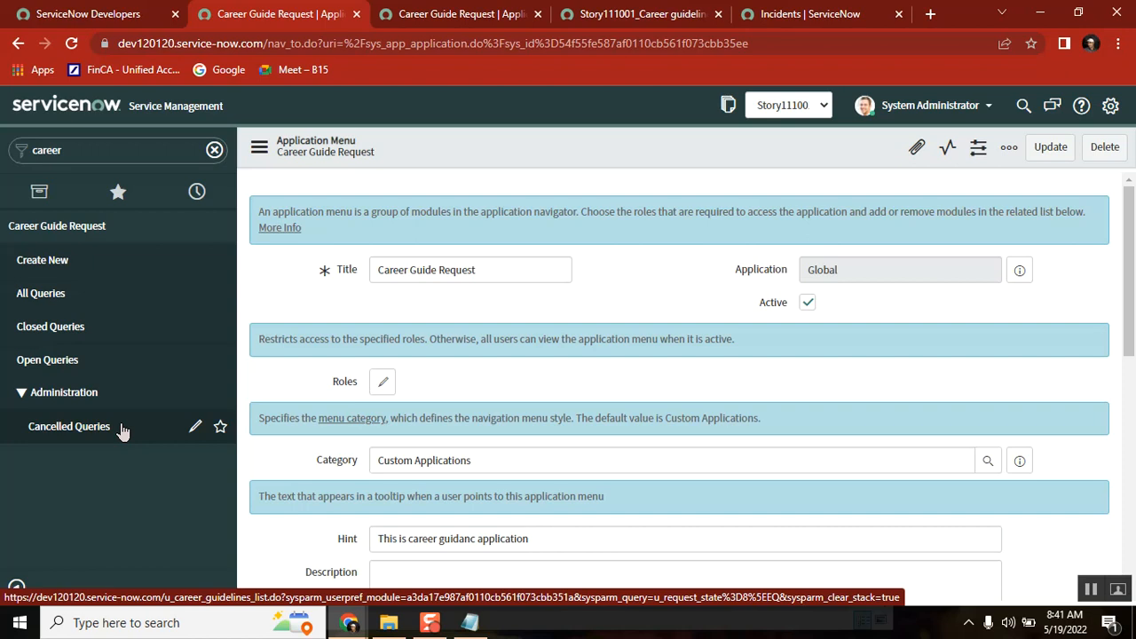
pyautogui.click(458, 11)
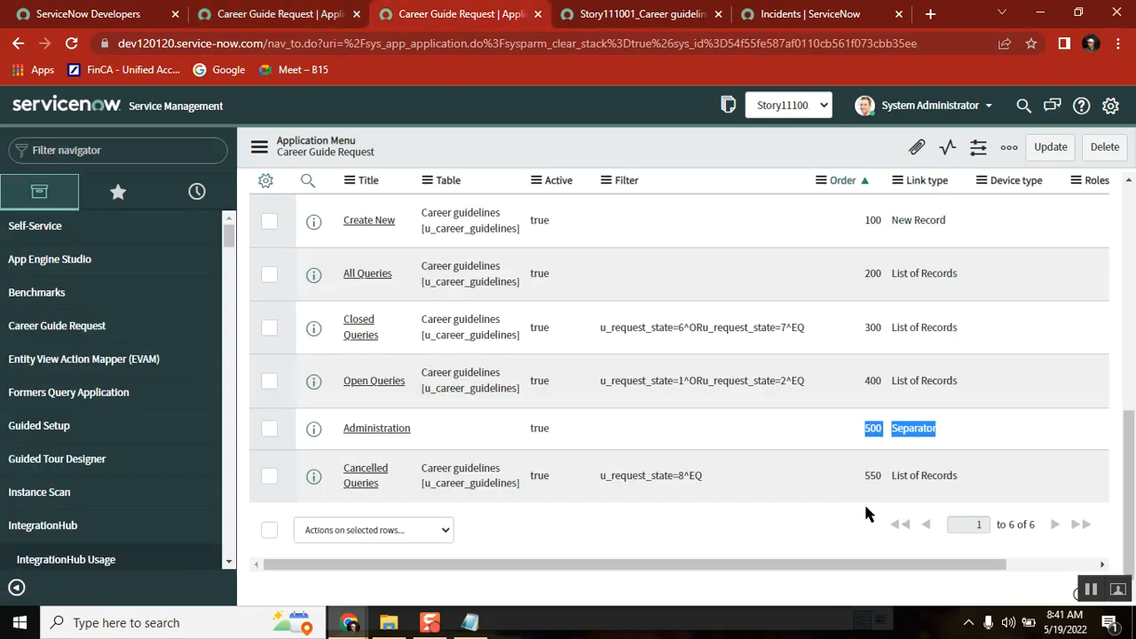
# - Set the Cancelled Queries module's order to 450 in the Modules list
pyautogui.doubleClick(868, 475)
pyautogui.doubleClick(870, 477)
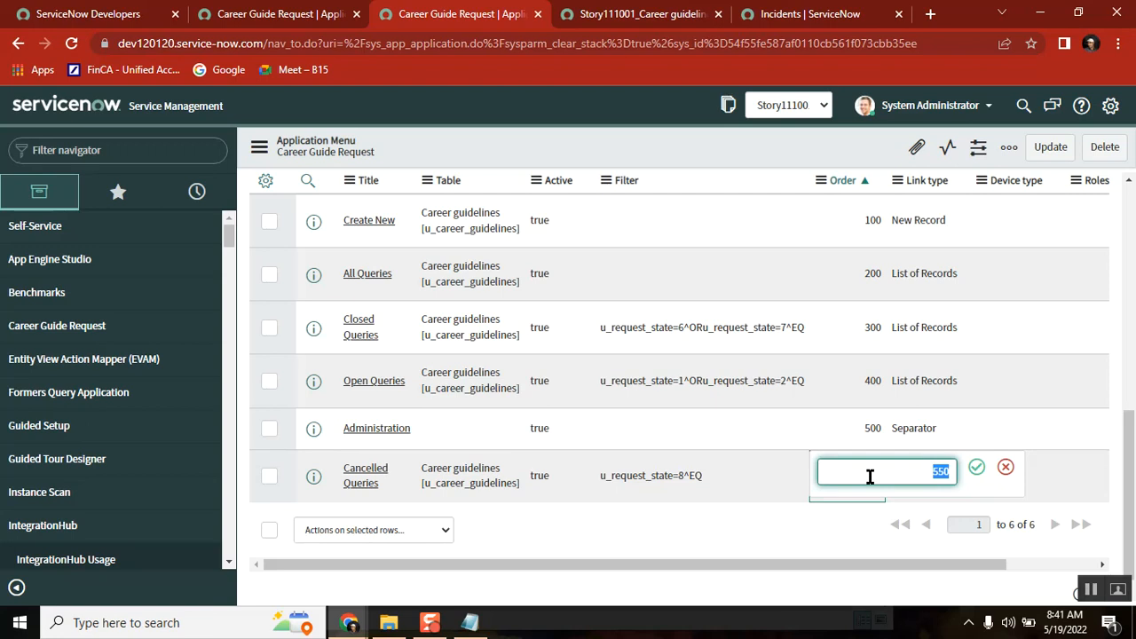
pyautogui.write('450')
pyautogui.click(976, 468)
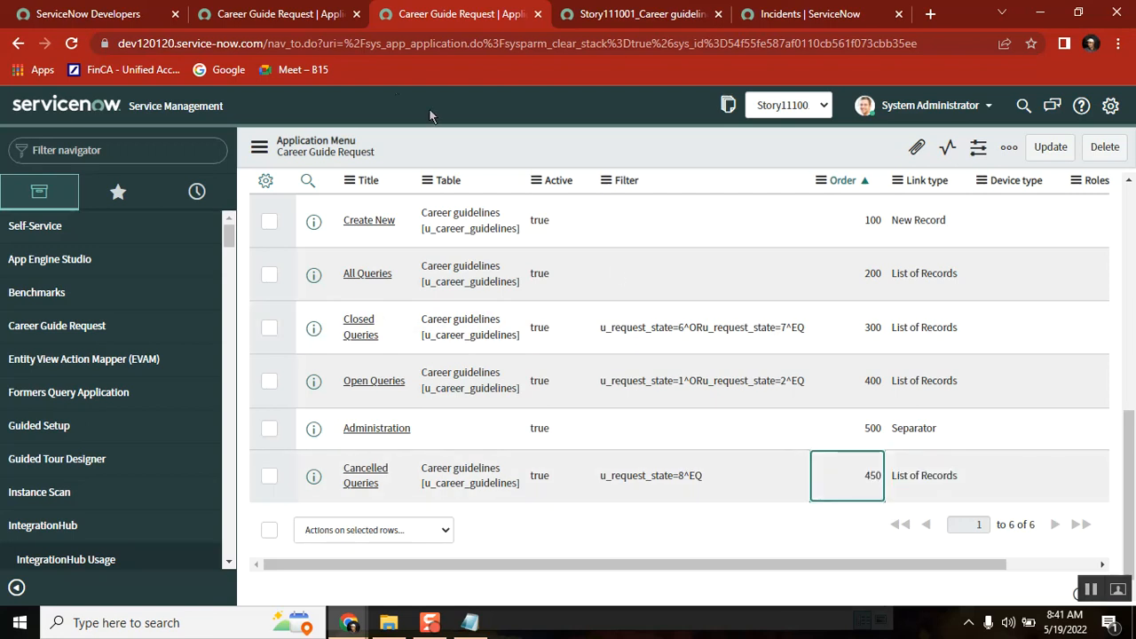
# - Reload the first Career Guide Request tab and expand that application's modules in the navigator
pyautogui.click(300, 16)
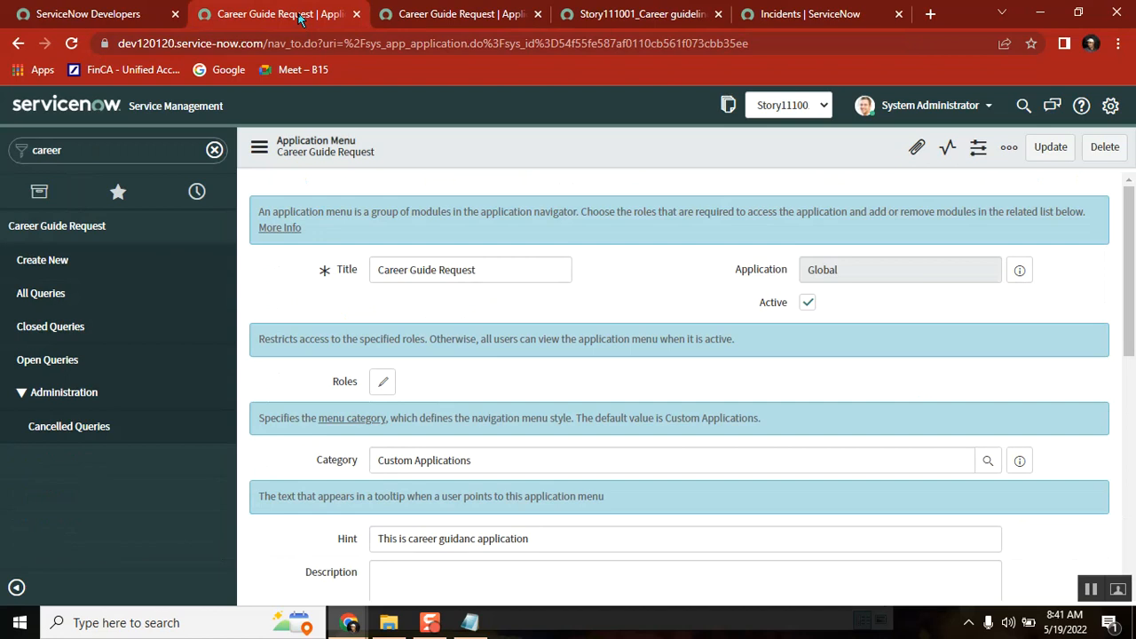
pyautogui.click(73, 43)
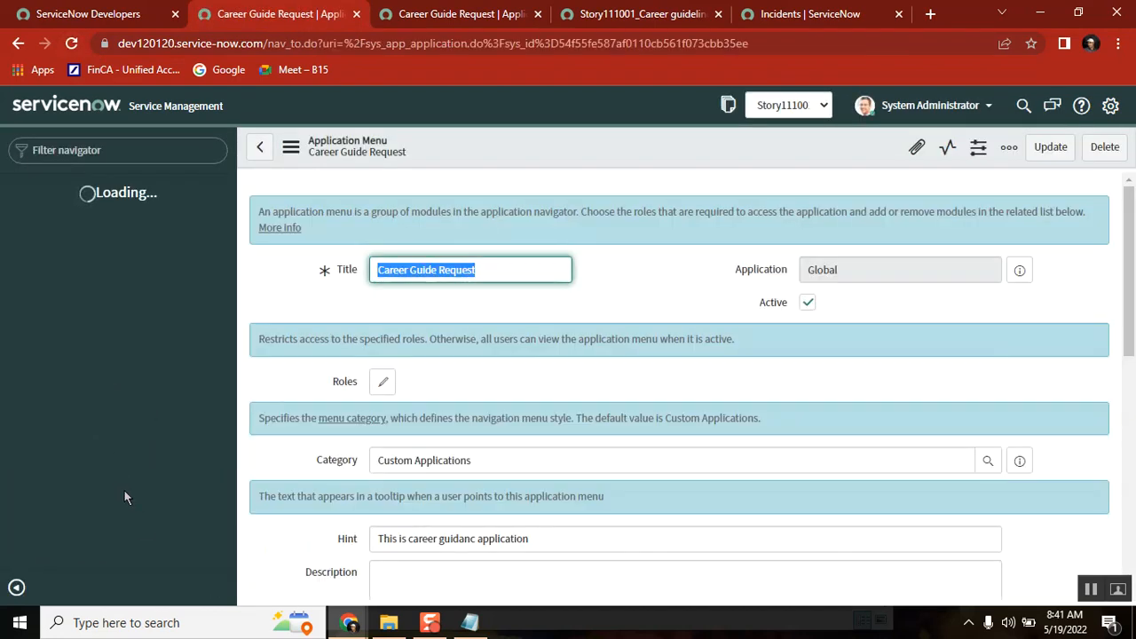
pyautogui.click(84, 326)
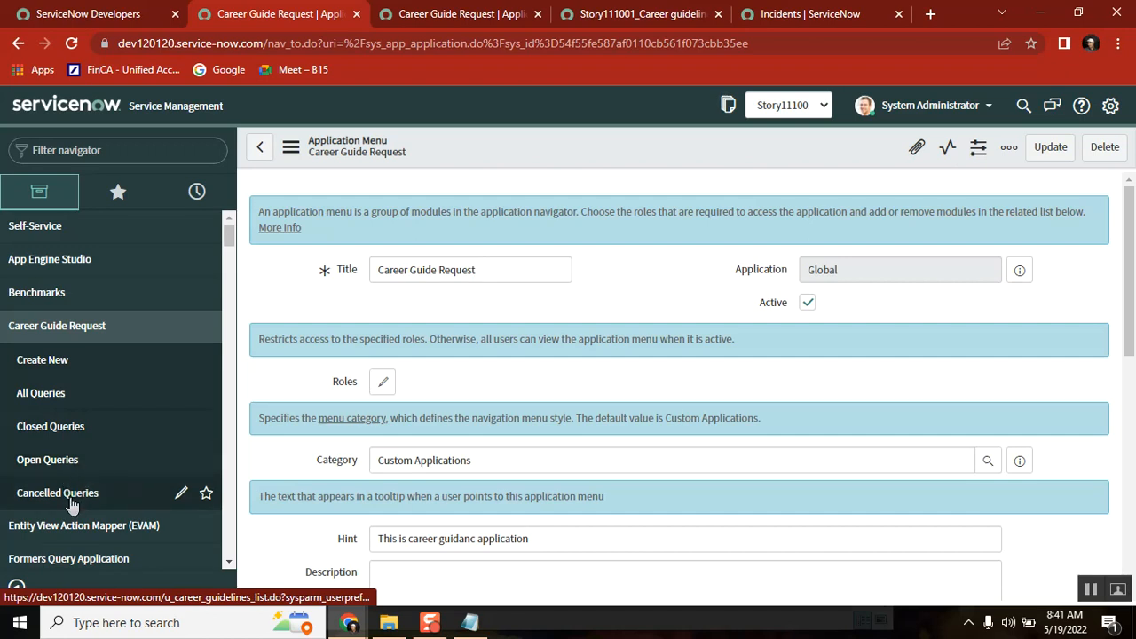
# - Set the Cancelled Queries module's order back to 550 in the duplicate tab's Modules list
pyautogui.click(447, 20)
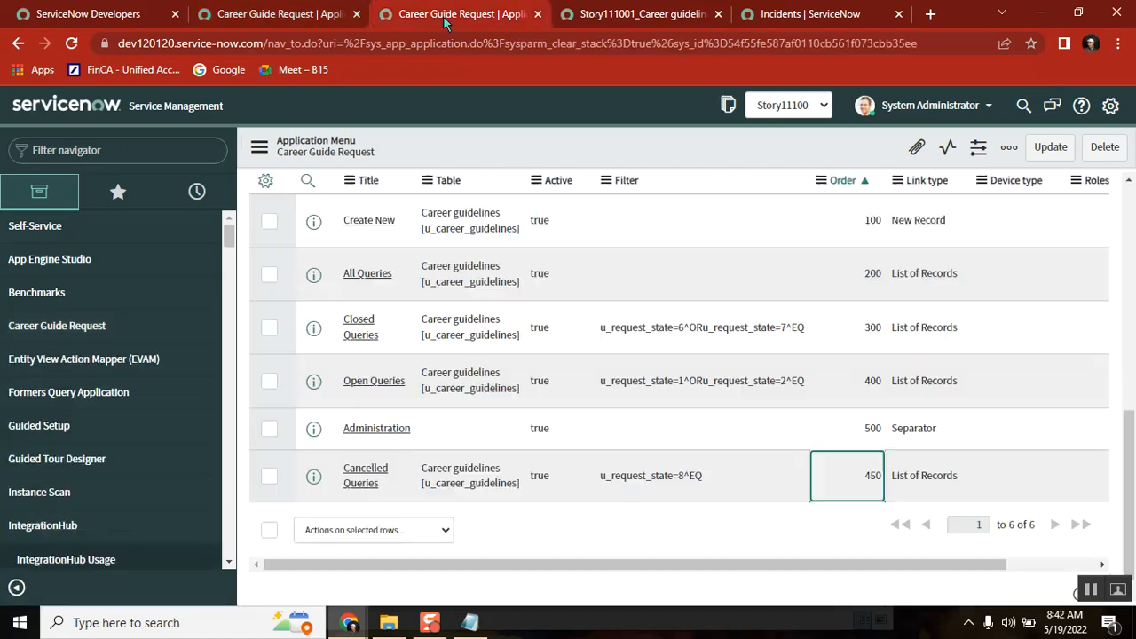
pyautogui.doubleClick(865, 479)
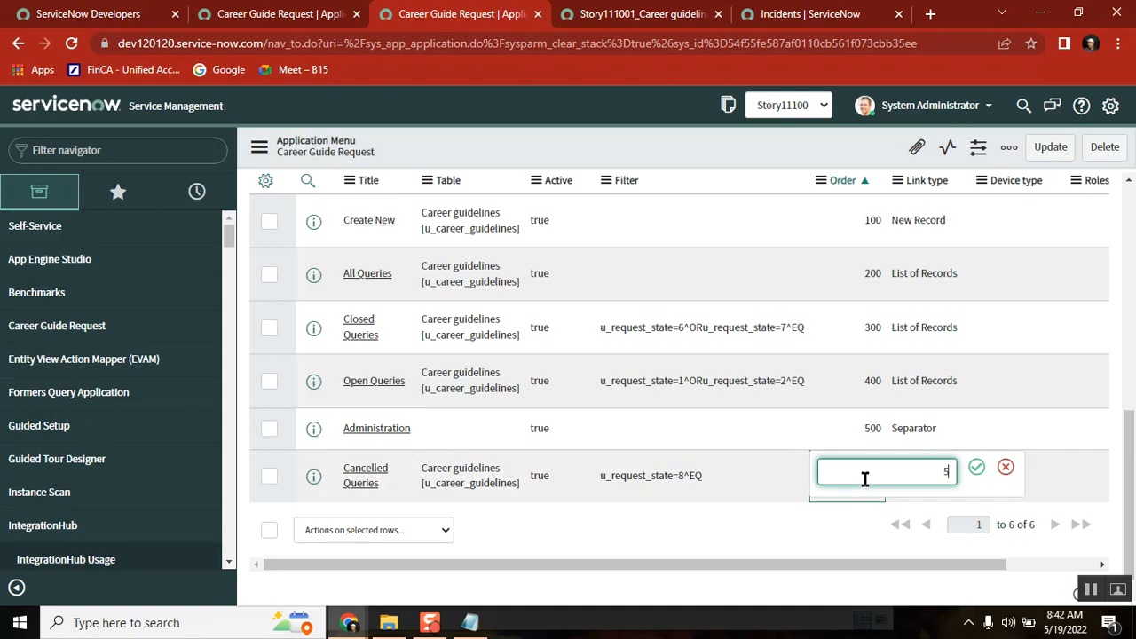
pyautogui.write('550')
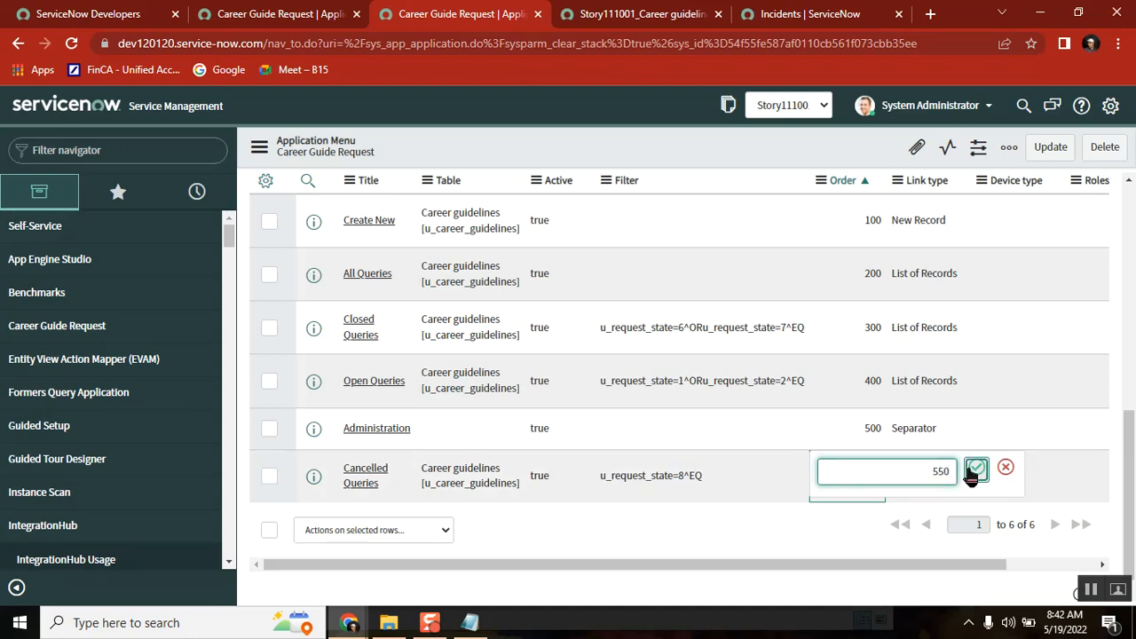
pyautogui.click(977, 468)
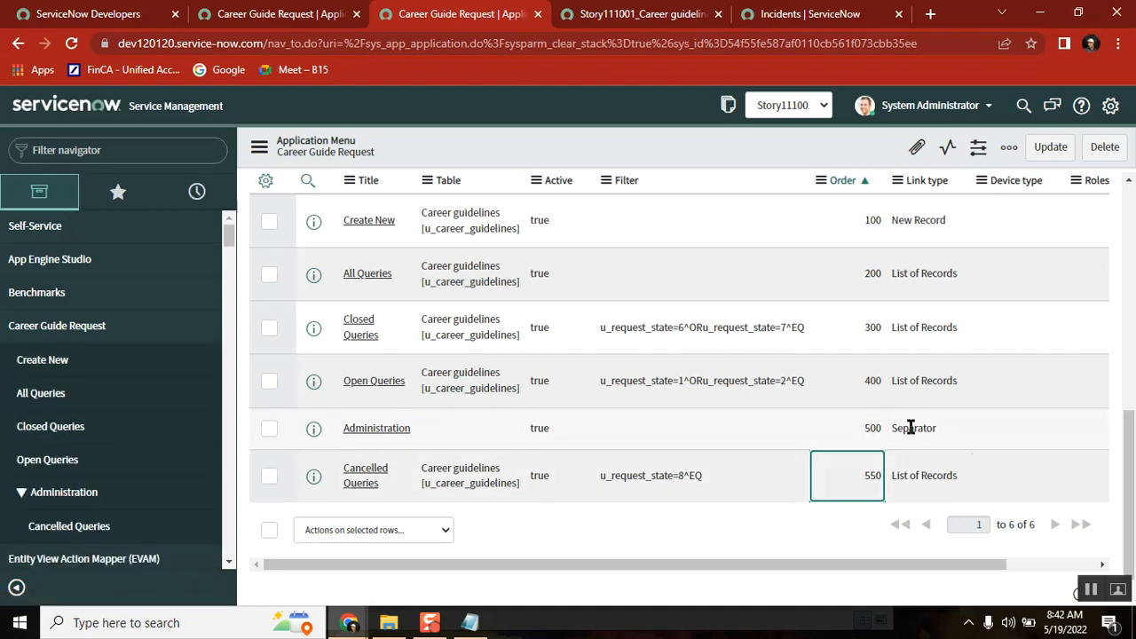
# - Examine the Administration separator row together with the Cancelled Queries row in the Modules list
pyautogui.doubleClick(944, 432)
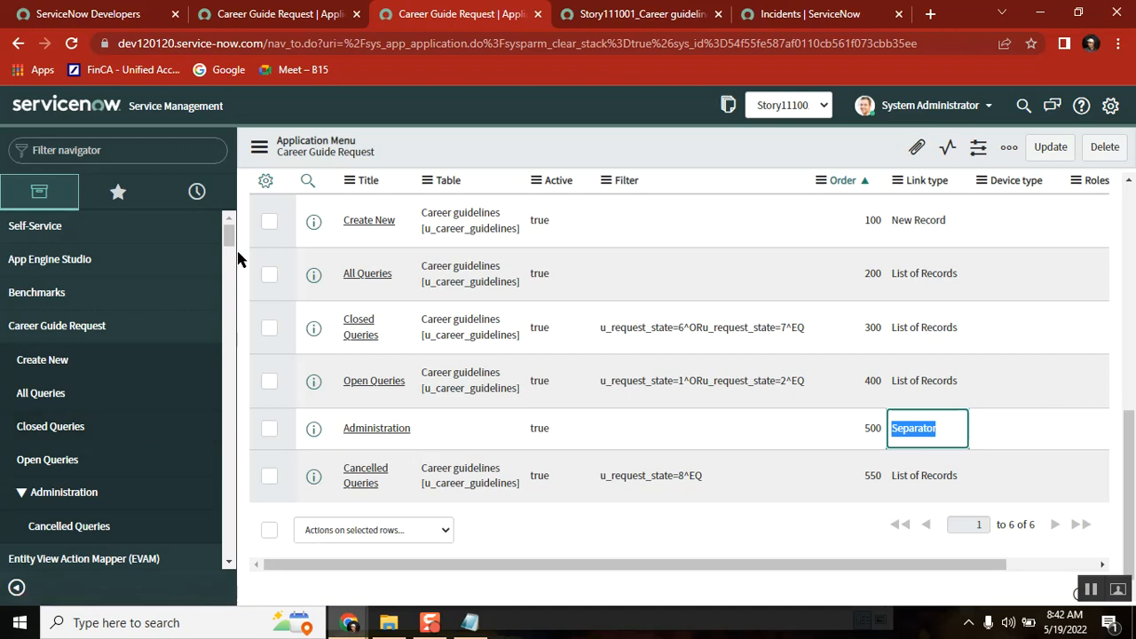
pyautogui.click(877, 507)
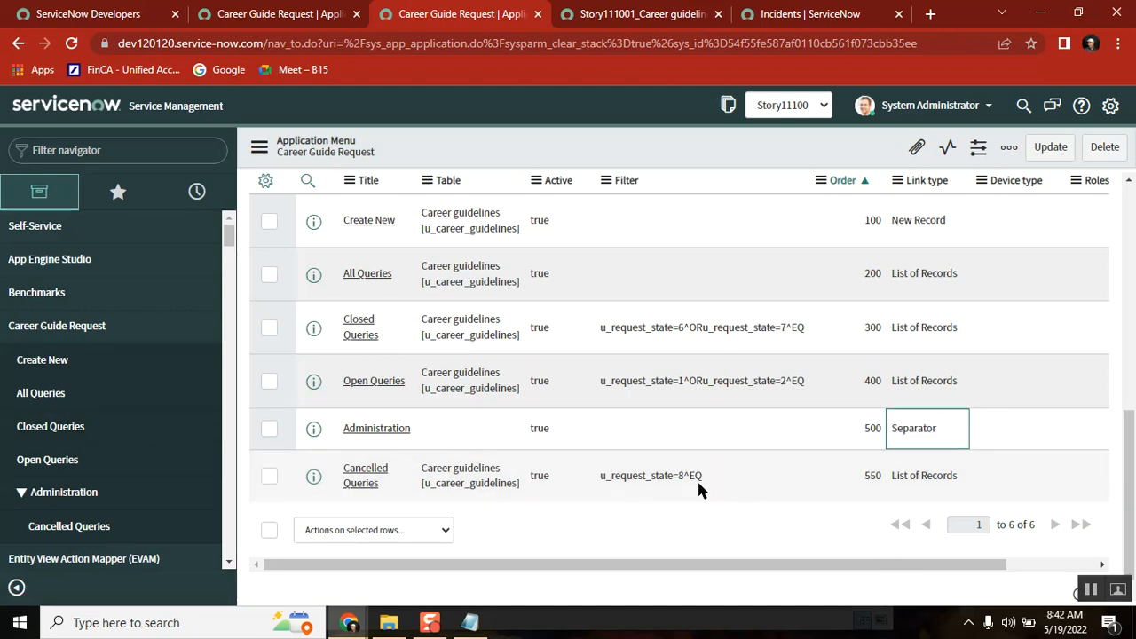
pyautogui.moveTo(986, 482); pyautogui.dragTo(333, 426)
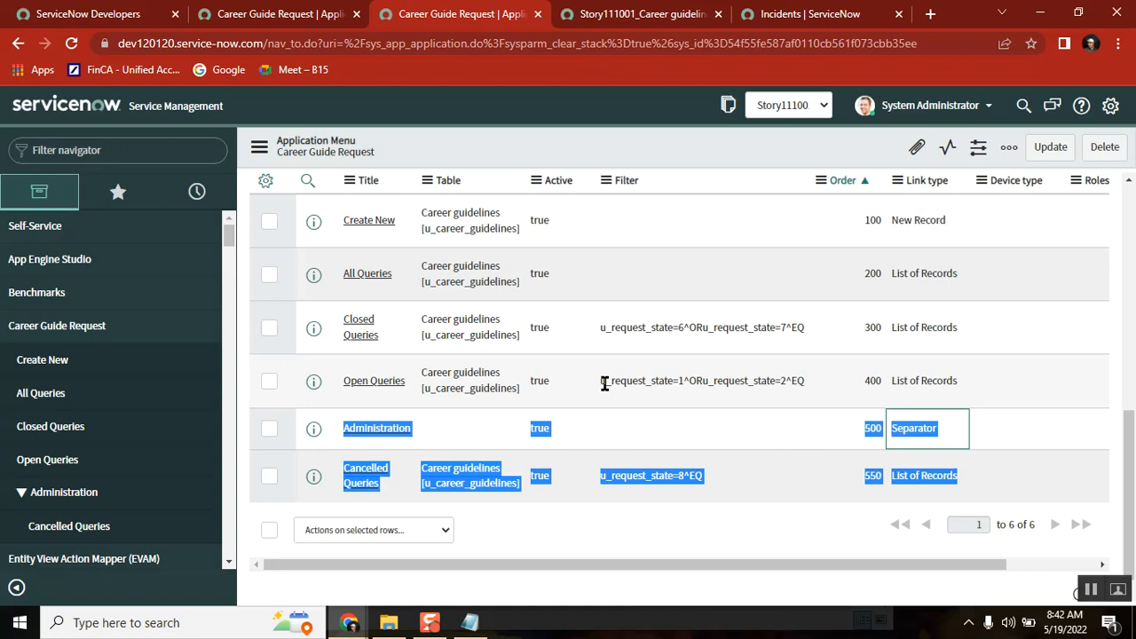
pyautogui.click(562, 528)
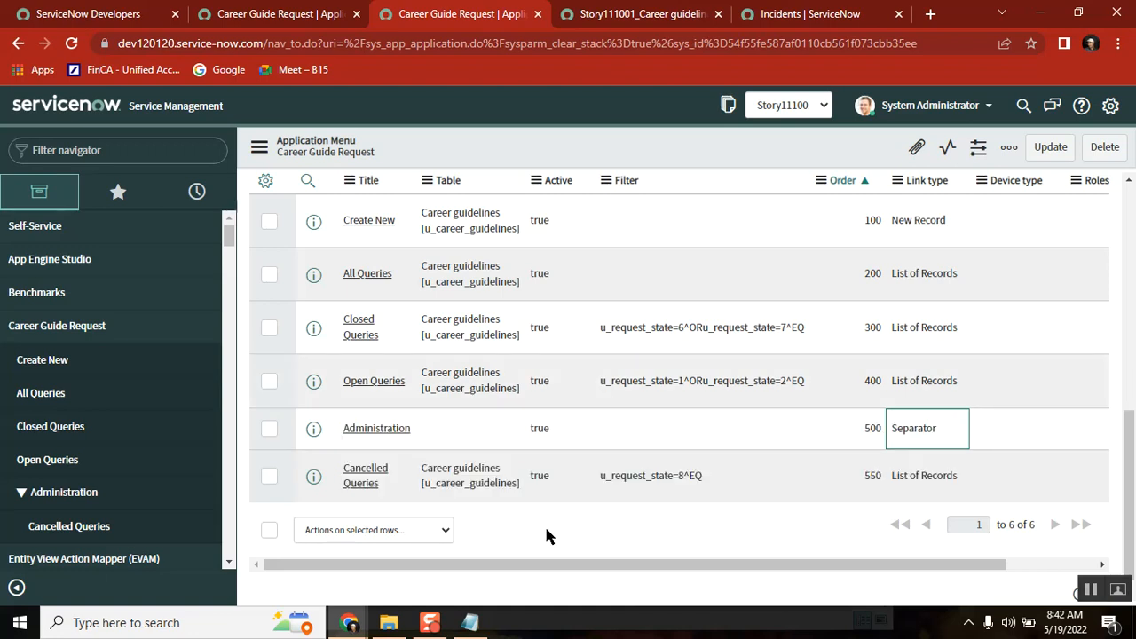
# - Collapse Career Guide Request in the navigator, and open the App Engine Studio menu record with its modules expanded
pyautogui.click(96, 326)
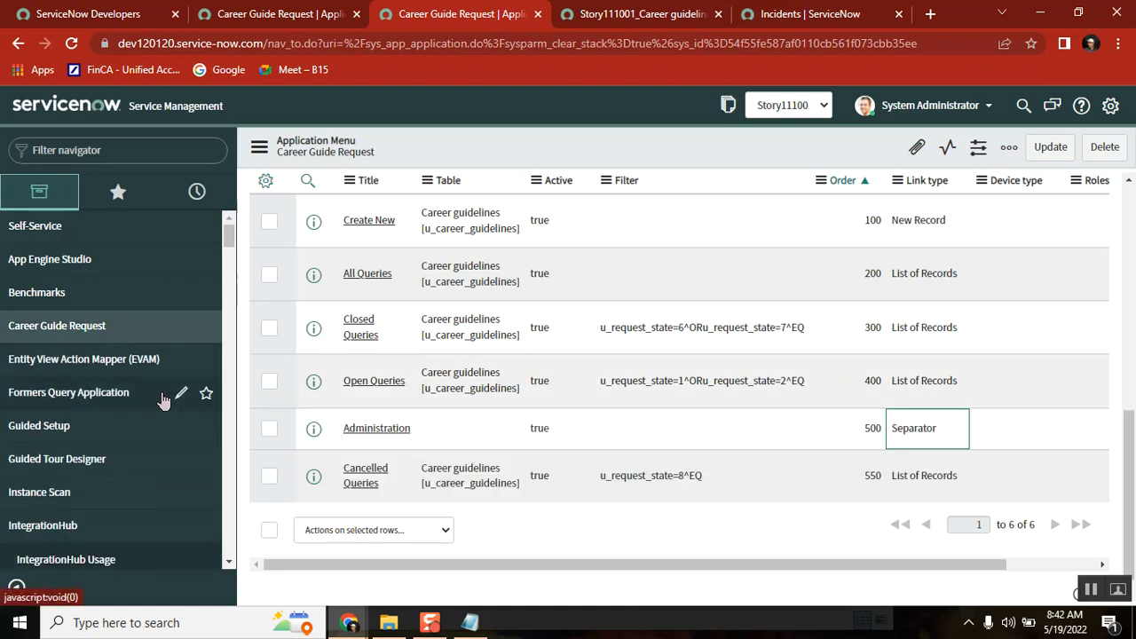
pyautogui.click(113, 427)
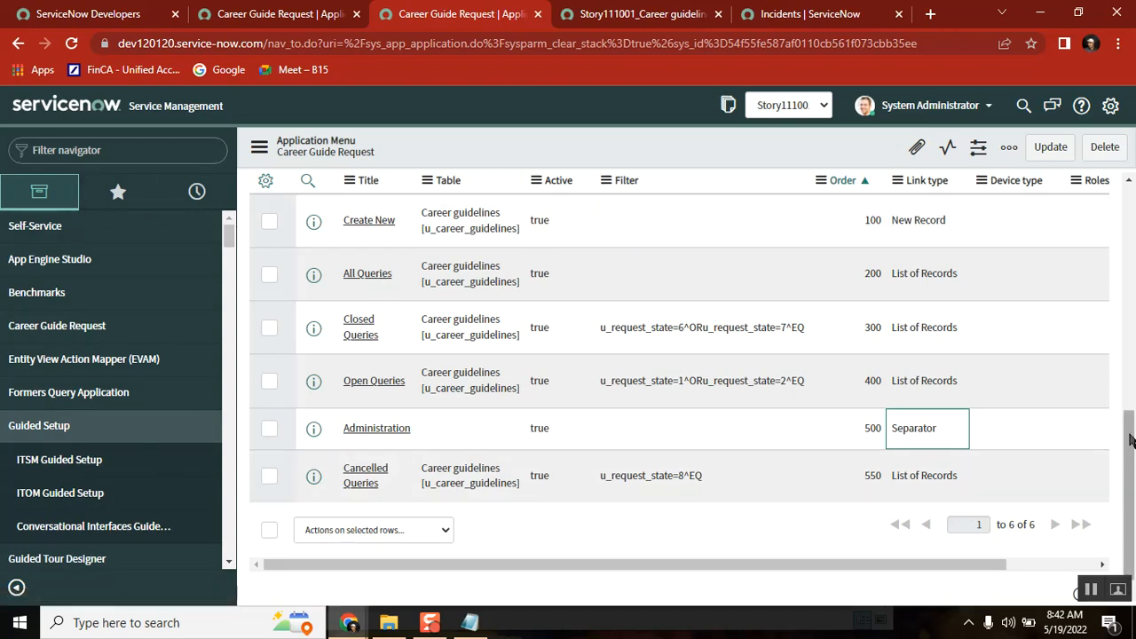
pyautogui.moveTo(1129, 438); pyautogui.dragTo(1124, 462)
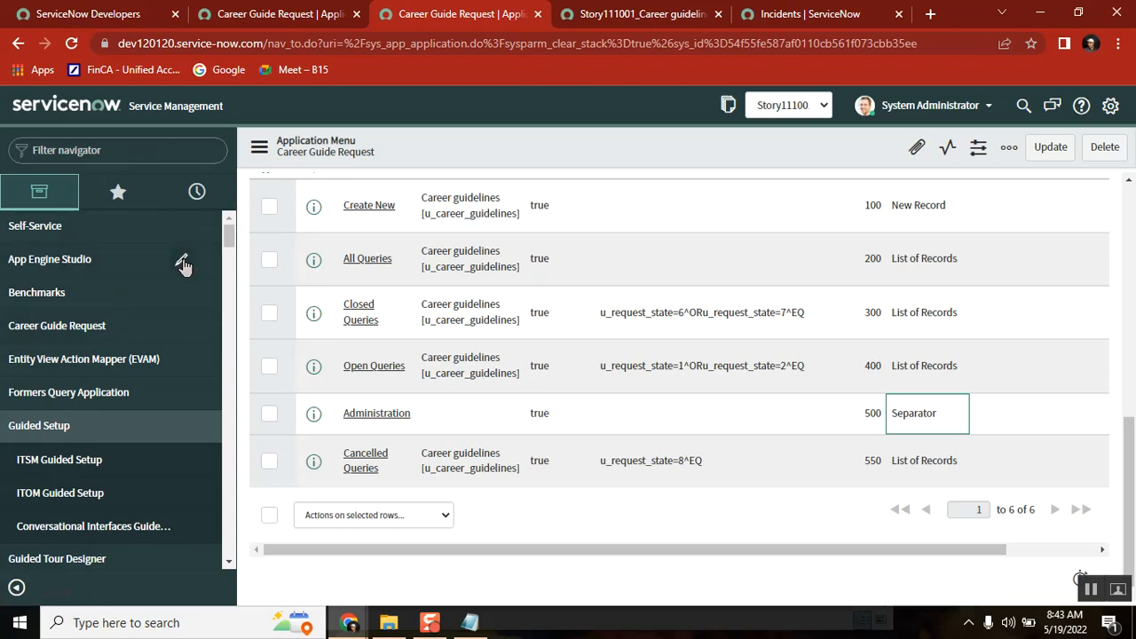
pyautogui.click(181, 259)
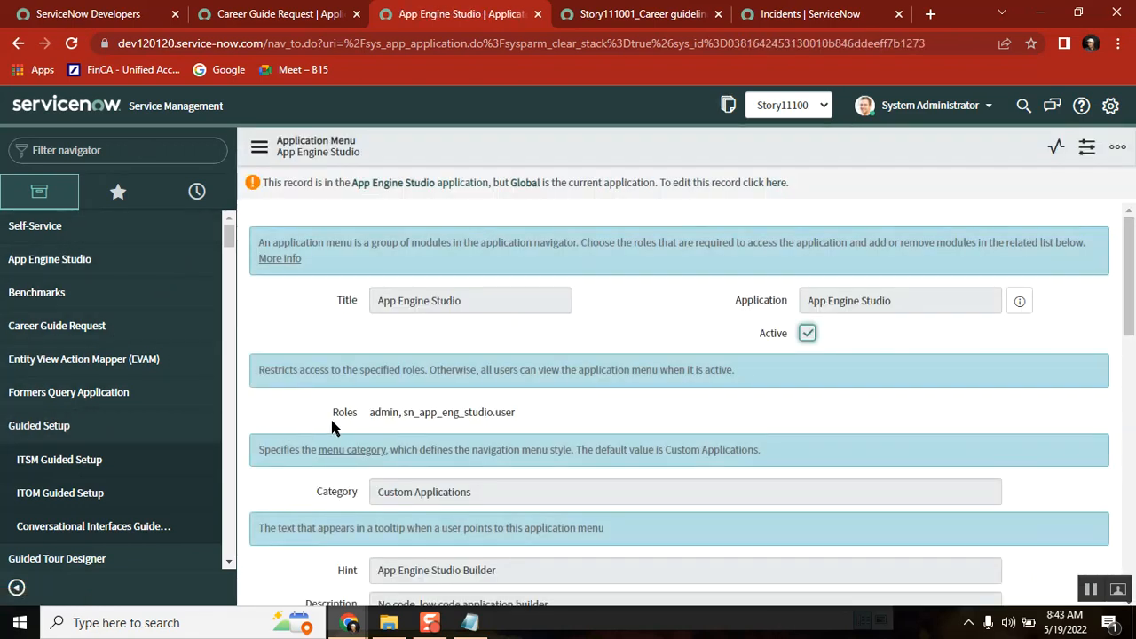
pyautogui.click(71, 259)
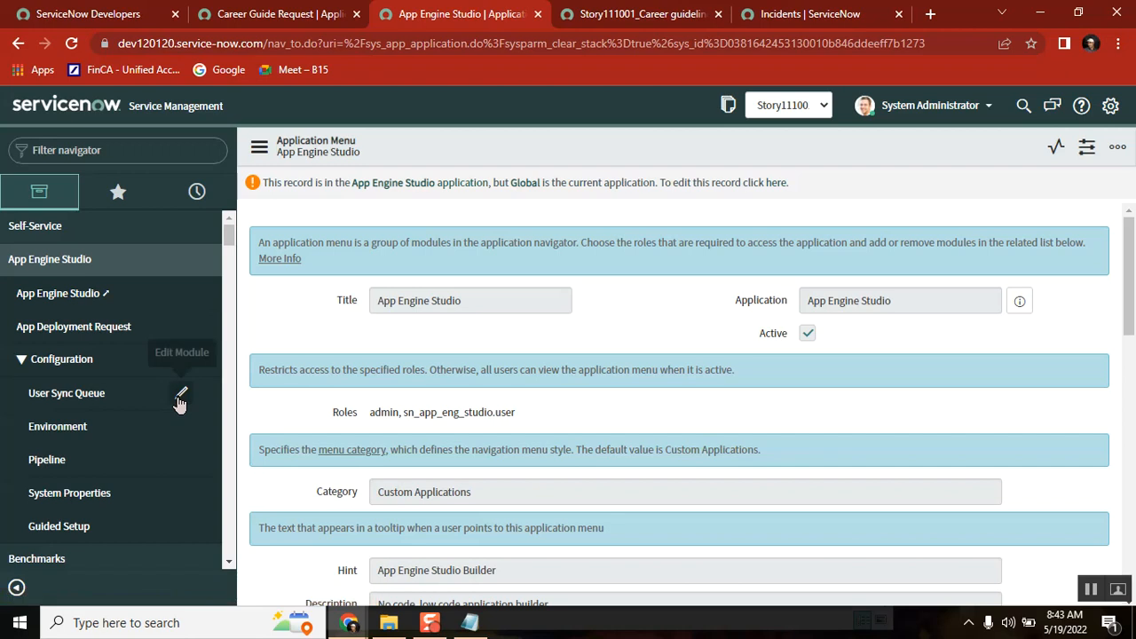
# - Open App Engine Studio's User Sync Queue list, check its table name in the address, and open the Environment list
pyautogui.click(94, 394)
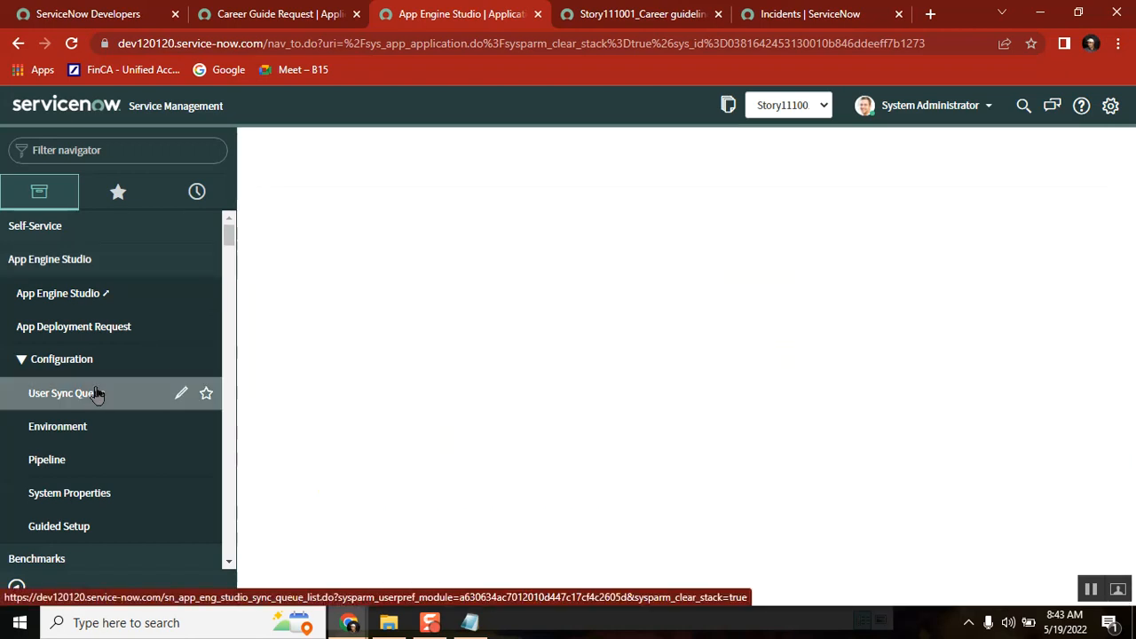
pyautogui.doubleClick(433, 44)
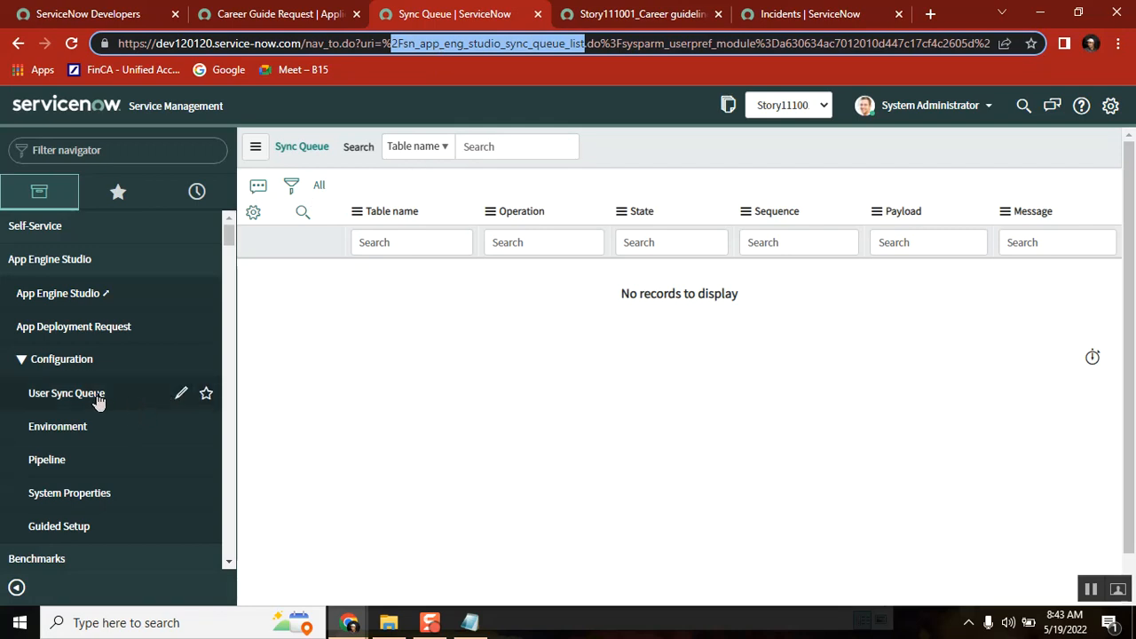
pyautogui.click(111, 442)
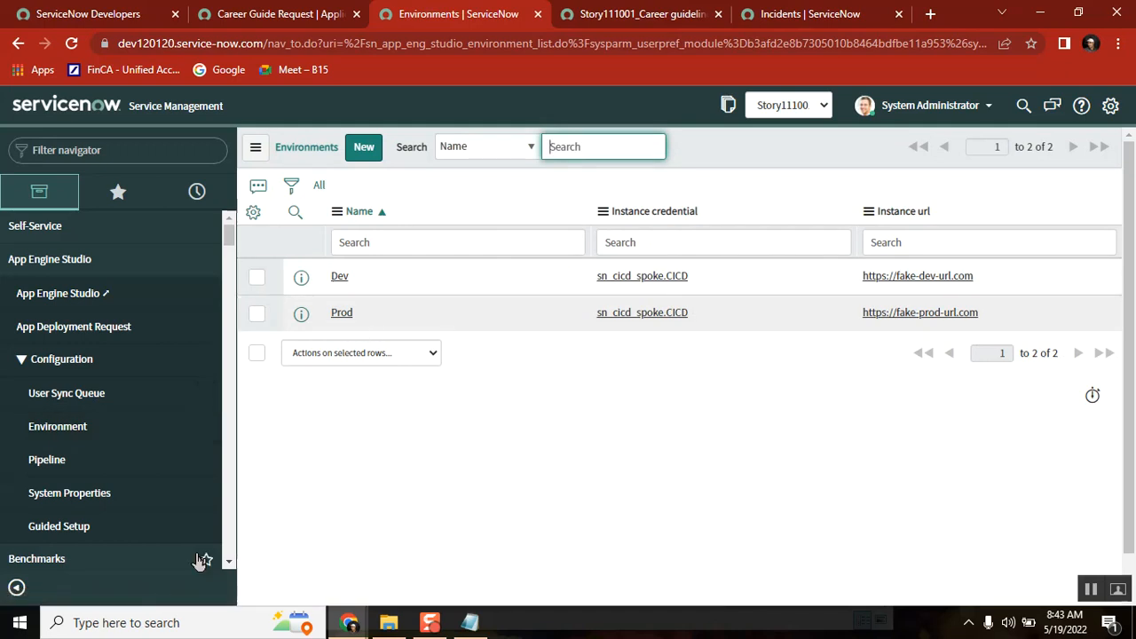
# - Open the App Engine Studio Guided Setup module record and examine its link type and arguments
pyautogui.click(80, 526)
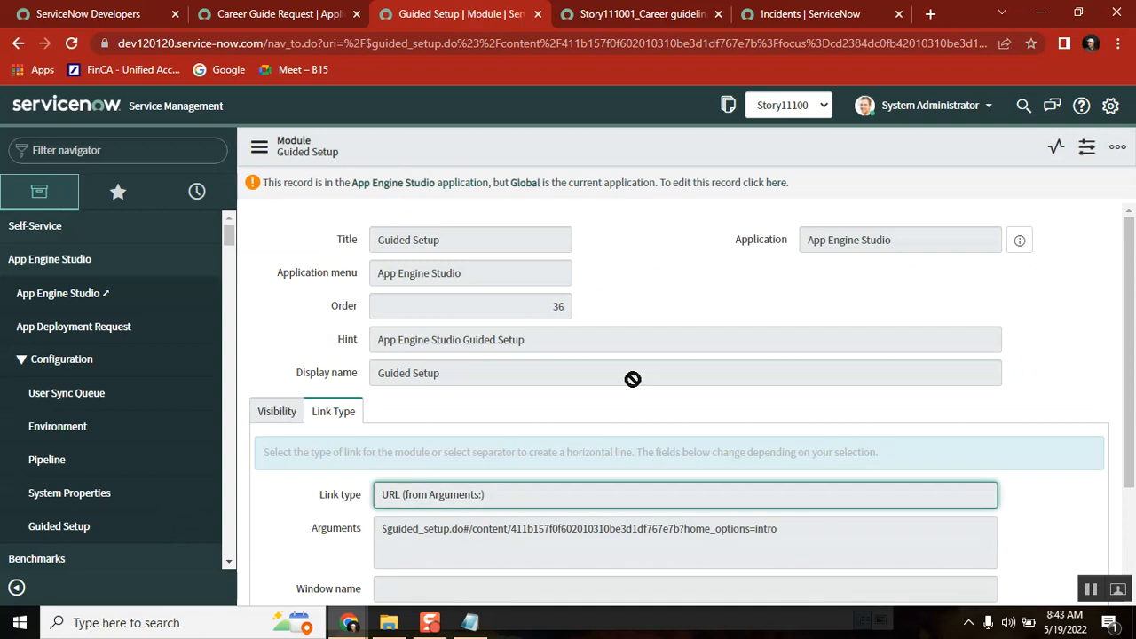
pyautogui.moveTo(835, 523); pyautogui.dragTo(326, 527)
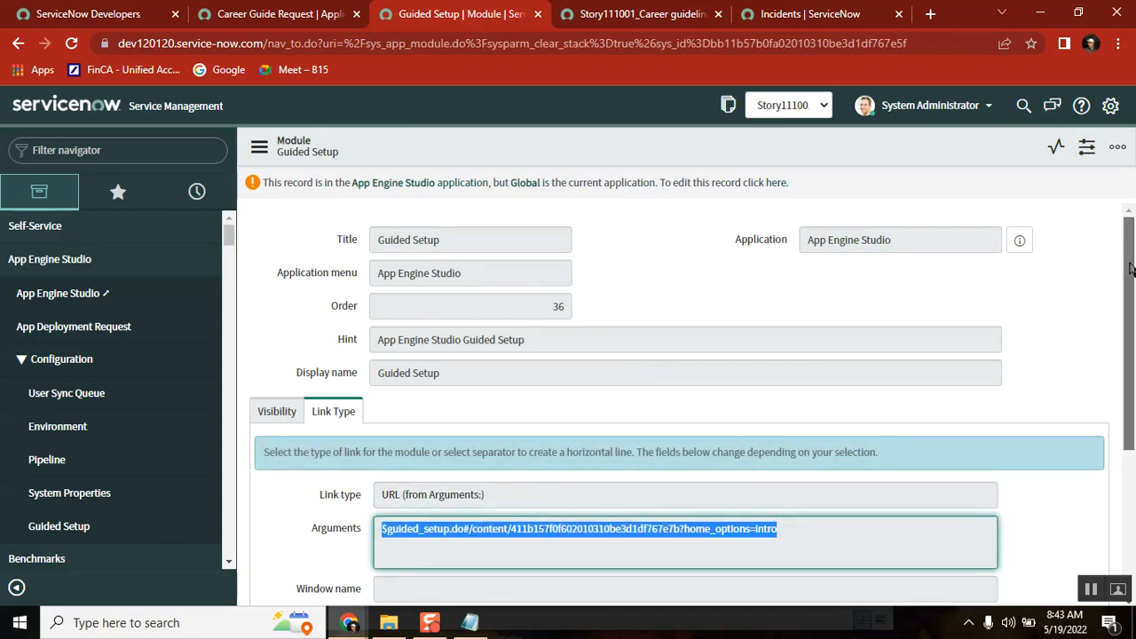
pyautogui.moveTo(1130, 269); pyautogui.dragTo(1129, 364)
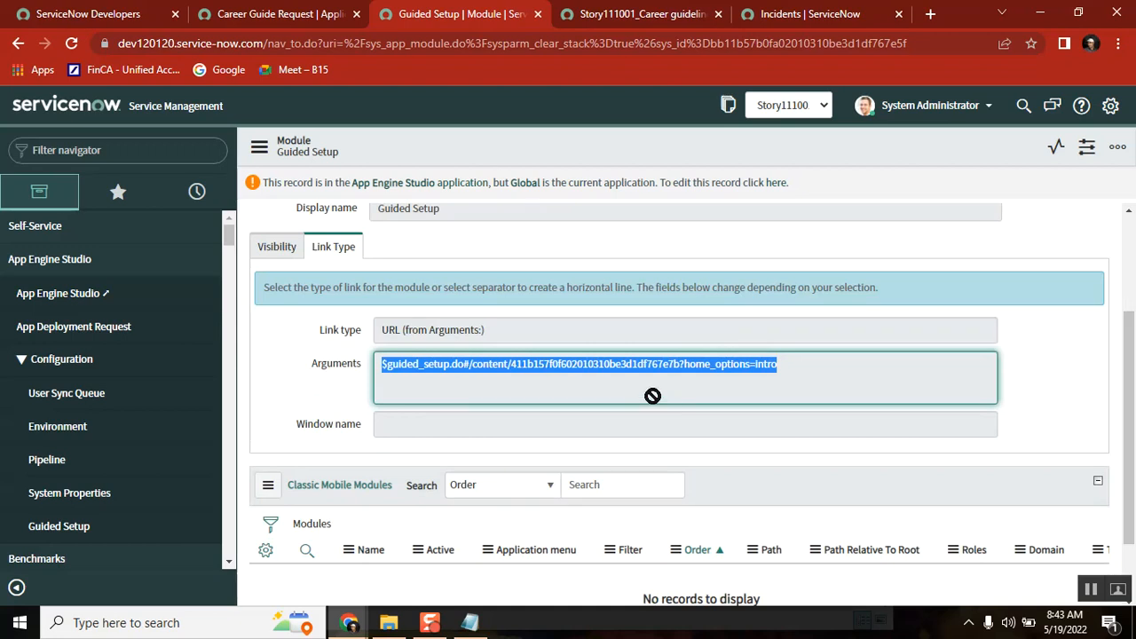
pyautogui.click(585, 365)
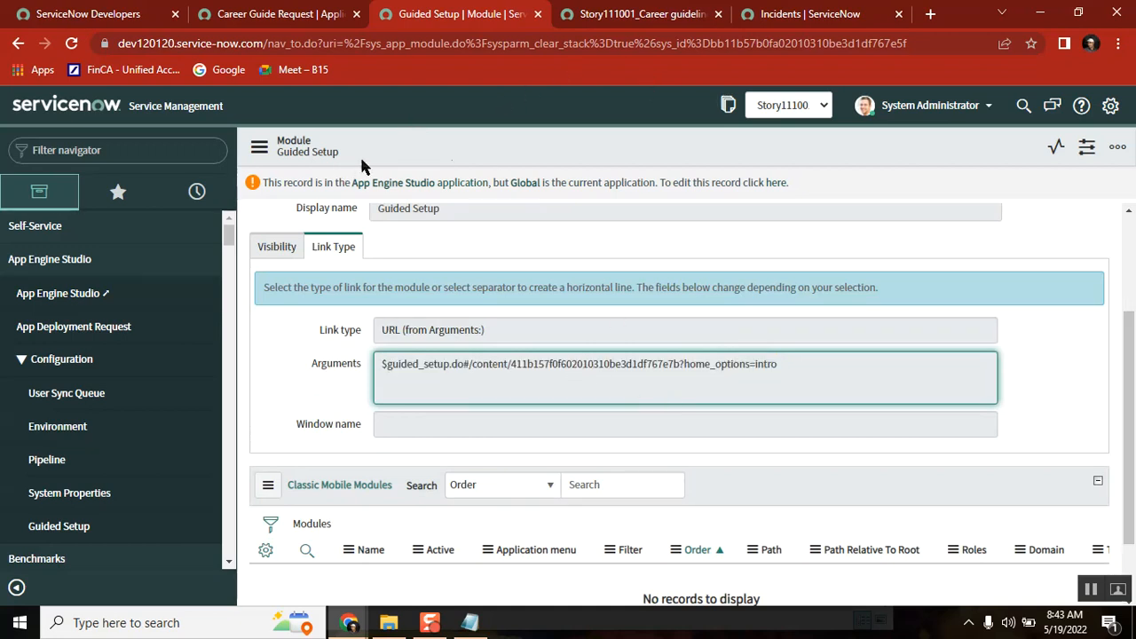
# - Open the Guided Setup module in a new tab and compare its URL with the module record's arguments
pyautogui.click(82, 528)
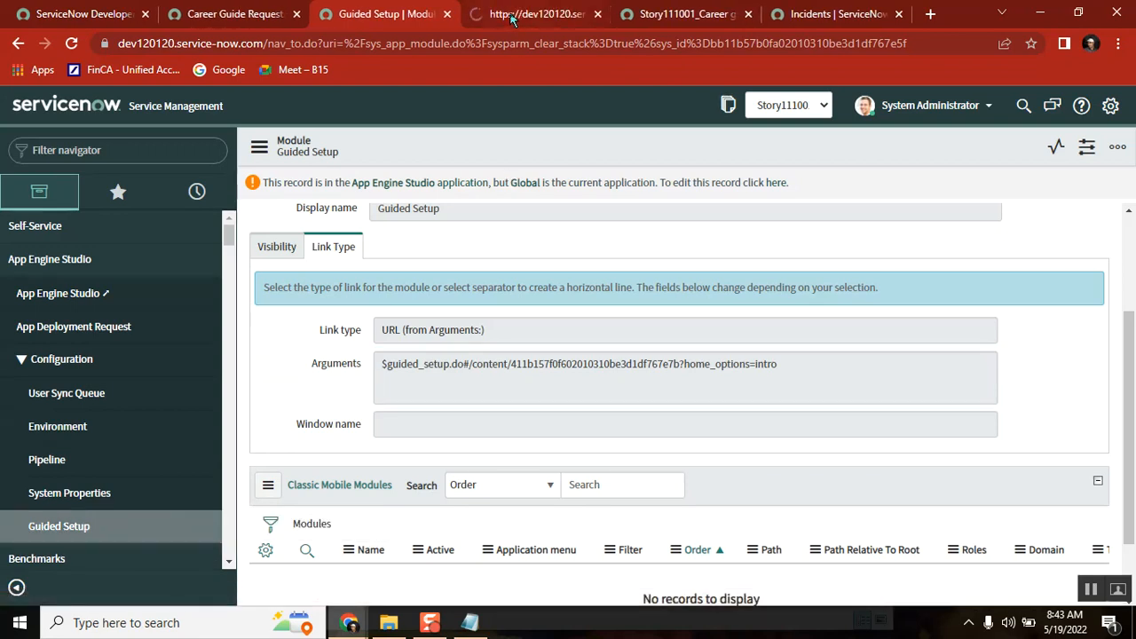
pyautogui.click(508, 15)
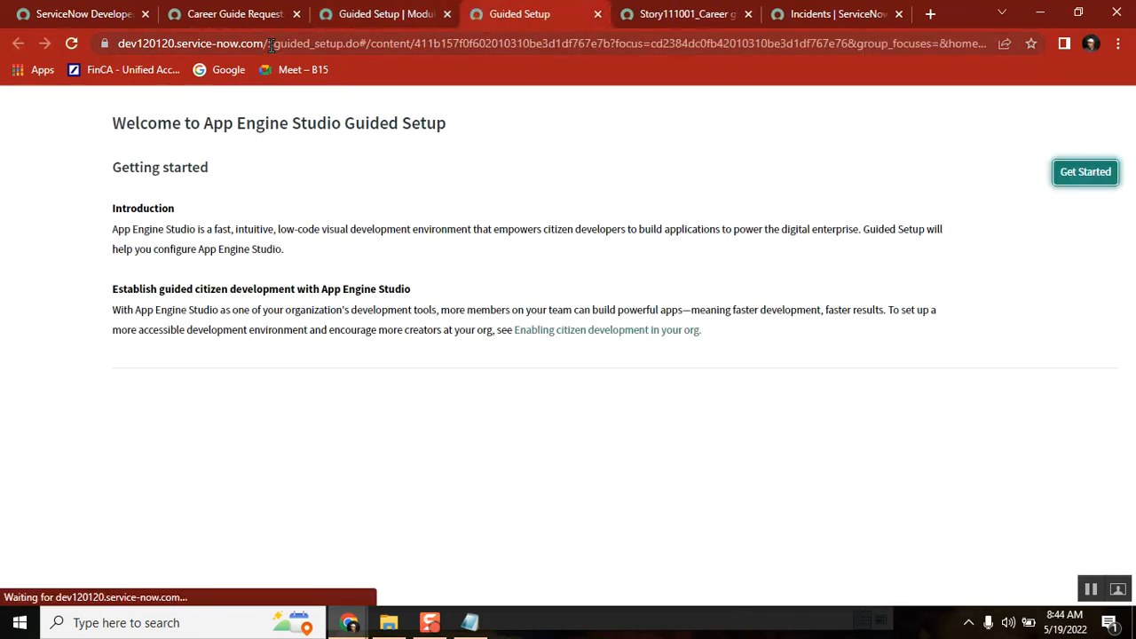
pyautogui.moveTo(268, 43); pyautogui.dragTo(616, 46)
pyautogui.click(617, 46)
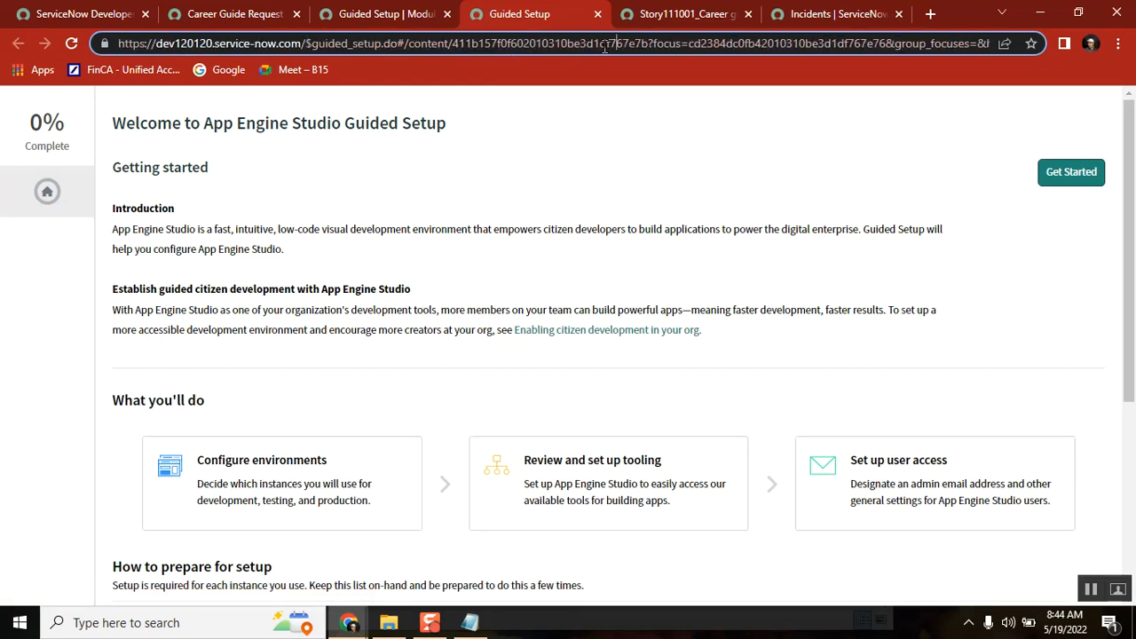
pyautogui.moveTo(625, 42); pyautogui.dragTo(306, 52)
pyautogui.click(398, 15)
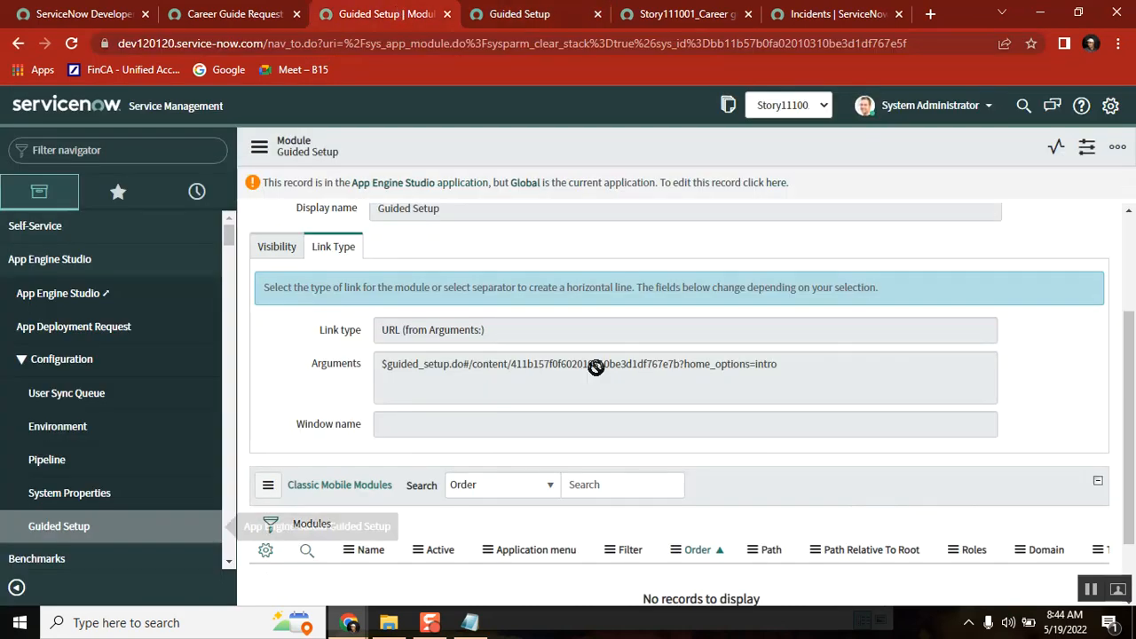
# - Match the $guided_setup.do path and content ID in the Guided Setup page's address against the module record's Arguments field
pyautogui.moveTo(685, 364); pyautogui.dragTo(327, 373)
pyautogui.click(521, 14)
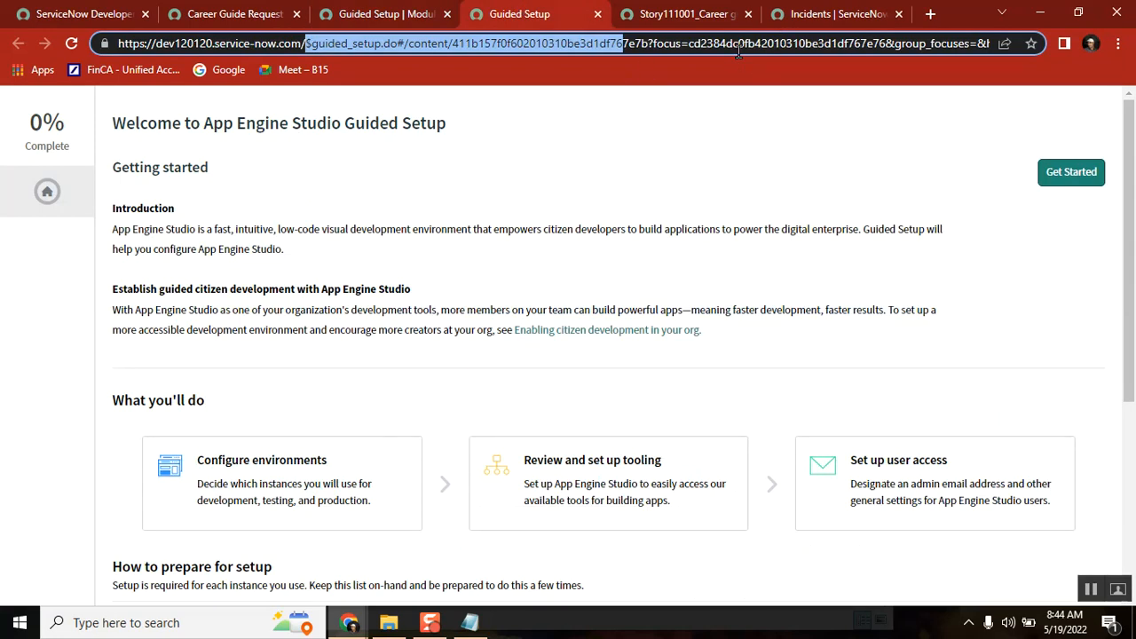
pyautogui.click(777, 42)
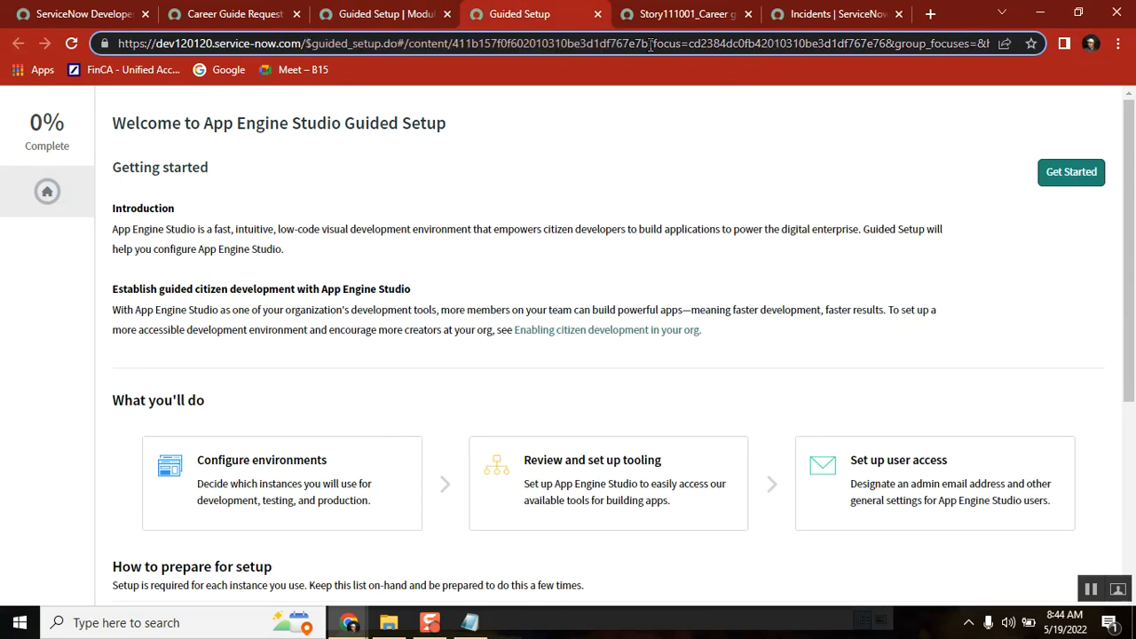
pyautogui.moveTo(650, 44); pyautogui.dragTo(300, 43)
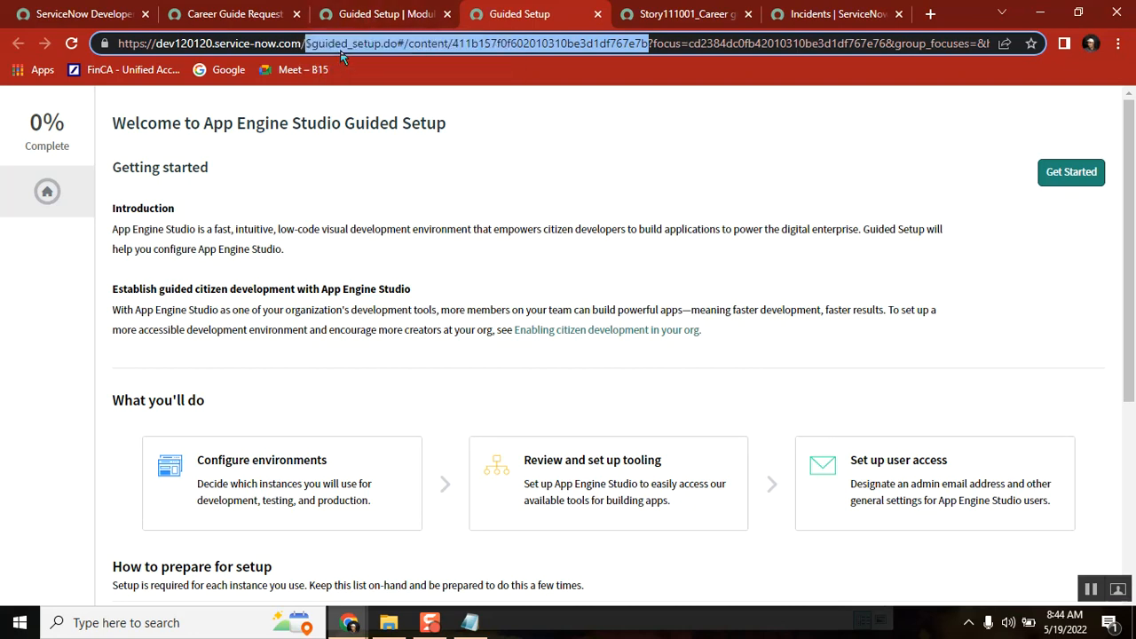
pyautogui.doubleClick(339, 43)
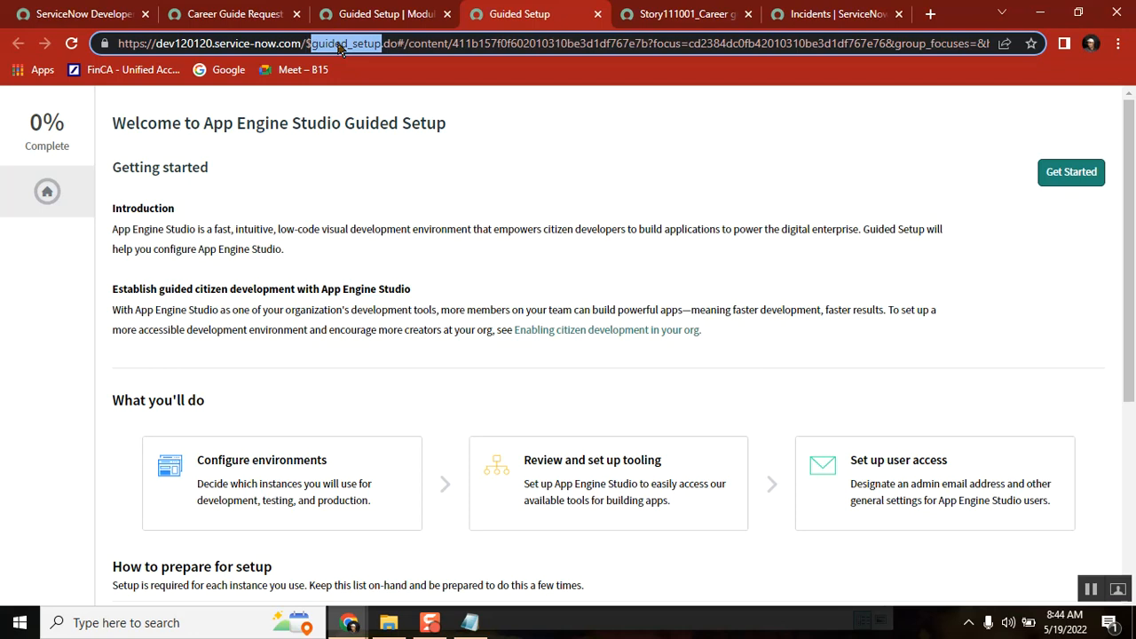
pyautogui.click(388, 12)
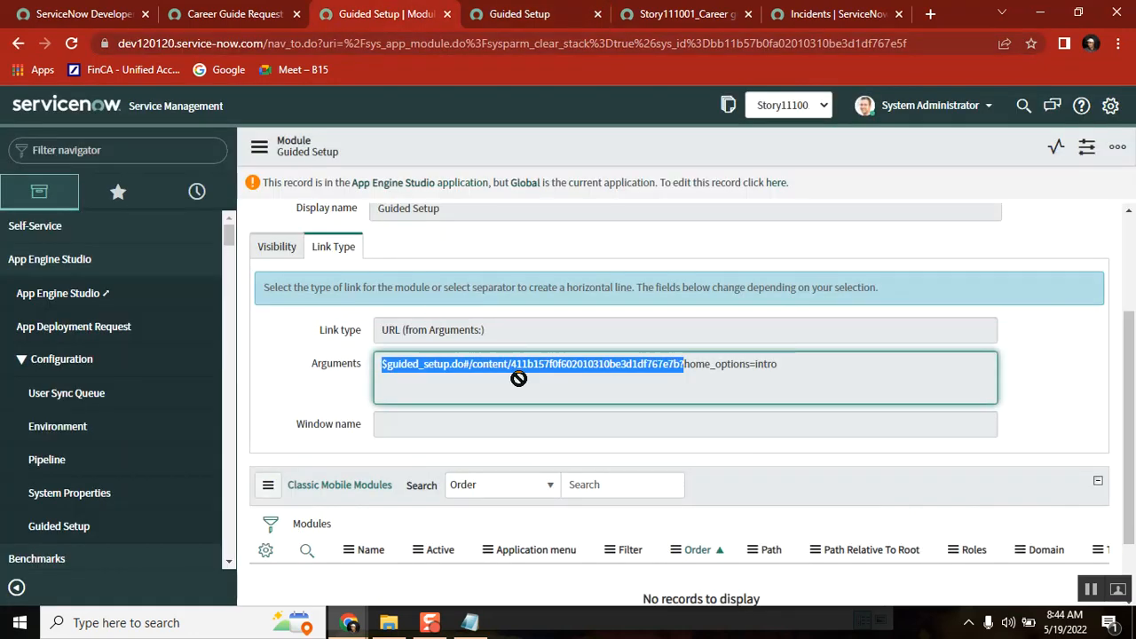
pyautogui.click(494, 363)
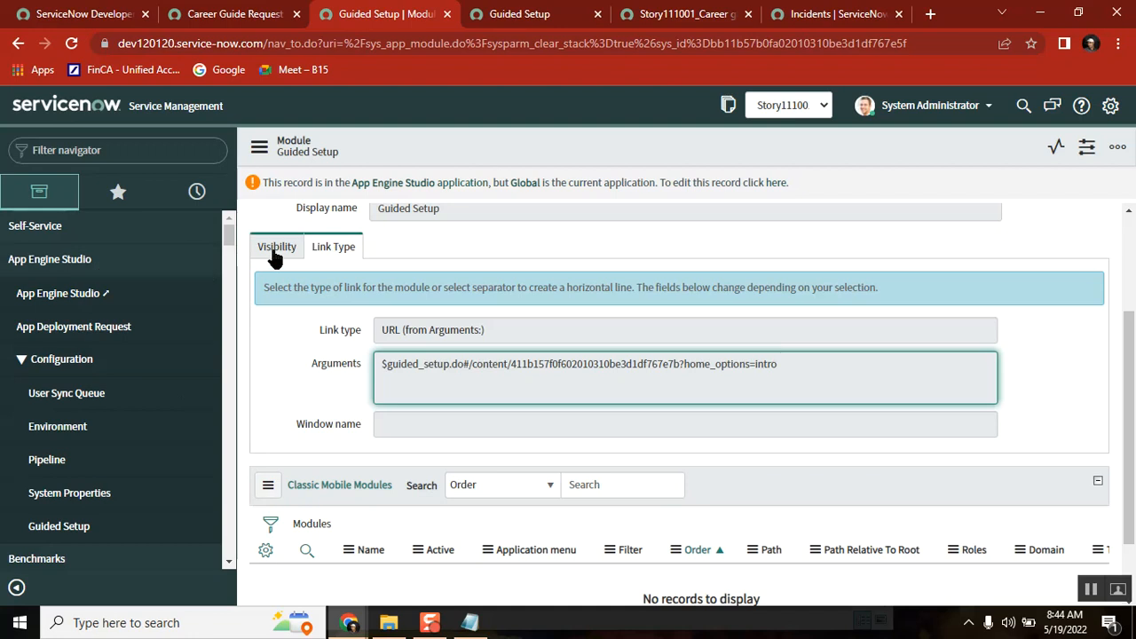
pyautogui.moveTo(231, 236); pyautogui.dragTo(224, 289)
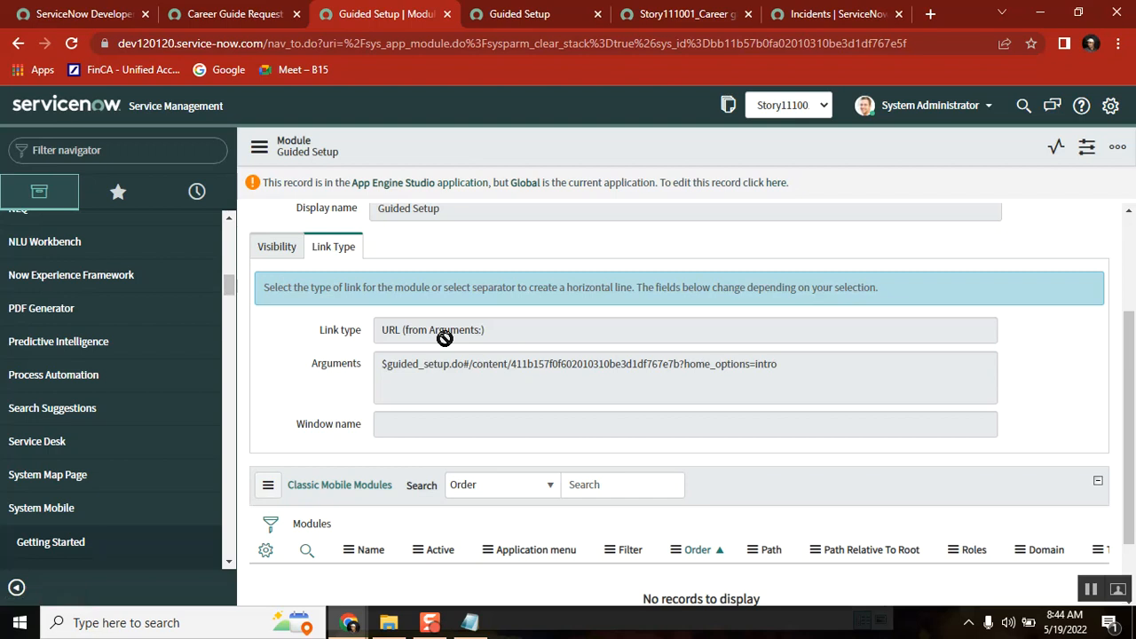
pyautogui.doubleClick(412, 366)
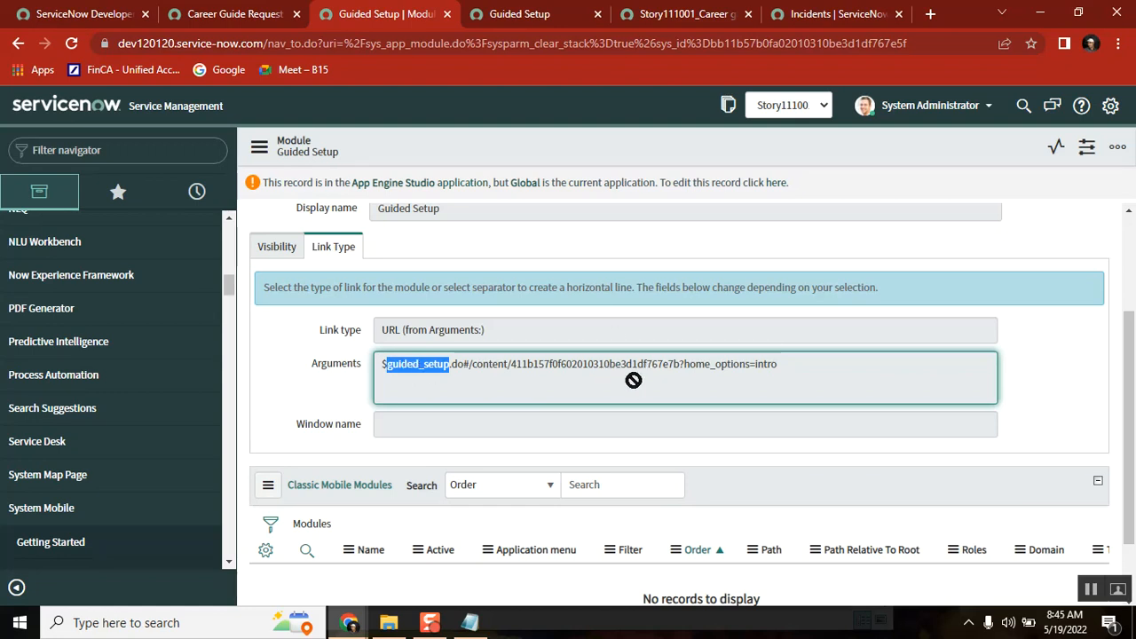
# - Close the Guided Setup module record, reload the Career Guide Request menu record, and expand only Career Guide Request in the navigator
pyautogui.click(447, 14)
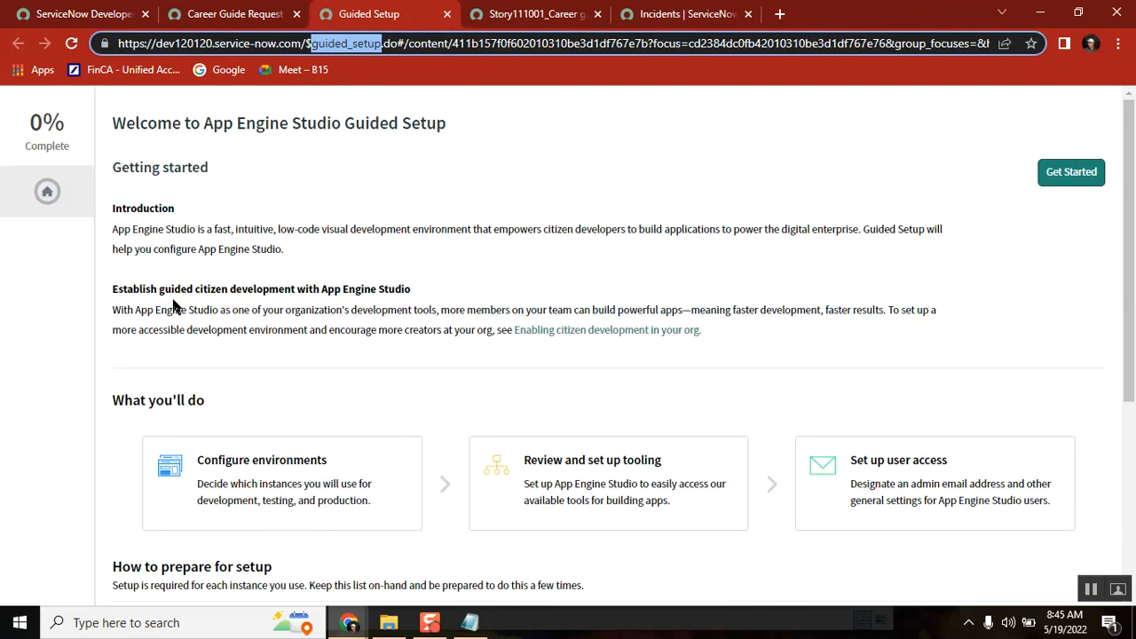
pyautogui.click(248, 15)
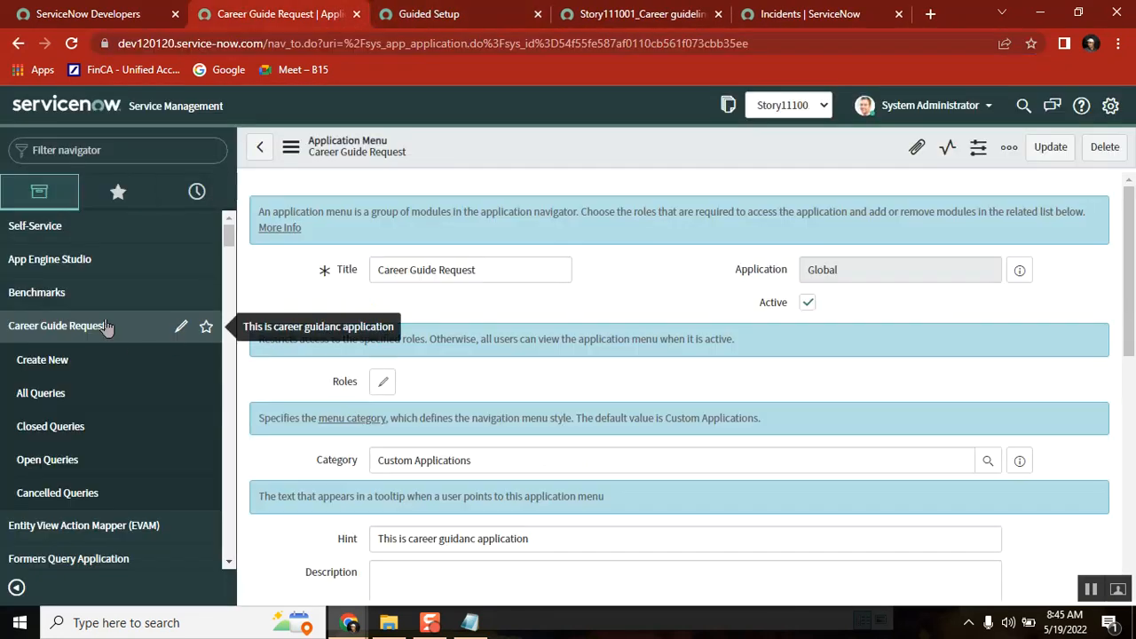
pyautogui.click(72, 44)
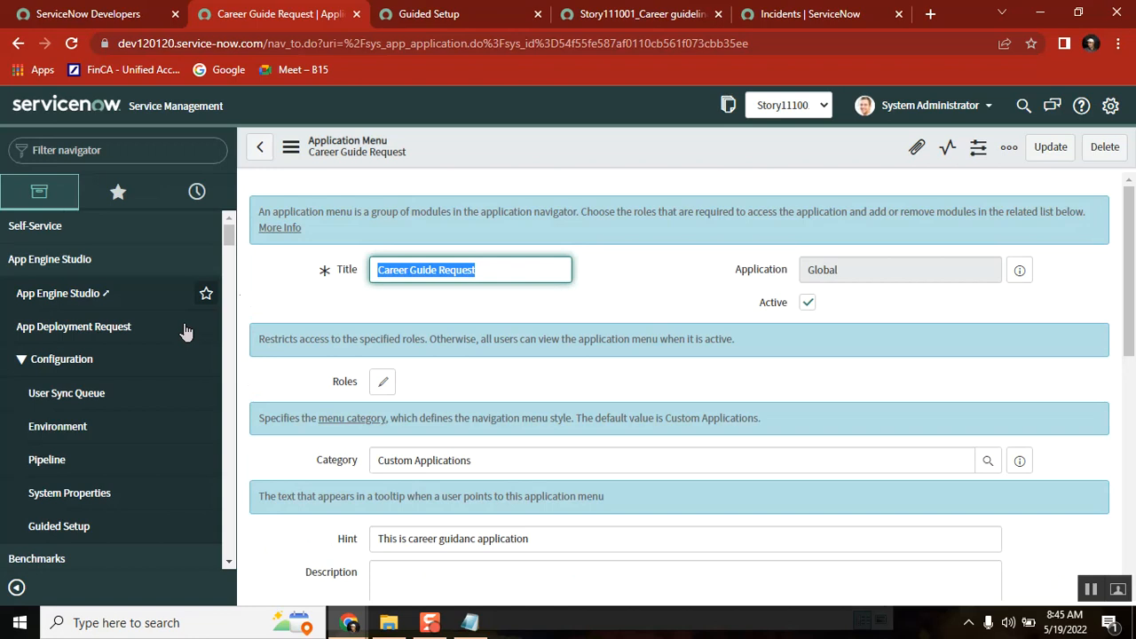
pyautogui.click(96, 259)
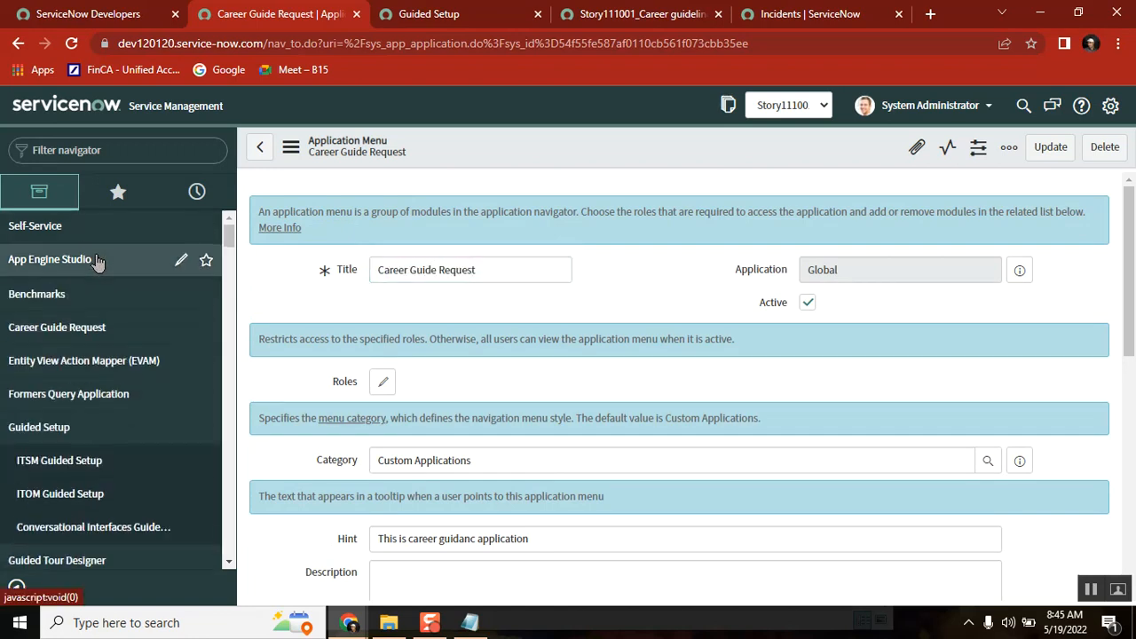
pyautogui.click(69, 328)
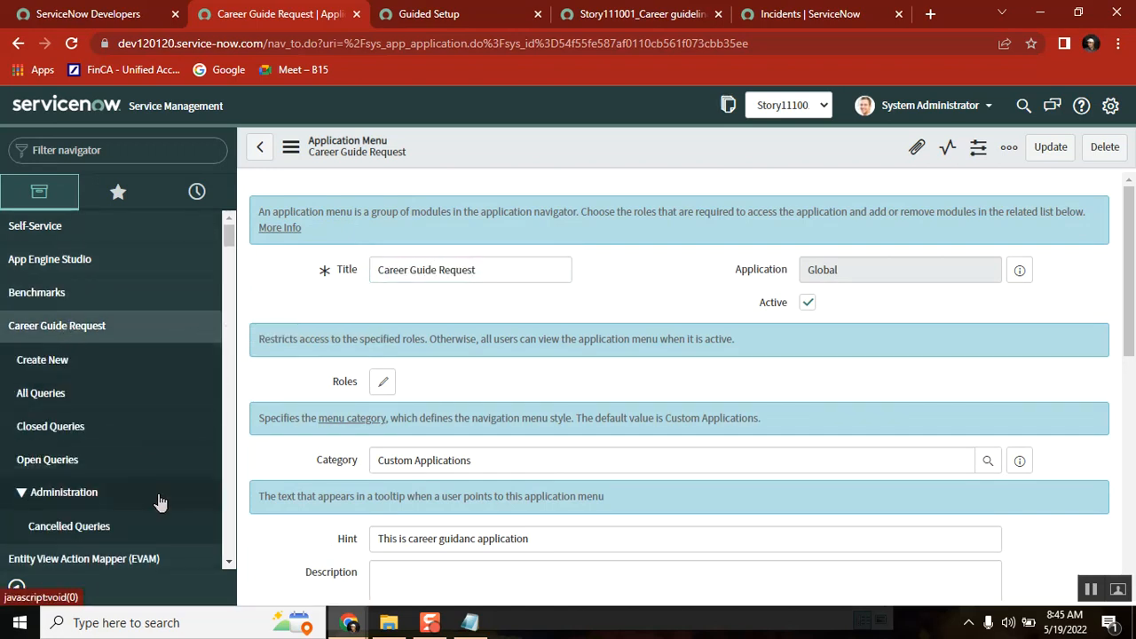
# - Switch to the Class12_.txt notes in Notepad and review the entries from Application and Modules through Condition Builder
pyautogui.click(445, 624)
pyautogui.click(471, 622)
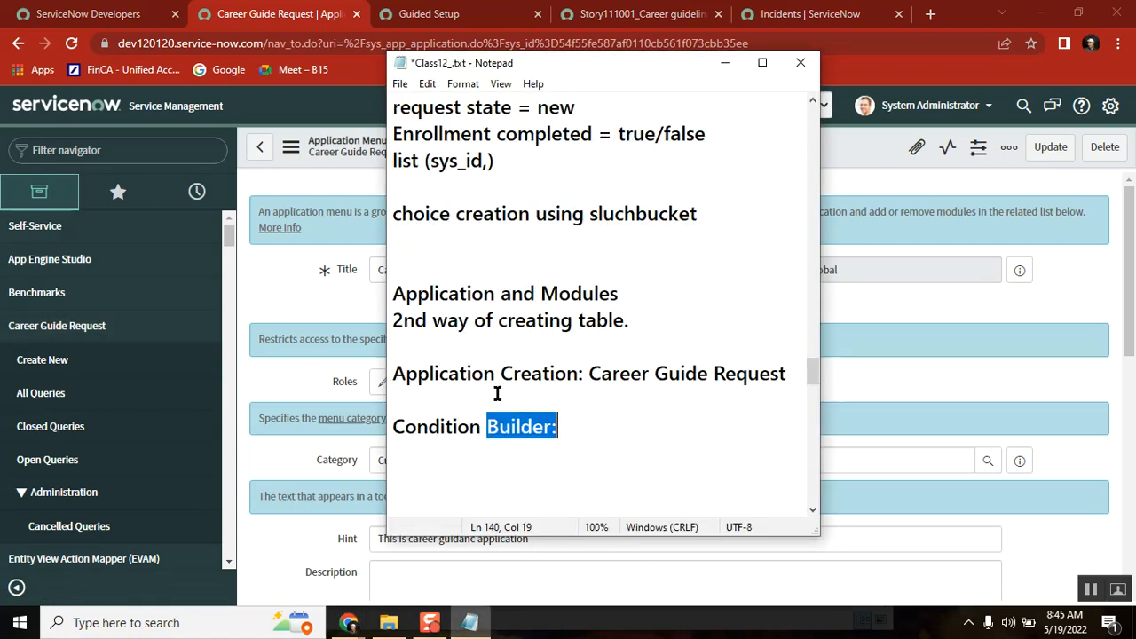
pyautogui.click(524, 426)
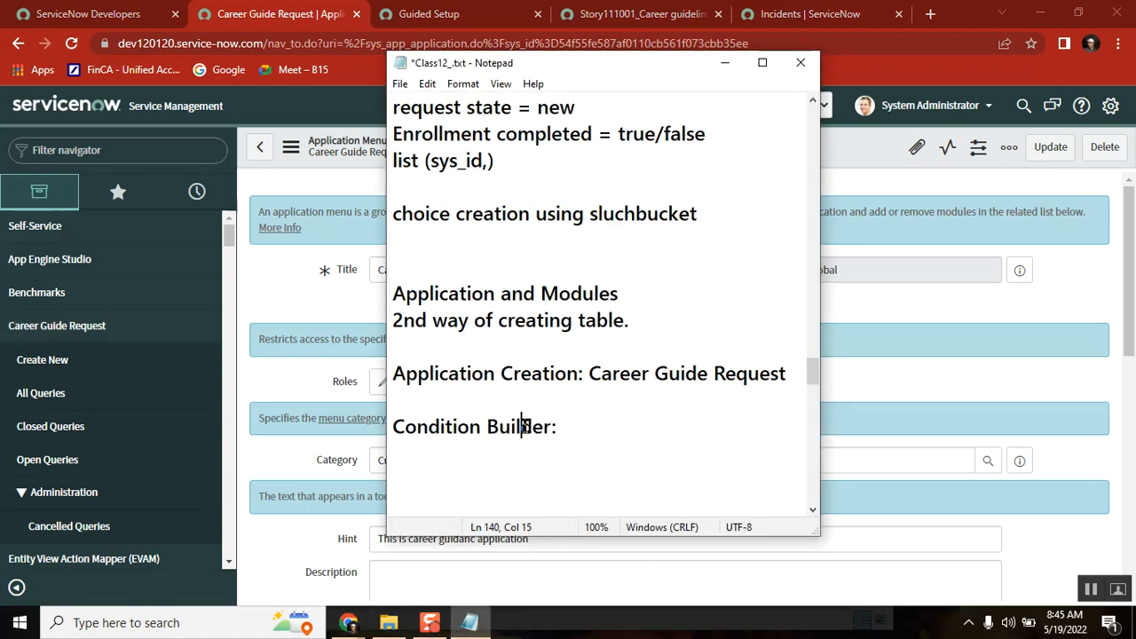
pyautogui.click(638, 321)
pyautogui.moveTo(638, 321); pyautogui.dragTo(393, 294)
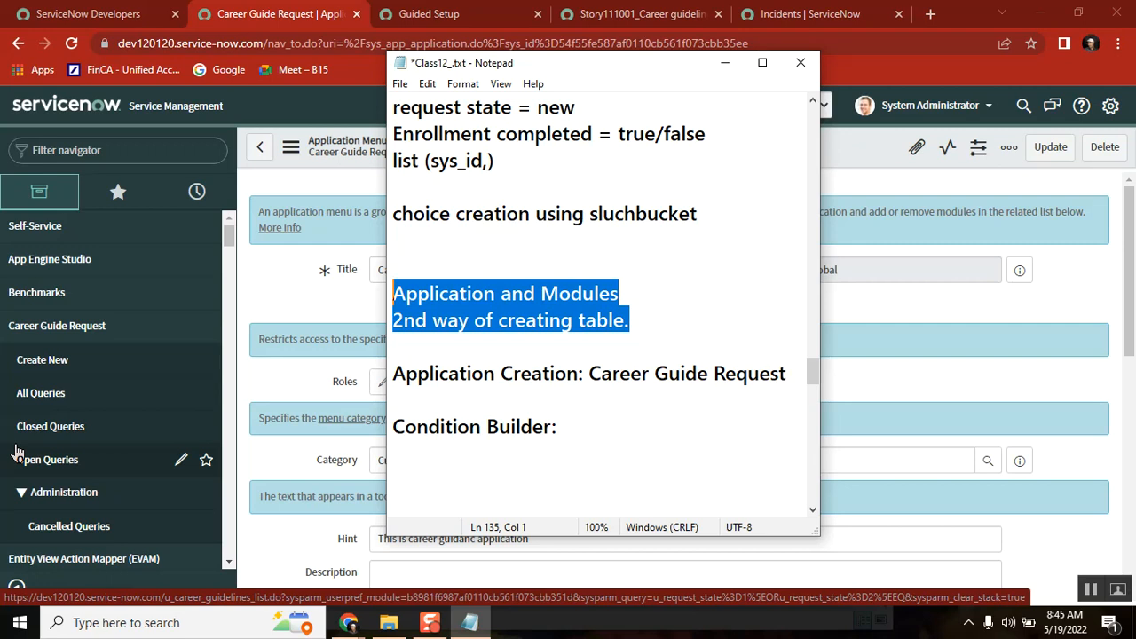
pyautogui.click(811, 513)
pyautogui.click(810, 513)
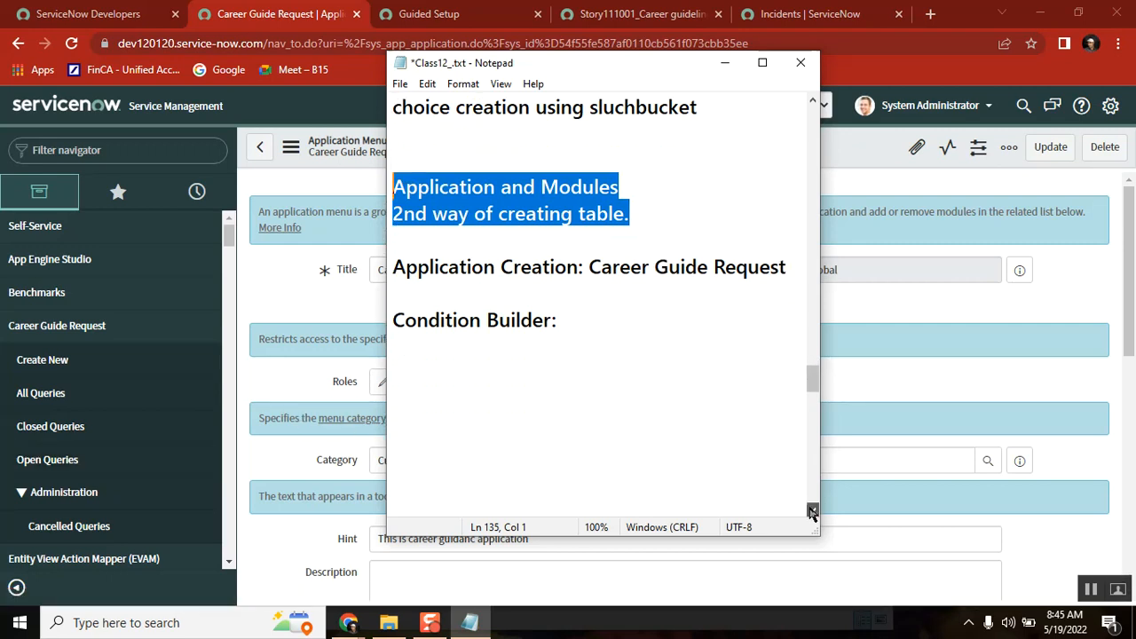
pyautogui.click(599, 313)
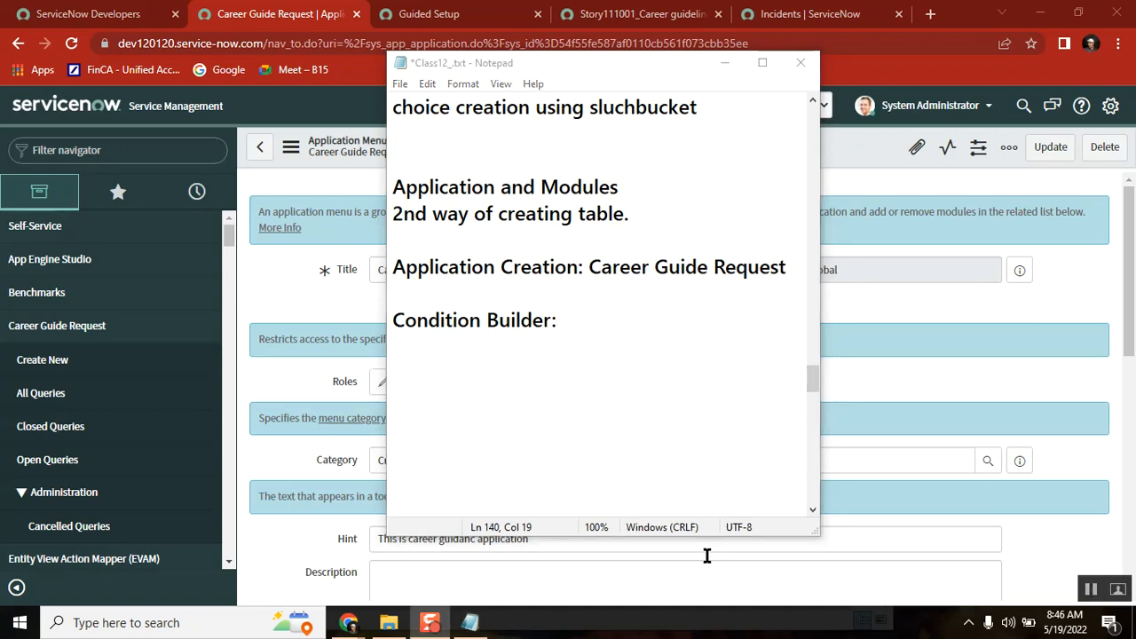
pyautogui.click(597, 329)
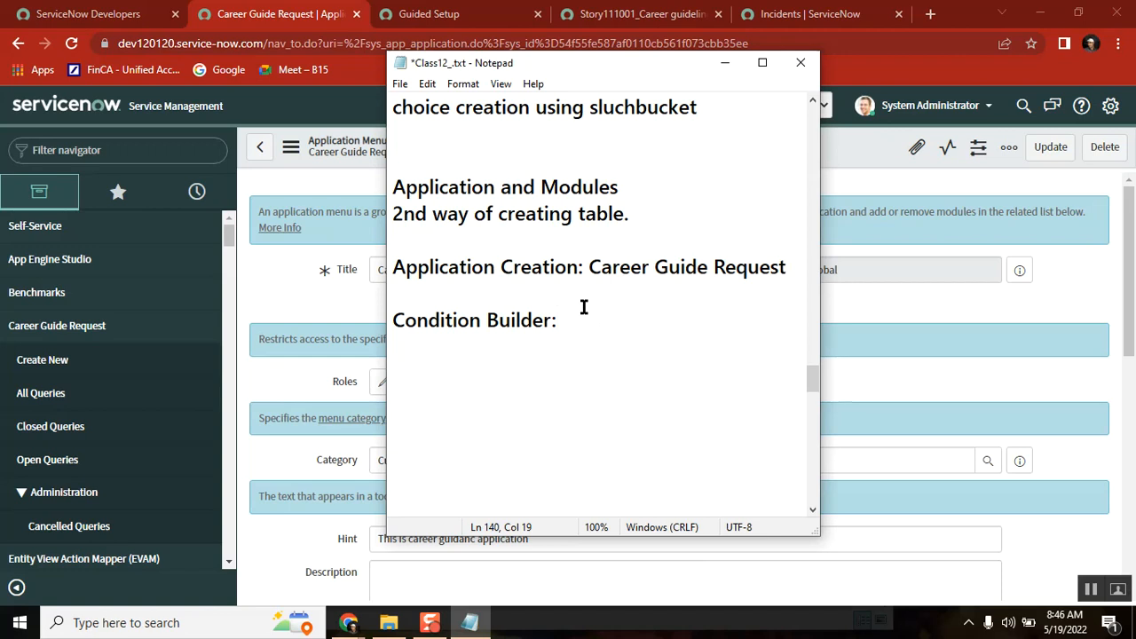
pyautogui.click(470, 267)
pyautogui.moveTo(440, 185); pyautogui.dragTo(568, 186)
pyautogui.doubleClick(567, 185)
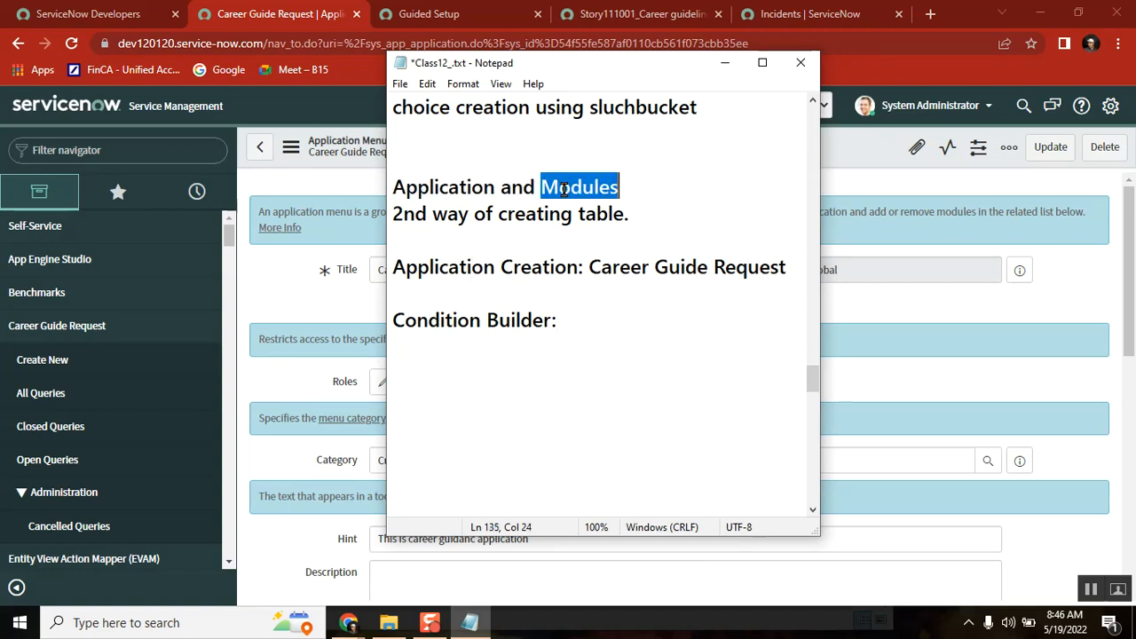
# - Move the line "2nd way of creating table." from under Application and Modules to below "Condition Builder:", leaving a blank line between
pyautogui.doubleClick(406, 216)
pyautogui.click(645, 220)
pyautogui.moveTo(646, 219); pyautogui.dragTo(397, 216)
pyautogui.hotkey('ctrl', 'c')
pyautogui.press('BackSpace')
pyautogui.click(644, 186)
pyautogui.press('Delete')
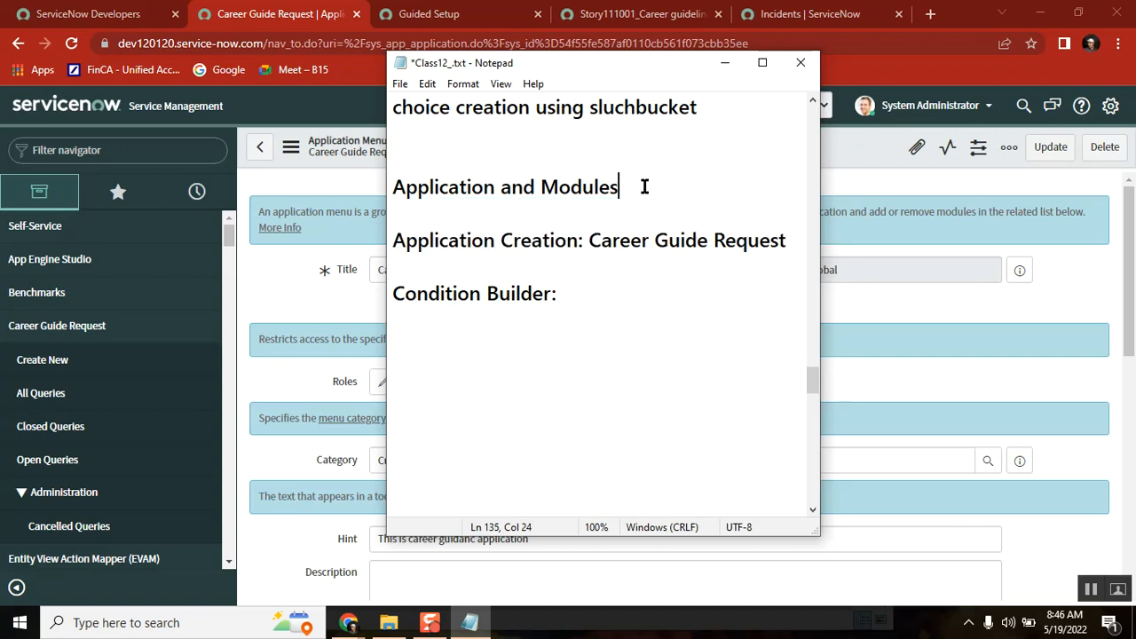
pyautogui.click(590, 303)
pyautogui.press('Return')
pyautogui.press('Return')
pyautogui.hotkey('ctrl', 'v')
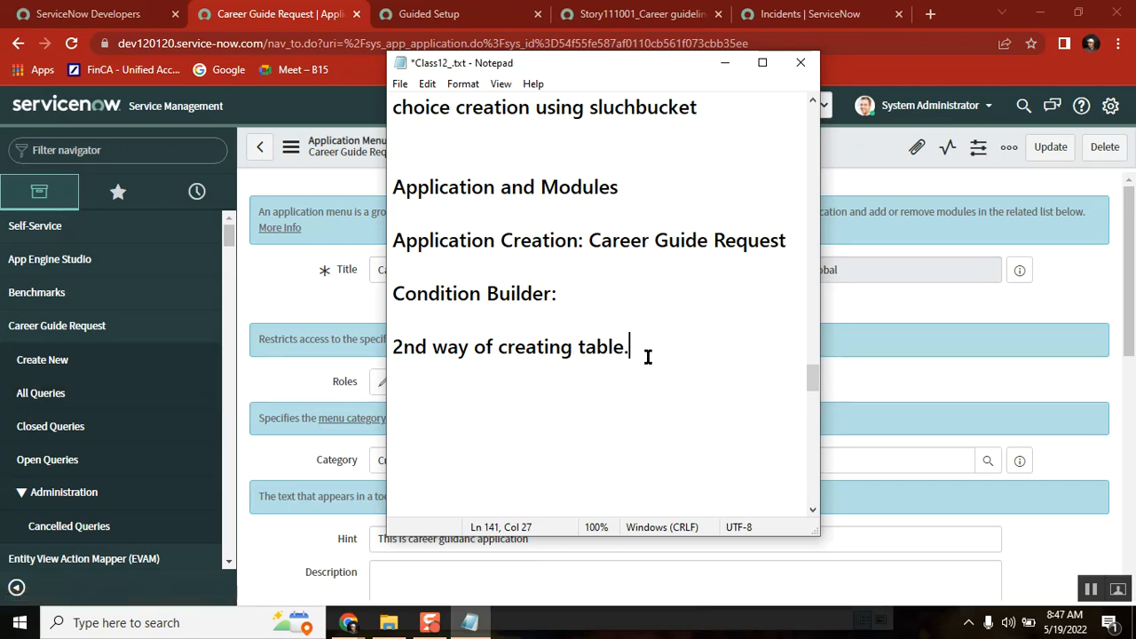
# - Highlight the "2nd way of creating table." line at the end of the notes
pyautogui.keyDown('shift'); pyautogui.click(397, 347); pyautogui.keyUp('shift')
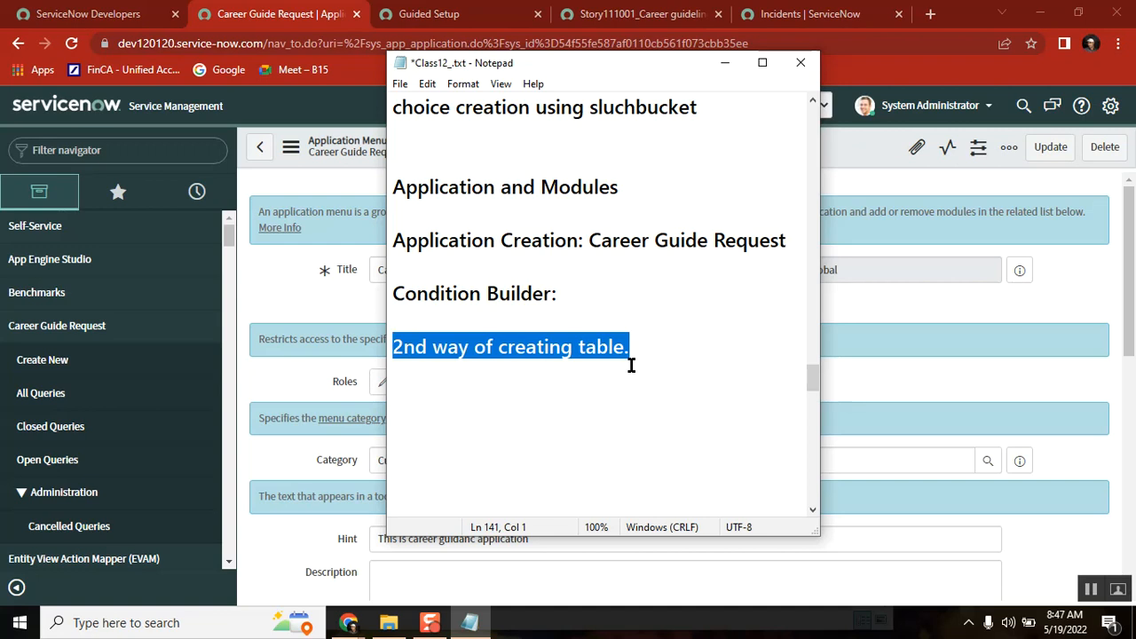
pyautogui.click(674, 349)
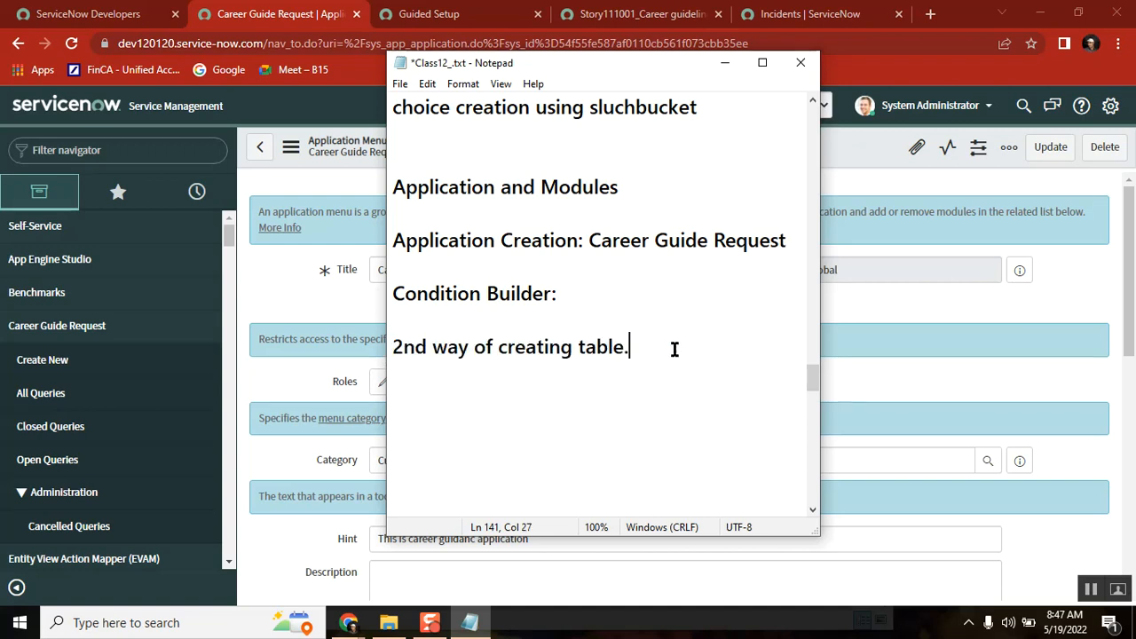
pyautogui.click(392, 347)
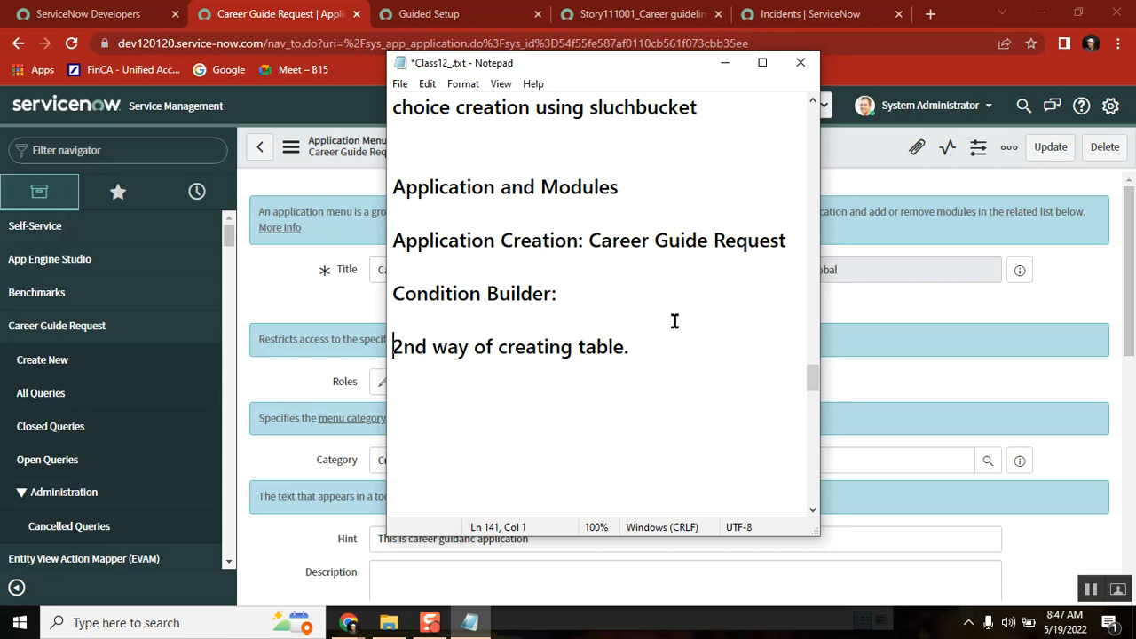
pyautogui.click(571, 286)
pyautogui.keyDown('shift'); pyautogui.click(646, 344); pyautogui.keyUp('shift')
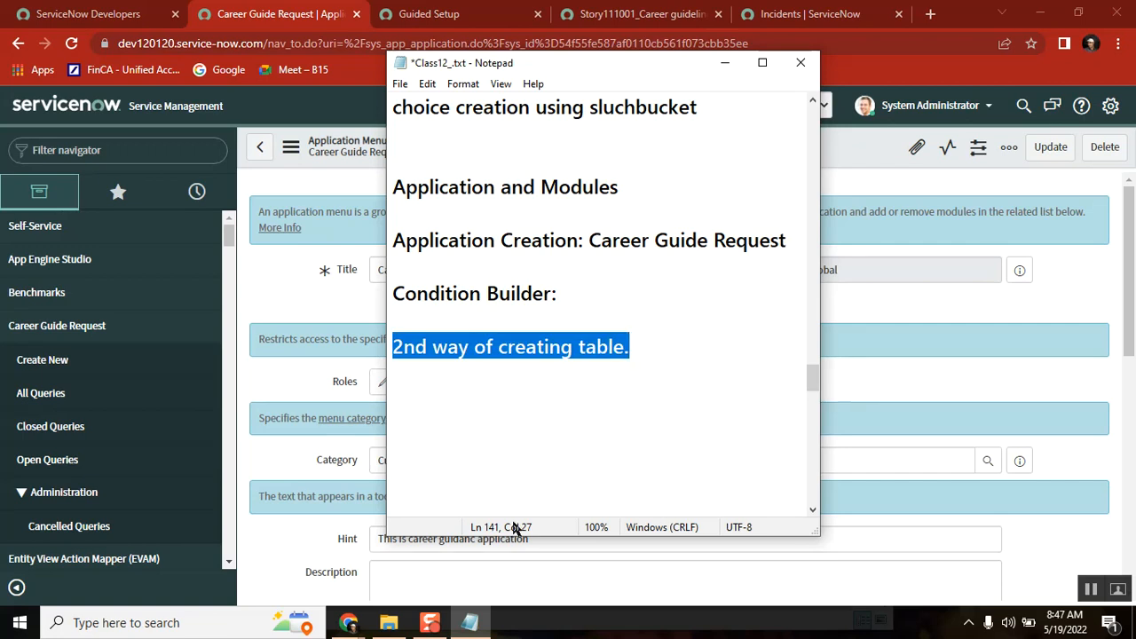
# - Switch to File Explorer, open the Vds folder in Batch16_Morning, and look over the Class1 to Class11 recordings alongside the notes
pyautogui.click(388, 623)
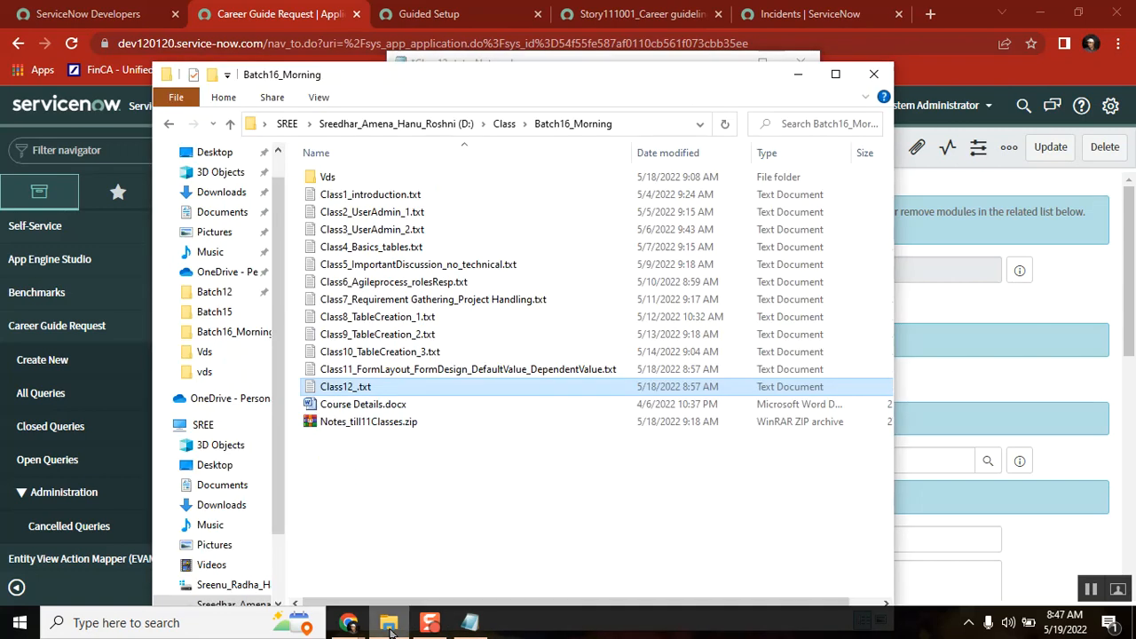
pyautogui.doubleClick(328, 181)
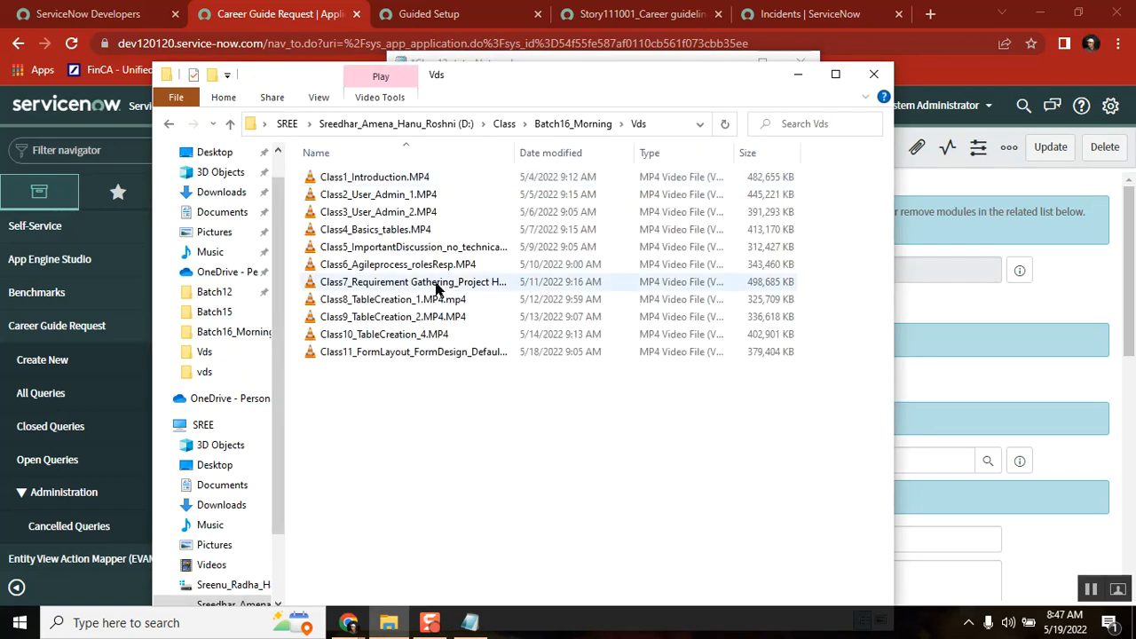
pyautogui.click(411, 180)
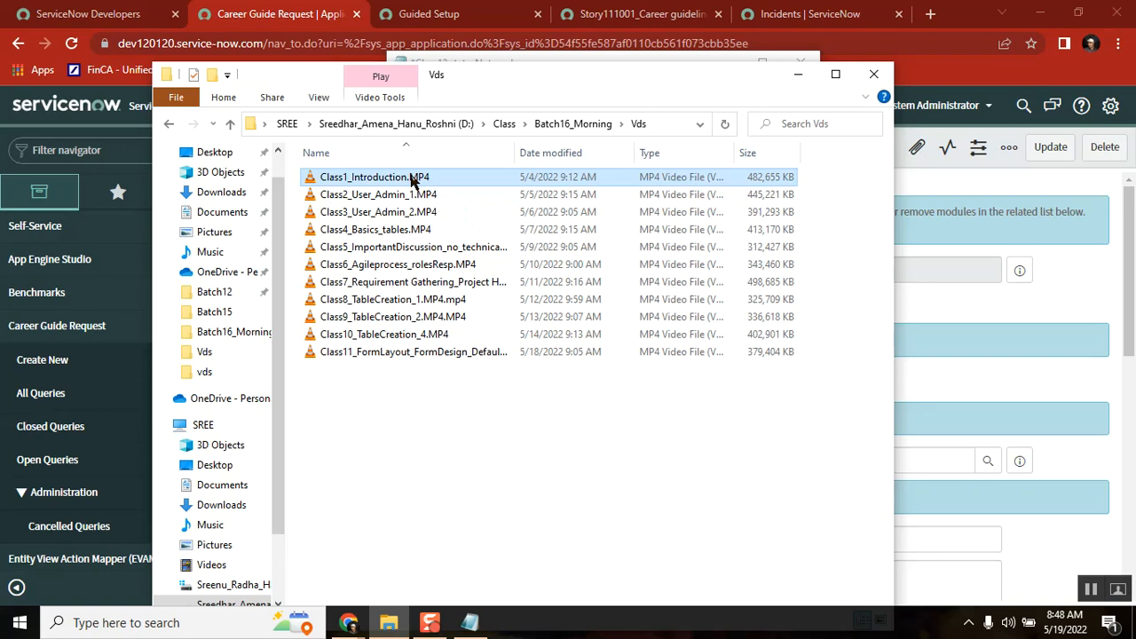
pyautogui.keyDown('shift'); pyautogui.click(404, 356); pyautogui.keyUp('shift')
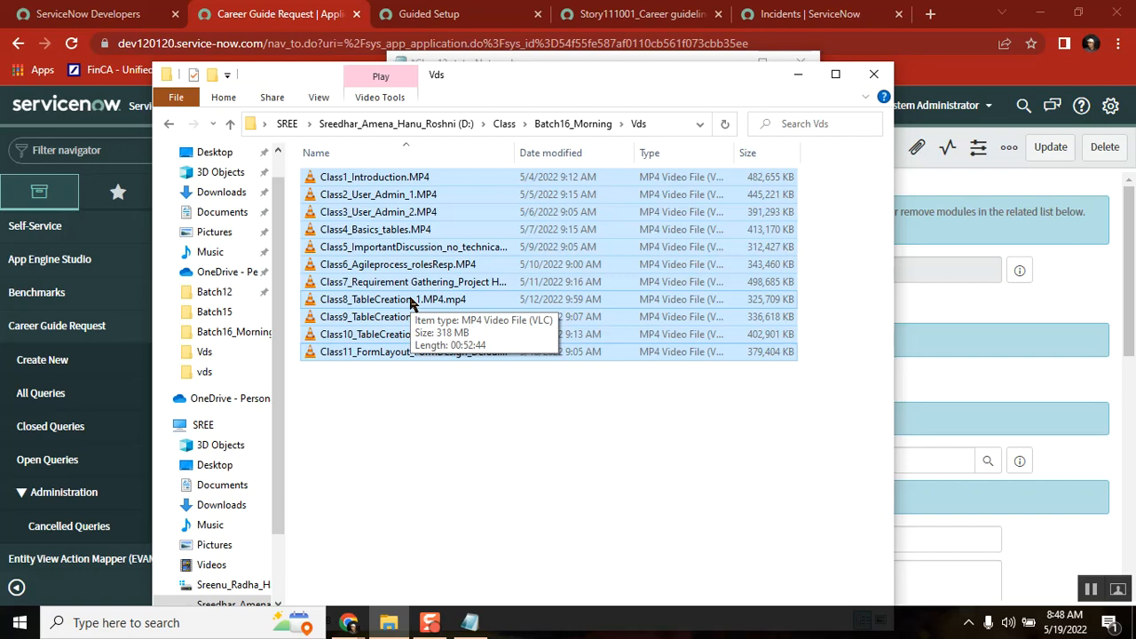
pyautogui.click(470, 623)
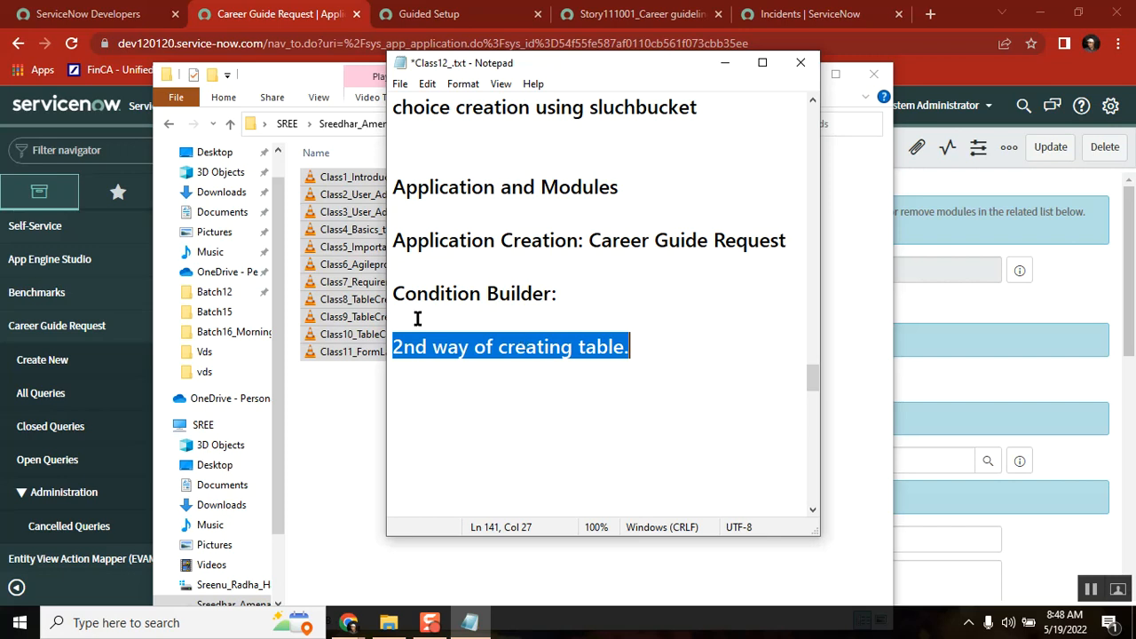
pyautogui.click(349, 389)
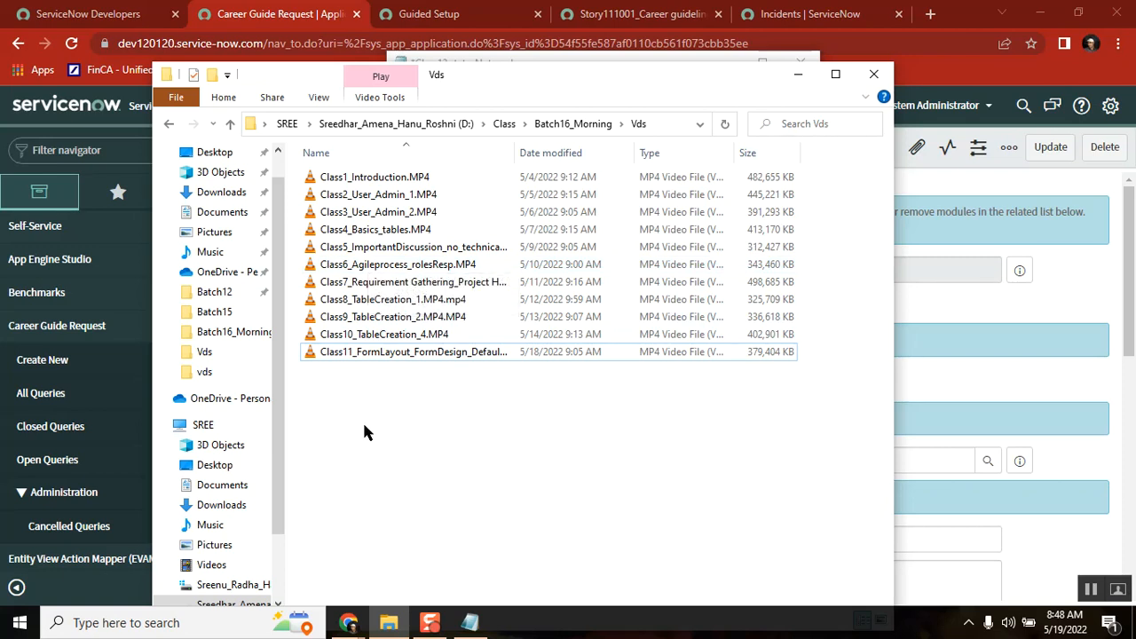
pyautogui.click(398, 178)
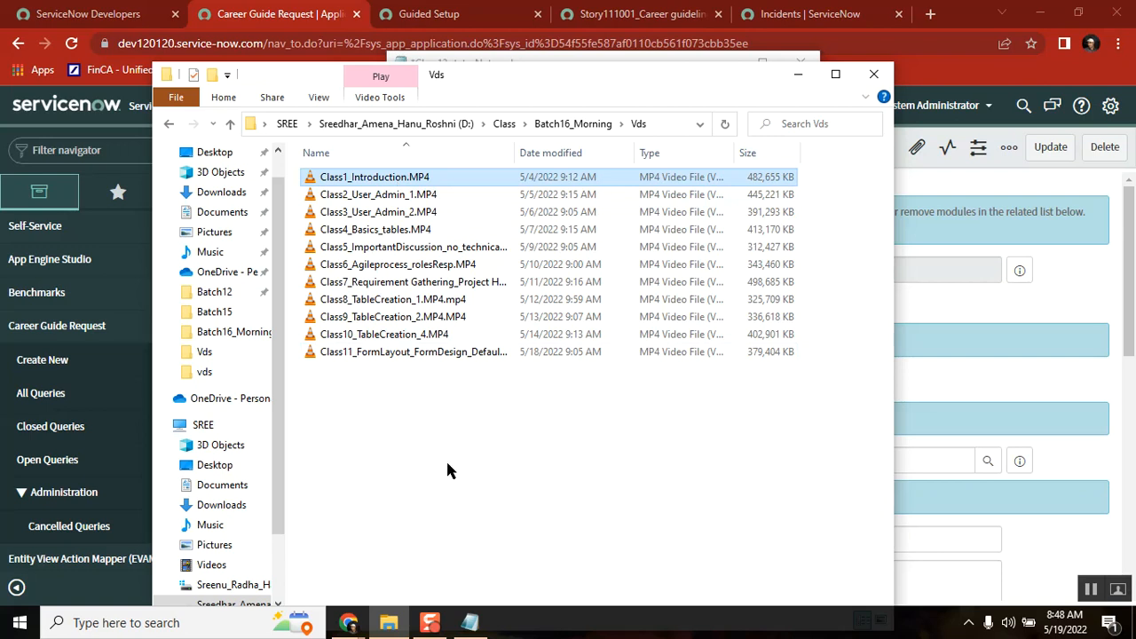
pyautogui.click(469, 623)
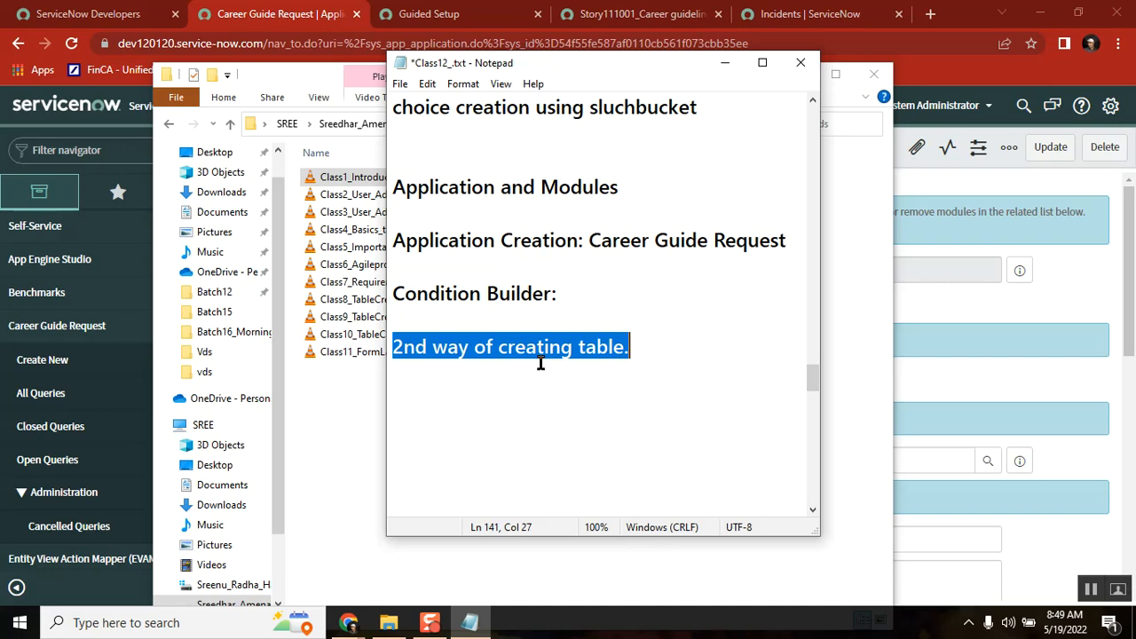
pyautogui.click(340, 374)
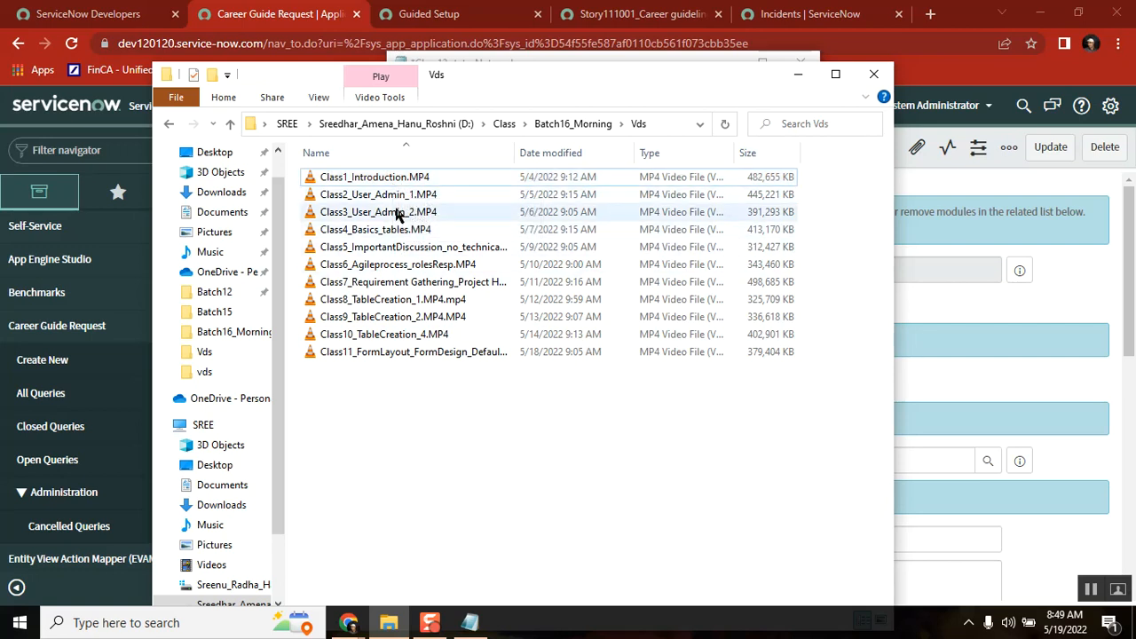
# - Select the Class8_TableCreation_1 recording, then switch to the Class12_.txt notes and look over the Application and Modules section
pyautogui.click(380, 301)
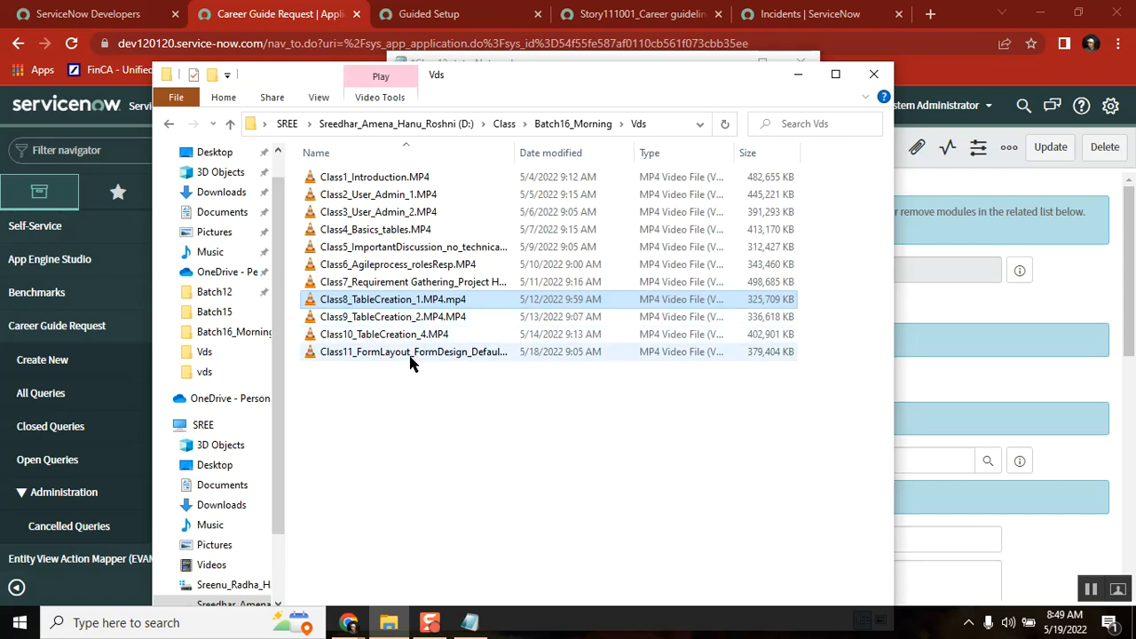
pyautogui.click(122, 149)
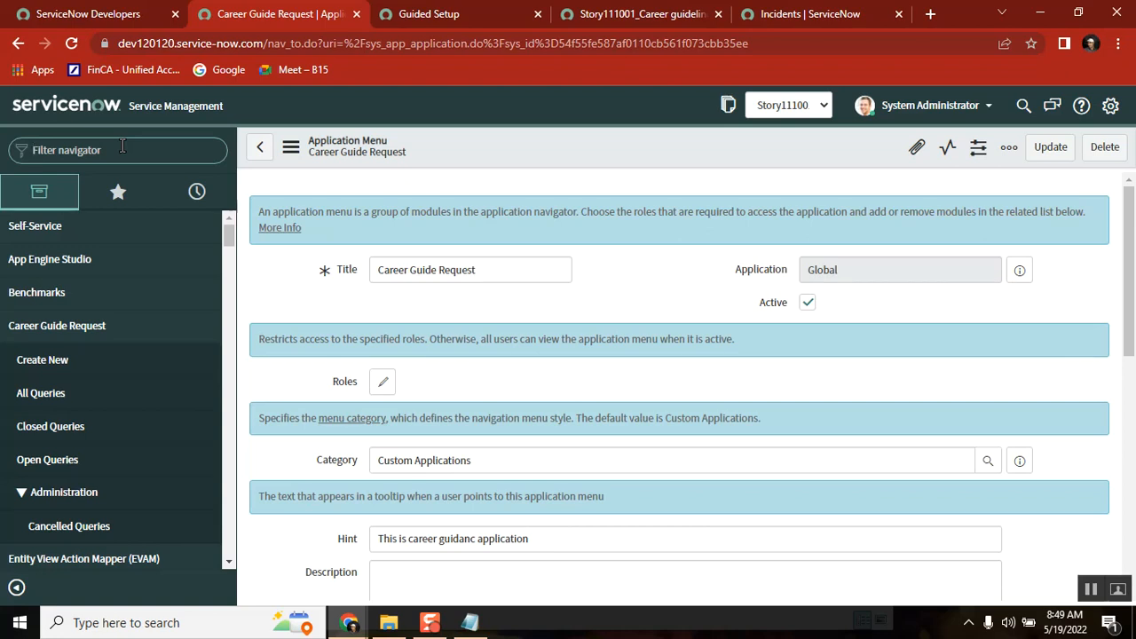
pyautogui.click(470, 622)
pyautogui.click(522, 273)
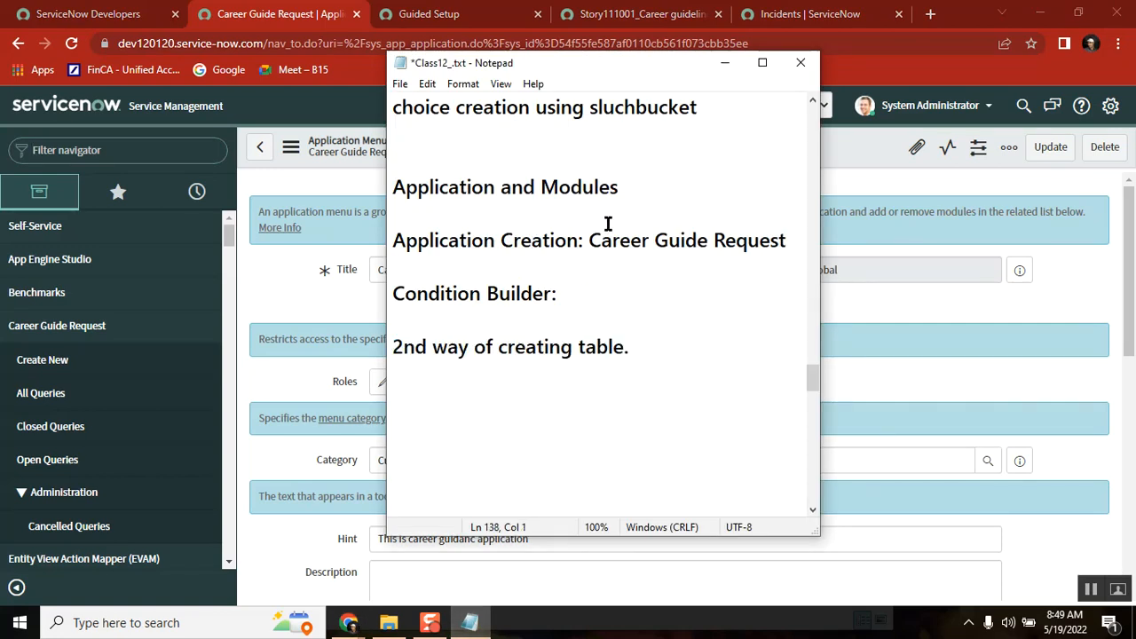
pyautogui.click(511, 190)
# - Switch to the browser, open the dictionary entries list with sys_dictionary.LIST, and highlight its total record count
pyautogui.click(150, 145)
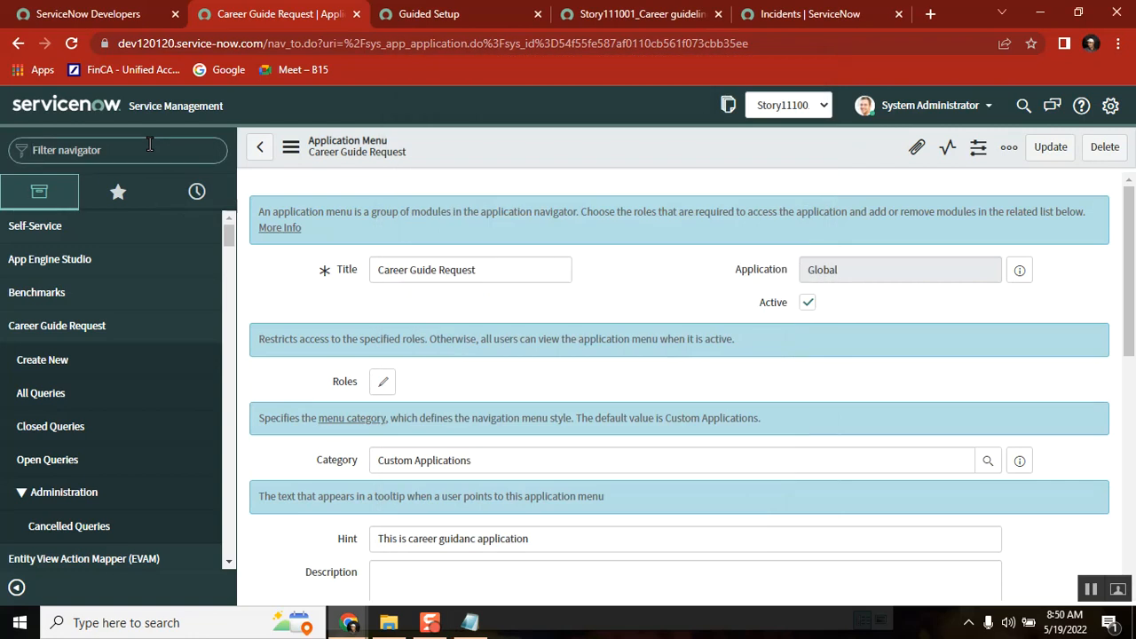
pyautogui.write('sys')
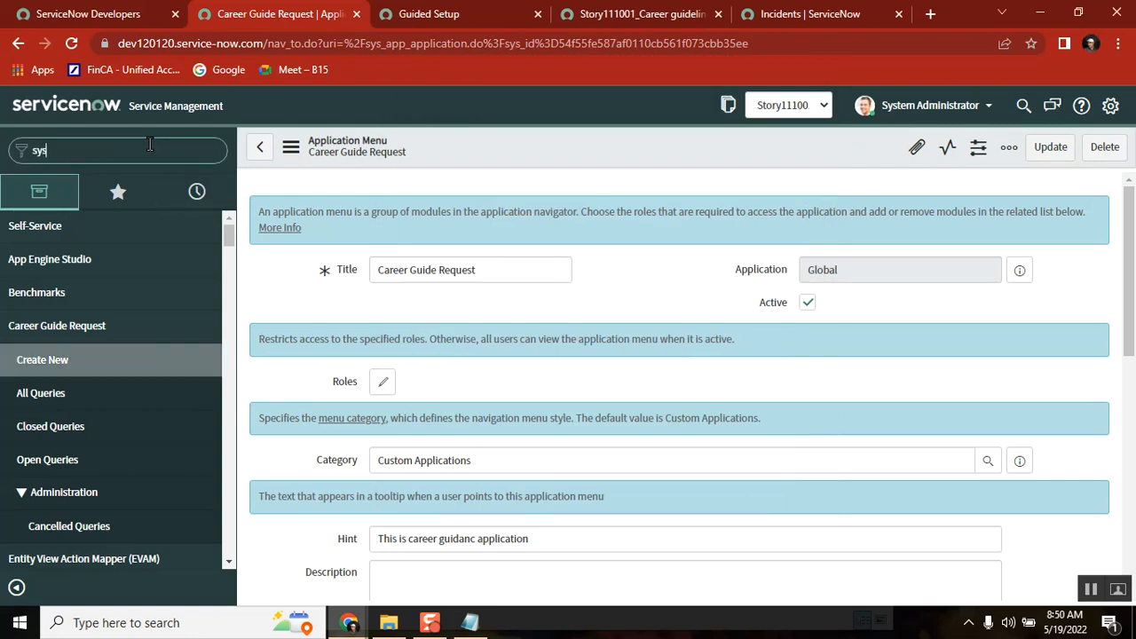
pyautogui.write('_dictiona')
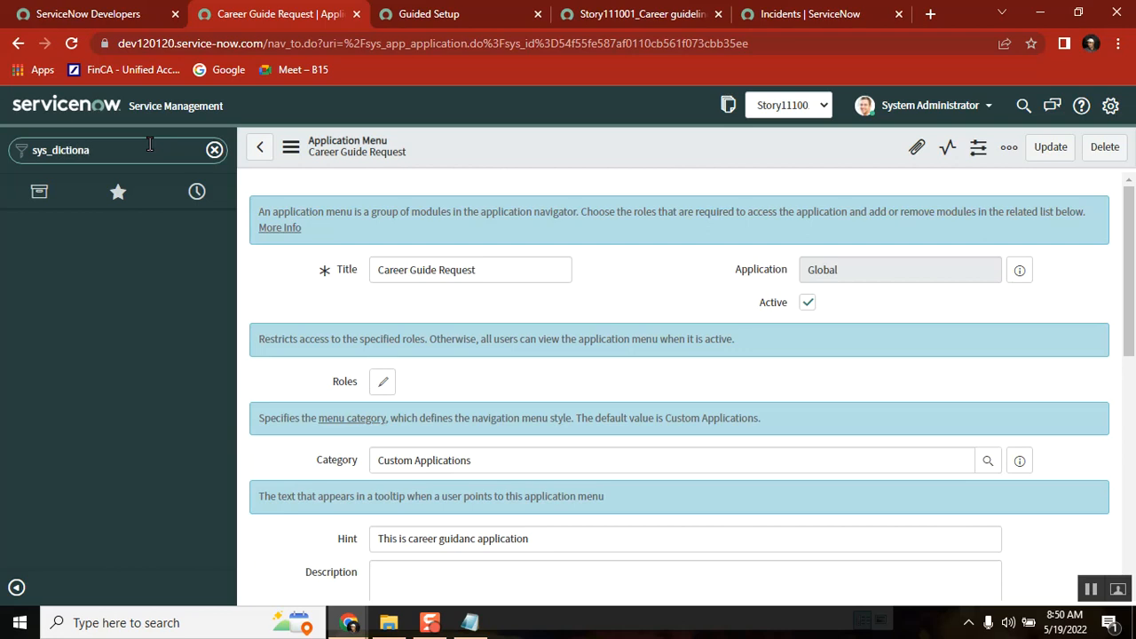
pyautogui.write('ry.LIST')
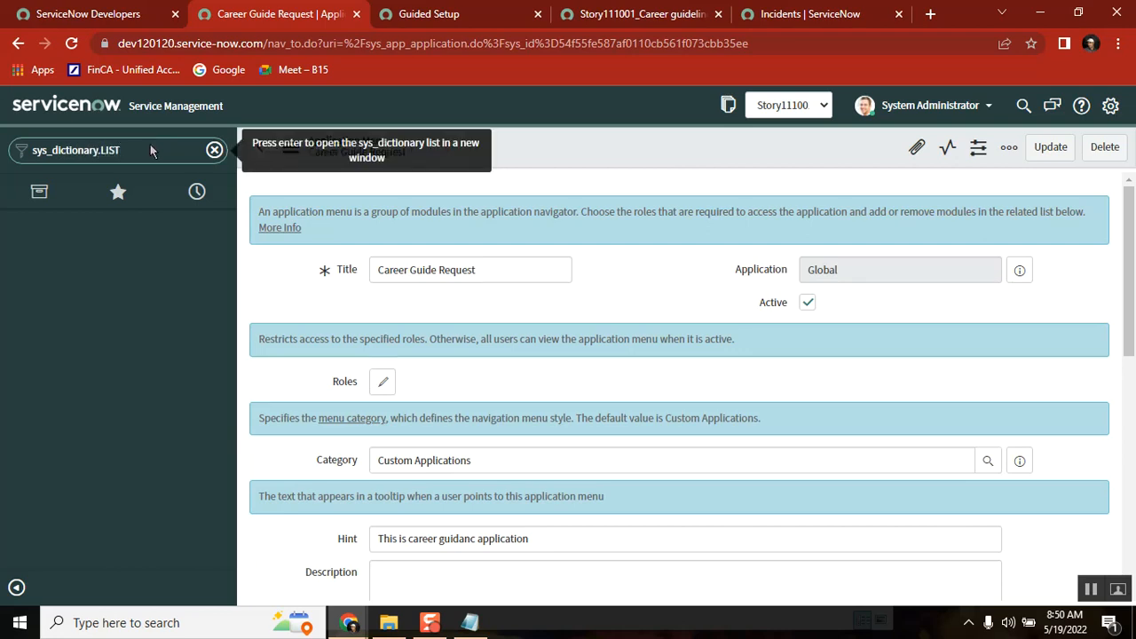
pyautogui.press('Return')
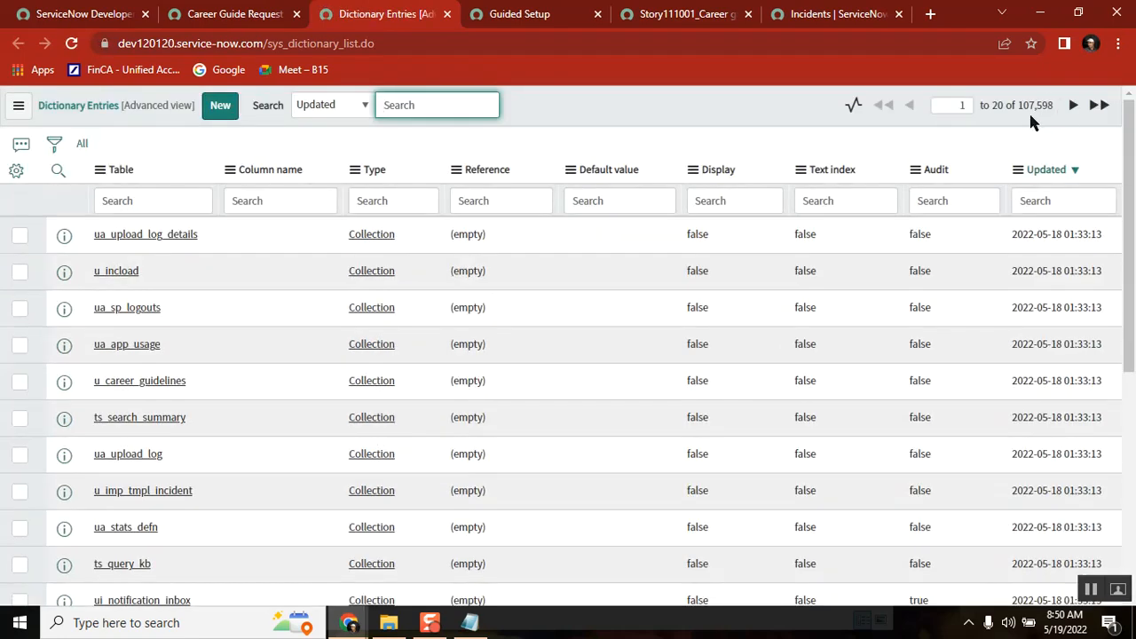
pyautogui.doubleClick(1026, 108)
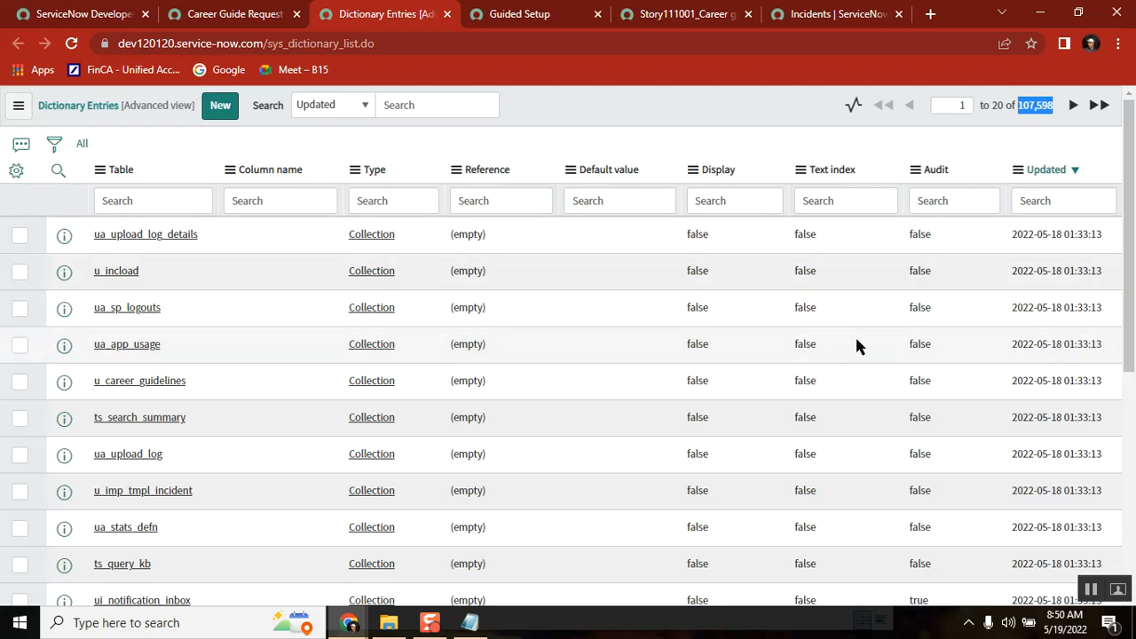
# - Filter out dictionary entries of type Collection and browse the first three pages of the list before closing it
pyautogui.rightClick(374, 239)
pyautogui.click(422, 275)
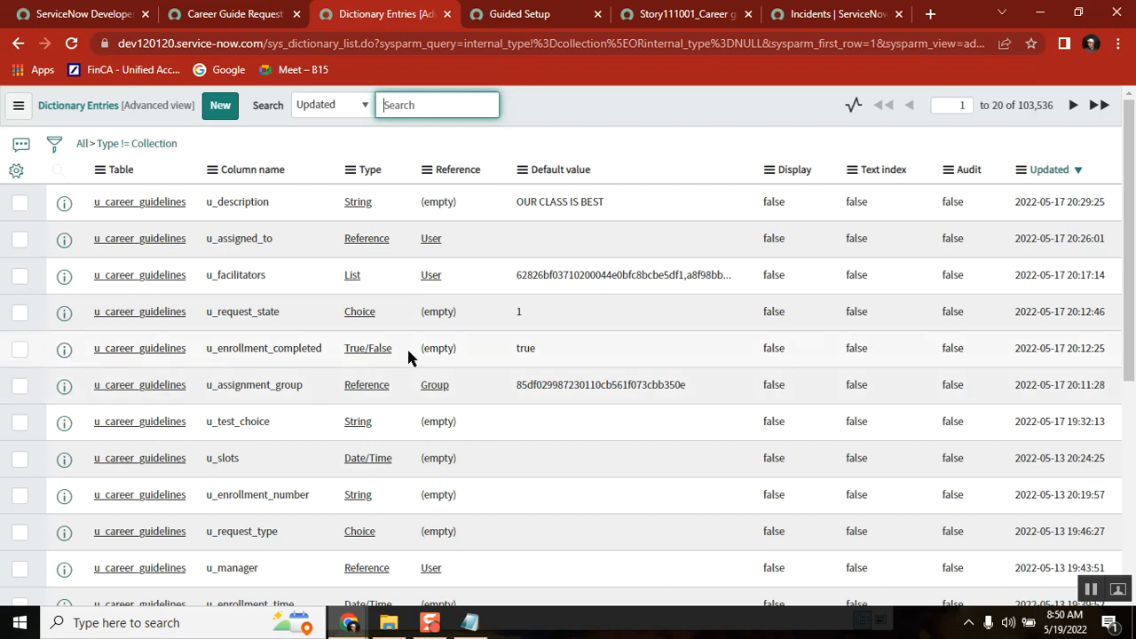
pyautogui.moveTo(1135, 192); pyautogui.dragTo(1135, 410)
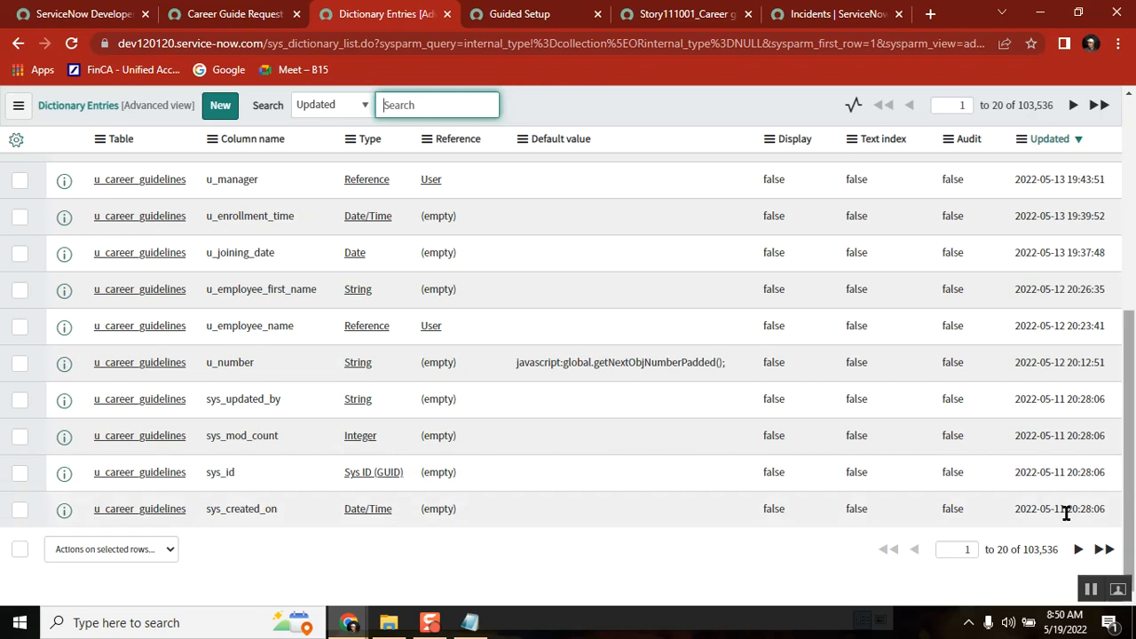
pyautogui.click(1078, 550)
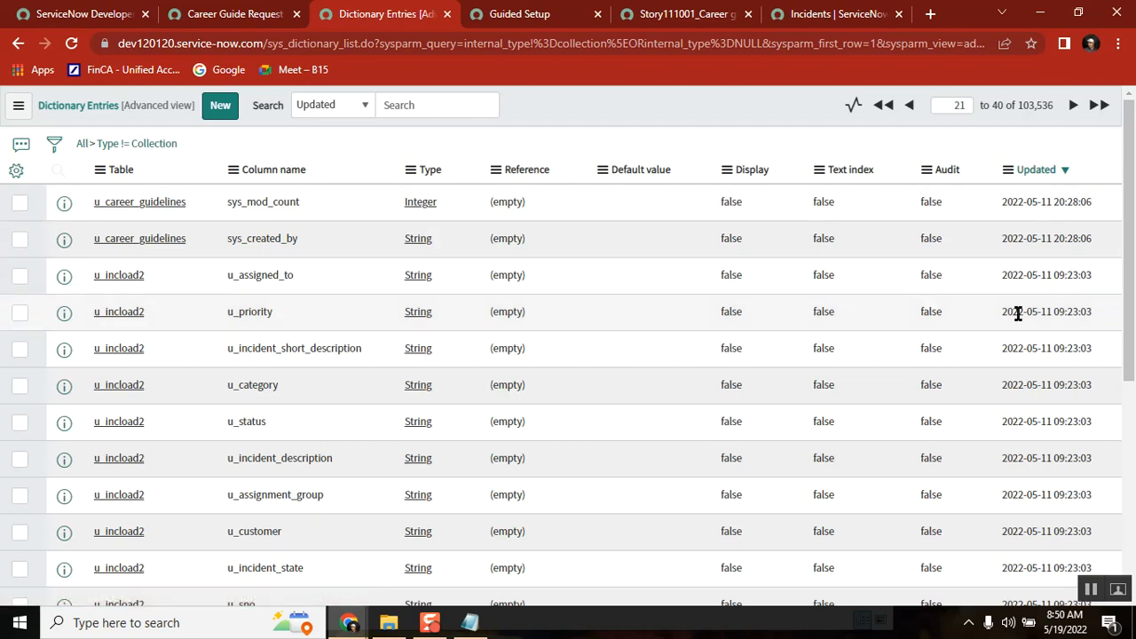
pyautogui.moveTo(1132, 229); pyautogui.dragTo(1135, 474)
pyautogui.click(1078, 551)
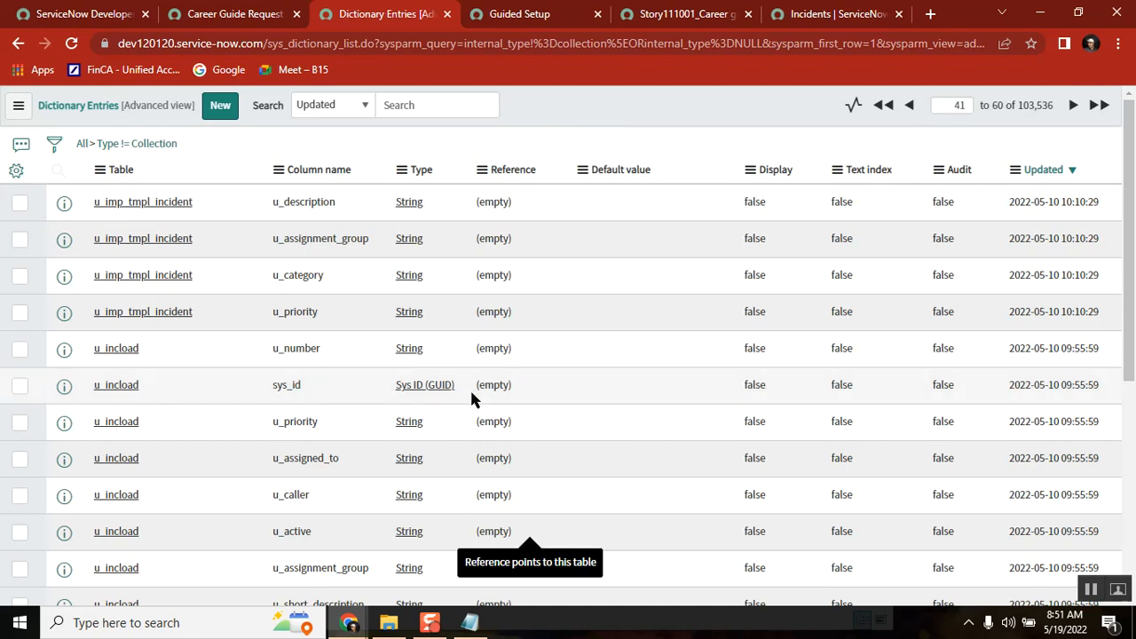
pyautogui.click(447, 14)
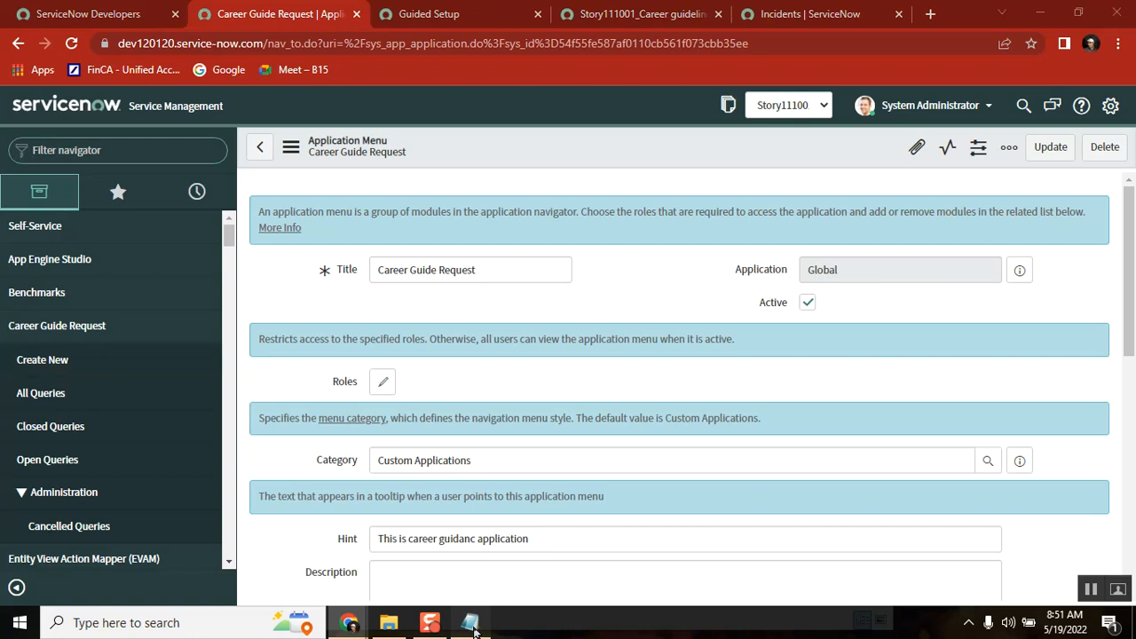
# - Switch to the Class12_.txt notes and remove the blank line between "Condition Builder:" and "2nd way of creating table."
pyautogui.click(471, 619)
pyautogui.click(594, 284)
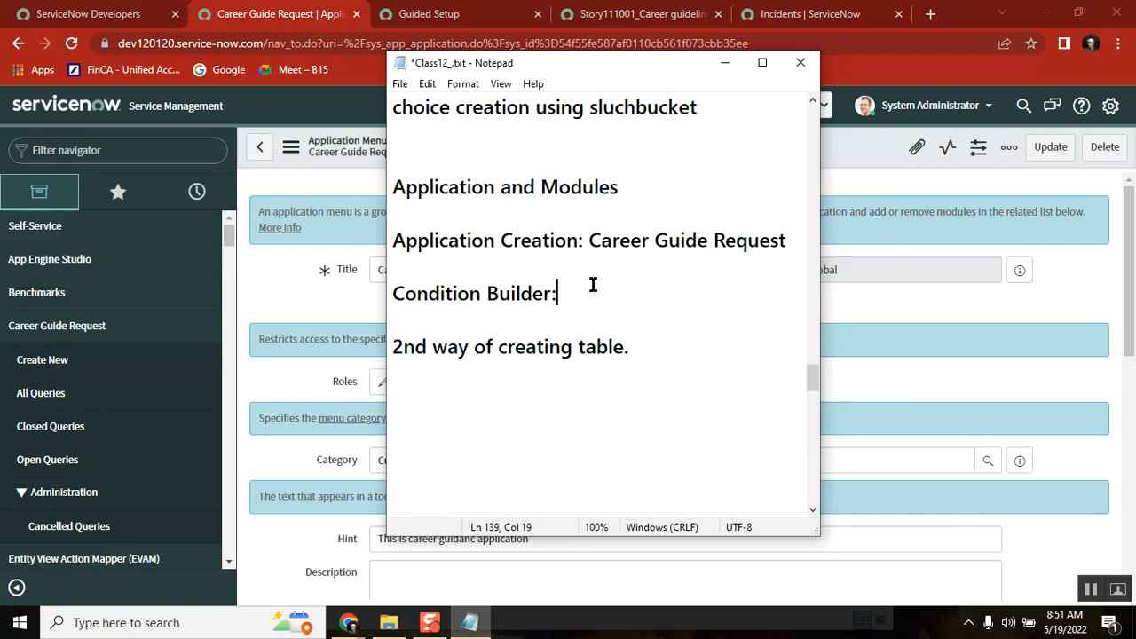
pyautogui.press('Delete')
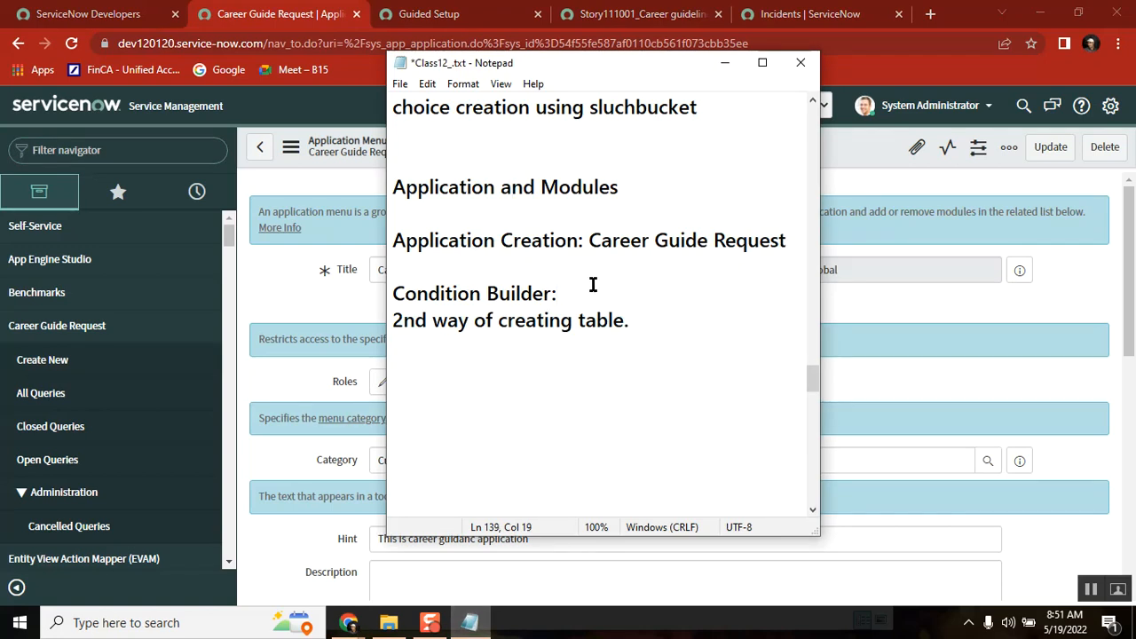
# - Add the heading "INHERITANCE:" below "2nd way of creating table." after a blank line, with a "-" line under it
pyautogui.click(666, 325)
pyautogui.press('Return')
pyautogui.press('Return')
pyautogui.write('INHER')
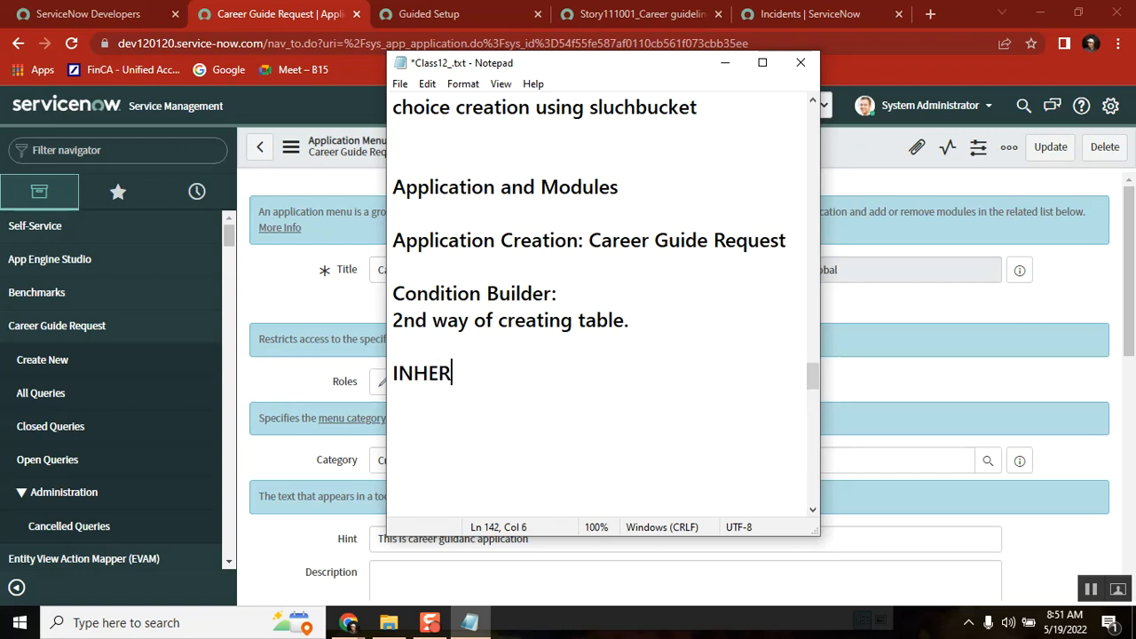
pyautogui.write('ITANCE:')
pyautogui.press('Return')
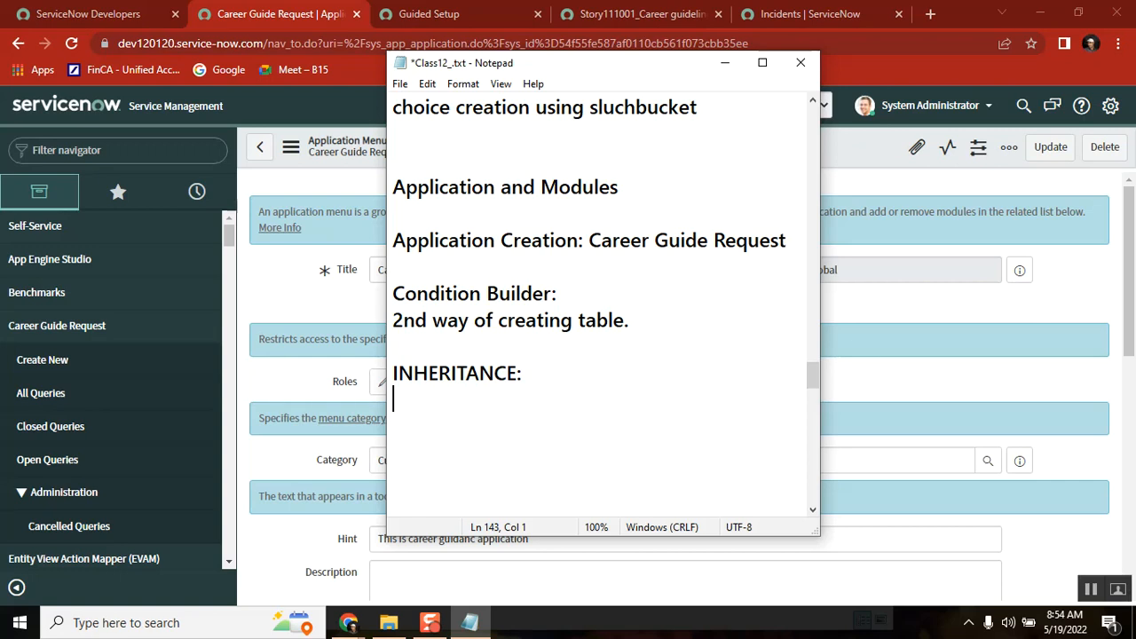
pyautogui.write('-')
pyautogui.press('Return')
# - Add the line "state field - choice" below the dash under the INHERITANCE heading
pyautogui.doubleClick(457, 374)
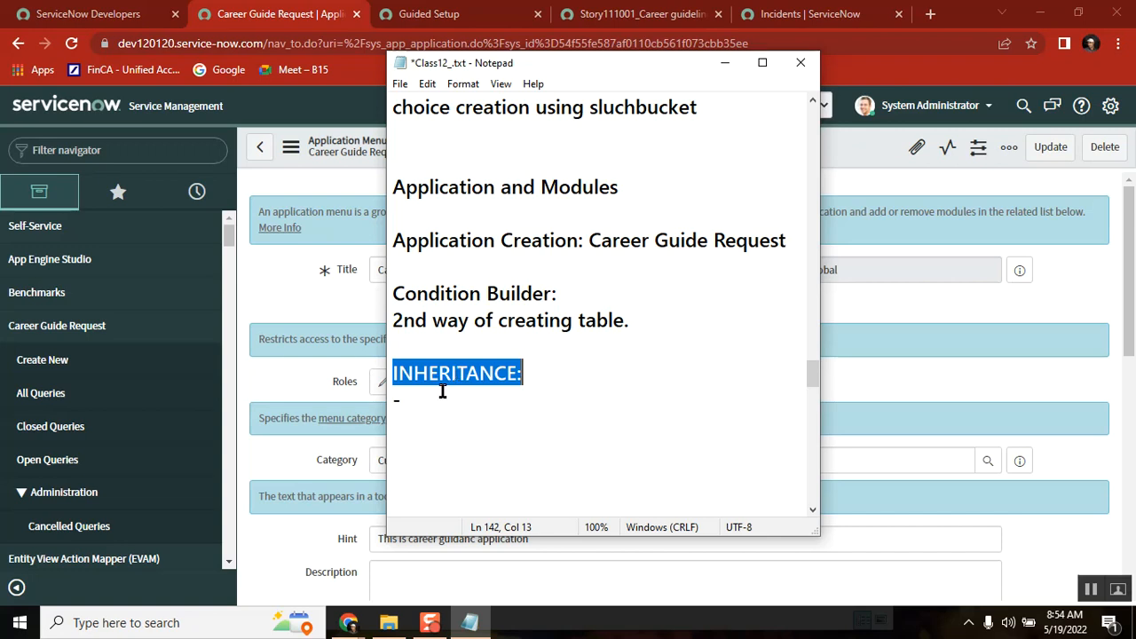
pyautogui.click(429, 399)
pyautogui.press('Return')
pyautogui.write('sta')
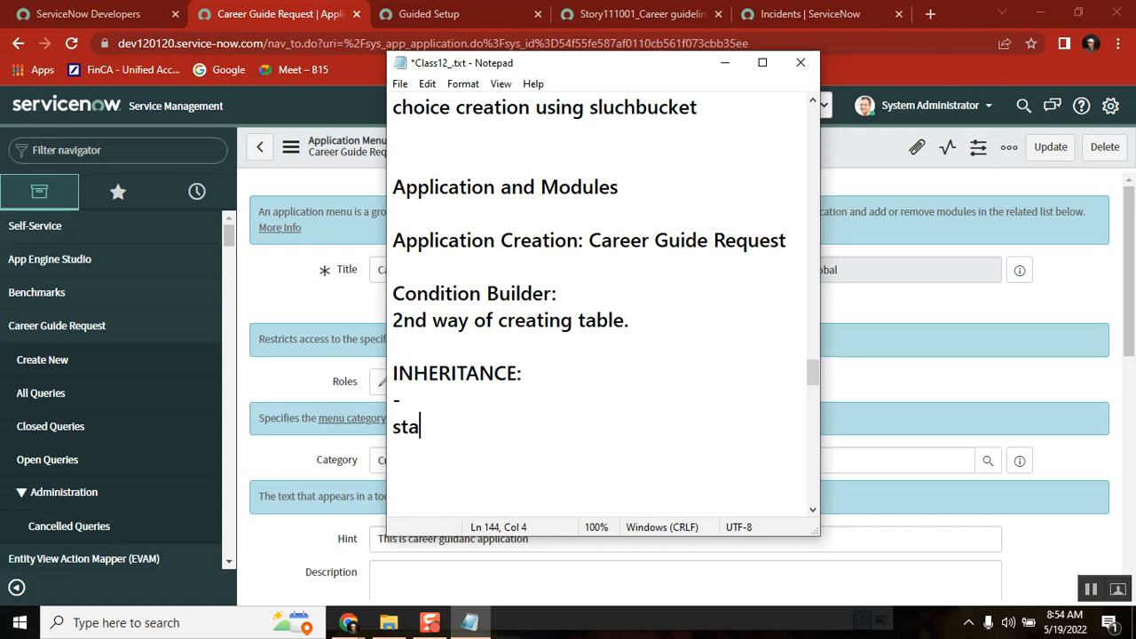
pyautogui.write('te filed')
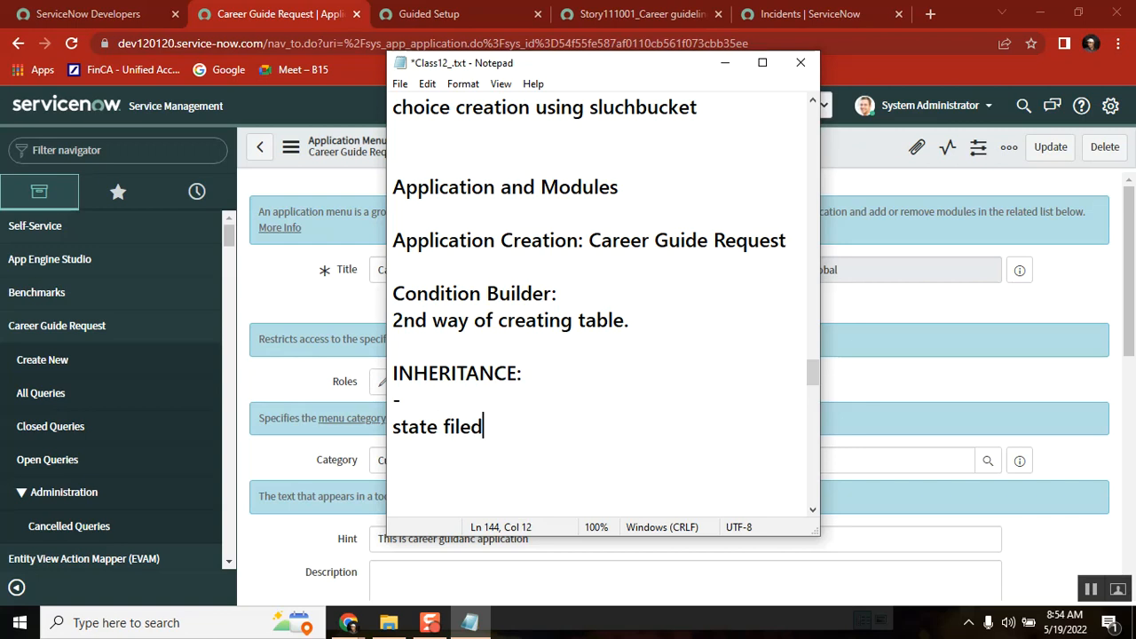
pyautogui.press('BackSpace')
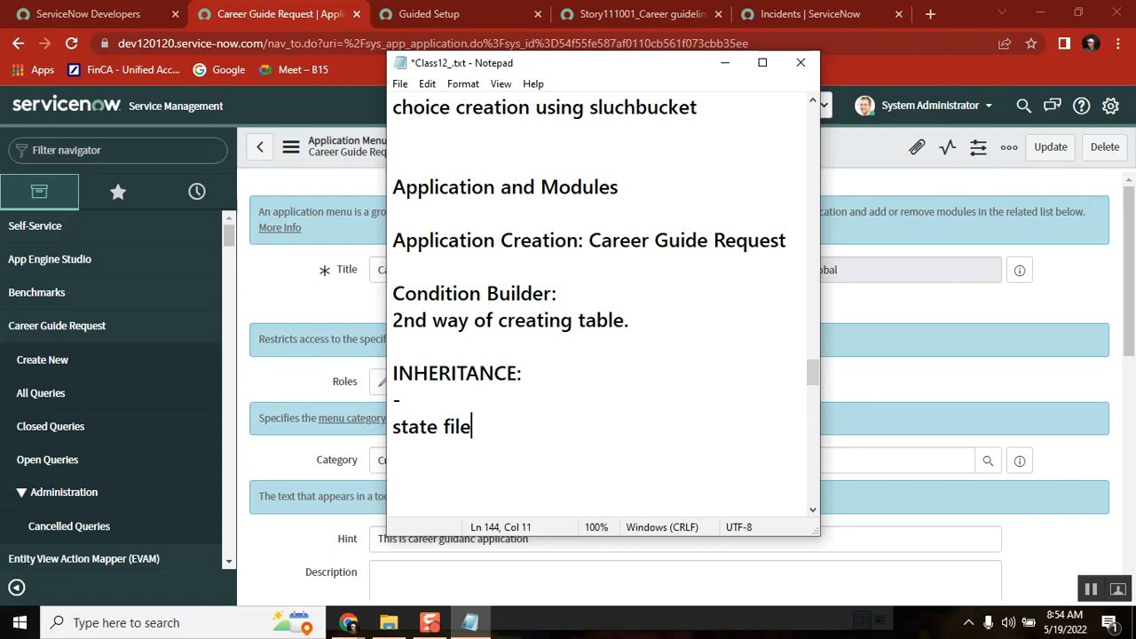
pyautogui.press('BackSpace')
pyautogui.press('BackSpace')
pyautogui.write('eld -')
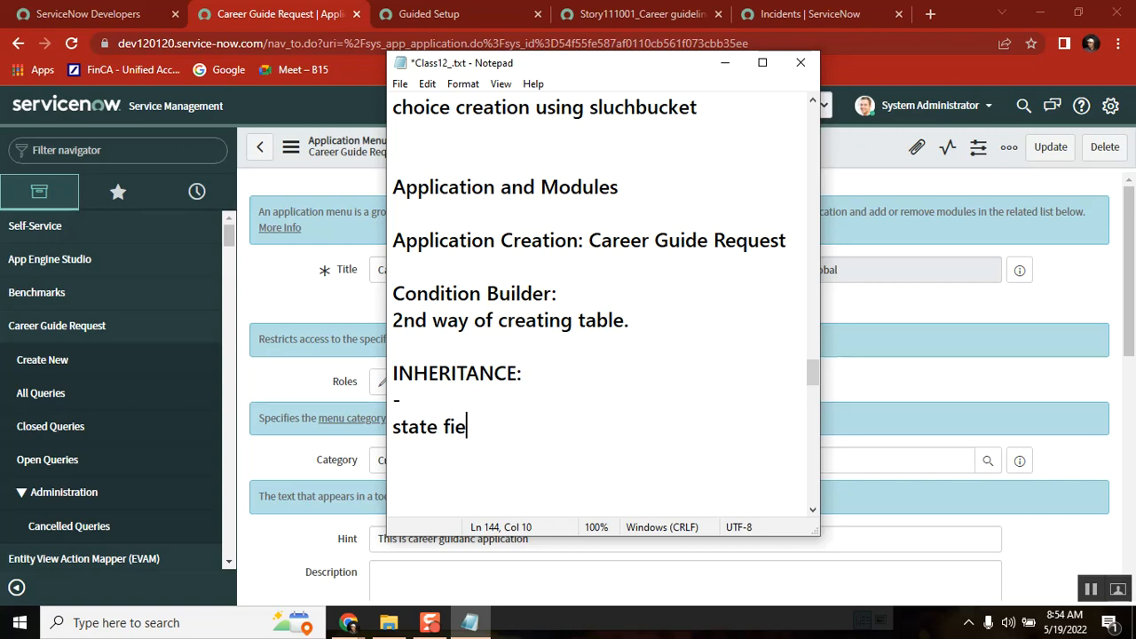
pyautogui.write(' hoice')
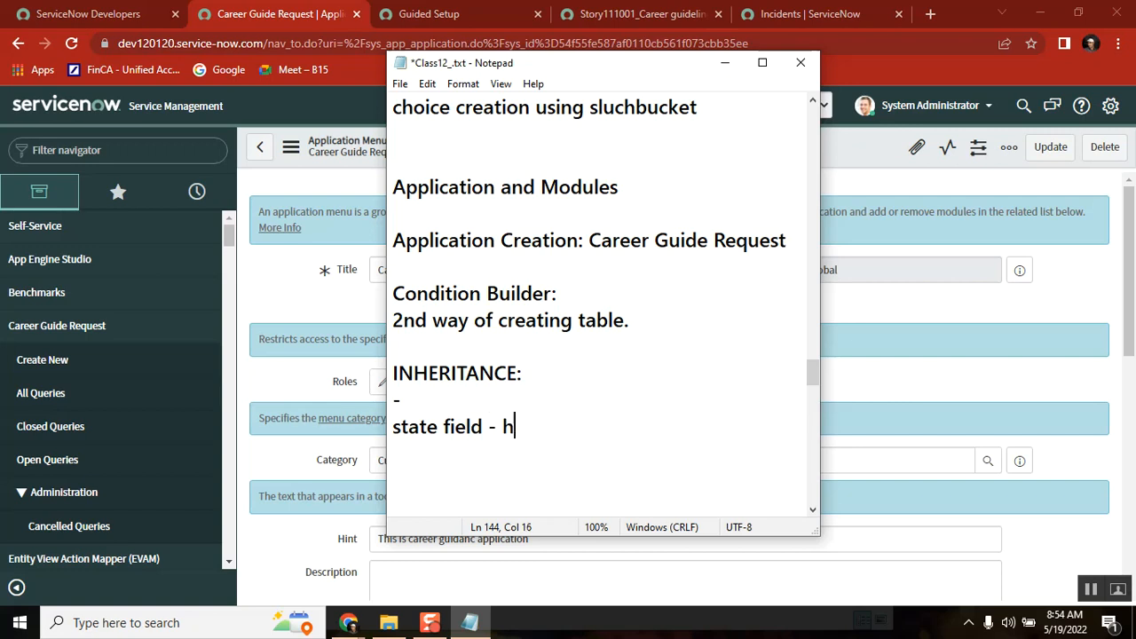
pyautogui.press('BackSpace')
pyautogui.press('BackSpace')
pyautogui.press('BackSpace')
pyautogui.press('BackSpace')
pyautogui.press('BackSpace')
pyautogui.write('choice')
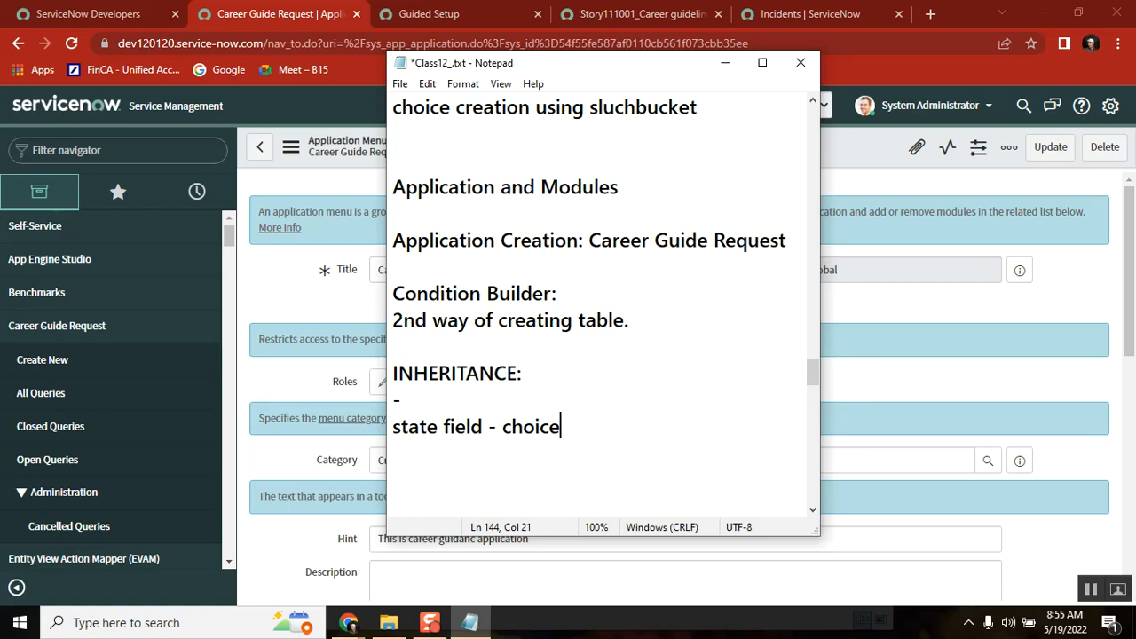
# - Switch to the browser, open the Career Guide Request Create New form in a separate tab, and view the Request State choices
pyautogui.click(627, 19)
pyautogui.click(627, 16)
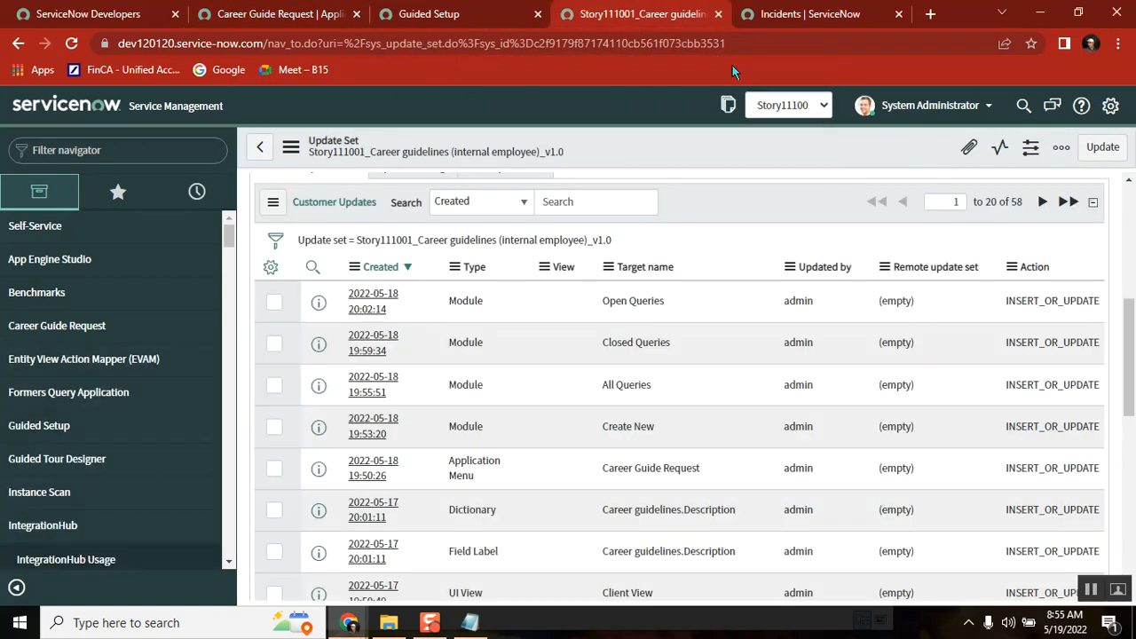
pyautogui.click(296, 18)
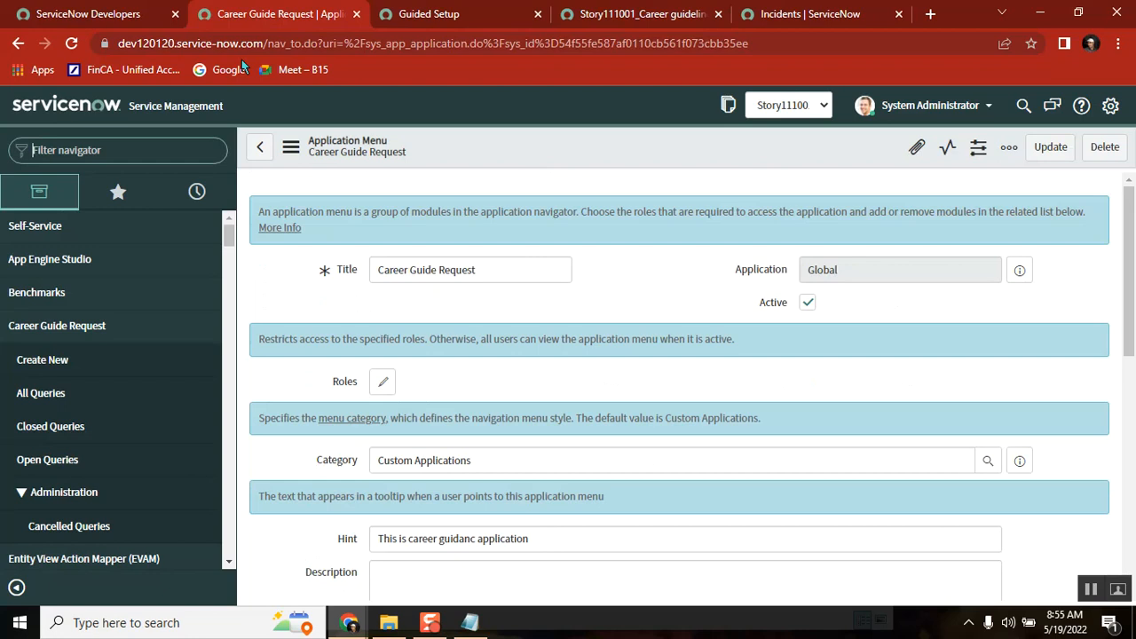
pyautogui.middleClick(61, 362)
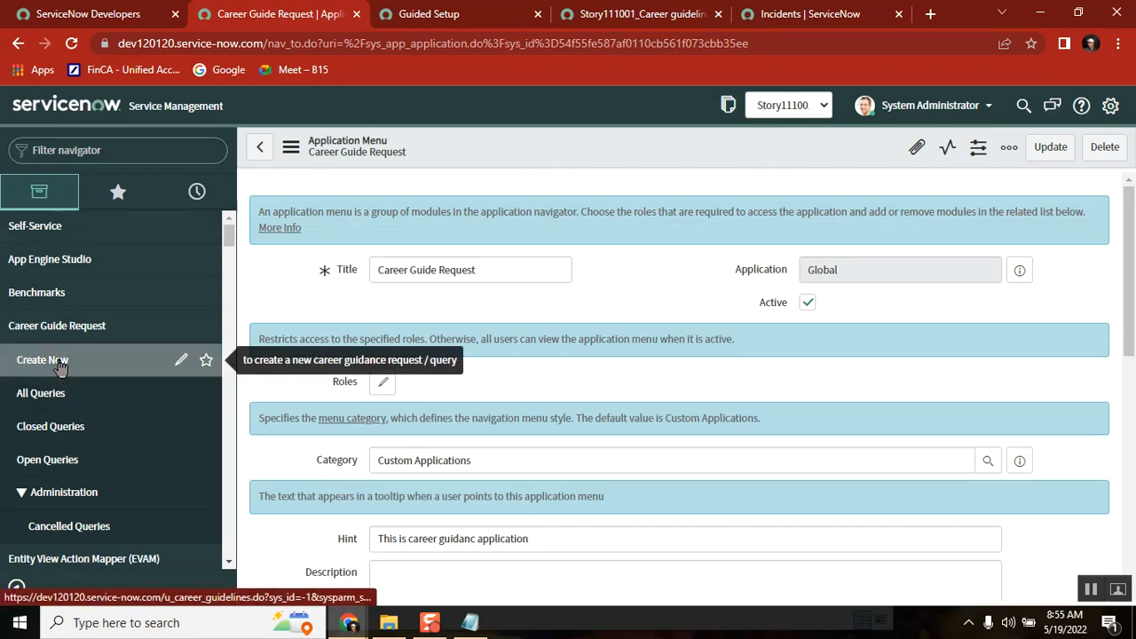
pyautogui.click(404, 15)
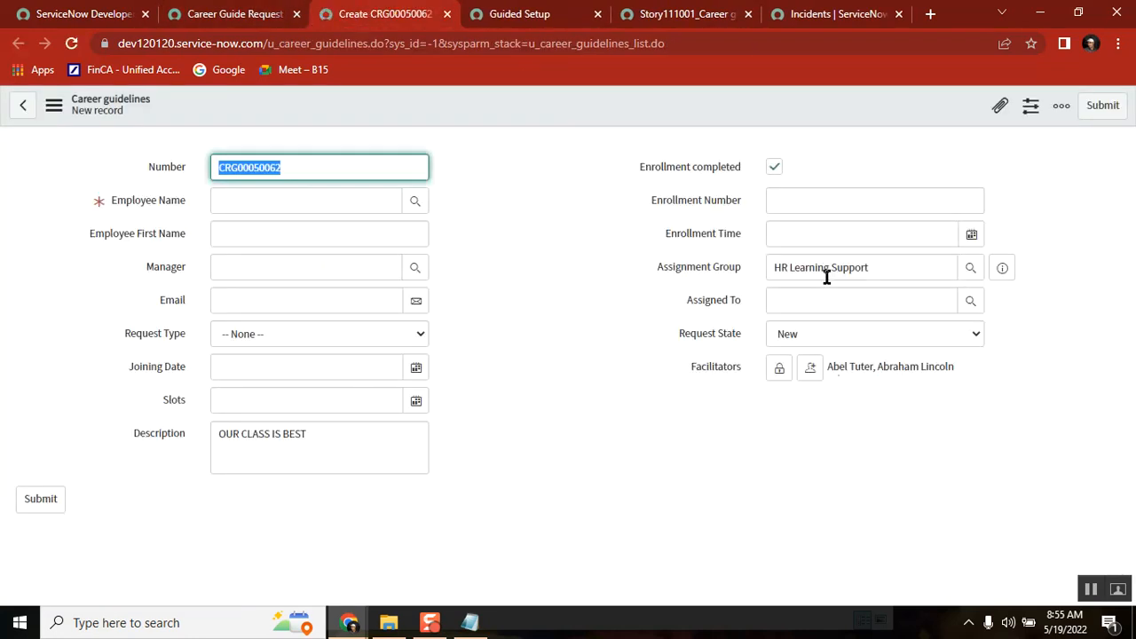
pyautogui.click(814, 332)
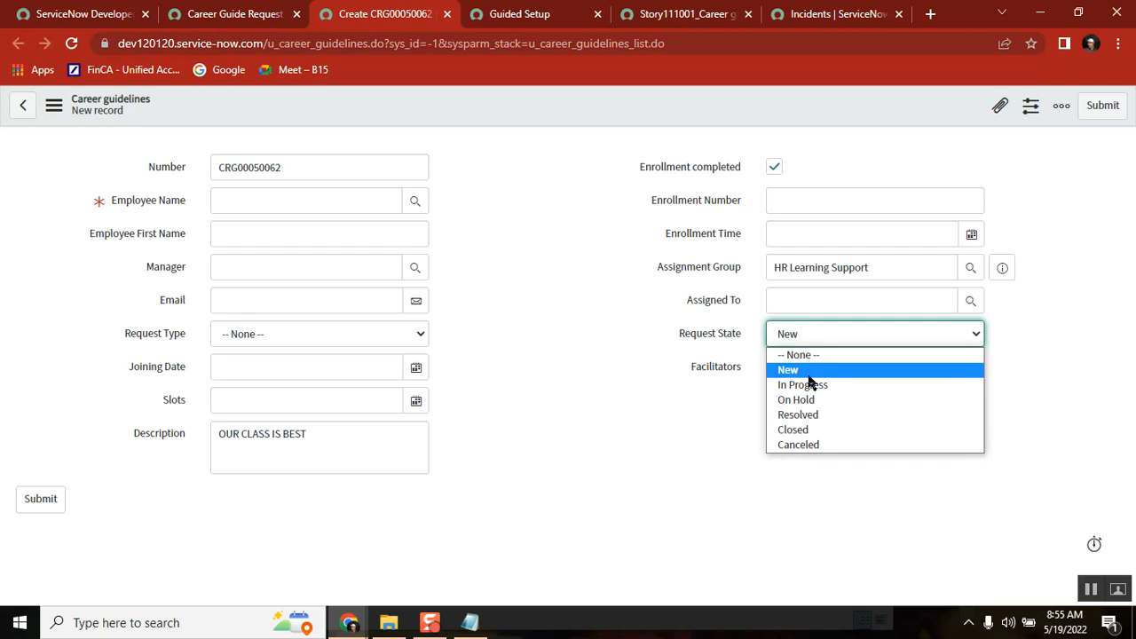
pyautogui.click(706, 342)
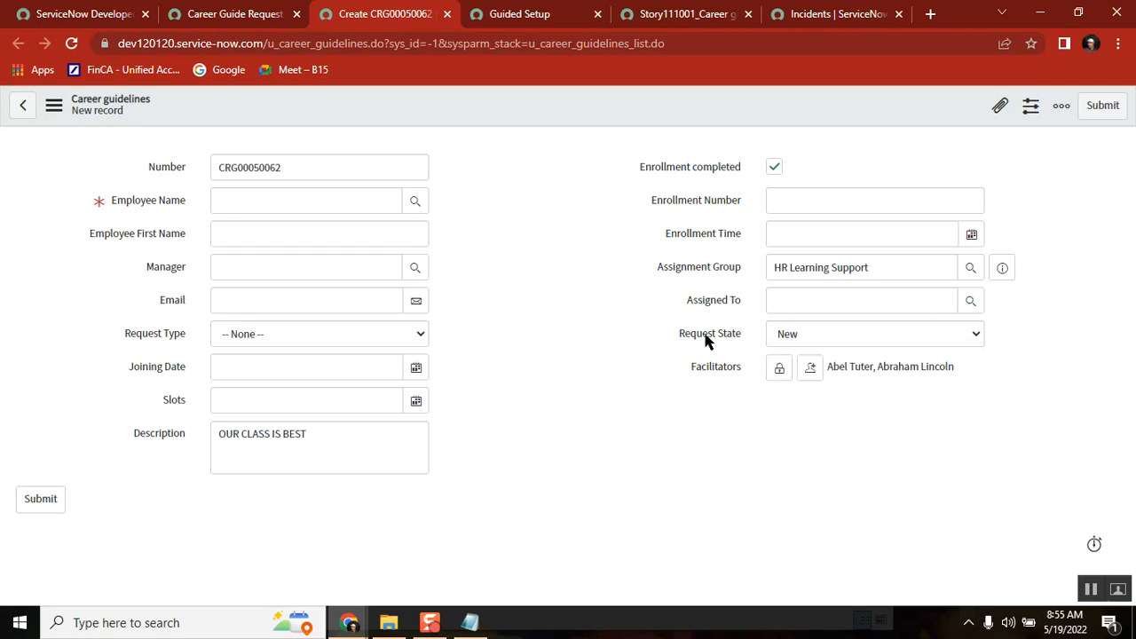
# - Open the dictionary configuration of the Request State field and examine the choice table and choice field in its Choice List Specification
pyautogui.rightClick(706, 336)
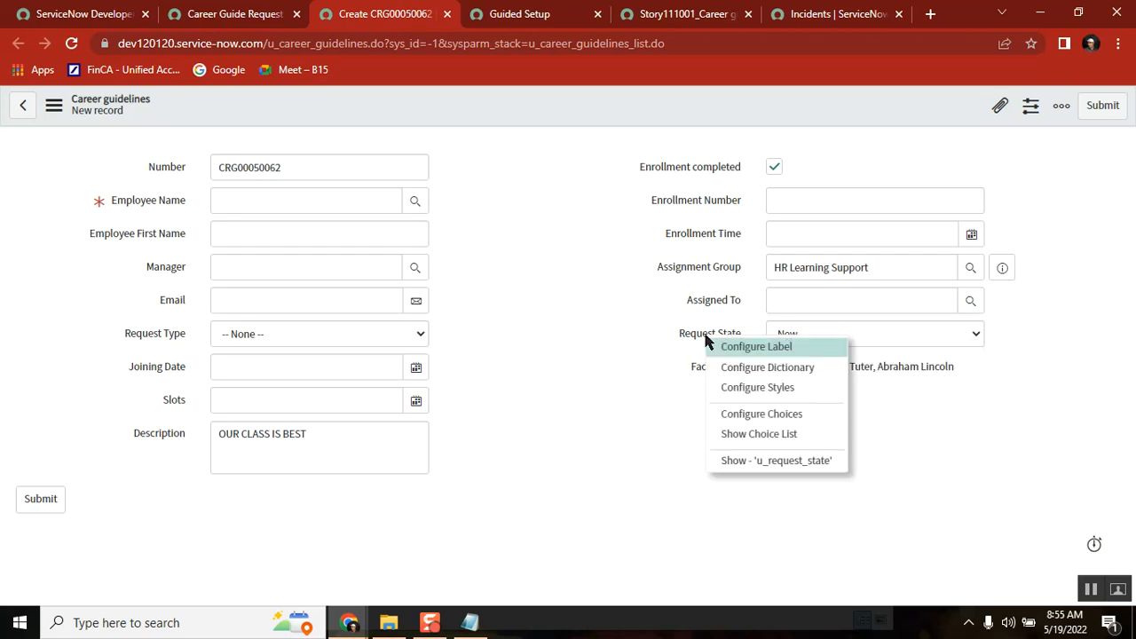
pyautogui.click(797, 368)
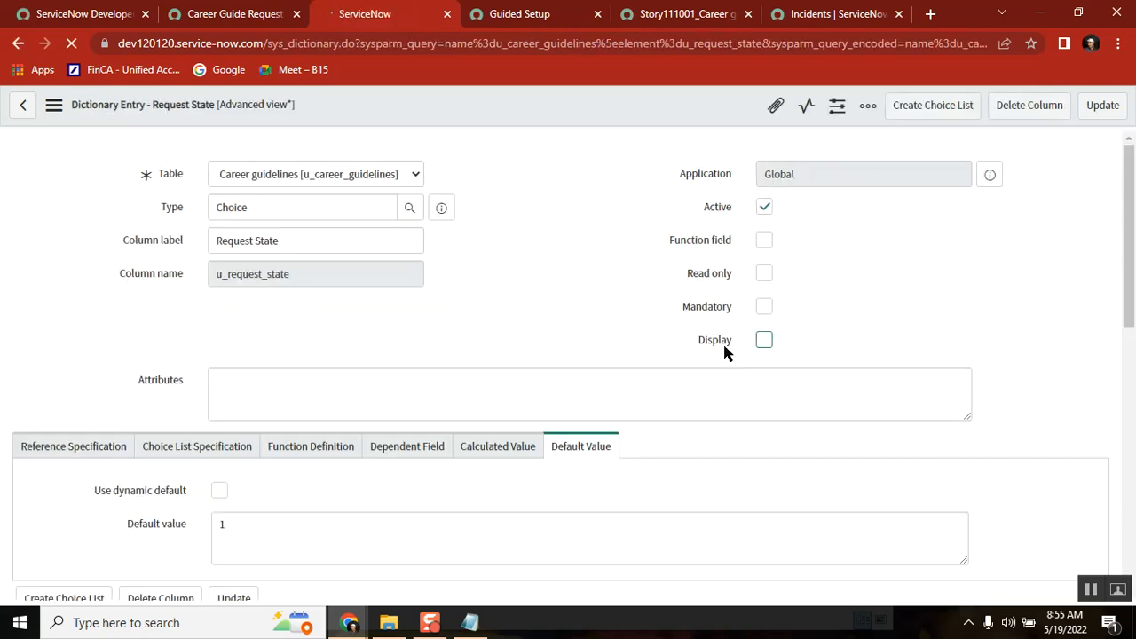
pyautogui.moveTo(1132, 232); pyautogui.dragTo(1131, 377)
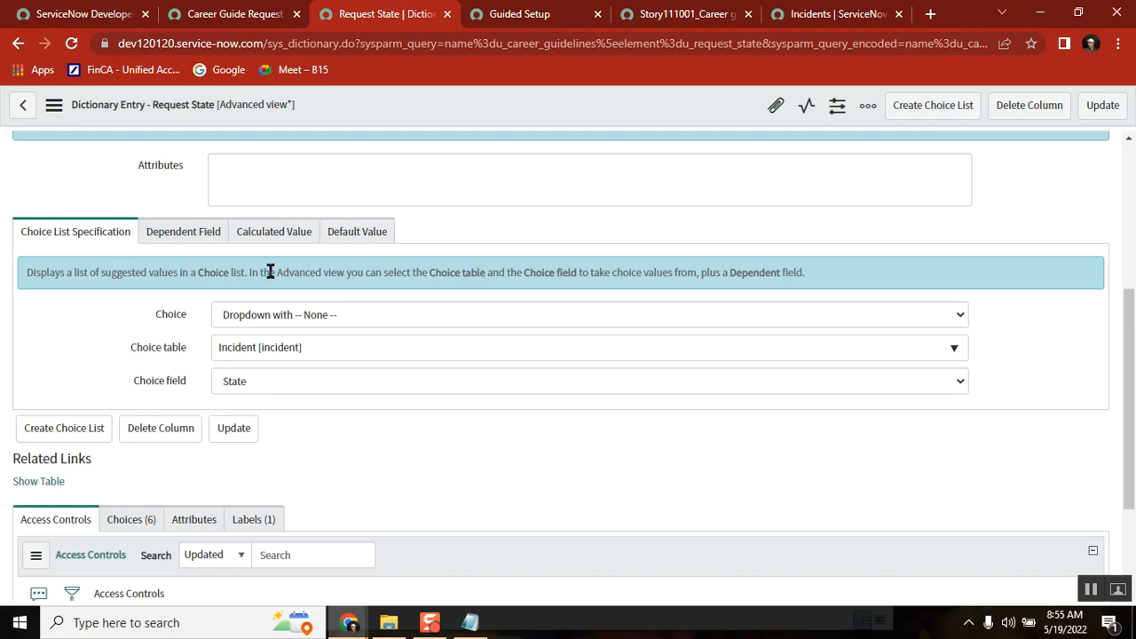
pyautogui.doubleClick(527, 273)
pyautogui.doubleClick(156, 382)
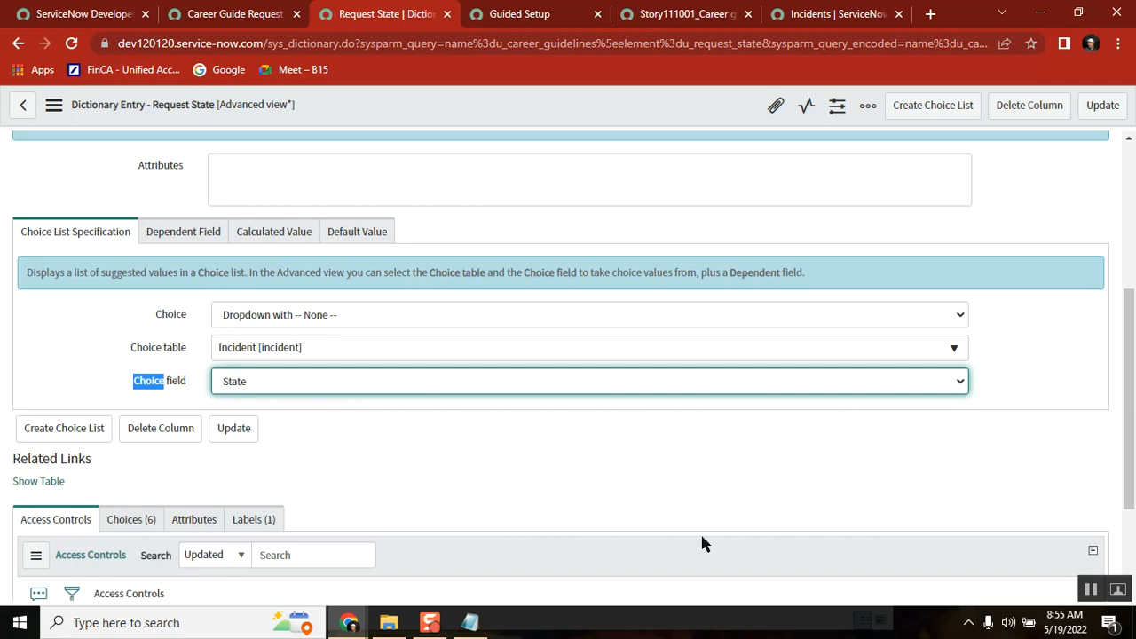
# - Check the class notes, return to the Career Guide Request tab, filter the navigator for "tables" and open System Definition's Tables list
pyautogui.click(471, 622)
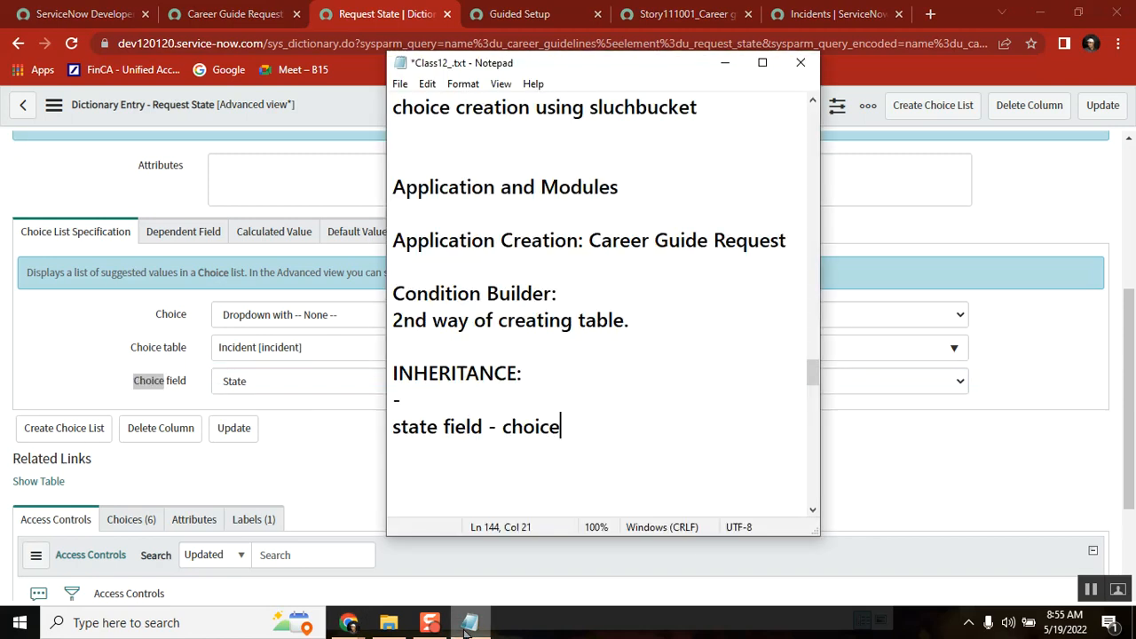
pyautogui.doubleClick(537, 321)
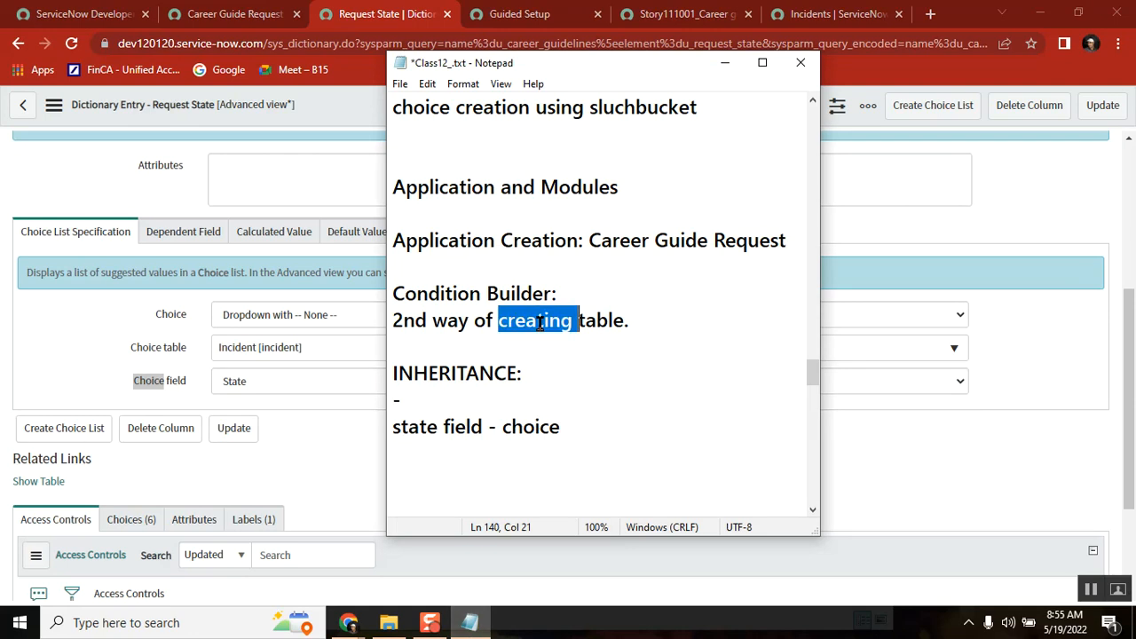
pyautogui.click(237, 11)
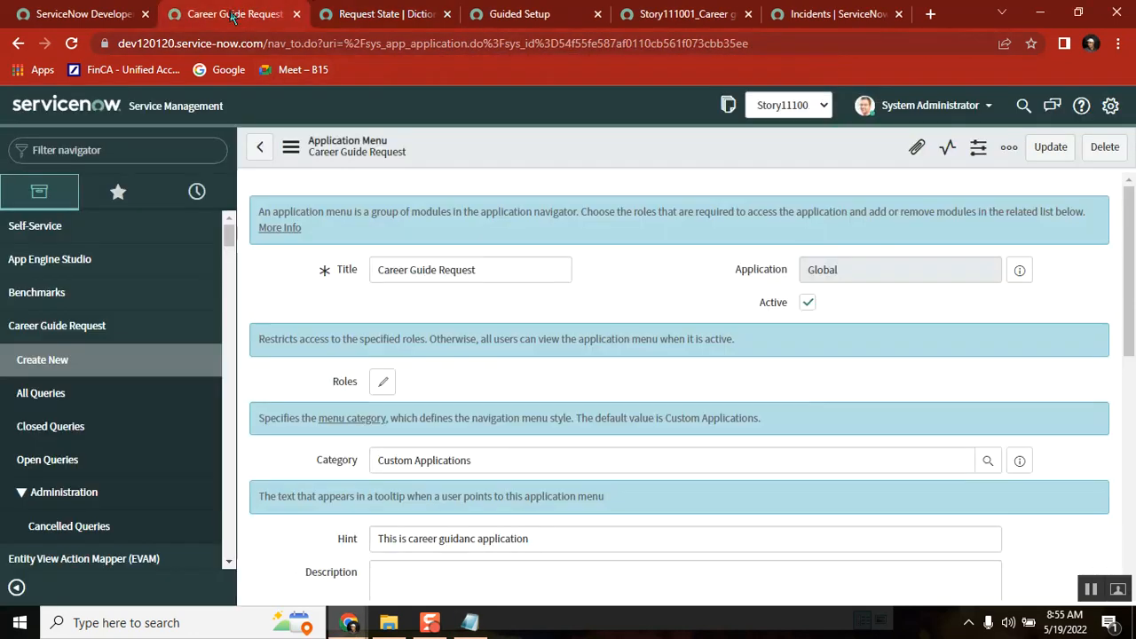
pyautogui.click(109, 151)
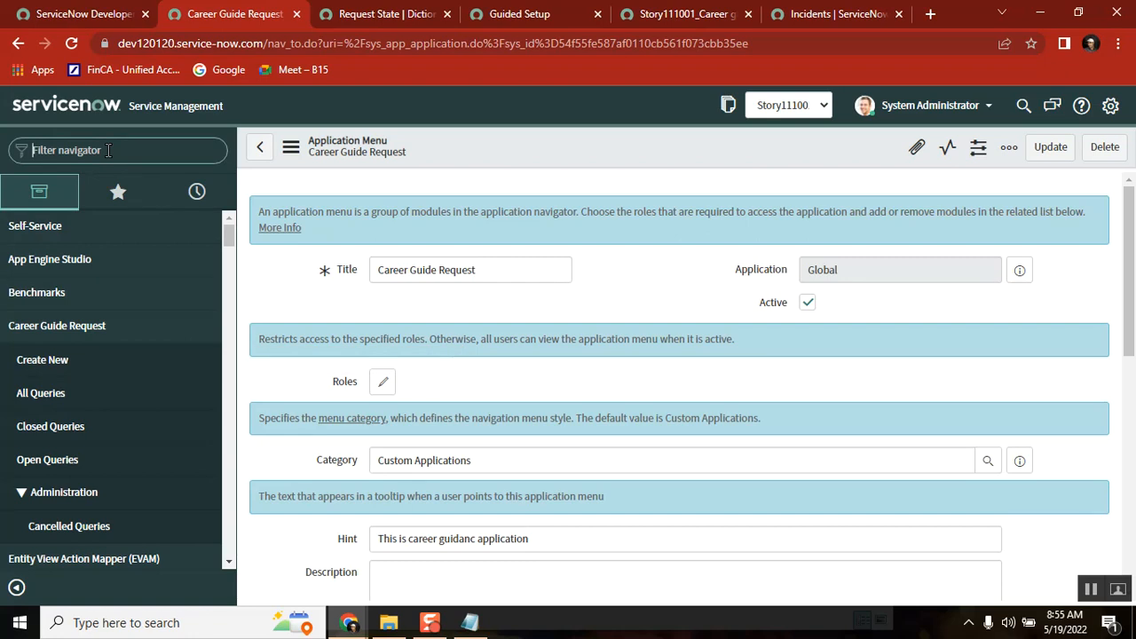
pyautogui.write('tales')
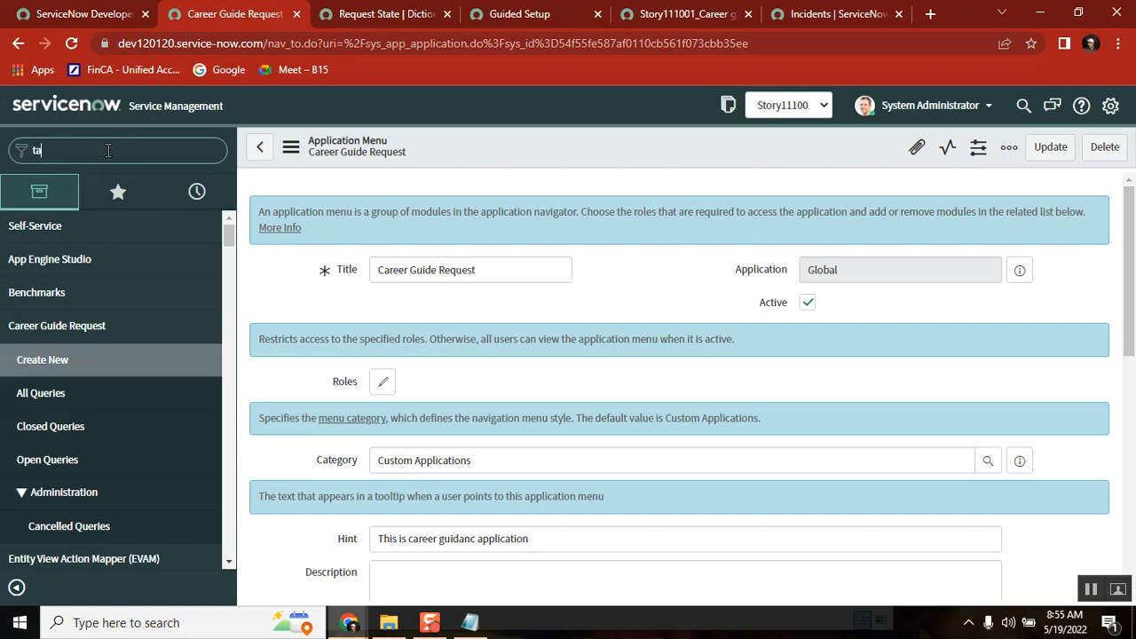
pyautogui.press('BackSpace')
pyautogui.press('BackSpace')
pyautogui.press('BackSpace')
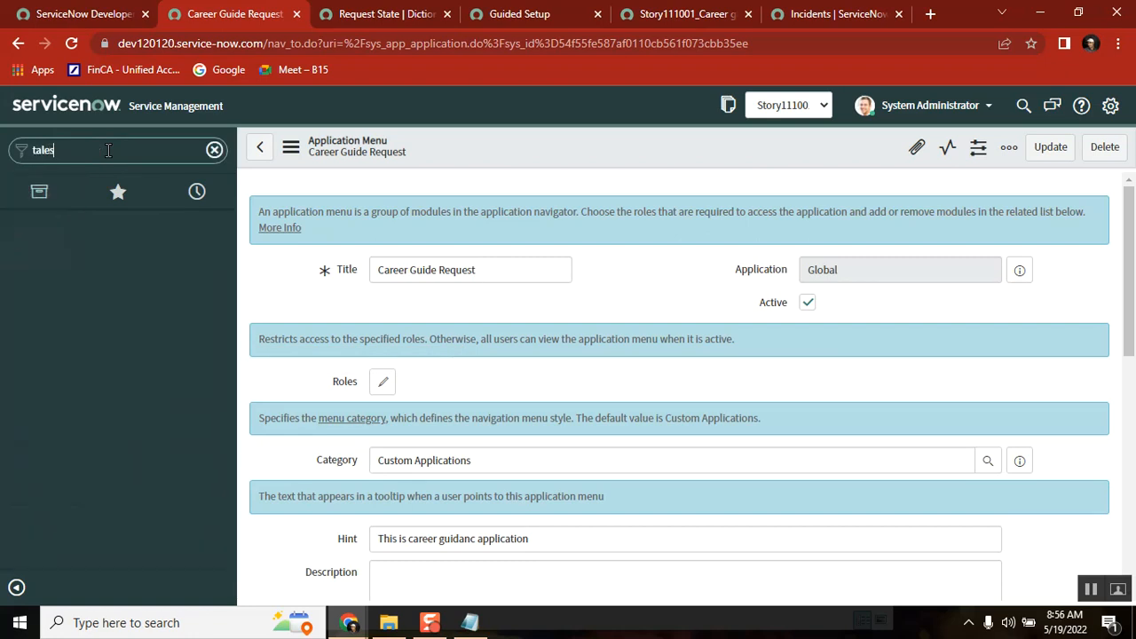
pyautogui.write('bles')
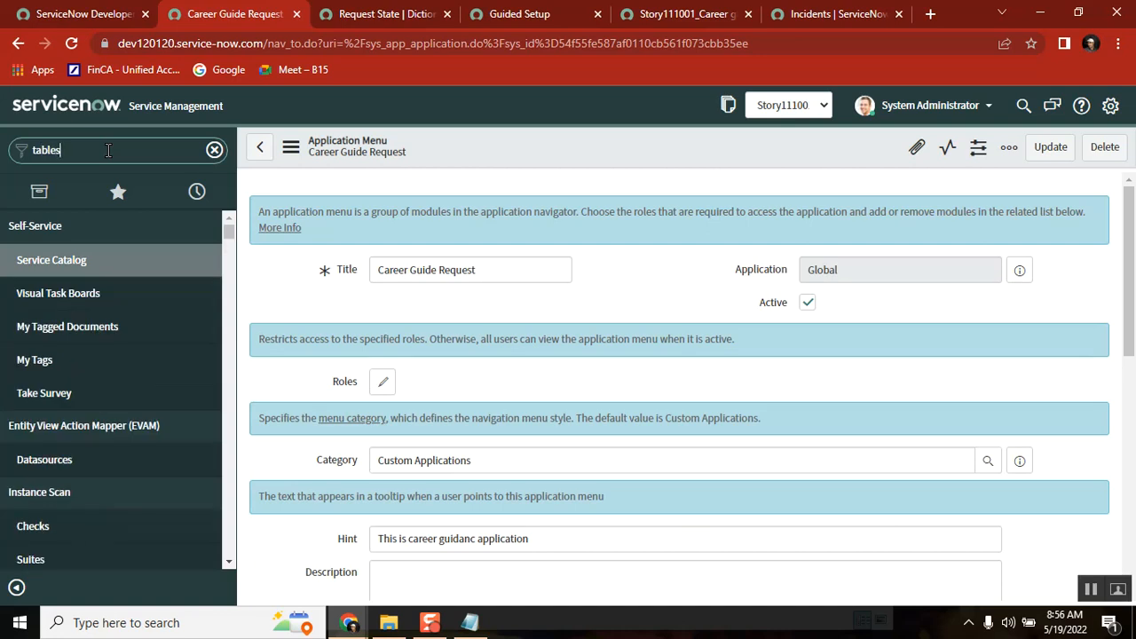
pyautogui.moveTo(234, 317); pyautogui.dragTo(244, 436)
pyautogui.click(56, 317)
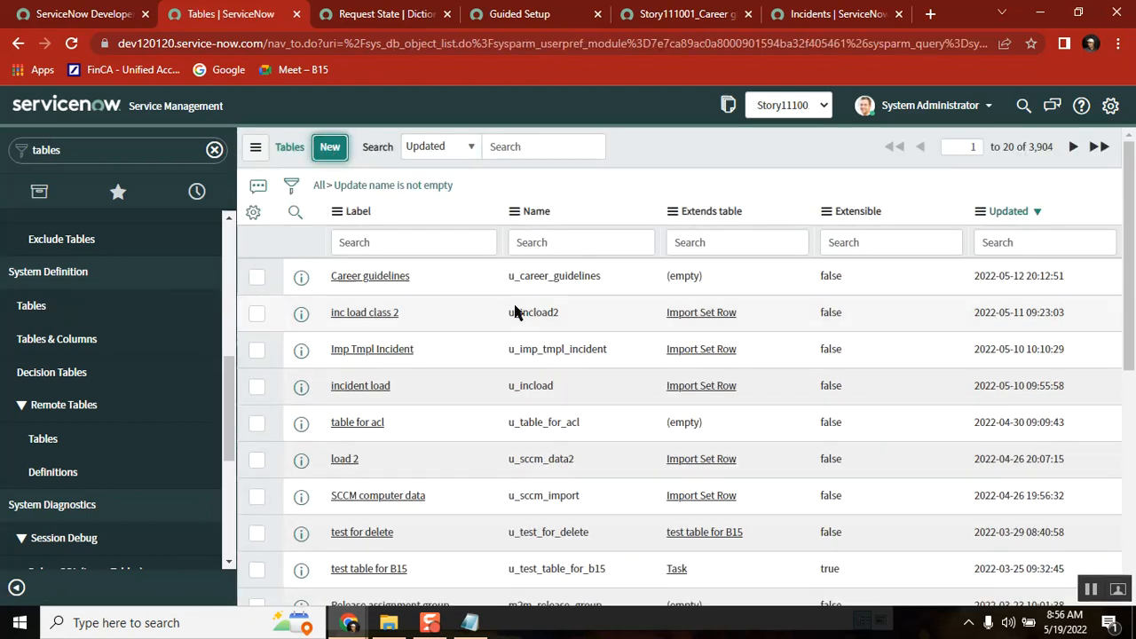
# - Start a new table record and label it "test for class 16"
pyautogui.write('test for c')
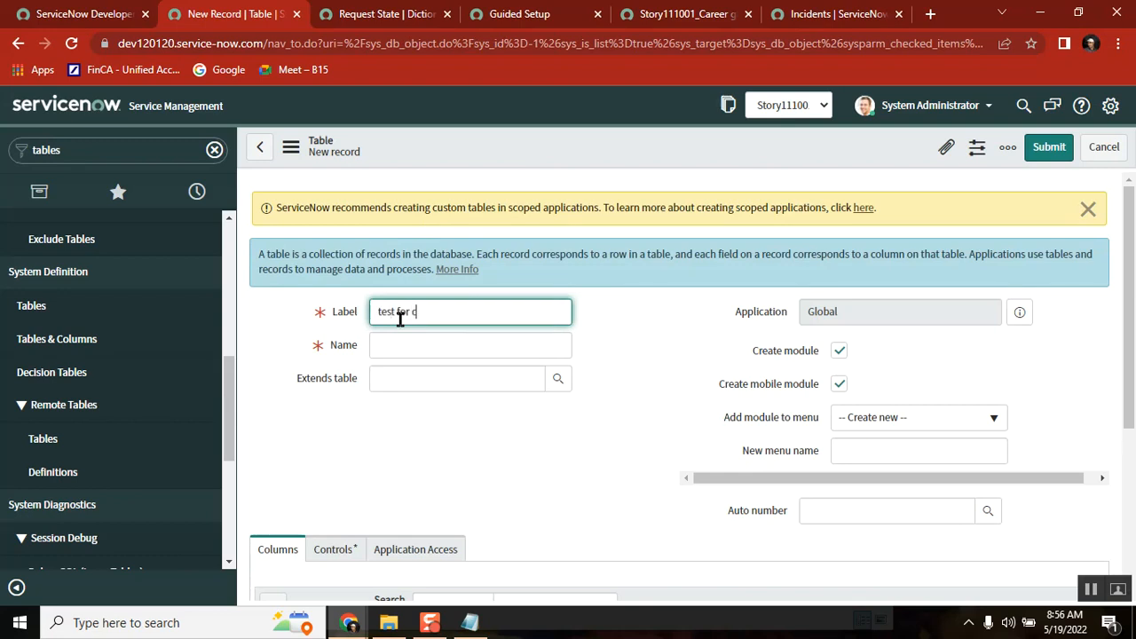
pyautogui.write('lass 12')
pyautogui.write('6')
pyautogui.press('Tab')
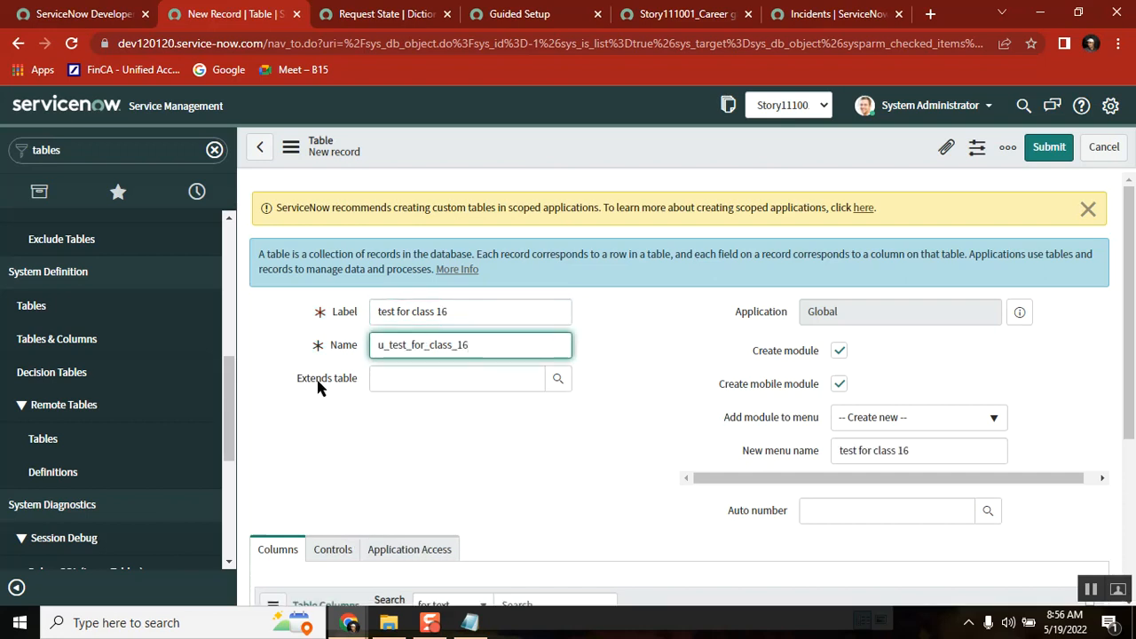
# - Look up tables with labels starting with "task" and set the new table to extend Task
pyautogui.click(557, 380)
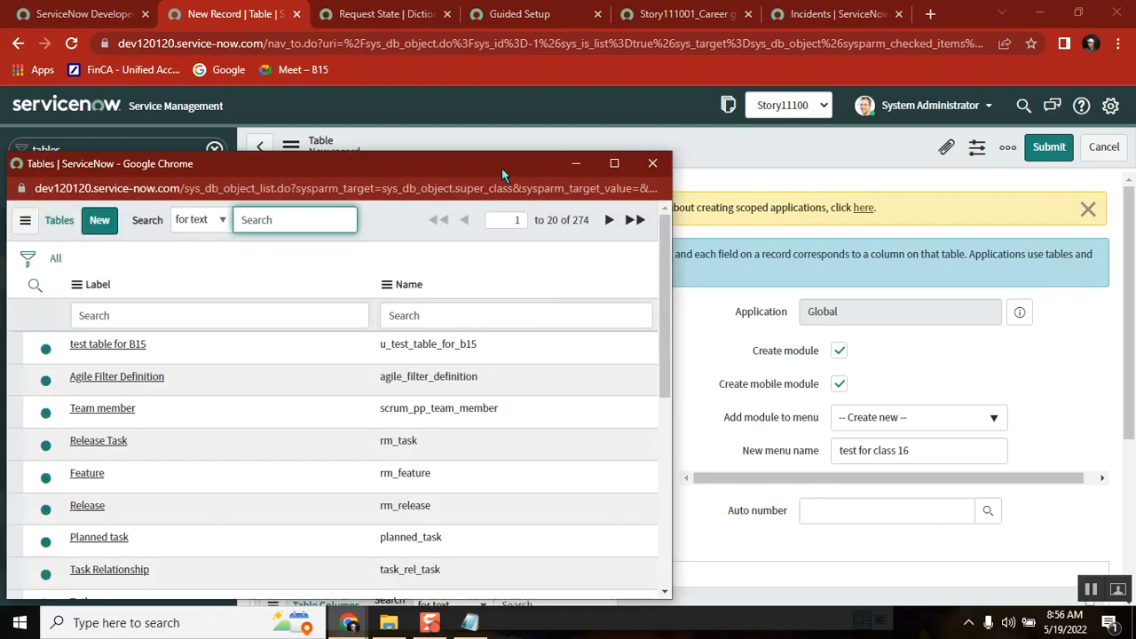
pyautogui.moveTo(502, 171); pyautogui.dragTo(783, 177)
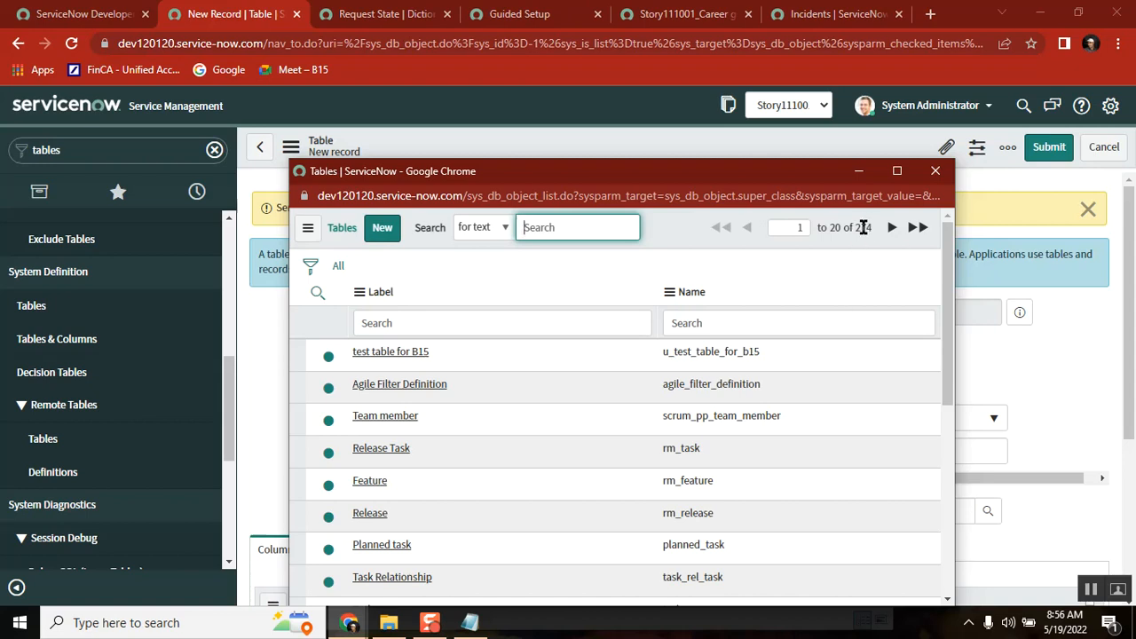
pyautogui.click(444, 331)
pyautogui.write('task')
pyautogui.press('Return')
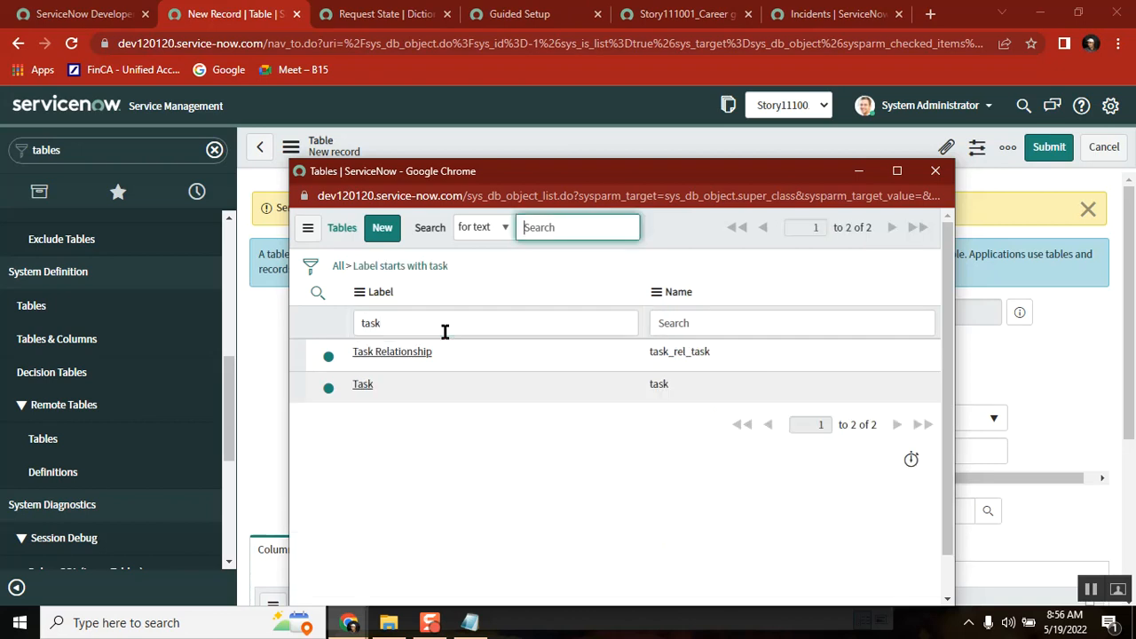
pyautogui.click(362, 388)
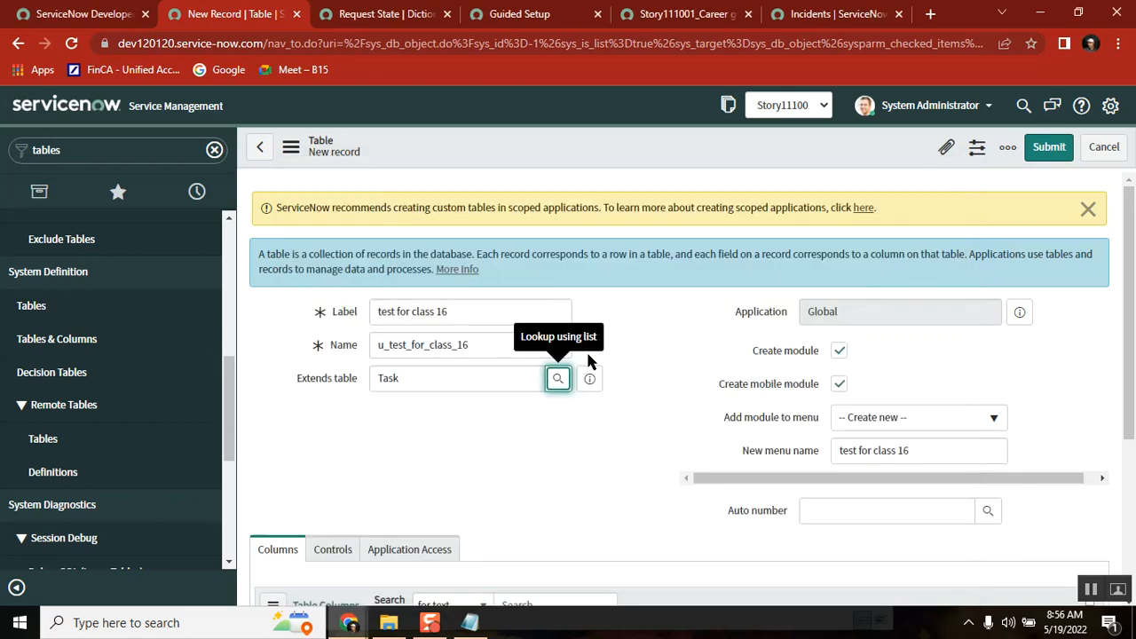
# - Turn off module creation for the new table and save the record, keeping its form open
pyautogui.click(839, 352)
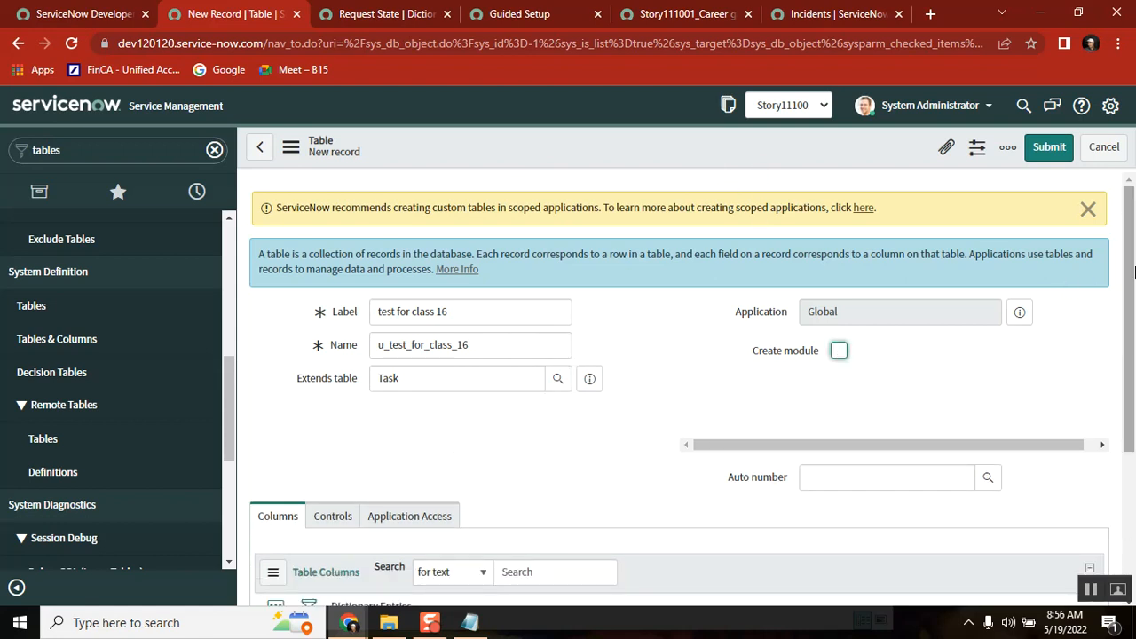
pyautogui.scroll(-2, 1134, 271)
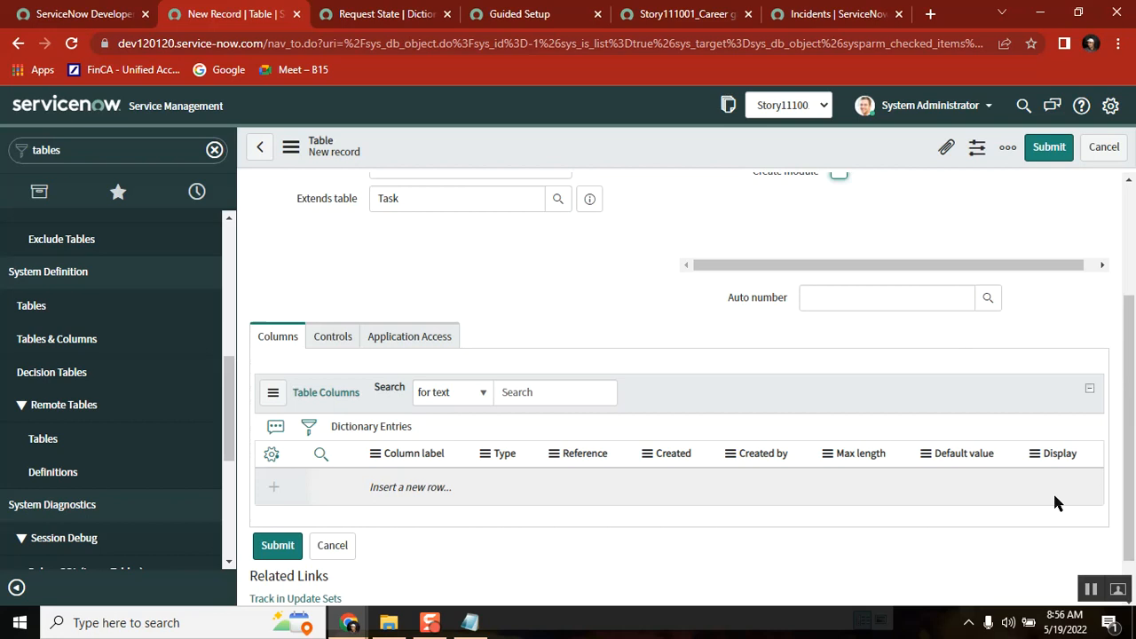
pyautogui.rightClick(638, 141)
pyautogui.click(681, 150)
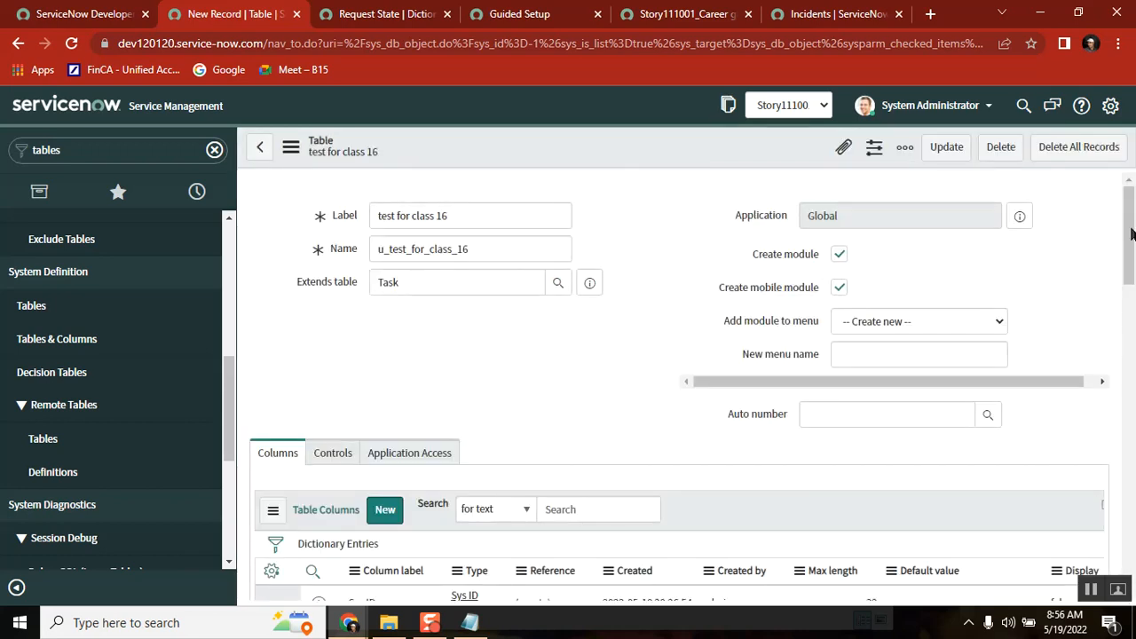
# - Examine the columns that the "test for class 16" table inherits, along with its Name and Extends table fields
pyautogui.scroll(-3, 1131, 233)
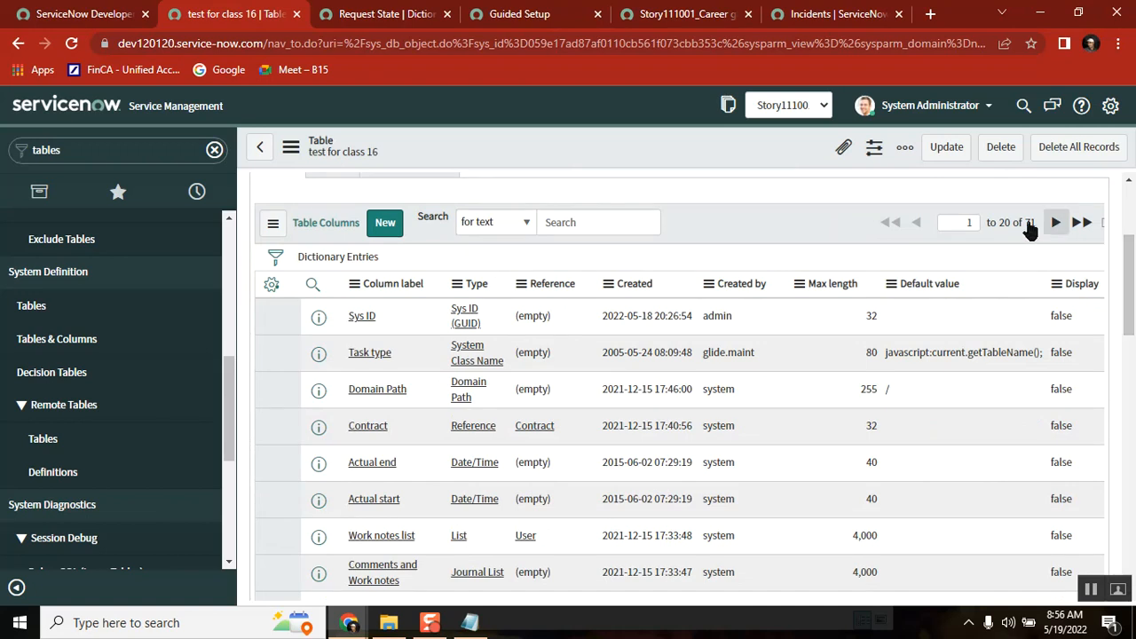
pyautogui.doubleClick(1030, 227)
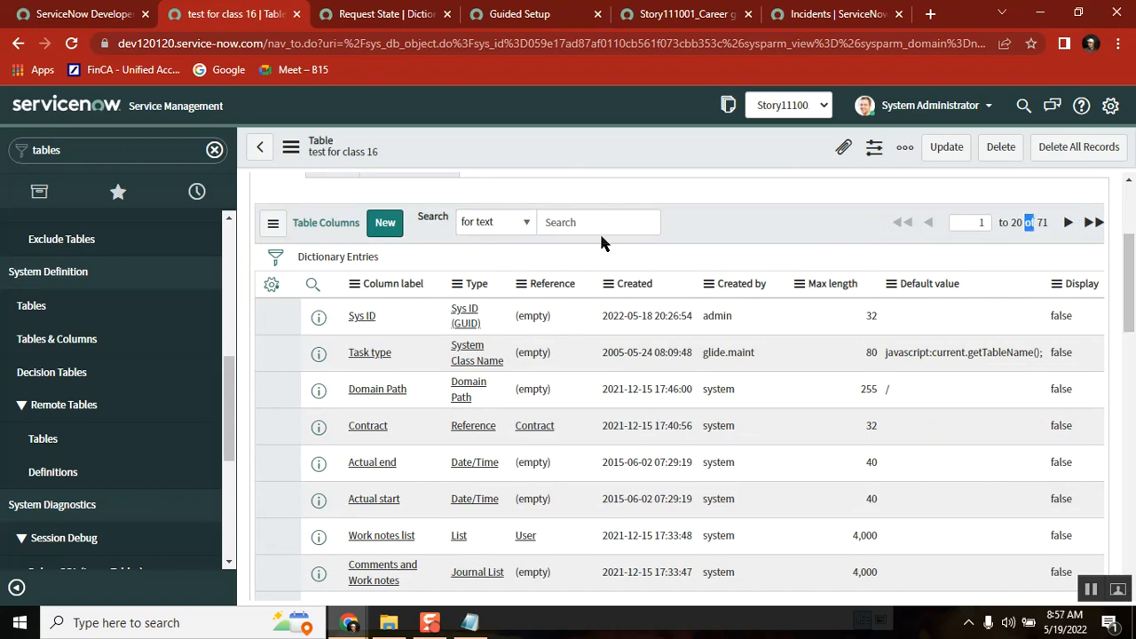
pyautogui.moveTo(1130, 278); pyautogui.dragTo(1130, 162)
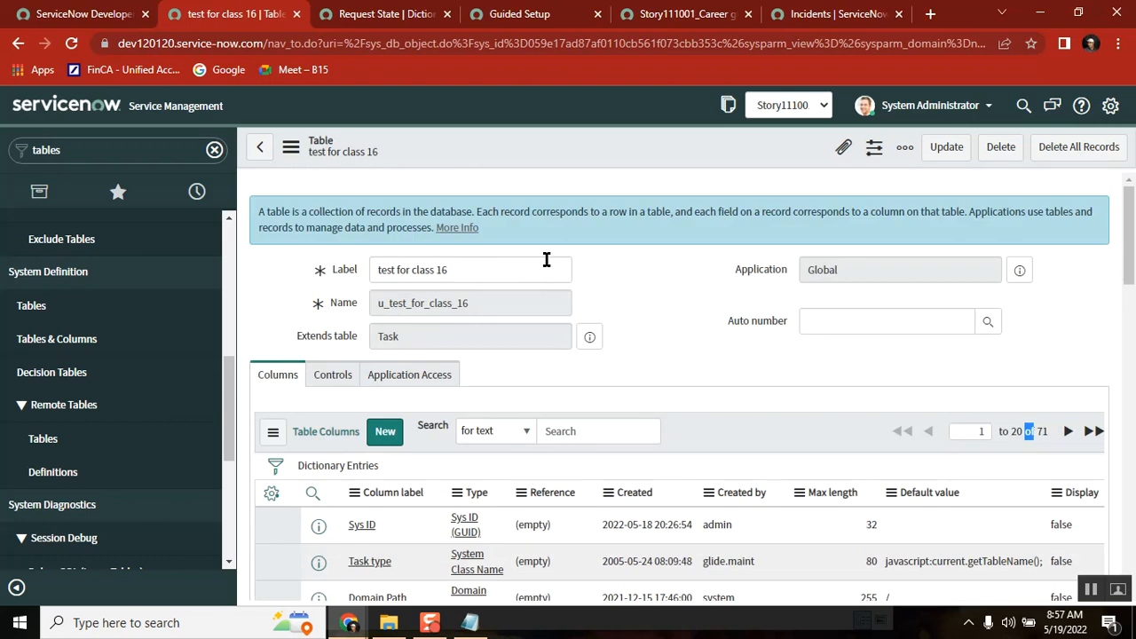
pyautogui.moveTo(423, 338); pyautogui.dragTo(346, 338)
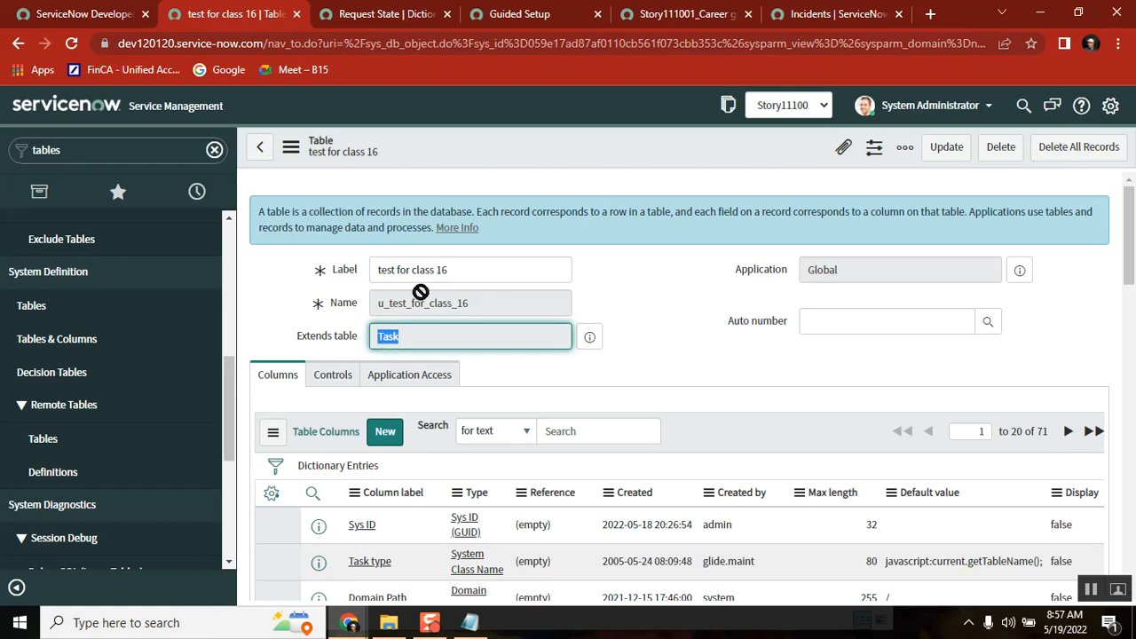
pyautogui.doubleClick(404, 302)
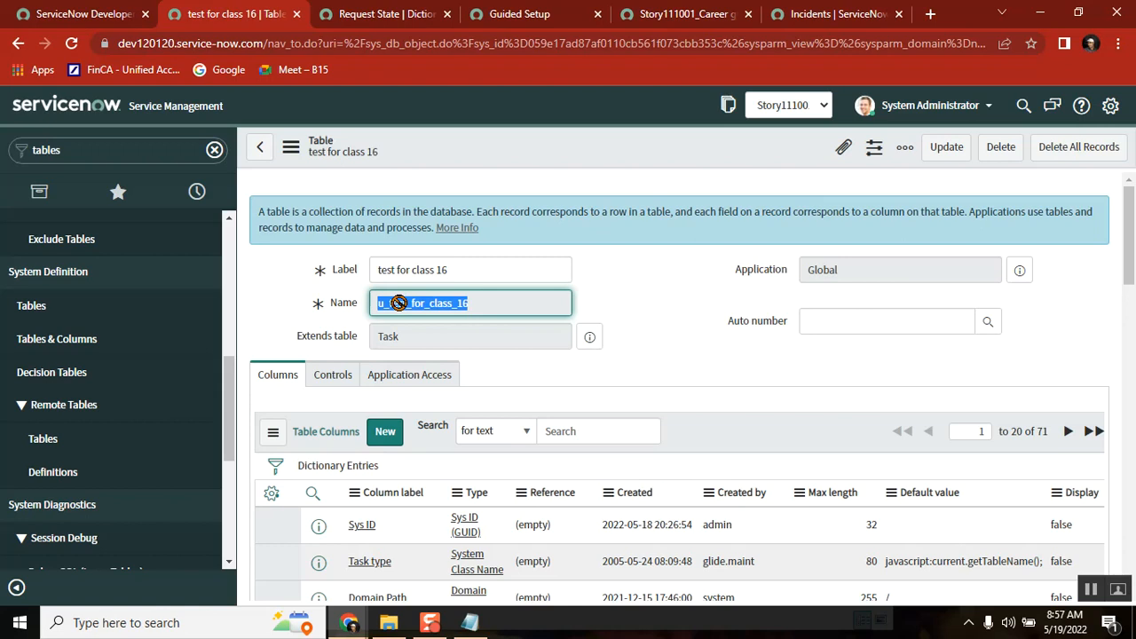
pyautogui.doubleClick(382, 336)
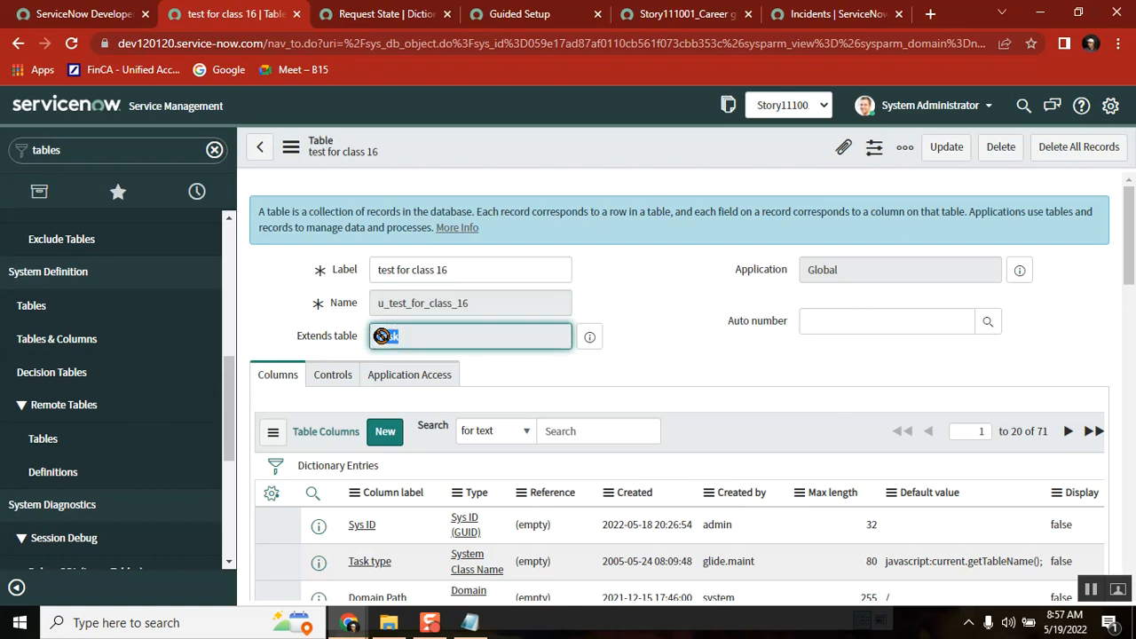
pyautogui.moveTo(1130, 233); pyautogui.dragTo(1131, 329)
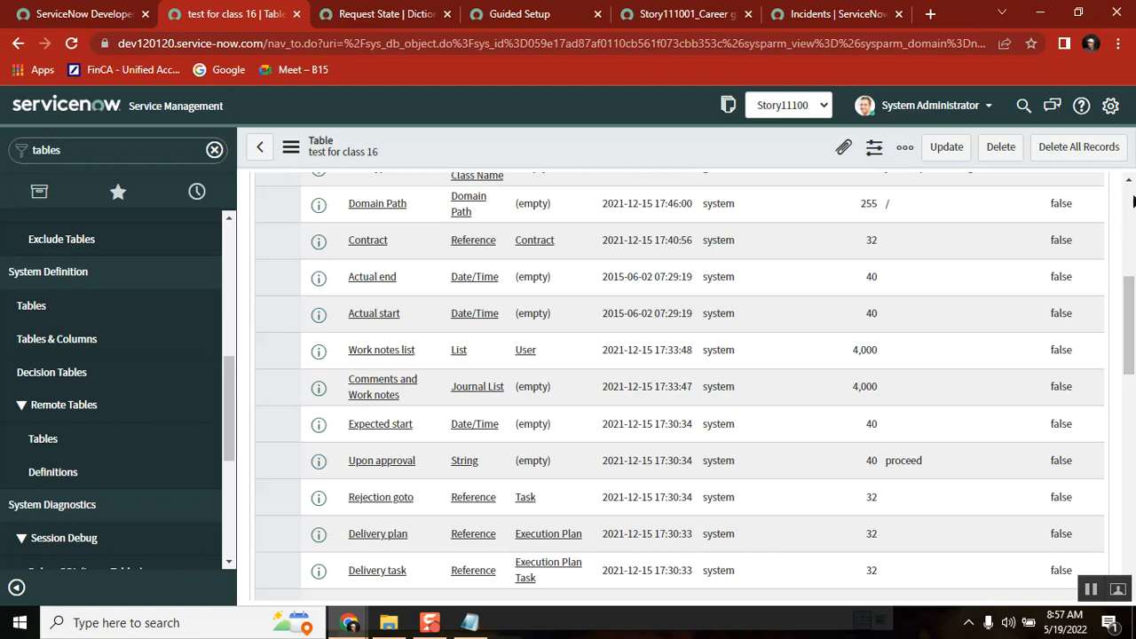
pyautogui.click(1129, 181)
pyautogui.click(1129, 181)
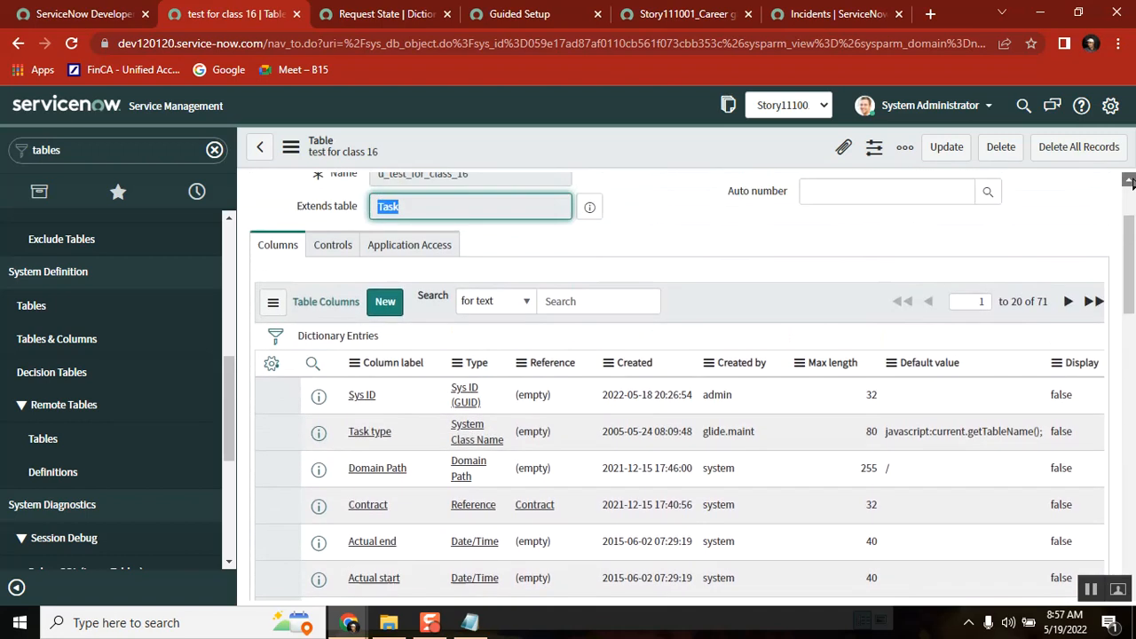
pyautogui.click(1130, 181)
pyautogui.click(1129, 181)
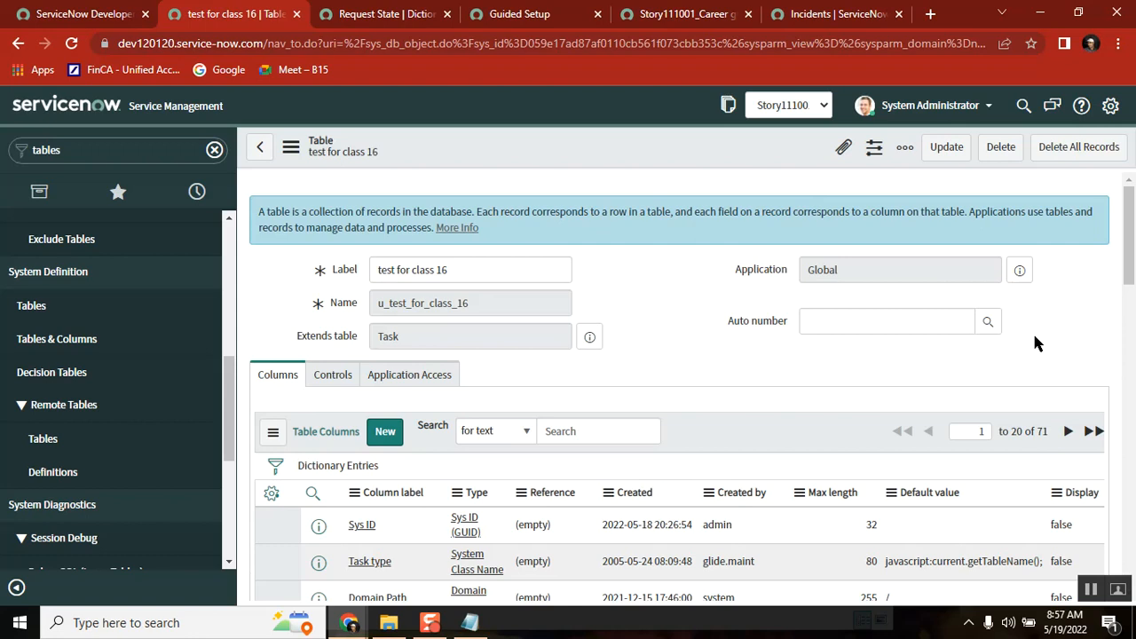
# - Glance at the class notes, and inspect the "test for class 16" table's access controls and Extends table field
pyautogui.click(471, 622)
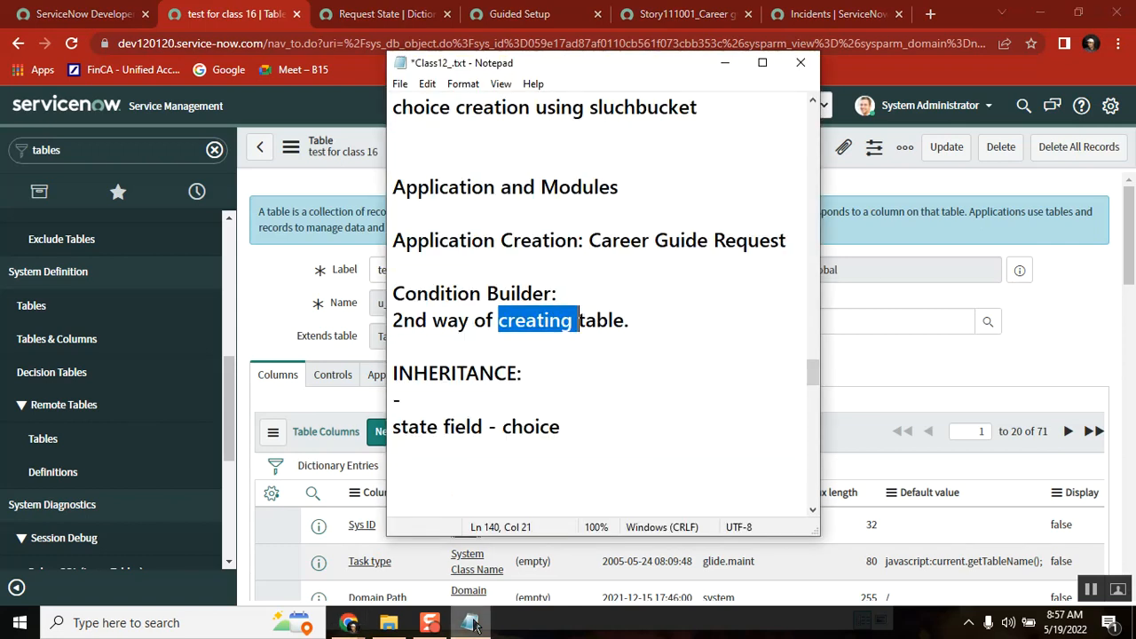
pyautogui.click(471, 622)
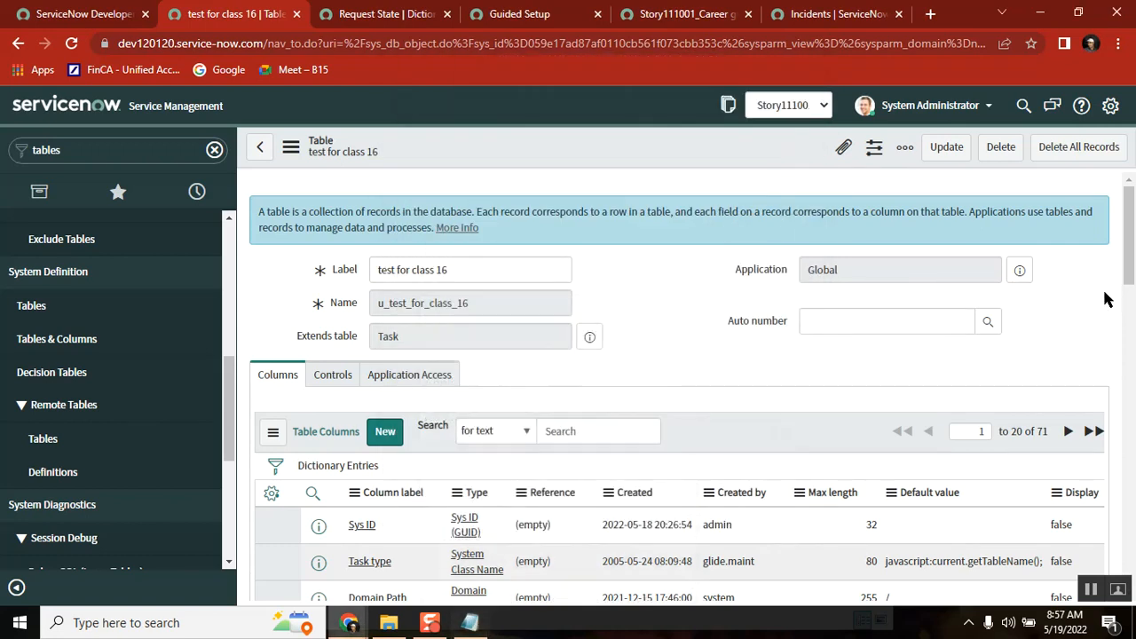
pyautogui.moveTo(1132, 244); pyautogui.dragTo(1130, 351)
pyautogui.moveTo(1133, 407); pyautogui.dragTo(1133, 528)
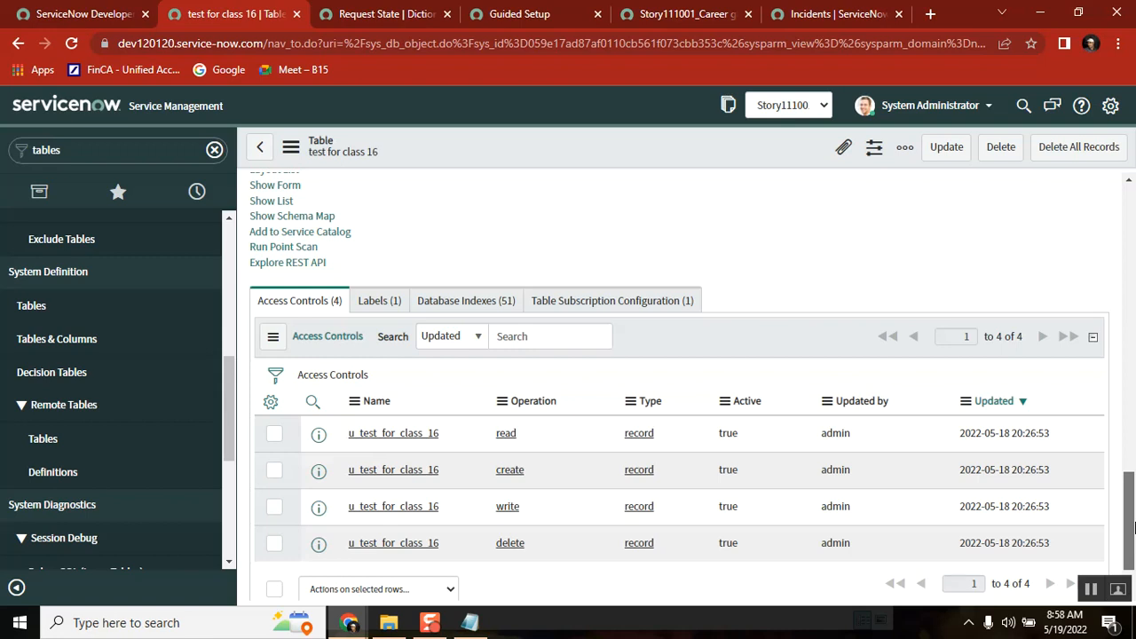
pyautogui.moveTo(1133, 528); pyautogui.dragTo(1133, 239)
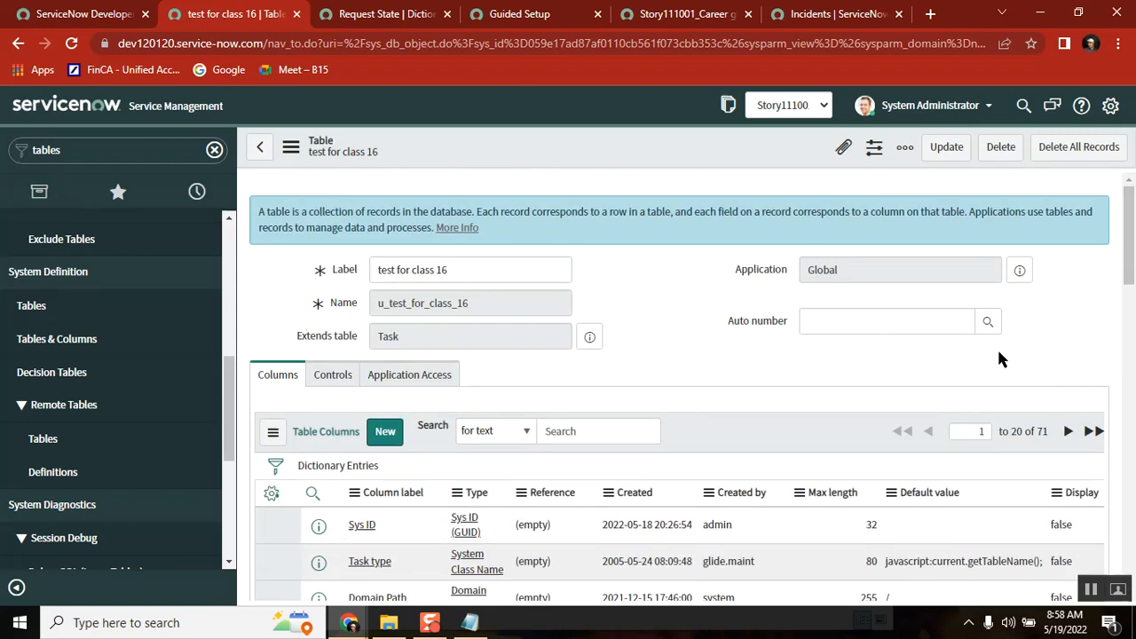
pyautogui.moveTo(1133, 218); pyautogui.dragTo(1131, 181)
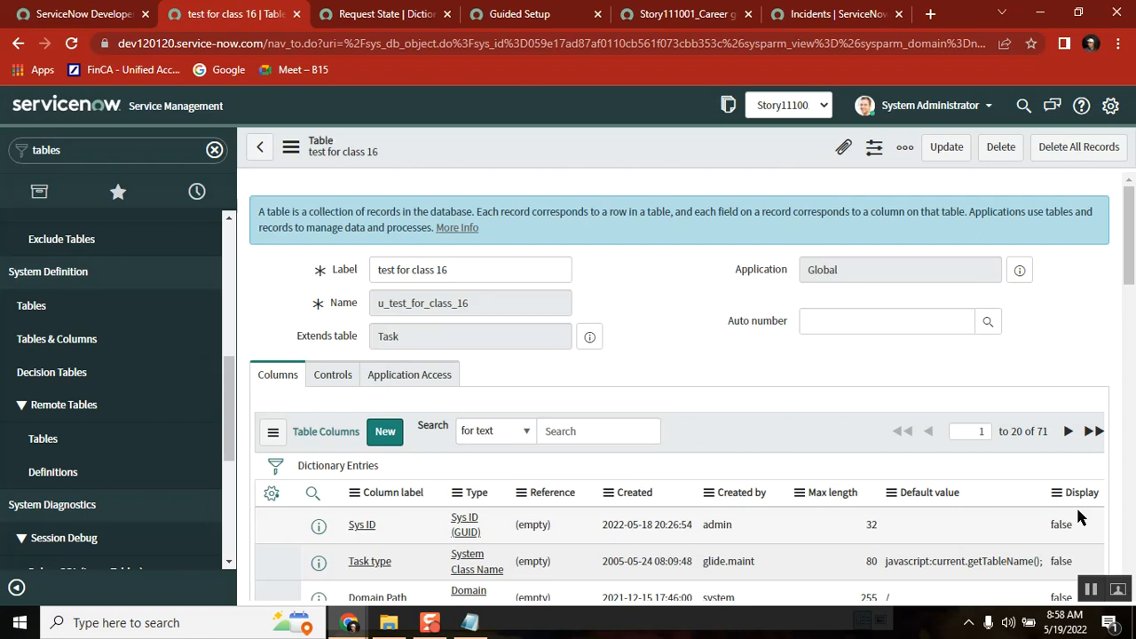
pyautogui.doubleClick(386, 341)
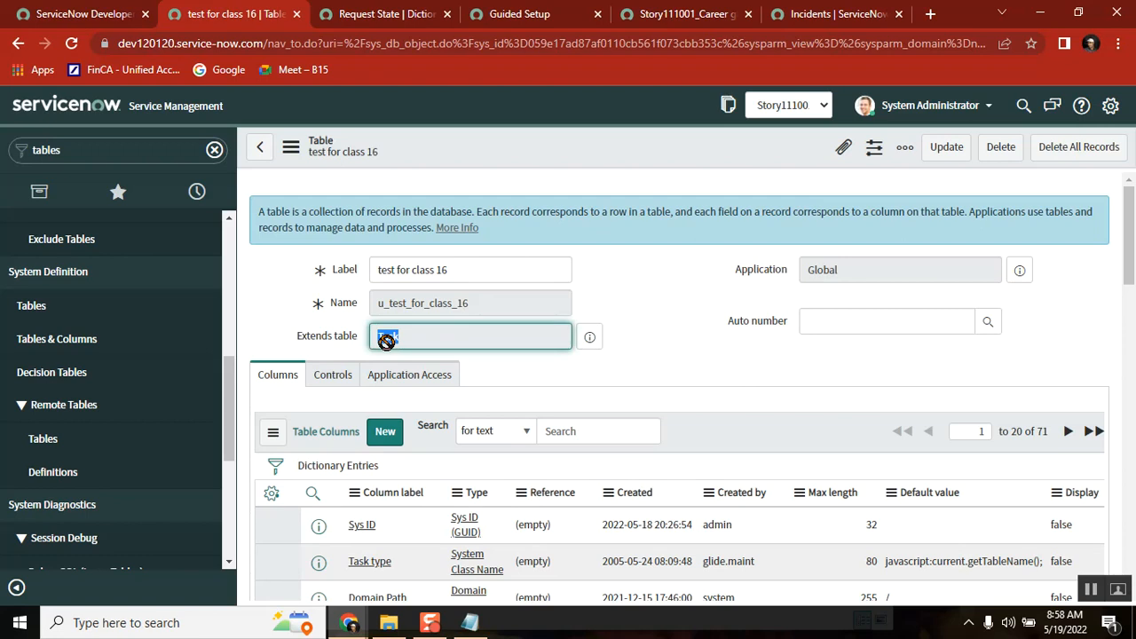
# - Compare the Request State dictionary entry with the new table, reviewing its choice table, choice field and column definition
pyautogui.click(381, 14)
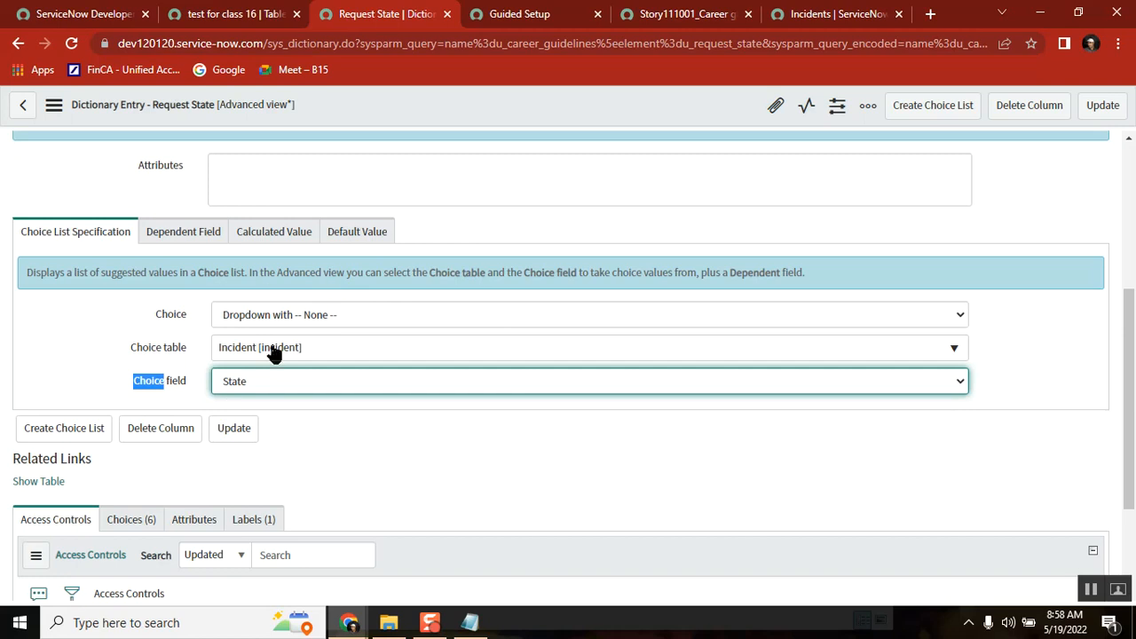
pyautogui.click(228, 14)
pyautogui.click(401, 16)
pyautogui.click(1089, 591)
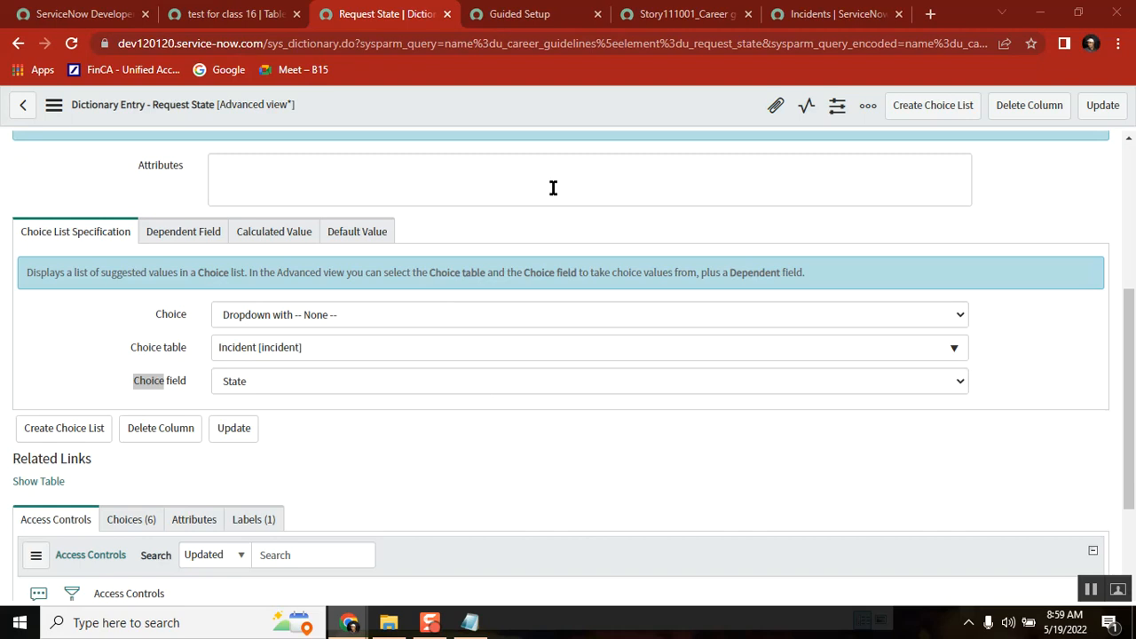
pyautogui.scroll(4, 1129, 173)
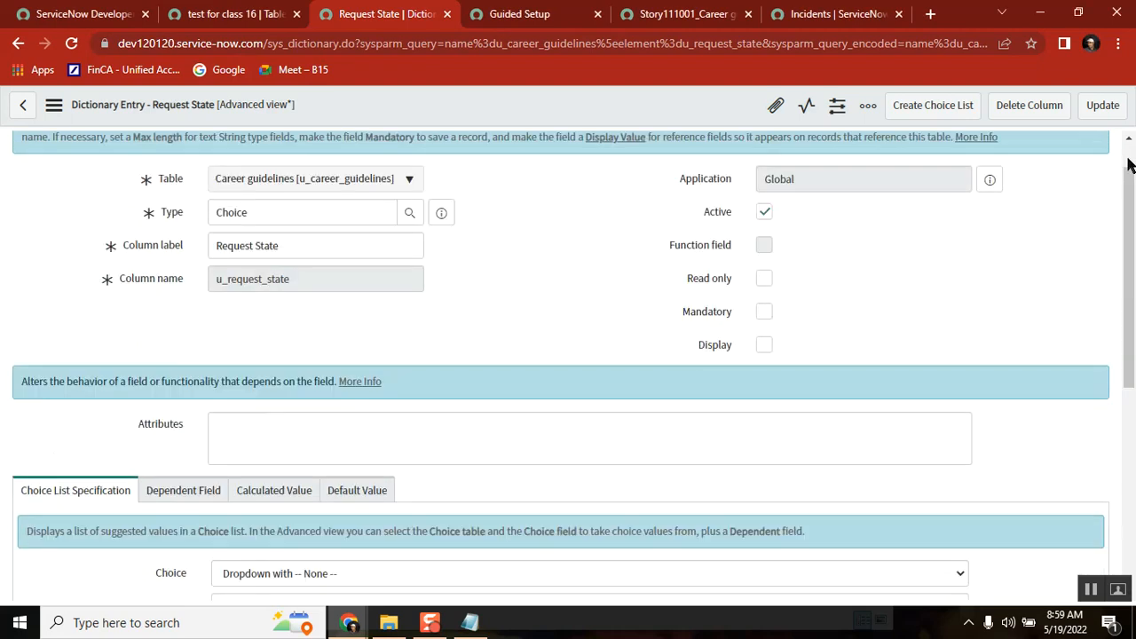
# - Check the Request State field's type, and filter the application navigator by "career" from the test table's page
pyautogui.doubleClick(224, 260)
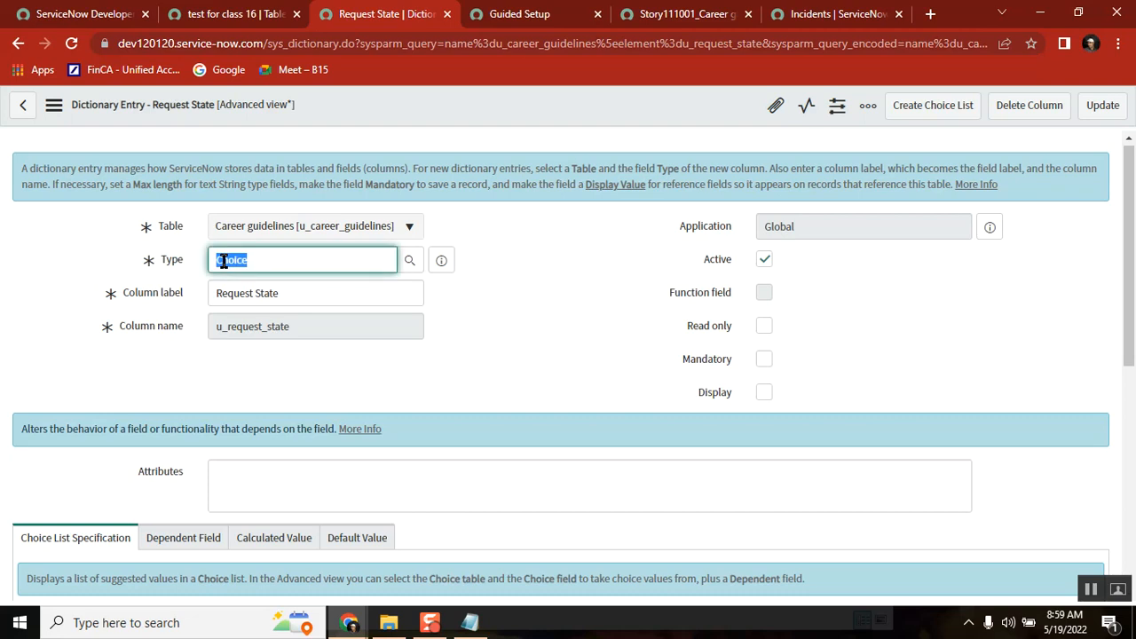
pyautogui.click(227, 16)
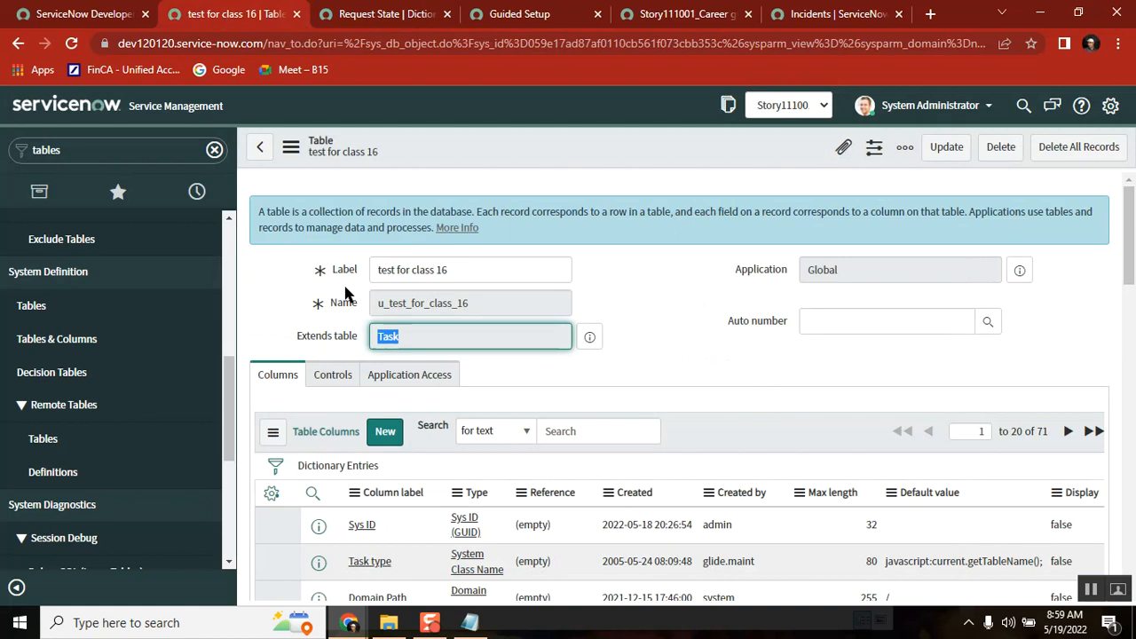
pyautogui.click(228, 233)
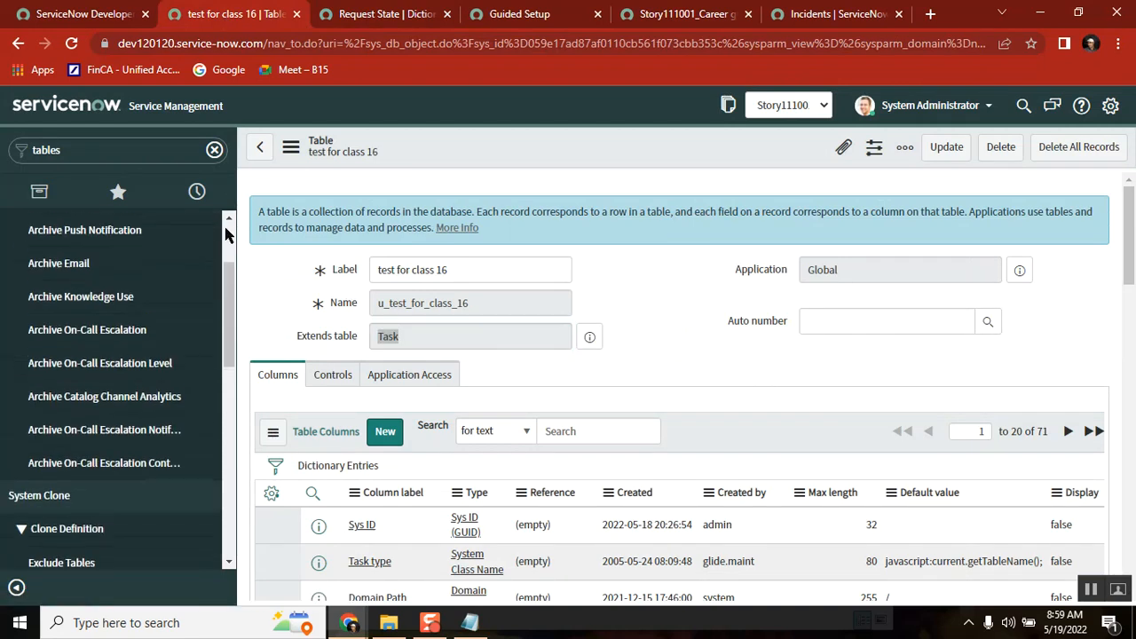
pyautogui.click(227, 232)
pyautogui.click(120, 153)
pyautogui.write('career')
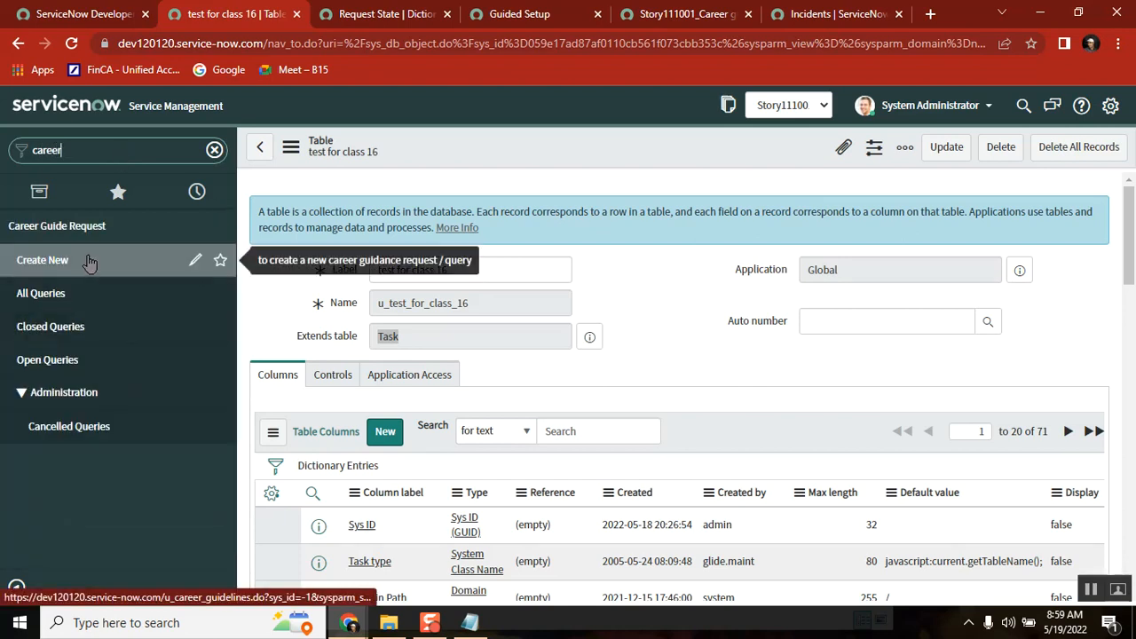
# - Recheck Request State's choice list specification, and open the Career guidelines table configuration from a new Career Guide Request record
pyautogui.click(378, 14)
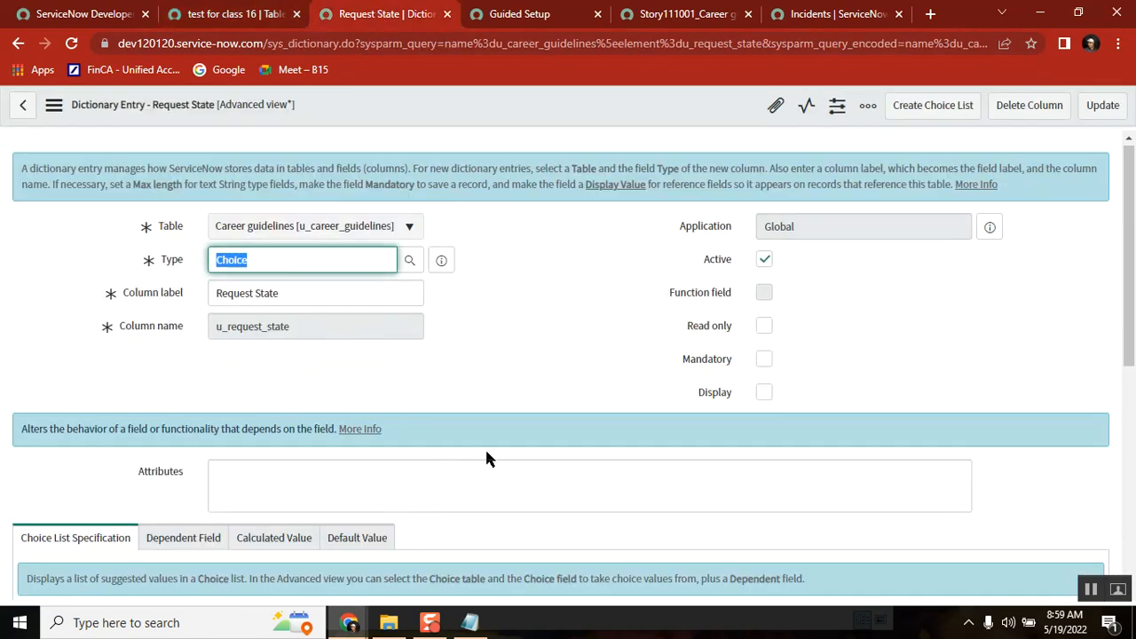
pyautogui.scroll(-2, 456, 459)
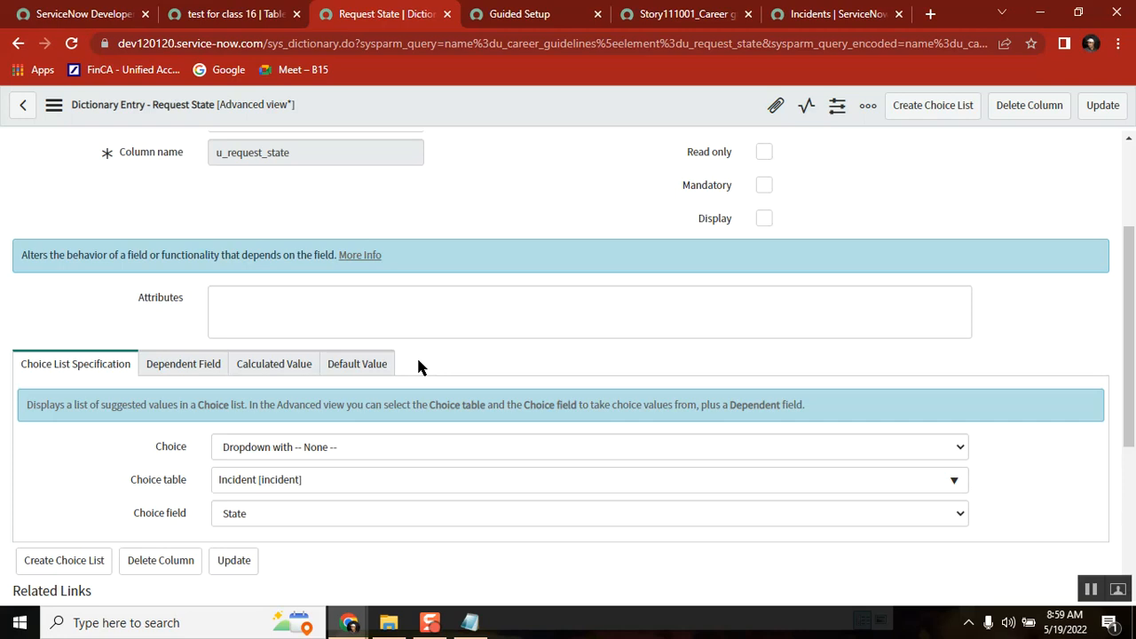
pyautogui.click(238, 14)
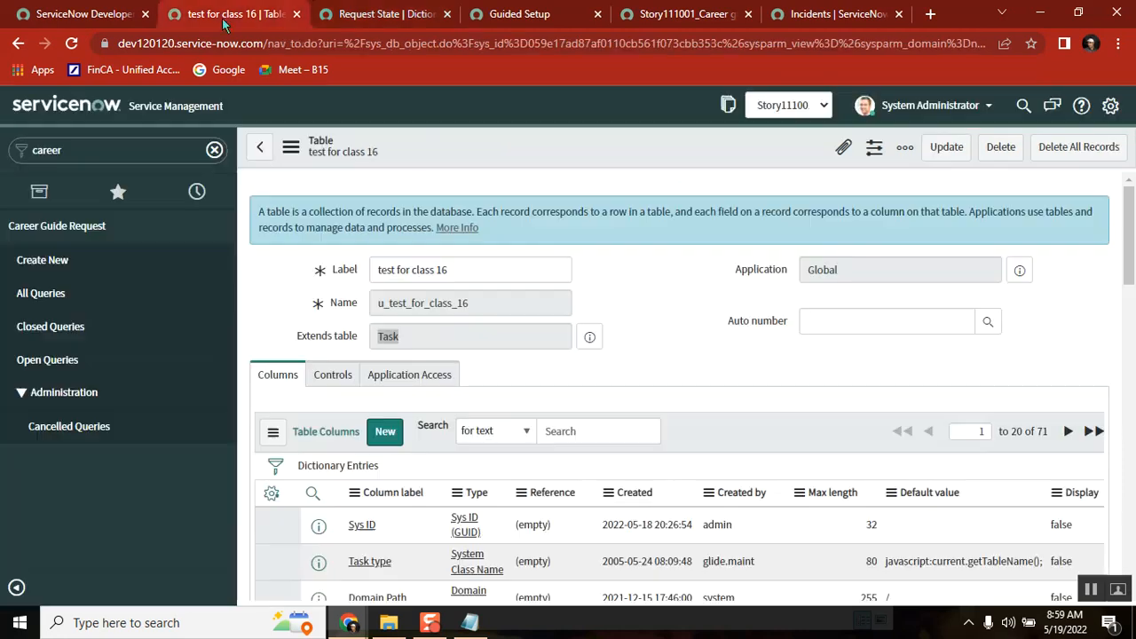
pyautogui.click(77, 261)
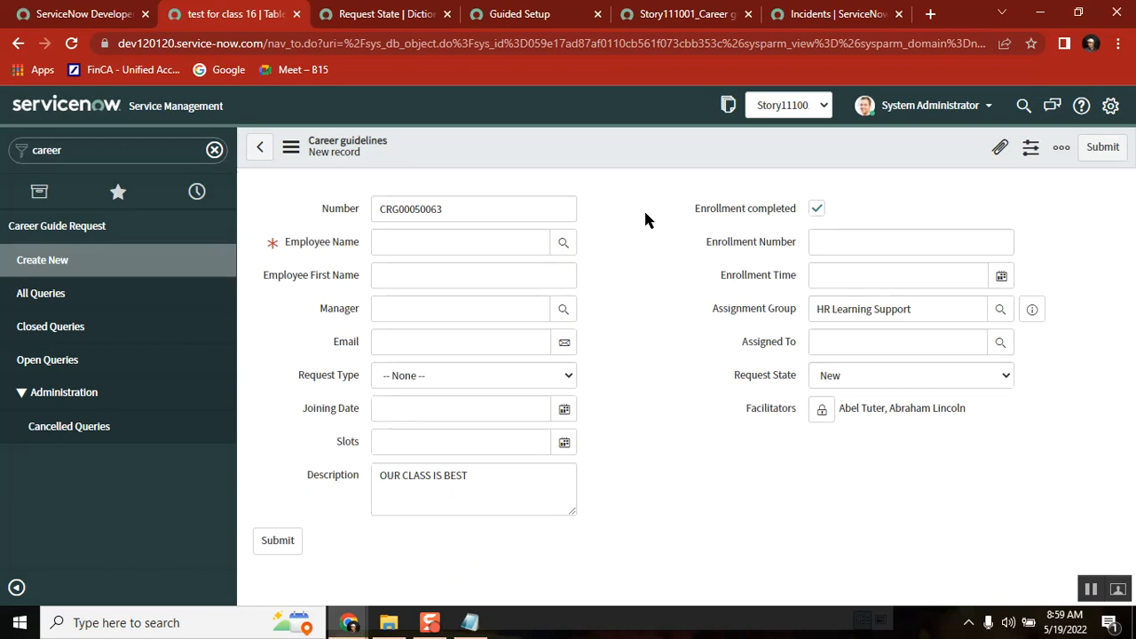
pyautogui.rightClick(594, 147)
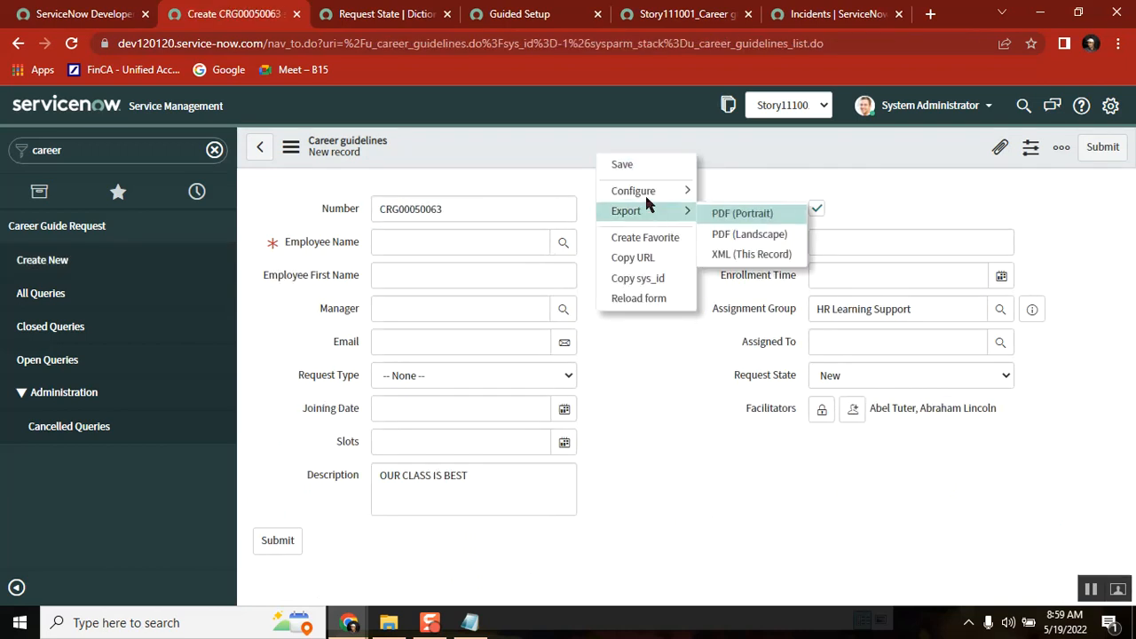
pyautogui.moveTo(642, 190)
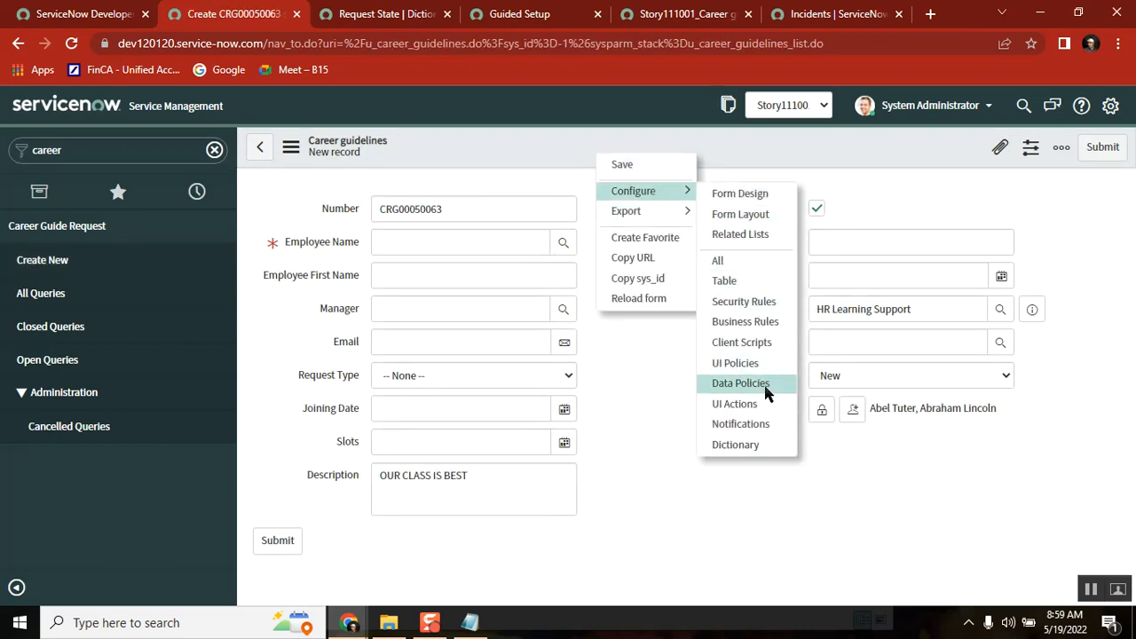
pyautogui.click(758, 283)
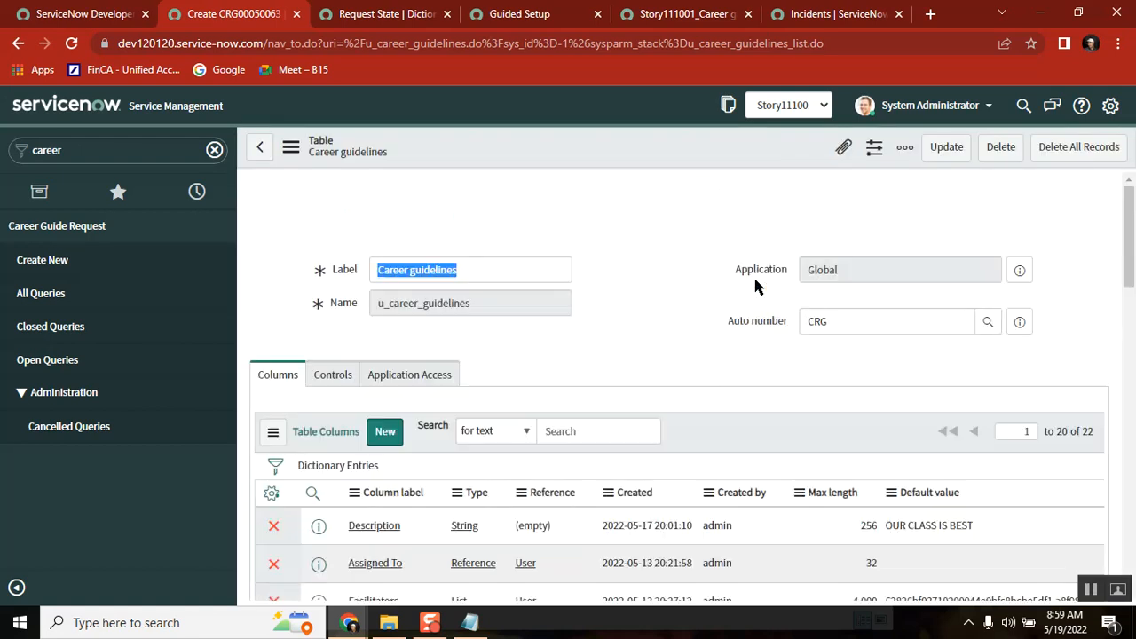
# - Start a new column on the Career guidelines table and set its type to Choice
pyautogui.click(385, 435)
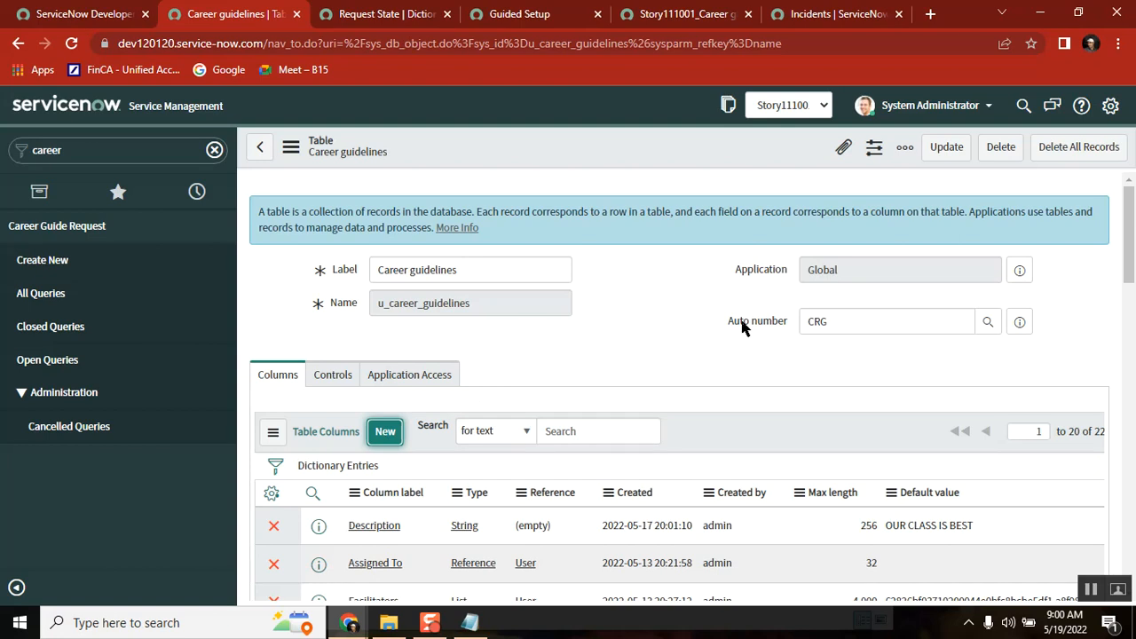
pyautogui.moveTo(761, 329)
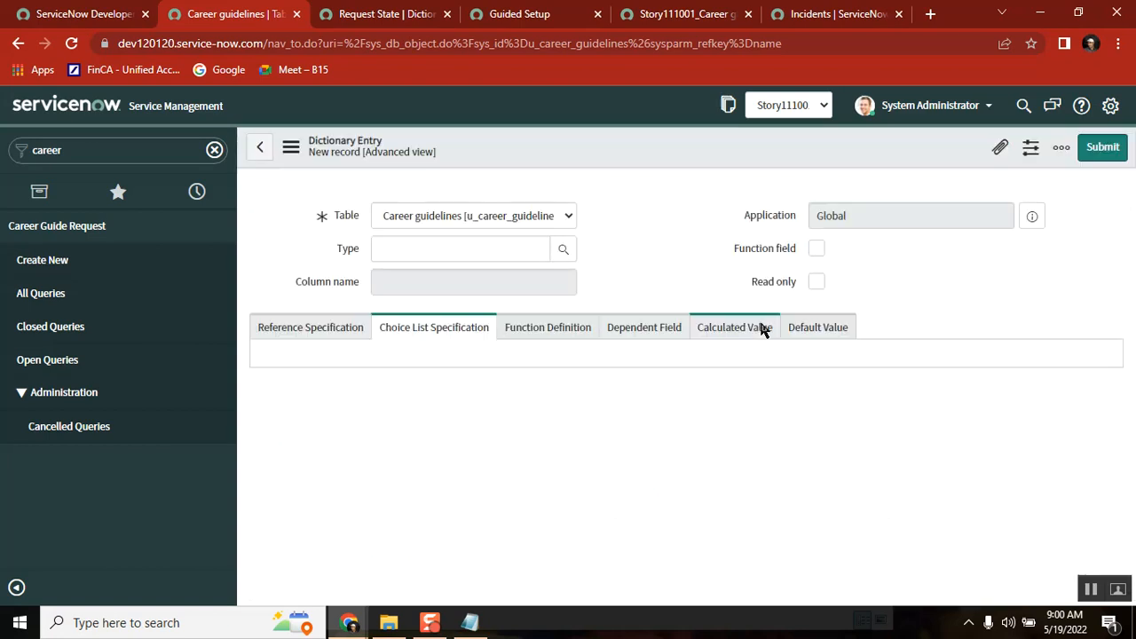
pyautogui.click(413, 313)
pyautogui.write('choice')
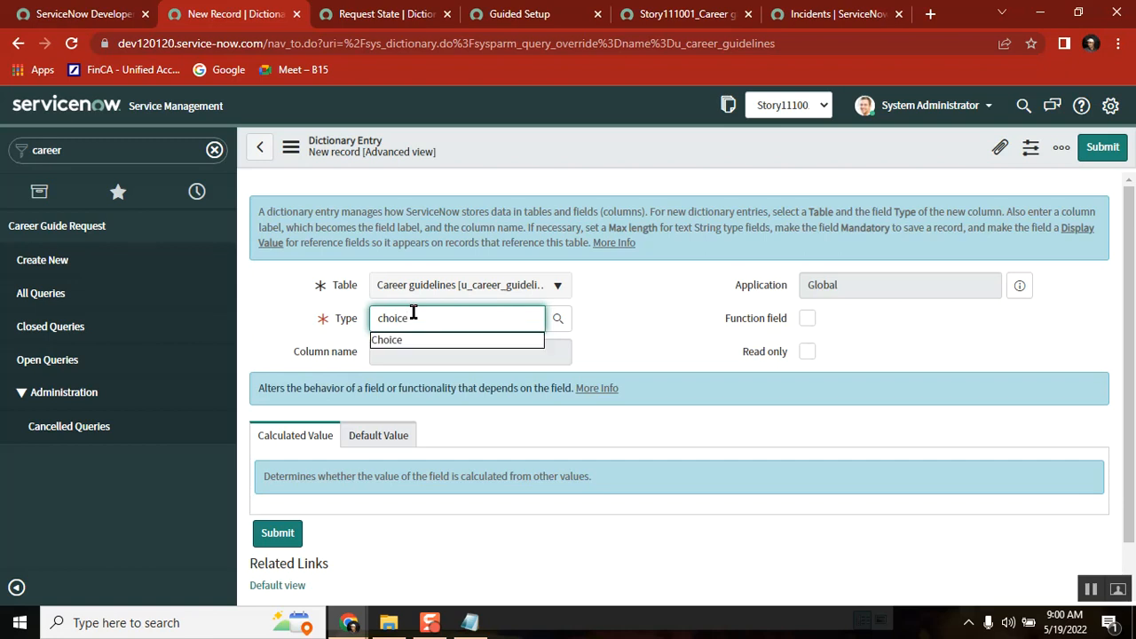
pyautogui.click(409, 341)
# - Label the new choice column "catagory" and save its dictionary entry, keeping the form open
pyautogui.click(413, 349)
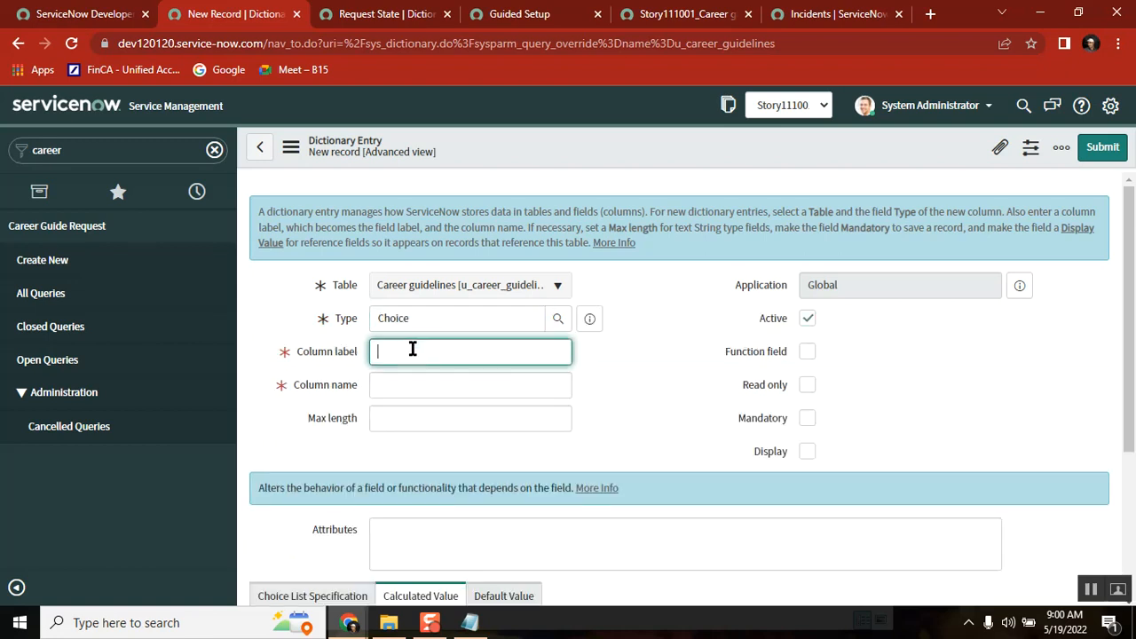
pyautogui.write('test choice')
pyautogui.press('BackSpace')
pyautogui.press('BackSpace')
pyautogui.press('BackSpace')
pyautogui.press('BackSpace')
pyautogui.press('BackSpace')
pyautogui.press('BackSpace')
pyautogui.press('BackSpace')
pyautogui.press('BackSpace')
pyautogui.press('BackSpace')
pyautogui.write('his')
pyautogui.press('BackSpace')
pyautogui.press('BackSpace')
pyautogui.write('catagory')
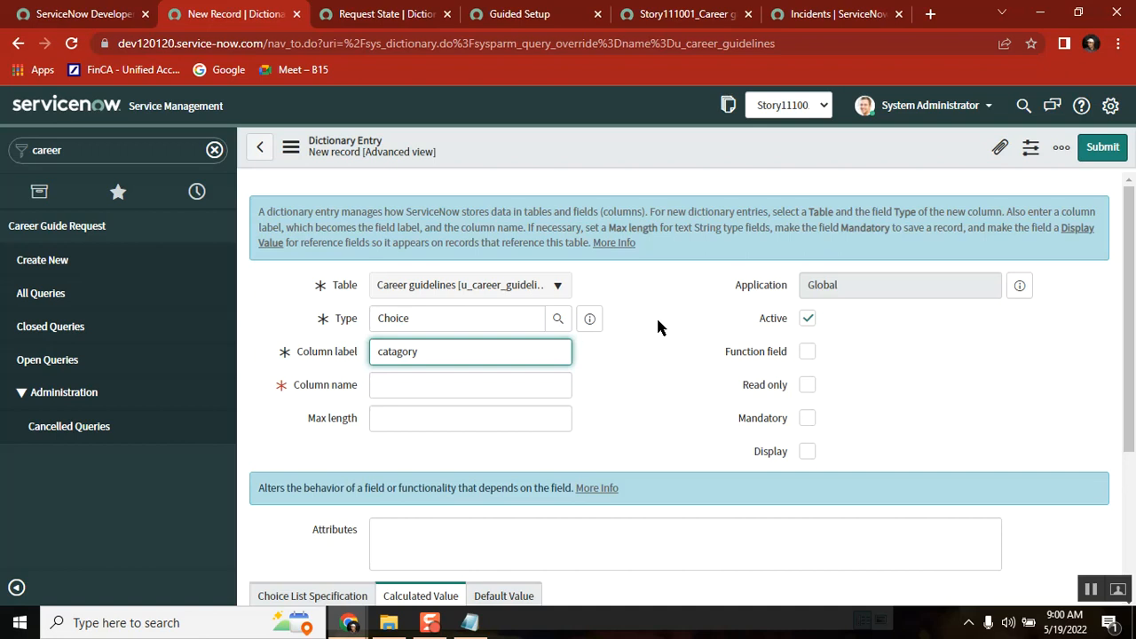
pyautogui.click(511, 366)
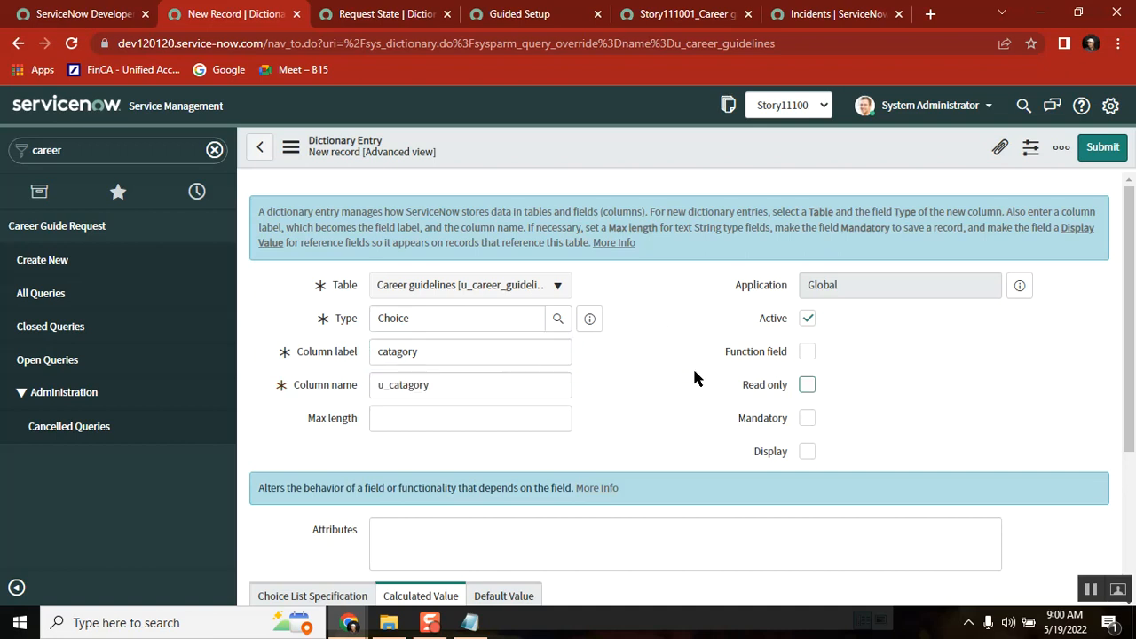
pyautogui.scroll(-5, 1132, 277)
pyautogui.scroll(5, 1132, 277)
pyautogui.rightClick(619, 151)
pyautogui.click(654, 158)
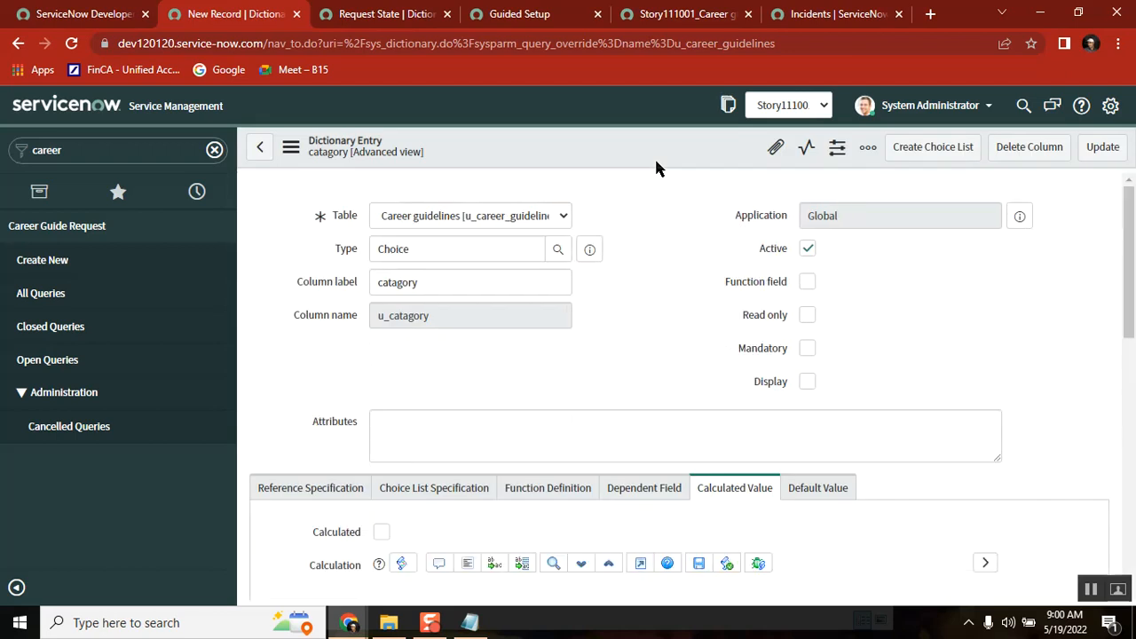
# - Examine the catagory column's choices list and the Category options on a new incident form
pyautogui.moveTo(1130, 254); pyautogui.dragTo(1132, 437)
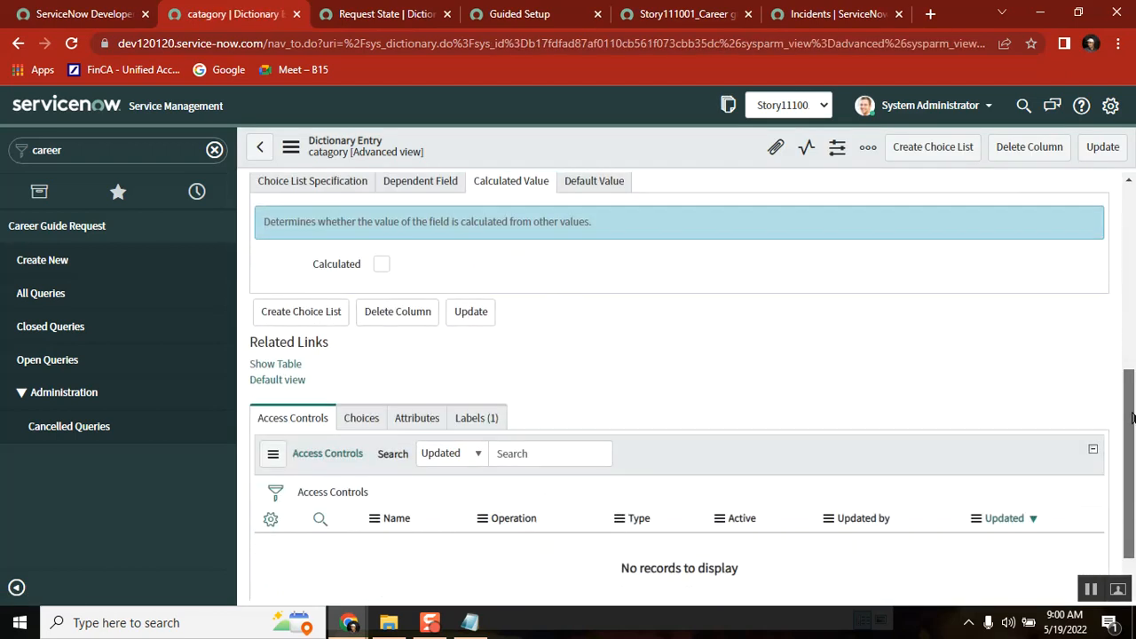
pyautogui.click(363, 423)
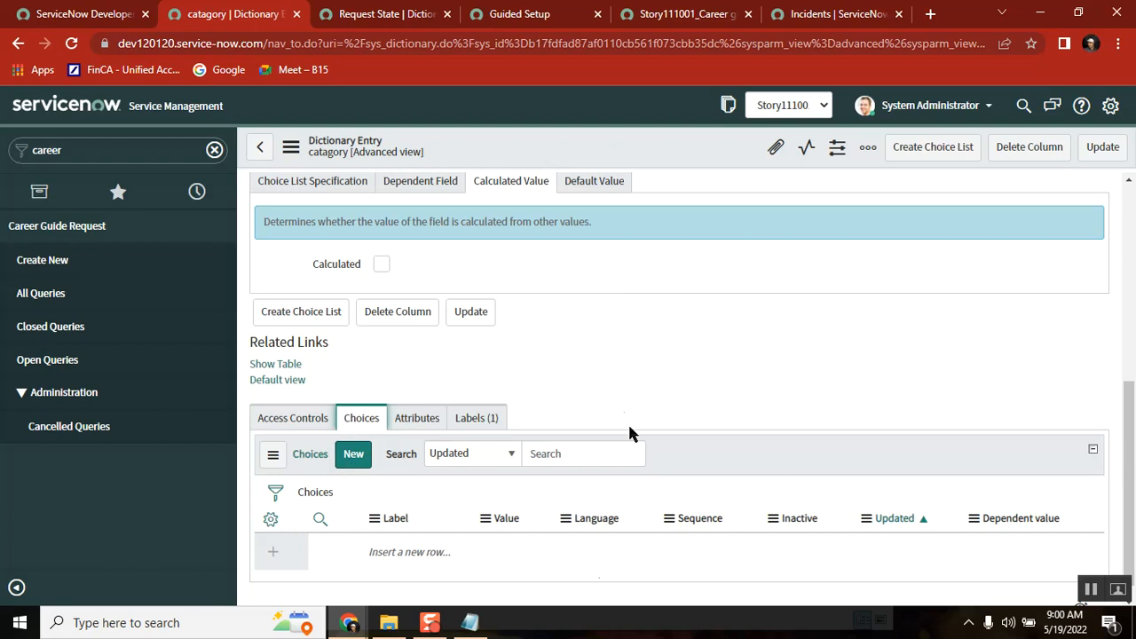
pyautogui.click(826, 14)
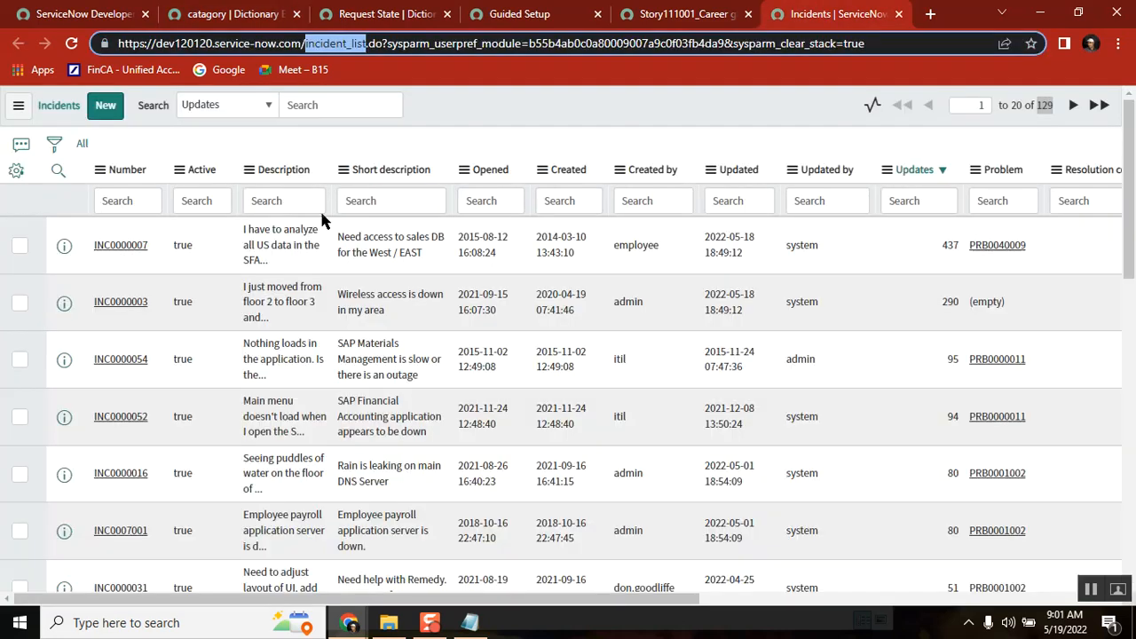
pyautogui.click(105, 106)
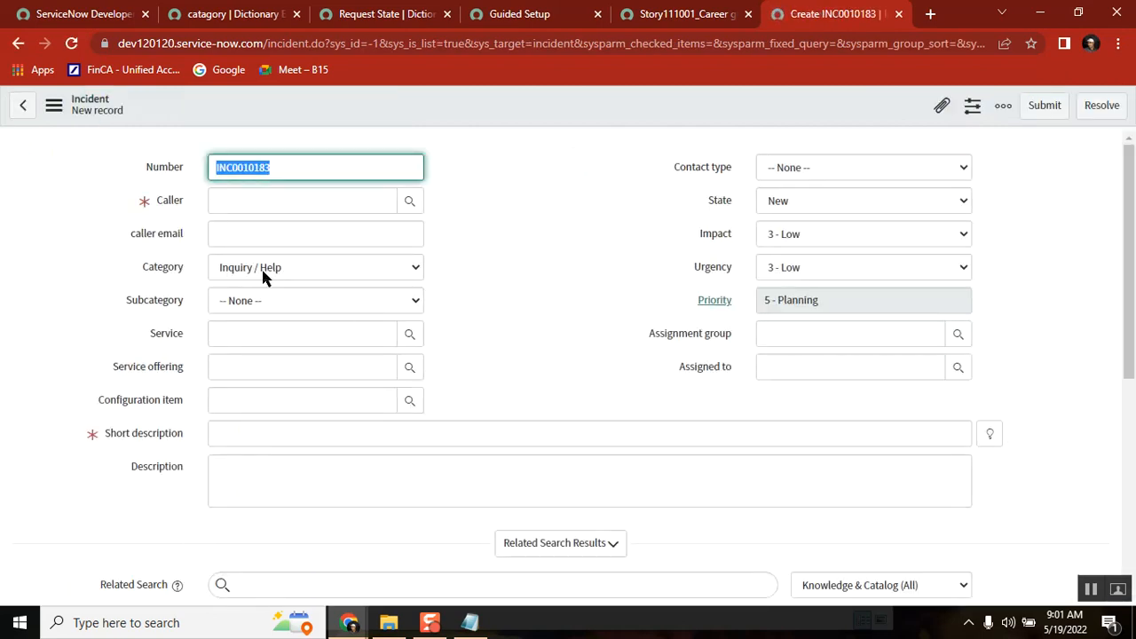
pyautogui.click(271, 267)
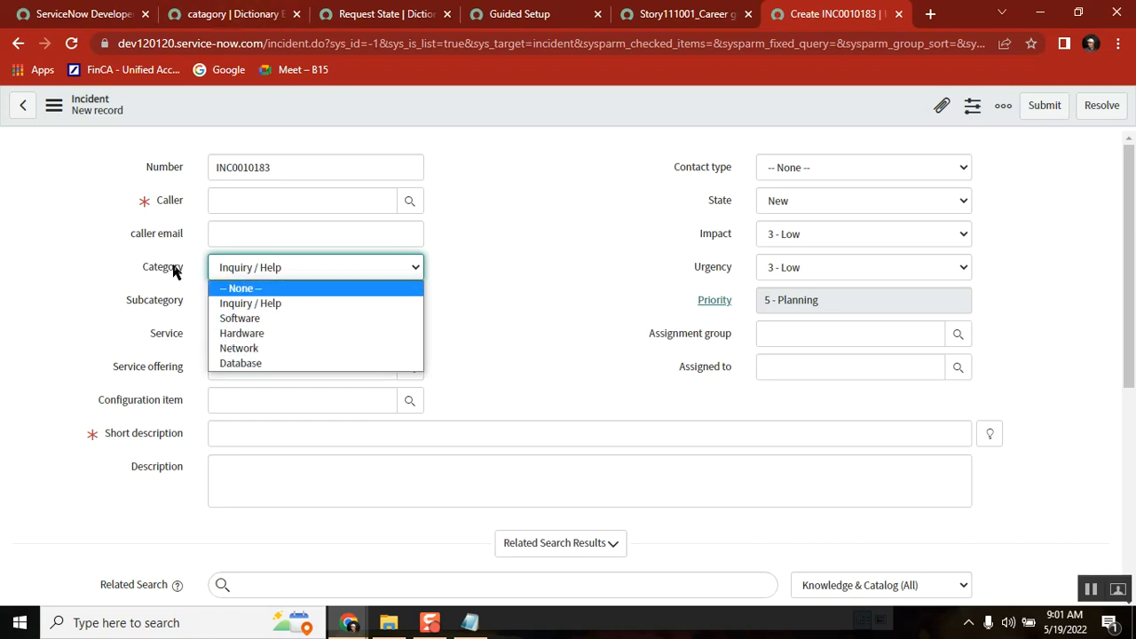
# - Set the catagory column's choice table to Incident [incident] and its choice field to Category
pyautogui.click(235, 11)
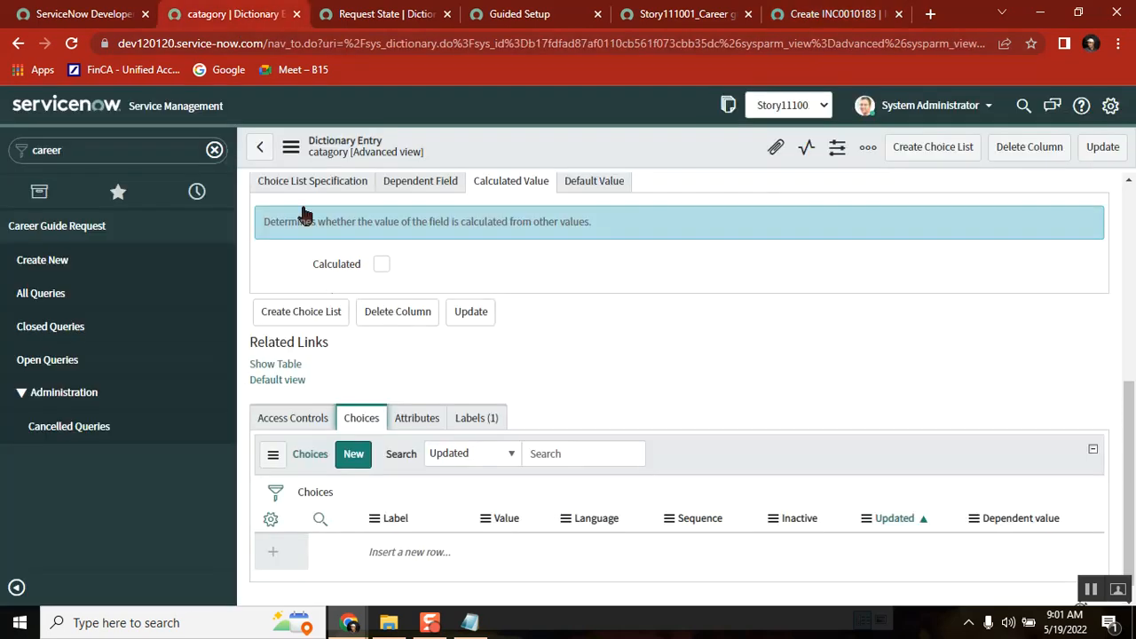
pyautogui.scroll(1, 495, 342)
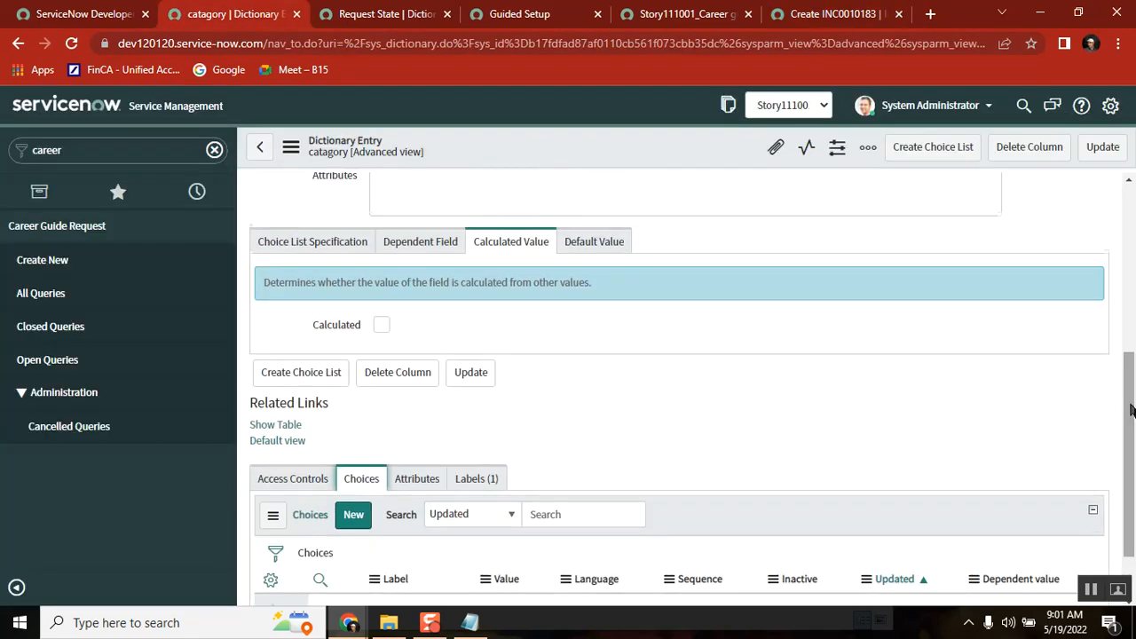
pyautogui.click(320, 241)
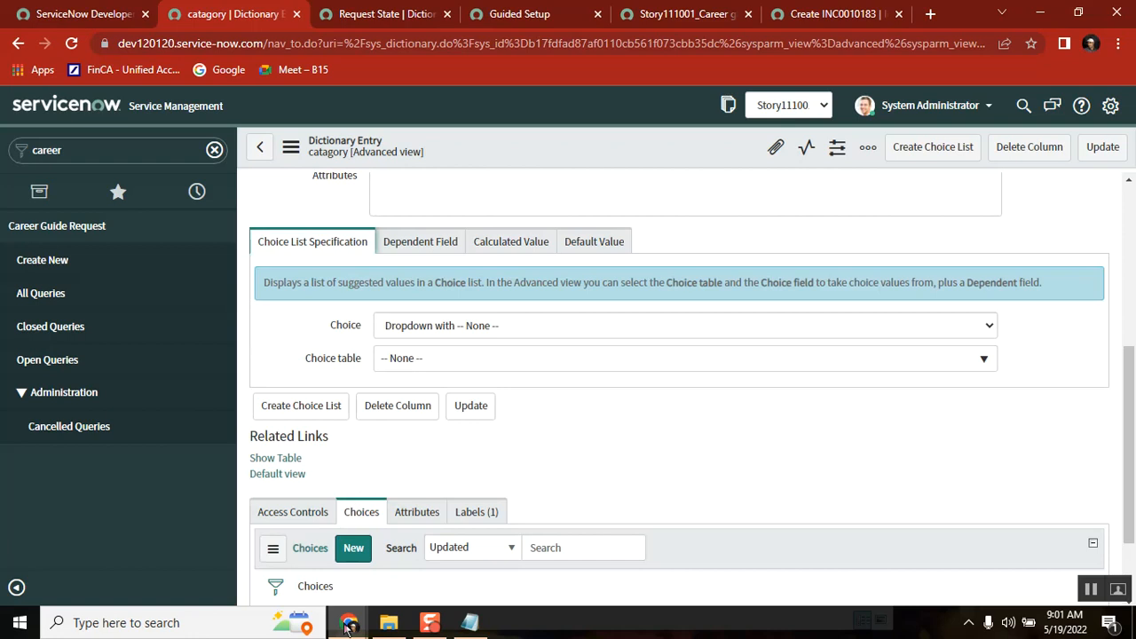
pyautogui.click(450, 358)
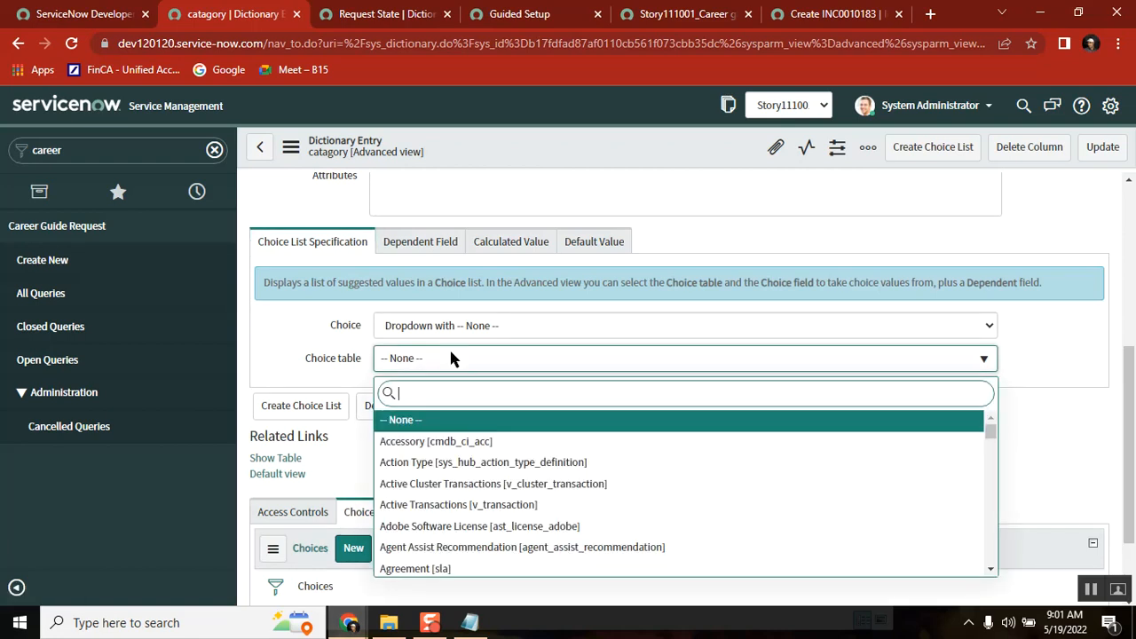
pyautogui.write('inci')
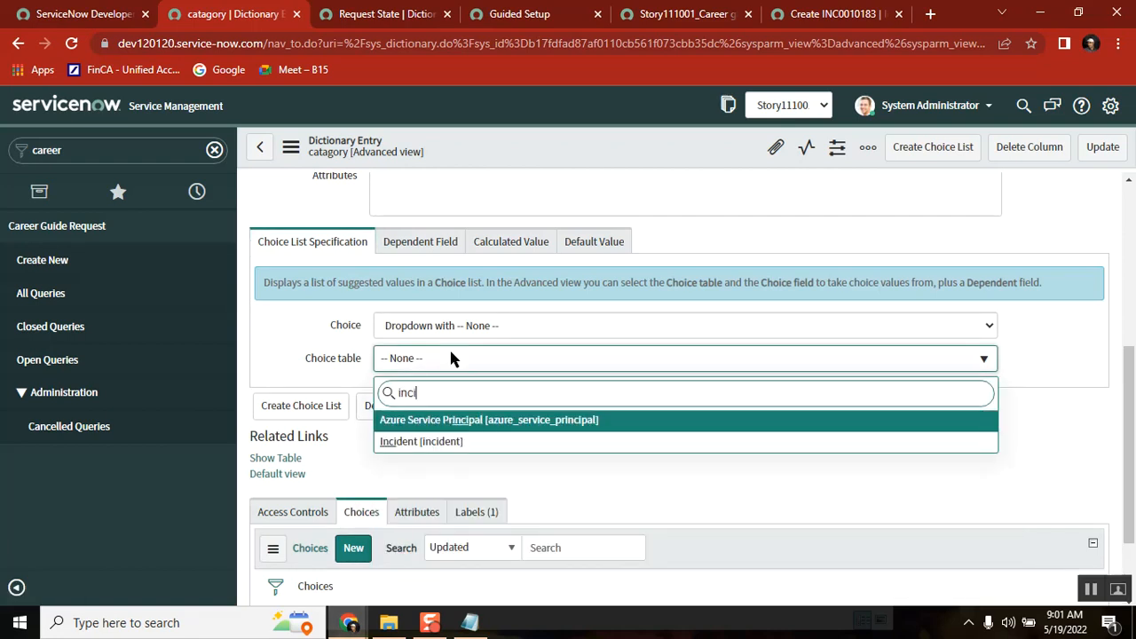
pyautogui.click(448, 442)
pyautogui.click(453, 393)
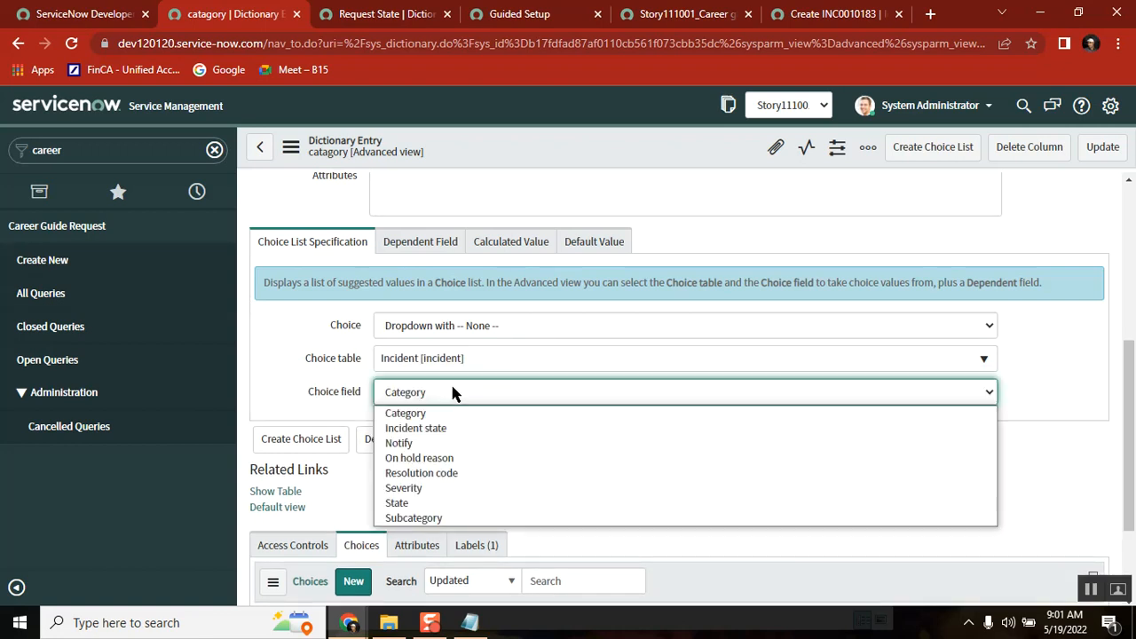
pyautogui.click(425, 414)
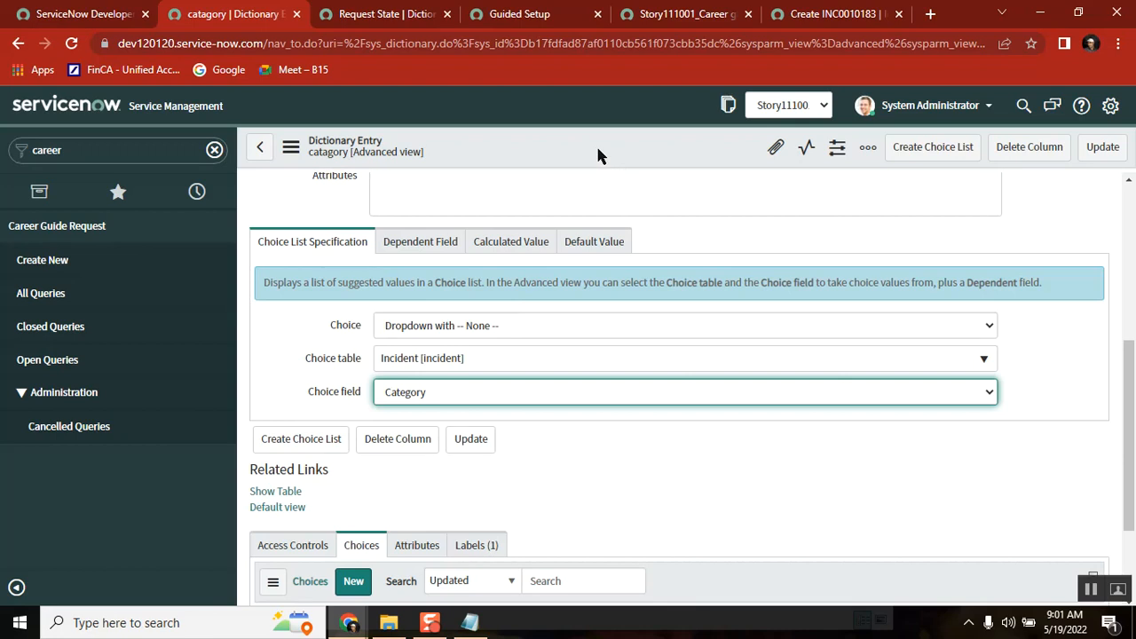
# - Open a new Career Guide Request form in a separate tab and inspect the options of its catagory field
pyautogui.middleClick(88, 259)
pyautogui.click(451, 16)
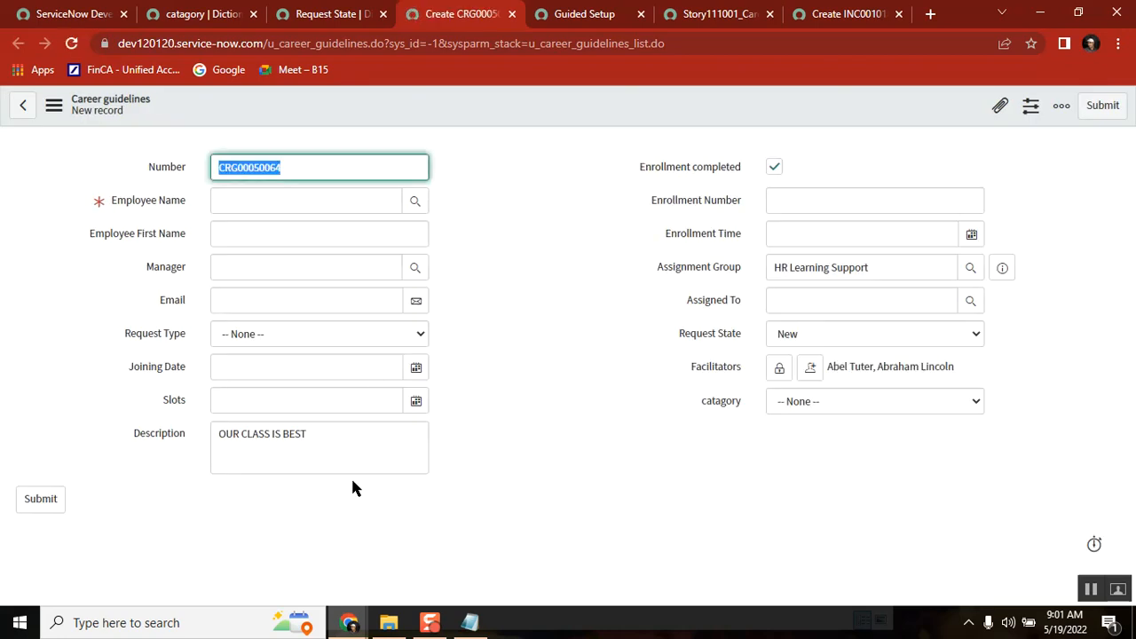
pyautogui.click(847, 402)
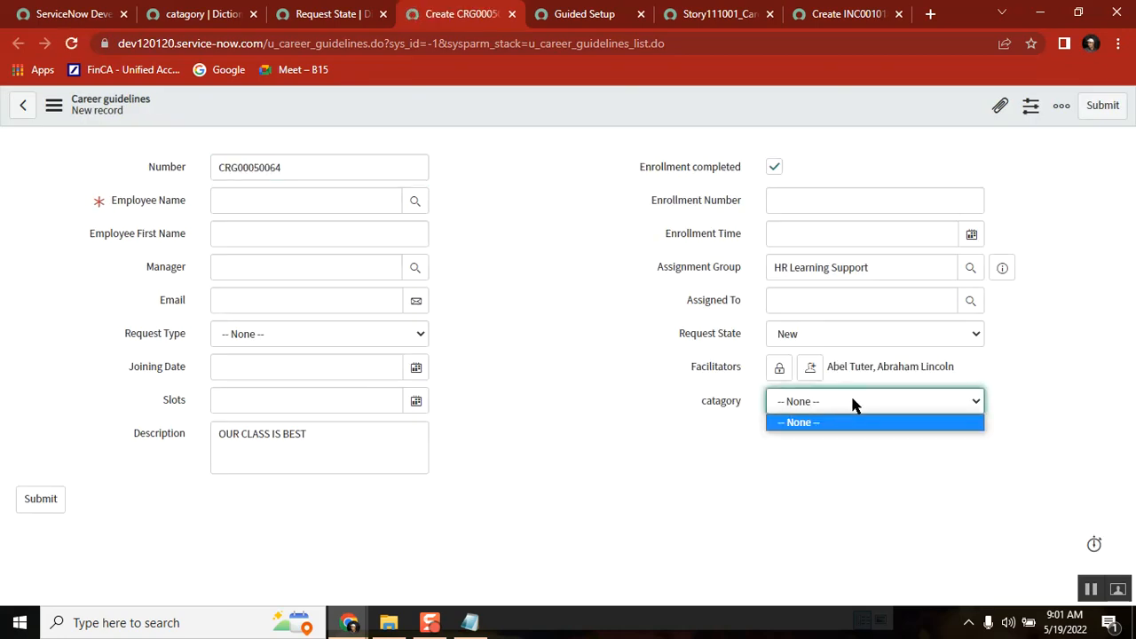
# - Save the catagory dictionary entry with its Incident choice source, keeping the form open
pyautogui.click(206, 15)
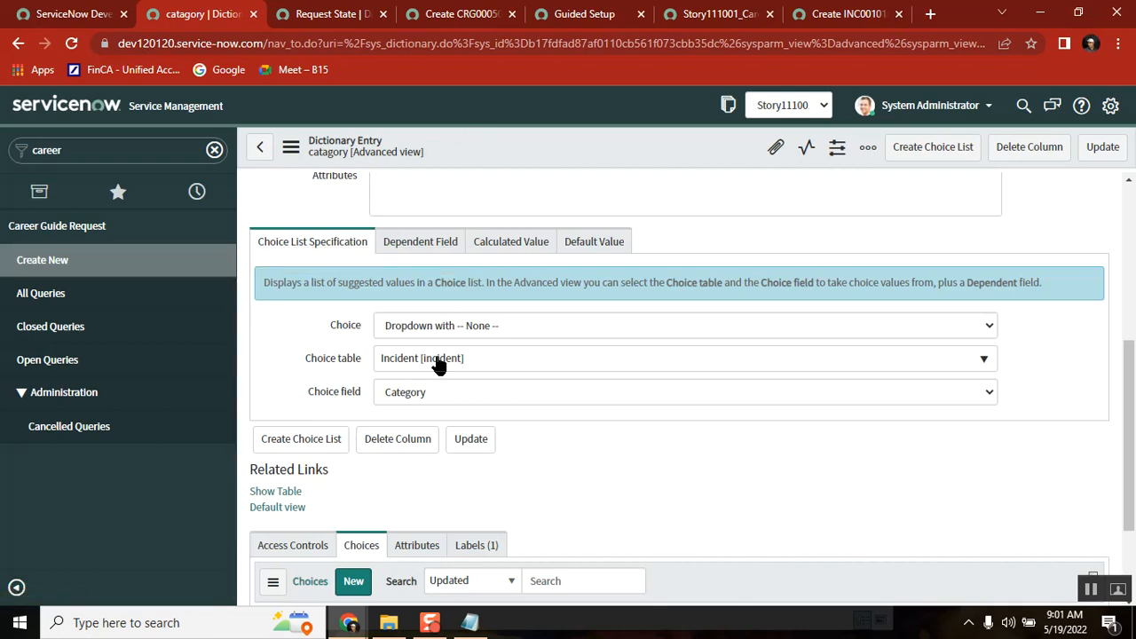
pyautogui.rightClick(548, 144)
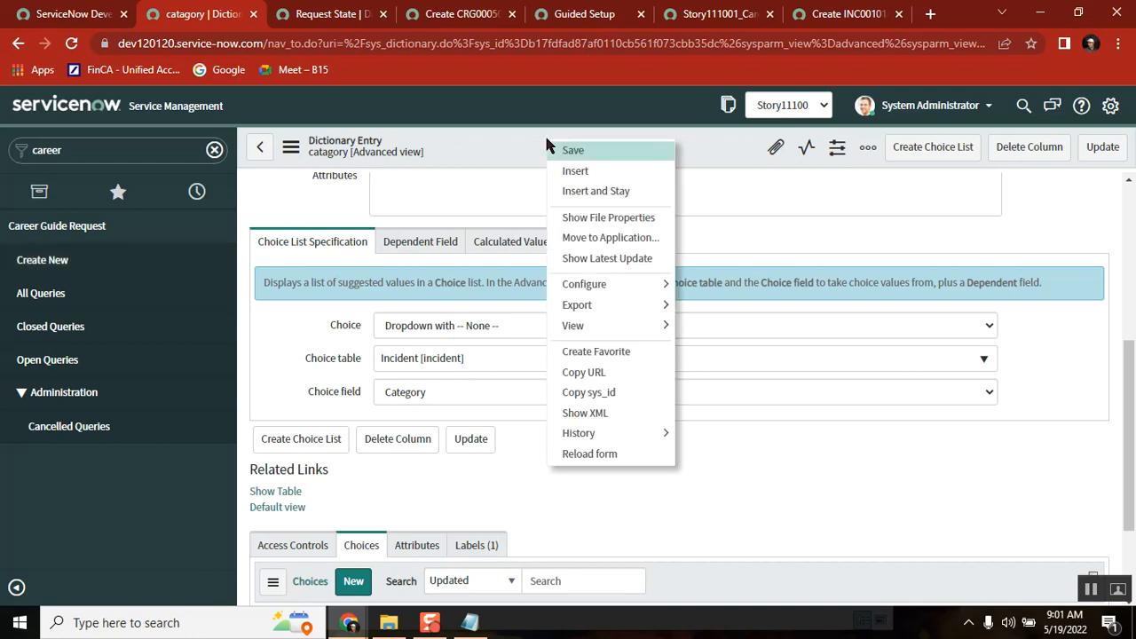
pyautogui.click(589, 155)
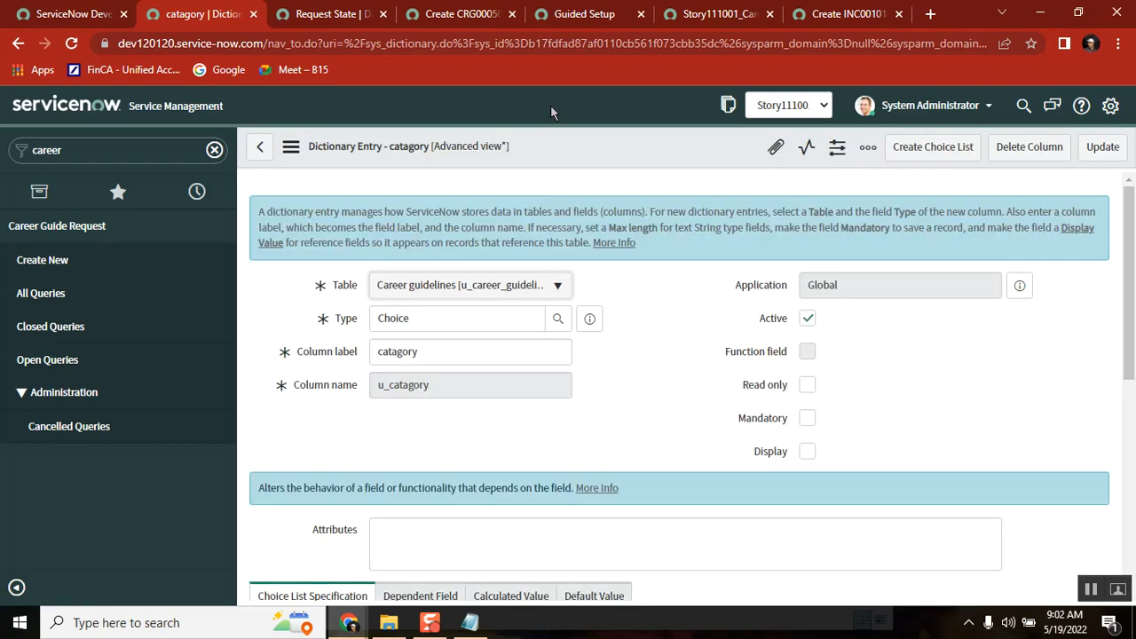
# - Reload the new Career guidelines form and inspect the options of its catagory field
pyautogui.click(463, 15)
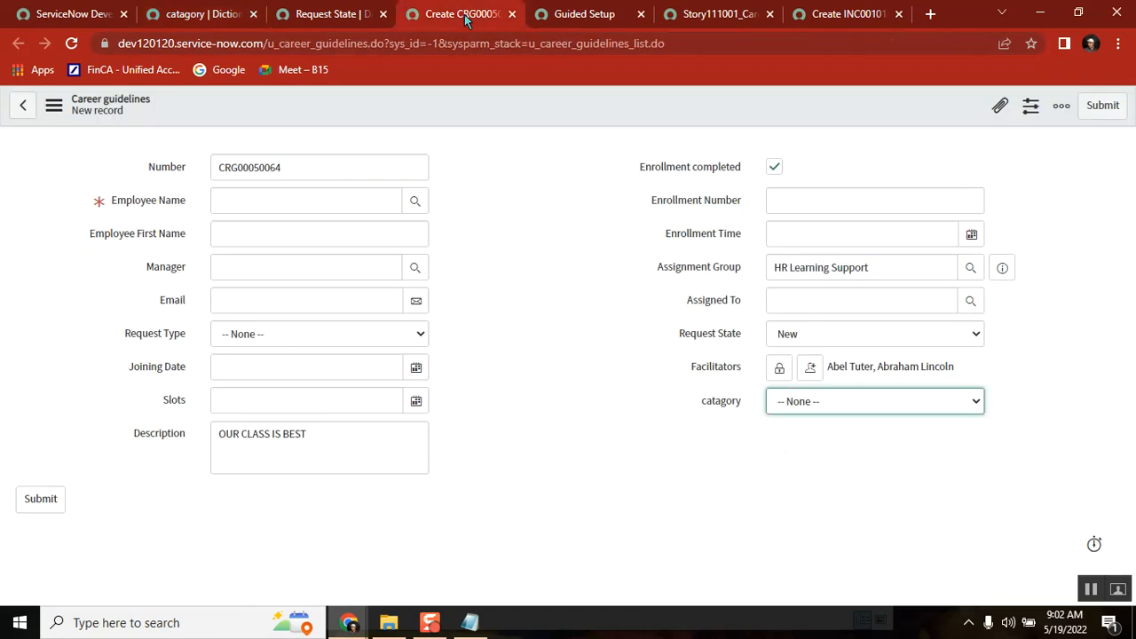
pyautogui.click(74, 45)
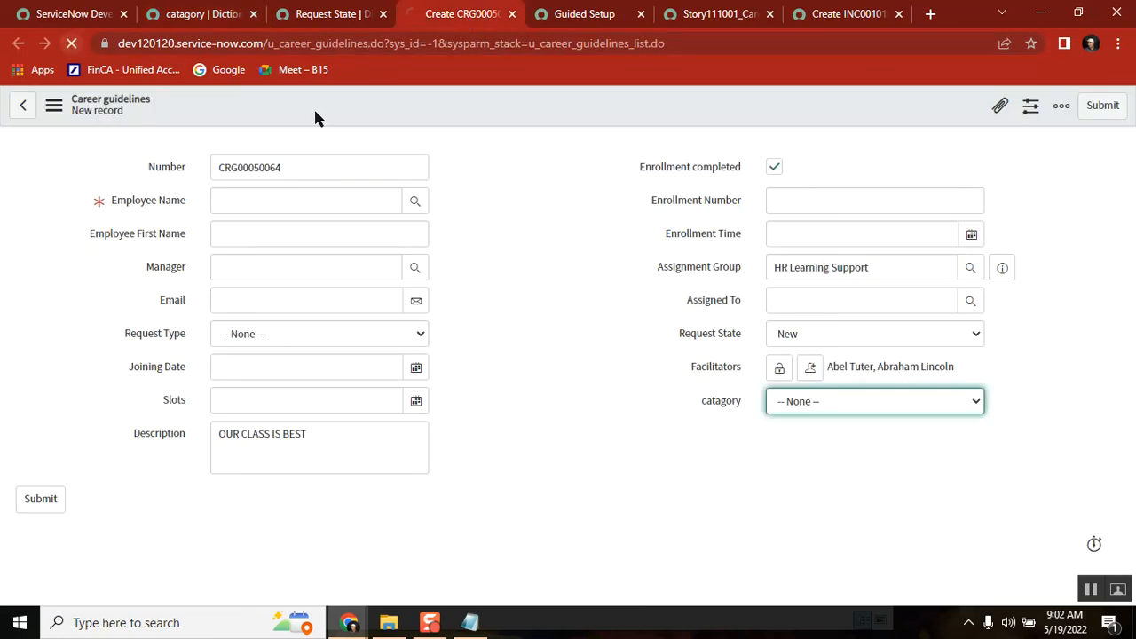
pyautogui.click(861, 403)
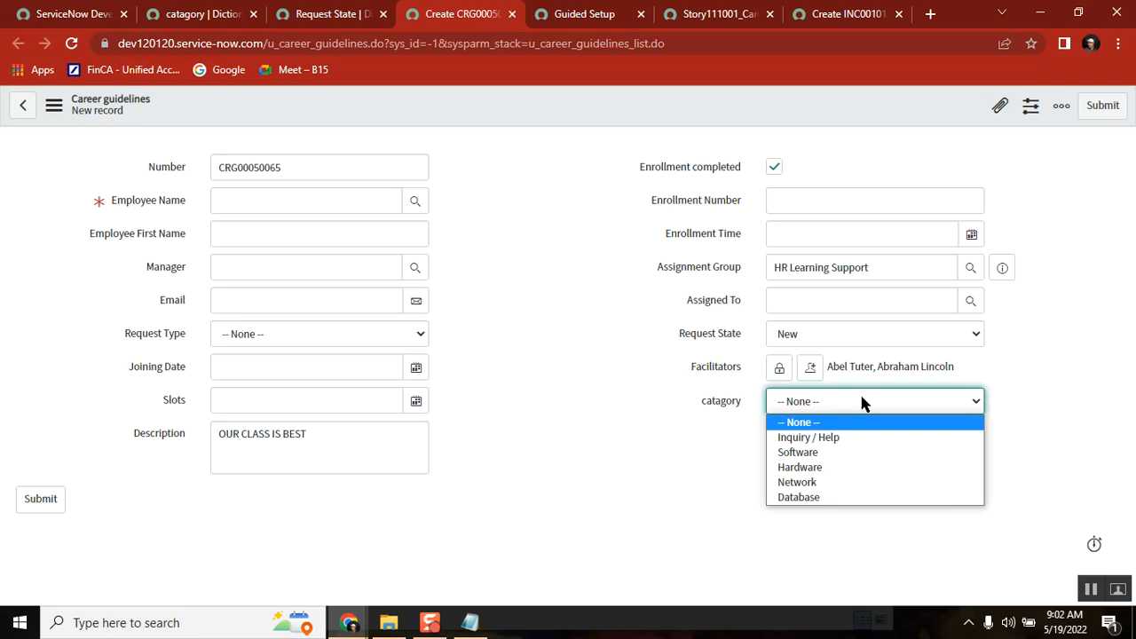
pyautogui.rightClick(538, 96)
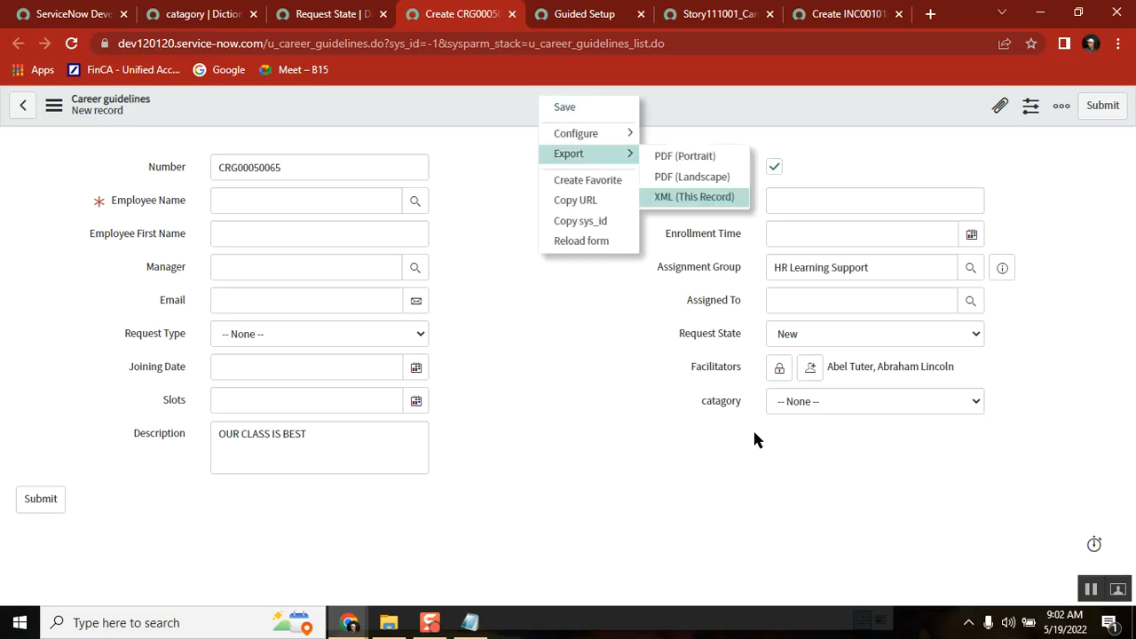
pyautogui.click(726, 410)
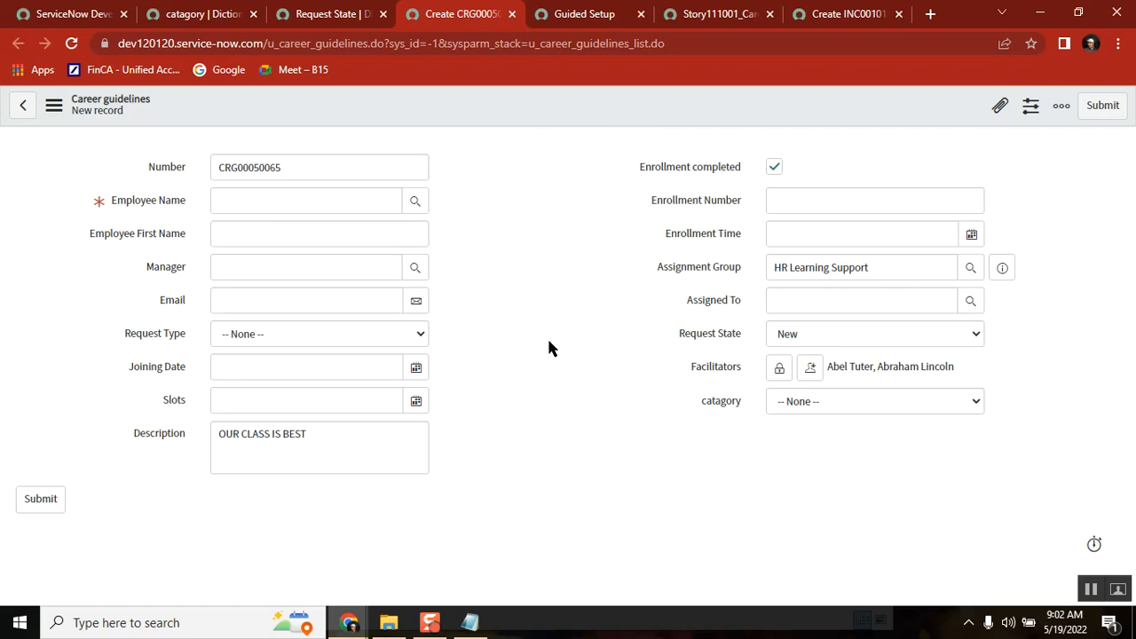
# - Configure the choices of the Request Type field and add a new item named "test choice 1"
pyautogui.rightClick(141, 338)
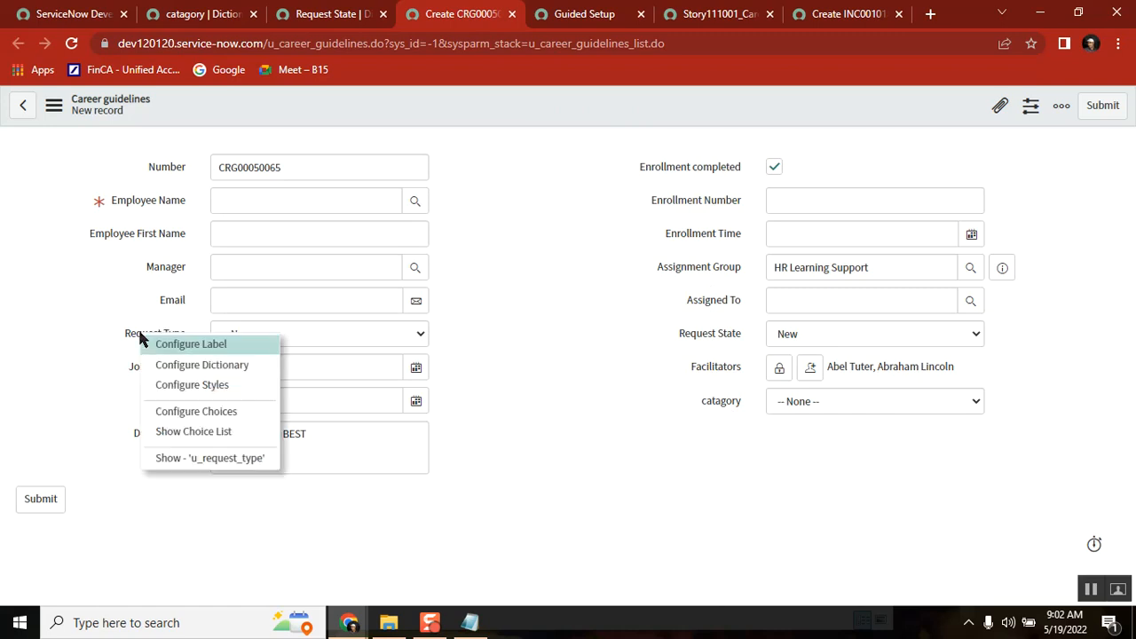
pyautogui.click(212, 414)
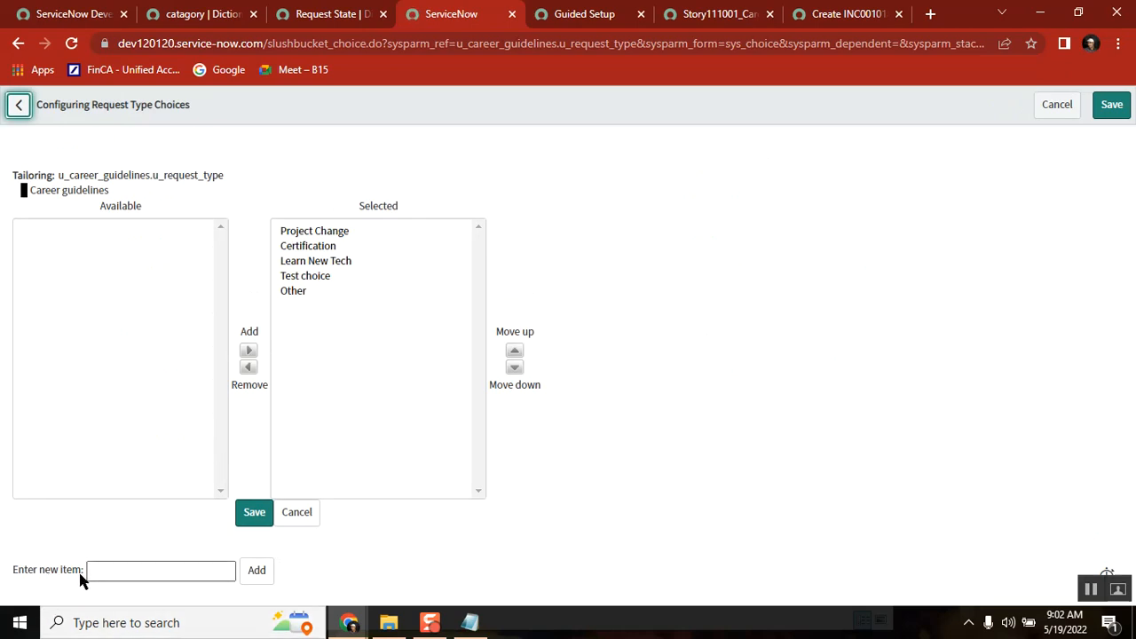
pyautogui.click(158, 572)
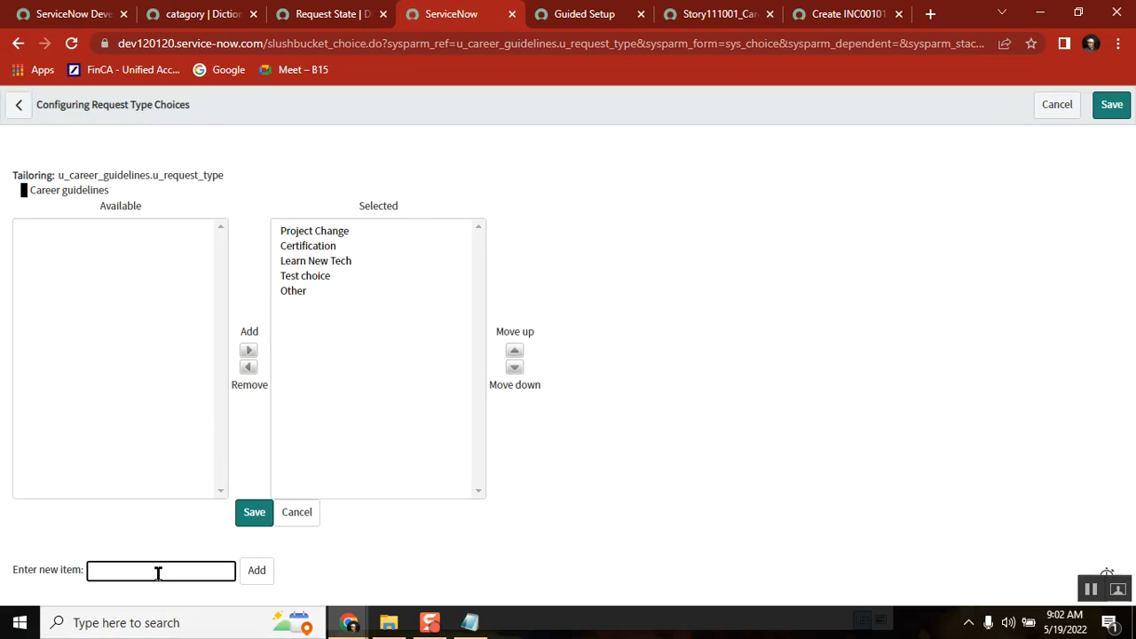
pyautogui.write('test hoice')
pyautogui.write(' c')
pyautogui.write(' 1')
pyautogui.click(257, 570)
# - Move "test choice 1" above Other, save the Request Type choices, and check the field's options on the form
pyautogui.click(311, 312)
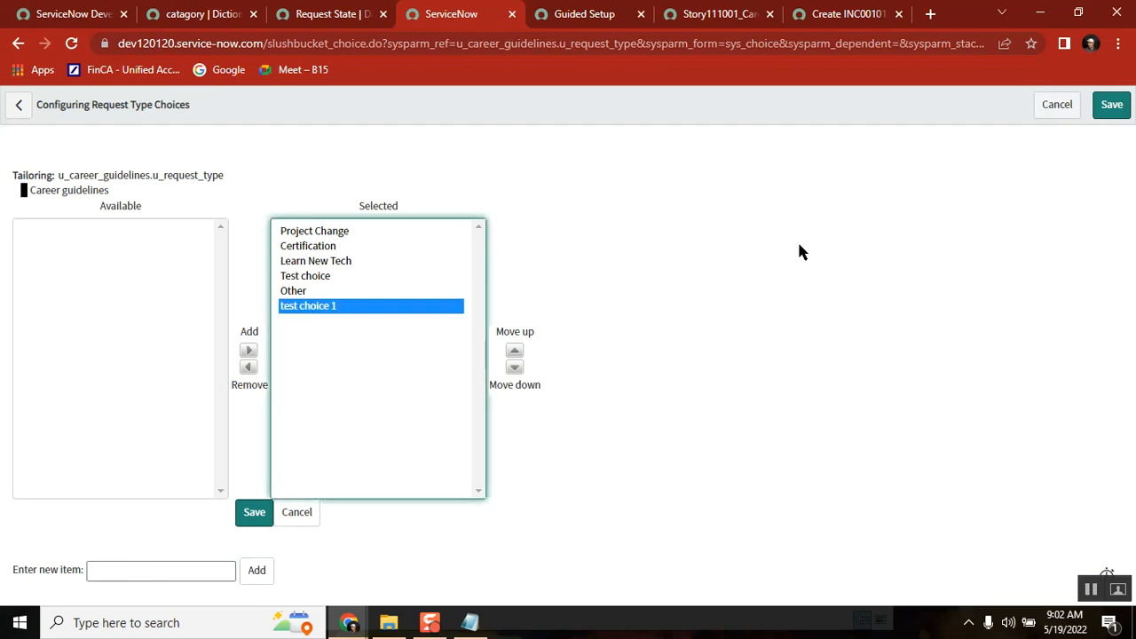
pyautogui.click(515, 350)
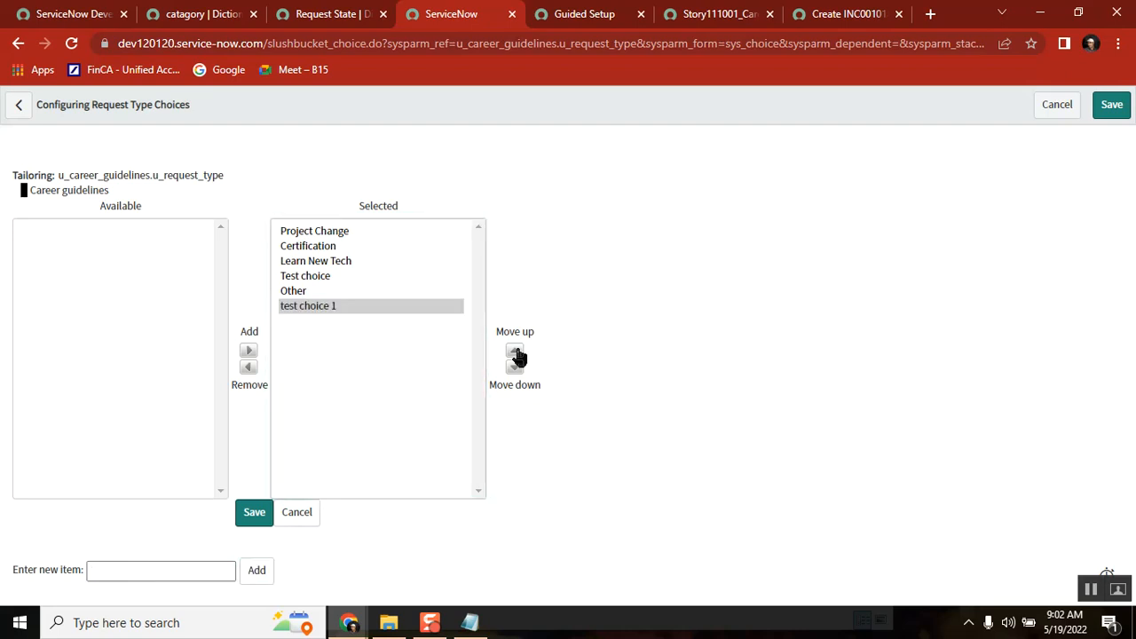
pyautogui.click(1111, 103)
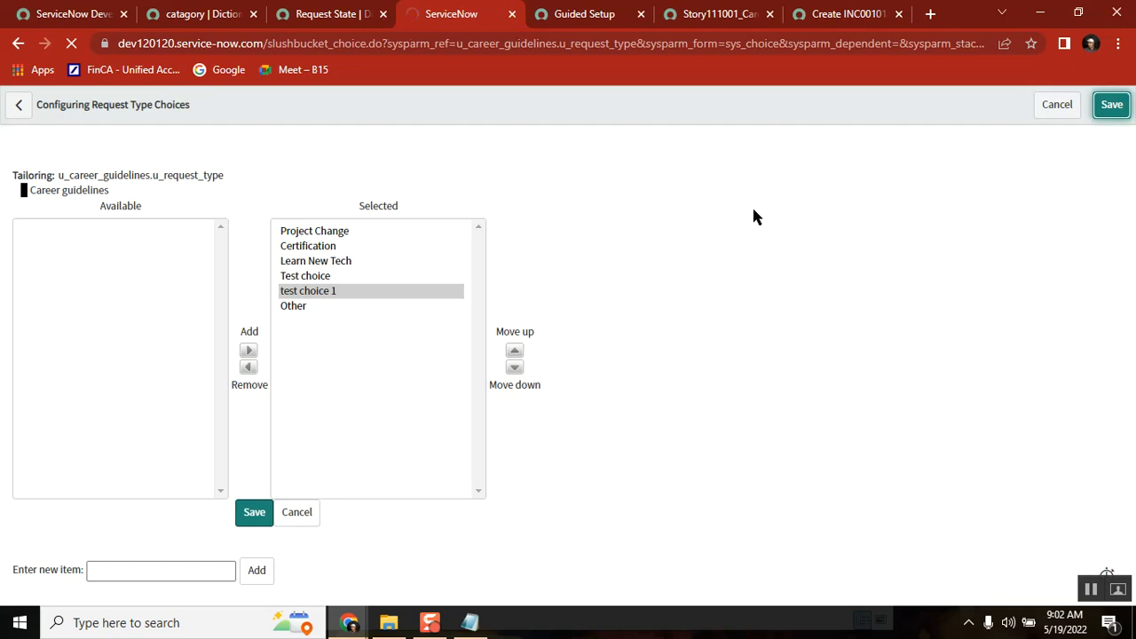
pyautogui.click(300, 332)
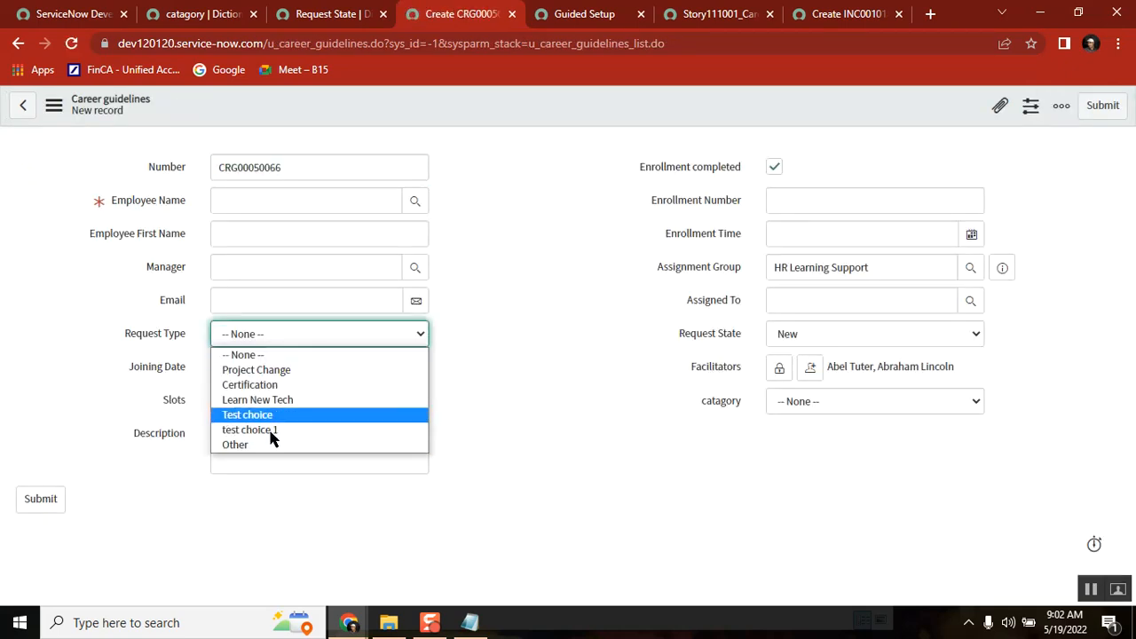
pyautogui.click(552, 356)
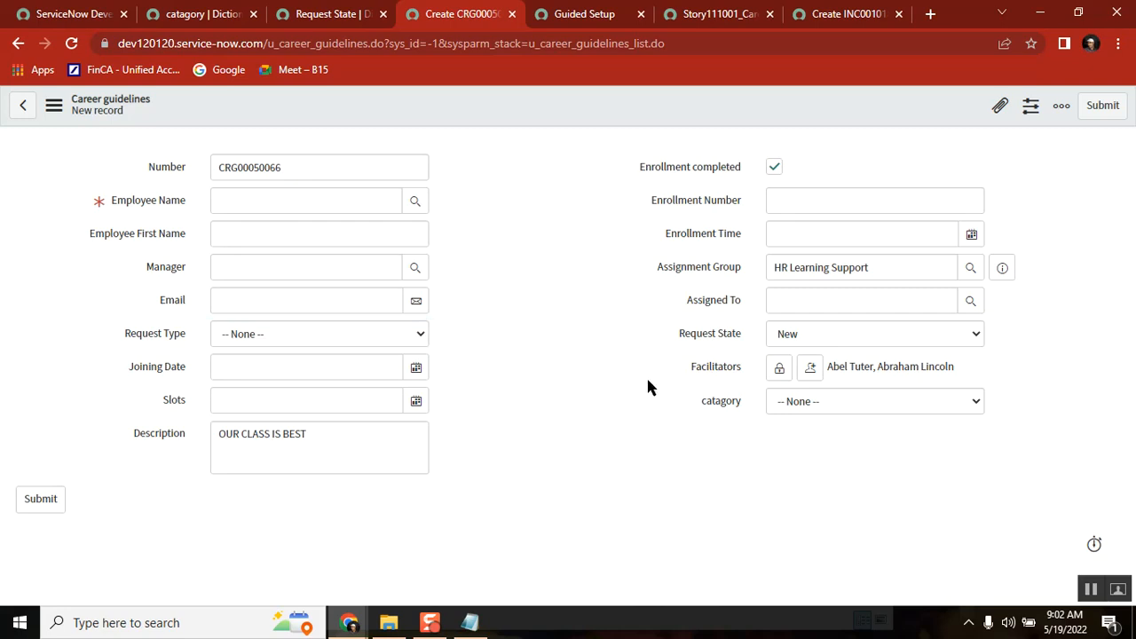